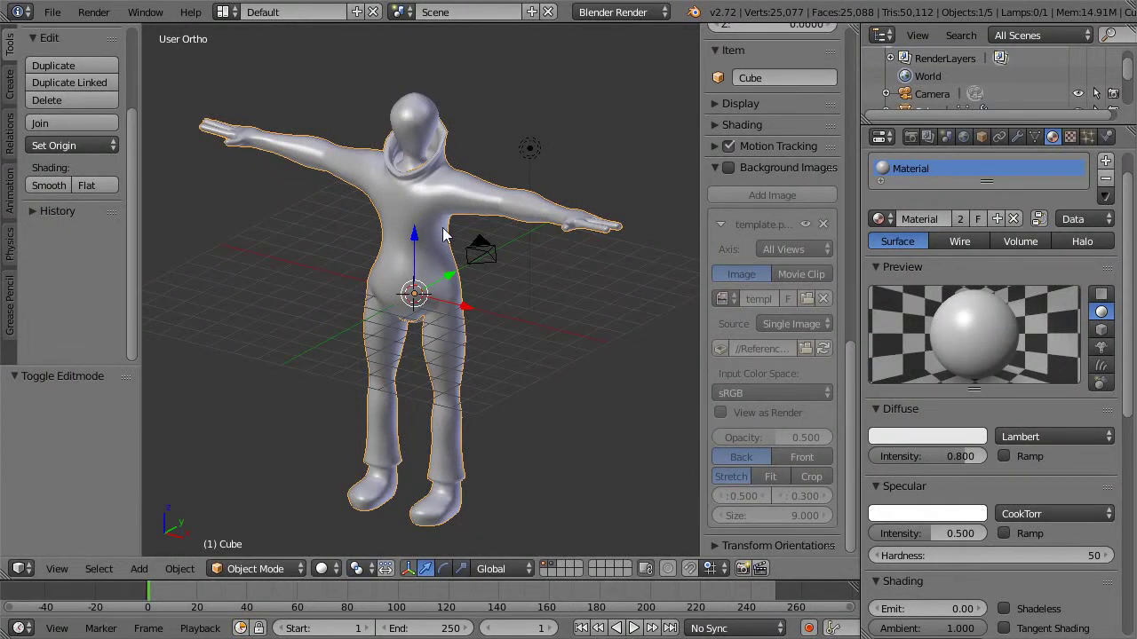
Step: Show only layer 2, select the eyeball in front view and turn on the background images
left_click(552, 566)
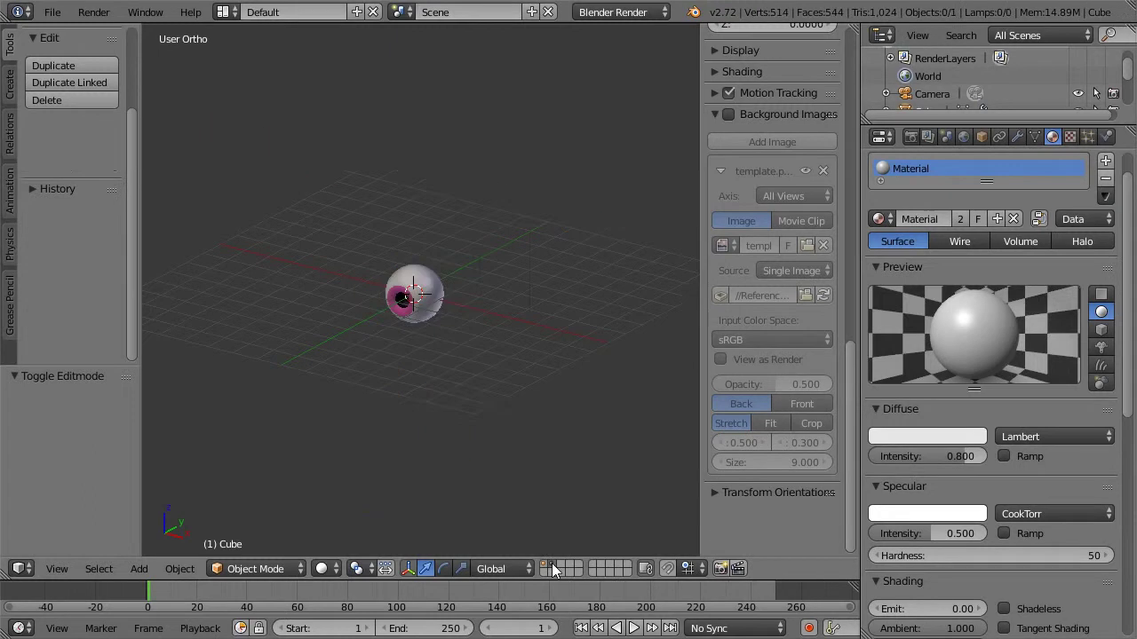
right_click(435, 287)
key("KP_1")
key("Tab")
key("Tab")
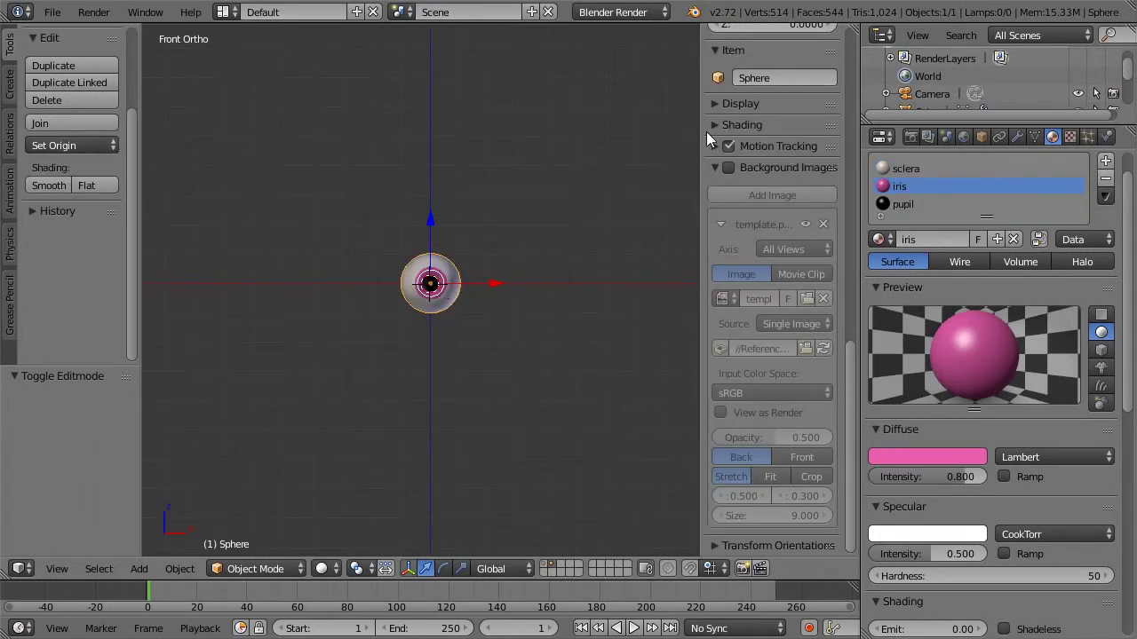
left_click(729, 168)
Step: Raise the eyeball 6 units along Z to the head of the reference drawing
scroll(544, 188, "up", 3)
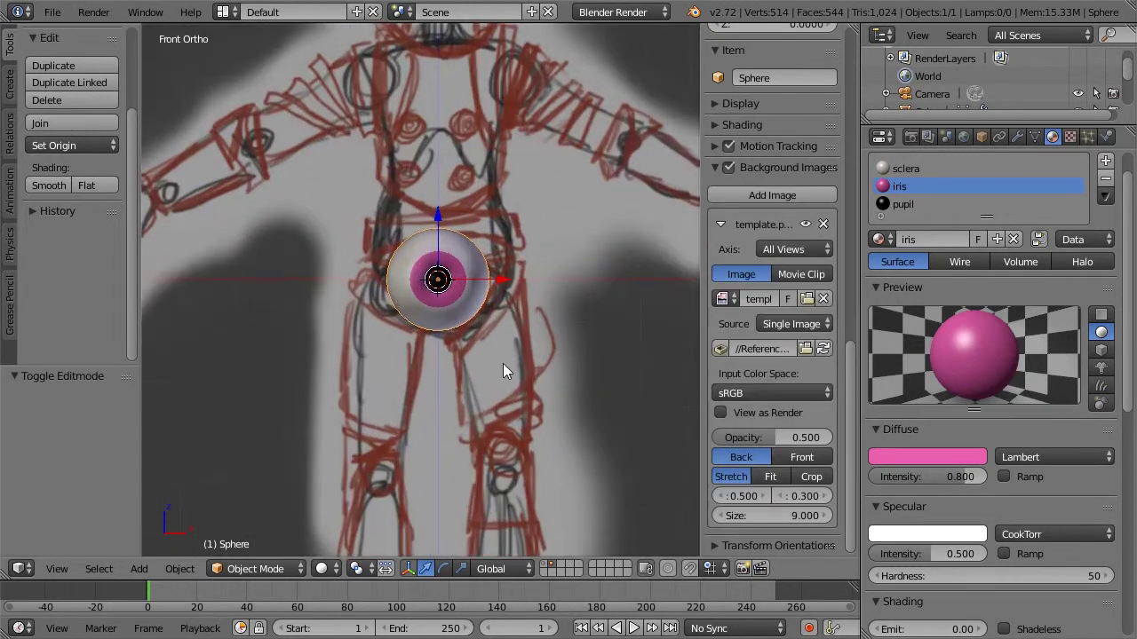
scroll(498, 338, "up", 3, "shift")
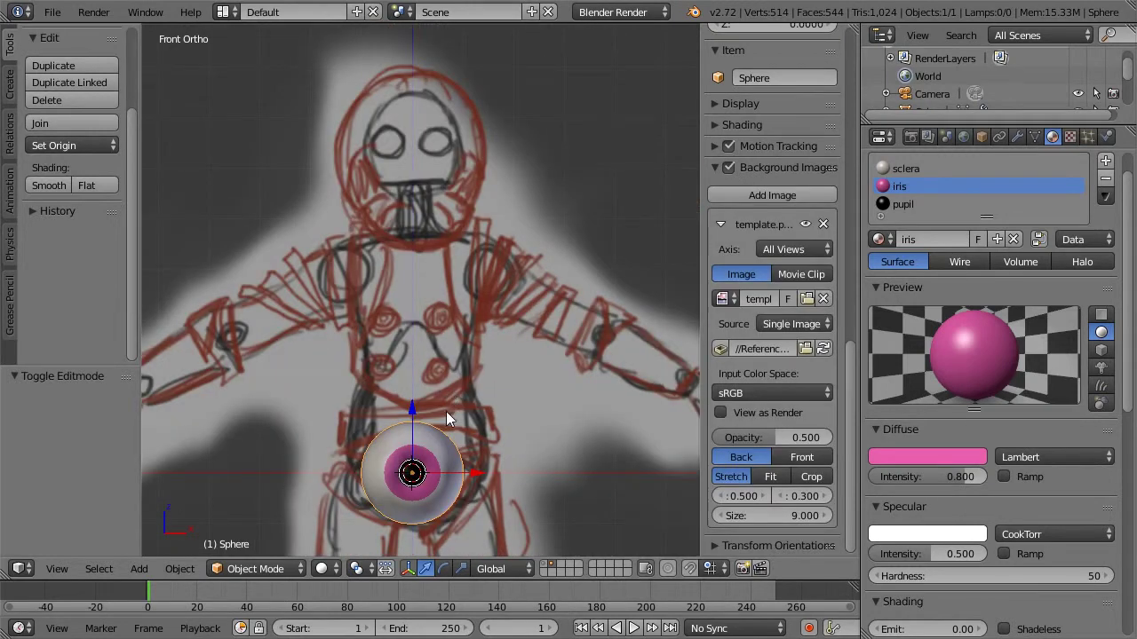
key("g")
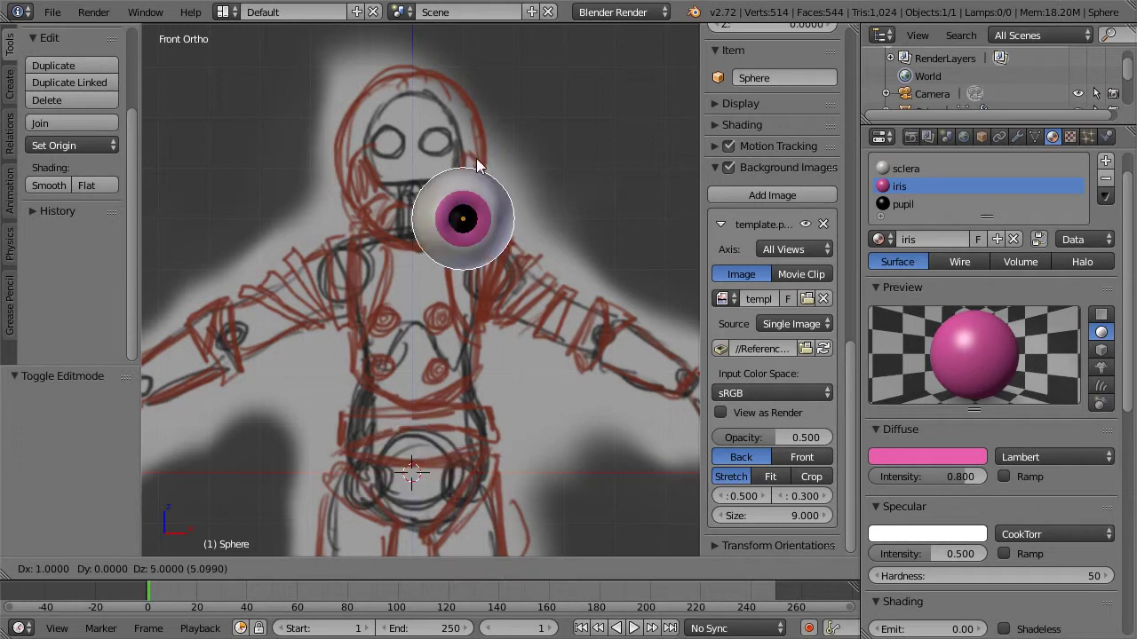
left_click(459, 109, "ctrl")
scroll(457, 142, "up", 4)
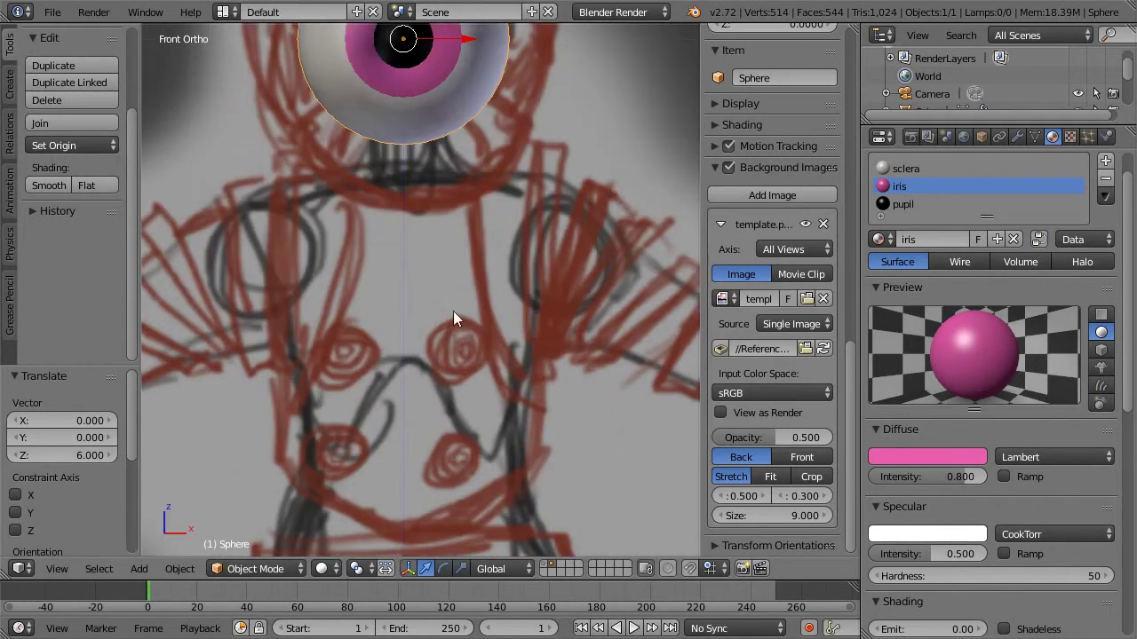
Step: Shift the eyeball 0.5 along X and 0.5 along Z onto the drawn eye, and scale it to 0.4
middle_click_drag(456, 149, 450, 421, "shift")
key("z")
key("g")
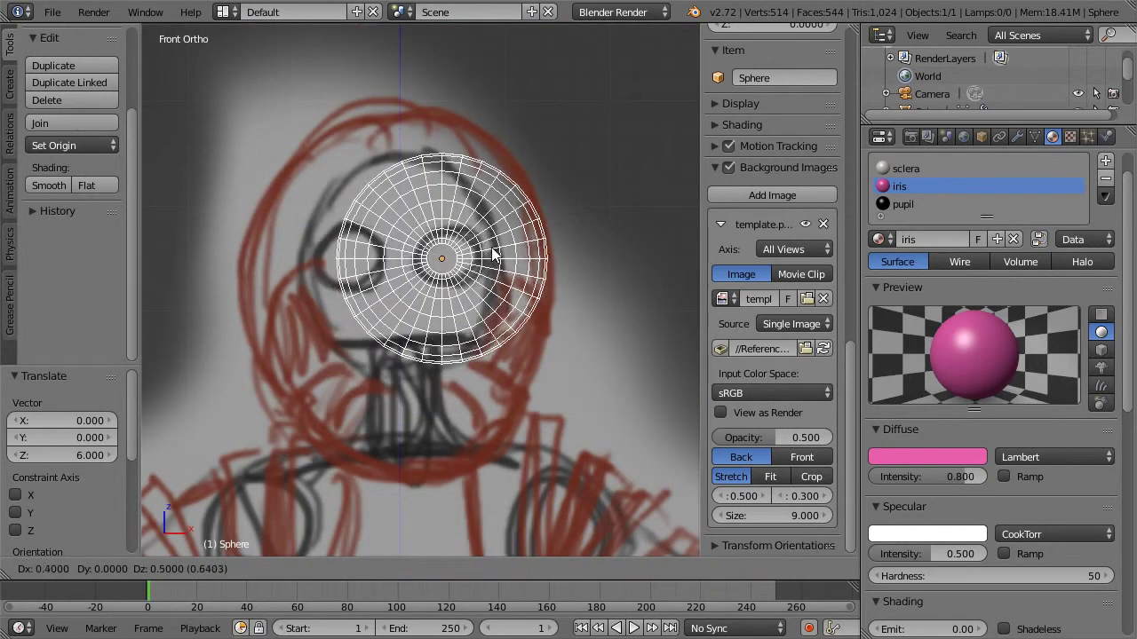
left_click(499, 250)
key("s")
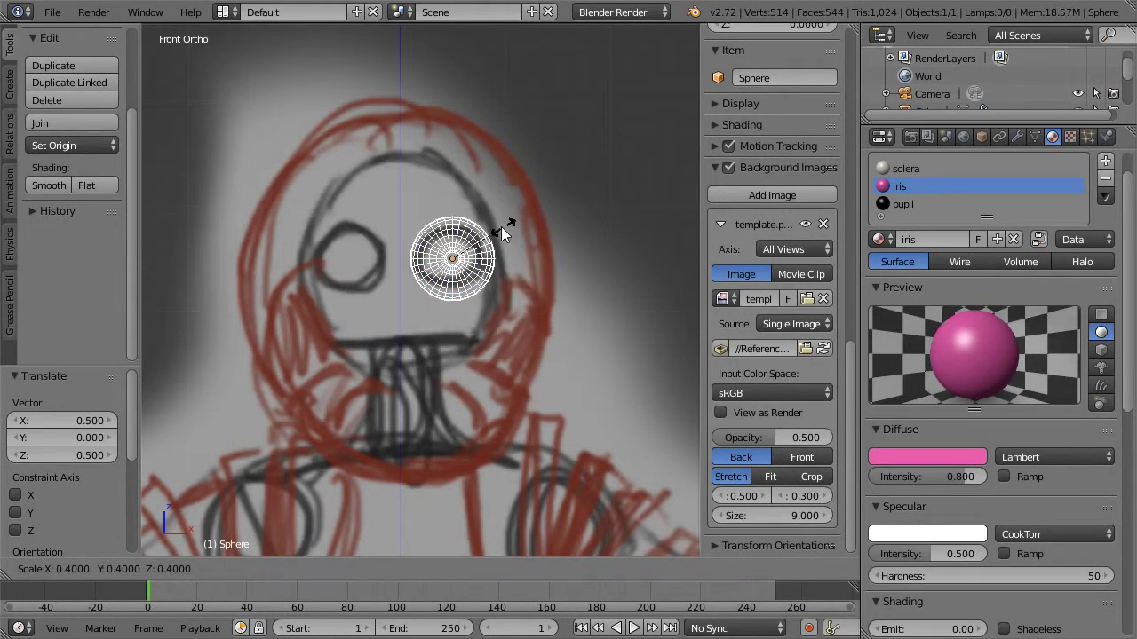
left_click(496, 228)
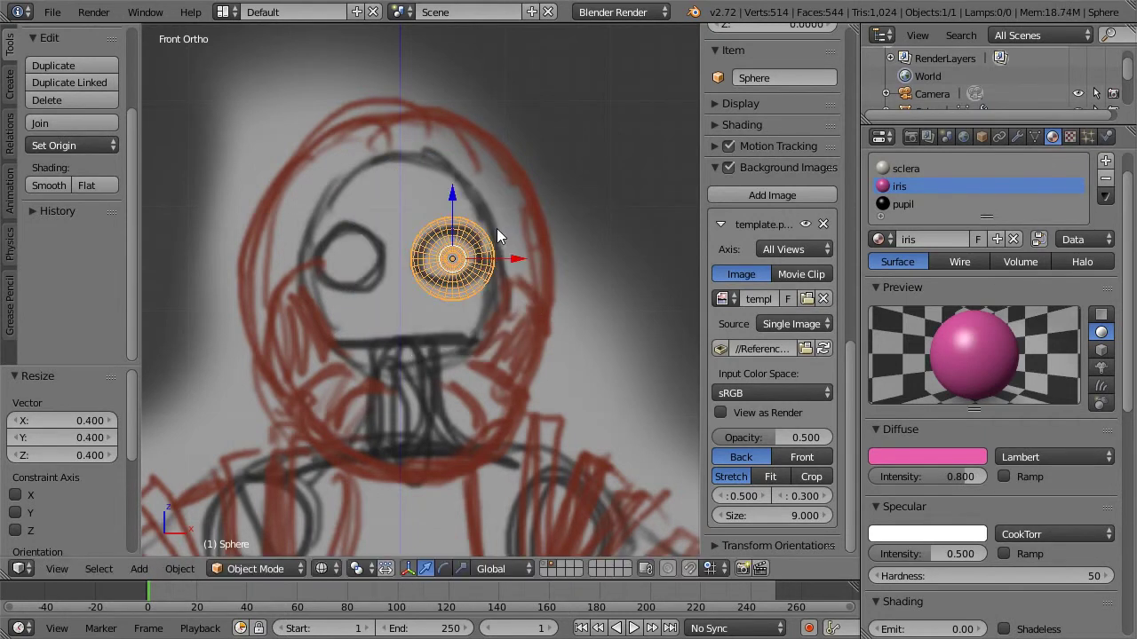
Step: Duplicate the eyeball and move the copy -1 along X onto the other drawn eye
key("shift+d")
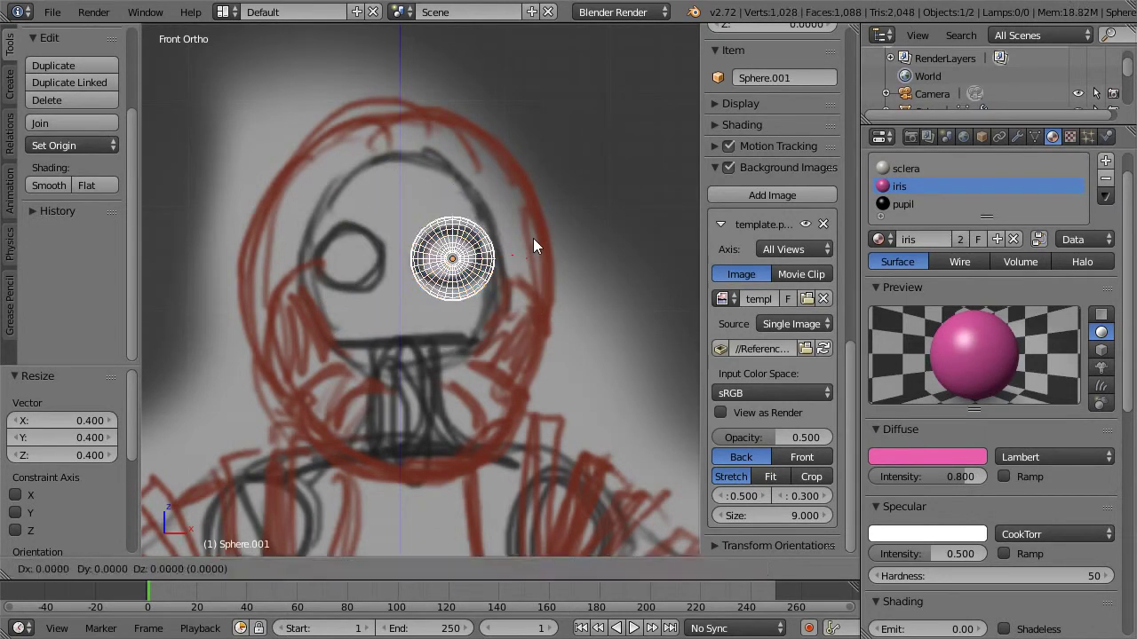
key("Escape")
key("g")
key("x")
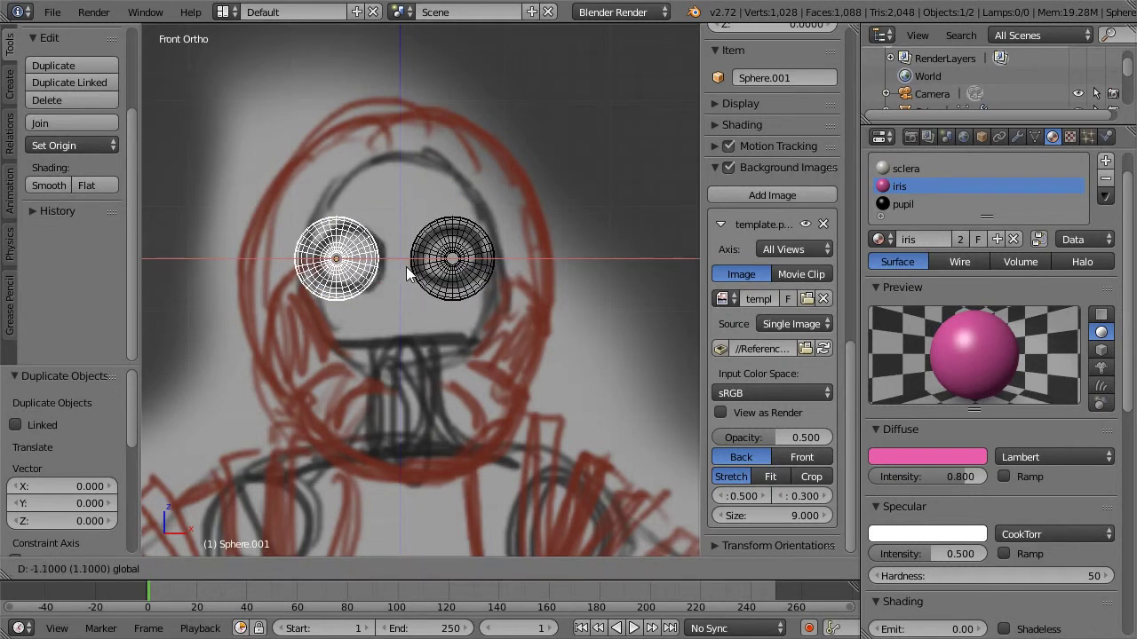
left_click(412, 266)
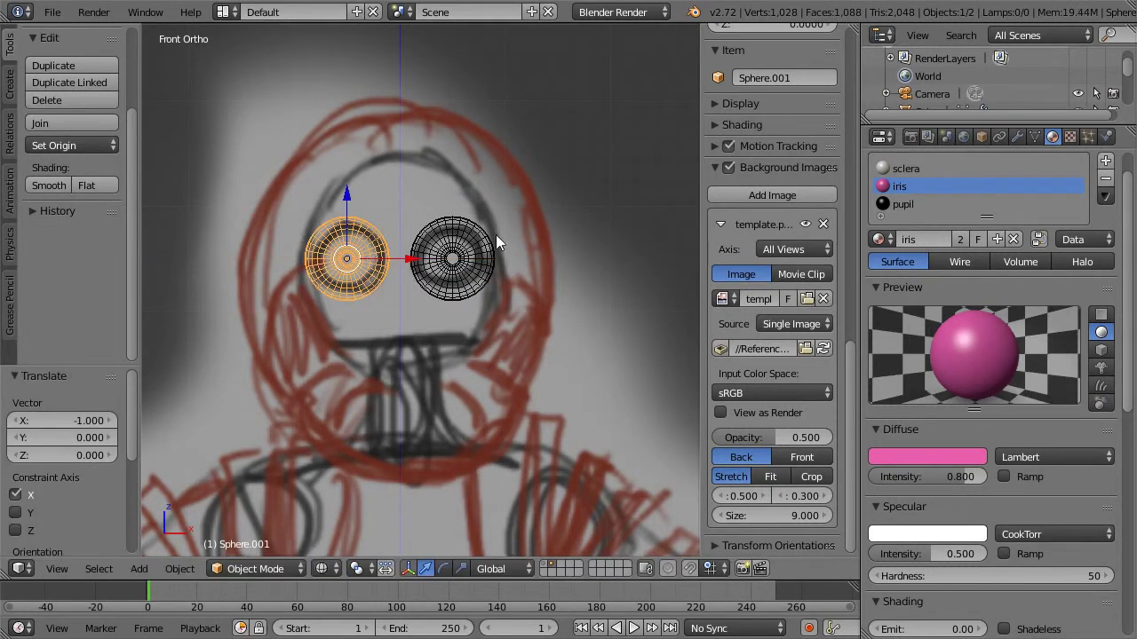
Step: Show the body's layer along with the eyes and move both eyeballs -1 along Y, out of the head
key("z")
left_click(552, 568, "shift")
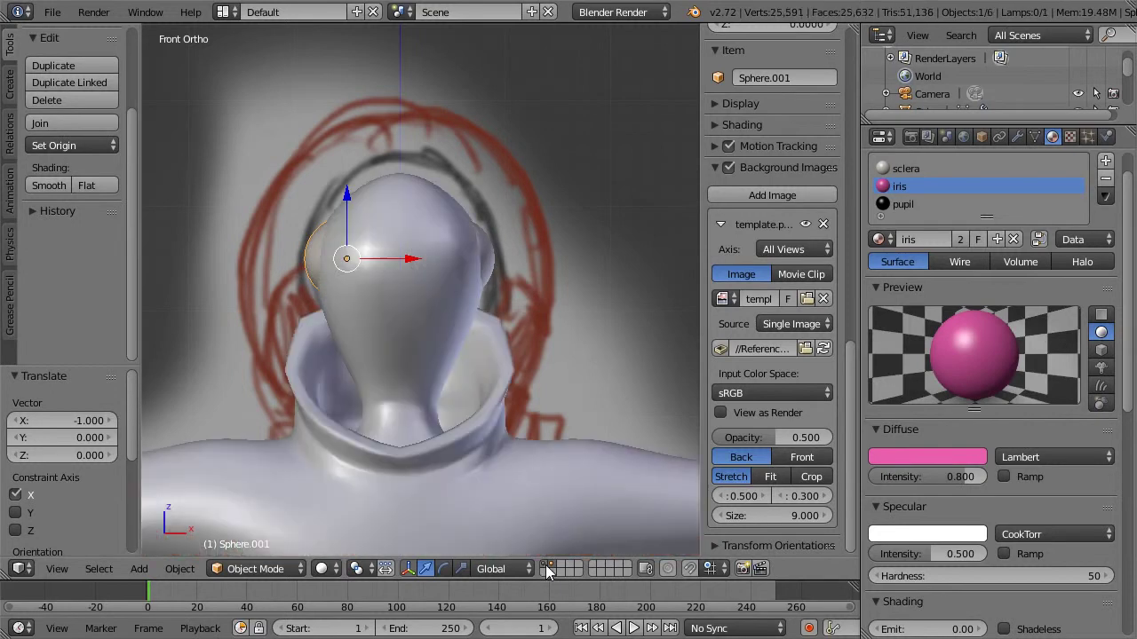
key("z")
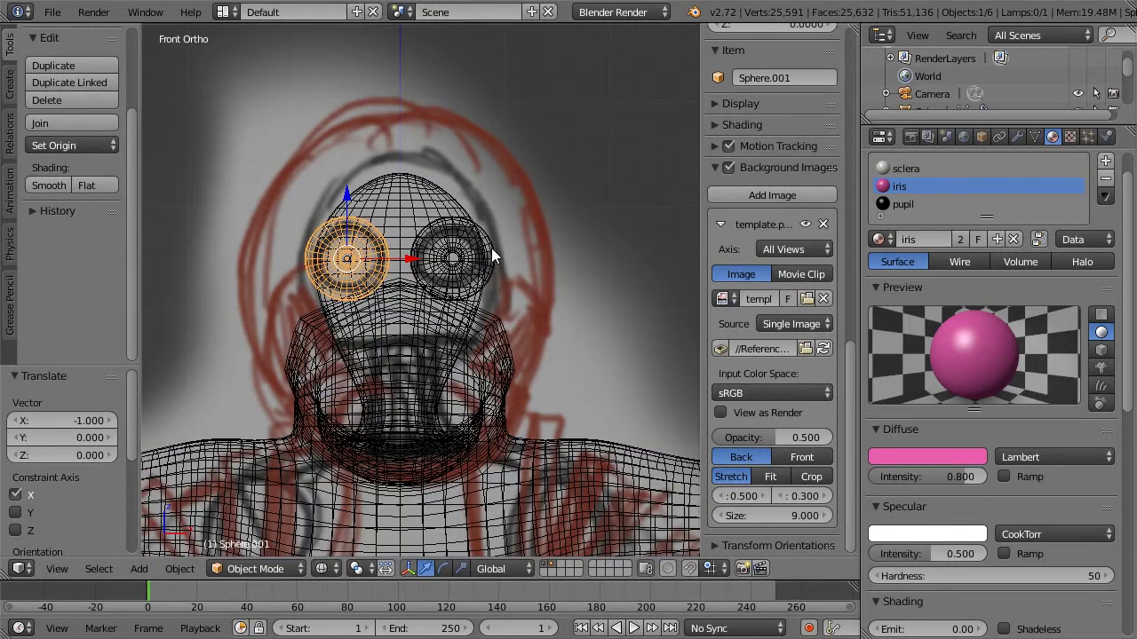
right_click(491, 247, "shift")
key("z")
middle_click_drag(520, 238, 461, 289)
key("g")
key("y")
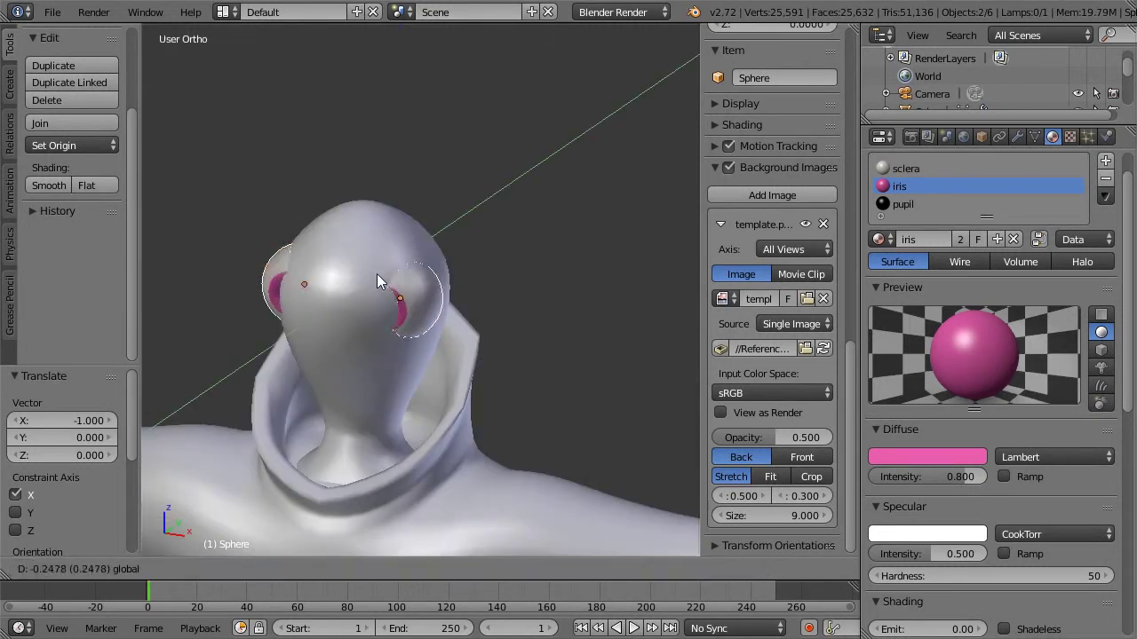
key("Return")
Step: In side view, move both eyeballs back 0.32 along Y so they sit against the head
key("KP_1")
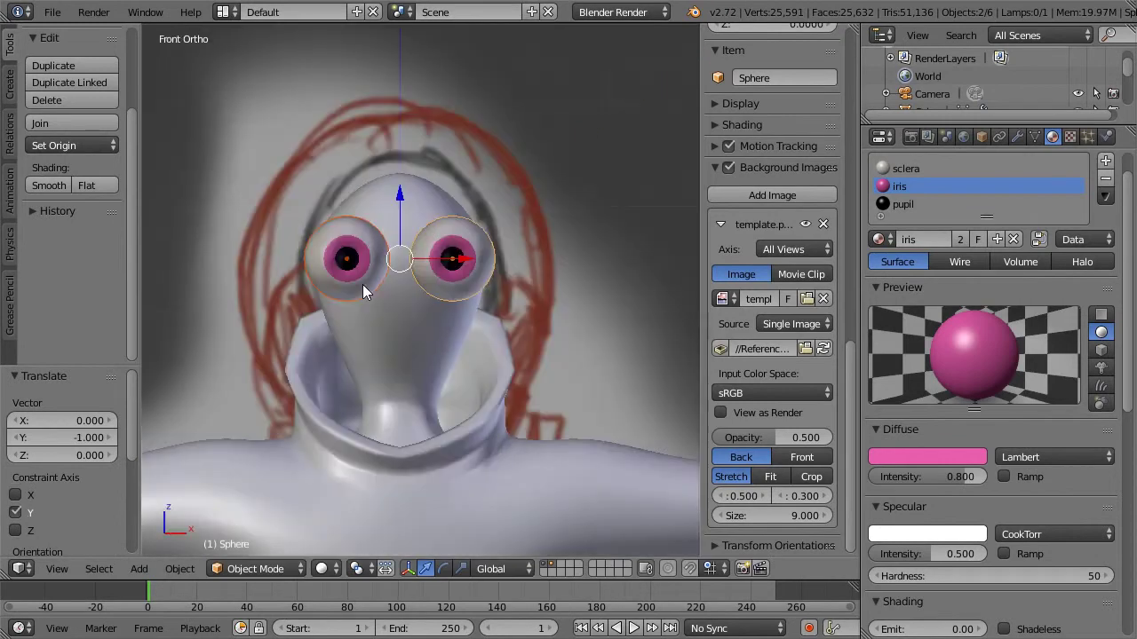
key("KP_3")
key("g")
key("y")
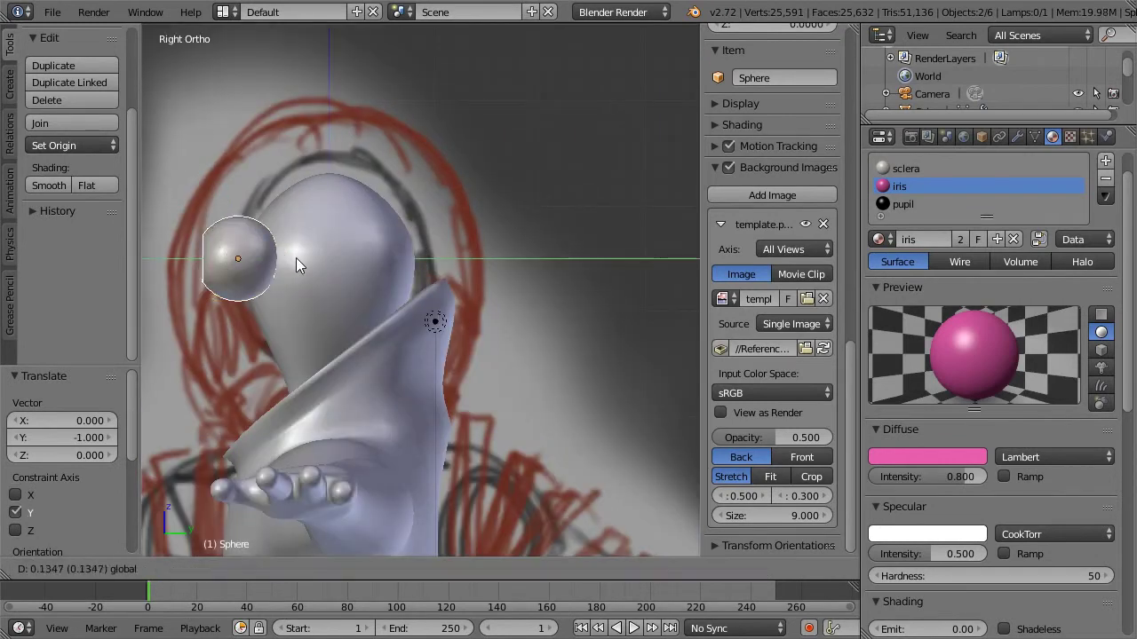
left_click(312, 258)
mouse_move(312, 257)
middle_mouse_down()
mouse_move(363, 282)
mouse_move(398, 276)
mouse_move(317, 280)
middle_mouse_up()
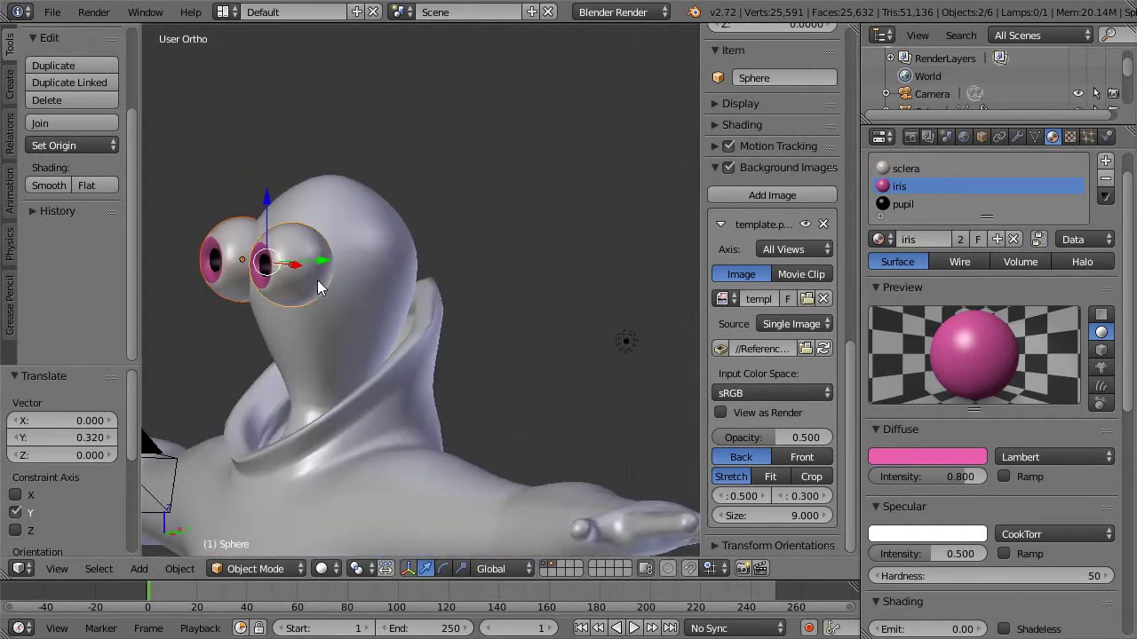
key("KP_1")
key("z")
key("z")
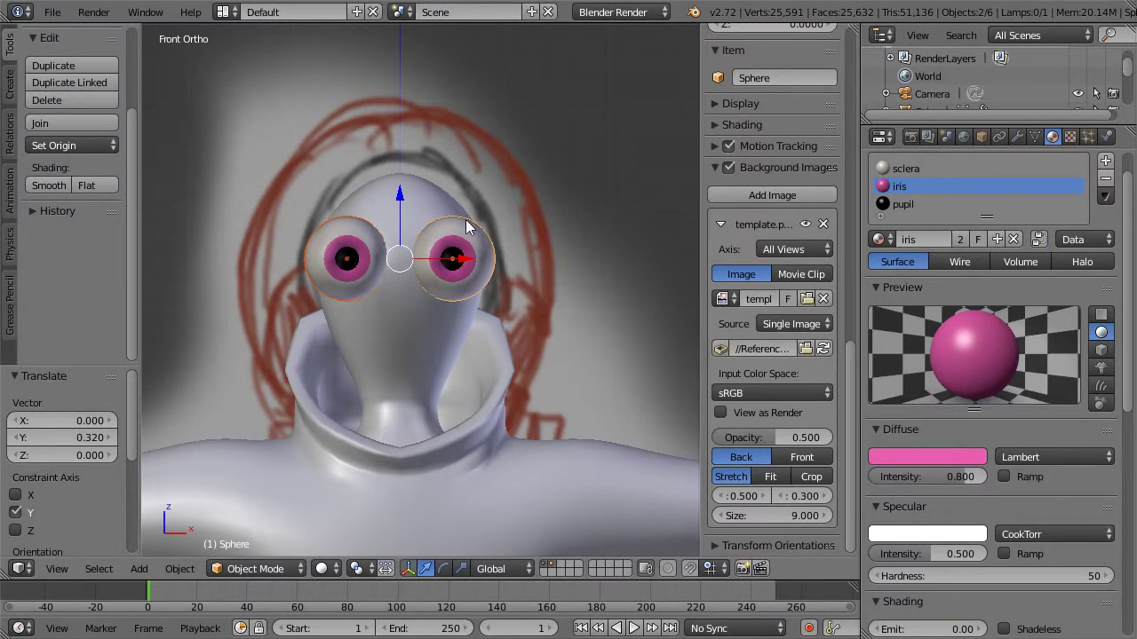
Step: Give the head its own new material named skin
right_click(424, 195)
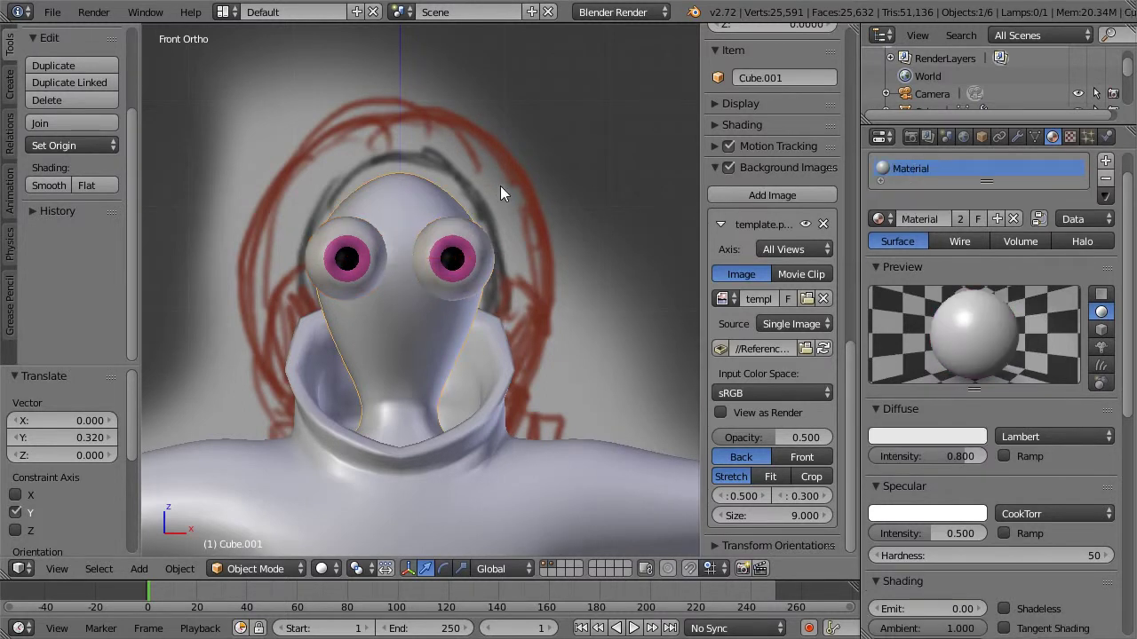
left_click(996, 218)
left_click(942, 218)
type("skin")
key("Return")
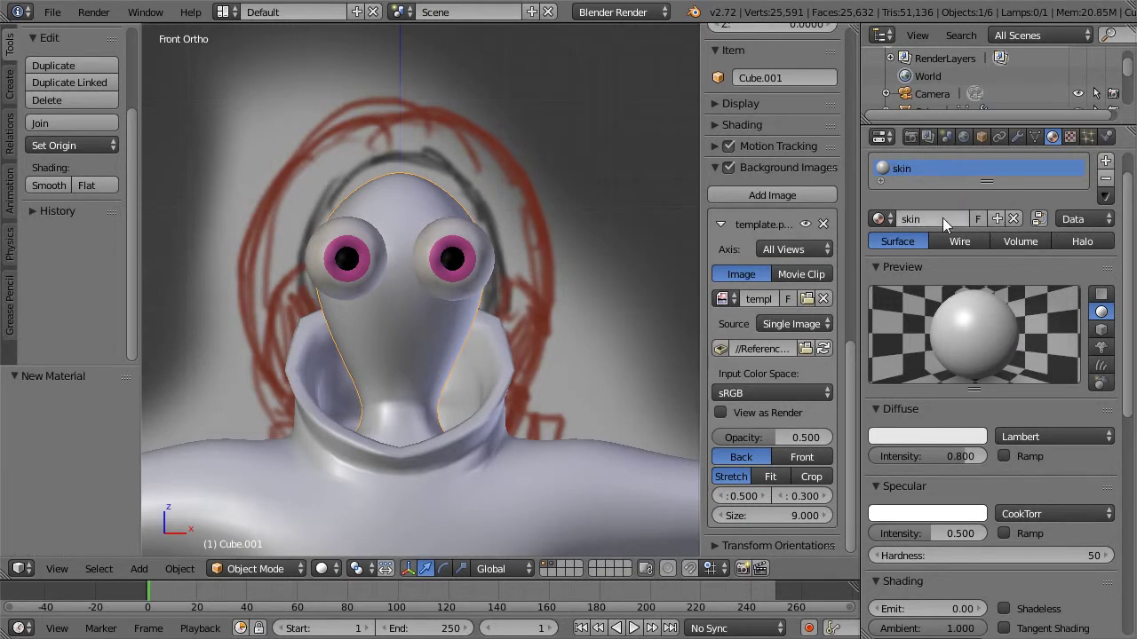
Step: Set the skin material's diffuse colour to the orange sampled from the Blender logo
left_click(929, 434)
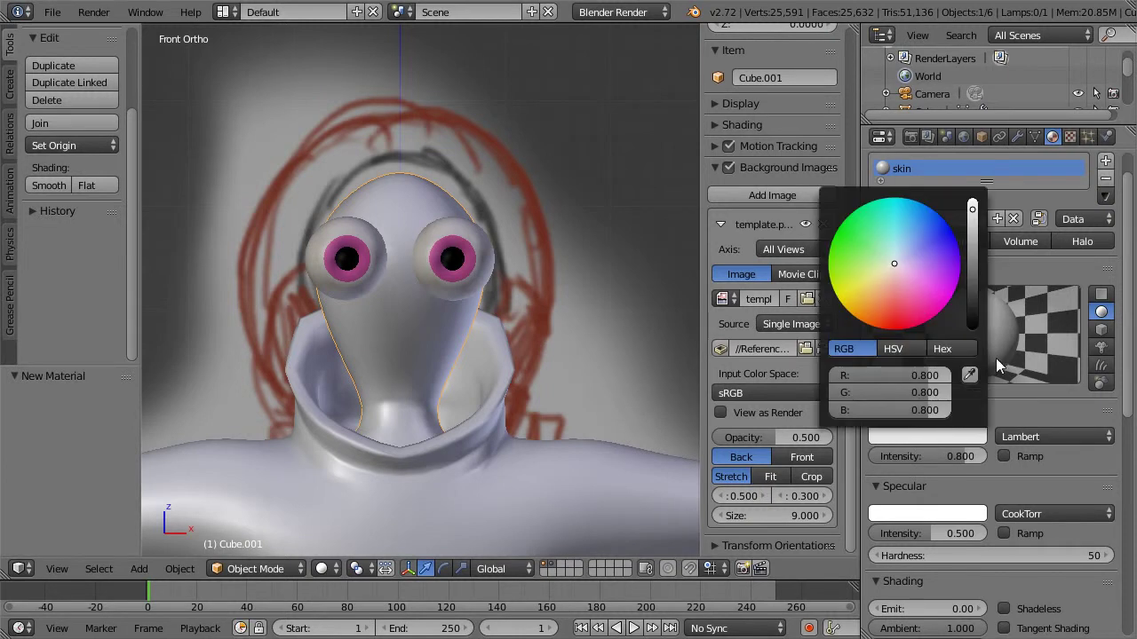
left_click(955, 438)
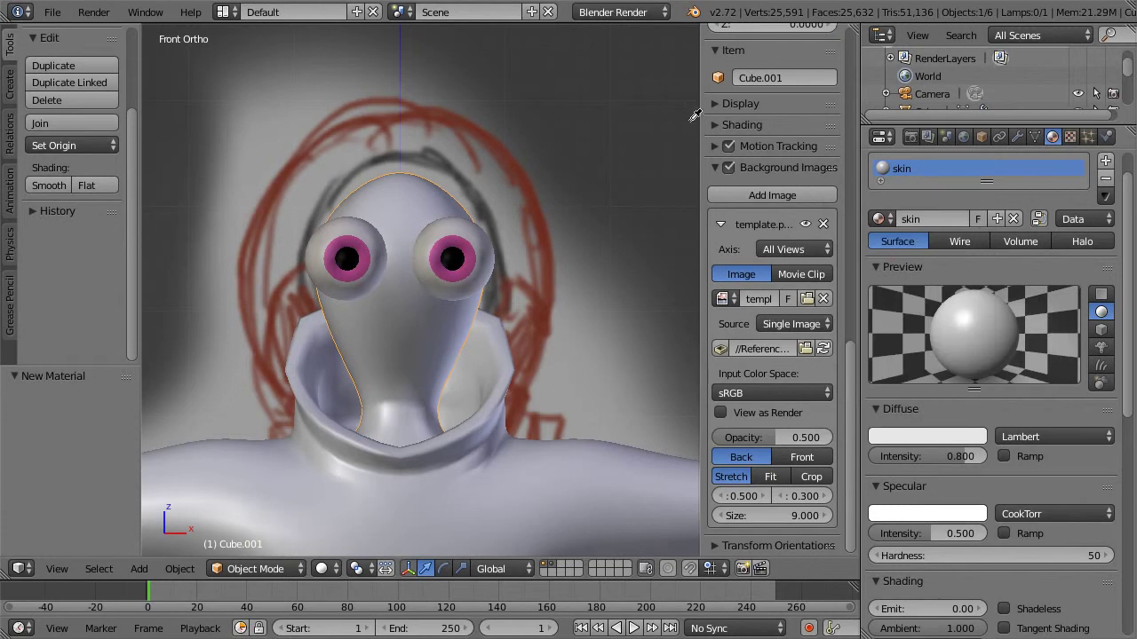
left_click(693, 12)
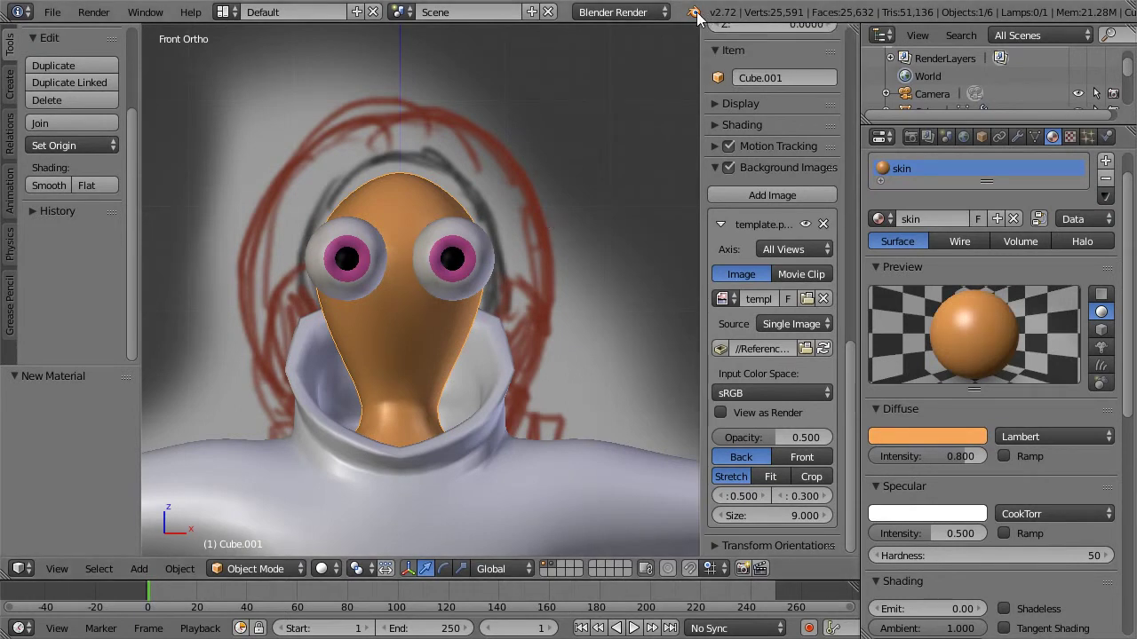
Step: Set the eyeball's iris material diffuse colour to the blue sampled from the Blender logo
right_click(475, 239)
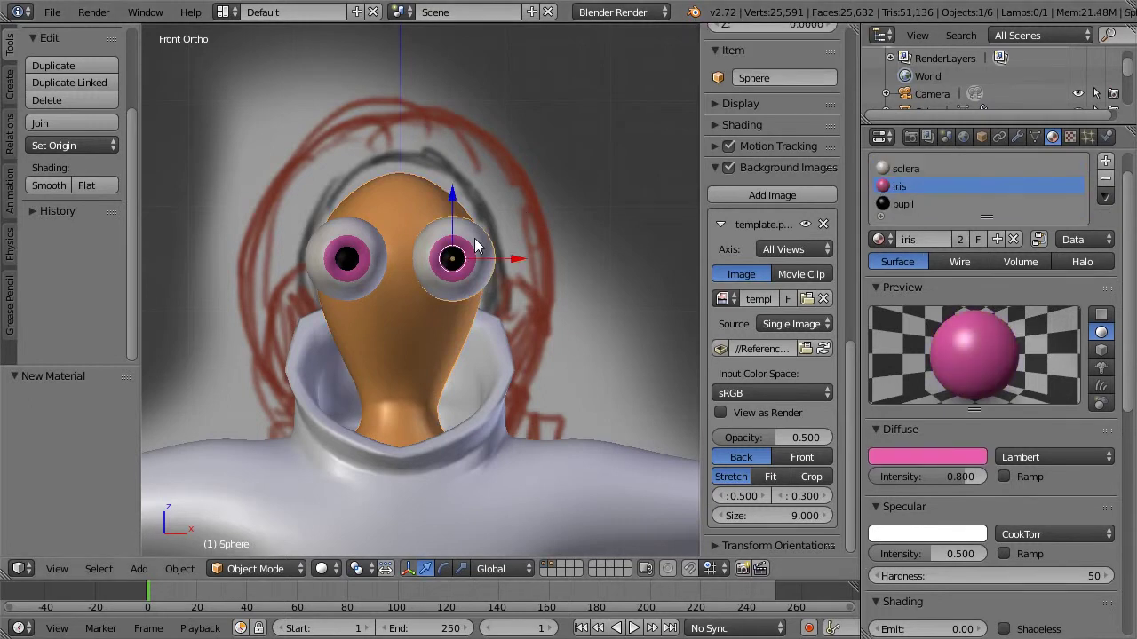
left_click(933, 458)
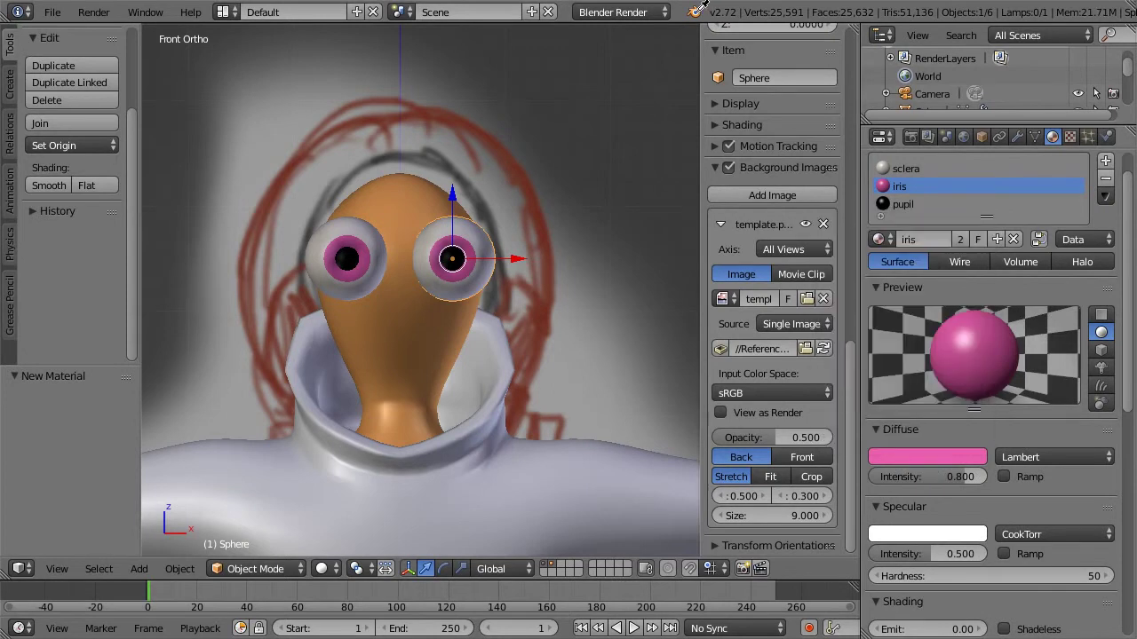
key("ctrl+z")
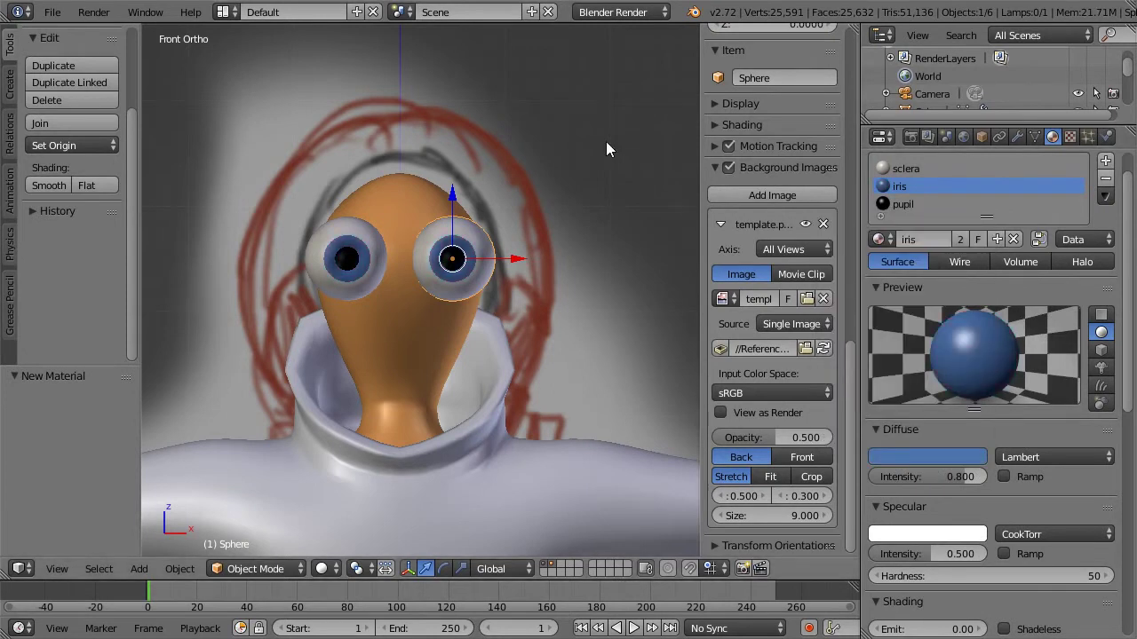
Step: Clear the selection and examine the coloured head and eyes on the figure from an angled view
key("a")
middle_click_drag(621, 148, 588, 188)
scroll(577, 191, "down", 11)
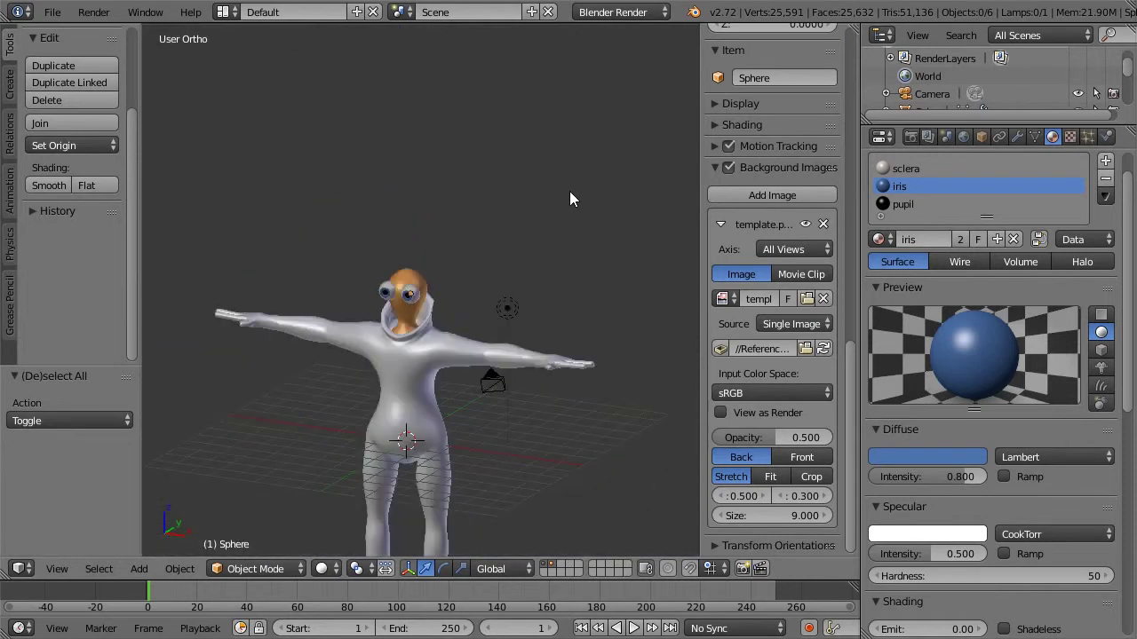
middle_click_drag(522, 236, 481, 236, "shift")
scroll(568, 160, "up", 4)
scroll(503, 176, "up", 3)
middle_click_drag(494, 182, 461, 178)
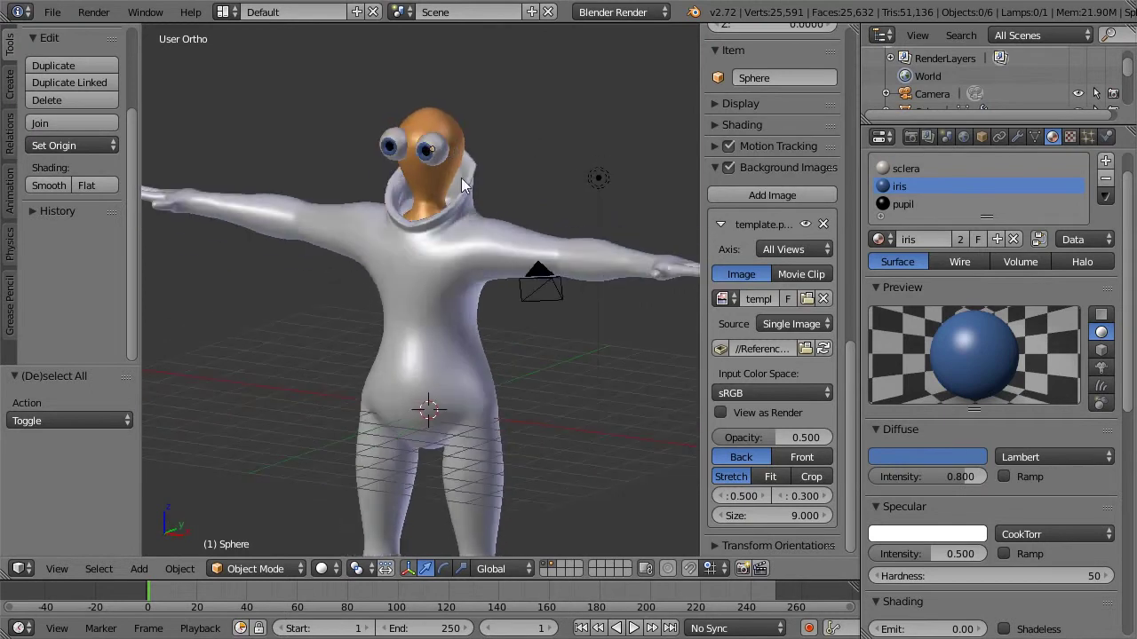
scroll(424, 139, "up", 5)
middle_click_drag(450, 255, 445, 396, "shift")
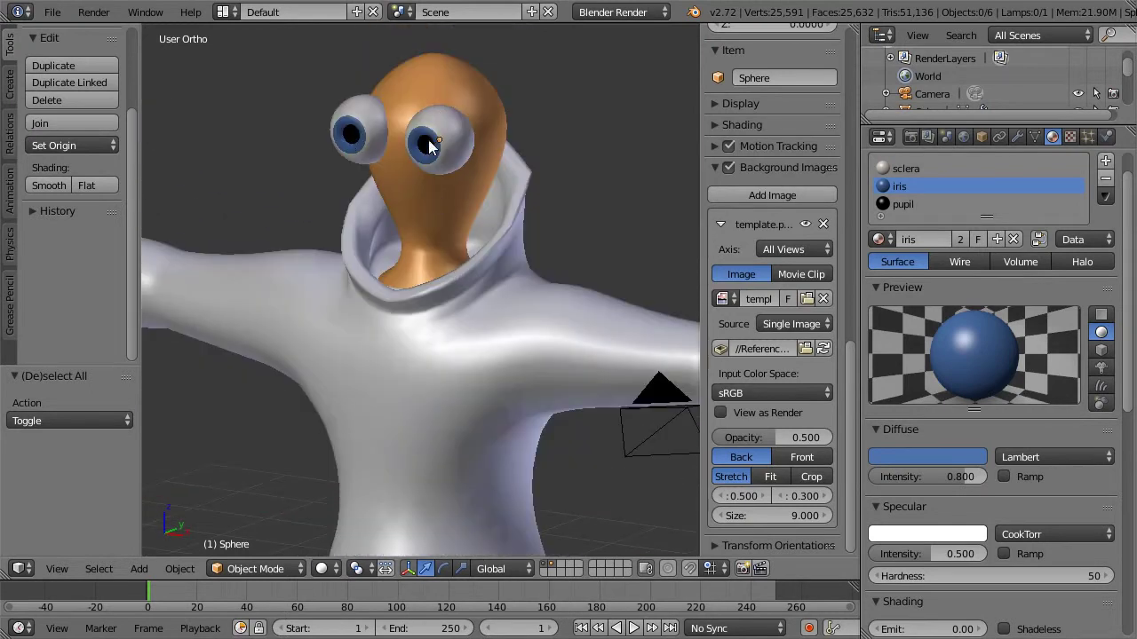
Step: Select the eyeball on the positive X side, isolate the second layer holding the eyes, and duplicate that eyeball in place
right_click(454, 125)
key("KP_1")
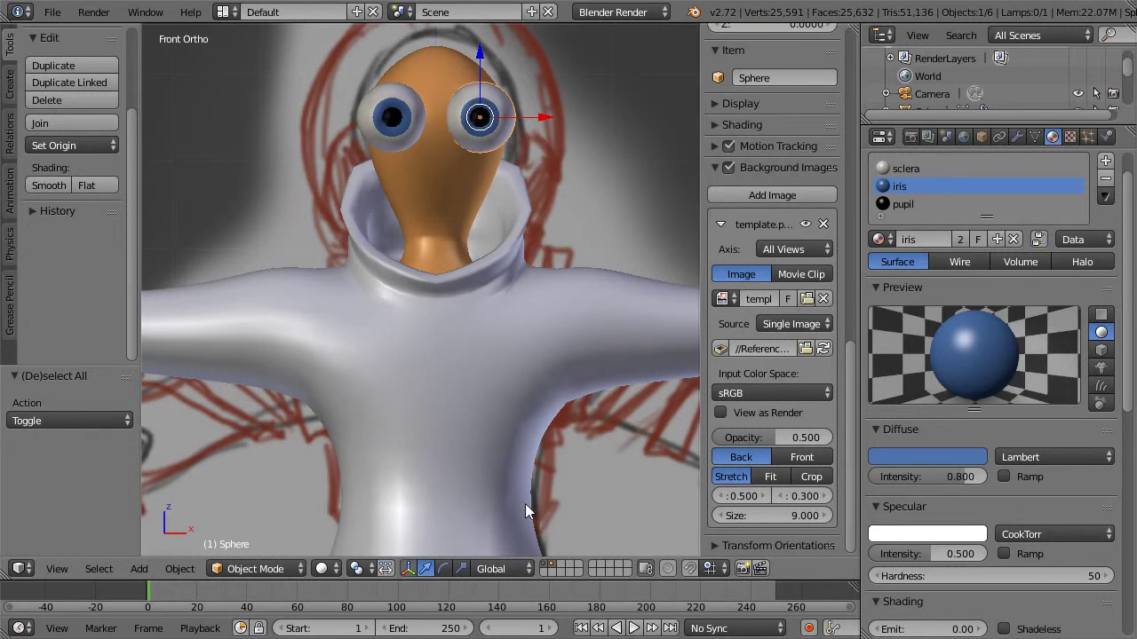
left_click(552, 569)
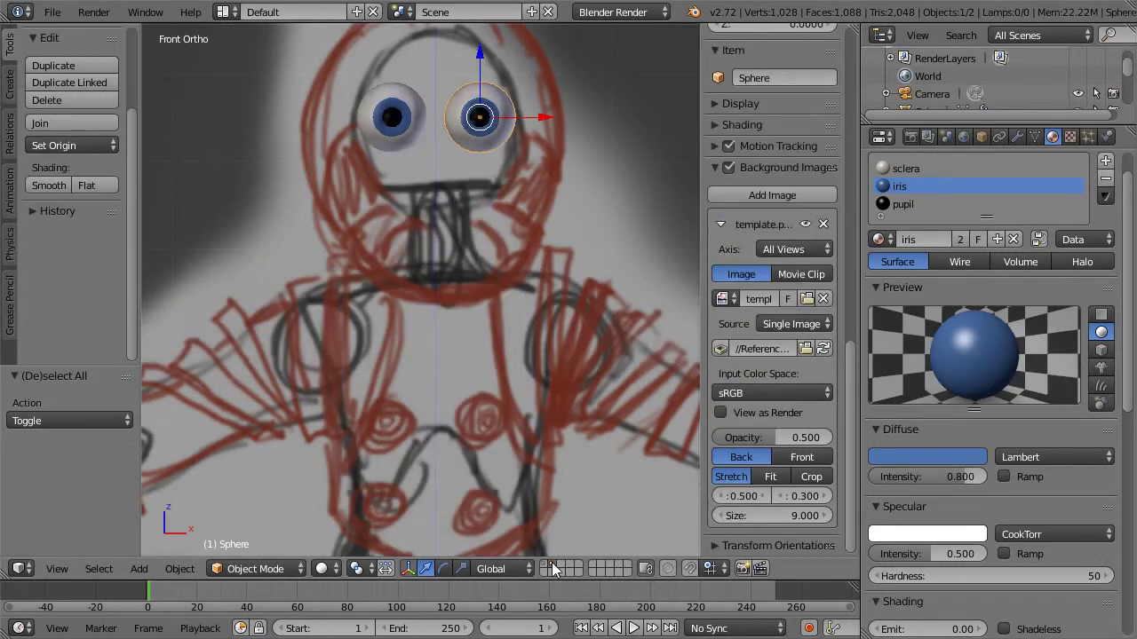
left_click(548, 569)
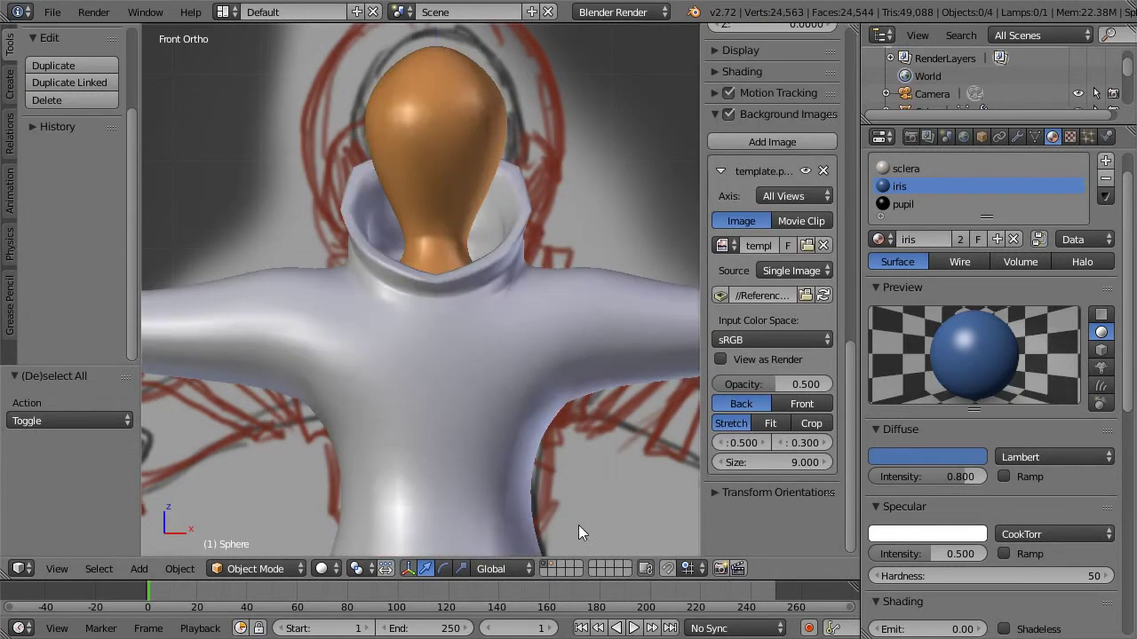
left_click(551, 564)
key("shift+d")
right_click(538, 145)
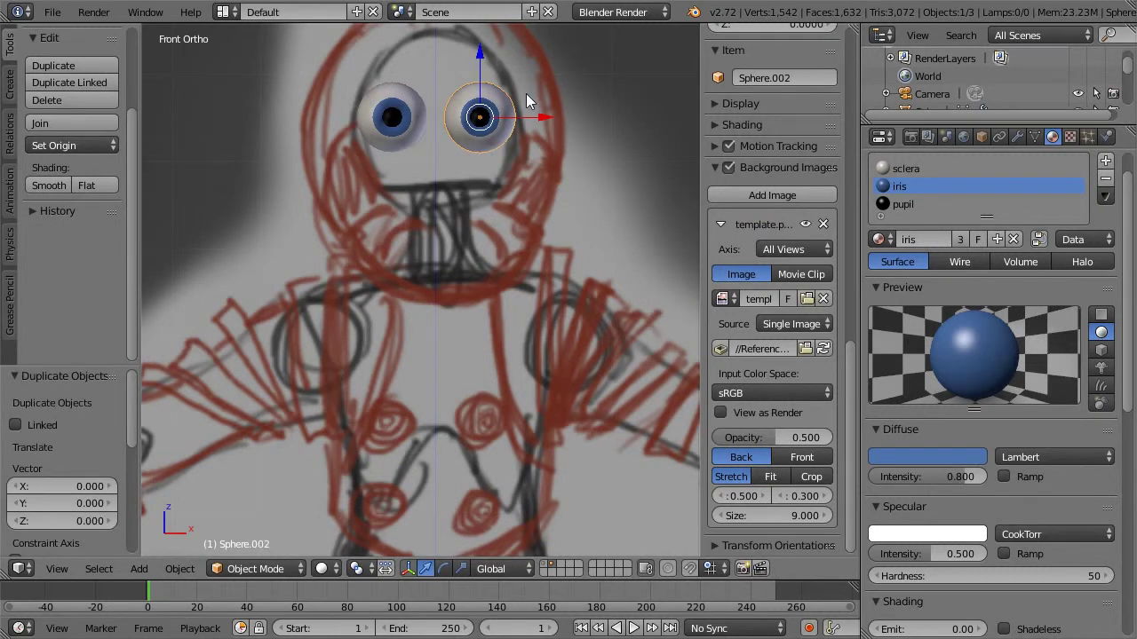
Step: Move the eyeball copy to the third layer and show only that layer
key("m")
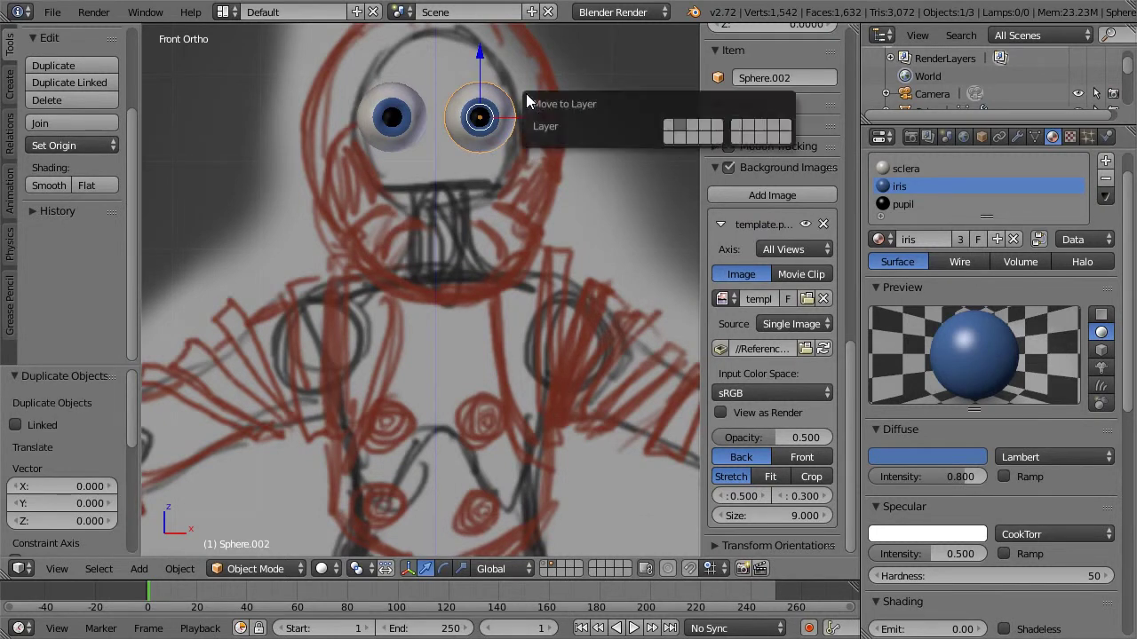
left_click(698, 129)
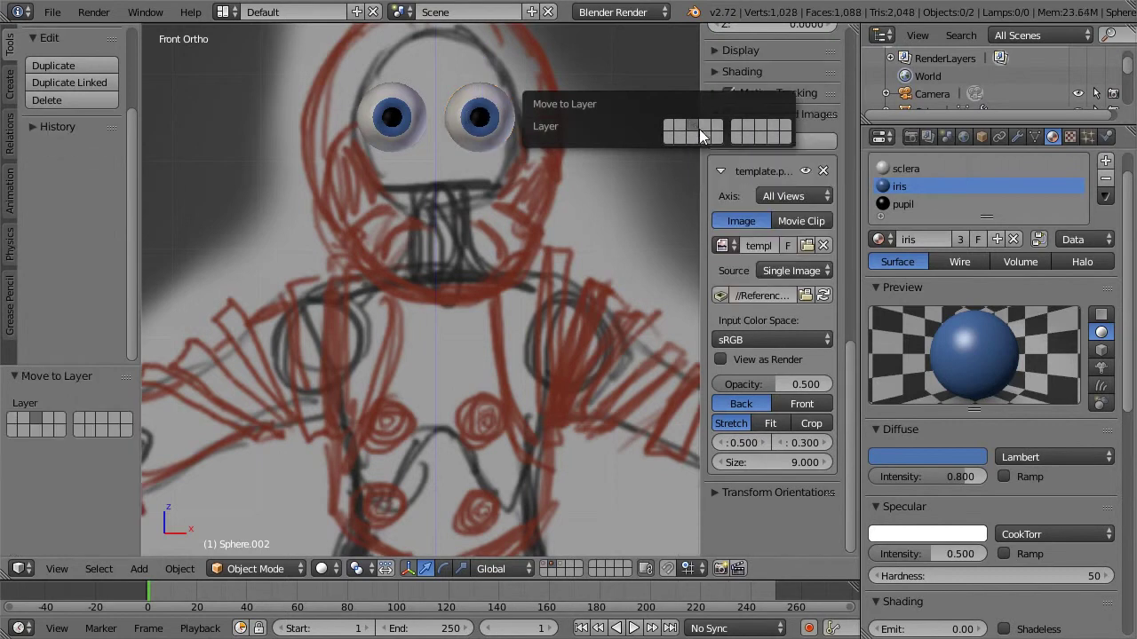
left_click(557, 565)
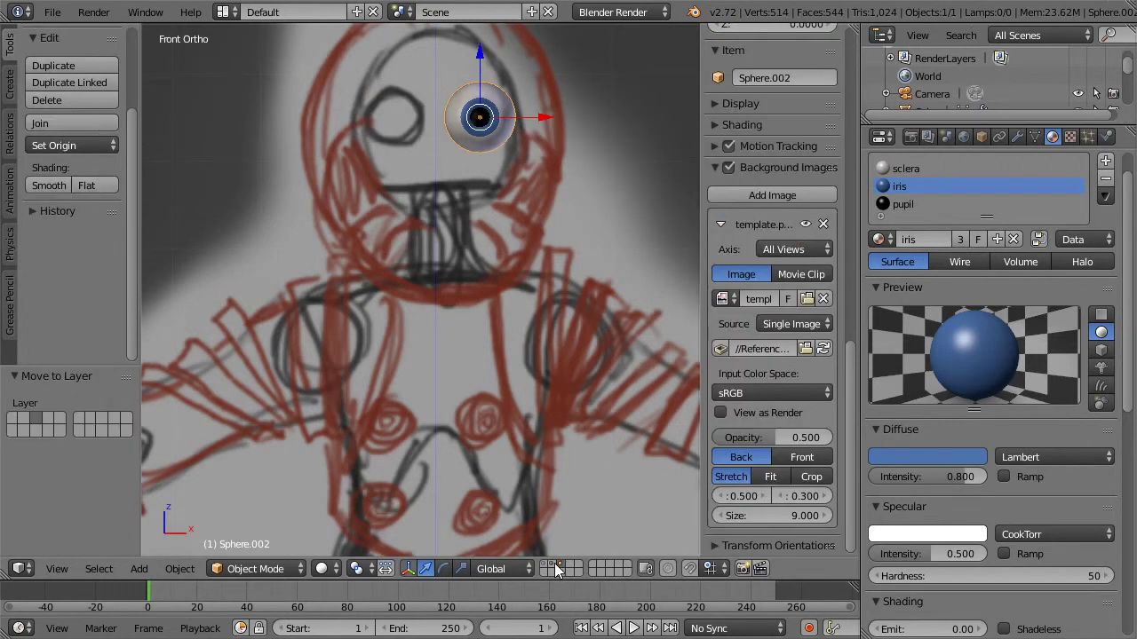
Step: Examine the eyeball copy's mesh in Edit Mode from the side, the front and an angle, with the whole mesh selected
key("KP_3")
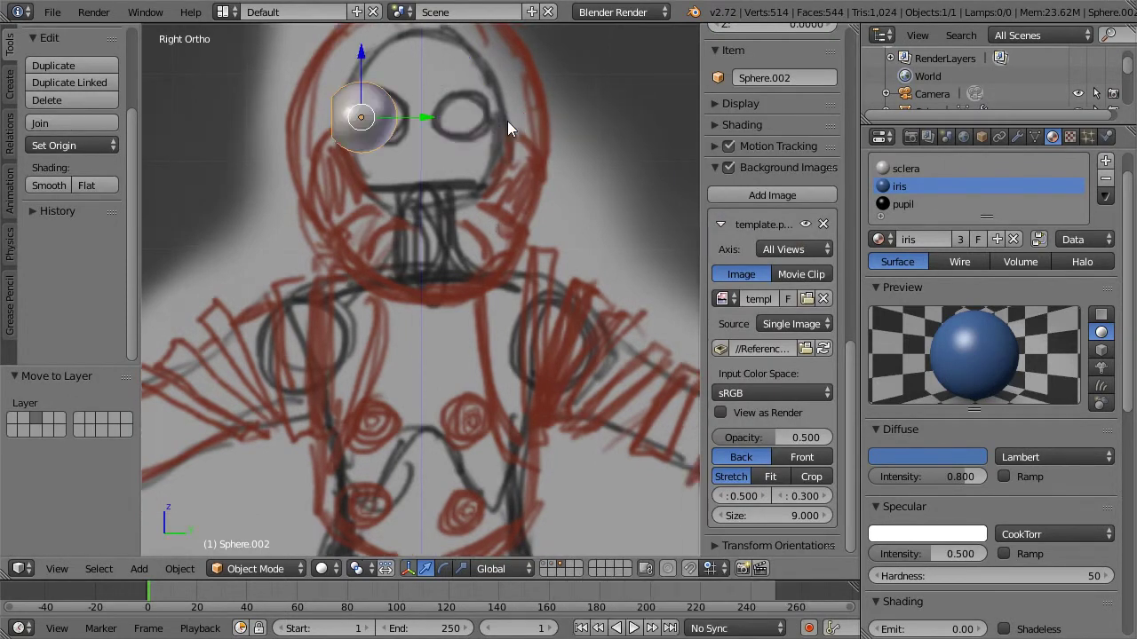
scroll(560, 294, "down", 3)
scroll(515, 235, "up", 4)
middle_click_drag(480, 404, 539, 286, "shift")
key("Tab")
scroll(546, 290, "up", 5)
key("KP_1")
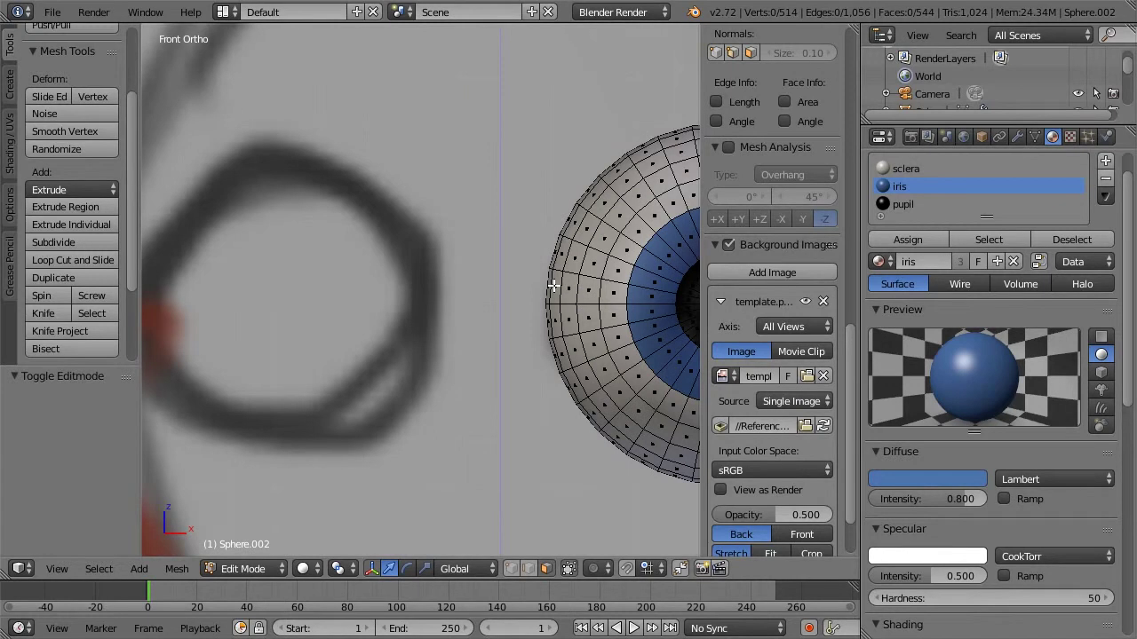
middle_click_drag(631, 283, 476, 274, "shift")
mouse_move(579, 265)
middle_mouse_down("shift")
mouse_move(512, 258)
mouse_move(507, 239)
mouse_move(439, 246)
mouse_move(500, 239)
mouse_move(530, 254)
mouse_move(518, 269)
mouse_move(492, 274)
mouse_move(493, 238)
middle_mouse_up("shift")
key("a")
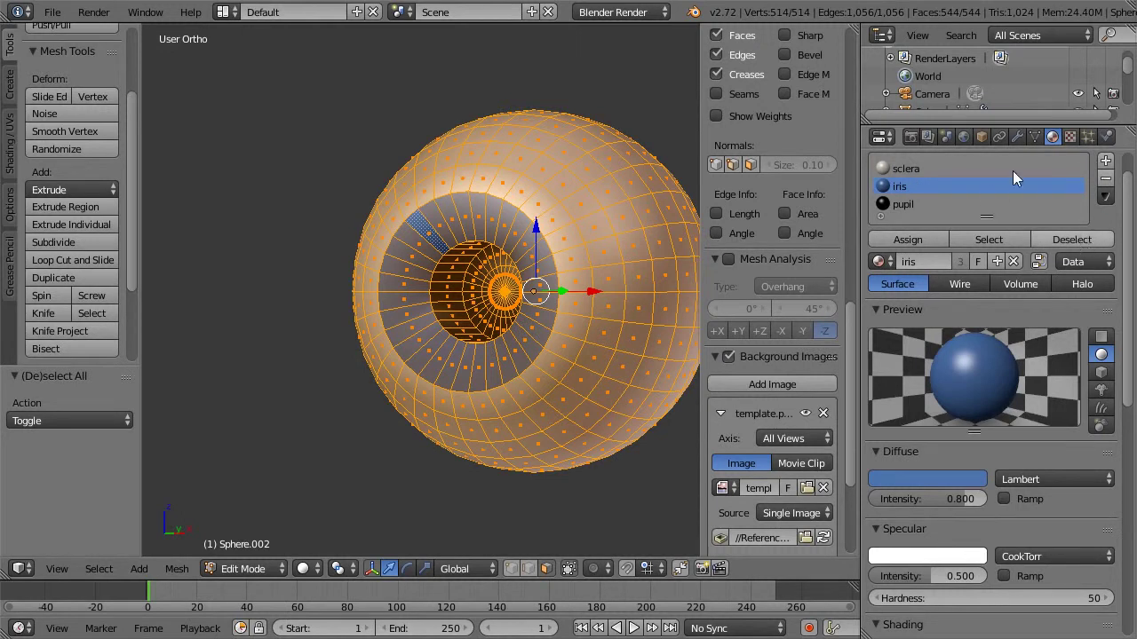
Step: Remove the iris and pupil material slots from the eyeball copy and replace its sclera material with skin
left_click(1104, 179)
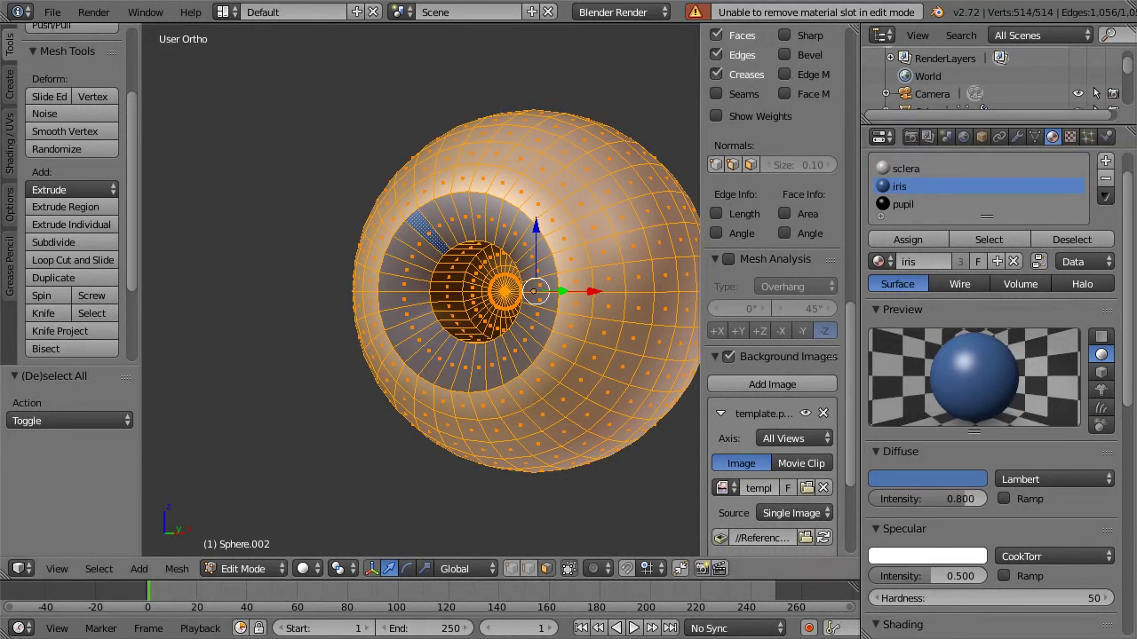
key("Tab")
left_click(1105, 178)
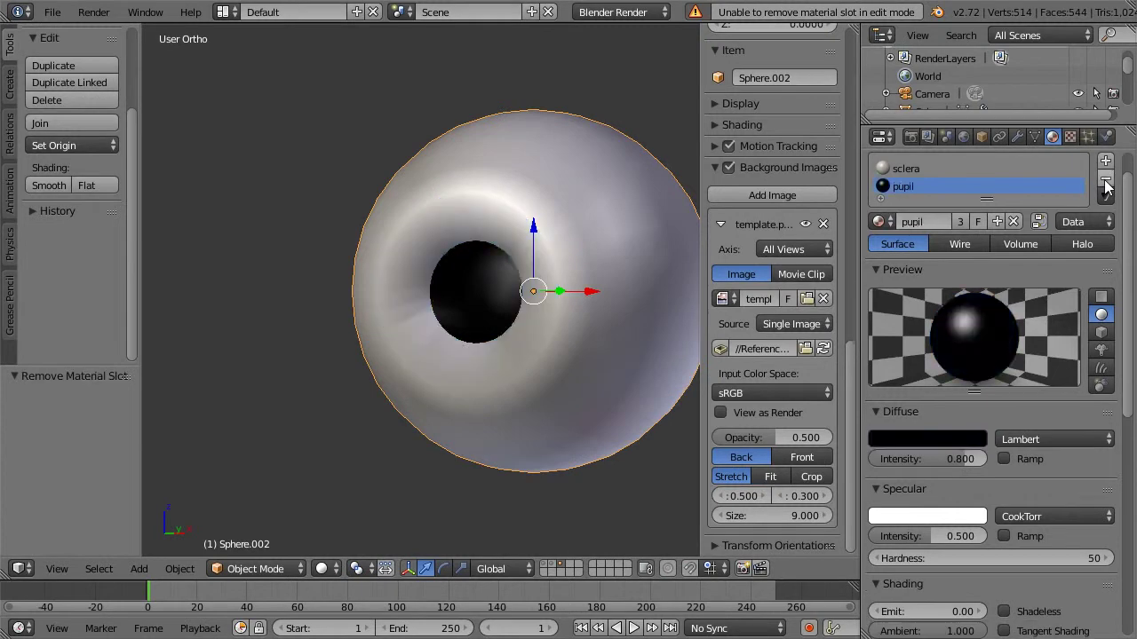
left_click(1104, 180)
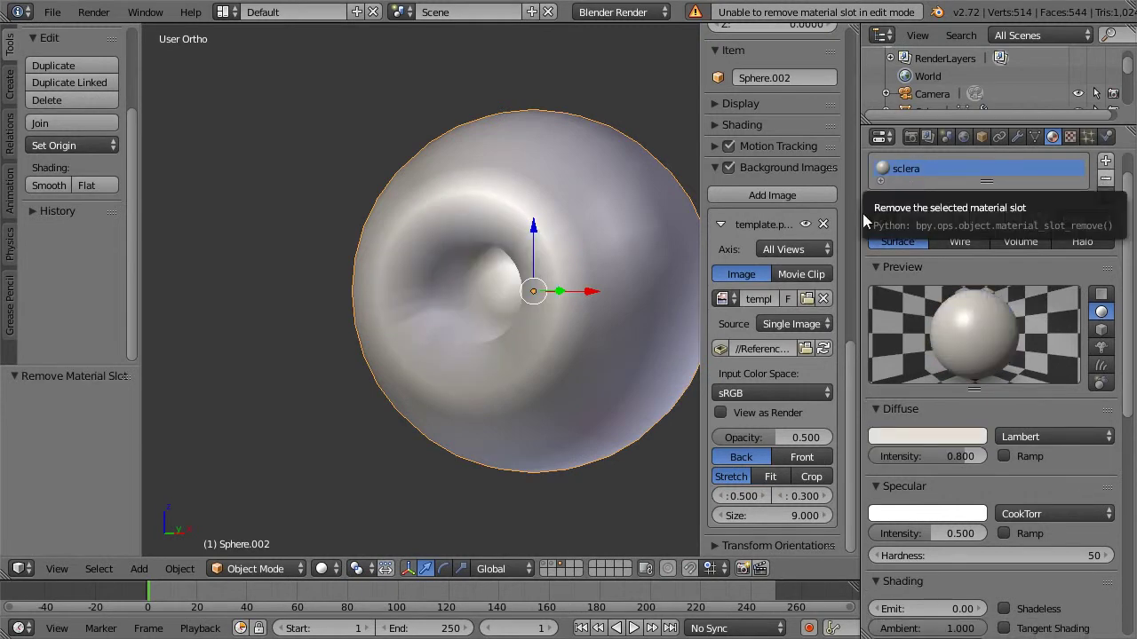
left_click(877, 219)
left_click(901, 316)
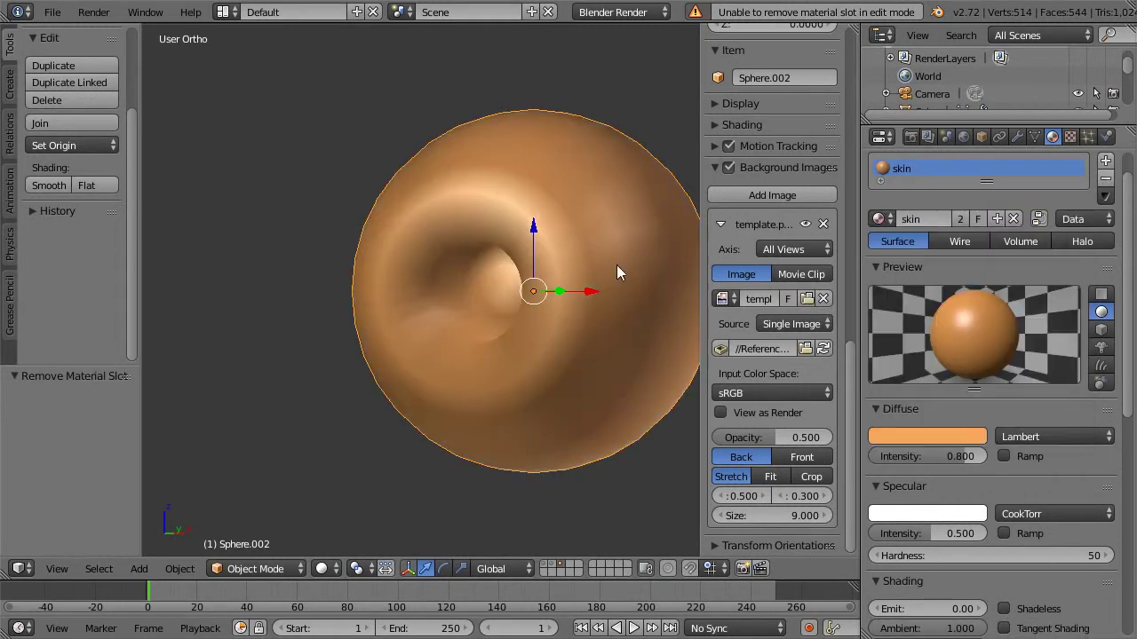
Step: Select the outer ring of faces on the end cap inside the copy's pupil cavity
key("Tab")
key("a")
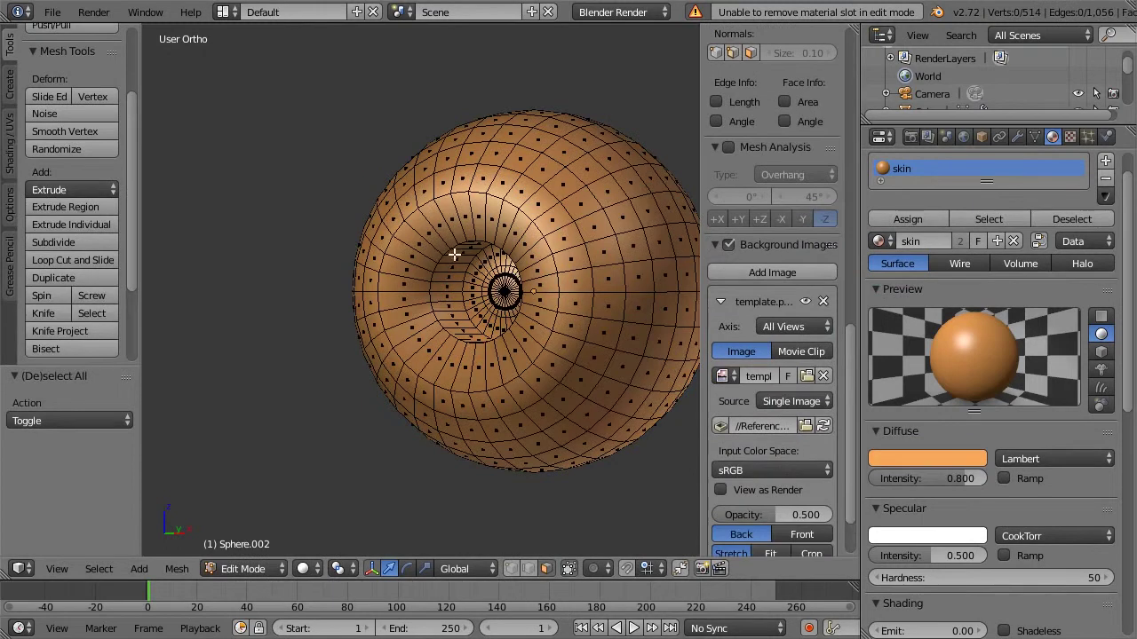
right_click(464, 266, "alt")
key("a")
right_click(475, 263, "alt")
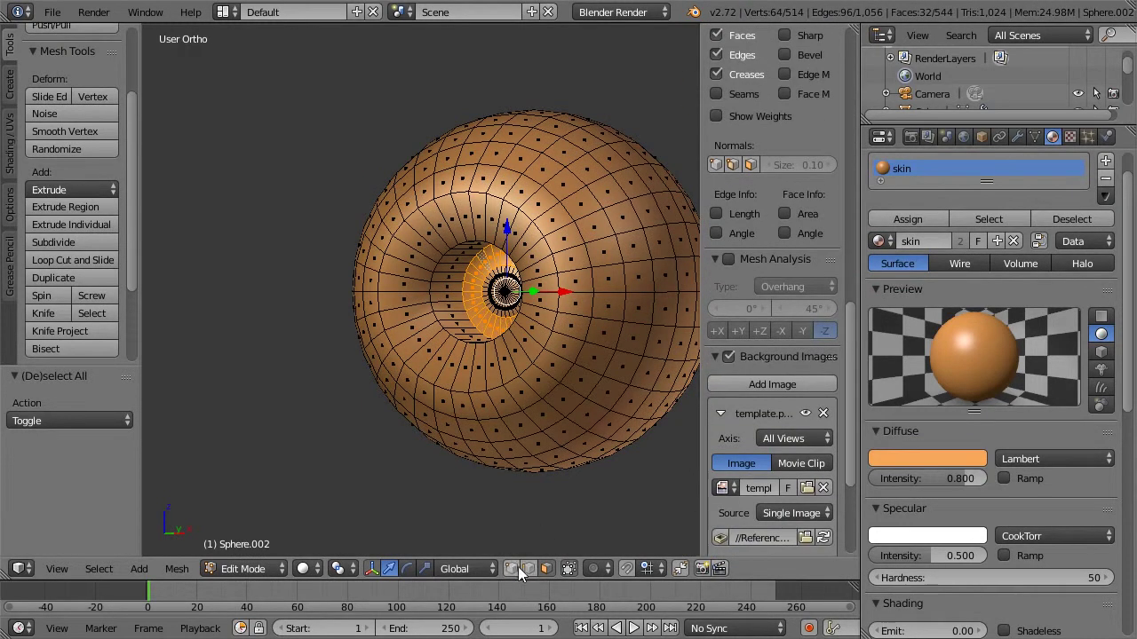
right_click(491, 294, "alt+shift")
key("ctrl+z")
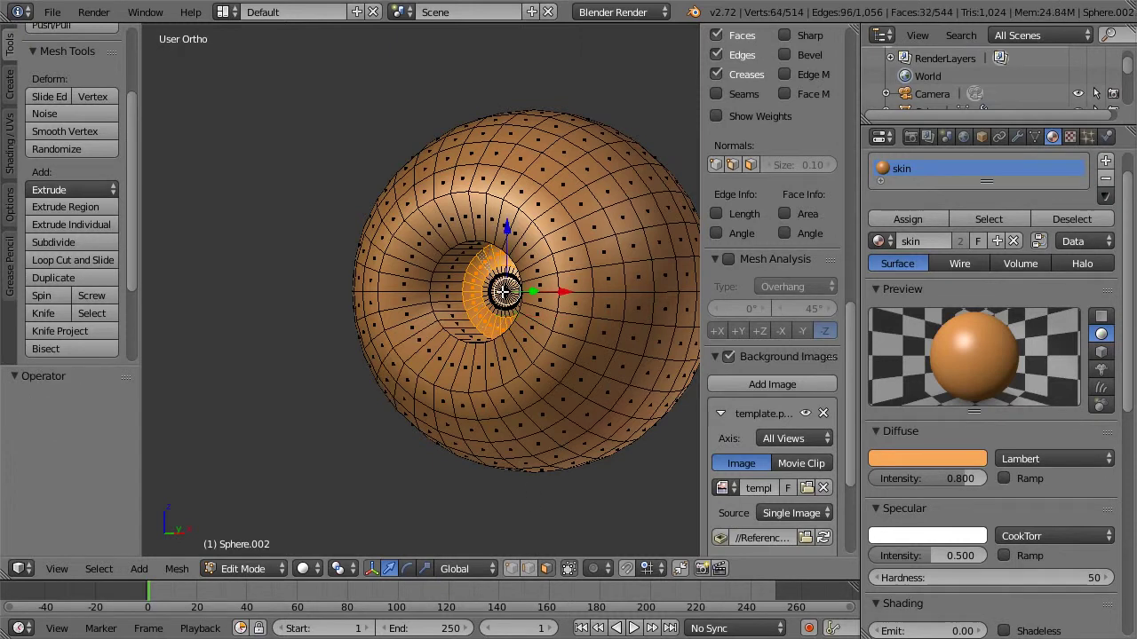
Step: Add the remaining centre faces of the pupil cavity's end cap to the selection in face mode
left_click(525, 568)
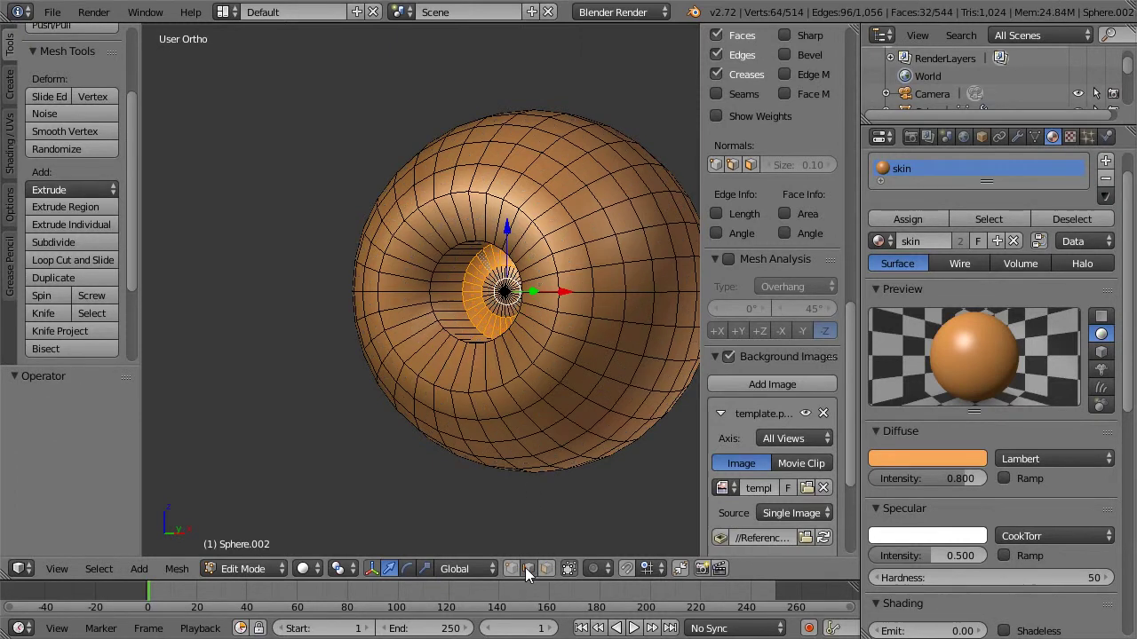
left_click(546, 568)
key("c")
left_click_drag(495, 279, 508, 291)
right_click(488, 279)
mouse_move(554, 273)
middle_mouse_down()
mouse_move(582, 275)
mouse_move(586, 299)
mouse_move(550, 275)
mouse_move(470, 284)
middle_mouse_up()
key("c")
right_click(586, 299)
Step: Extrude the cavity's end cap 0.4 along Y toward the back of the sphere, working in wireframe from the side
key("z")
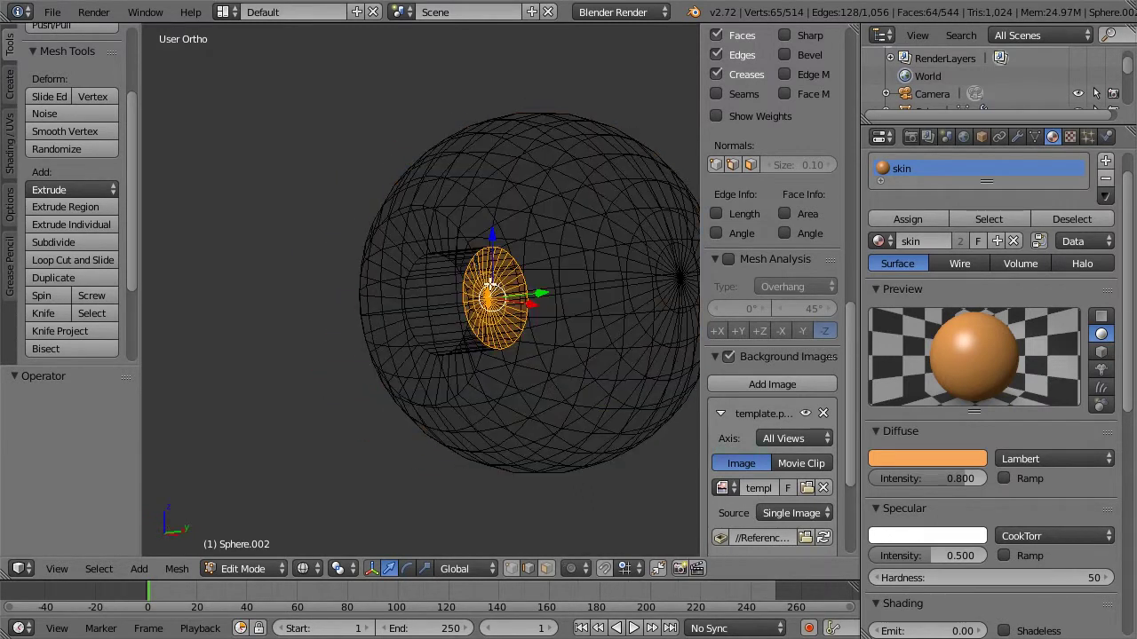
key("KP_1")
key("KP_3")
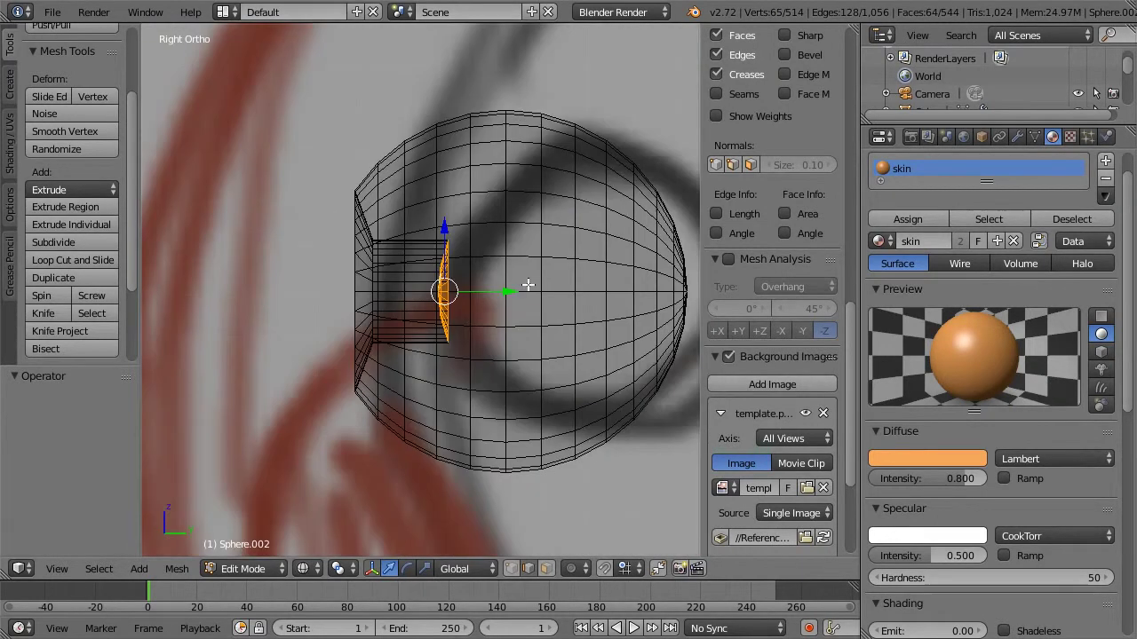
key("e")
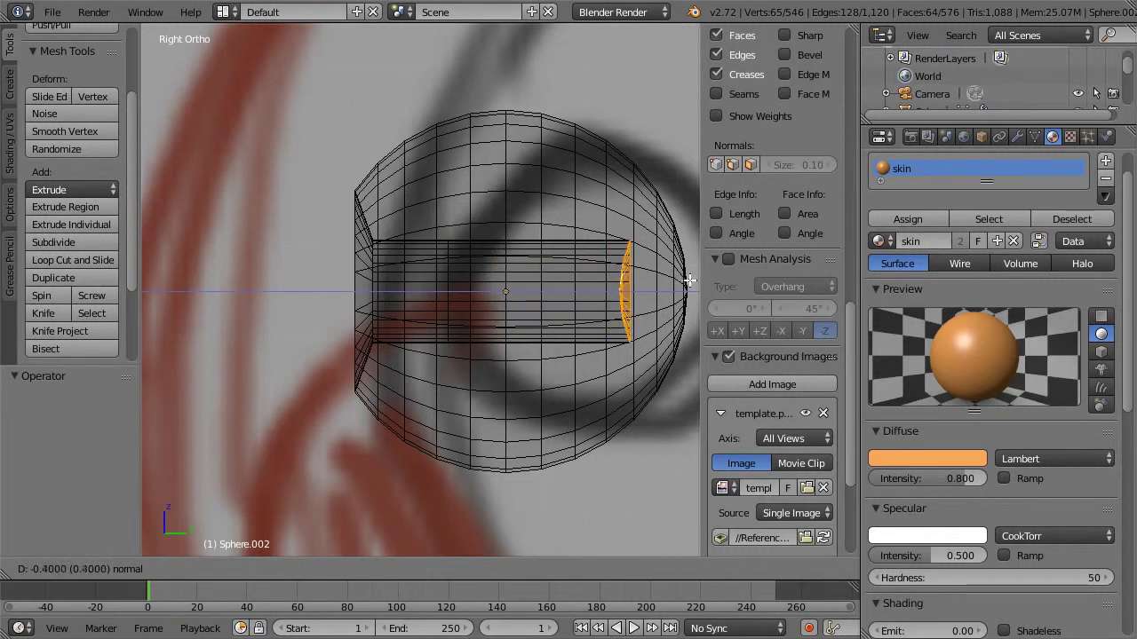
left_click(688, 280)
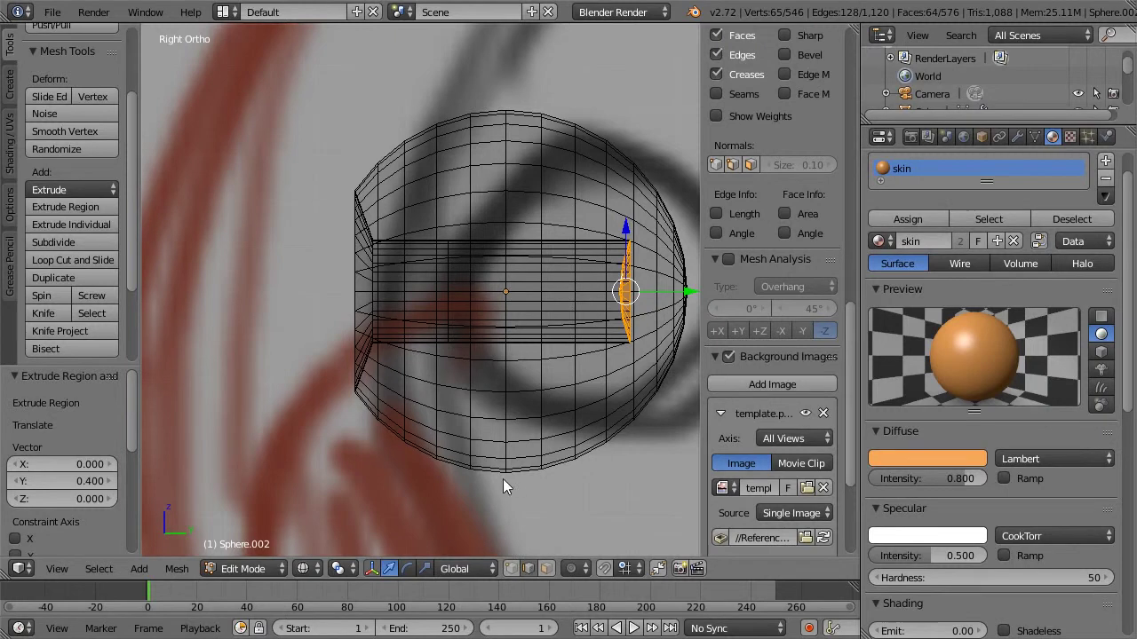
Step: Scale up the edge loop midway along the inner cavity and shift it slightly along Y toward the front opening
key("a")
right_click(450, 276, "alt")
key("s")
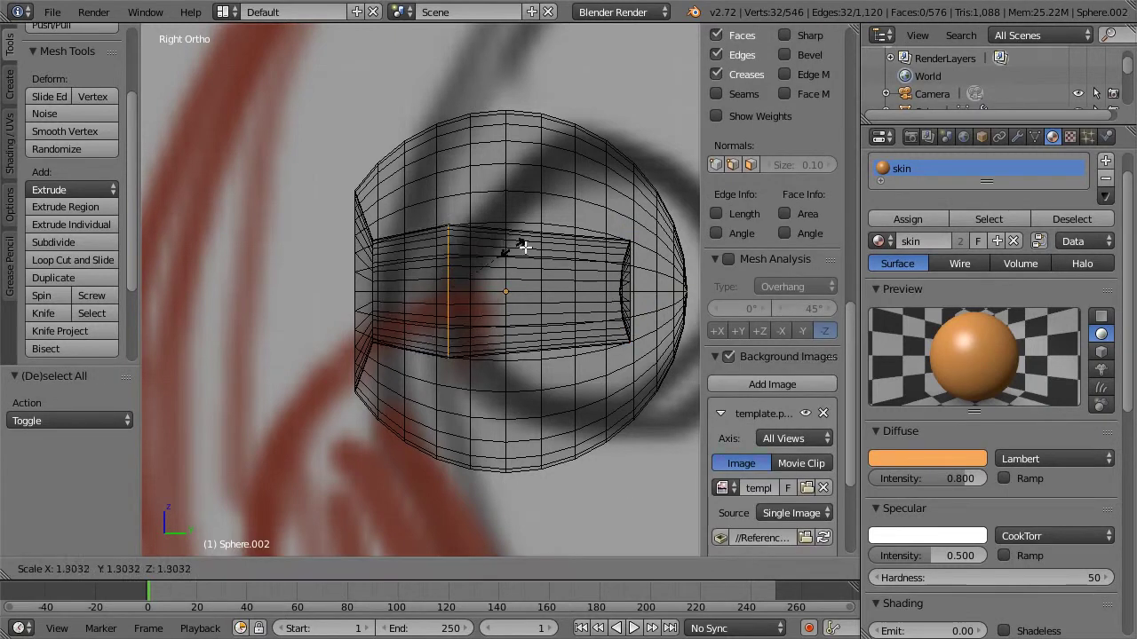
left_click(582, 242)
left_click_drag(507, 292, 484, 293)
Step: Widen the inner edge loop just behind the front opening and clear the selection
key("a")
right_click(373, 281, "alt")
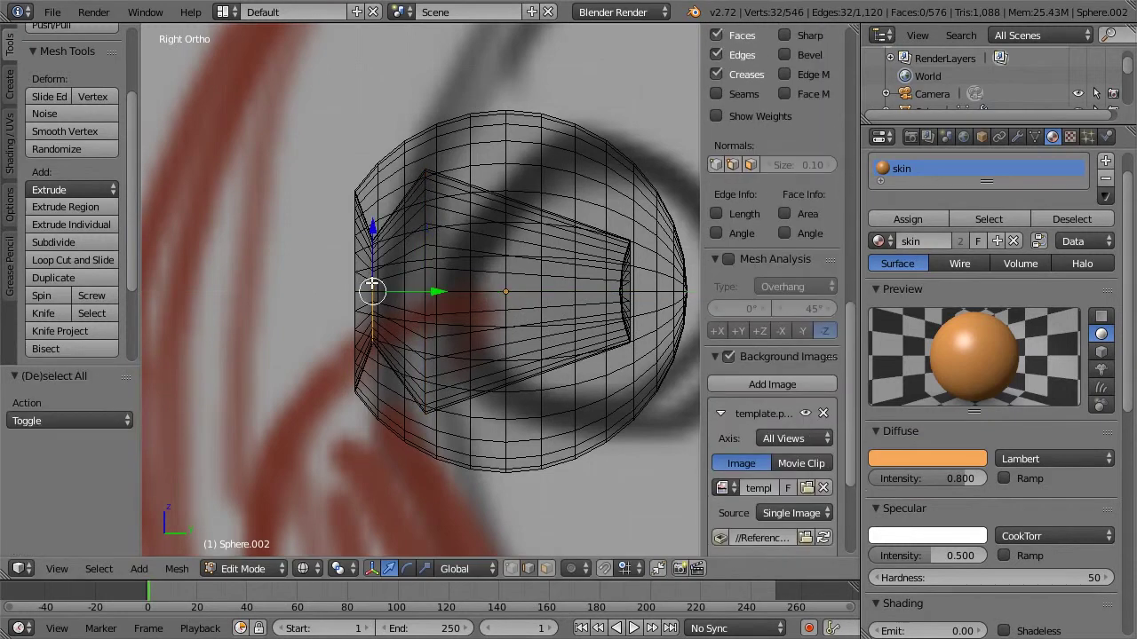
key("s")
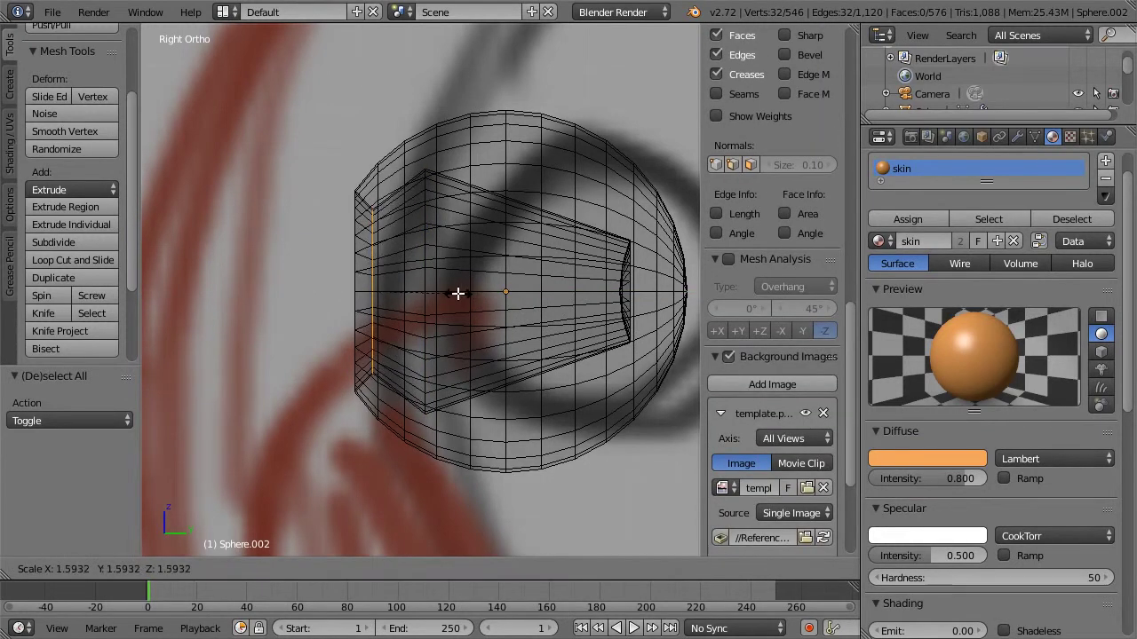
left_click(452, 291)
key("s")
left_click(448, 292)
key("z")
mouse_move(452, 291)
middle_mouse_down()
mouse_move(502, 286)
mouse_move(392, 276)
middle_mouse_up()
key("z")
key("a")
key("ctrl+r")
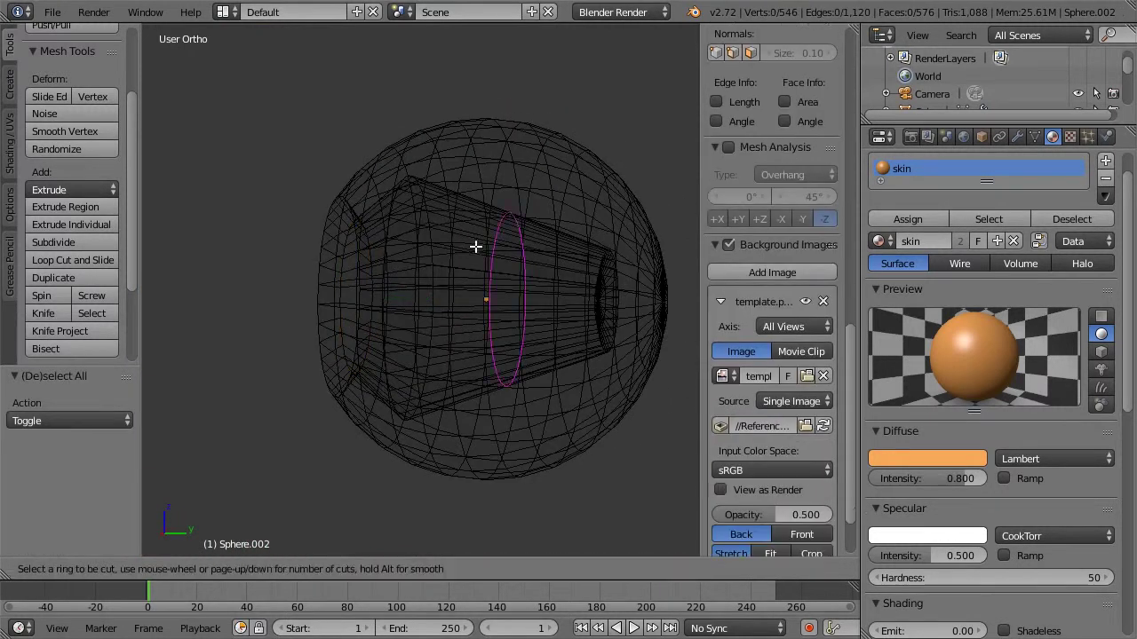
left_click(481, 244)
key("ctrl+z")
Step: Add one centred loop cut around the rear part of the inner cavity and scale it up by about 1.6
key("ctrl+r")
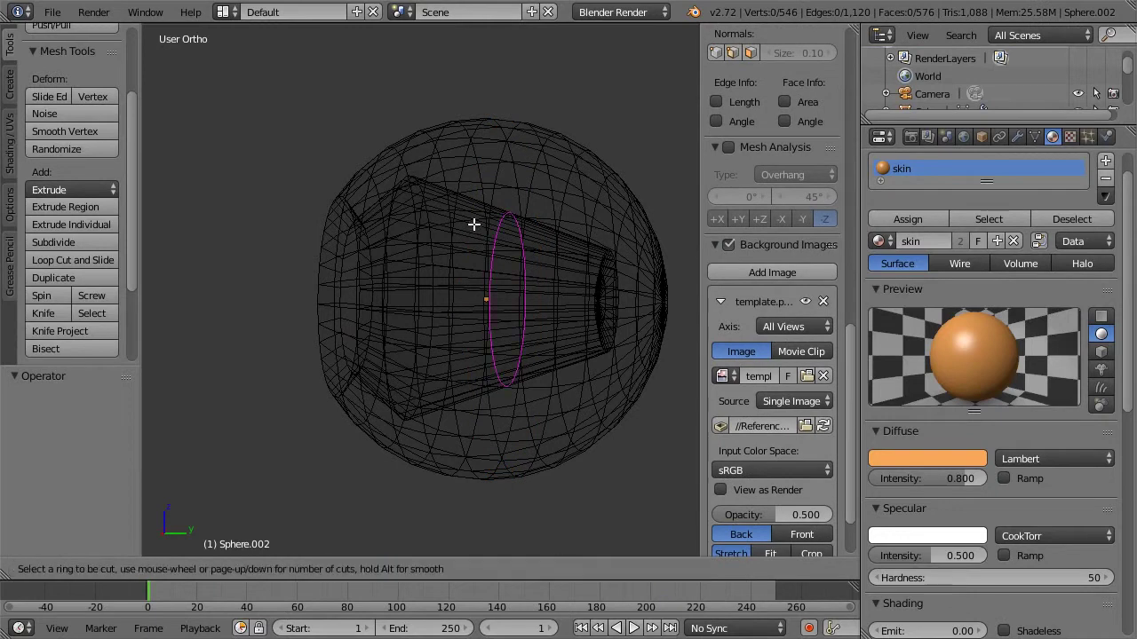
left_click(472, 223)
right_click(505, 223)
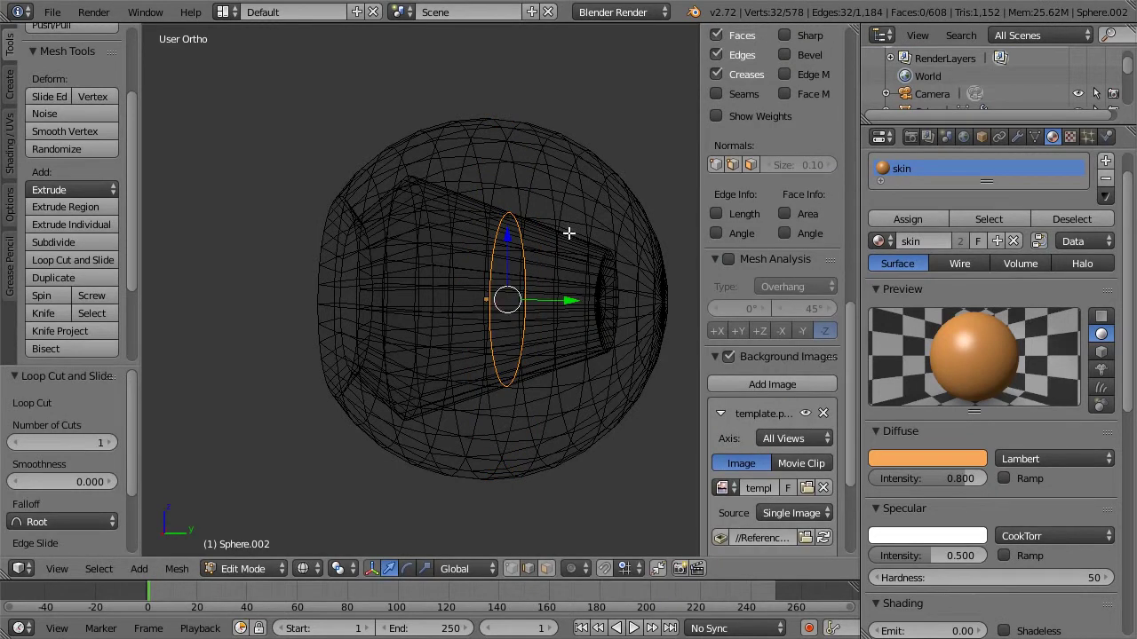
key("s")
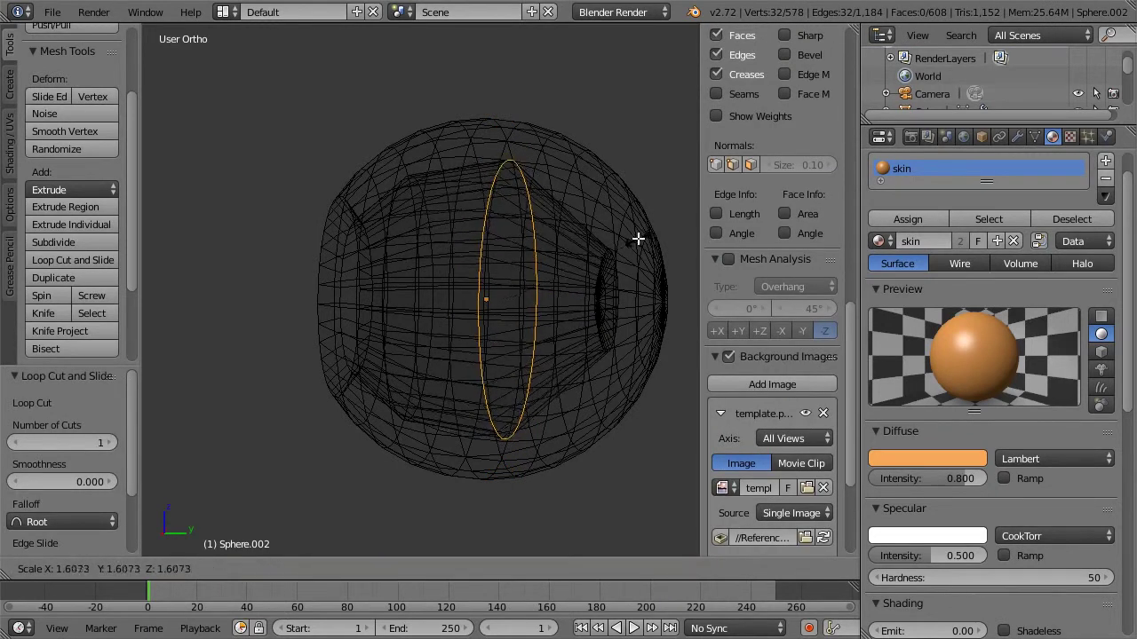
left_click(638, 234)
Step: Return the skin-coloured shell to solid shading in Object Mode and show the eyes' layer together with it
key("a")
key("z")
mouse_move(388, 238)
middle_mouse_down()
mouse_move(574, 202)
mouse_move(608, 173)
mouse_move(586, 227)
mouse_move(523, 242)
middle_mouse_up()
key("KP_1")
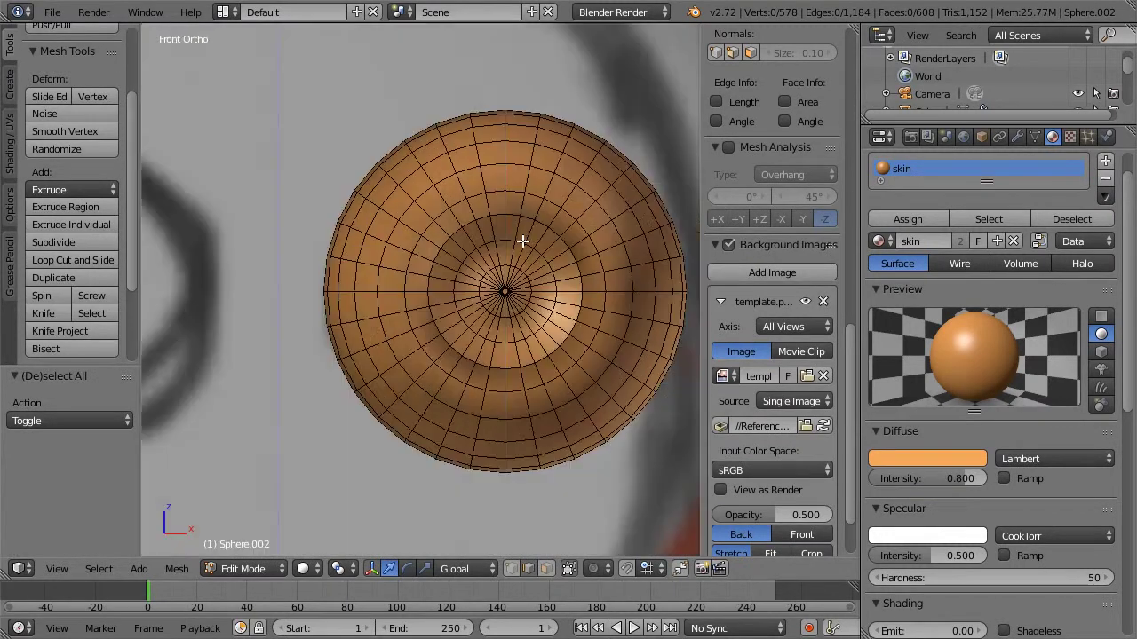
scroll(558, 373, "down", 3)
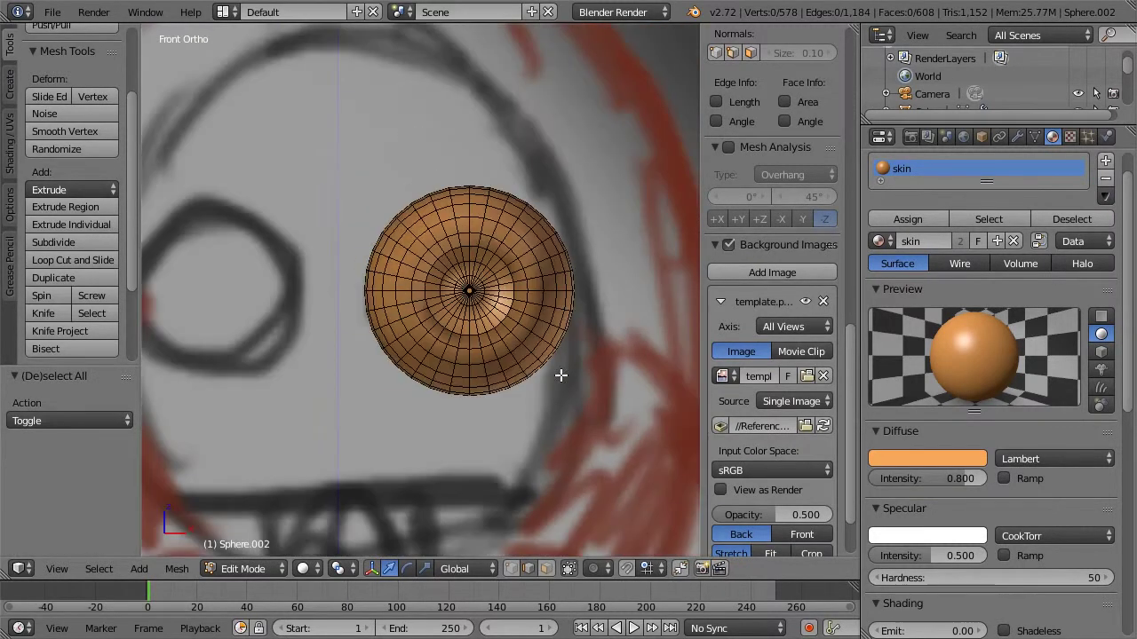
key("Tab")
left_click(551, 564, "shift")
middle_click_drag(513, 332, 452, 325)
scroll(453, 329, "up", 2)
Step: Select the entire mesh of the skin-coloured shell in Edit Mode
key("Tab")
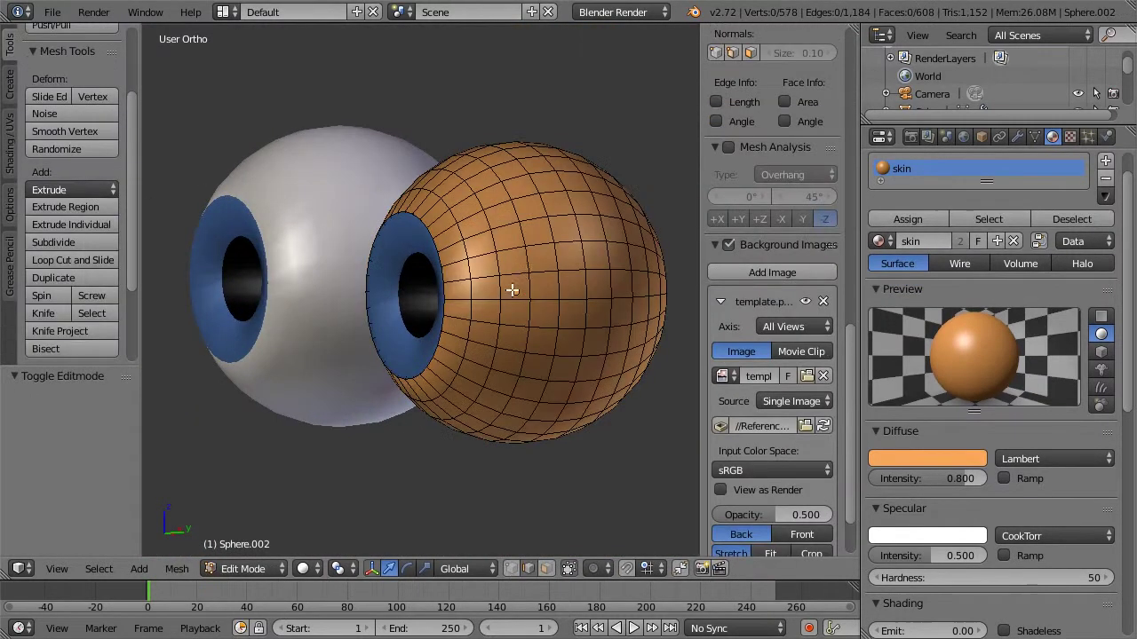
key("Tab")
key("Tab")
key("a")
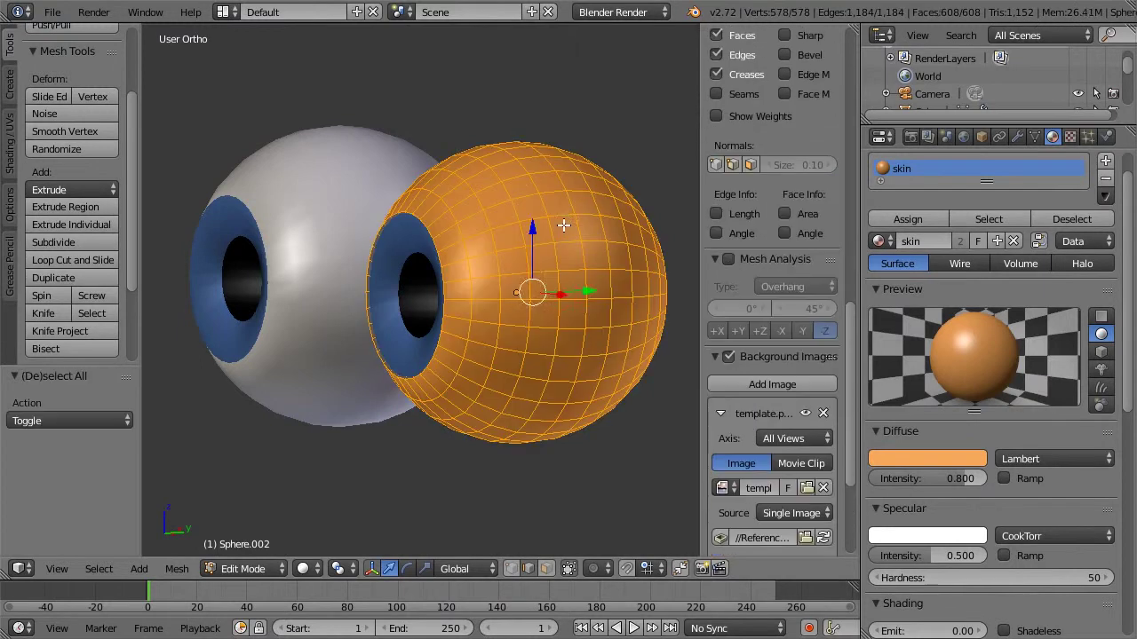
Step: Try to enlarge the whole shell by about 1.5 on X and Z while leaving Y out of the scaling
key("s")
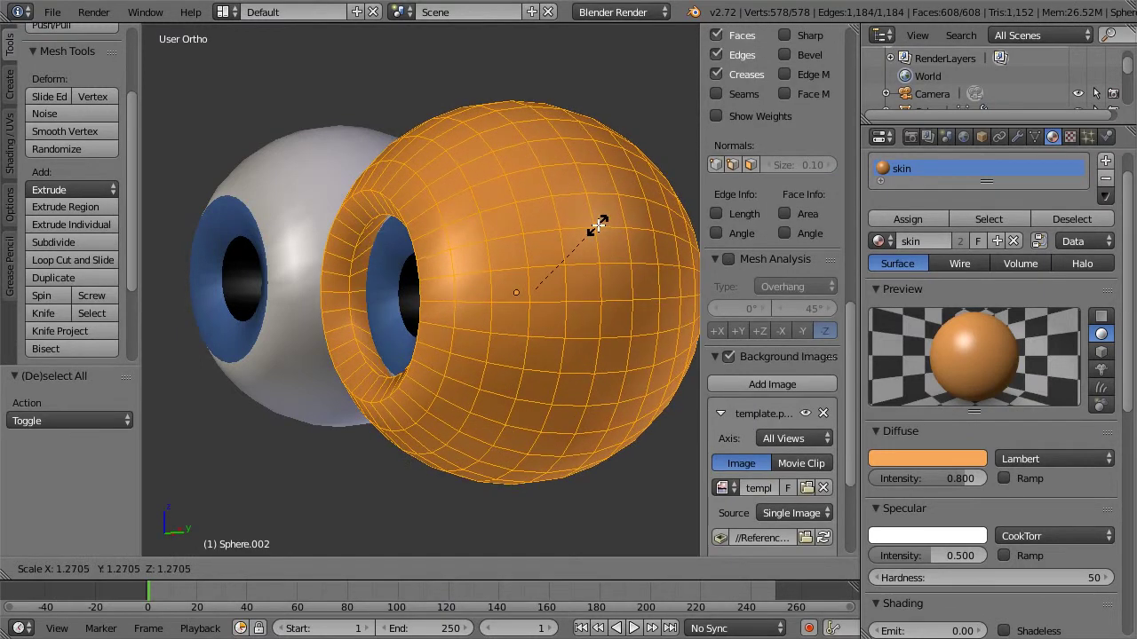
key("shift+x")
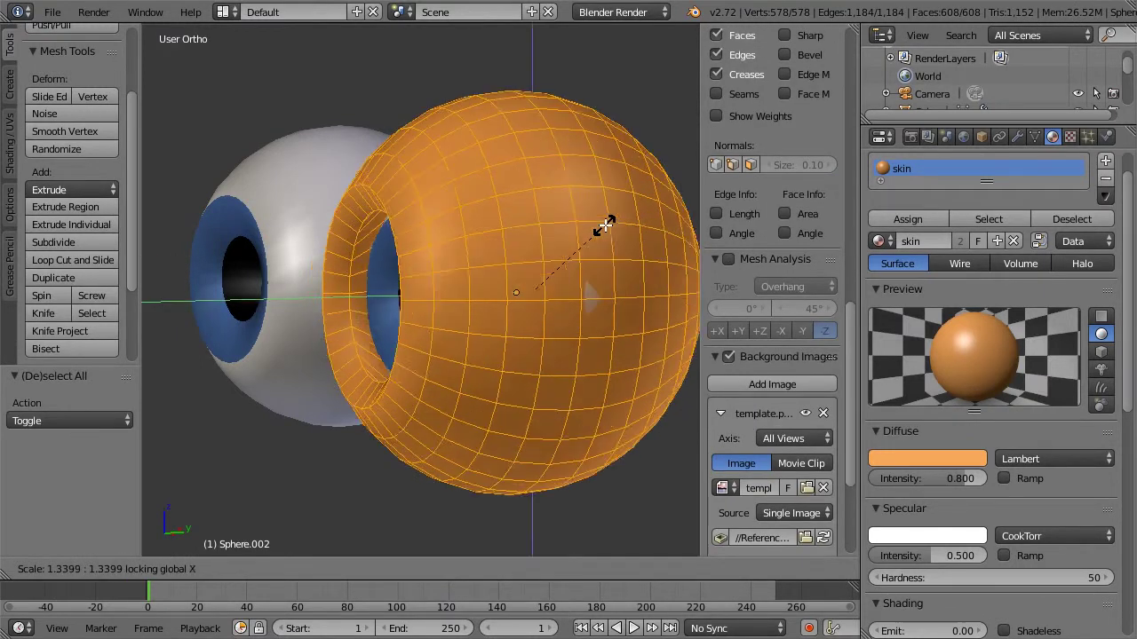
key("shift+y")
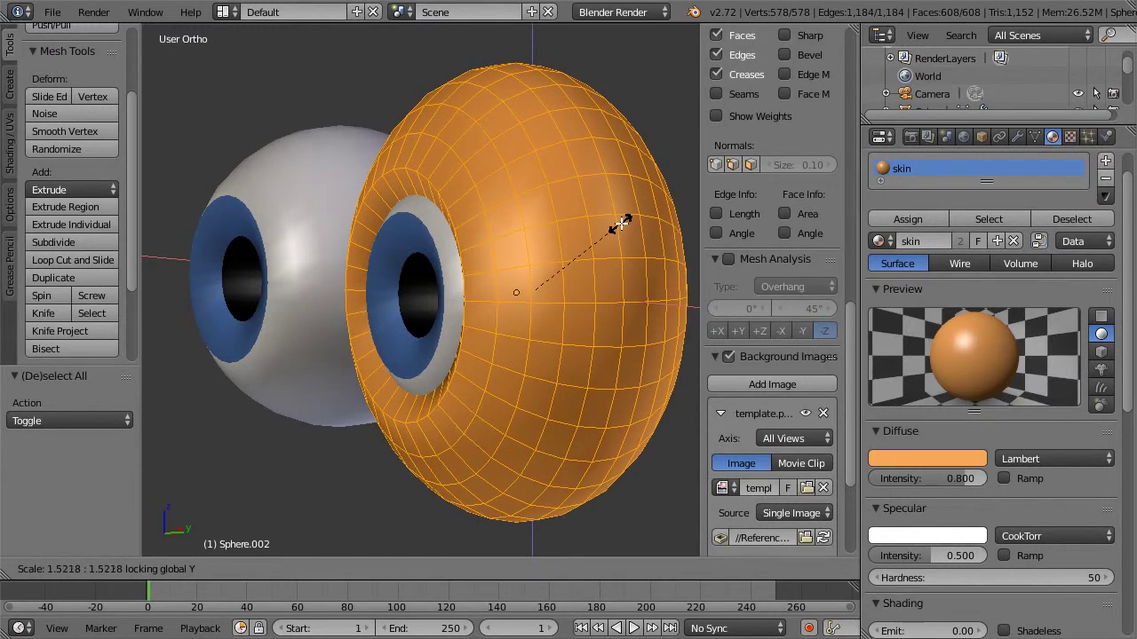
left_click(616, 223)
key("ctrl+z")
Step: Scale the whole shell up uniformly by about 1.19, flatten it along Y by about 0.82, and clear the selection
key("s")
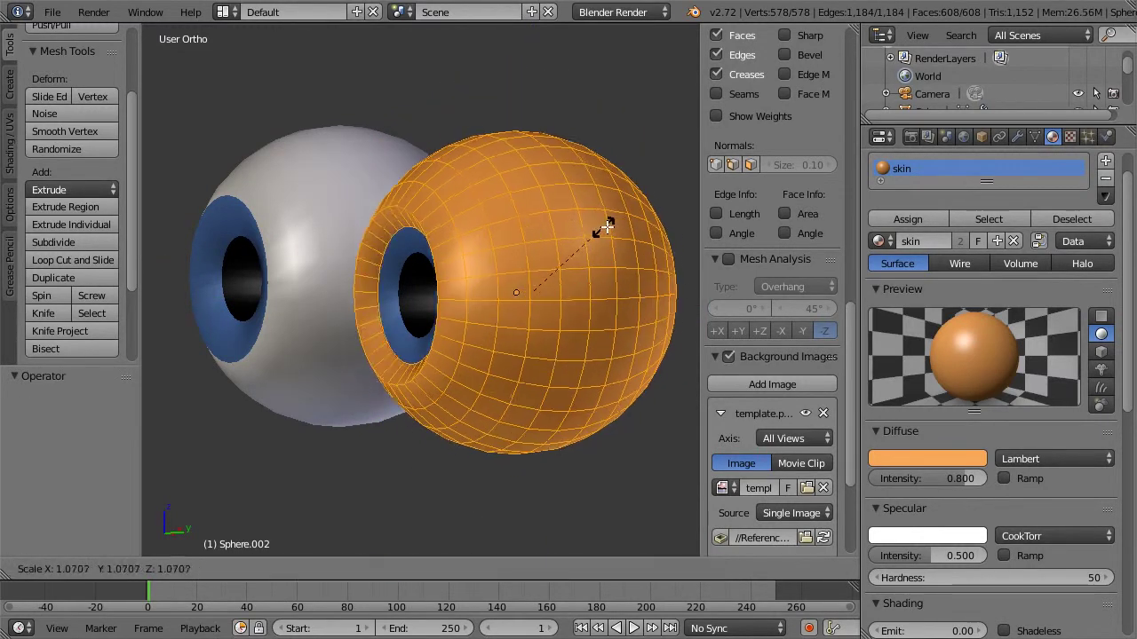
left_click(615, 228)
key("s")
key("z")
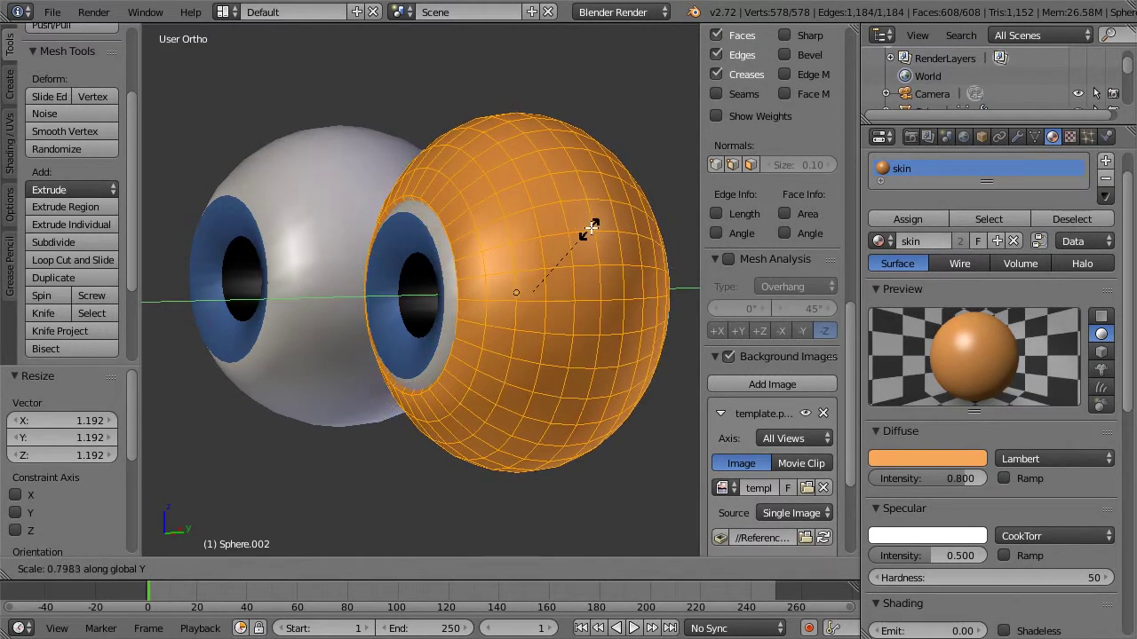
left_click(589, 224)
middle_click_drag(589, 224, 537, 243)
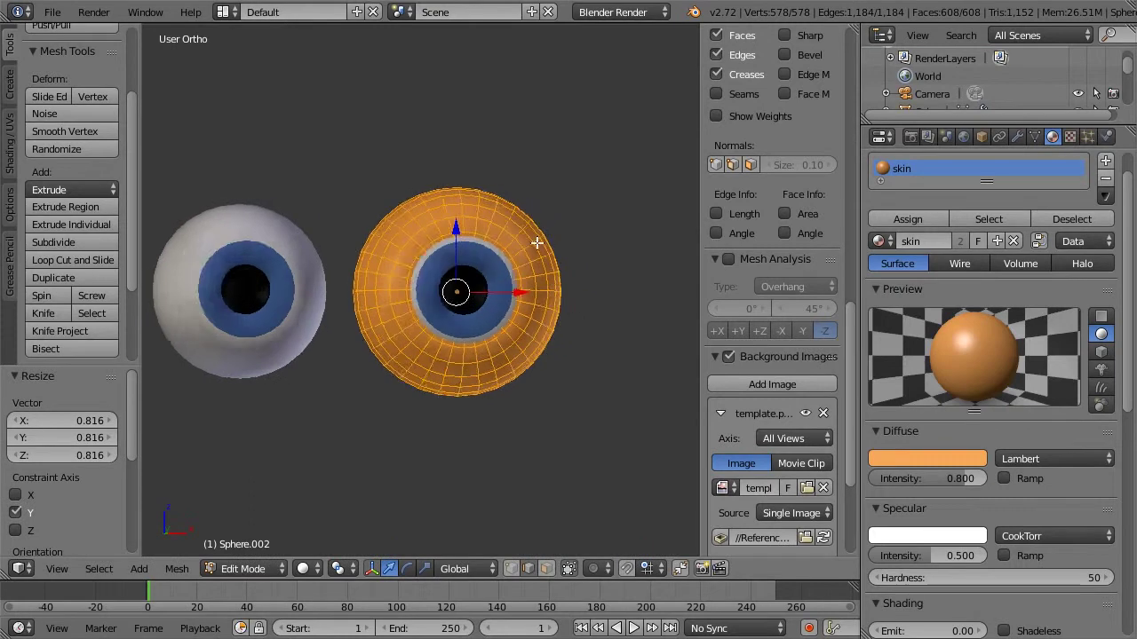
scroll(537, 243, "up", 4)
key("a")
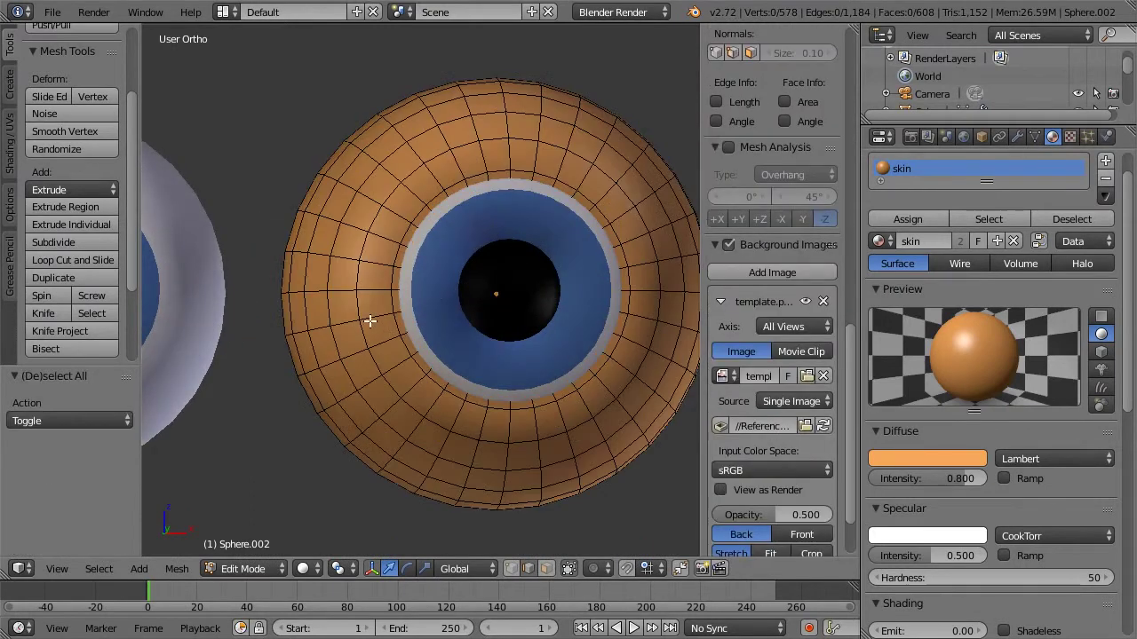
Step: Compare the shell's fit around the eyeball with the front reference sketch in wireframe and solid shading
key("z")
scroll(438, 297, "down", 1)
key("z")
scroll(477, 287, "down", 2)
scroll(478, 286, "up", 1)
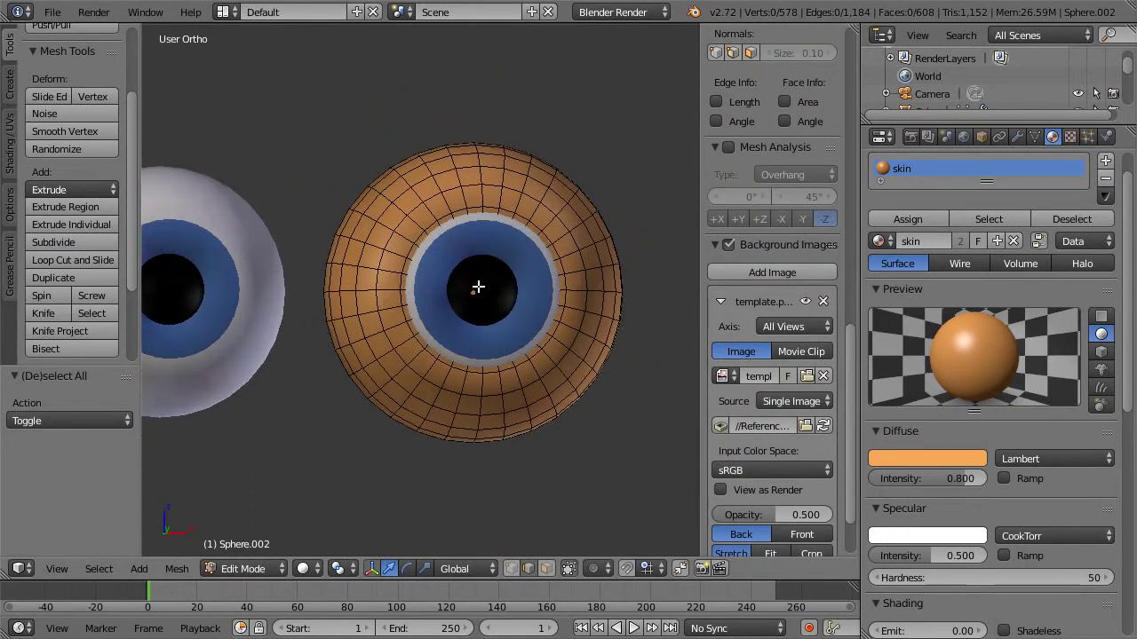
key("KP_1")
key("z")
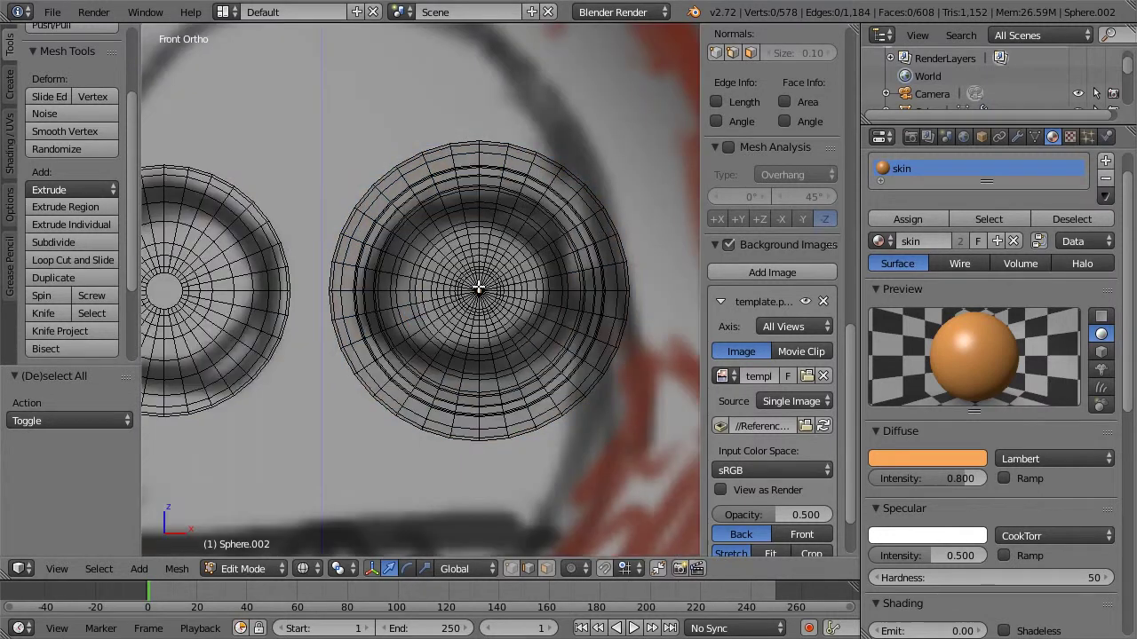
key("z")
scroll(479, 289, "down", 3)
Step: Return to Object Mode and show the head's layer together with the eyes and eyelid shell
key("Tab")
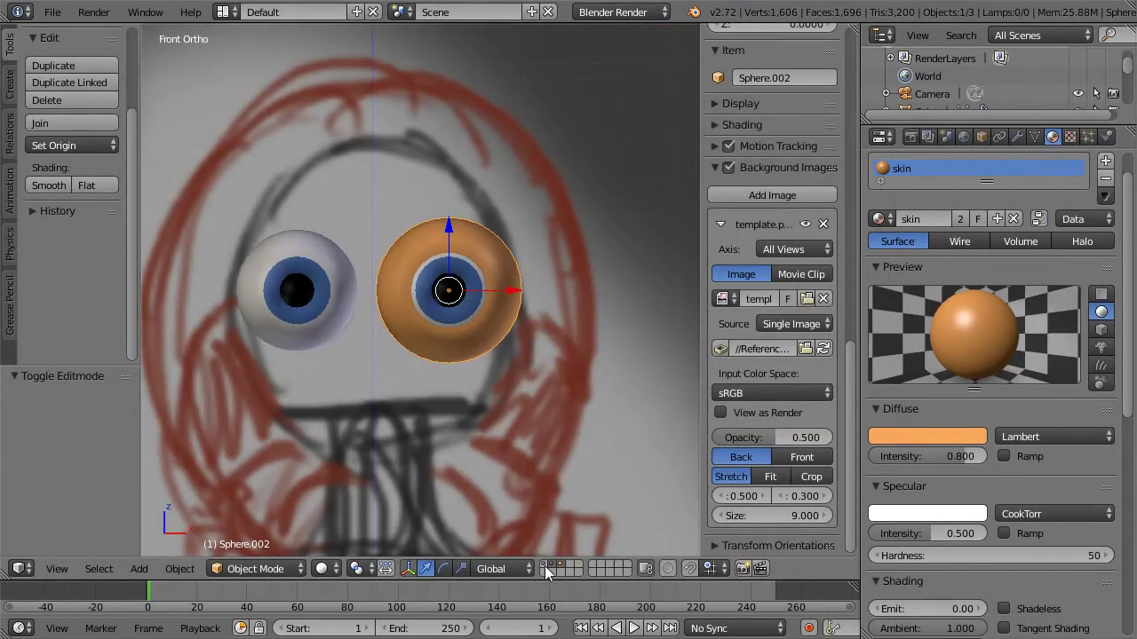
left_click(546, 571, "shift")
scroll(485, 291, "up", 3)
key("z")
key("z")
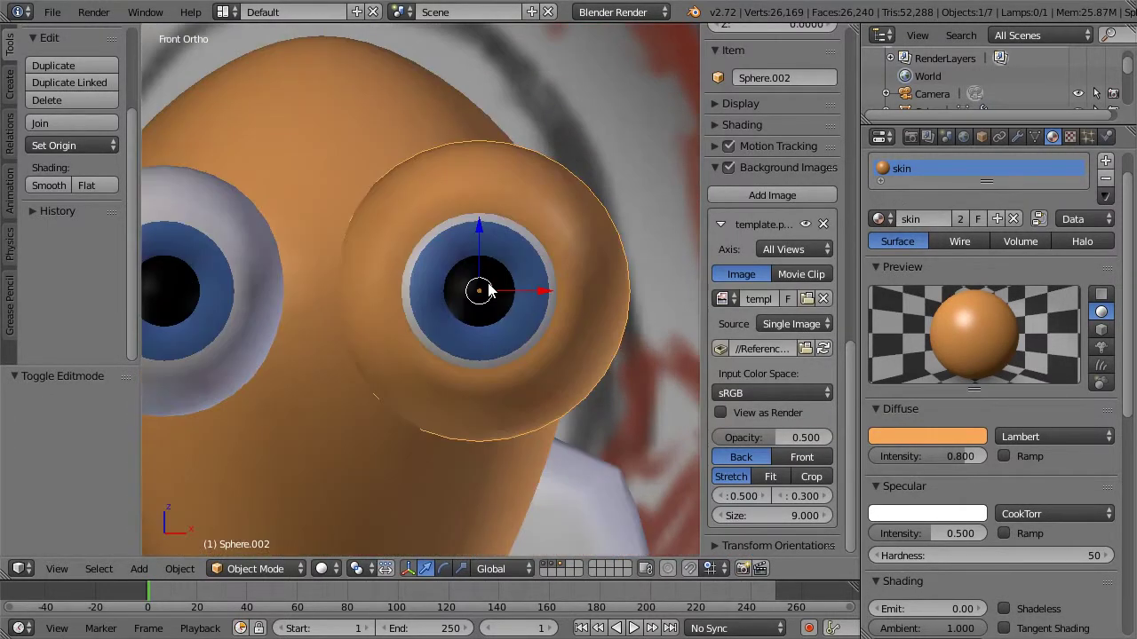
Step: Select the horizontal edge line at the eyelid shell's outer corner and pull it outward using proportional editing
key("Tab")
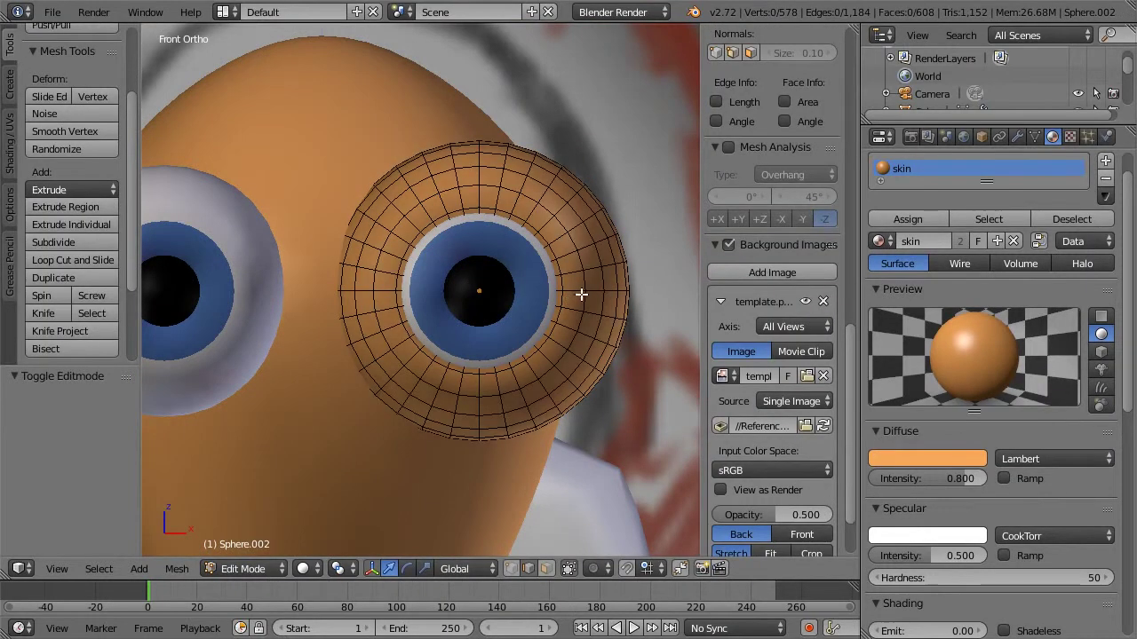
key("a")
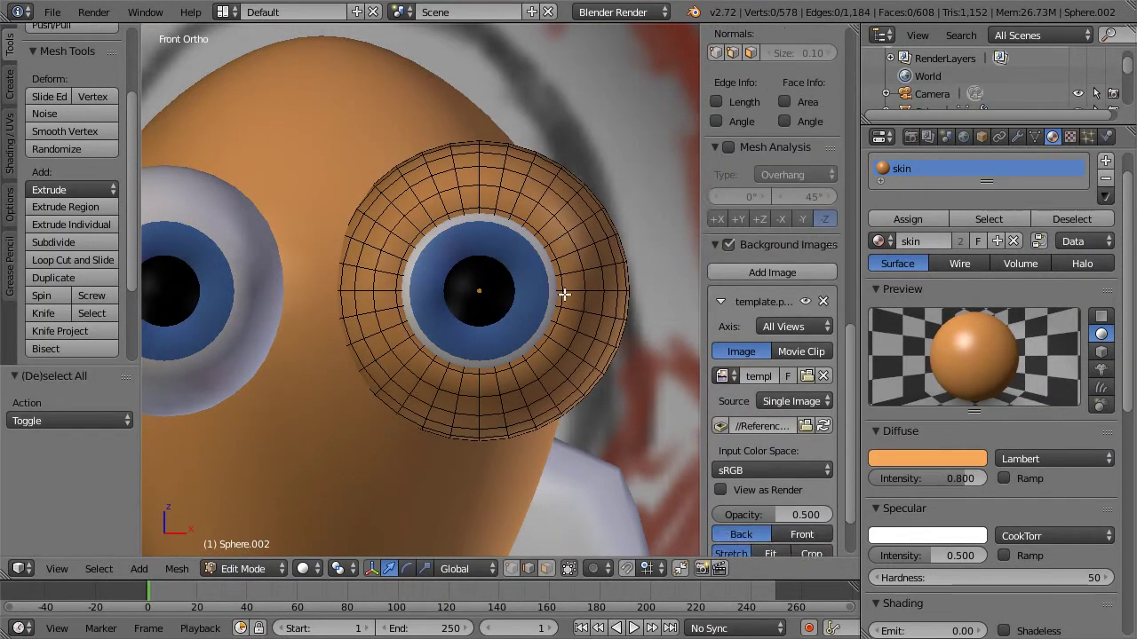
right_click(564, 294, "alt")
right_click(568, 291, "alt")
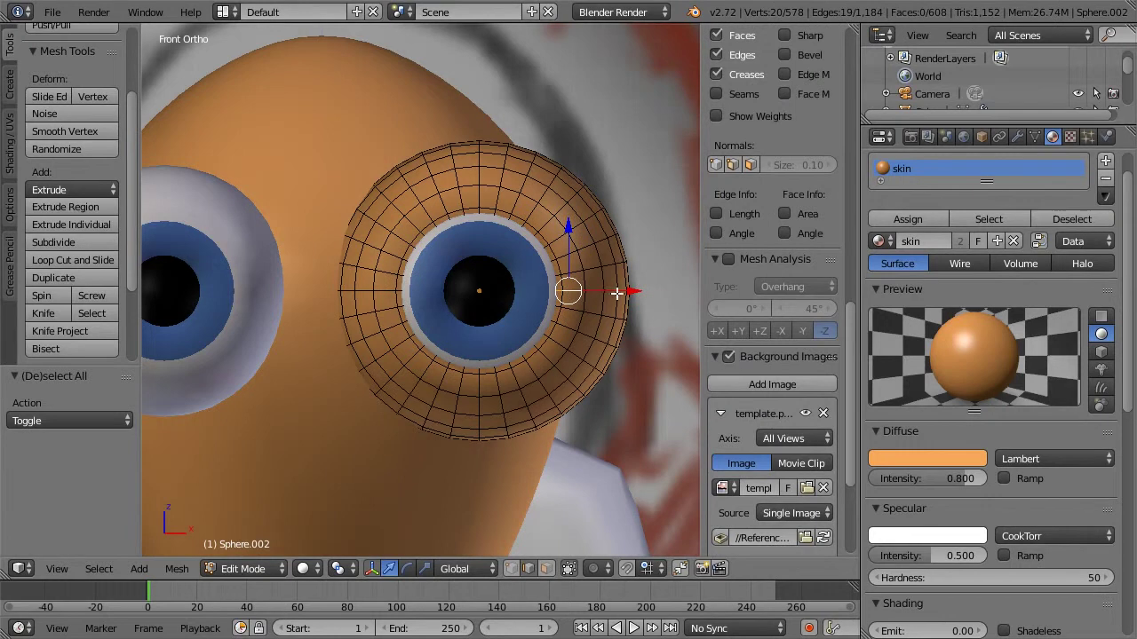
right_click(569, 227, "alt+shift")
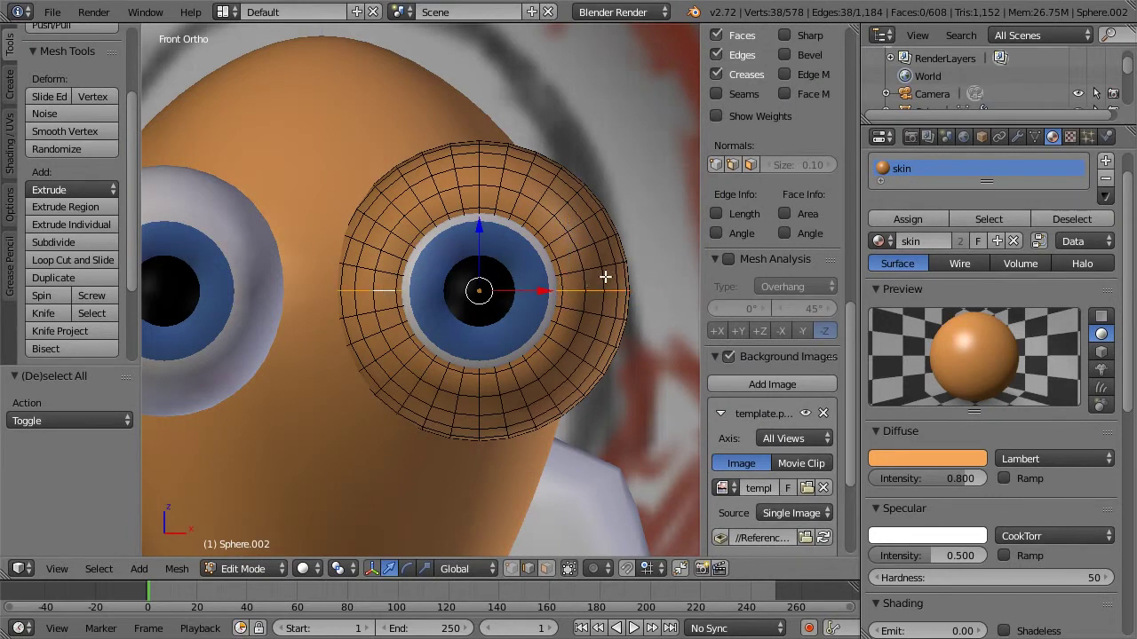
key("ctrl+z")
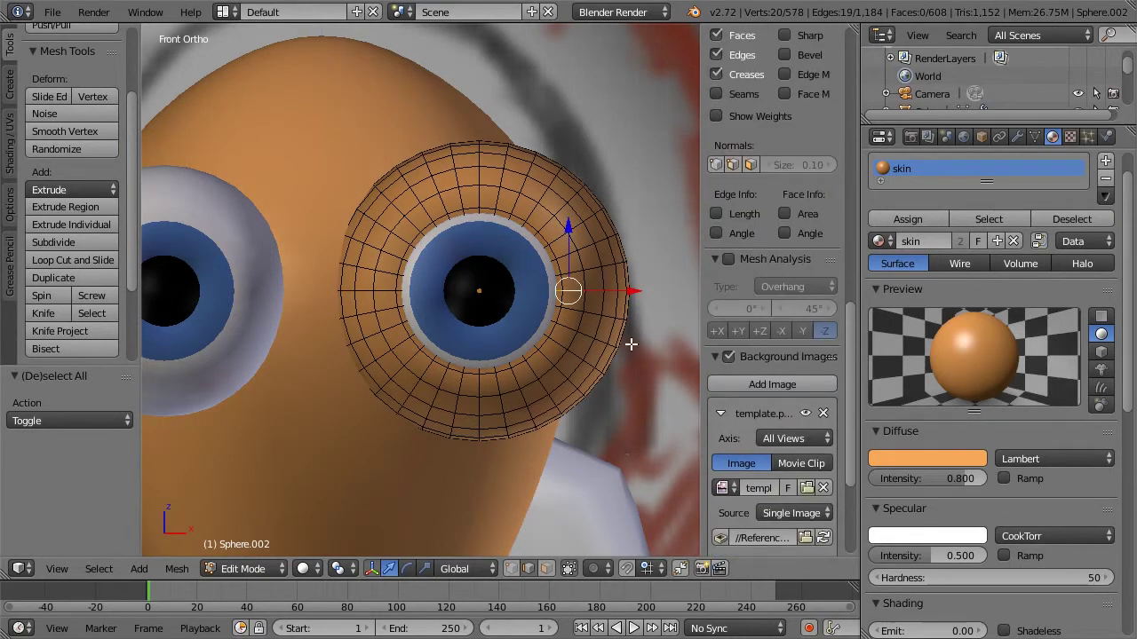
key("o")
key("g")
scroll(621, 291, "up", 3)
scroll(631, 293, "up", 2)
left_click(634, 292)
Step: Select the horizontal edge line at the shell's inner corner and move it about 0.065 along negative X with proportional editing
key("a")
right_click(397, 290, "alt")
key("a")
right_click(385, 289, "alt")
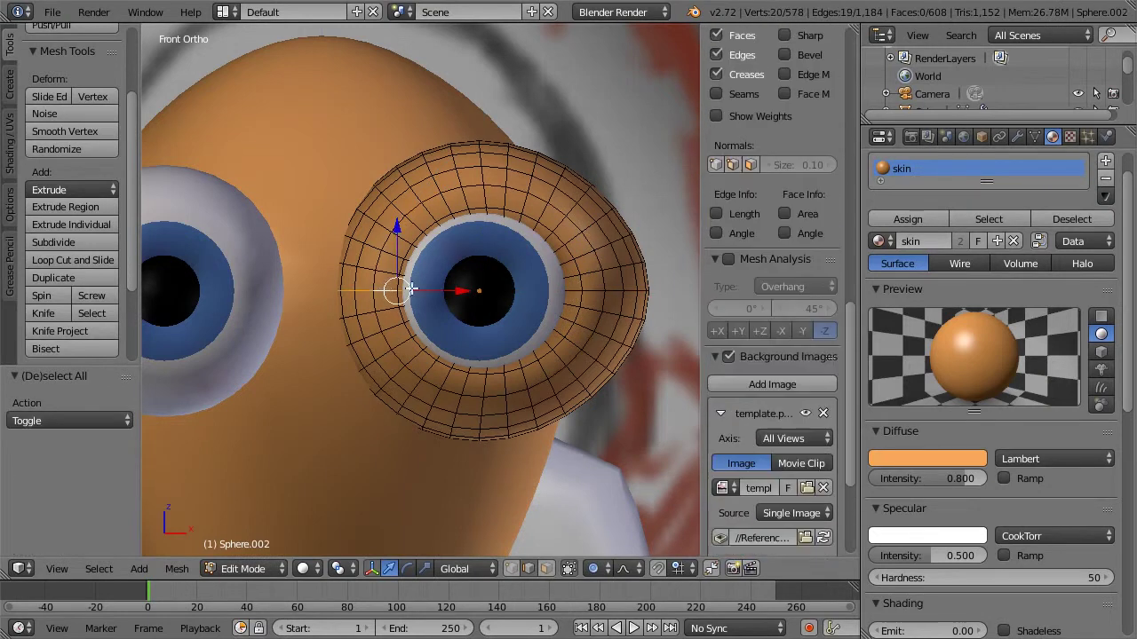
key("g")
key("x")
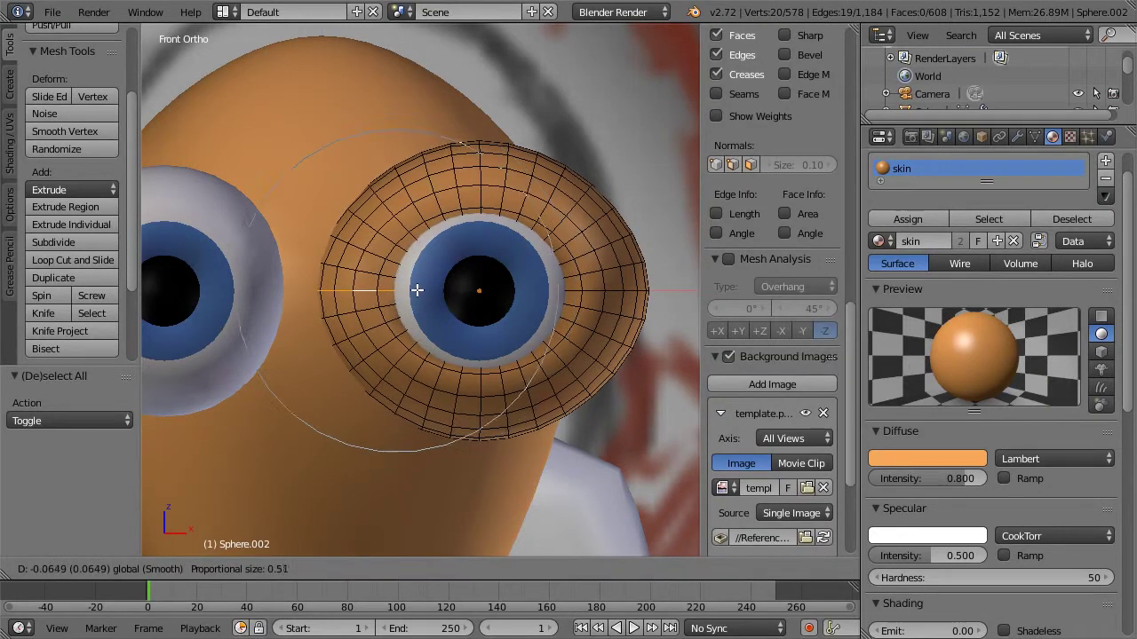
left_click(418, 287)
key("a")
right_click(470, 208, "alt")
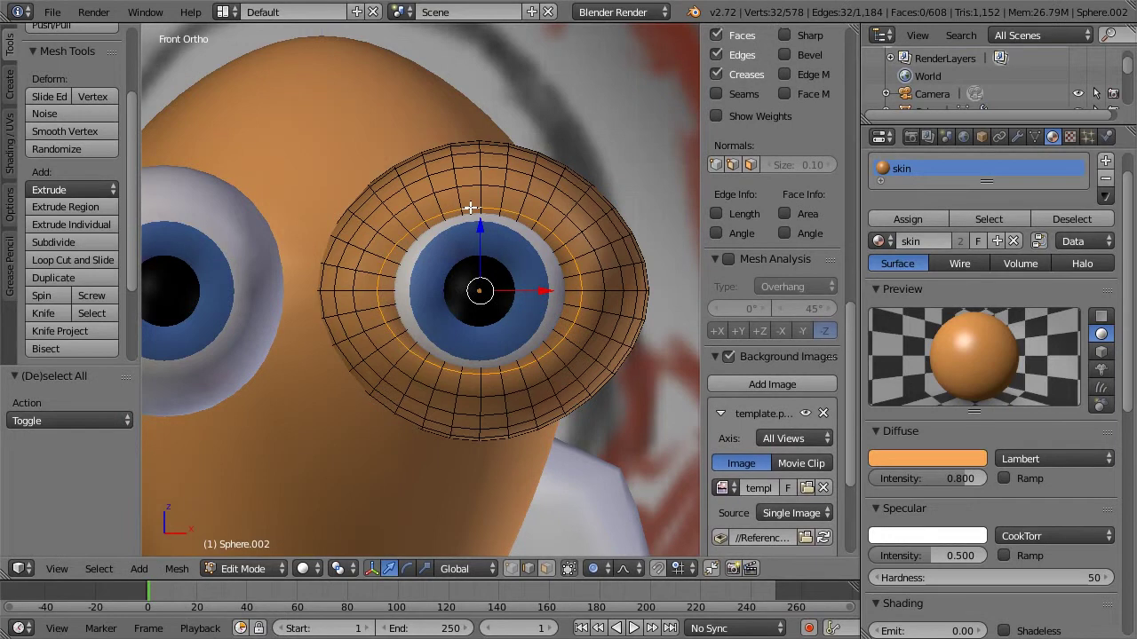
key("a")
right_click(483, 207)
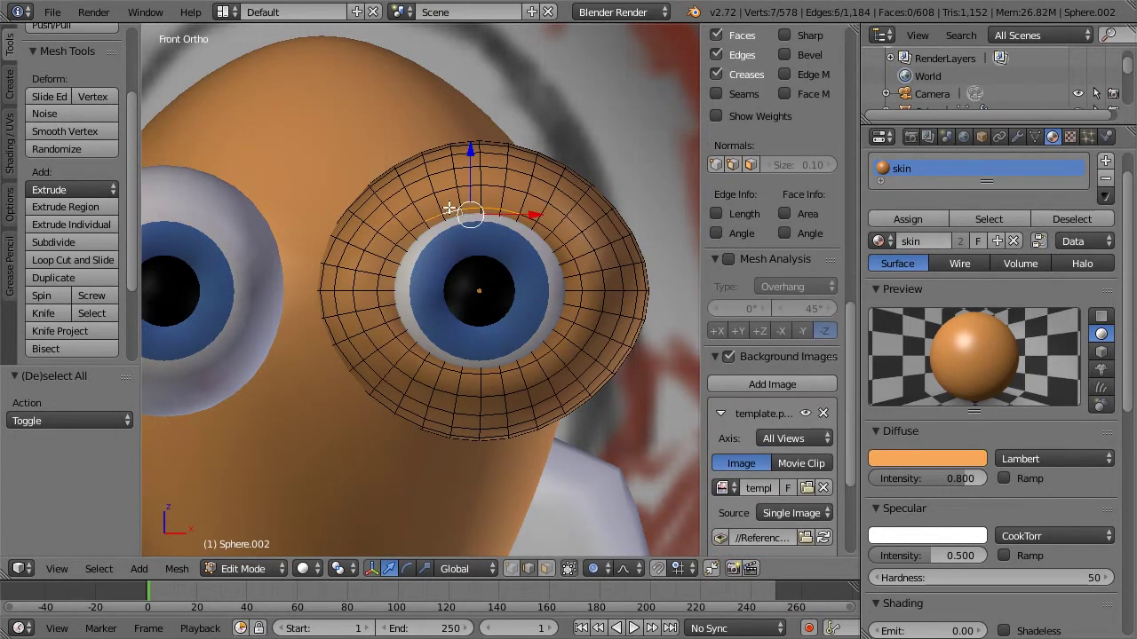
key("ctrl+z")
key("a")
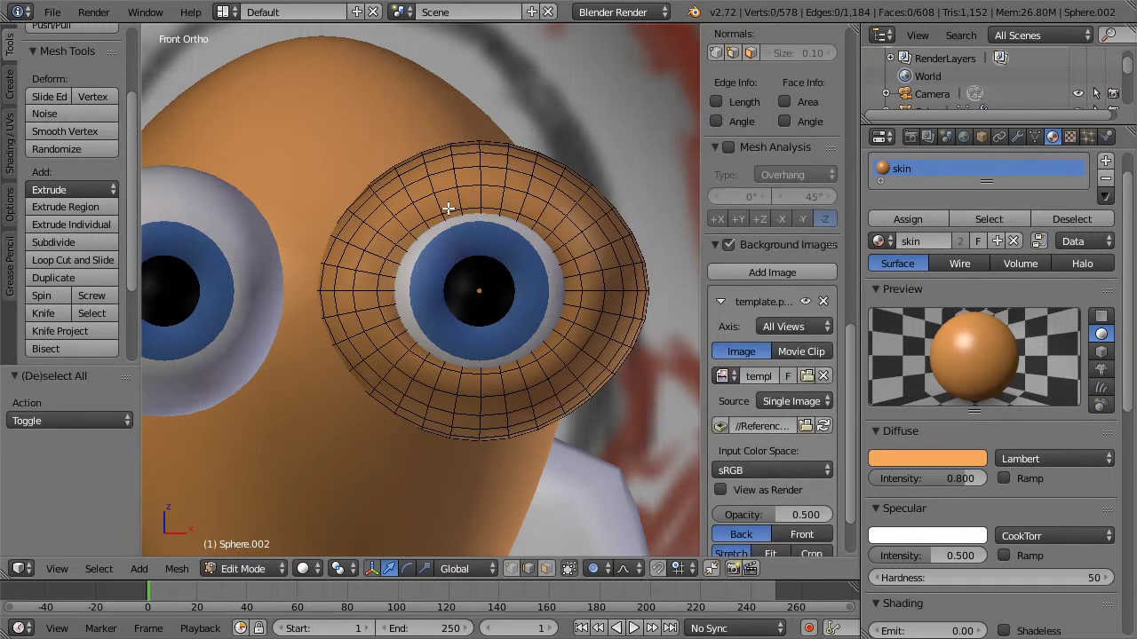
Step: Switch the shell's mesh editing to face selection with nothing selected
key("ctrl+Tab")
left_click(426, 224)
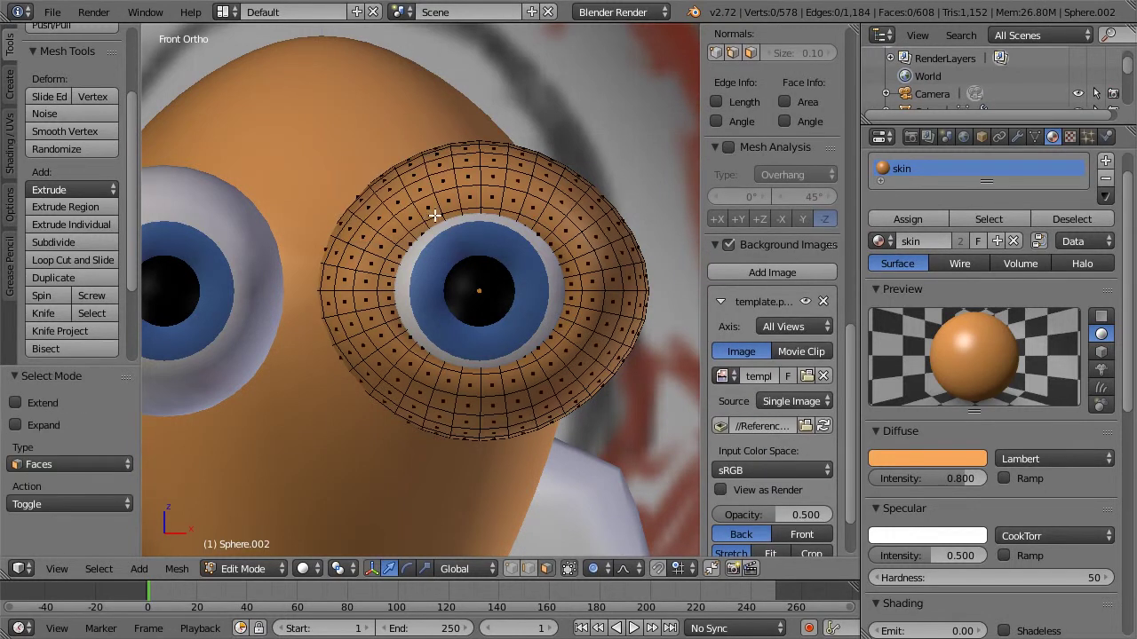
mouse_move(411, 220)
left_mouse_down()
mouse_move(471, 198)
mouse_move(531, 207)
left_mouse_up()
right_click(531, 207)
key("ctrl+z")
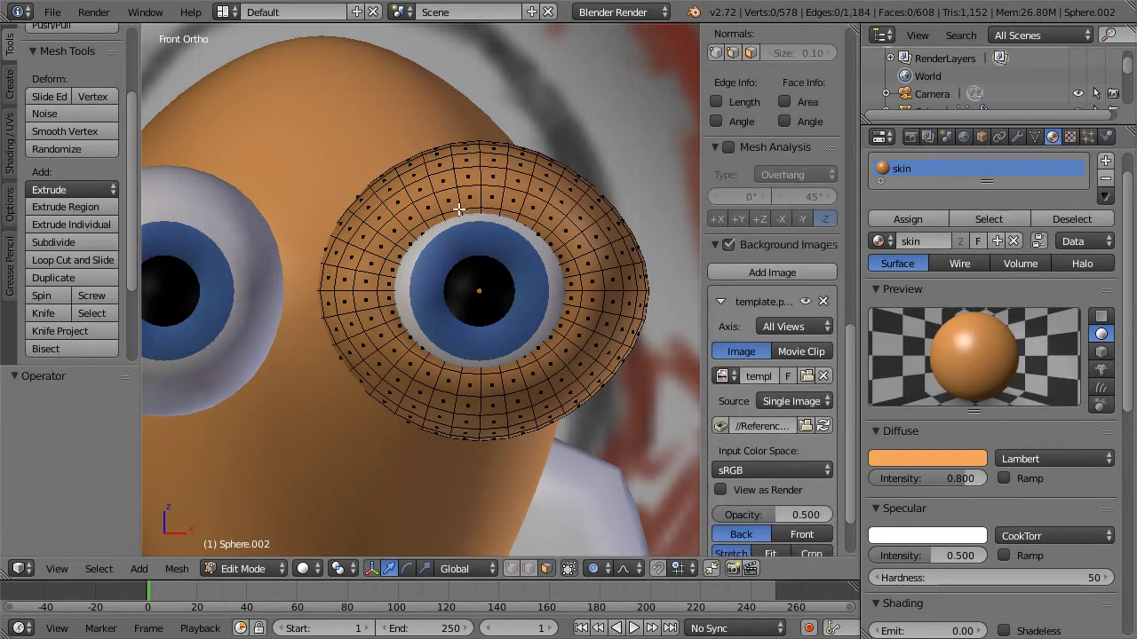
Step: Select a nine-face strip along the upper rim of the eye opening and pull it about 0.097 forward along Y with proportional editing
key("a")
mouse_move(419, 211)
left_mouse_down()
mouse_move(501, 193)
mouse_move(543, 210)
left_mouse_up()
right_click(556, 220, "ctrl")
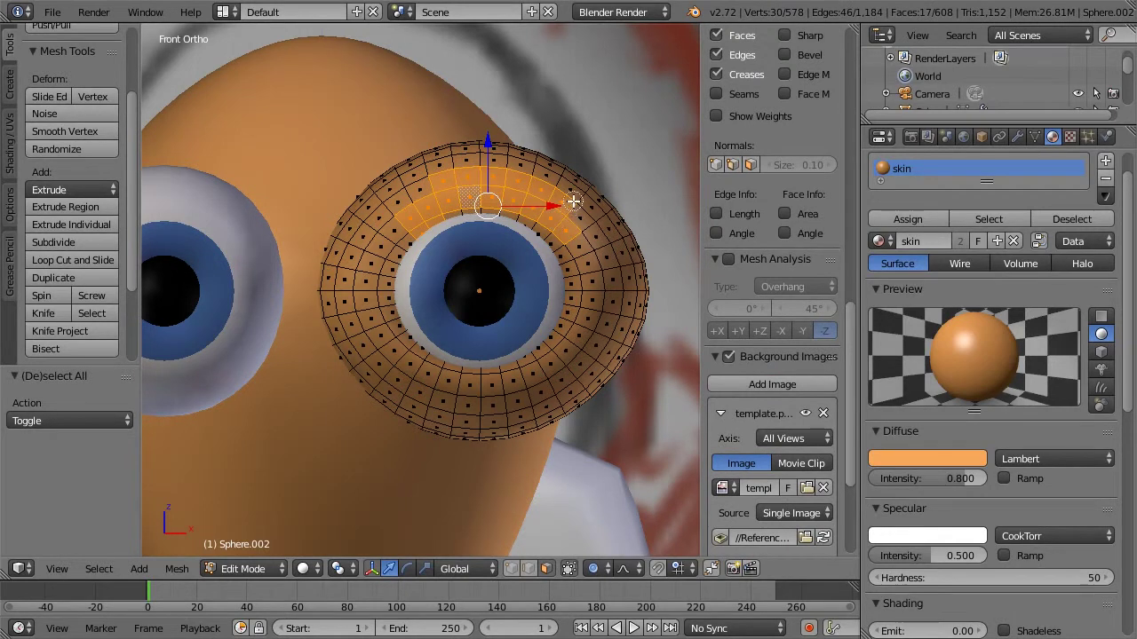
middle_click_drag(545, 185, 426, 175)
right_click(433, 227, "shift")
right_click(415, 232, "shift")
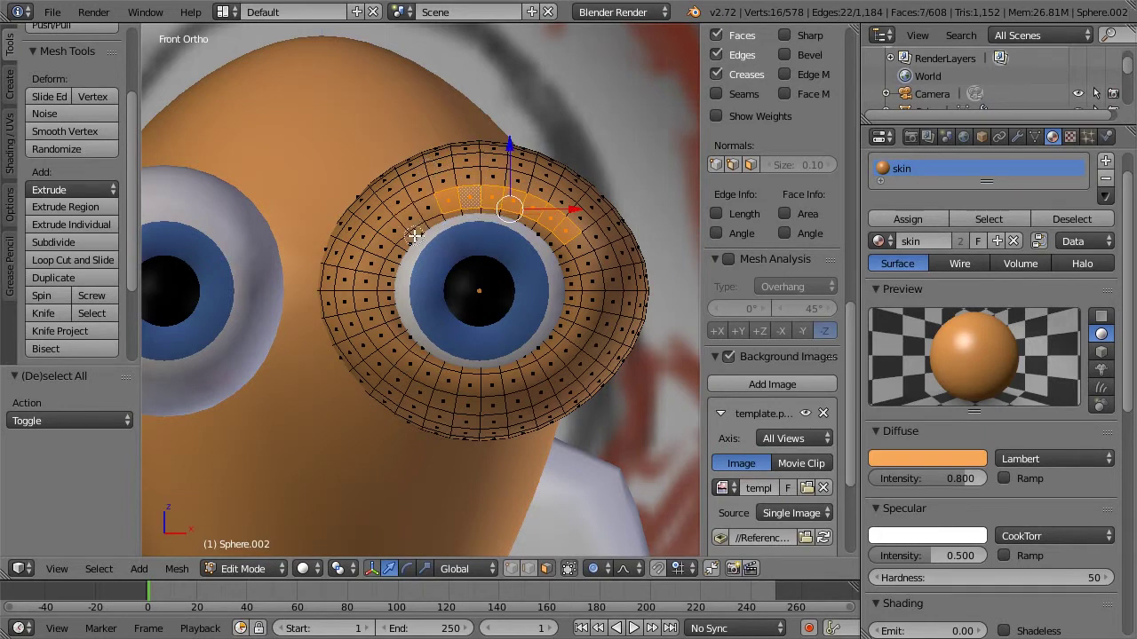
right_click(402, 220, "ctrl")
right_click(440, 229, "shift")
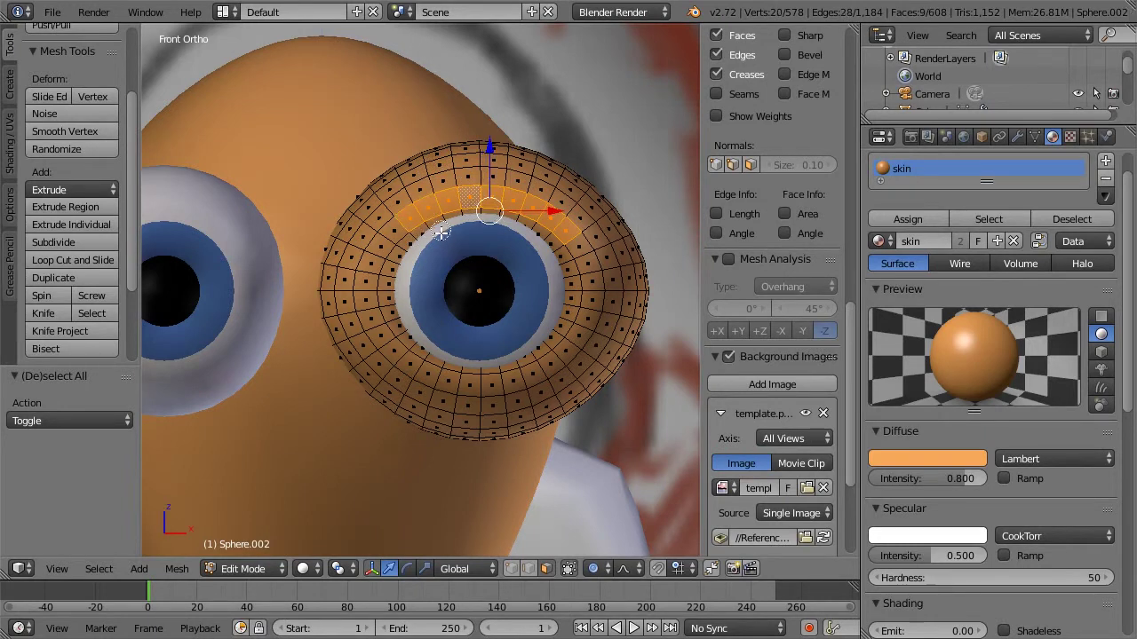
middle_click_drag(520, 238, 415, 235)
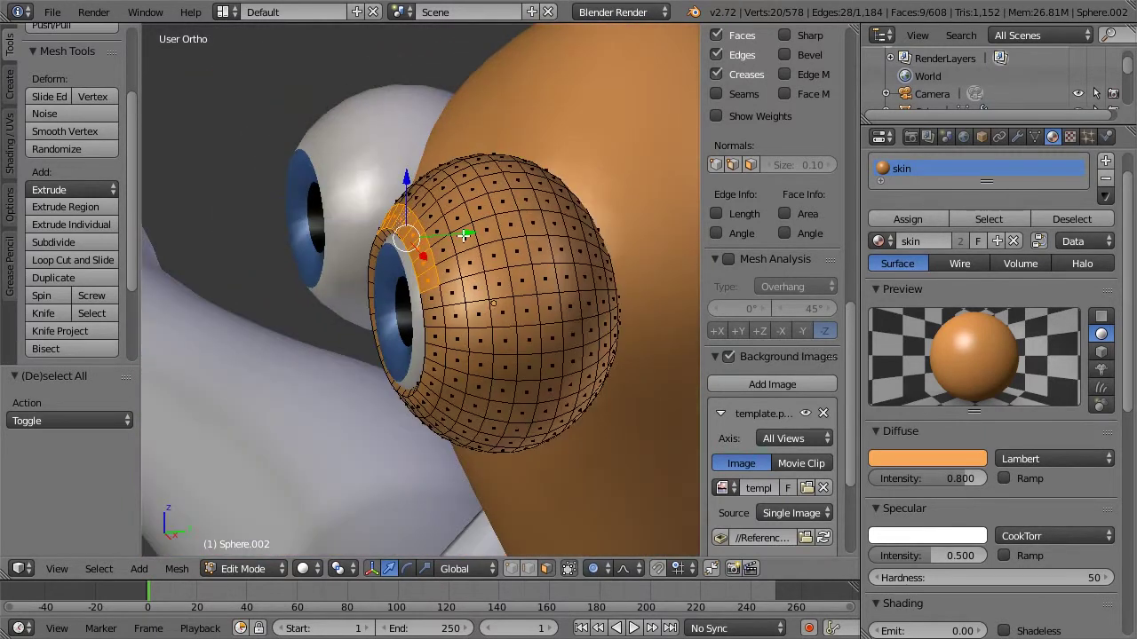
key("g")
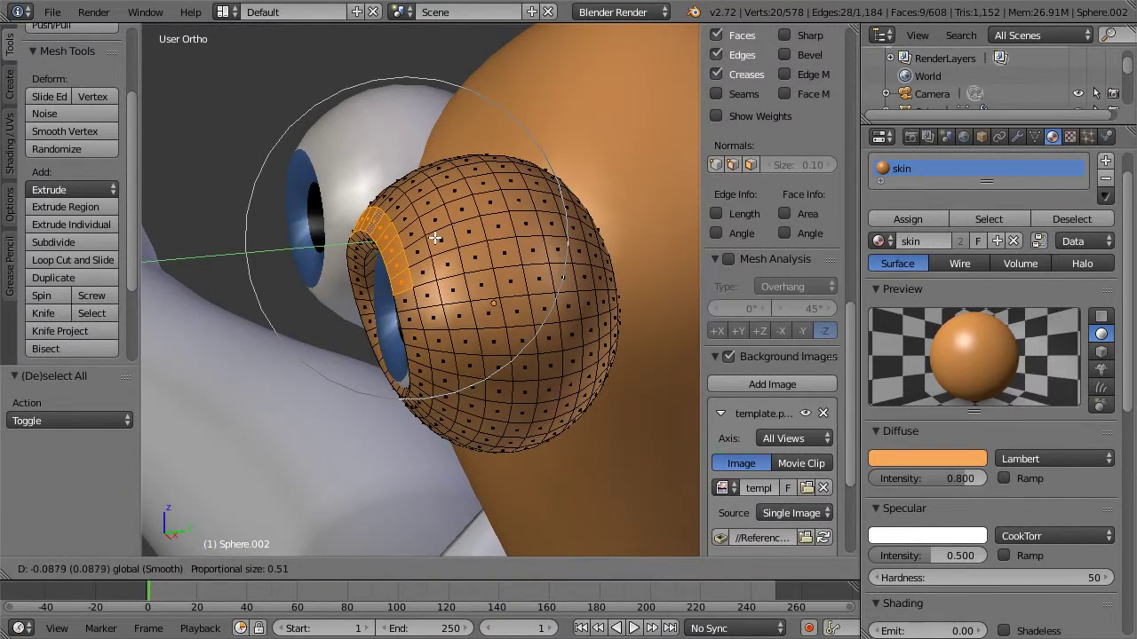
left_click(384, 285)
Step: Select a ten-face strip along the lower rim of the eye opening and pull it about 0.039 forward along Y
middle_click_drag(383, 284, 573, 251)
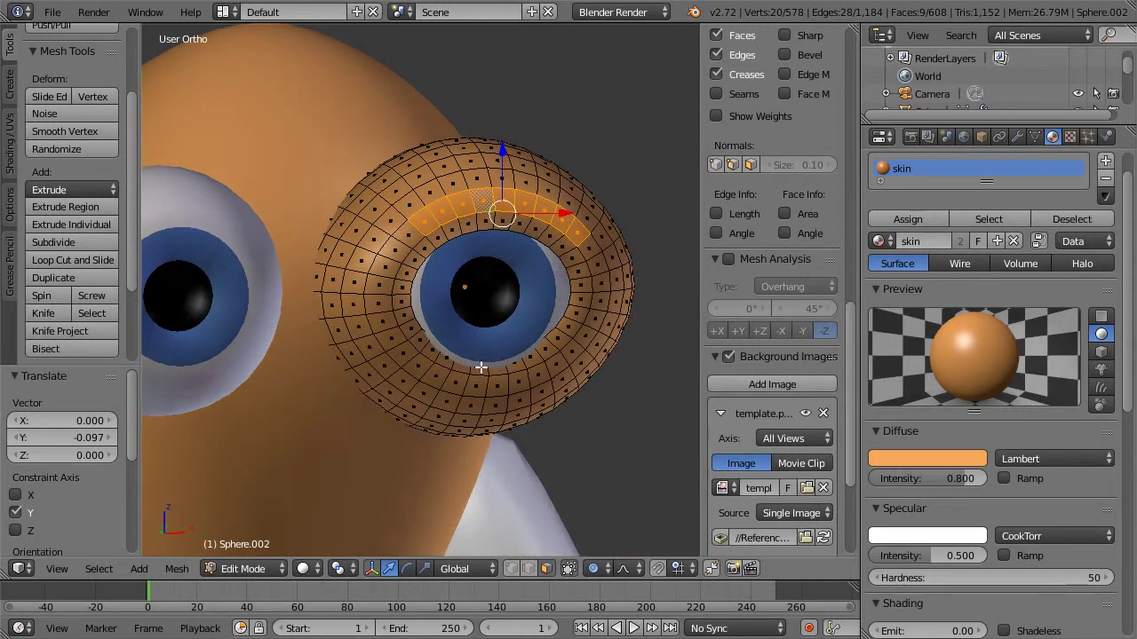
key("a")
right_click(419, 366)
right_click(472, 387, "shift")
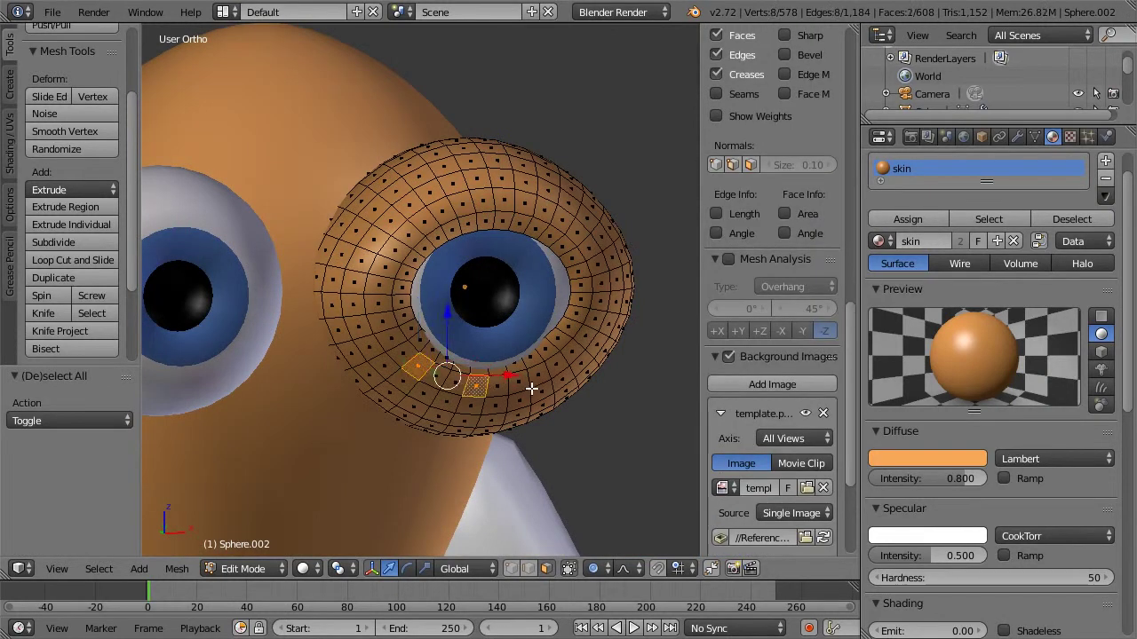
right_click(418, 367)
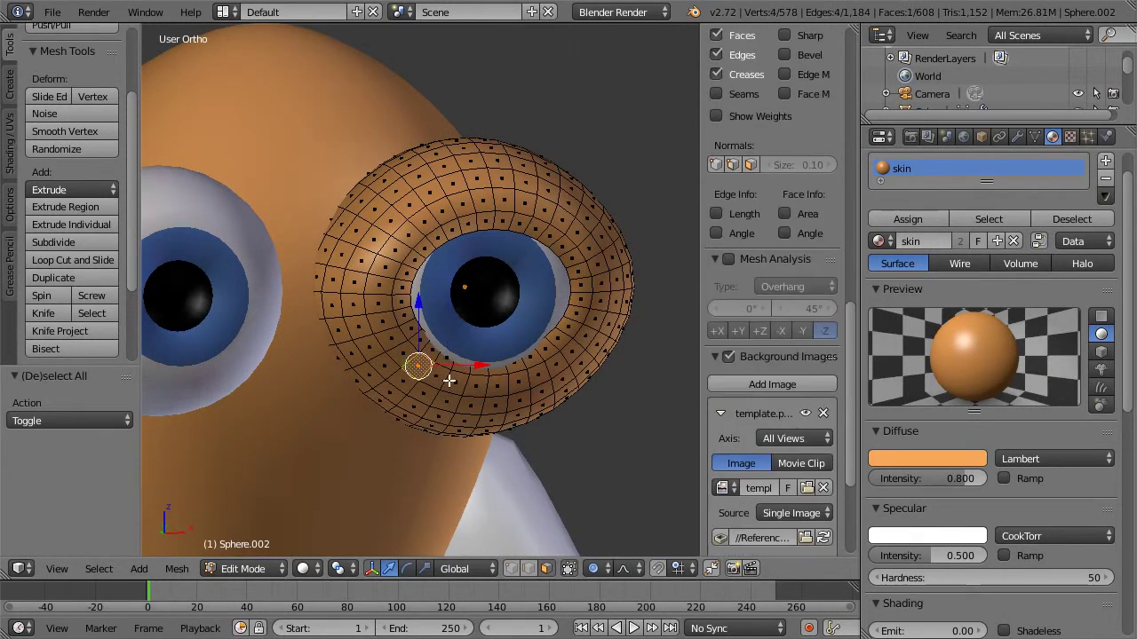
right_click(579, 344, "ctrl")
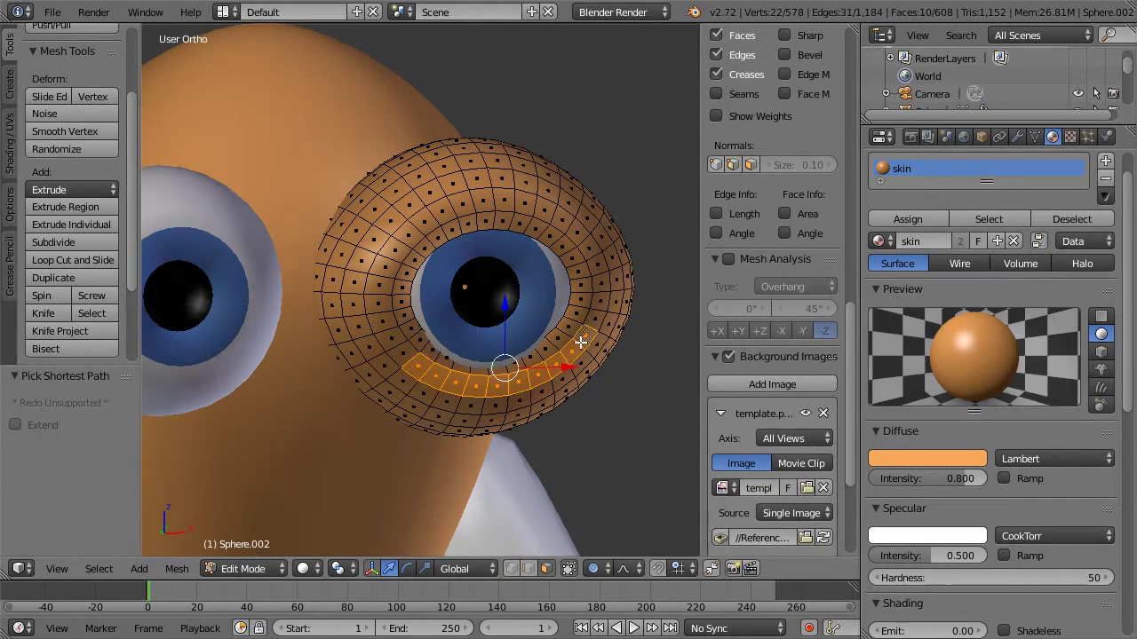
middle_click_drag(463, 354, 453, 377)
left_click_drag(471, 377, 459, 381)
Step: Select faces at the inner and outer corners of the eye opening and push them back along Y with proportional editing
right_click(351, 300)
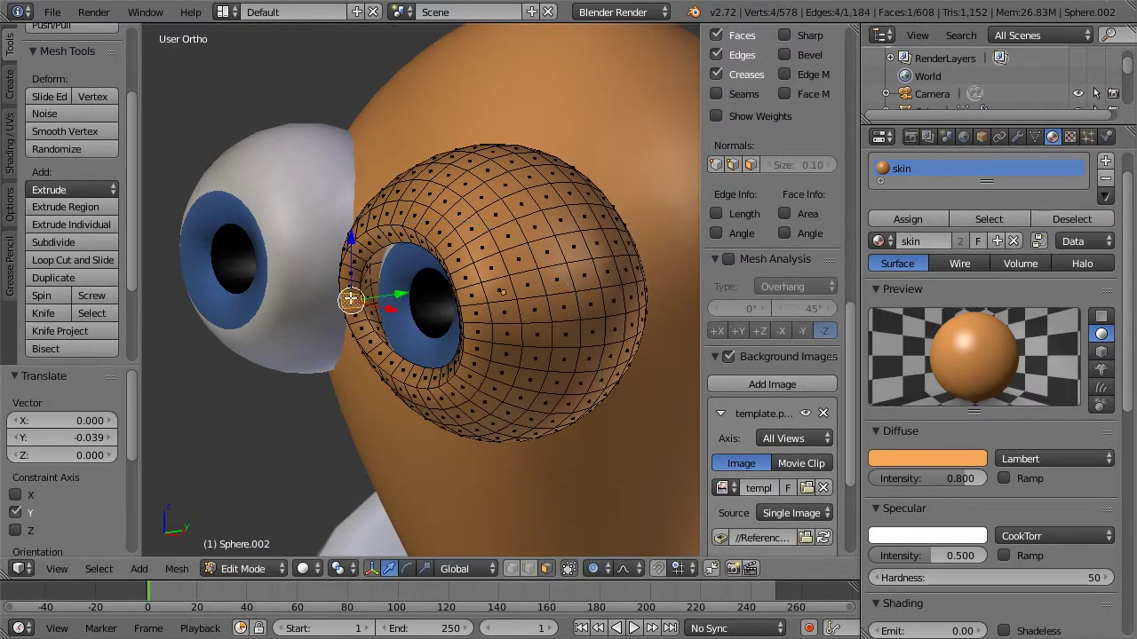
right_click(477, 333, "shift")
left_click_drag(462, 310, 499, 307)
middle_click_drag(499, 307, 575, 302)
middle_click_drag(469, 314, 403, 317)
left_click_drag(493, 309, 487, 310)
middle_click_drag(512, 300, 582, 301)
key("Tab")
scroll(489, 302, "down", 7)
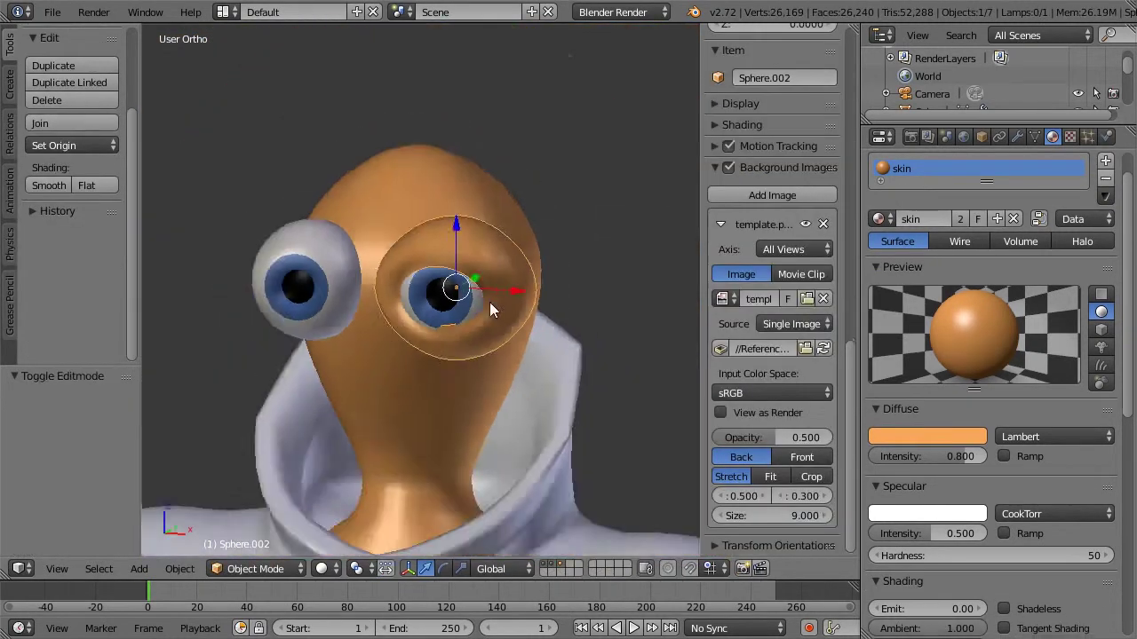
Step: Select a 25-face patch on the shell's upper outer side and lower it about 0.054 along Z with proportional editing
mouse_move(524, 275)
middle_mouse_down()
mouse_move(477, 305)
mouse_move(542, 299)
mouse_move(531, 286)
middle_mouse_up()
scroll(477, 305, "up", 4)
key("Tab")
scroll(538, 299, "up", 4)
right_click(561, 191)
right_click(598, 226, "shift")
right_click(601, 209, "shift")
middle_click_drag(624, 209, 567, 240)
right_click(512, 219)
key("c")
mouse_move(545, 213)
left_mouse_down()
mouse_move(541, 231)
mouse_move(581, 219)
mouse_move(584, 275)
mouse_move(568, 294)
mouse_move(525, 238)
mouse_move(539, 195)
mouse_move(499, 202)
mouse_move(519, 176)
mouse_move(493, 180)
mouse_move(503, 164)
left_mouse_up()
right_click(503, 165)
middle_click_drag(459, 184, 535, 165)
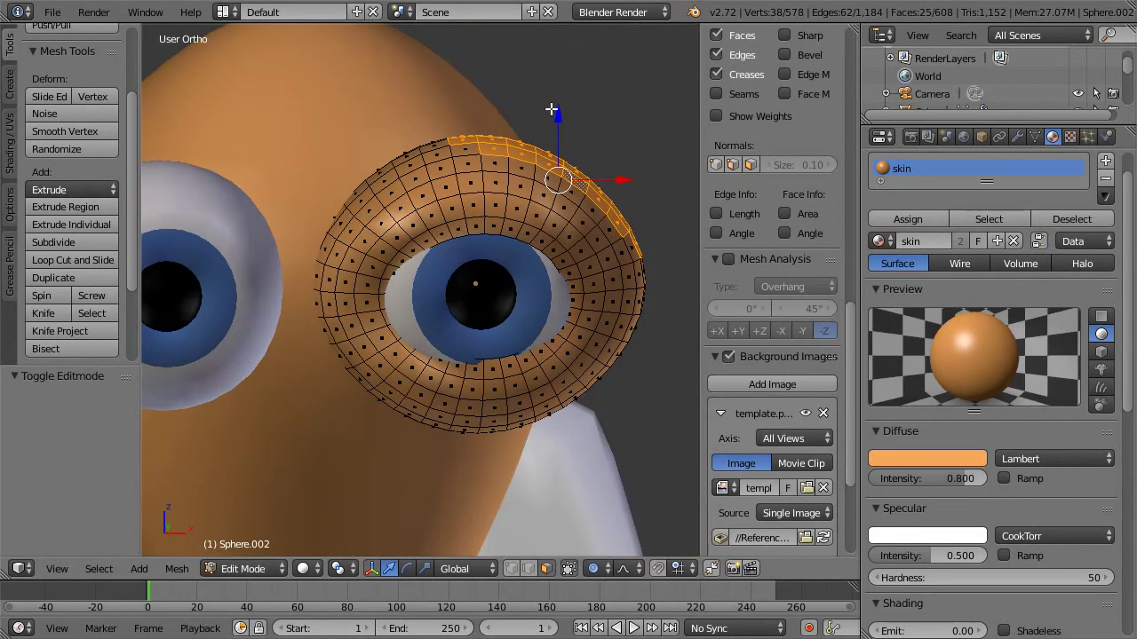
key("g")
key("z")
scroll(557, 136, "down", 7)
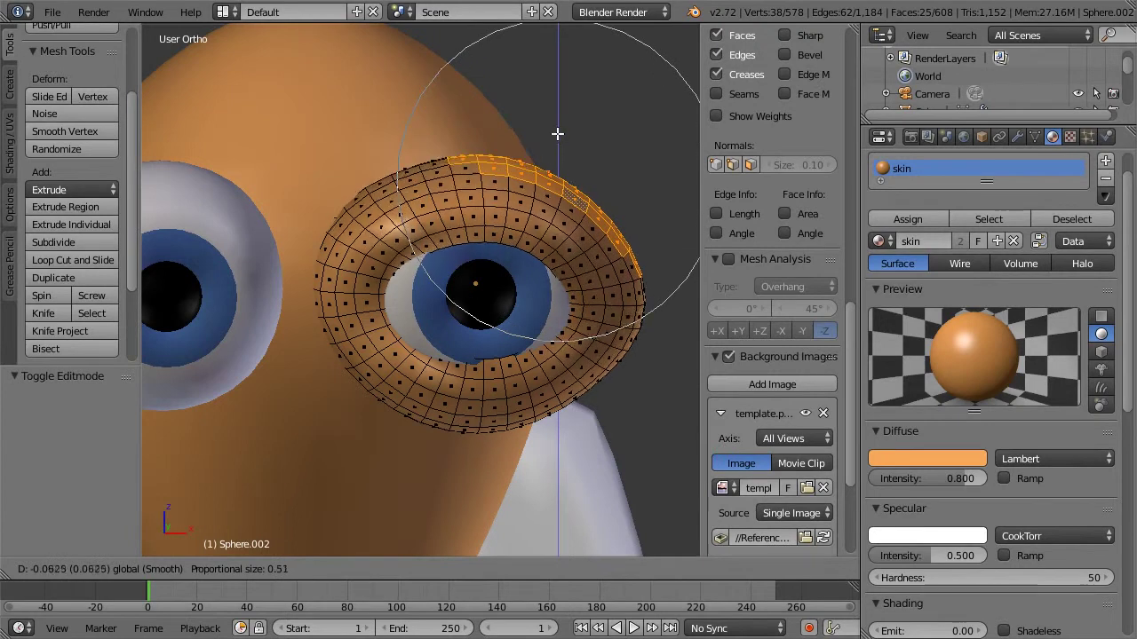
left_click(556, 133)
Step: Select three faces at the middle of the eye opening's lower rim, lower them slightly along Z and deselect everything
middle_click_drag(520, 251, 445, 316)
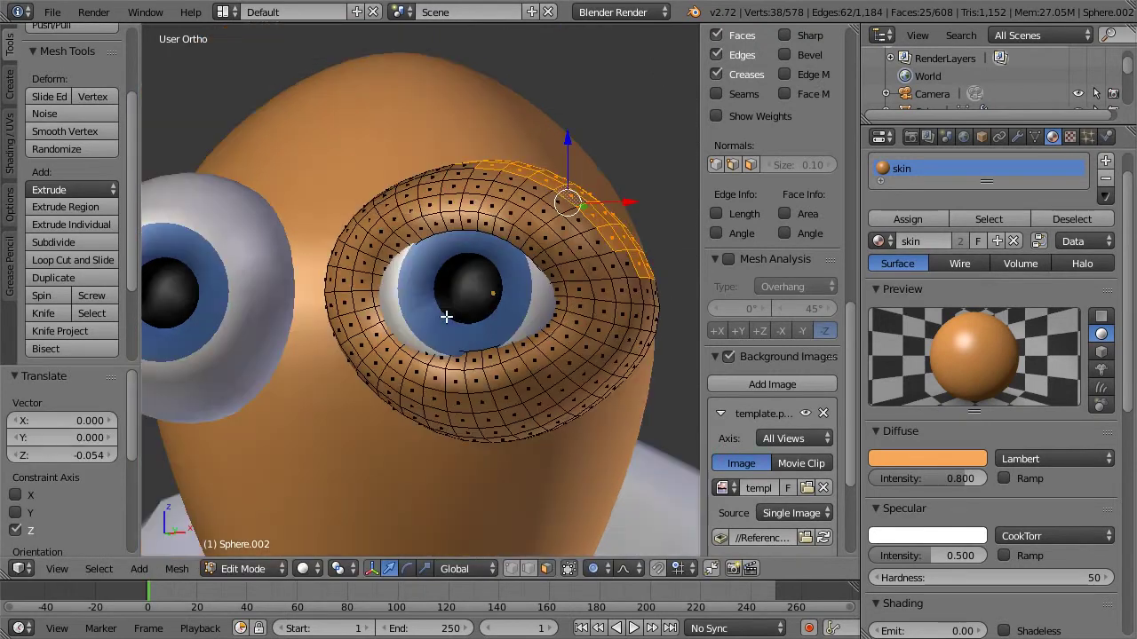
right_click(470, 359)
right_click(457, 359, "shift")
right_click(482, 357, "shift")
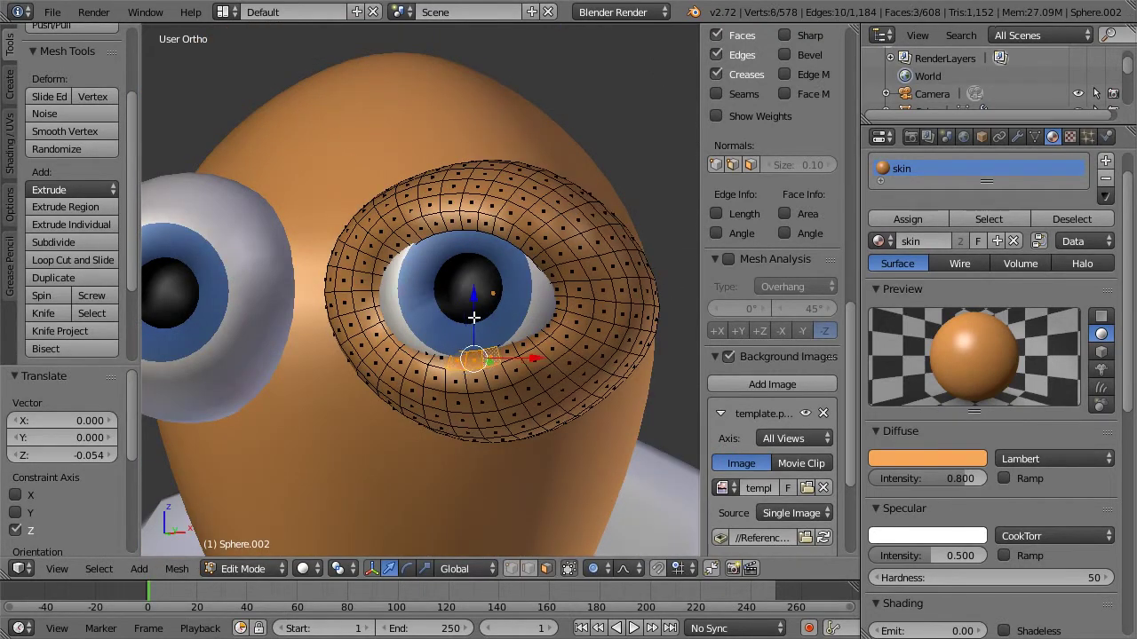
key("g")
key("z")
left_click(475, 322)
key("a")
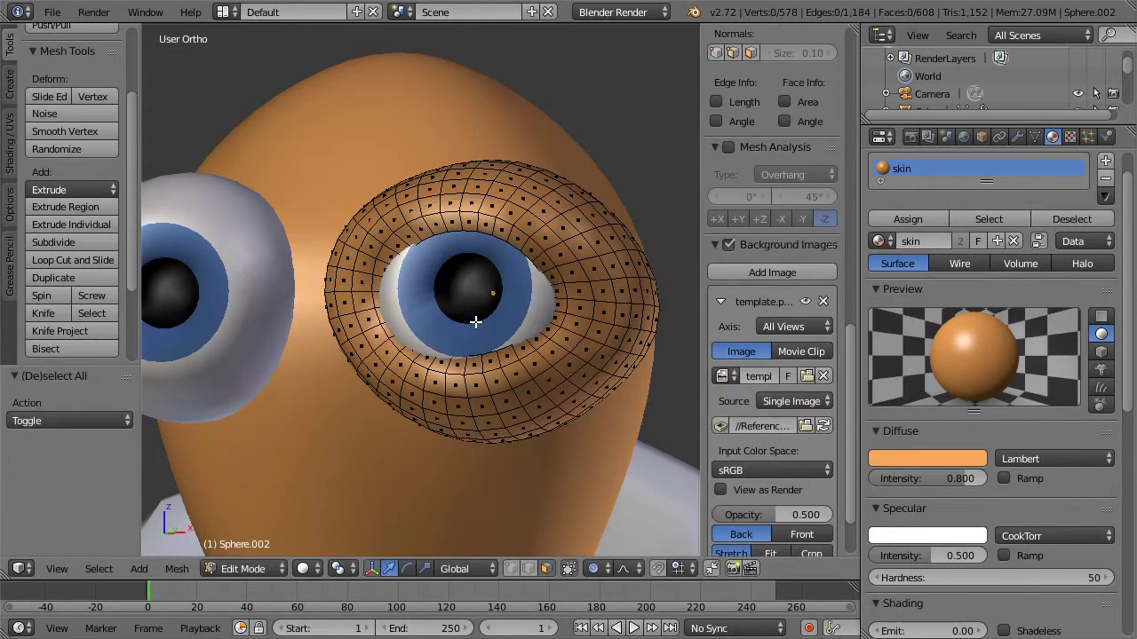
Step: Select the 32-edge loop around the eye opening and move it along Y with proportional editing
right_click(417, 261, "alt")
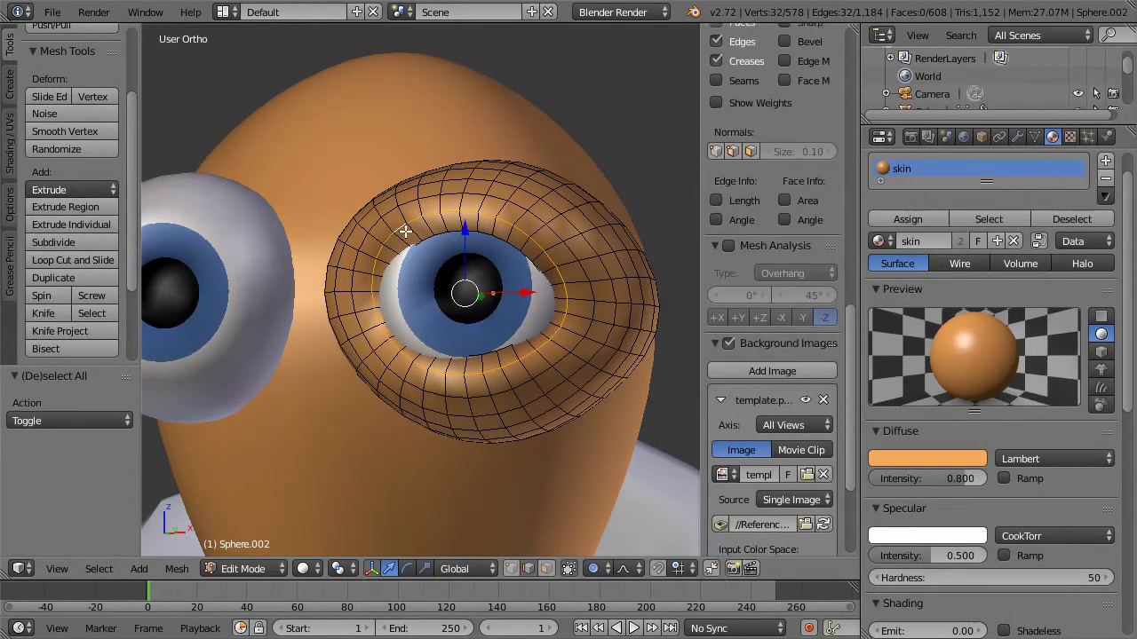
middle_click_drag(499, 248, 222, 304)
key("g")
key("y")
left_click(353, 303)
key("Tab")
key("Tab")
scroll(438, 302, "down", 3)
scroll(437, 303, "down", 2)
key("Tab")
scroll(504, 305, "up", 3)
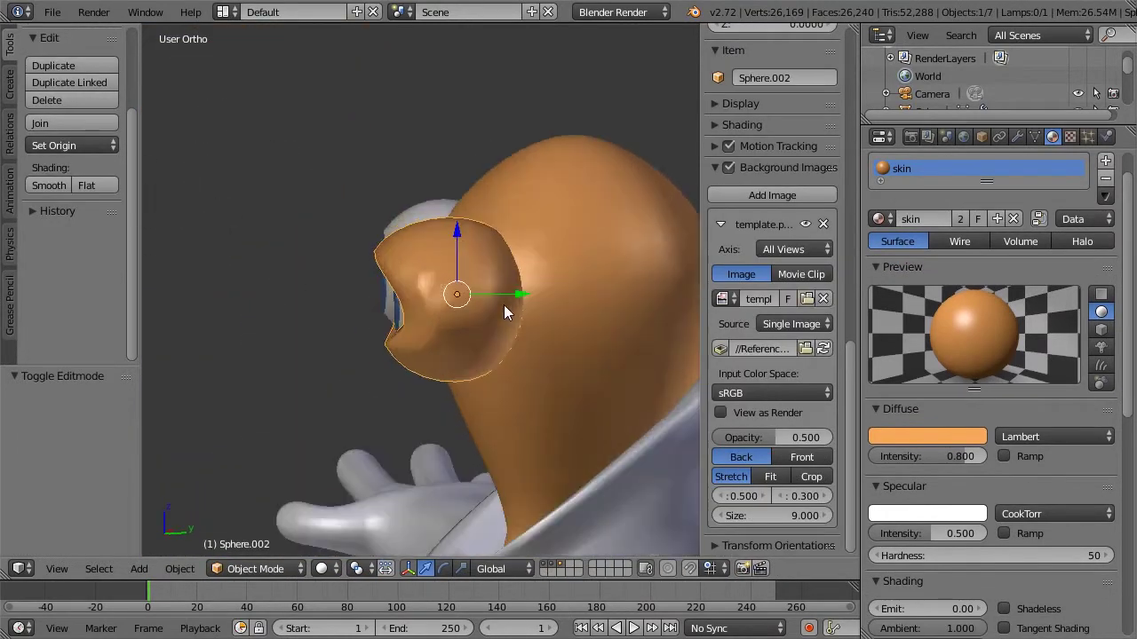
Step: Select the eyeball together with its eyelid shell and scale both down in the front view
middle_click_drag(406, 286, 482, 285)
key("KP_1")
key("z")
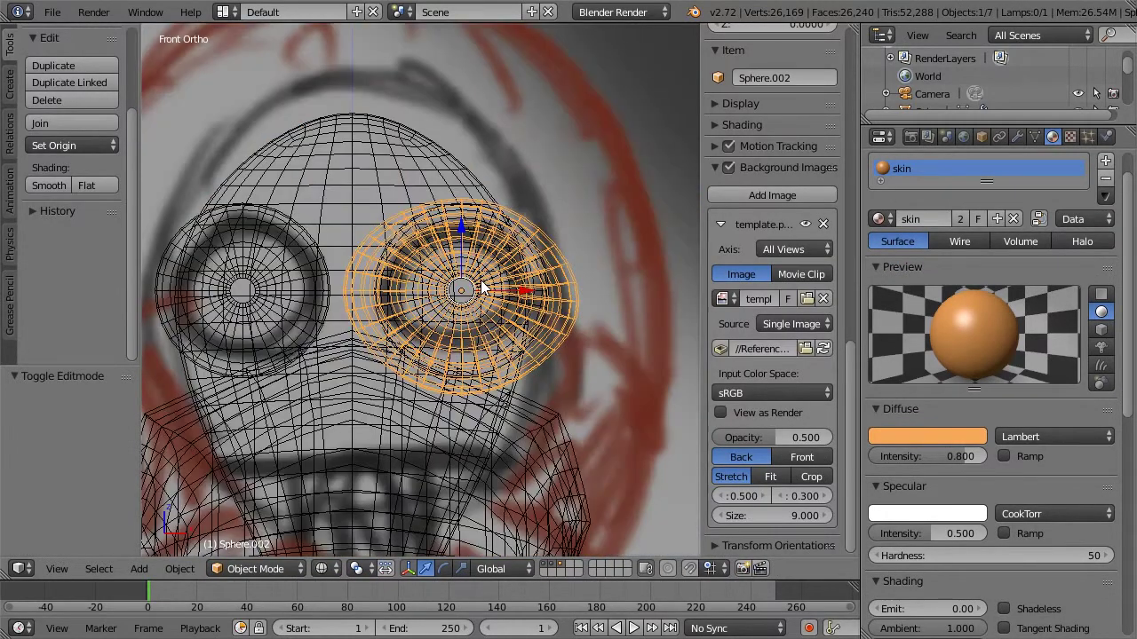
key("z")
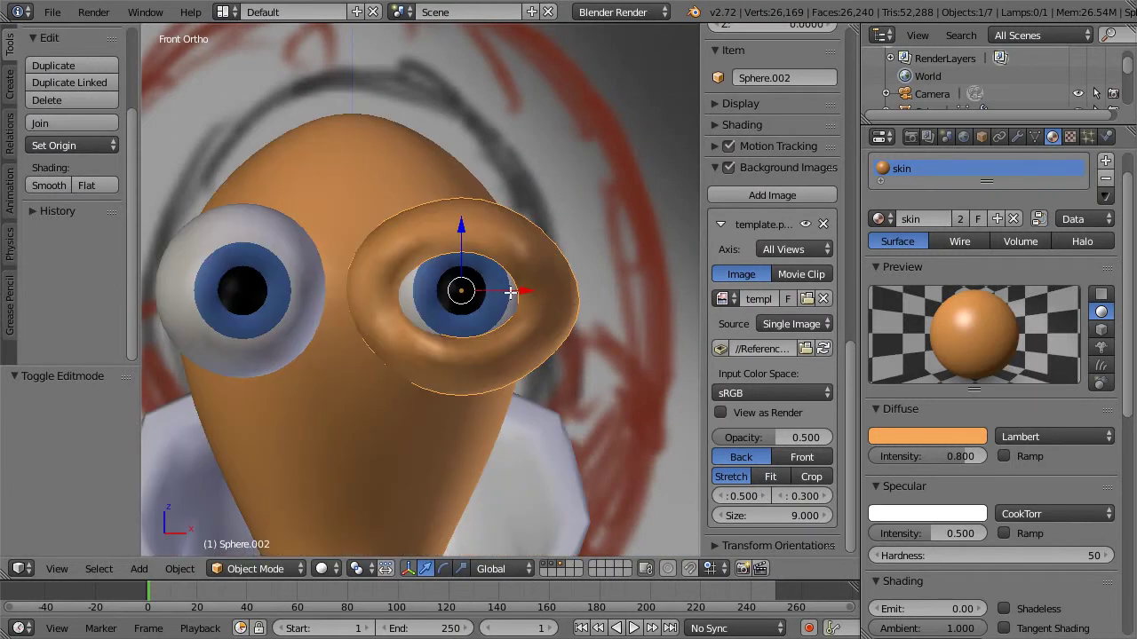
key("Tab")
key("Tab")
right_click(509, 292, "shift")
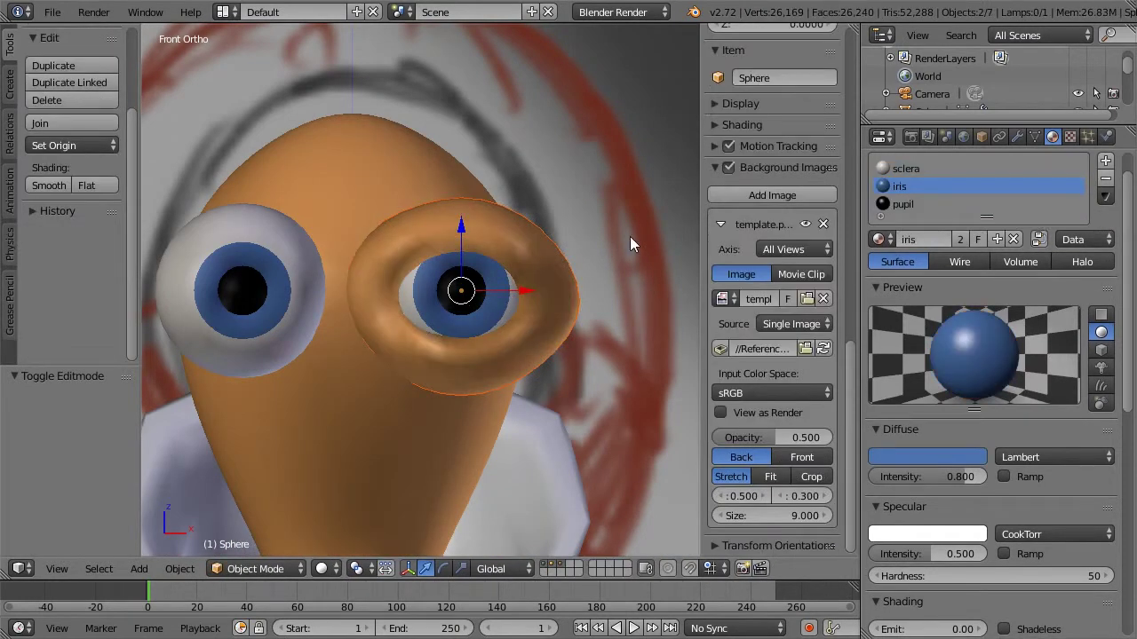
key("s")
left_click(591, 236)
Step: Select four edges at the eyelid opening's inner and outer corners and push them back about 0.062 along Y with proportional editing
middle_click_drag(556, 249, 420, 231)
key("Tab")
scroll(449, 282, "up", 3)
key("Tab")
key("Tab")
key("Tab")
right_click(487, 277)
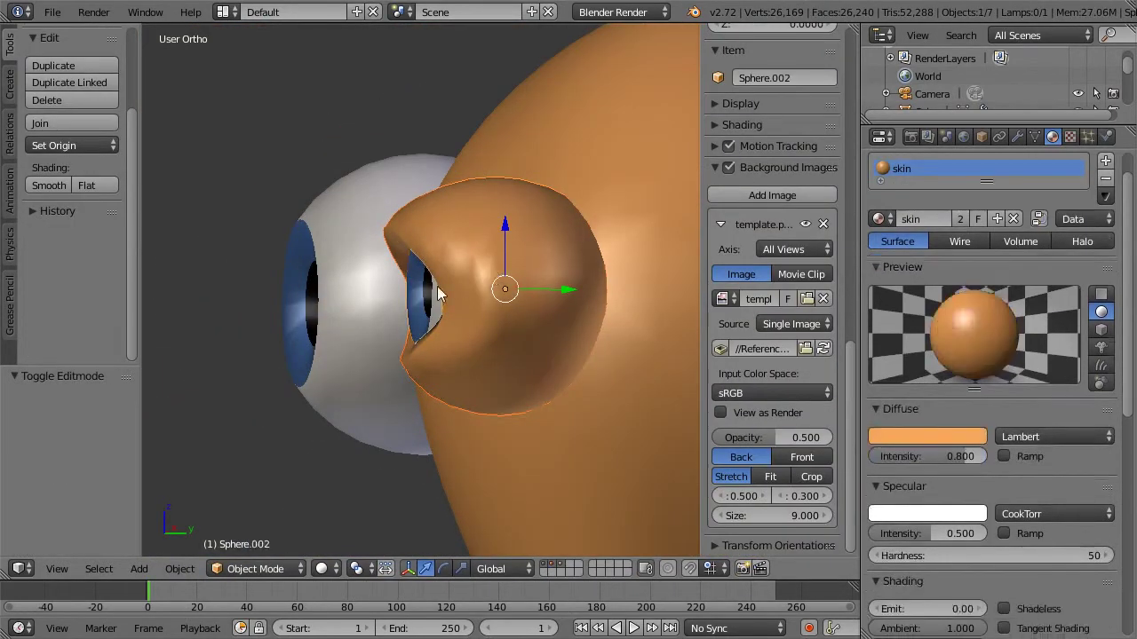
scroll(487, 277, "up", 2)
key("Tab")
scroll(551, 318, "up", 2)
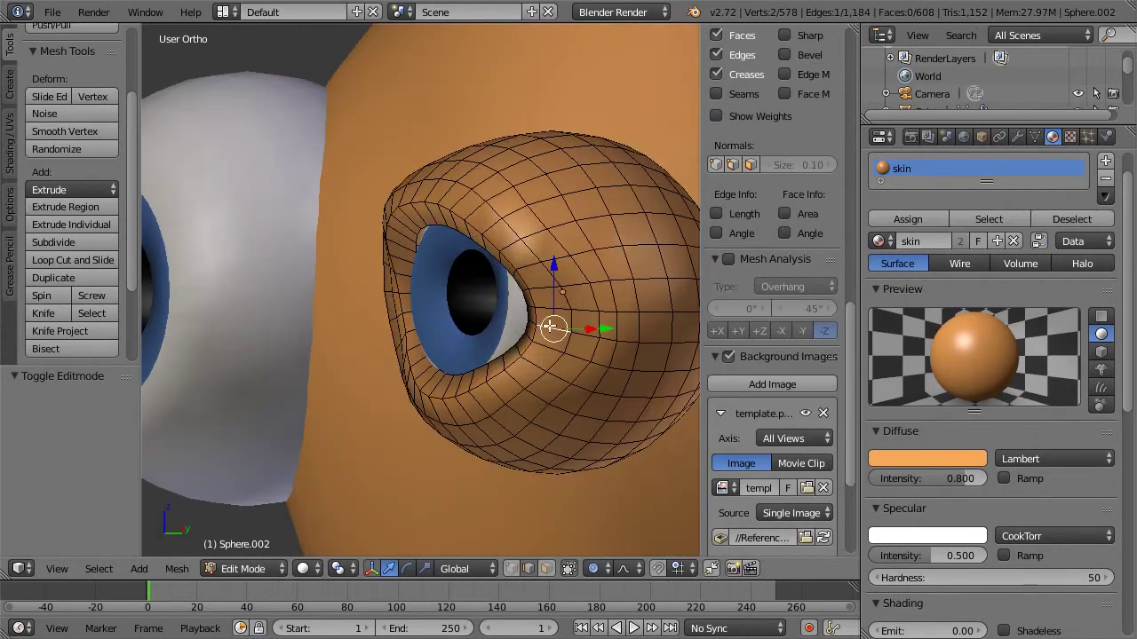
middle_click_drag(385, 287, 474, 282)
right_click(382, 291, "shift")
key("ctrl+z")
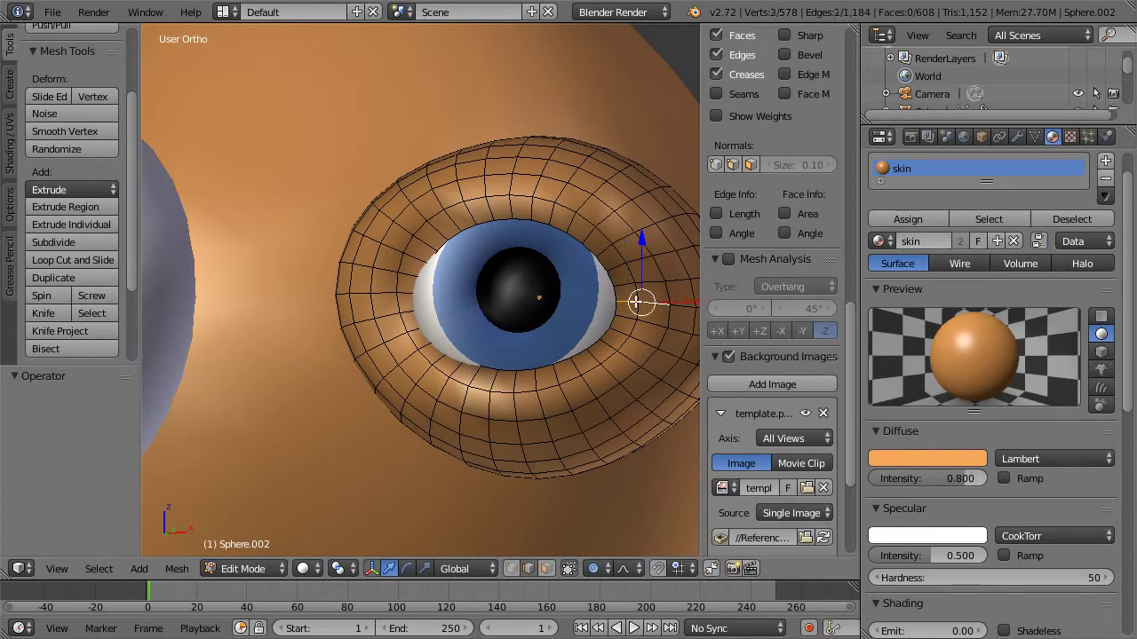
right_click(385, 293, "shift")
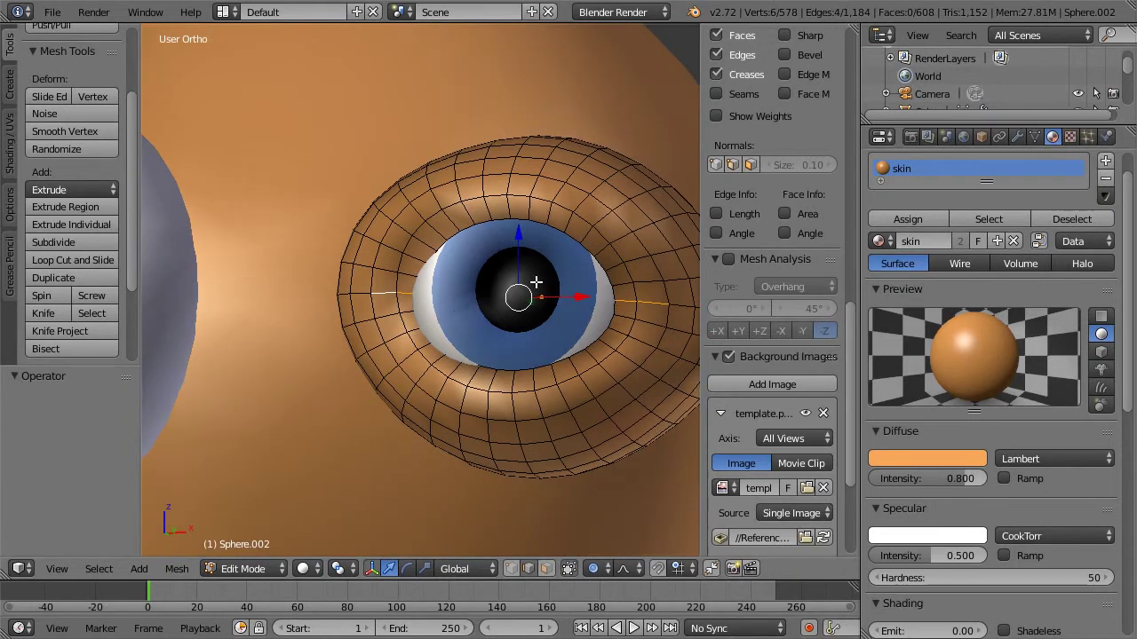
middle_click_drag(536, 281, 459, 322)
key("g")
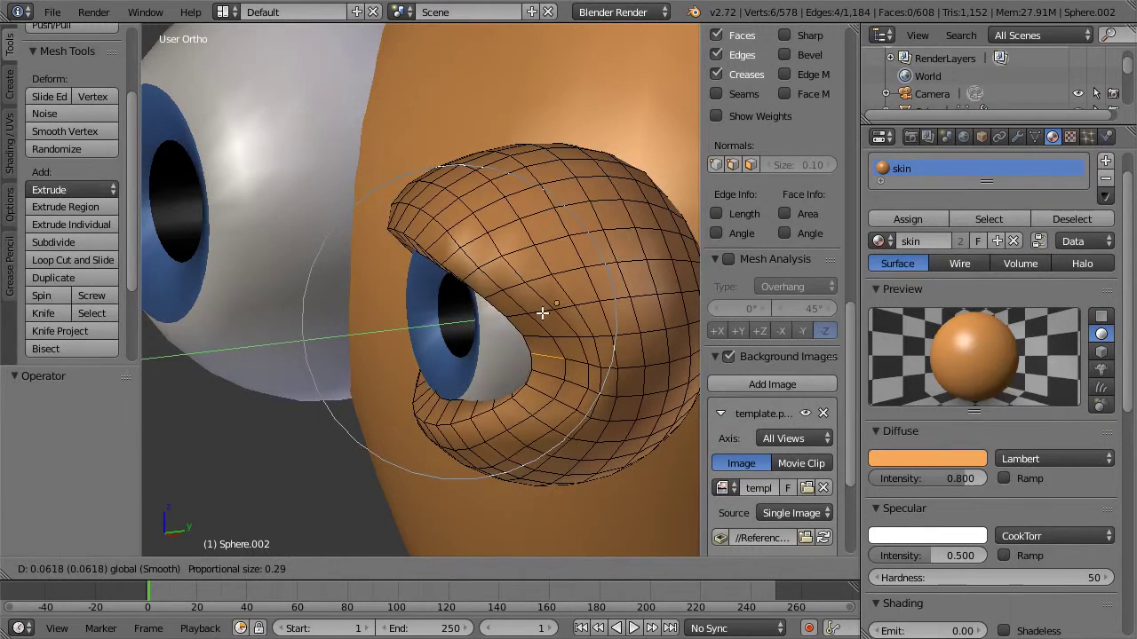
left_click(542, 312)
Step: Select the eight-edge line running back from the eyelid's outer corner and move it about 0.009 along Y
scroll(542, 313, "down", 2)
middle_click_drag(497, 309, 470, 156)
key("Tab")
scroll(599, 286, "down", 2)
middle_click_drag(441, 229, 480, 329)
scroll(480, 329, "up", 2)
key("Tab")
middle_click_drag(515, 284, 516, 387)
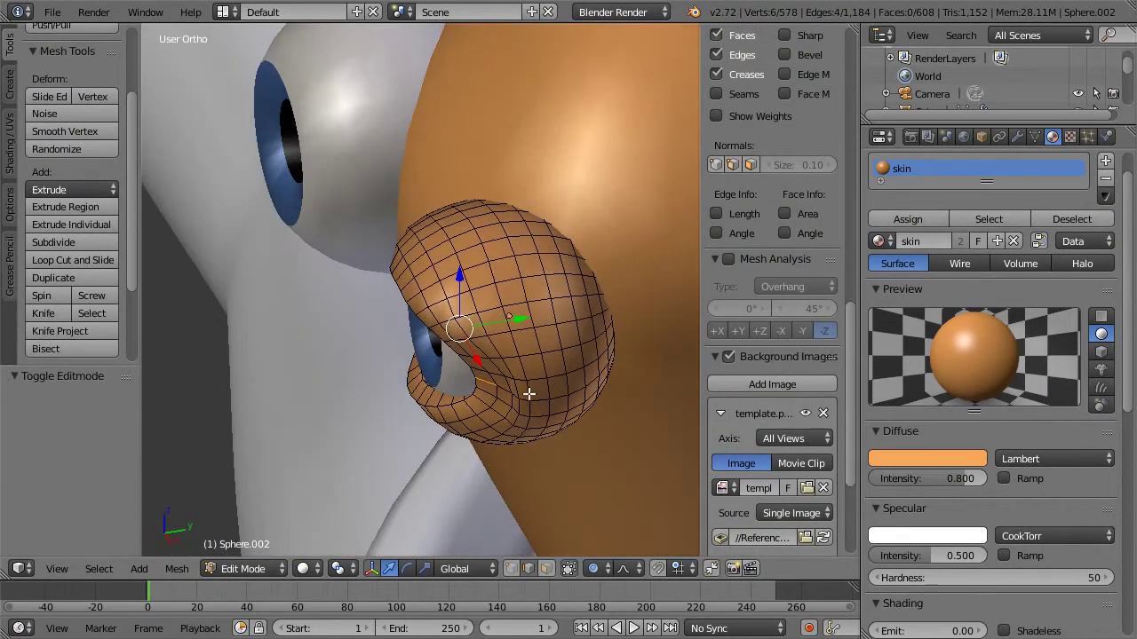
left_click(486, 382)
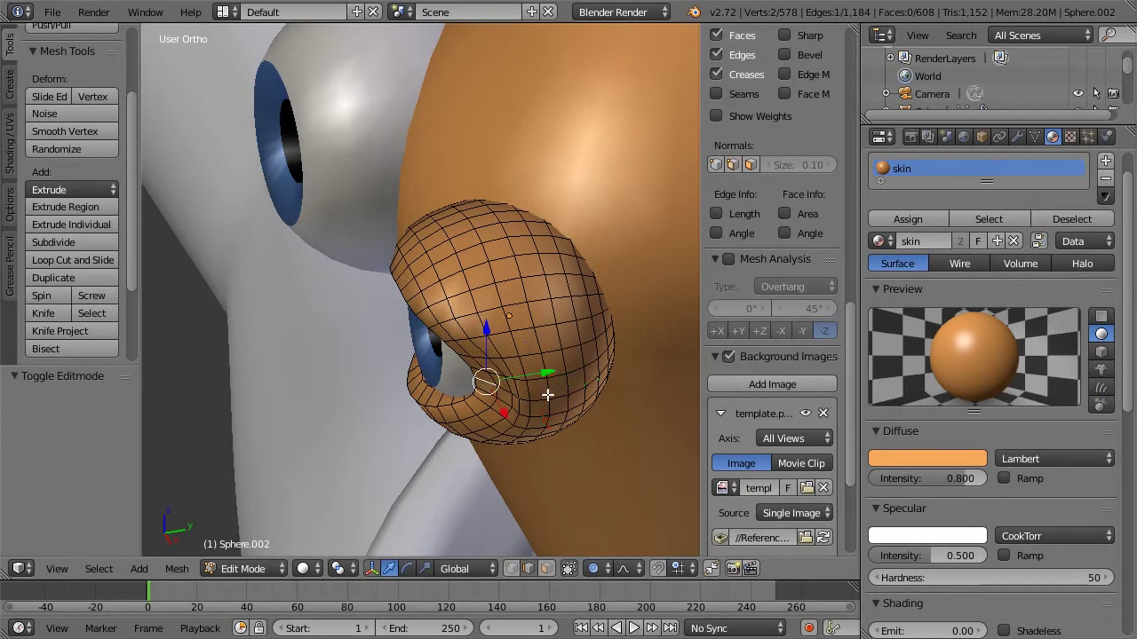
right_click(594, 376, "ctrl")
left_click_drag(592, 382, 596, 381)
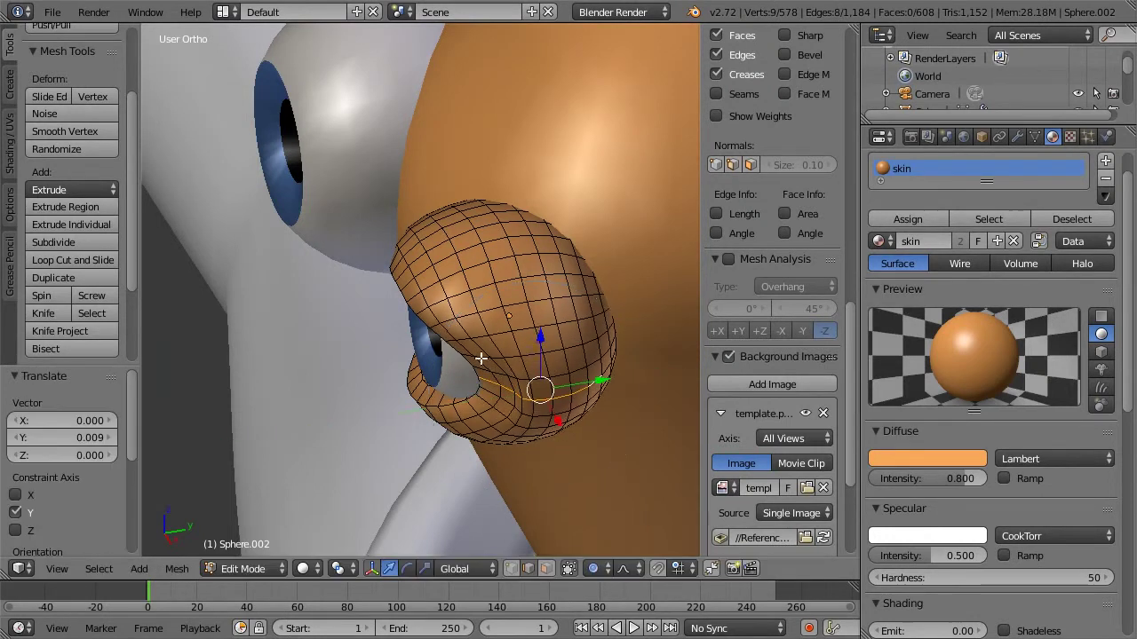
Step: Clear the selection and select the edge loop around the eye opening
middle_click_drag(559, 321, 586, 316)
scroll(586, 316, "up", 2)
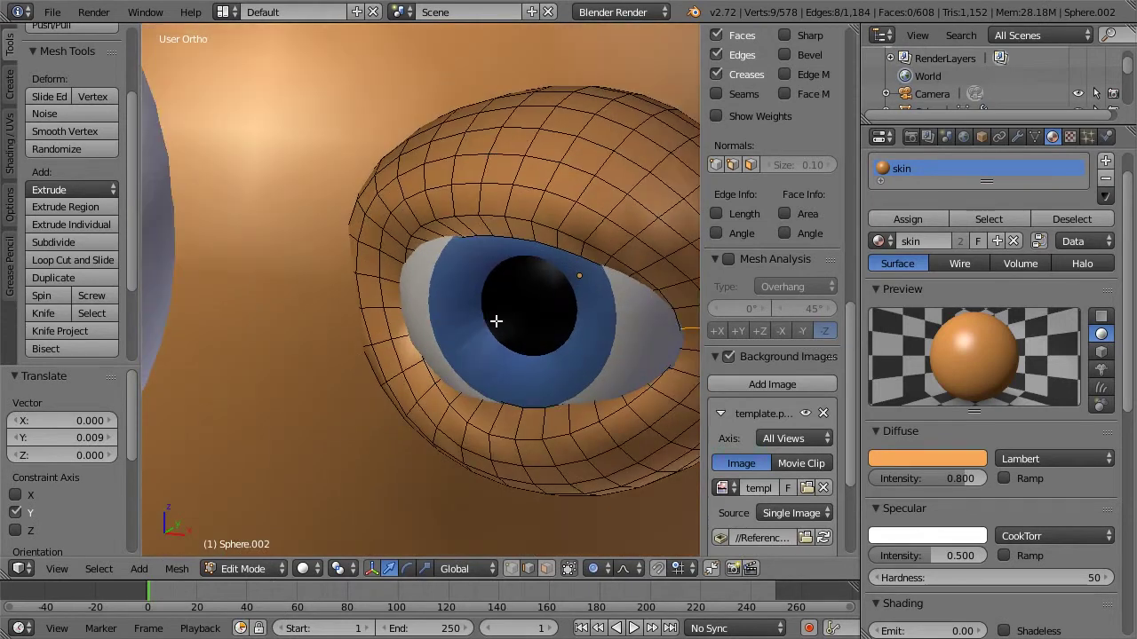
middle_click_drag(495, 320, 519, 315)
key("a")
right_click(538, 312, "alt")
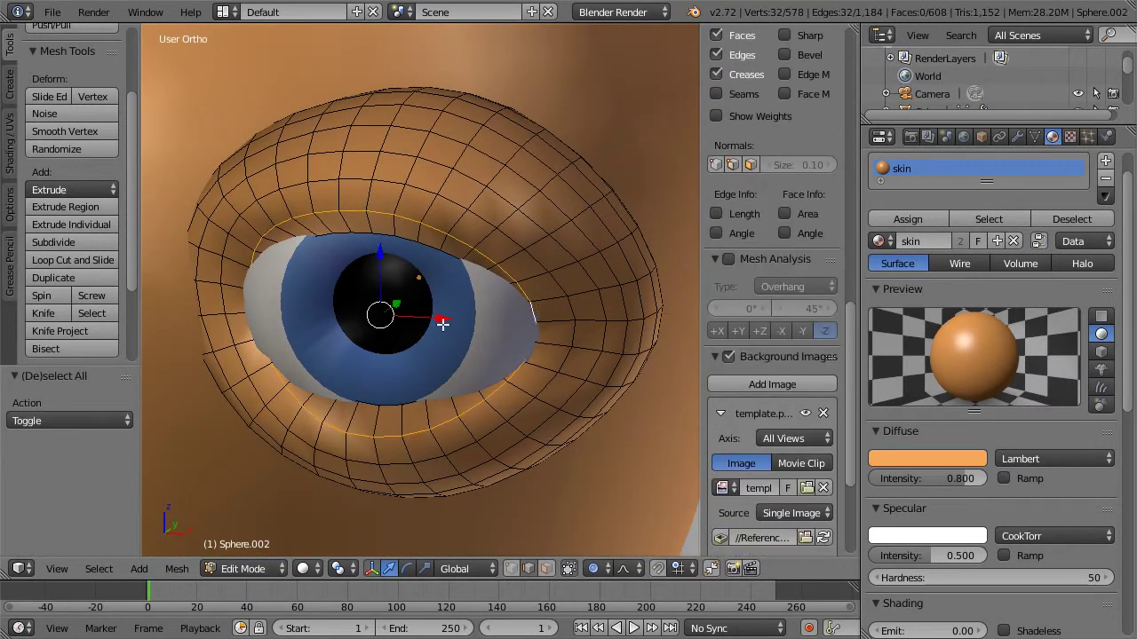
Step: Try scaling the selected loop along global Y and undo it
key("s")
key("y")
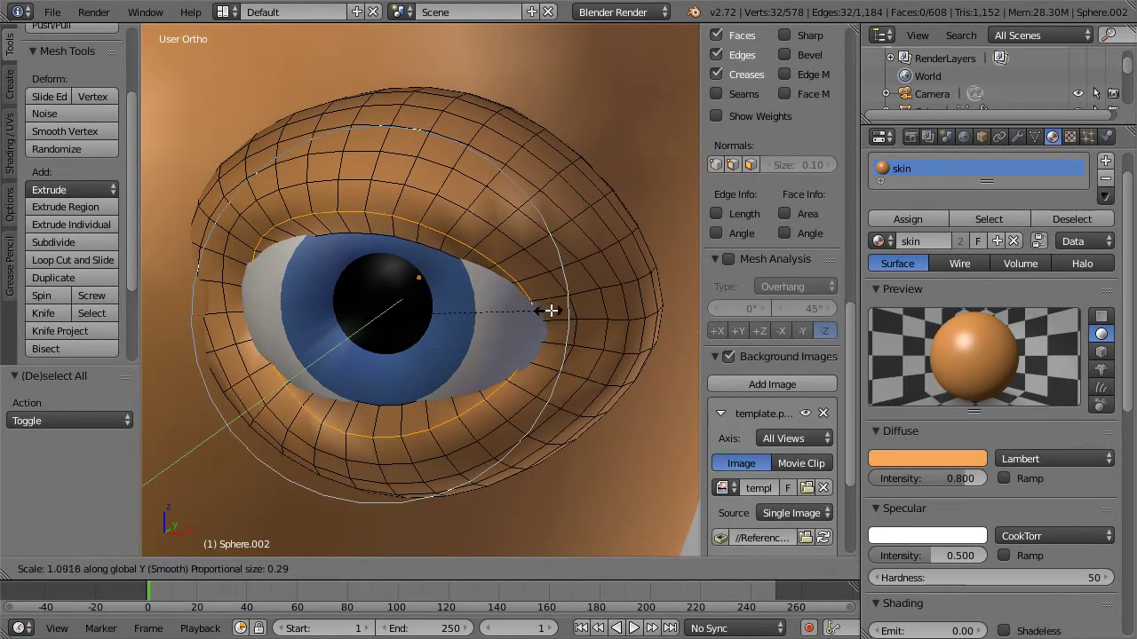
left_click(500, 307)
key("ctrl+z")
Step: Scale the loop around the eye opening by about 1.116 along X and leave mesh editing
key("s")
key("x")
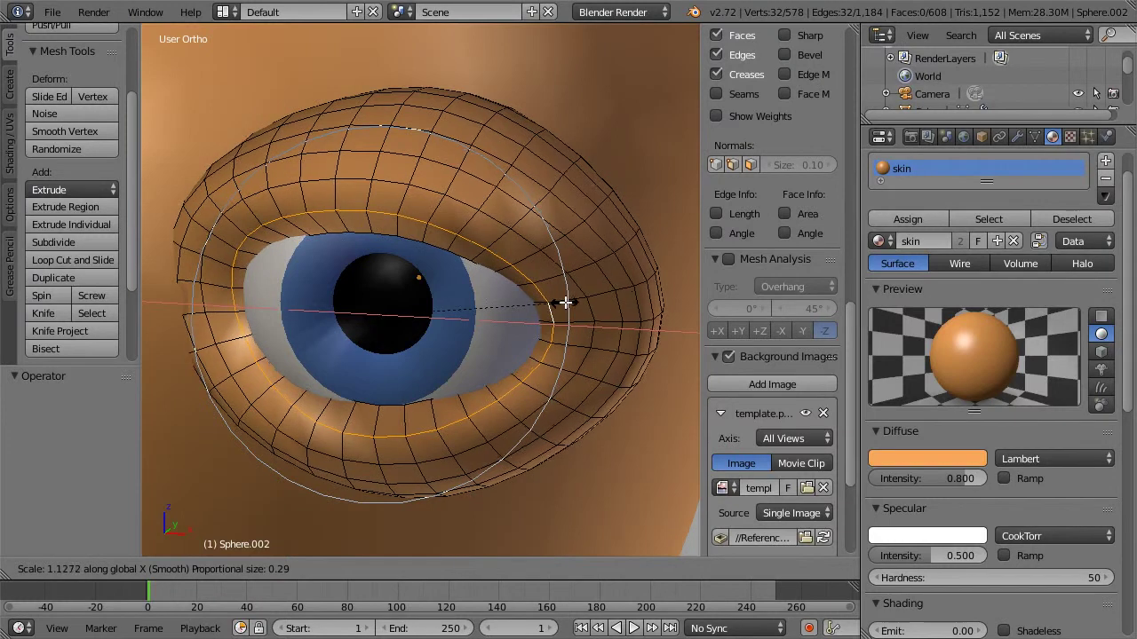
left_click(563, 302)
scroll(453, 284, "down", 3)
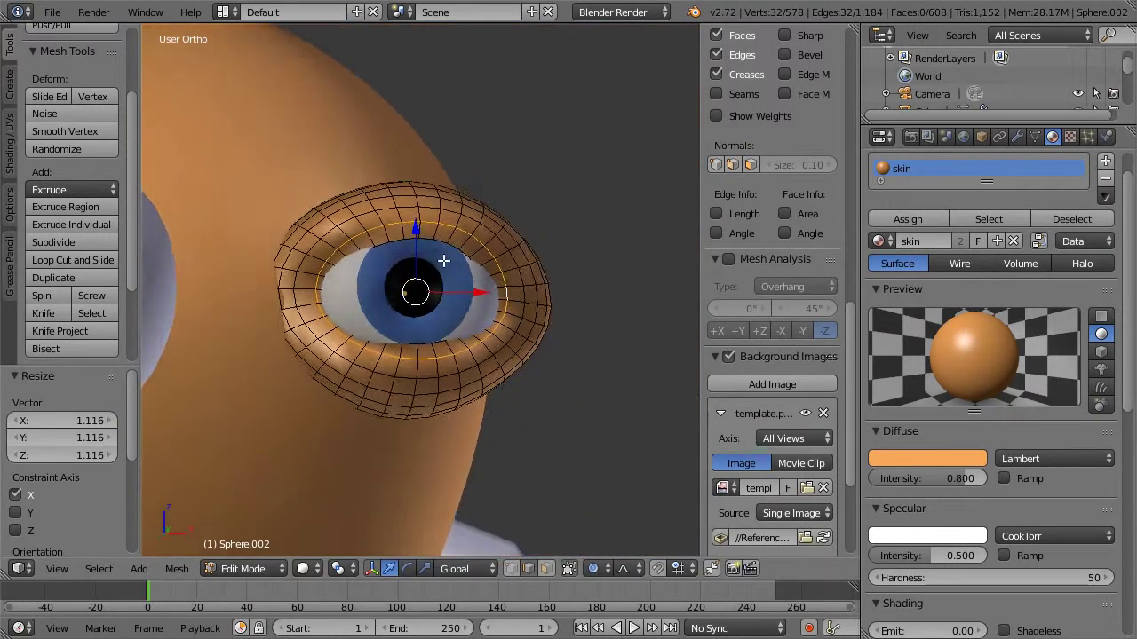
key("Tab")
Step: Examine the reshaped eyelid and its fit on the head from several angles
scroll(522, 262, "down", 1)
middle_click_drag(403, 265, 409, 213)
scroll(409, 265, "down", 4)
mouse_move(509, 256)
middle_mouse_down()
mouse_move(535, 258)
mouse_move(491, 263)
middle_mouse_up()
scroll(477, 268, "up", 3)
scroll(504, 269, "down", 3)
middle_click_drag(474, 272, 377, 291)
key("Tab")
key("Tab")
Step: Select the eyeball with its eyelid shell and move both up 0.700 along Z in the front view
right_click(407, 302, "shift")
key("KP_1")
key("z")
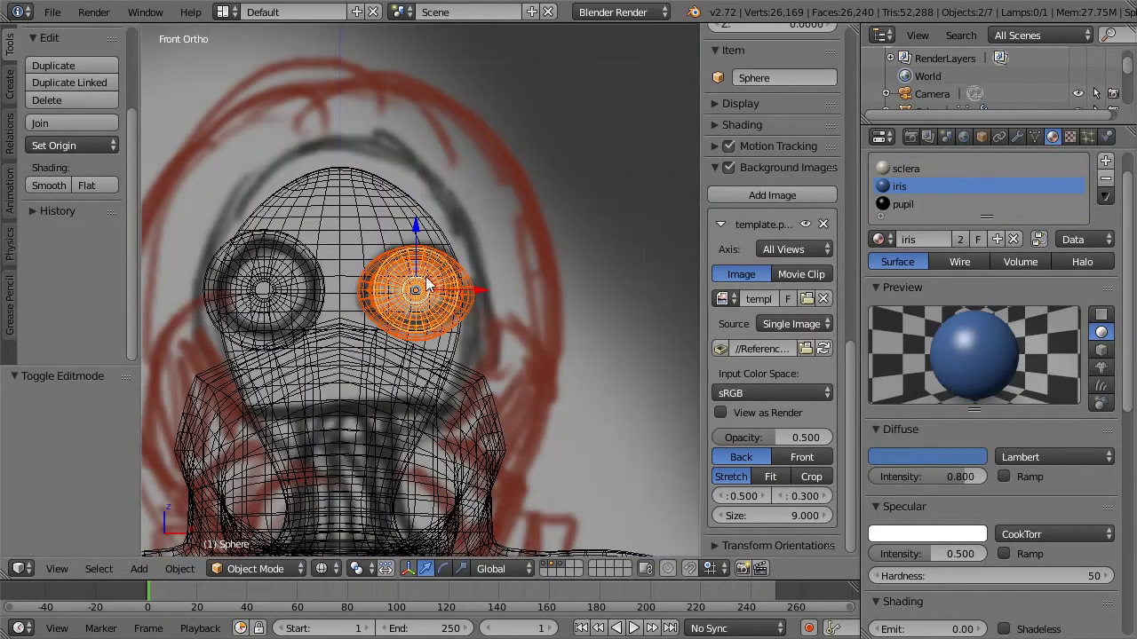
key("g")
key("z")
left_click(446, 142)
key("z")
Step: Move the eyeball and eyelid shell about 0.240 forward along negative Y
mouse_move(446, 141)
middle_mouse_down()
mouse_move(409, 168)
mouse_move(329, 195)
mouse_move(355, 189)
middle_mouse_up()
key("g")
key("y")
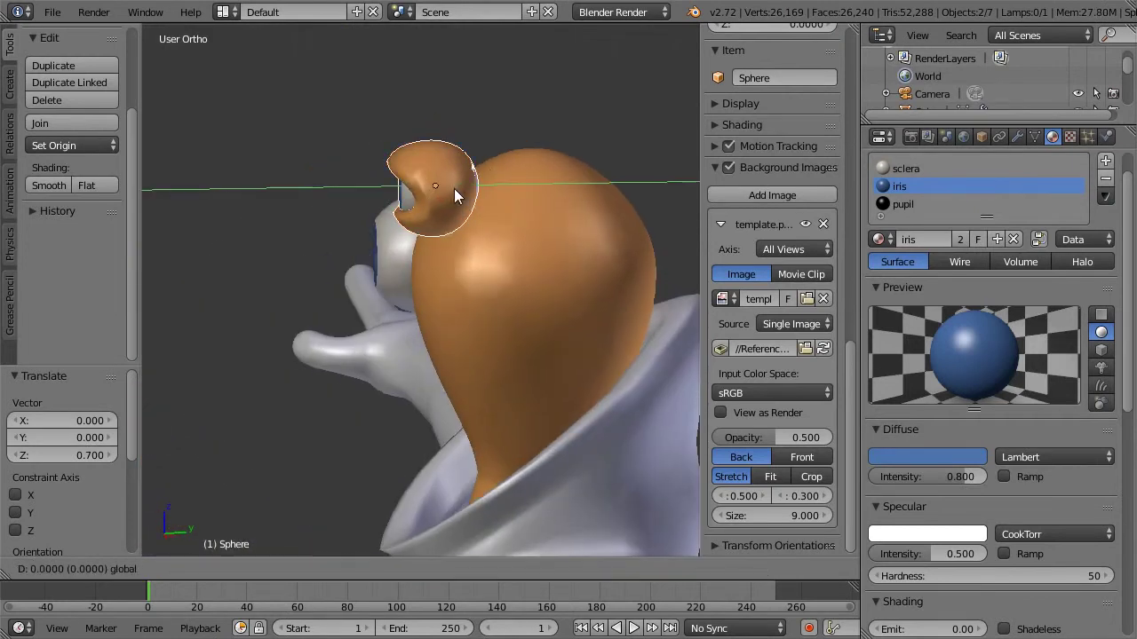
key("Escape")
key("g")
key("y")
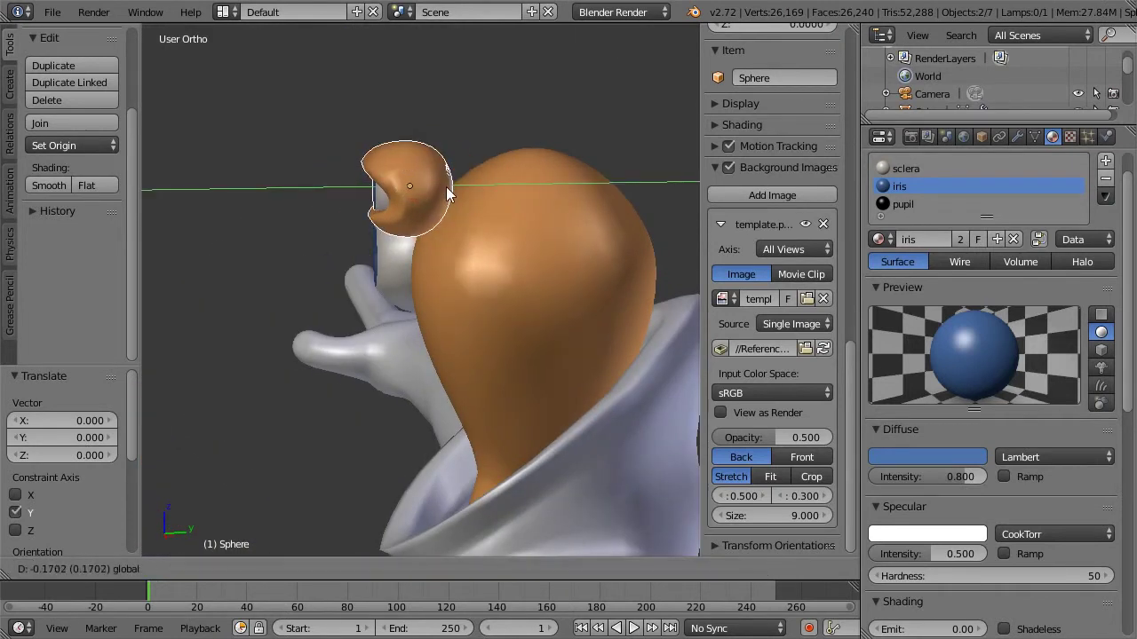
left_click(437, 194)
Step: Examine the raised eye on the head and undo its upward and forward moves
middle_click_drag(489, 193, 572, 211)
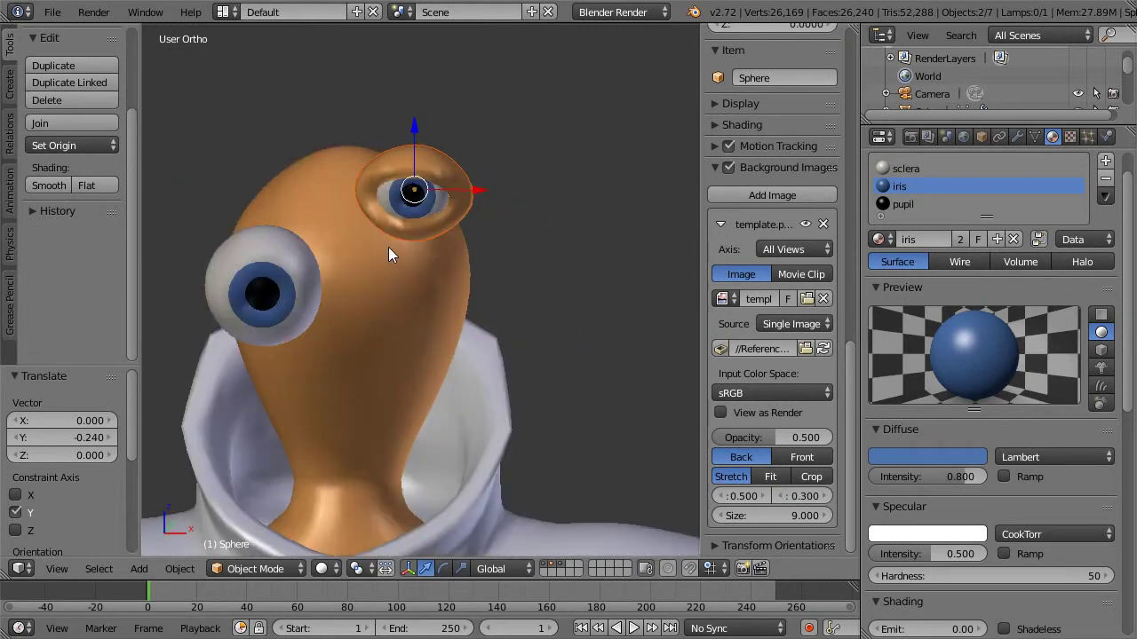
middle_click_drag(436, 241, 493, 206)
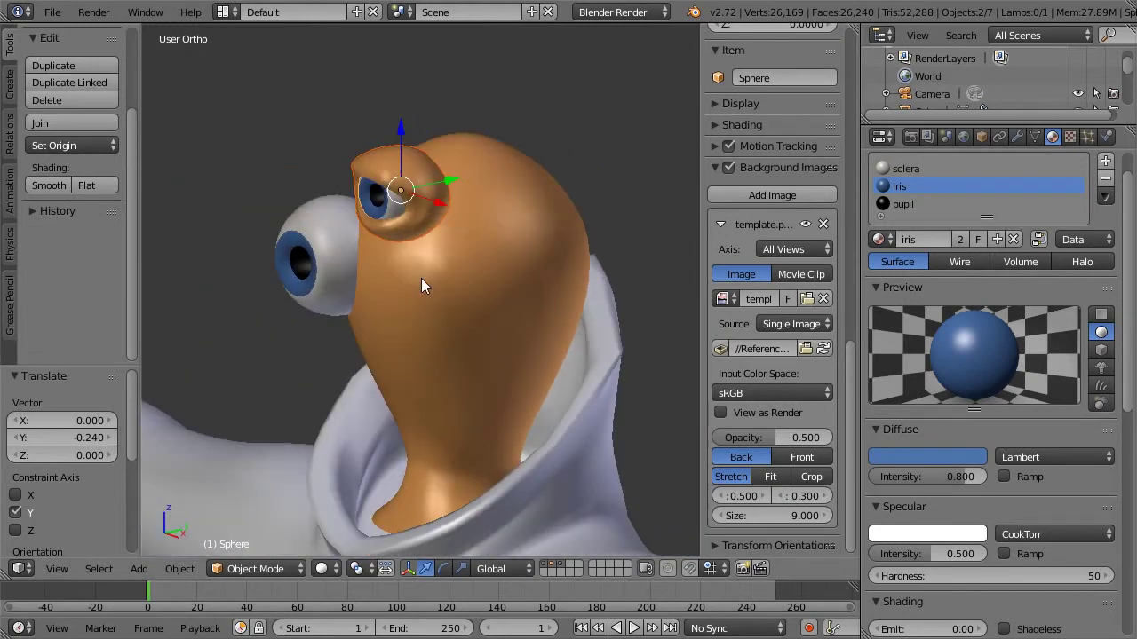
middle_click_drag(421, 245, 489, 230)
scroll(489, 227, "down", 1)
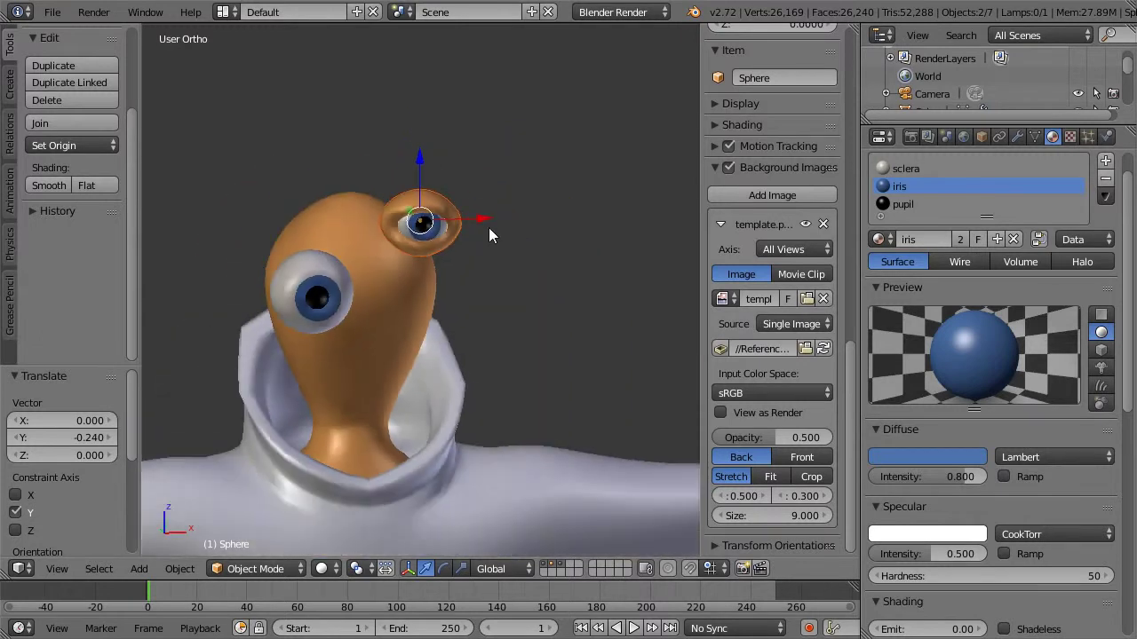
key("ctrl+z")
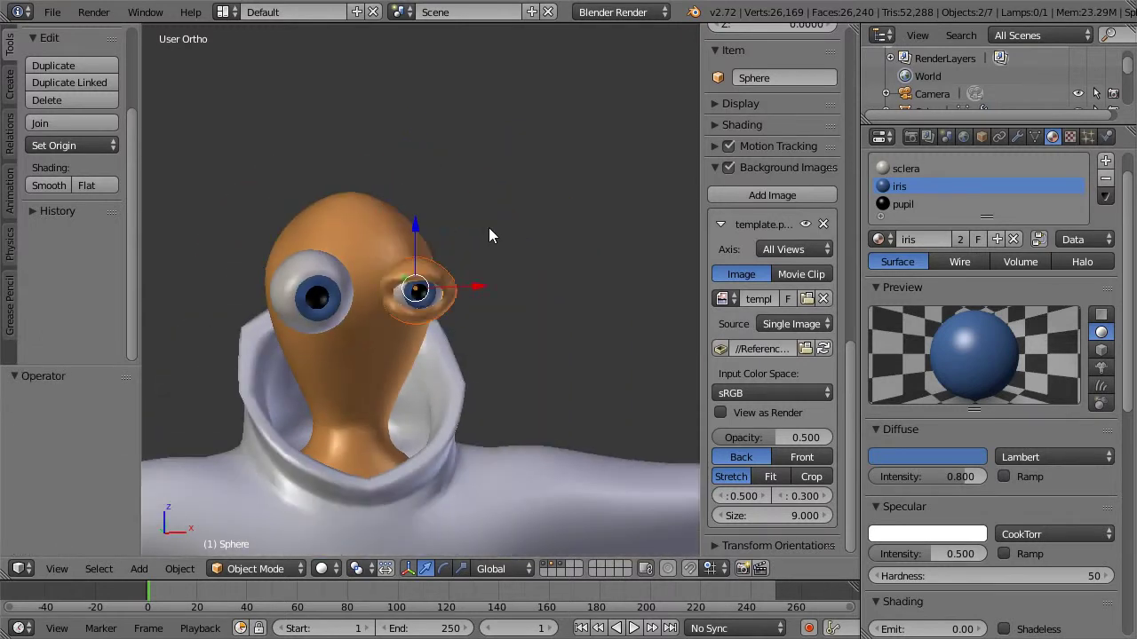
middle_click_drag(549, 220, 507, 229)
middle_click_drag(434, 267, 477, 222)
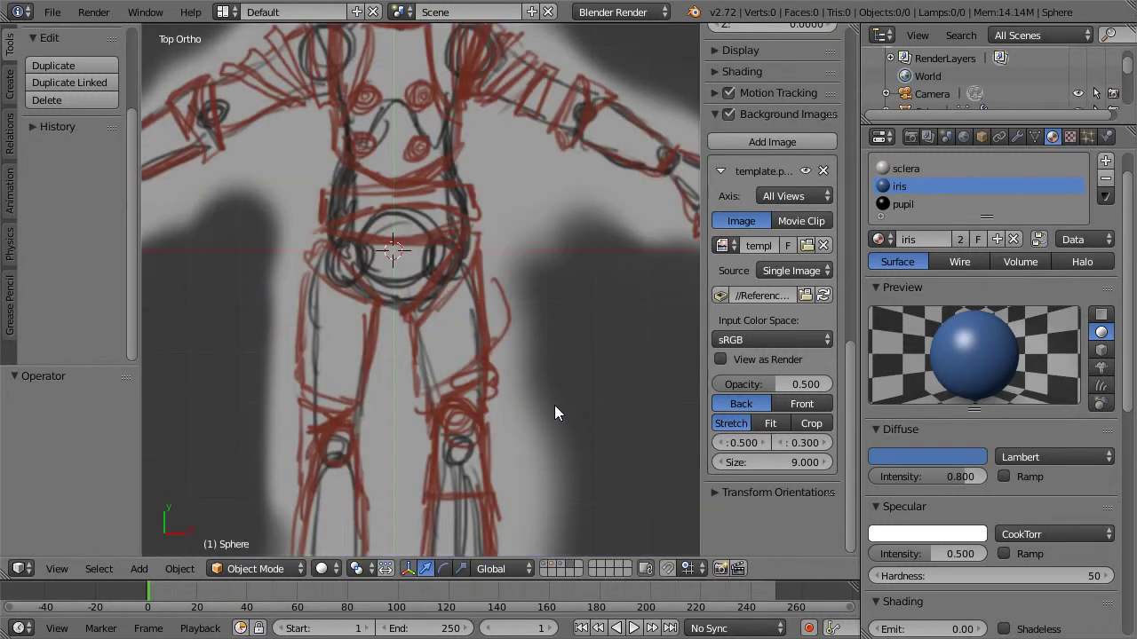
Step: Turn off the background images and snap the 3D cursor to the center
left_click(730, 115)
key("shift+s")
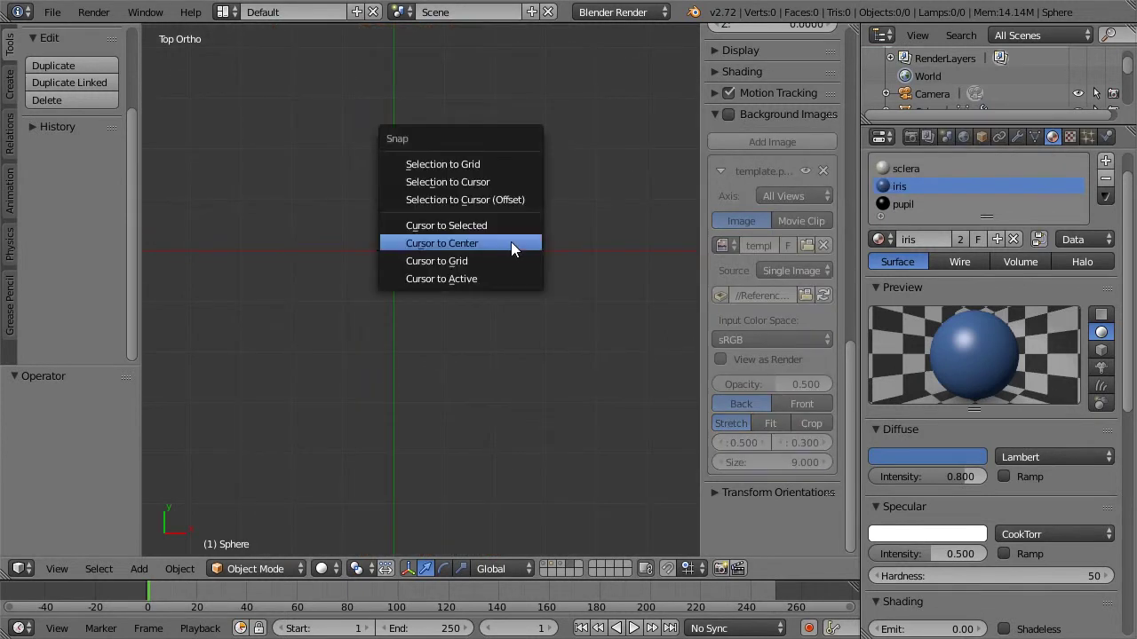
left_click(511, 243)
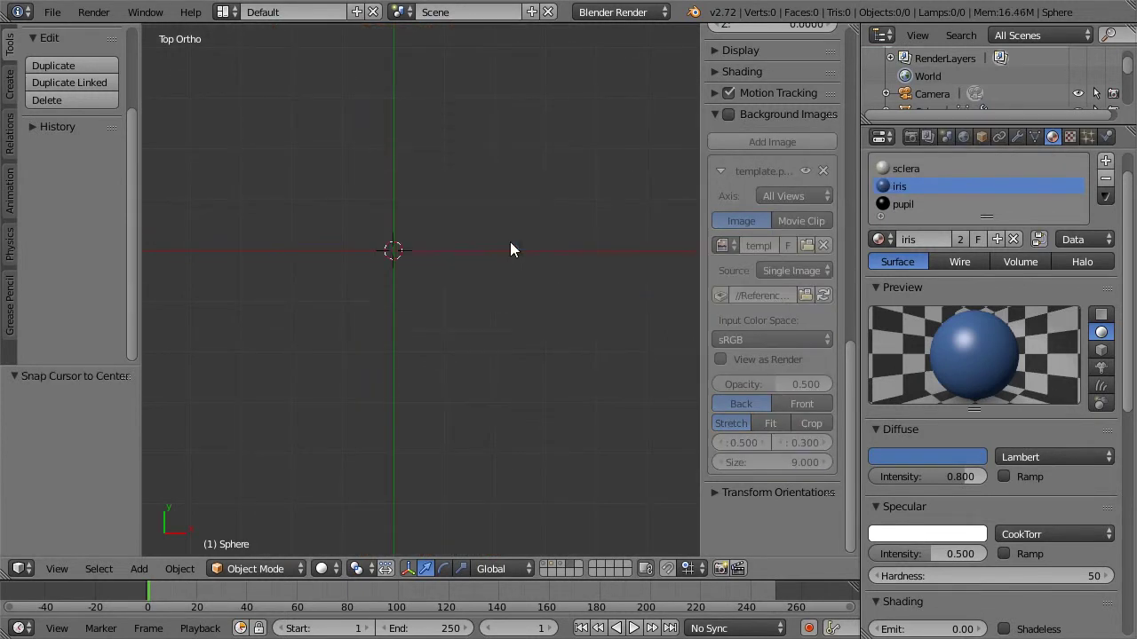
Step: Add a Bezier curve and a Bezier circle at the world origin
key("shift+a")
mouse_move(511, 244)
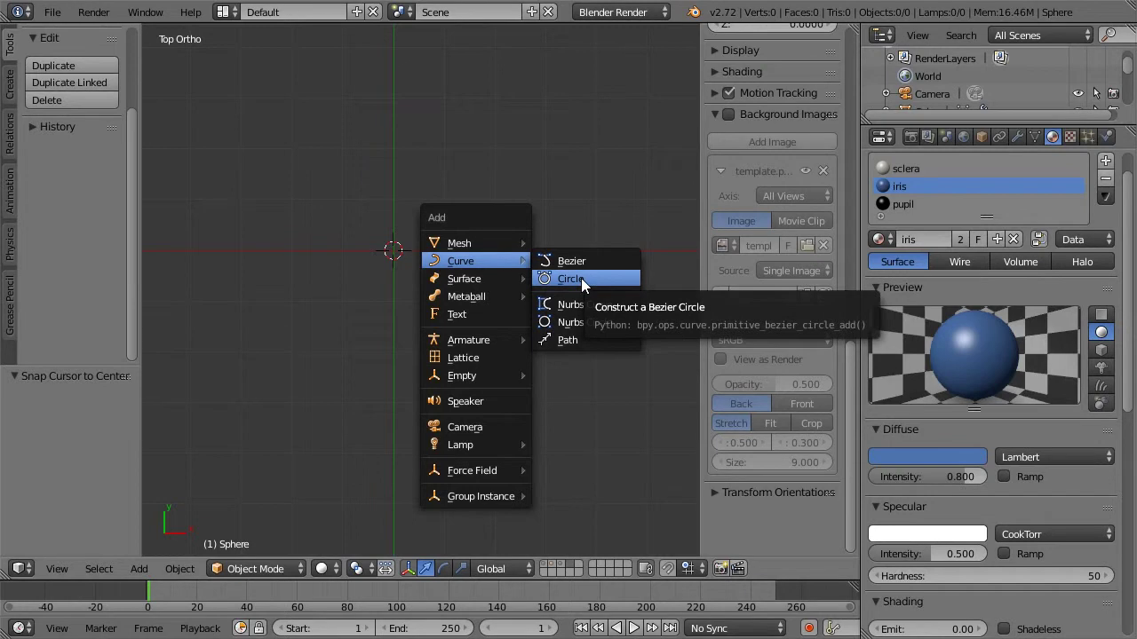
left_click(585, 262)
key("shift+a")
mouse_move(584, 263)
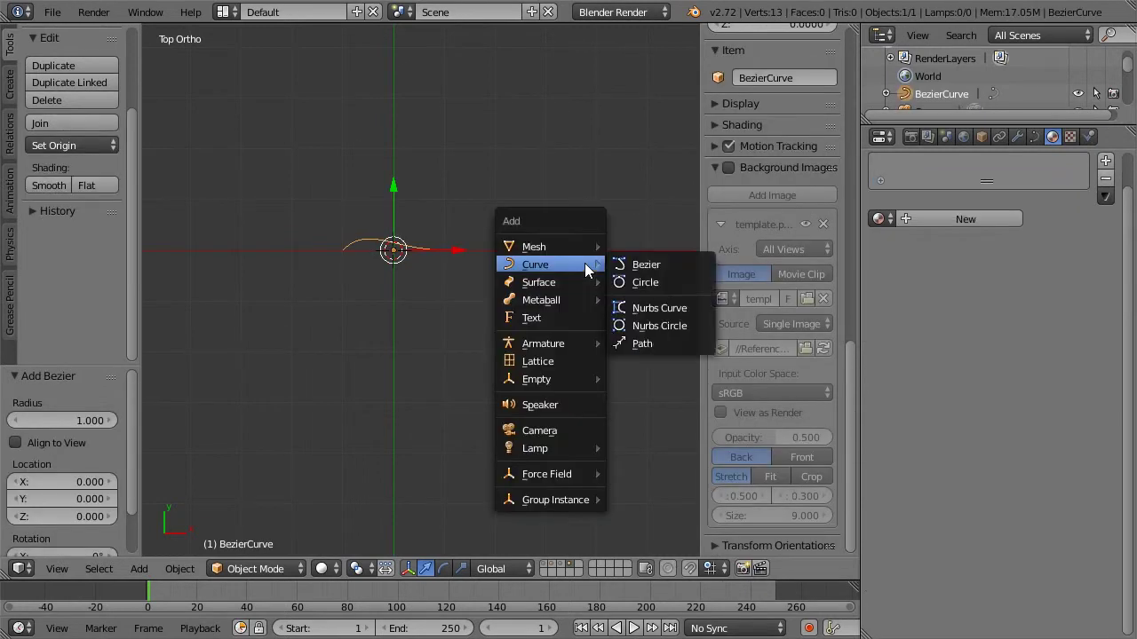
left_click(626, 281)
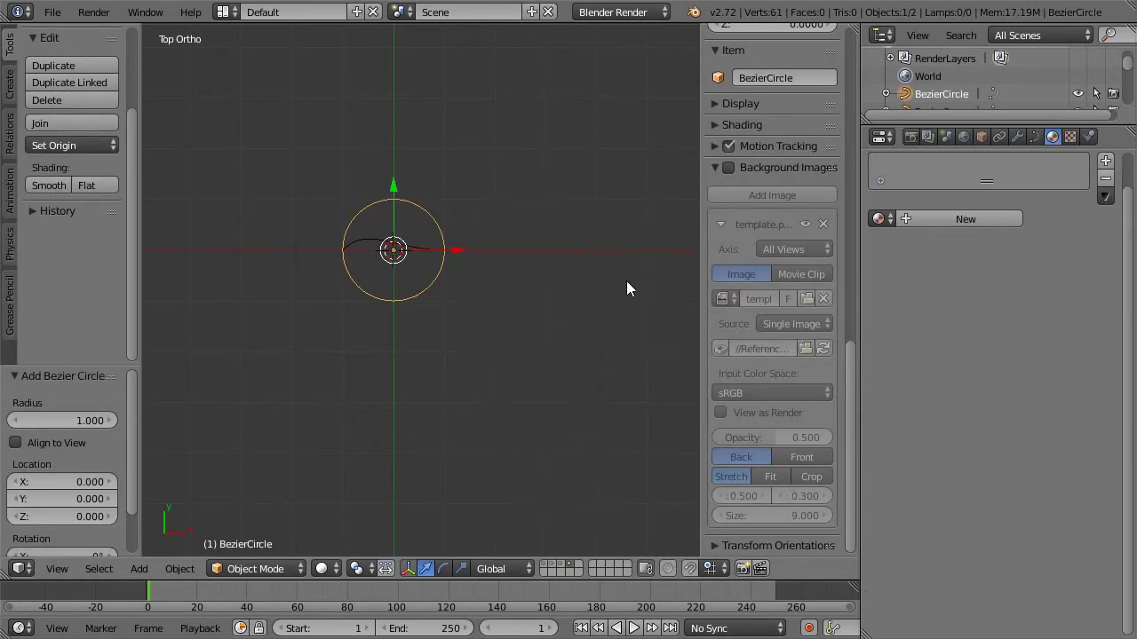
Step: Set BezierCircle as both the bevel object and the taper object of the Bezier curve
right_click(372, 239)
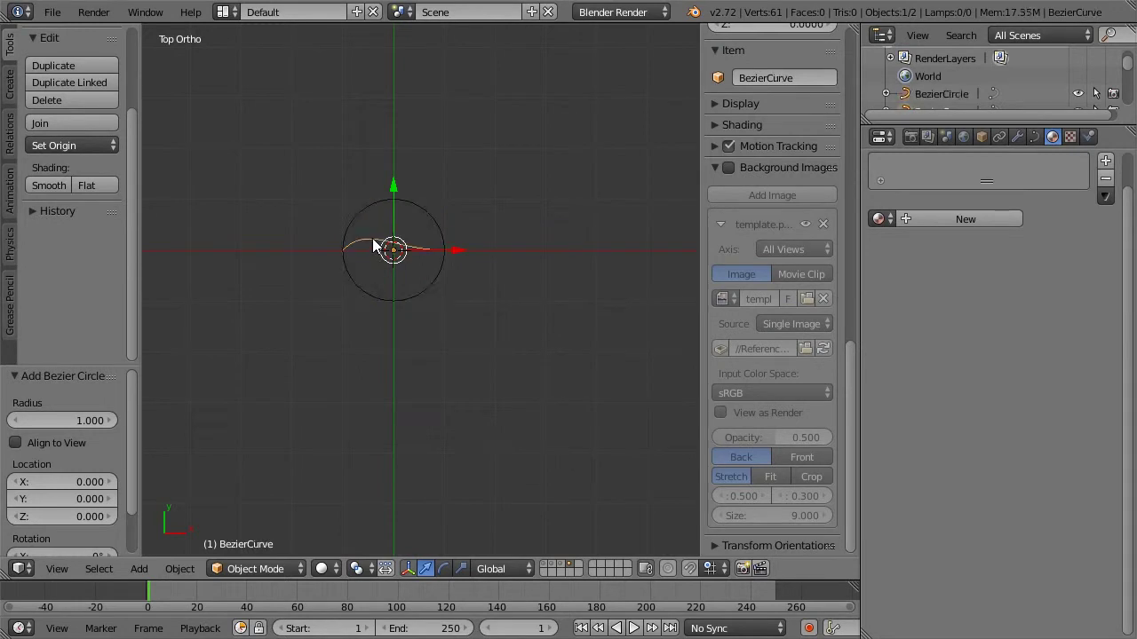
left_click(1033, 136)
scroll(1065, 299, "down", 7)
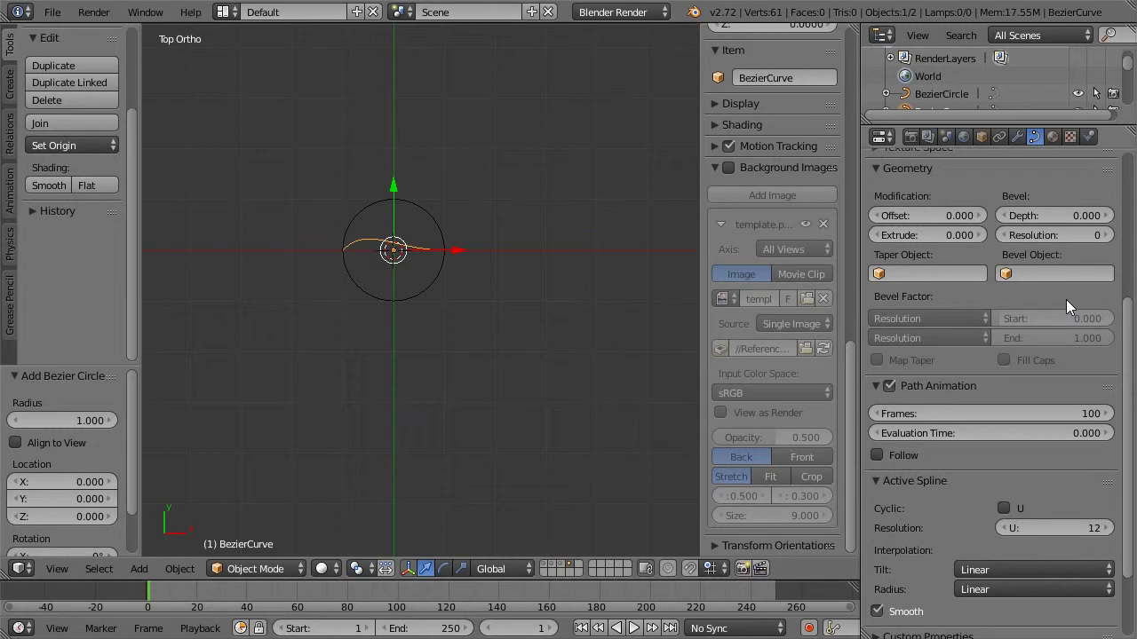
scroll(1066, 299, "up", 2)
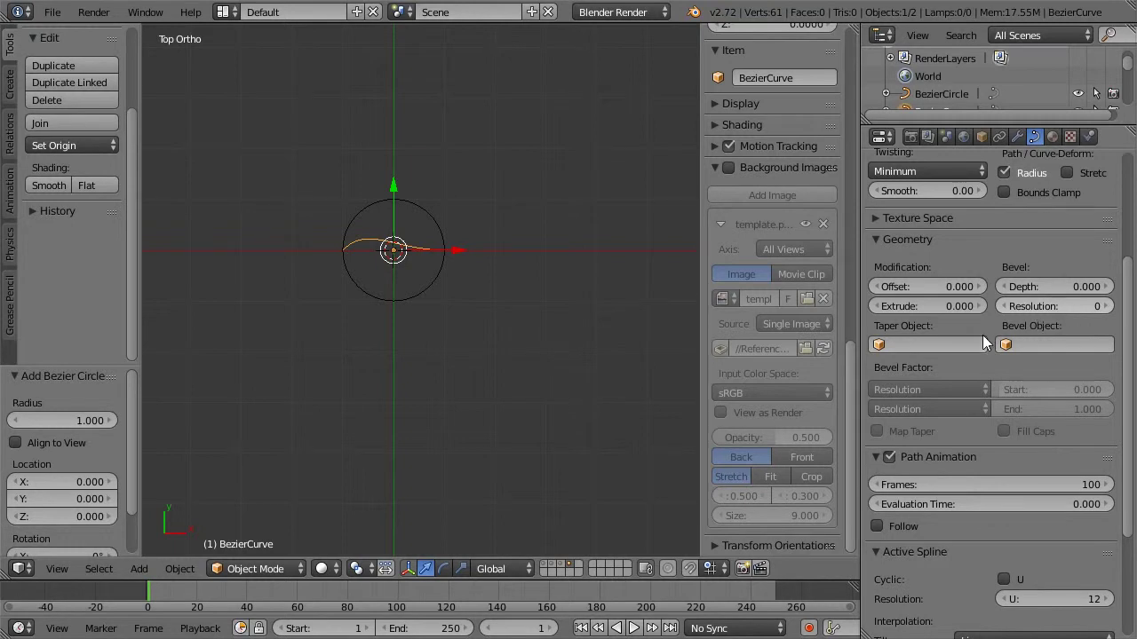
left_click(1034, 345)
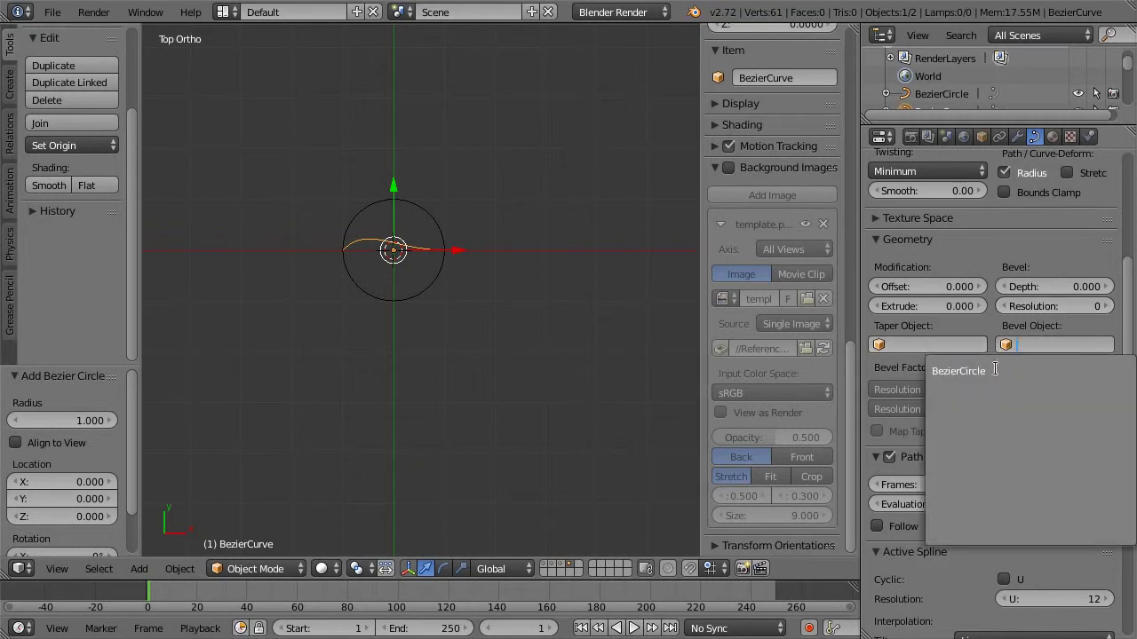
left_click(957, 371)
left_click(947, 345)
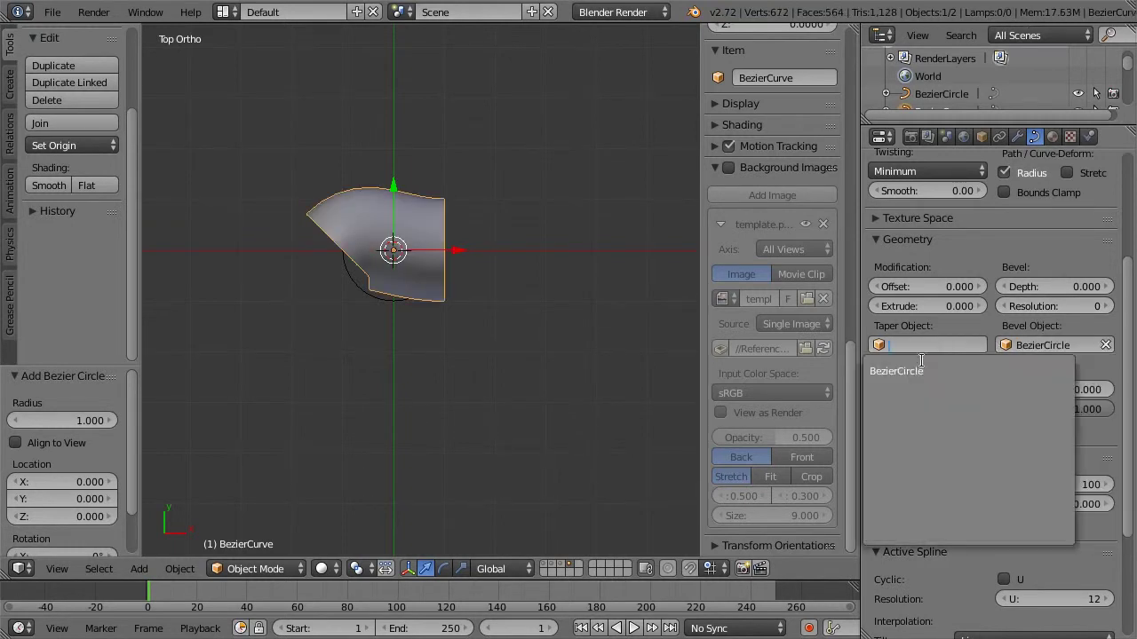
left_click(947, 369)
scroll(408, 204, "up", 4)
middle_click_drag(409, 205, 353, 160)
key("KP_Decimal")
scroll(353, 162, "up", 4)
scroll(354, 162, "down", 3)
middle_click_drag(421, 213, 419, 238)
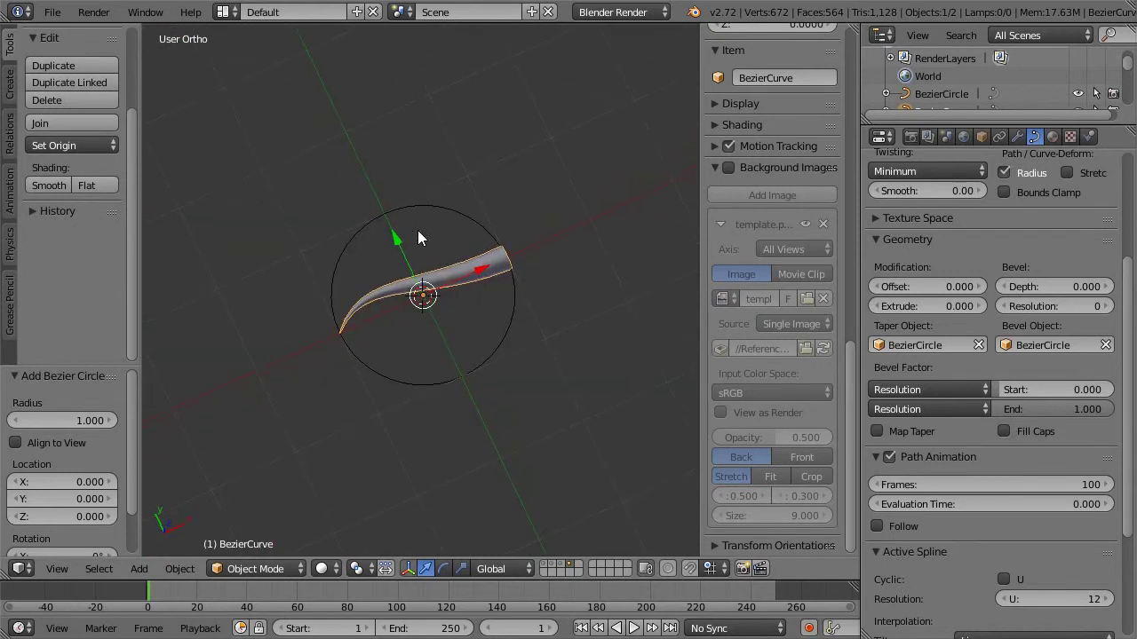
Step: Try moving the Bezier circle's control point on the positive Y side outward to thicken the tapered curve
right_click(437, 208)
key("Tab")
right_click(392, 206)
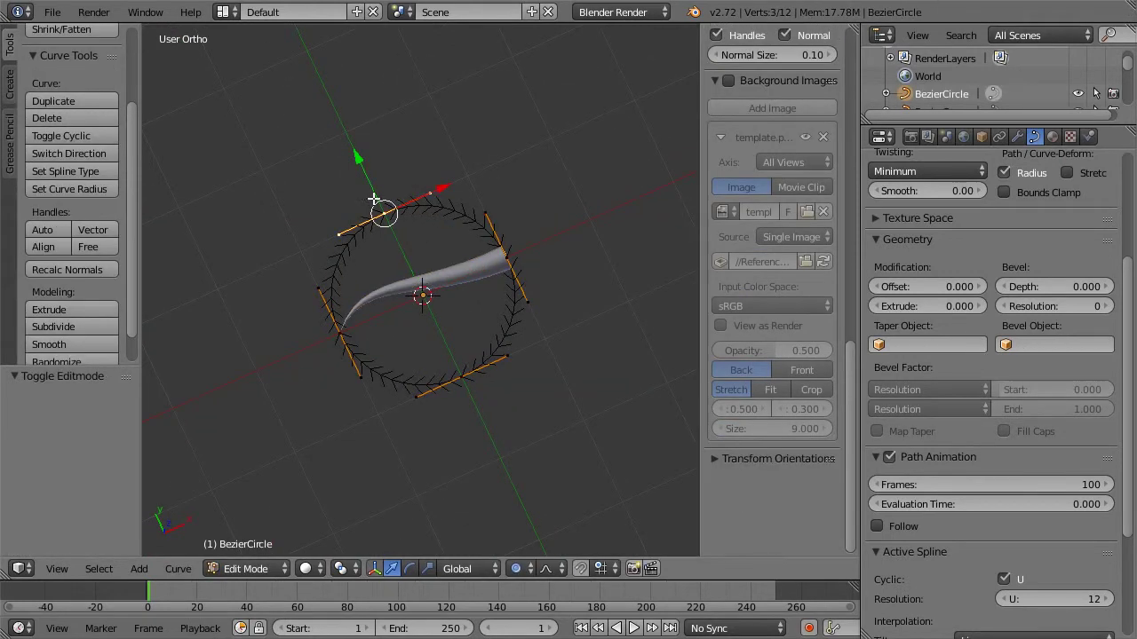
key("g")
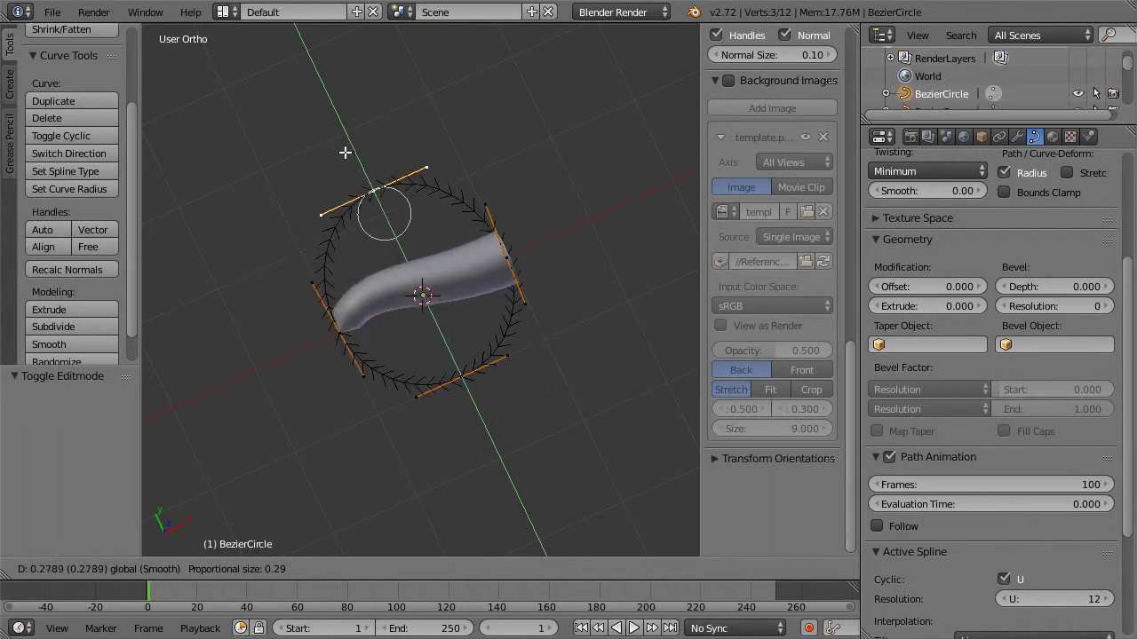
left_click(353, 159)
key("Tab")
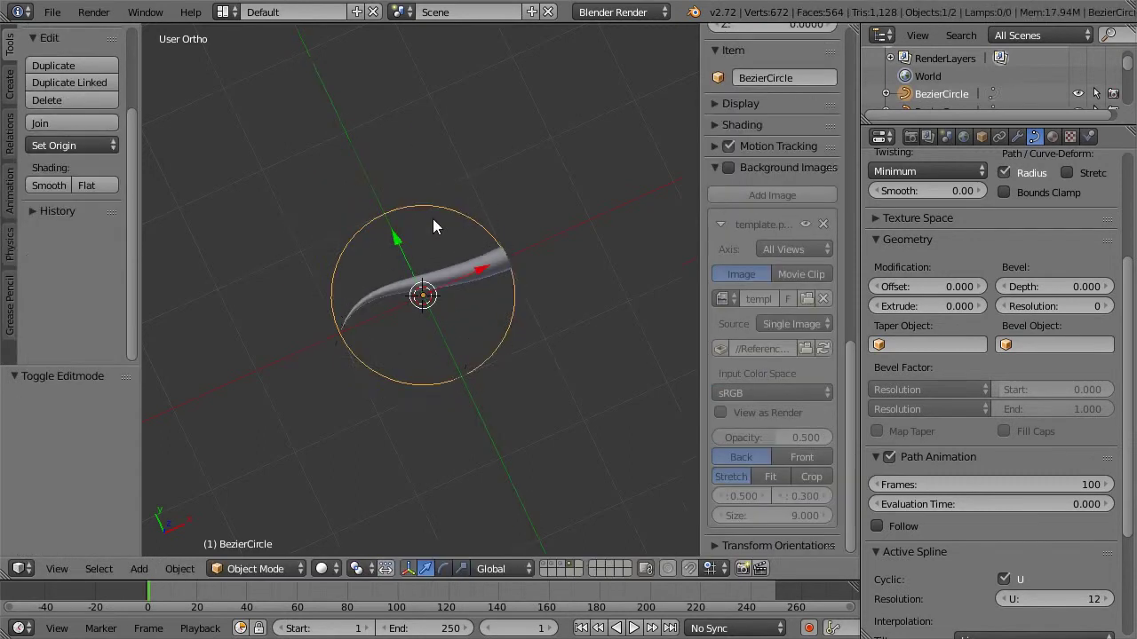
Step: Duplicate the tapered curve 1.600 along Y in the top view and move the copy to the third layer
middle_click_drag(464, 259, 469, 284)
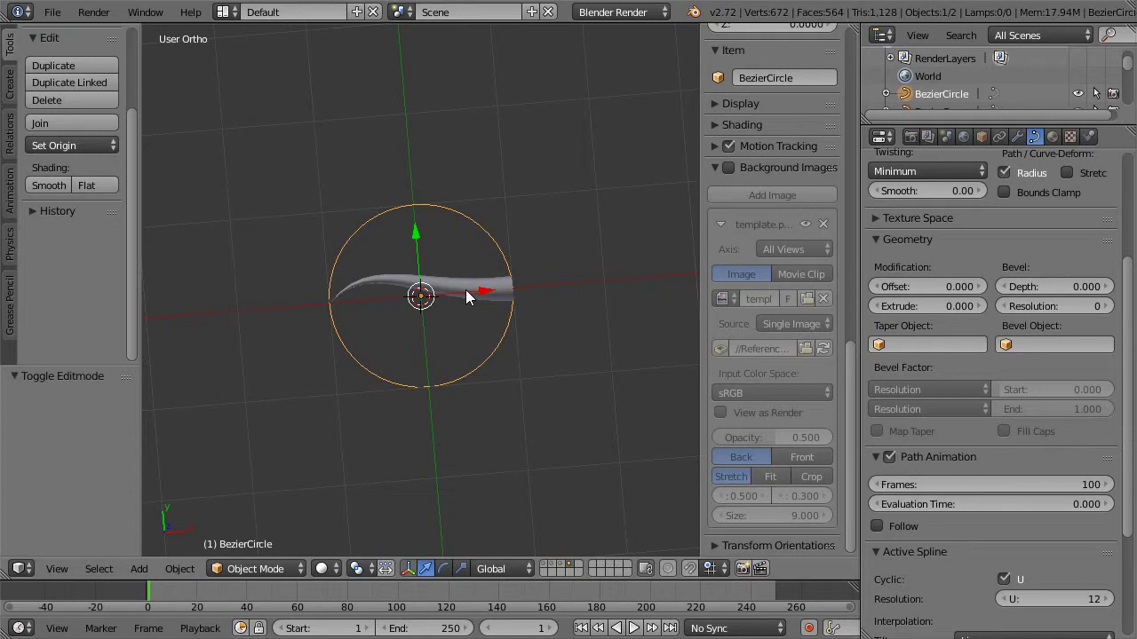
right_click(458, 281)
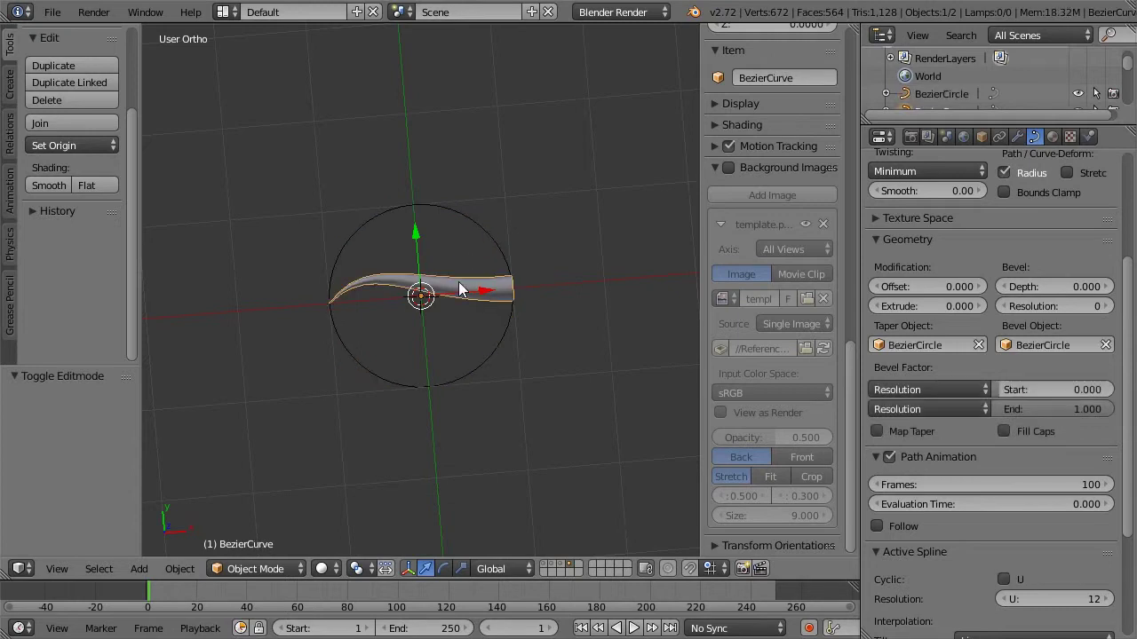
key("KP_1")
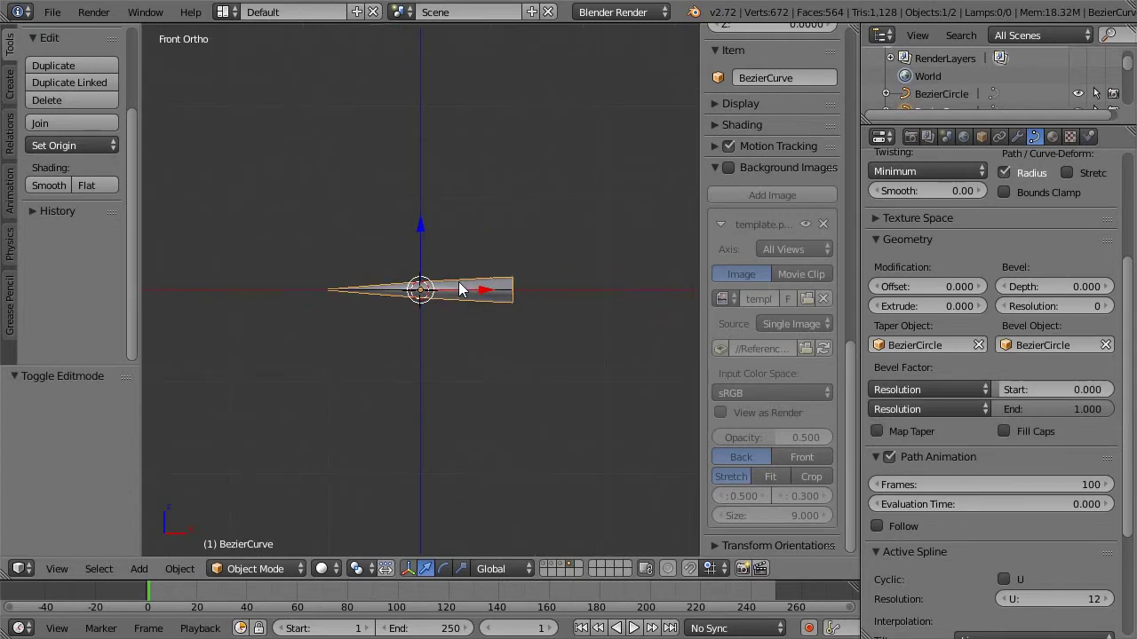
key("KP_7")
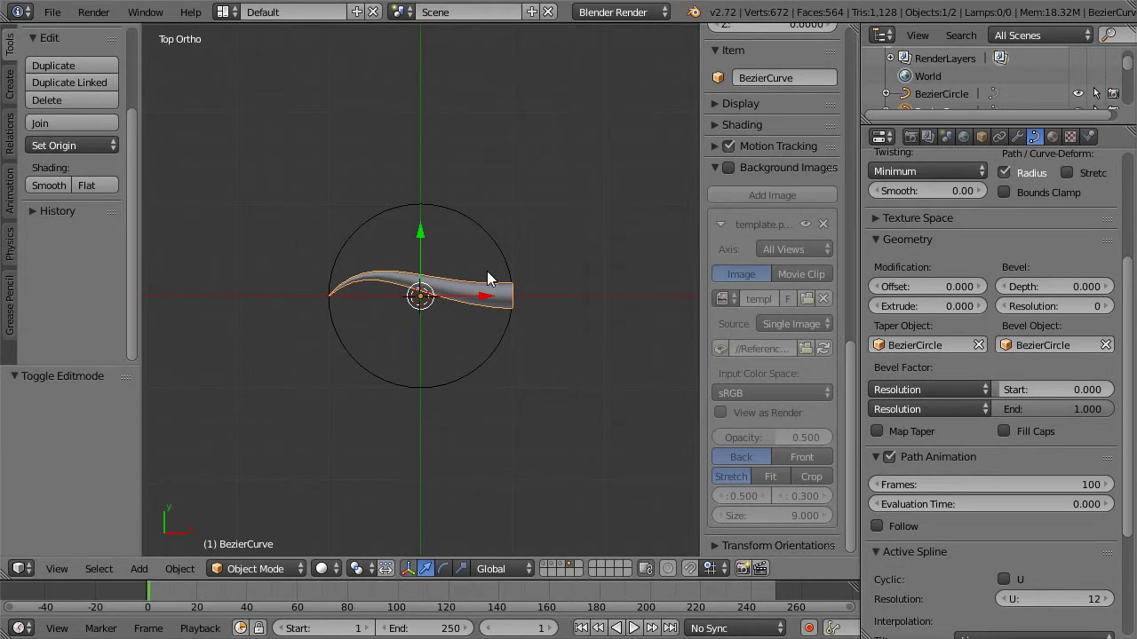
key("shift+d")
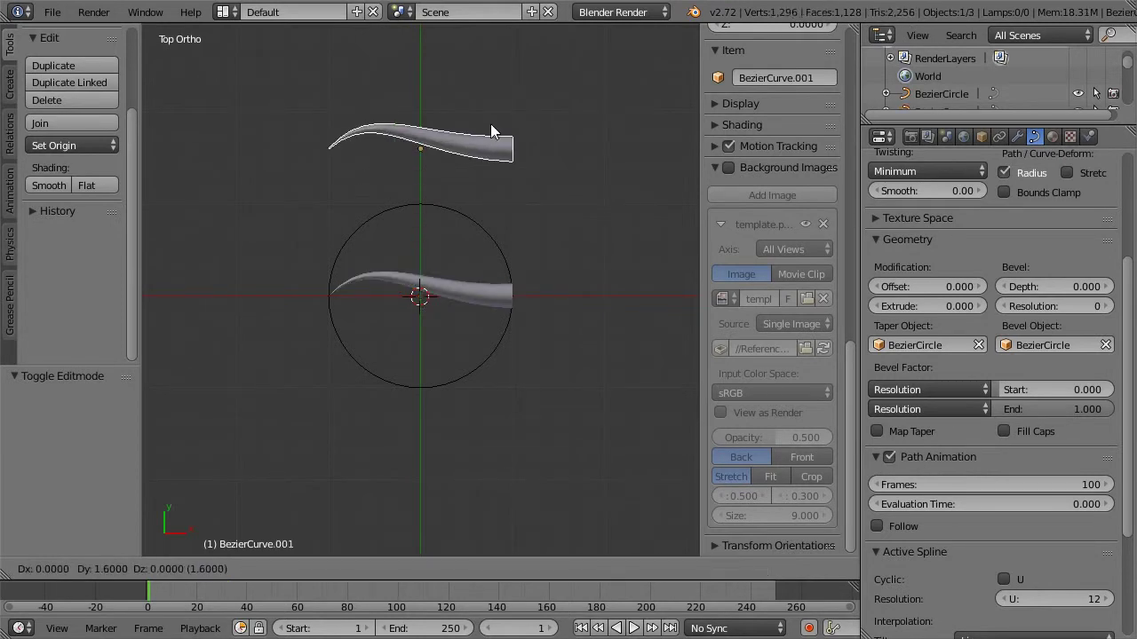
left_click(490, 124)
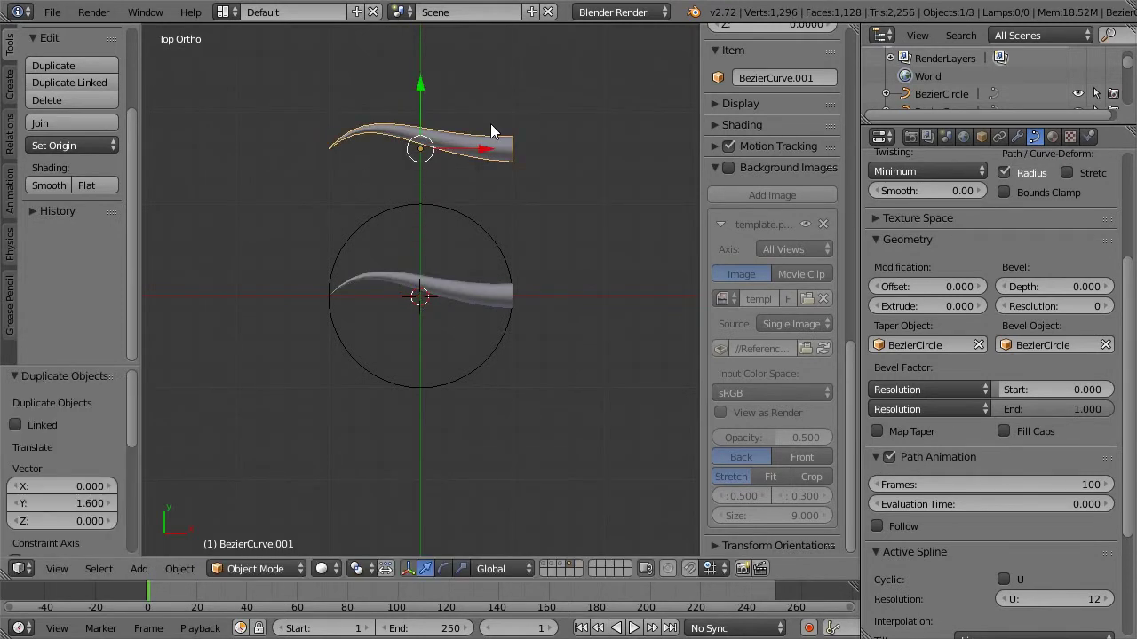
key("m")
left_click(656, 158)
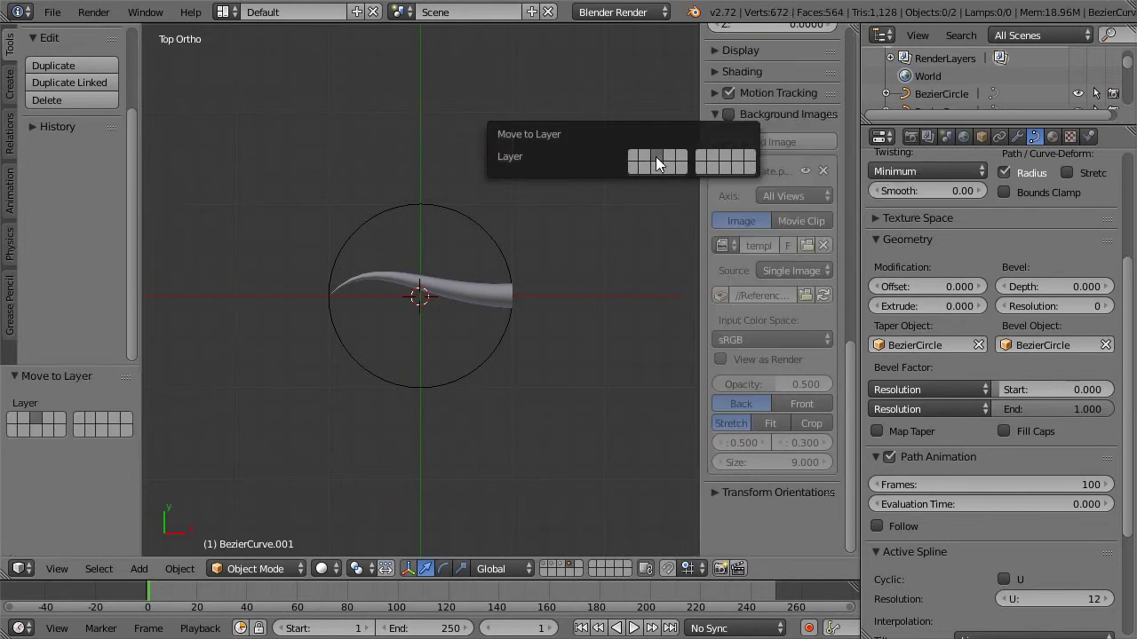
Step: Show the layers holding the eyes and the copied curve, and open the eyelid shell for mesh editing
left_click(560, 571)
left_click(550, 565, "shift")
scroll(470, 368, "down", 2)
right_click(461, 364)
key("Tab")
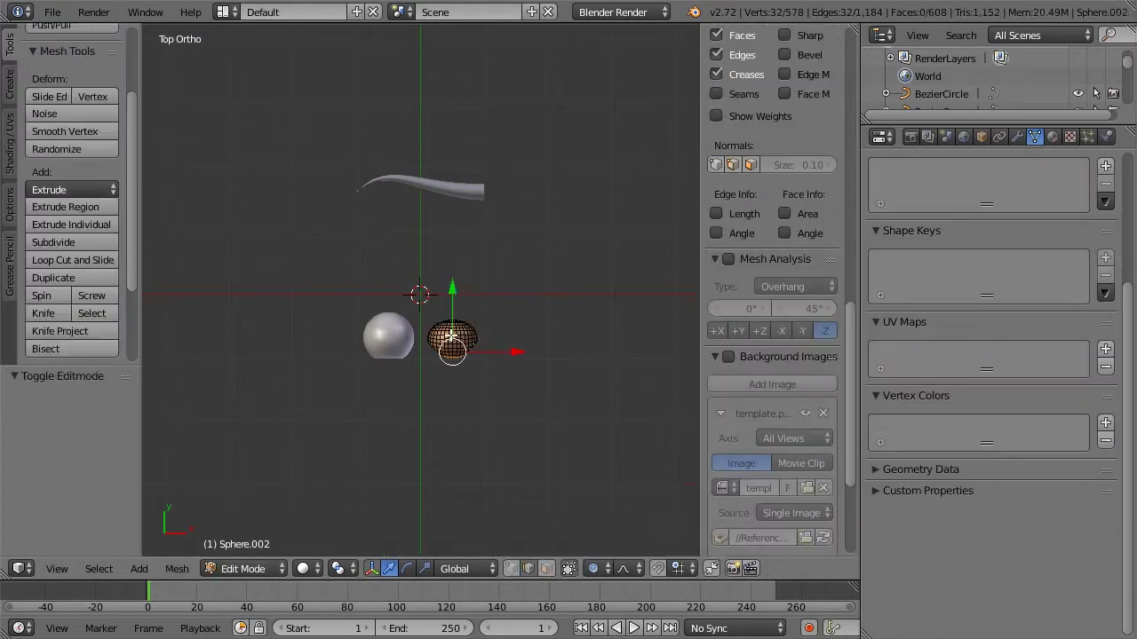
Step: Try to select the rear tip of the eyelid shell in the top wireframe view
scroll(479, 330, "up", 7)
middle_click_drag(544, 392, 579, 449)
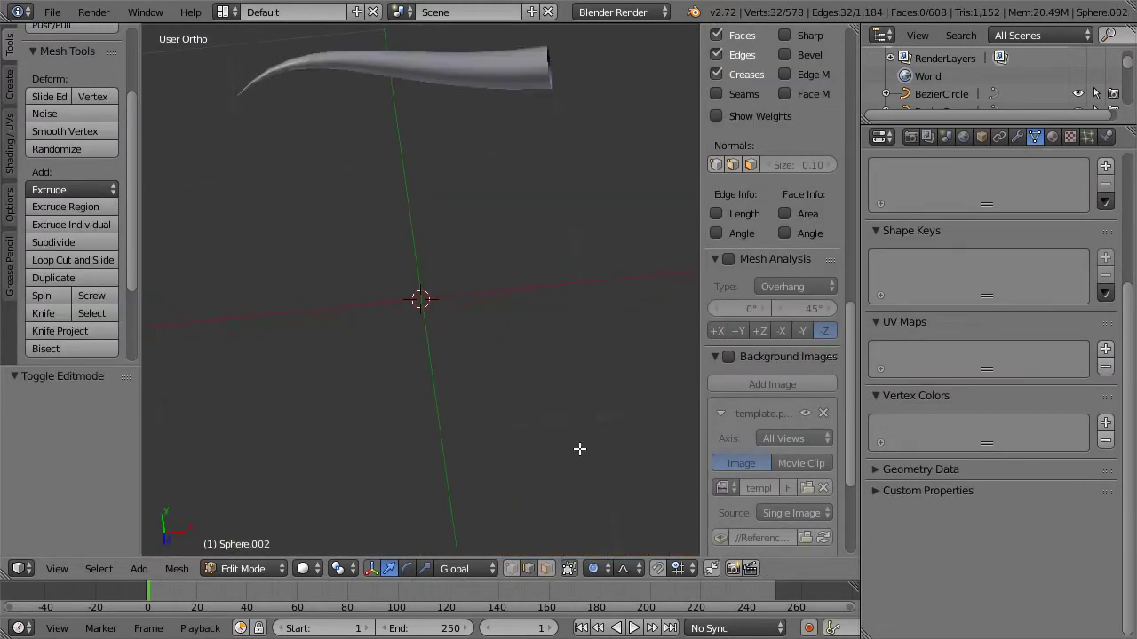
key("KP_7")
scroll(581, 449, "up", 2)
key("z")
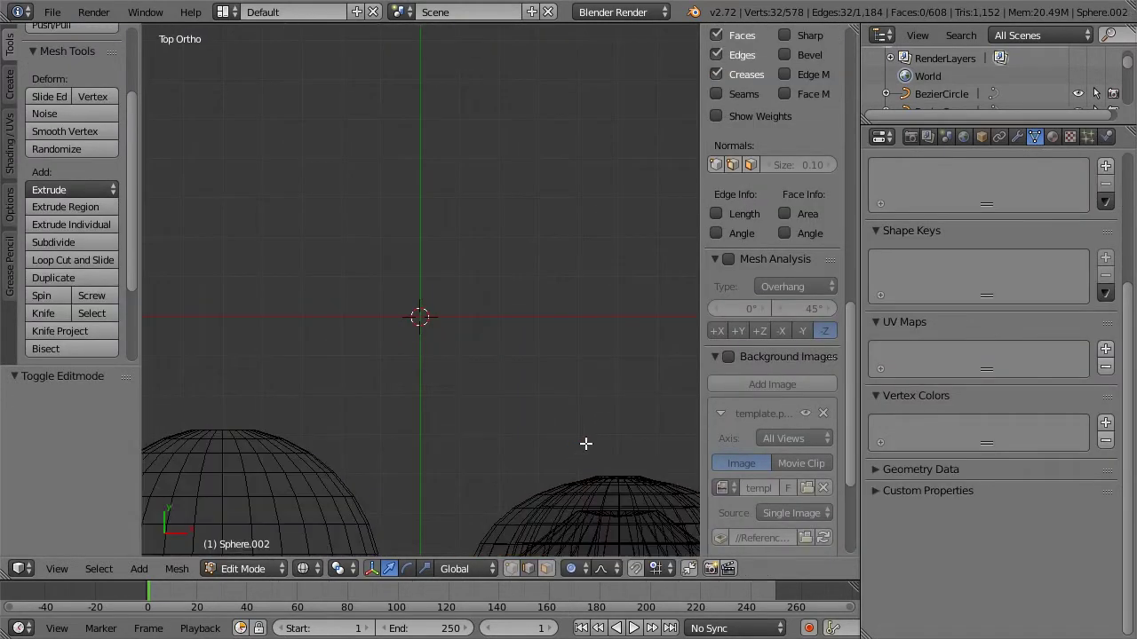
middle_click_drag(585, 434, 512, 381, "shift")
scroll(513, 381, "up", 2)
key("z")
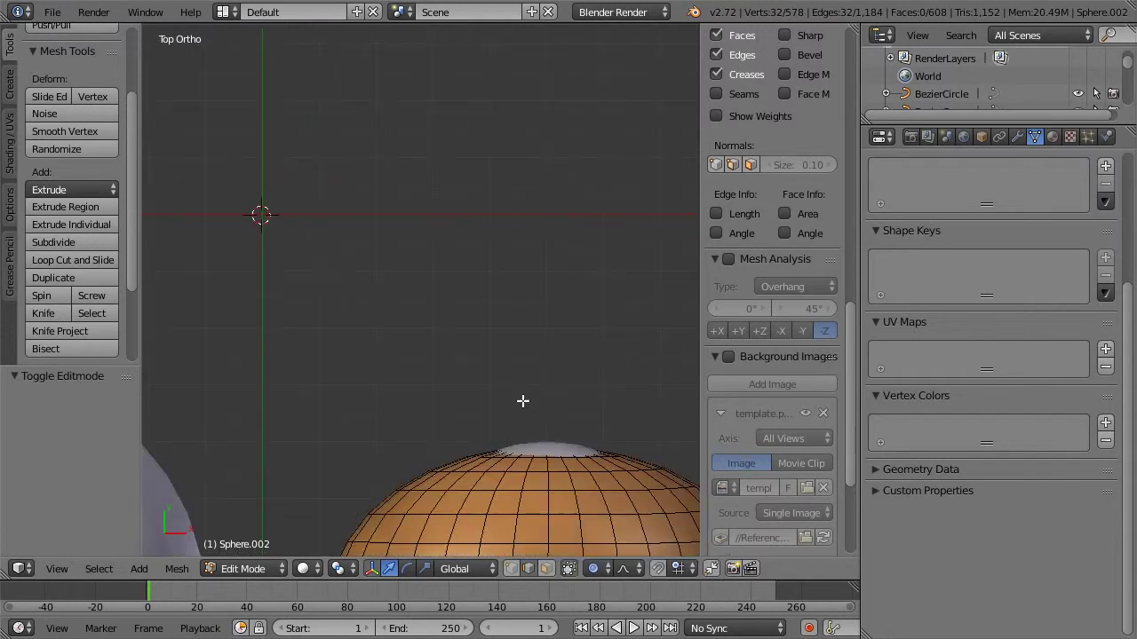
key("z")
right_click(547, 439)
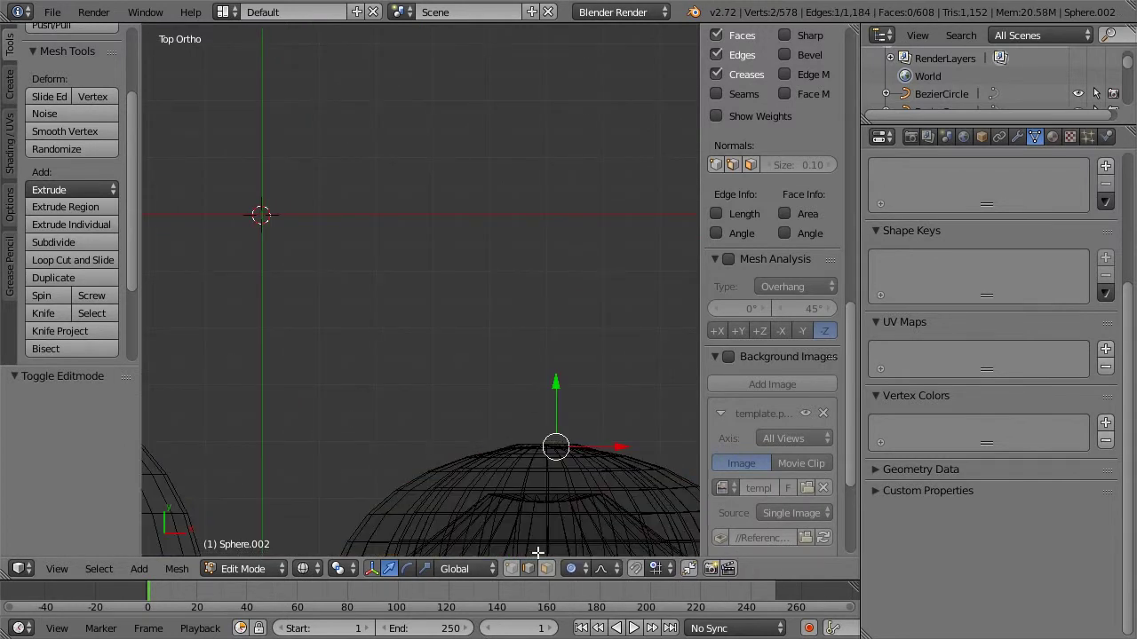
left_click(548, 572)
key("a")
key("z")
Step: Select the single pole vertex at the back of the eyelid shell in vertex select mode
mouse_move(548, 381)
middle_mouse_down()
mouse_move(400, 363)
mouse_move(397, 326)
middle_mouse_up()
key("KP_Decimal")
scroll(426, 318, "down", 3)
middle_click_drag(495, 269, 447, 235)
scroll(465, 254, "up", 4)
key("z")
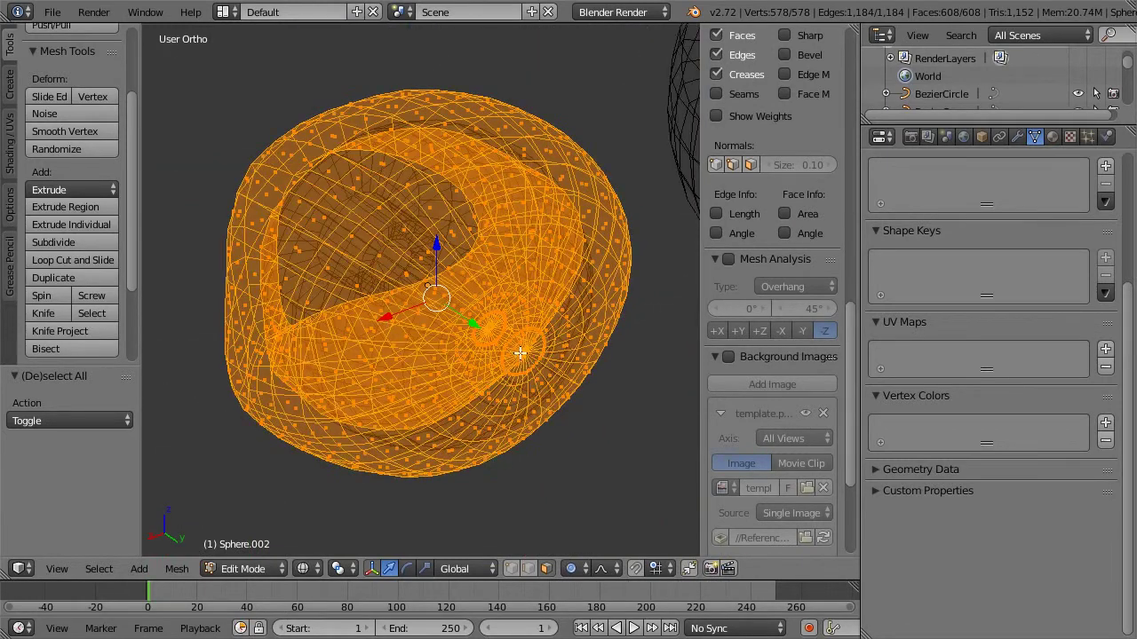
right_click(532, 361)
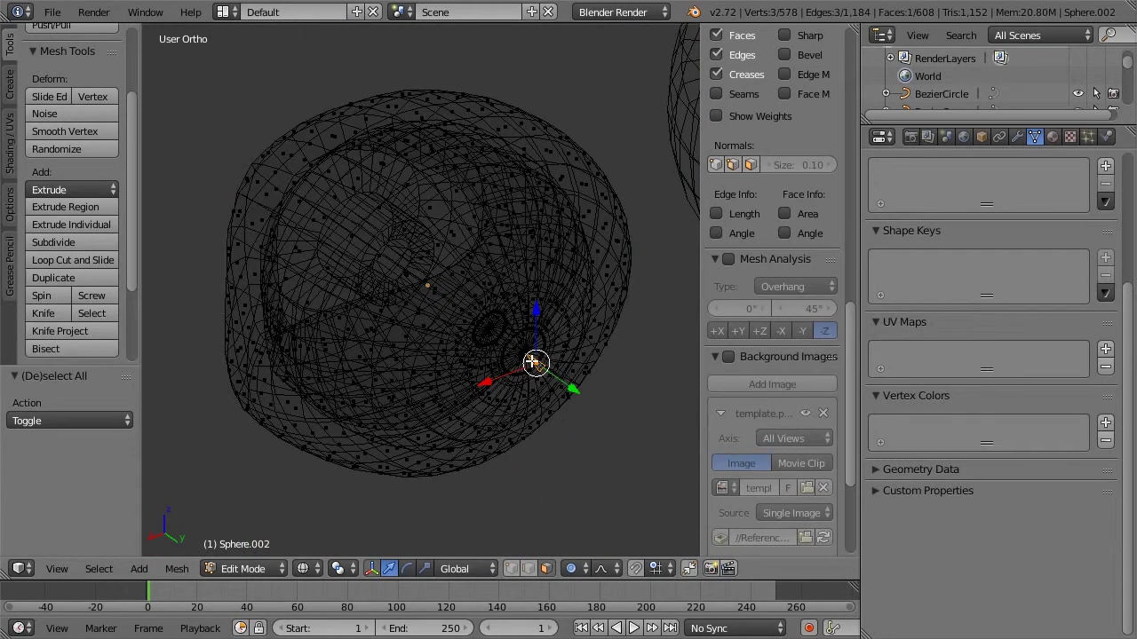
left_click(511, 572)
right_click(524, 355)
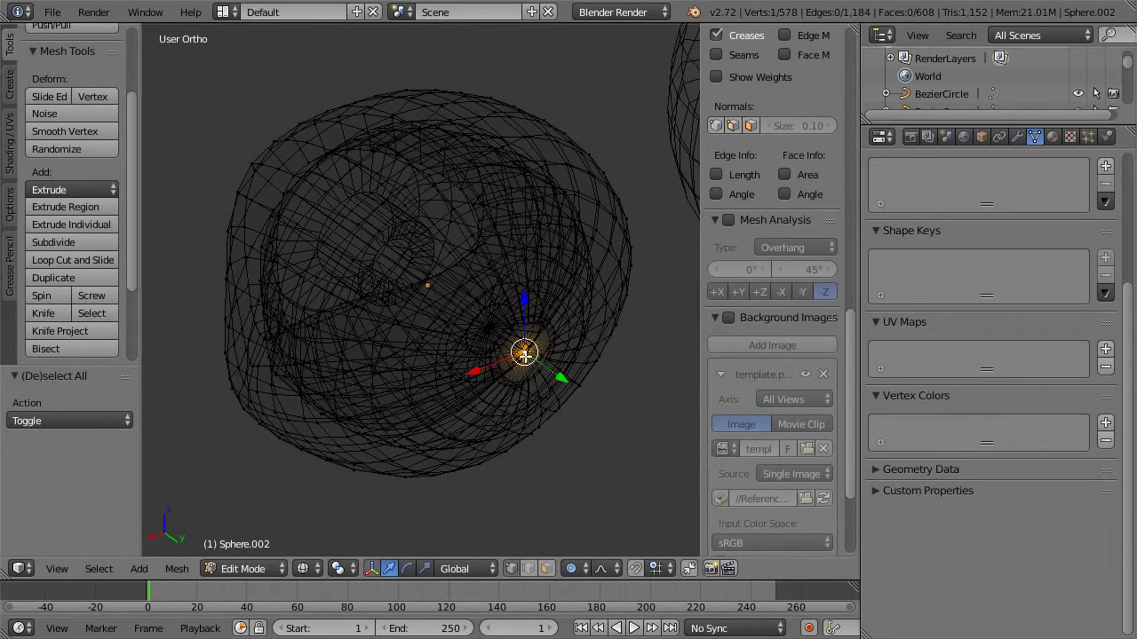
Step: Pull the rear pole vertex about 0.04 along Y with smooth proportional editing and finish editing the eyelid shell
key("z")
key("g")
key("y")
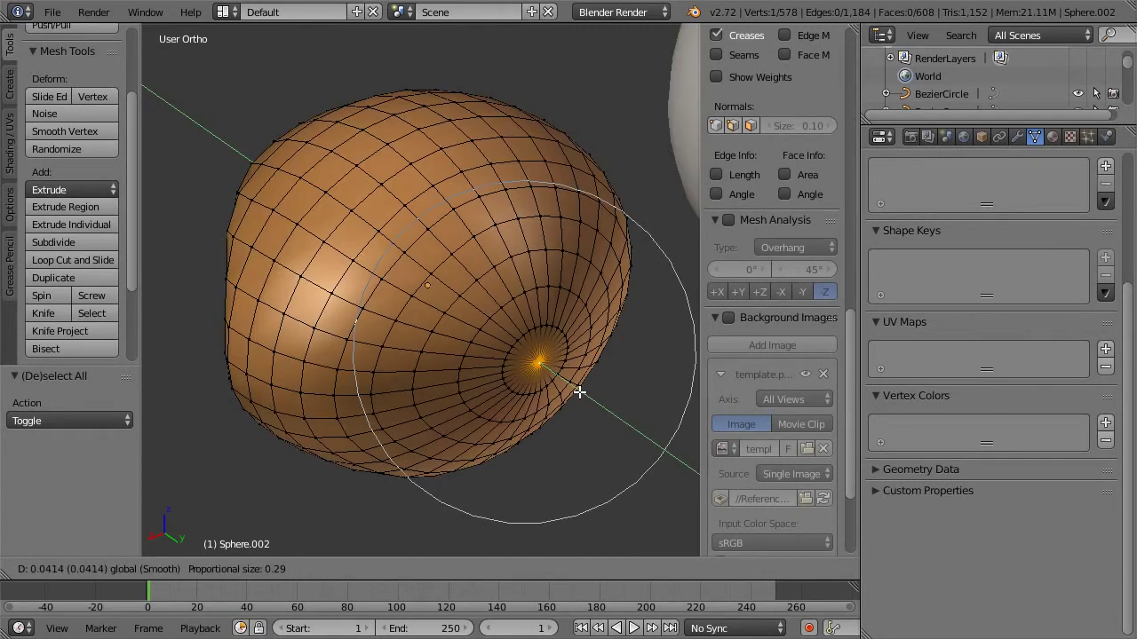
left_click(586, 397)
key("z")
key("Tab")
scroll(572, 383, "down", 3)
scroll(462, 332, "down", 4)
key("z")
mouse_move(447, 261)
middle_mouse_down("alt")
mouse_move(484, 238)
mouse_move(560, 259)
mouse_move(599, 308)
middle_mouse_up("alt")
scroll(591, 308, "down", 3)
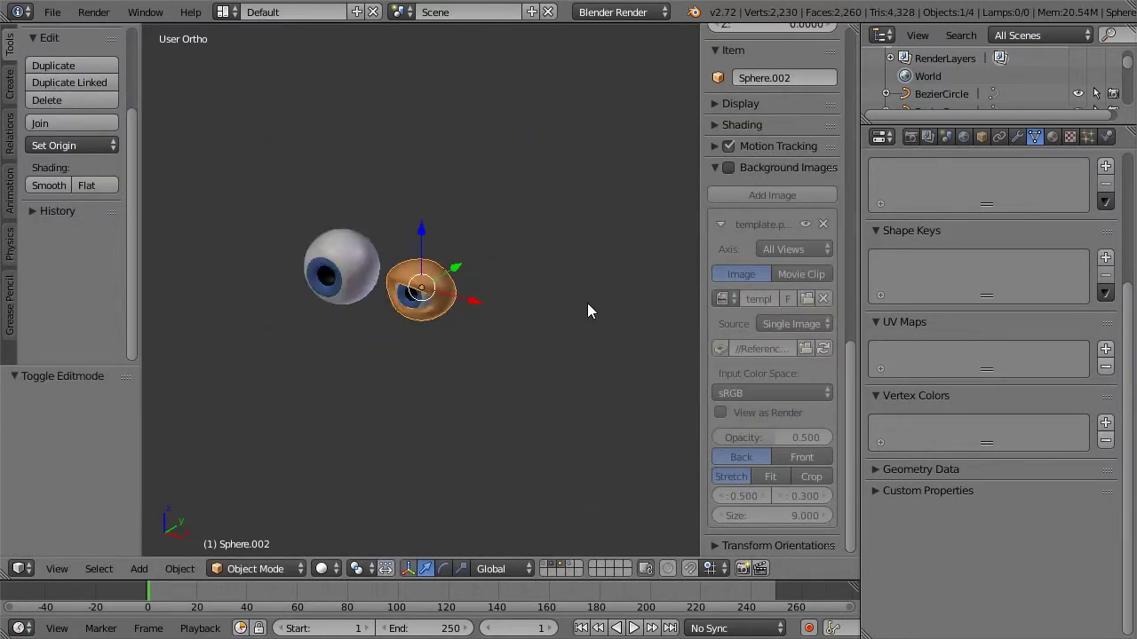
Step: Return to the layer with the original tapered curve and assign the existing skin material to that curve
left_click(570, 567)
middle_click_drag(547, 412, 467, 262)
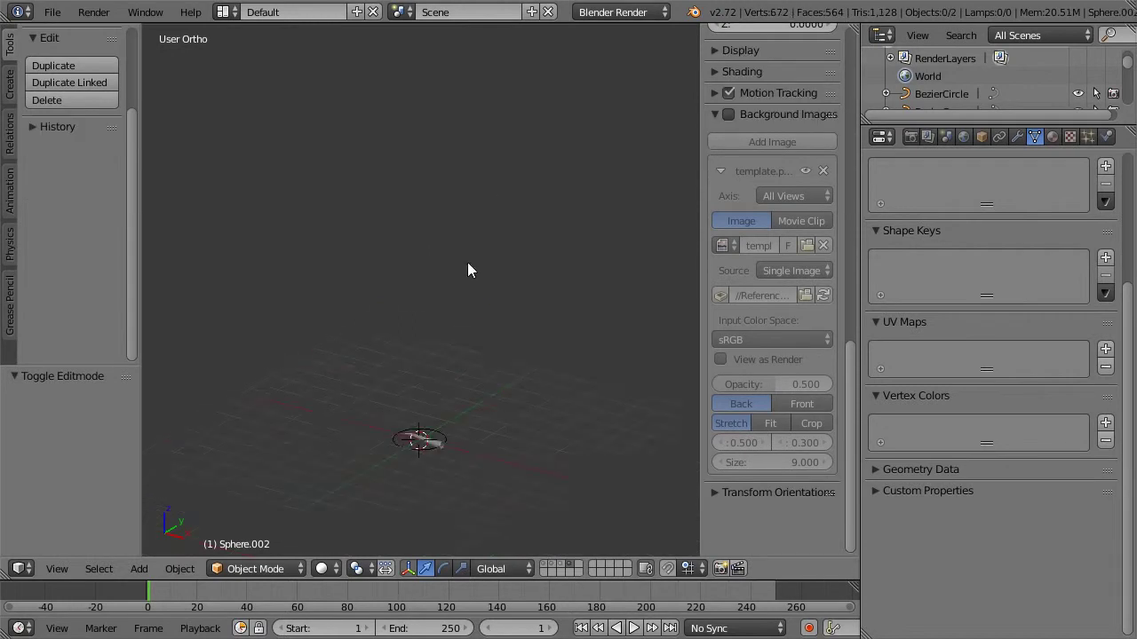
right_click(426, 441)
right_click(432, 444)
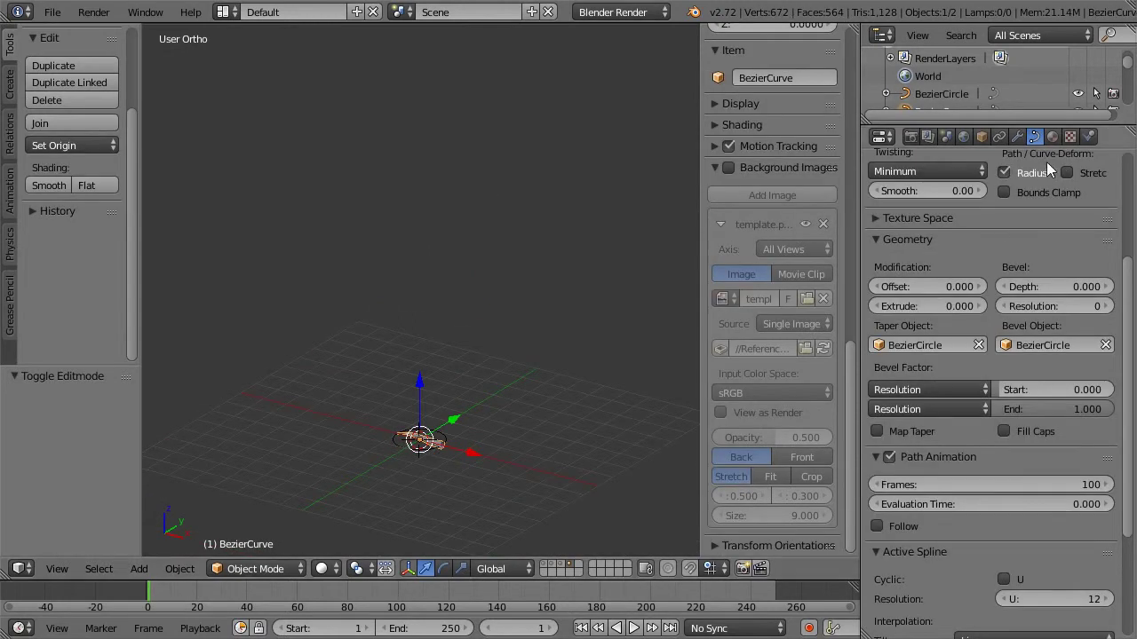
left_click(1052, 136)
left_click(879, 219)
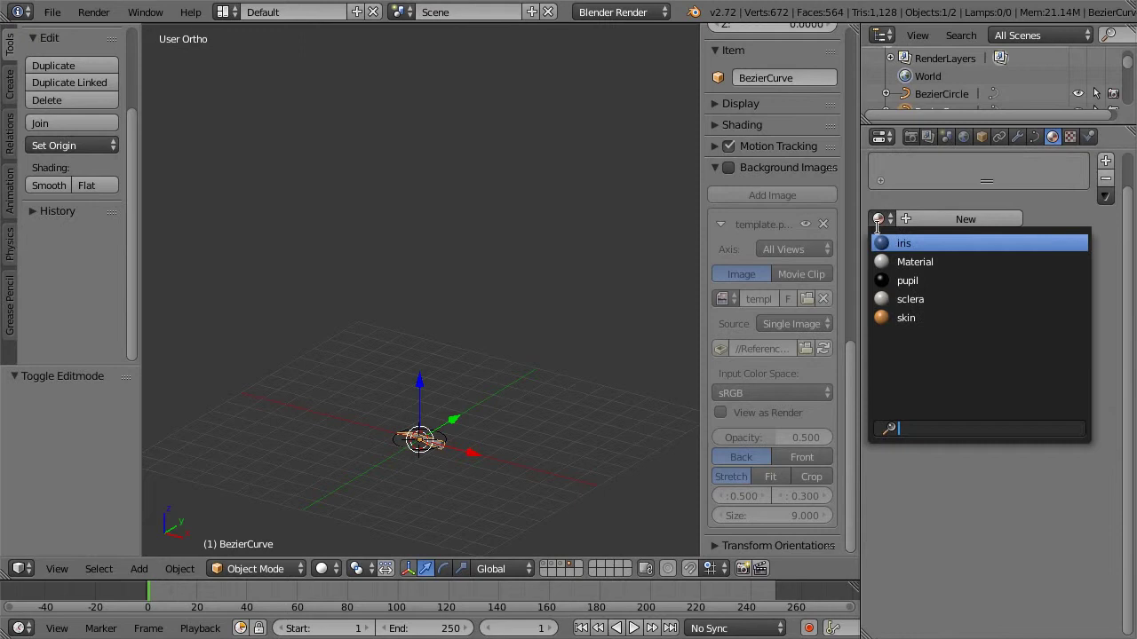
left_click(899, 317)
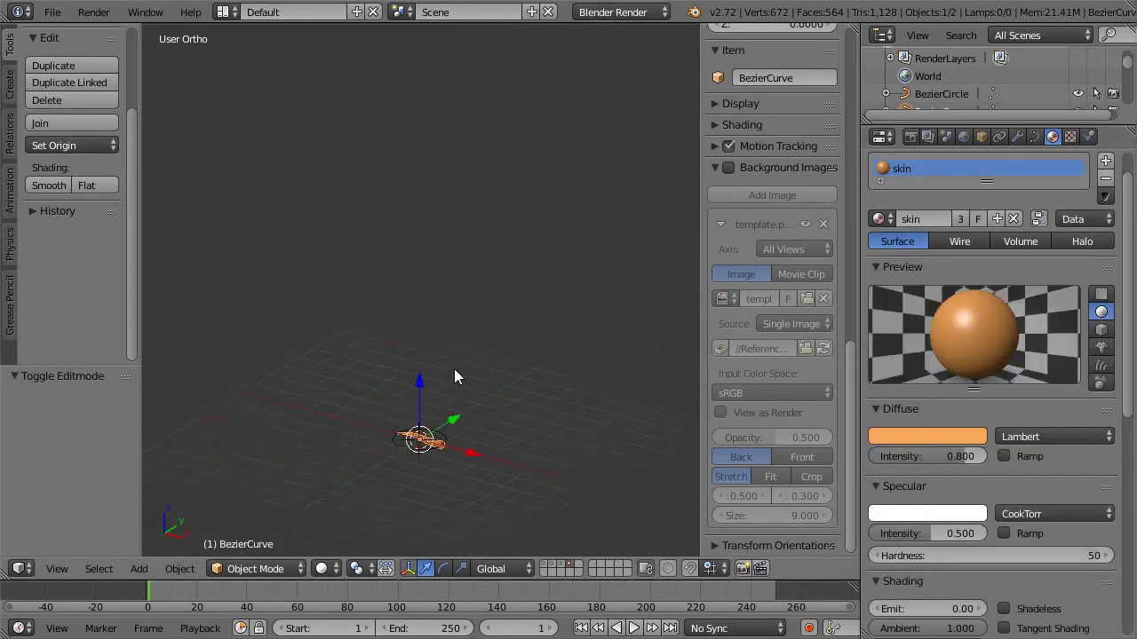
middle_click_drag(454, 377, 475, 322)
left_click(562, 565)
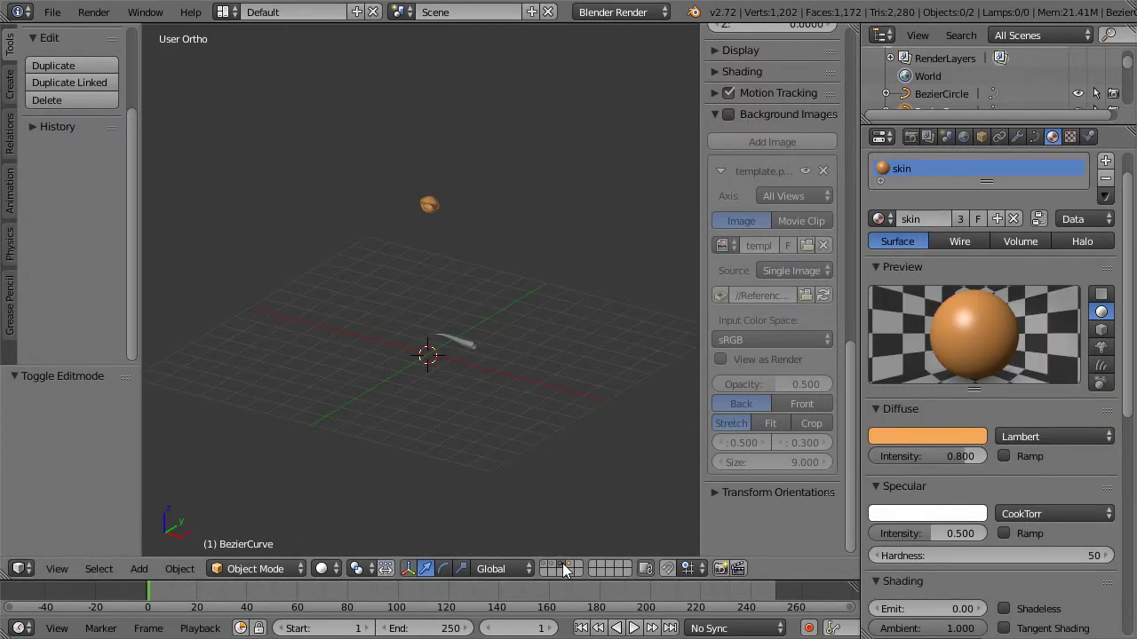
left_click(568, 568)
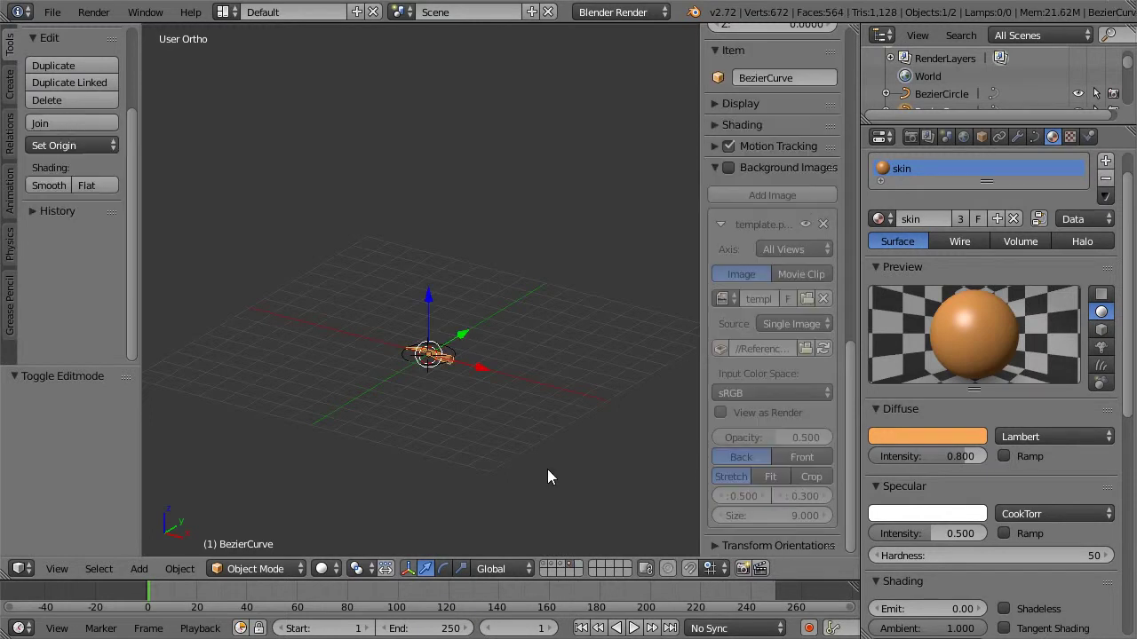
Step: Return to the eyelid layer and assign the existing skin material to the tapered curve copy there
left_click(560, 569)
right_click(471, 345)
left_click(880, 218)
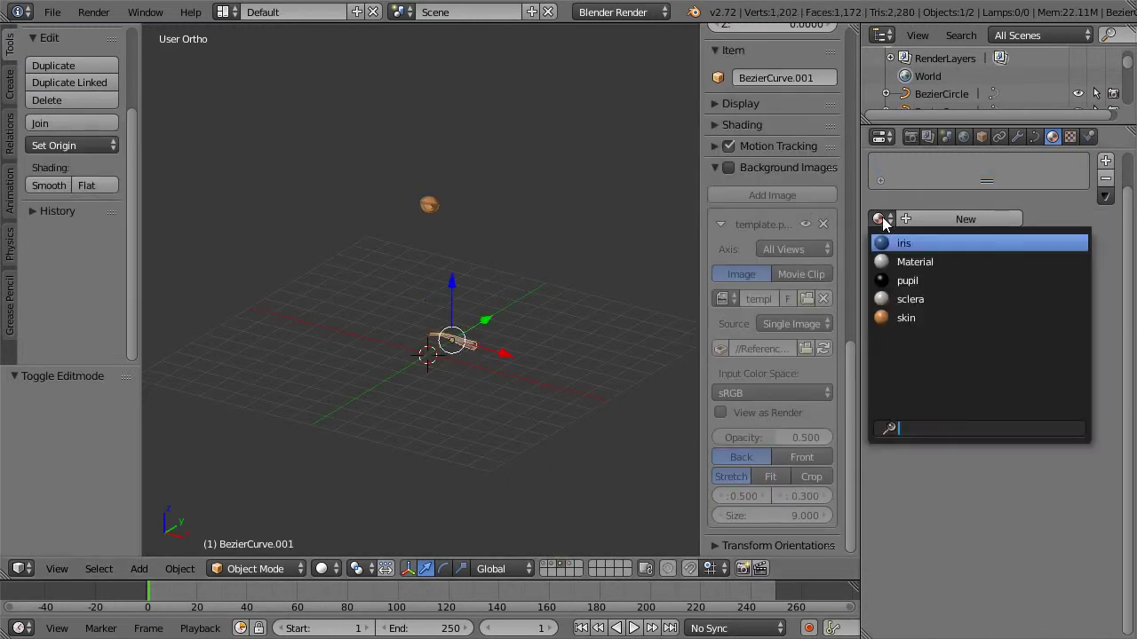
left_click(906, 318)
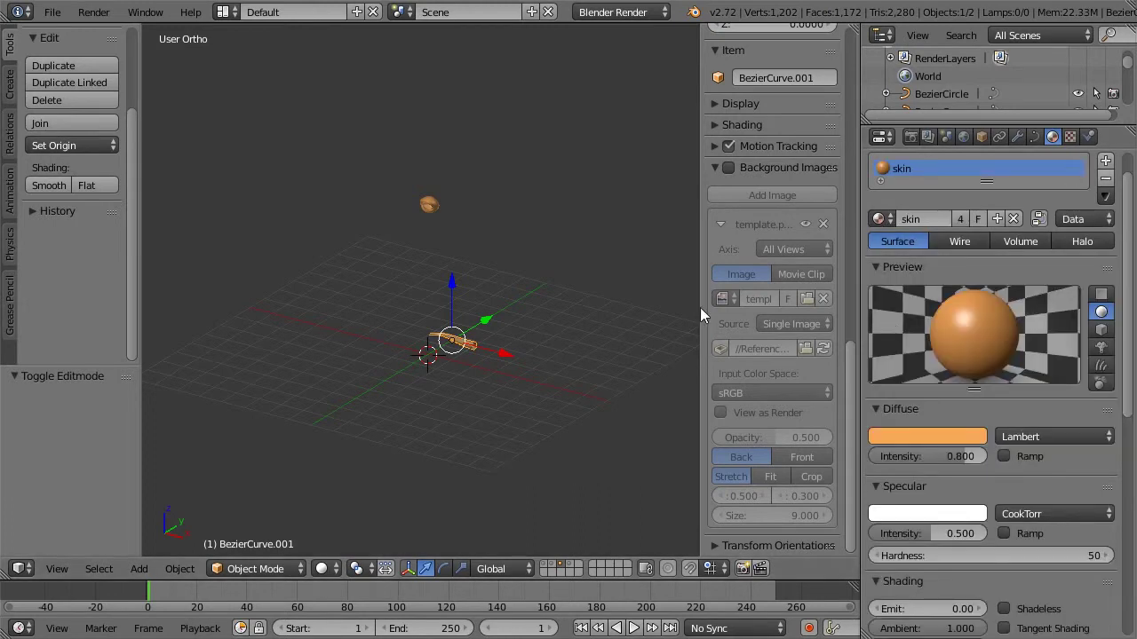
Step: In front view, rotate the tapered curve 90° and move it 1 along X and 5 along Z, below the eyelid shell
key("KP_3")
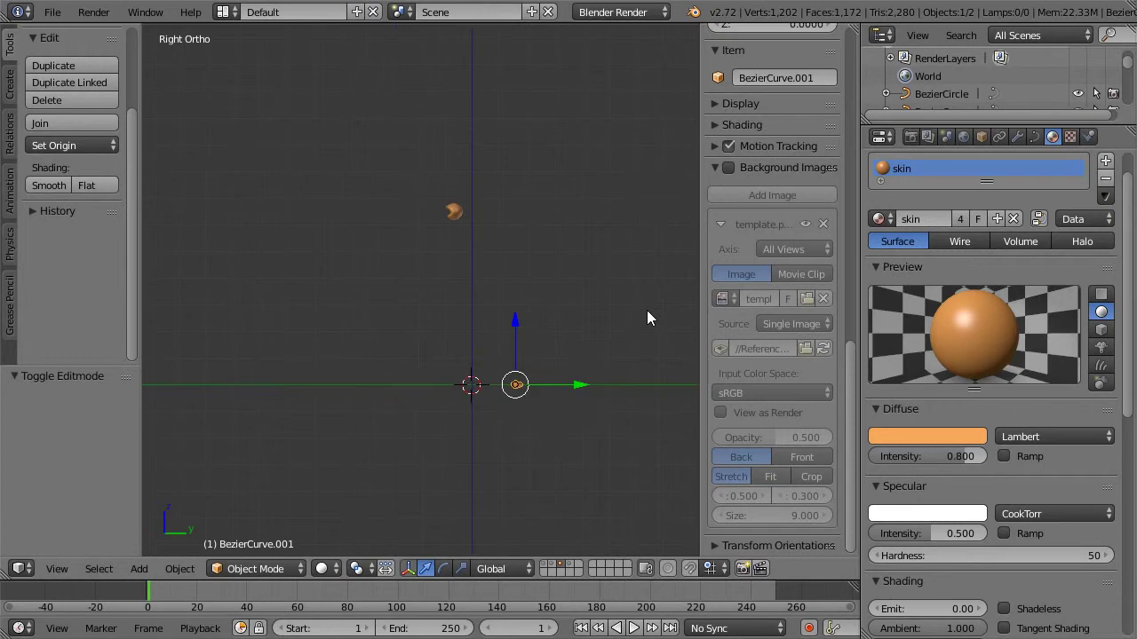
key("KP_1")
key("r")
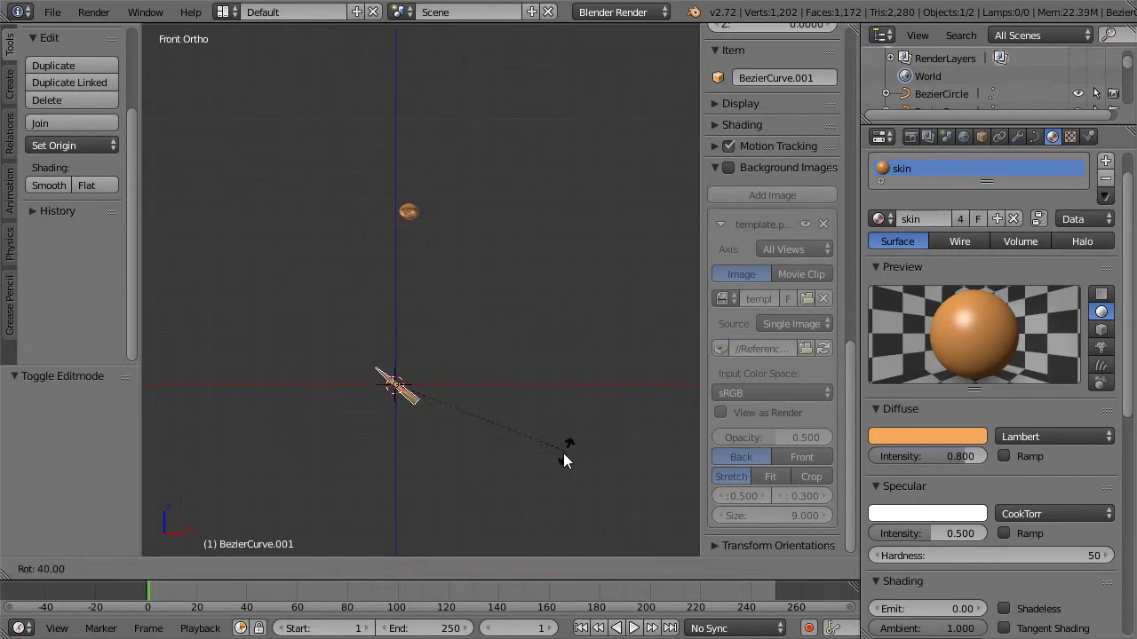
left_click(422, 484)
key("g")
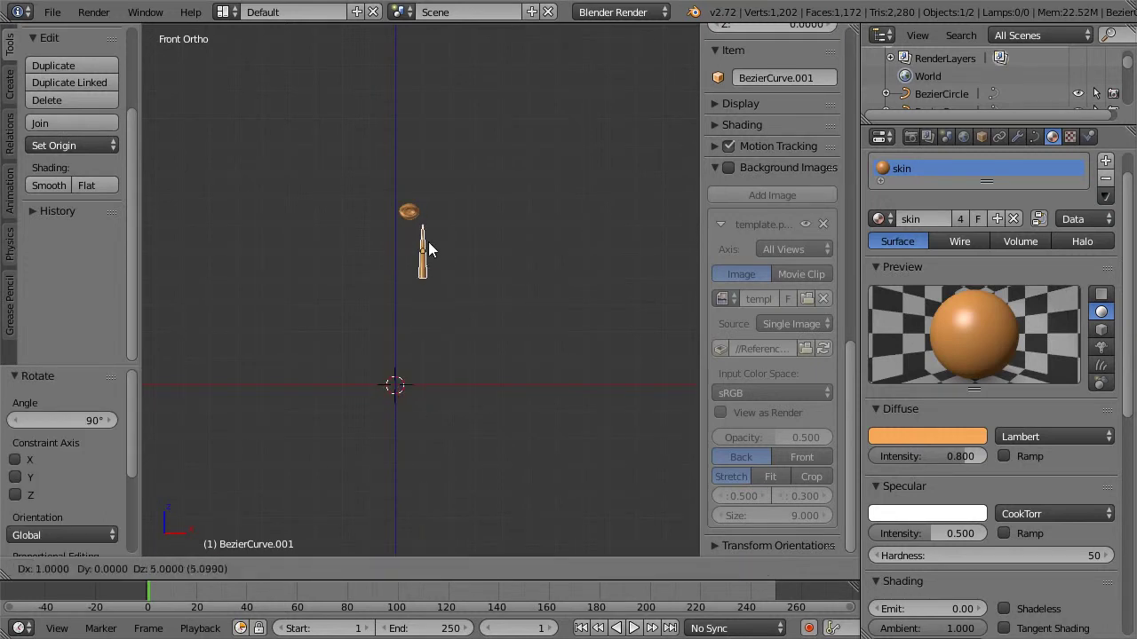
left_click(426, 230)
Step: In right view, move the curve about -1.79 along Y and 0.73 along Z to bring it close behind the eyelid shell
scroll(453, 221, "up", 5)
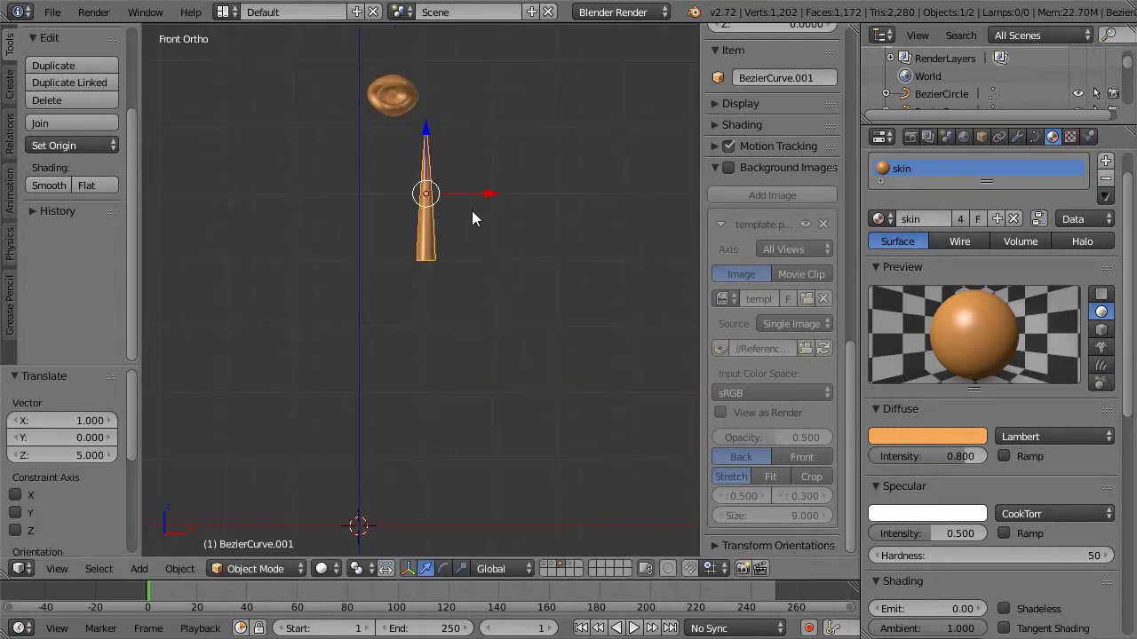
key("KP_3")
key("g")
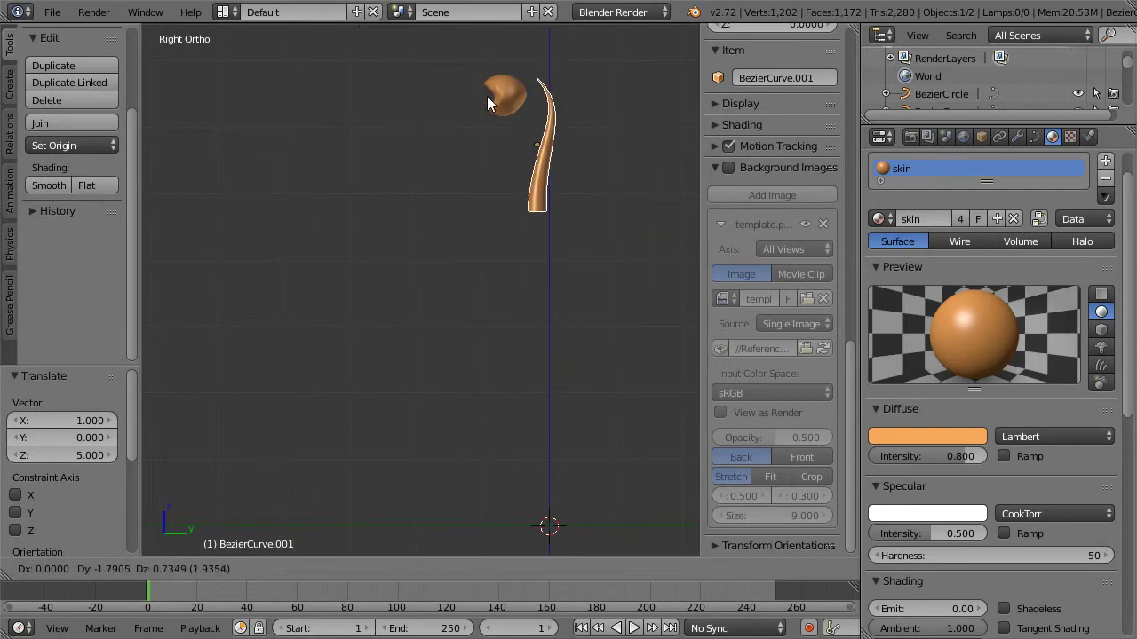
left_click(486, 96)
key("Tab")
right_click(533, 77)
key("g")
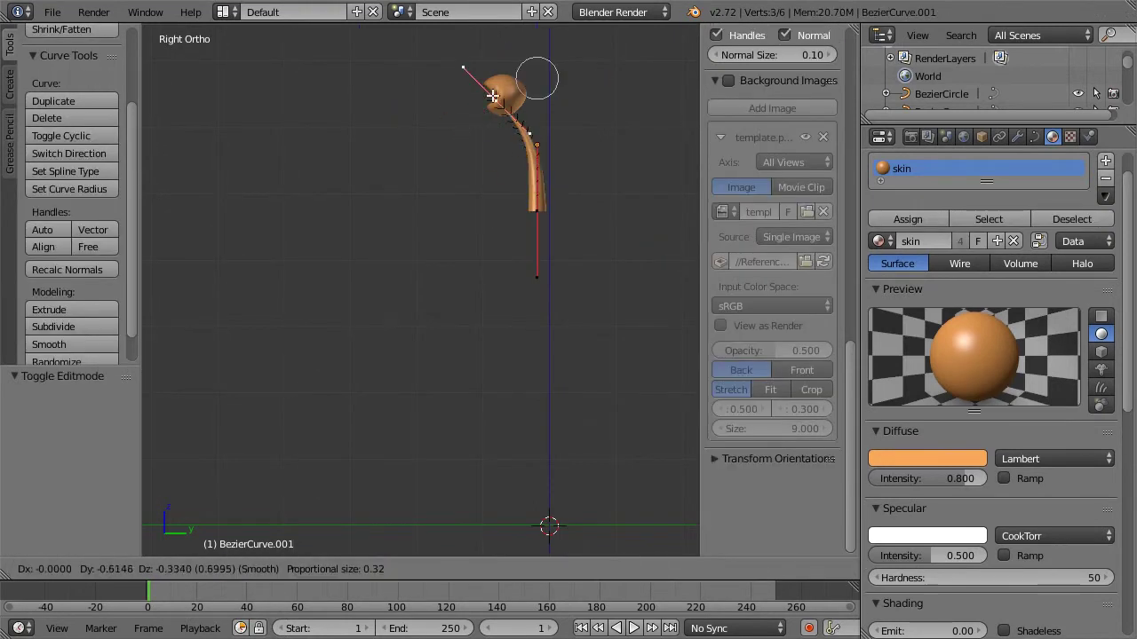
left_click(533, 87)
key("a")
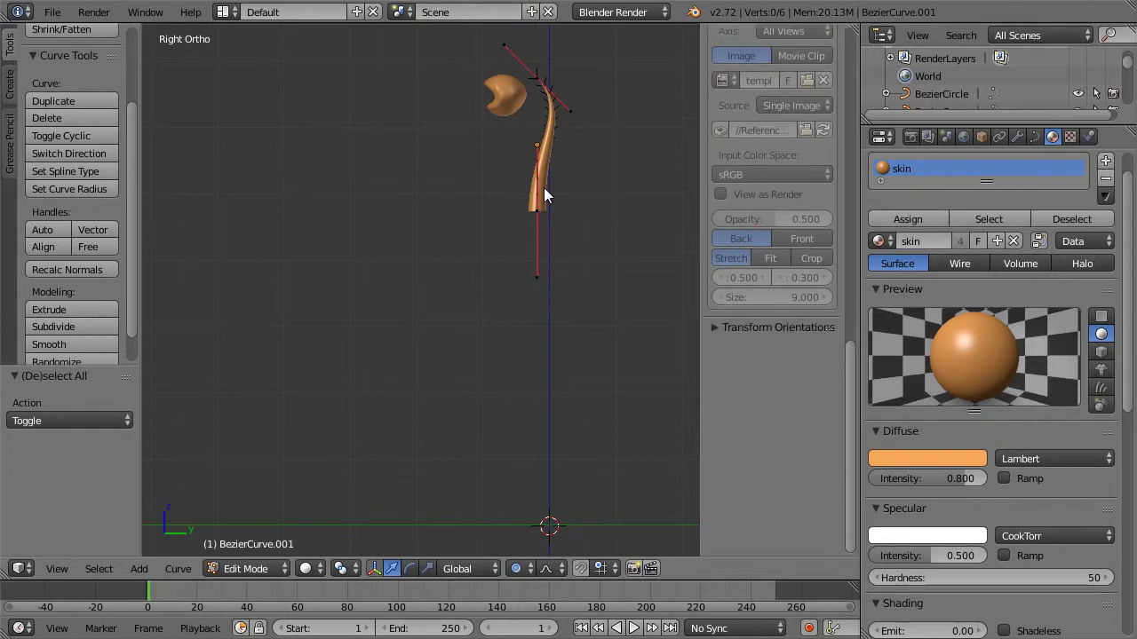
Step: Move the whole curve object about -0.321 along Y and -0.387 along Z so its tip meets the eyelid shell
key("Tab")
key("g")
left_click(520, 220)
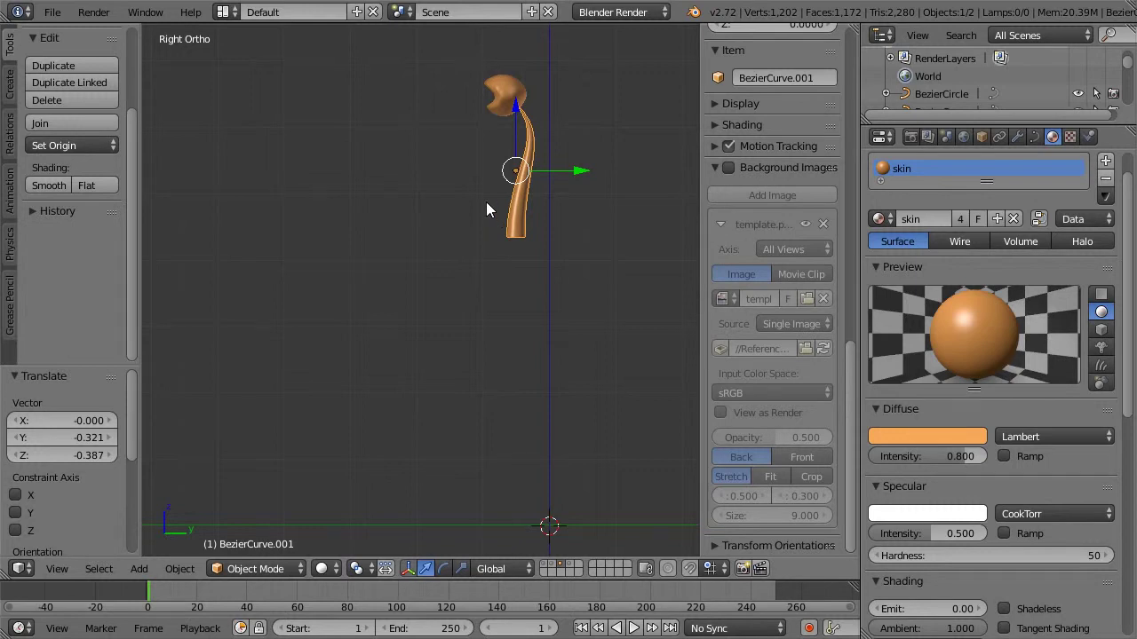
Step: Move the curve's lower control point about 0.387 along Y and 1.029 along Z, tilt it backwards, and refine its position
key("Tab")
right_click(515, 236)
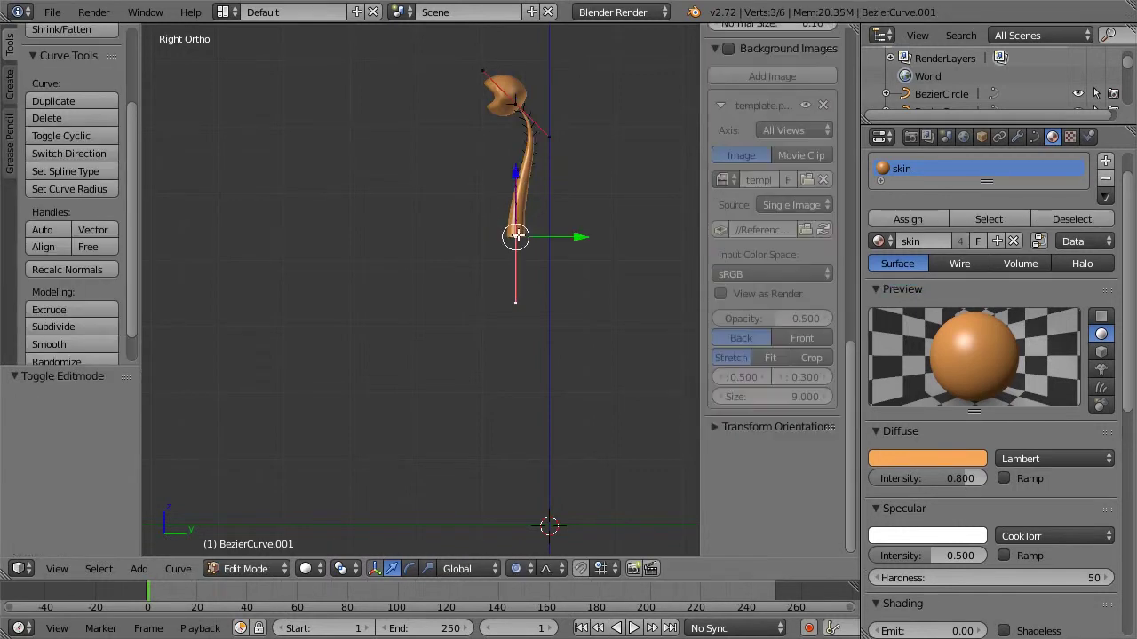
key("g")
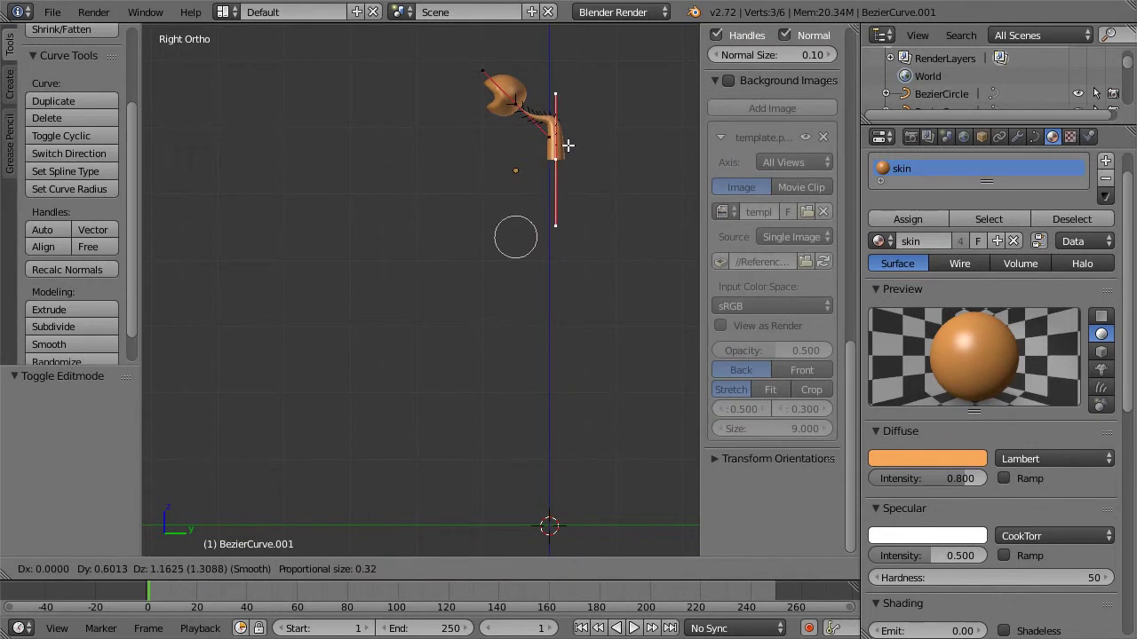
left_click(581, 139)
key("r")
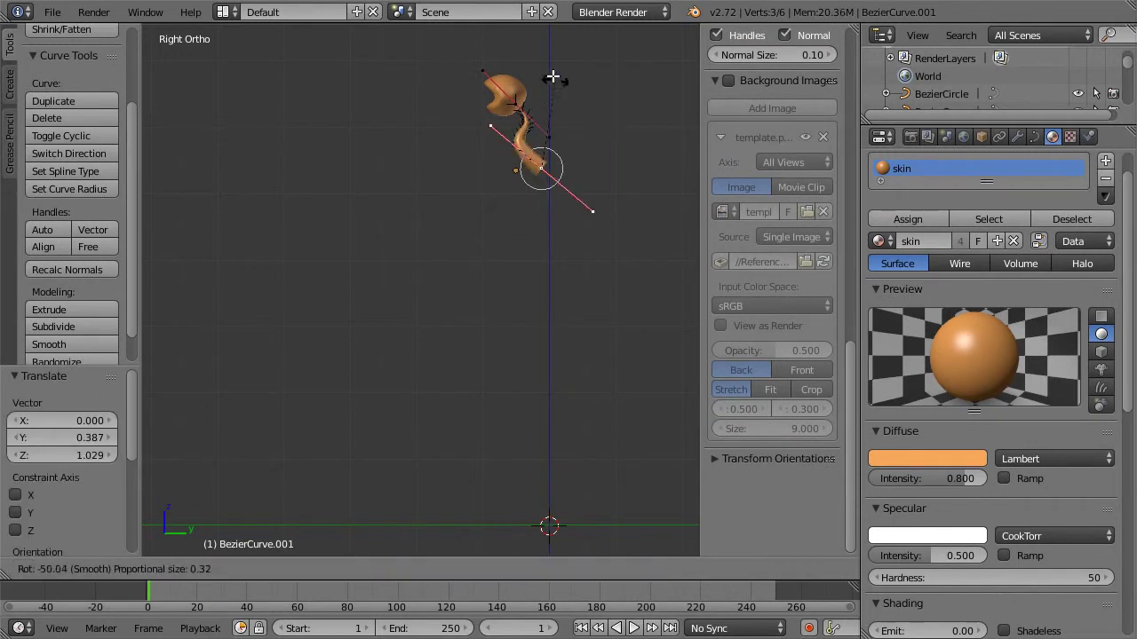
left_click(556, 80)
key("g")
left_click(569, 76)
key("Tab")
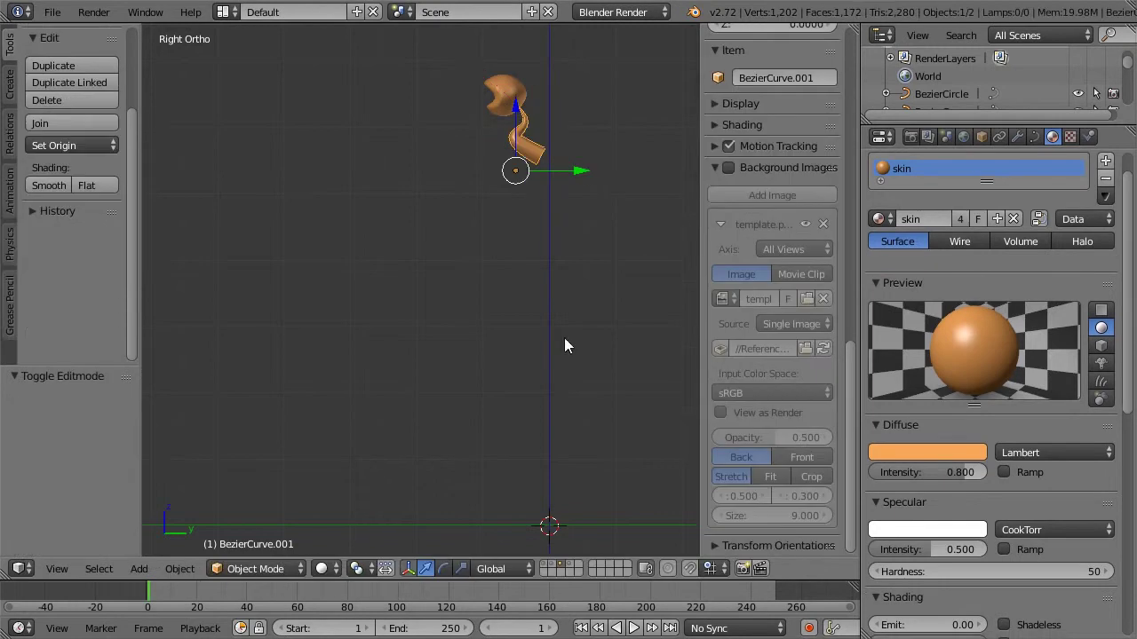
Step: Display the body layer together with the eyelid layer and move the curve about -0.445 along X behind the eyelid
left_click(552, 566, "shift")
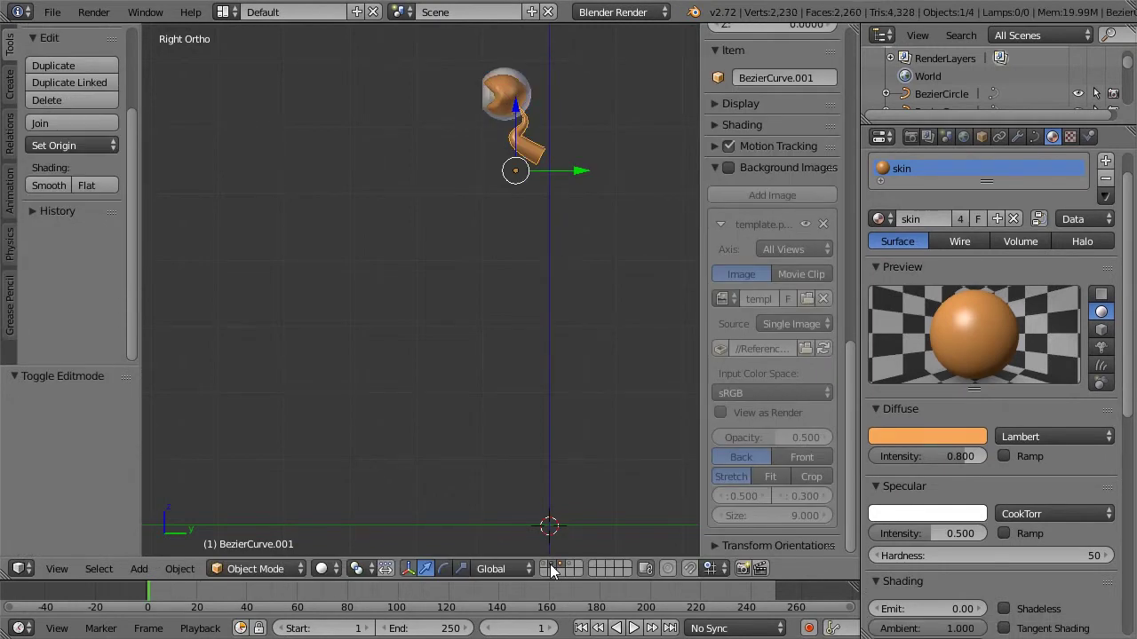
left_click(551, 566, "shift")
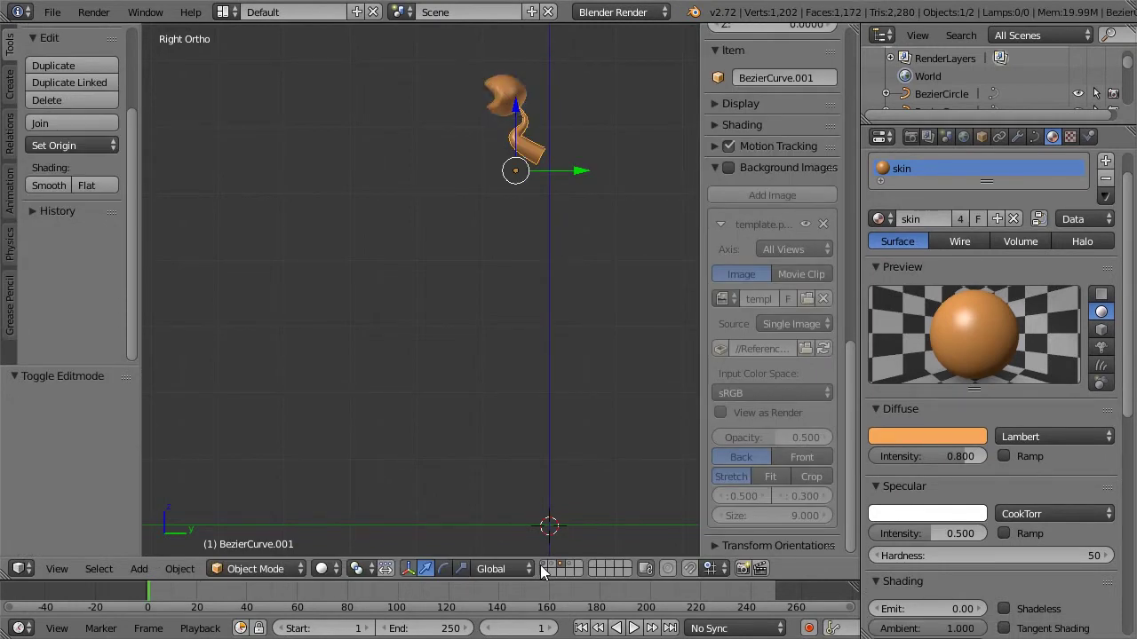
left_click(542, 566, "shift")
middle_click_drag(471, 176, 596, 230)
left_click_drag(523, 153, 497, 148)
middle_click_drag(573, 117, 475, 97)
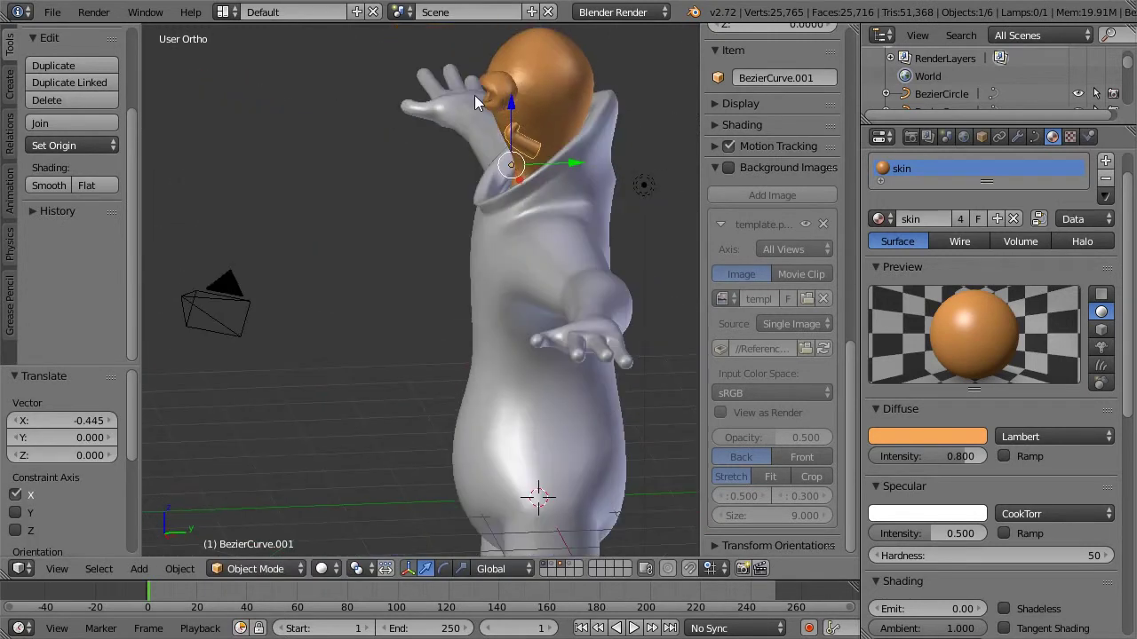
key("KP_1")
key("KP_3")
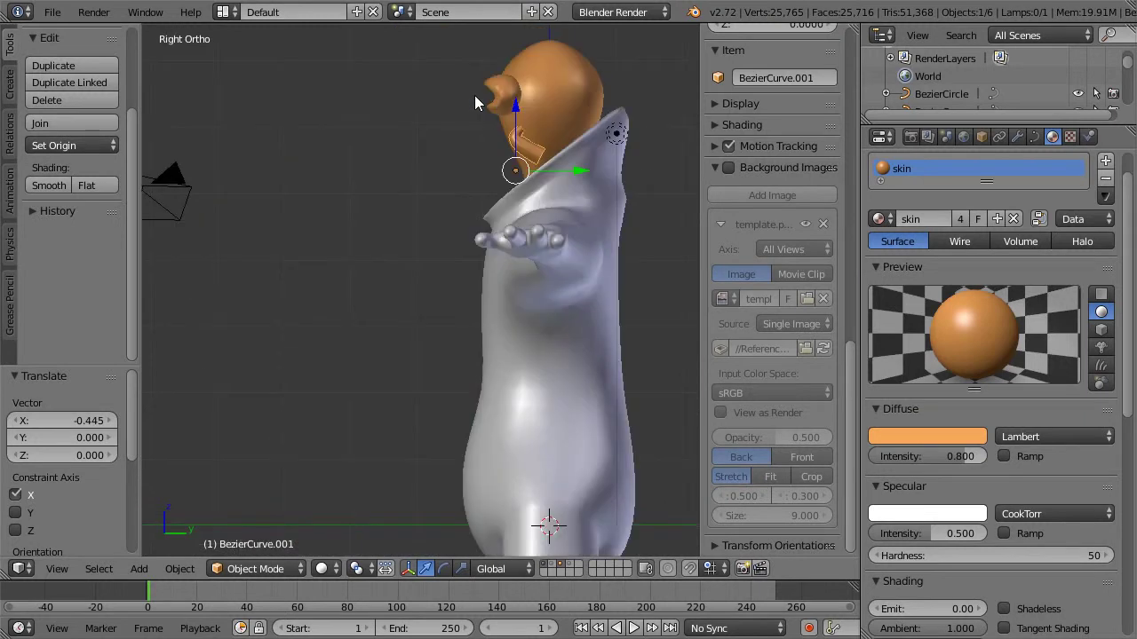
Step: Isolate the eyelid layer, duplicate the eyelid shell and the curve in place, and move the copies to layer 5
left_click(550, 565)
left_click(540, 566)
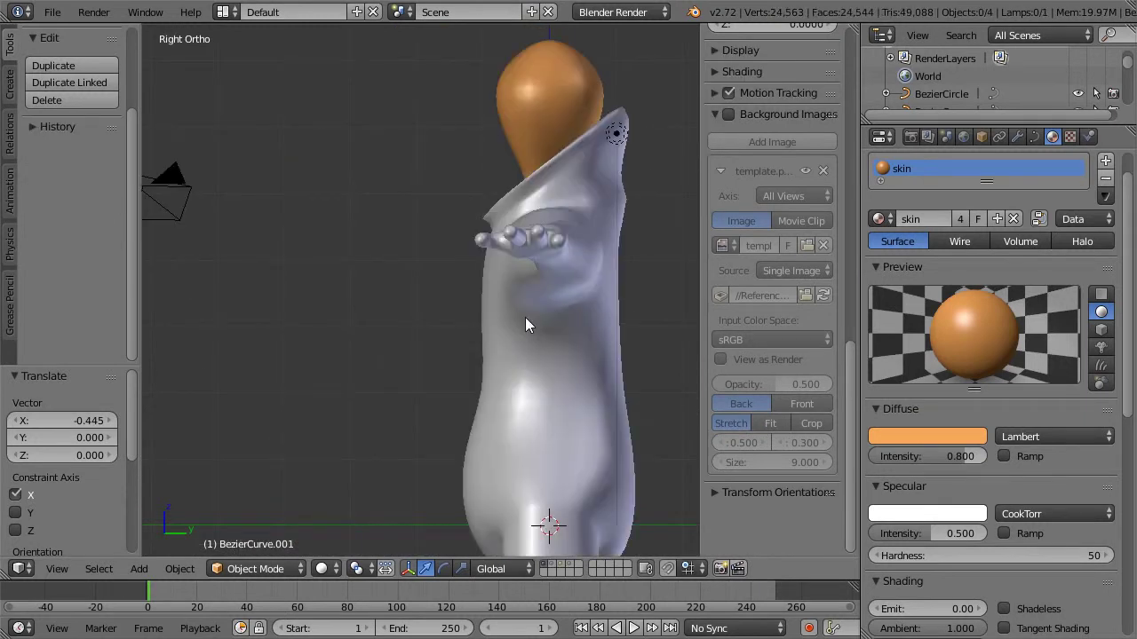
left_click(560, 565)
right_click(498, 110)
right_click(516, 142, "shift")
scroll(516, 142, "down", 2)
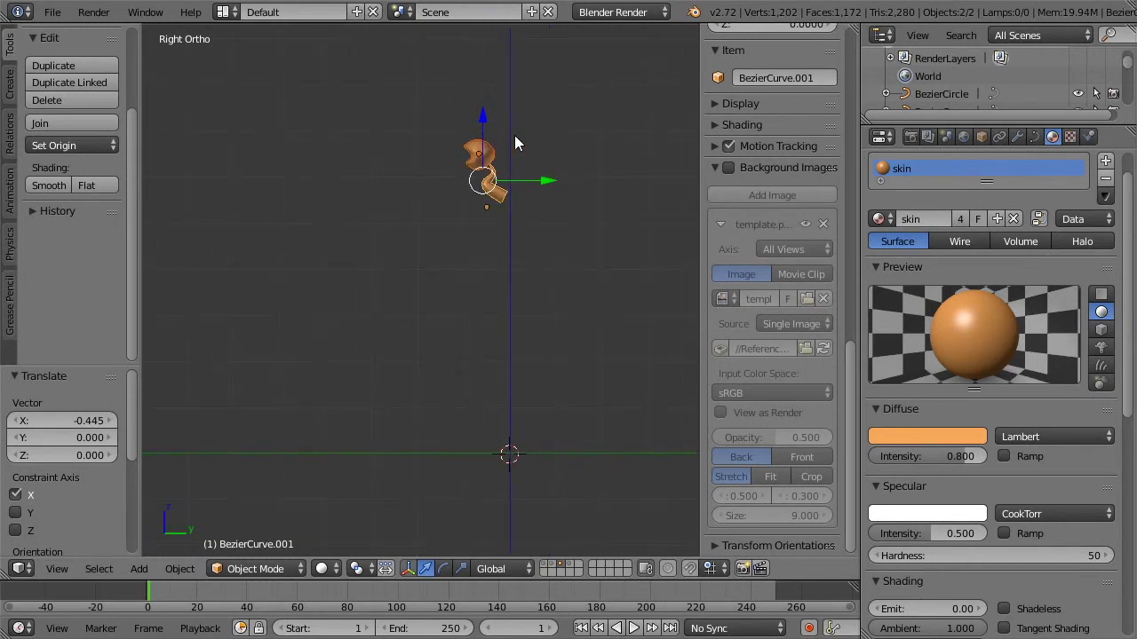
key("KP_1")
key("shift+d")
right_click(514, 135)
key("m")
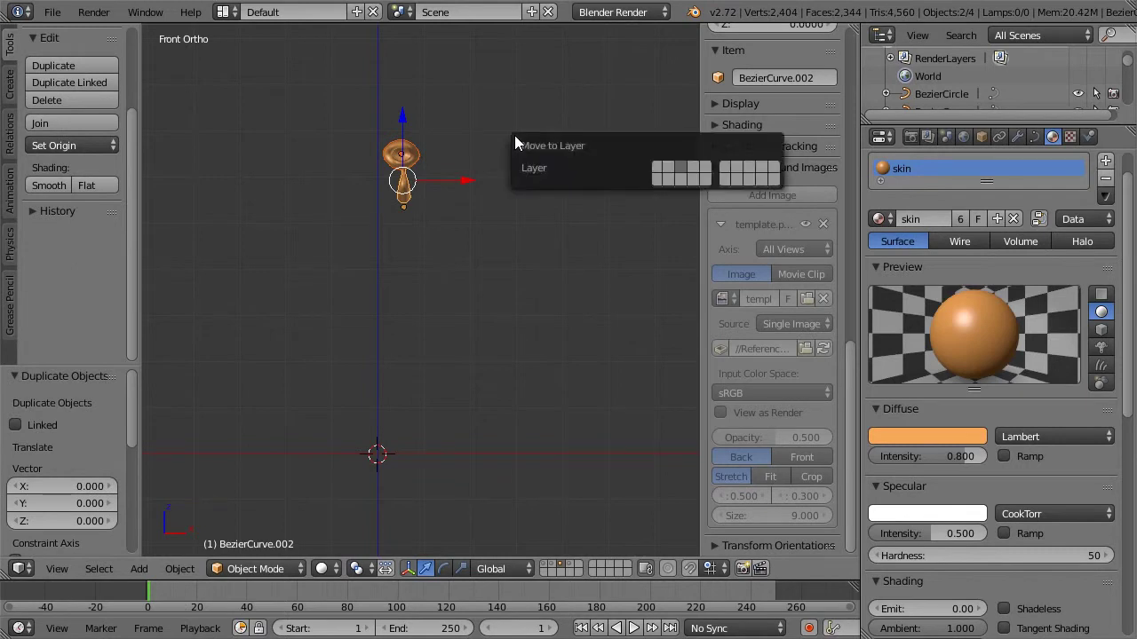
left_click(707, 165)
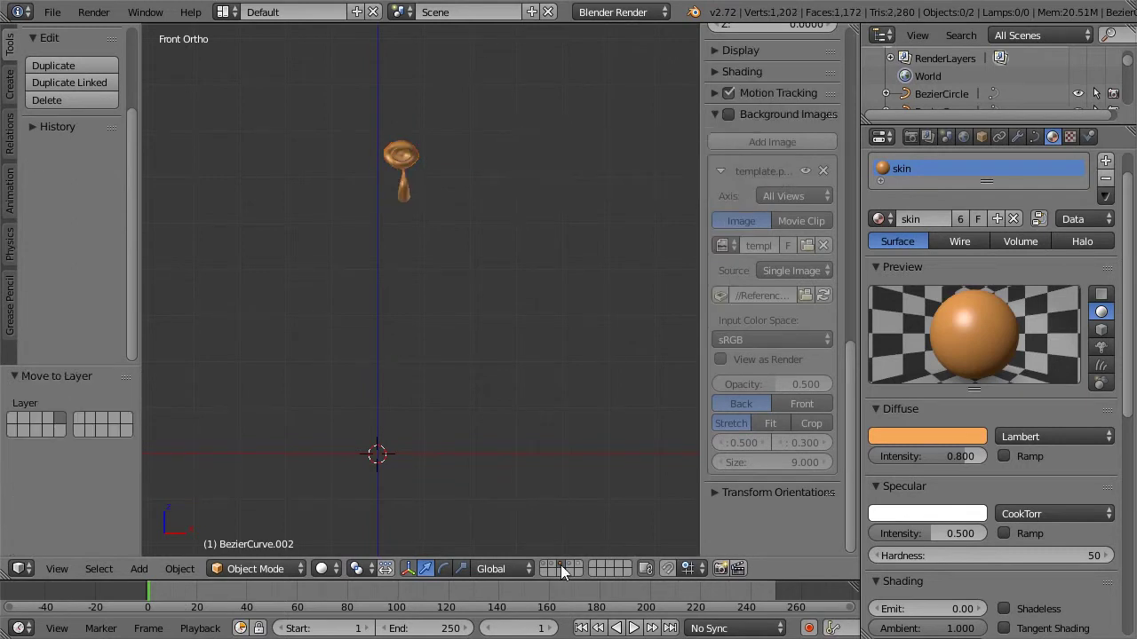
Step: Delete the original tapered curve from the eyelid layer, keeping only the eyelid shell there
right_click(404, 182)
key("m")
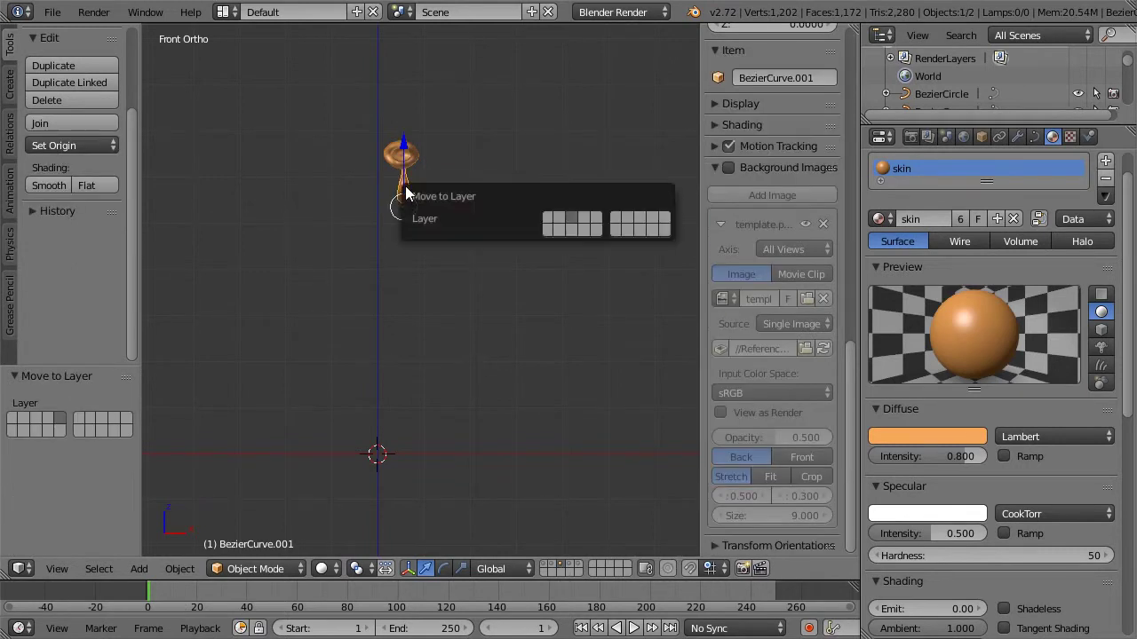
left_click(507, 85)
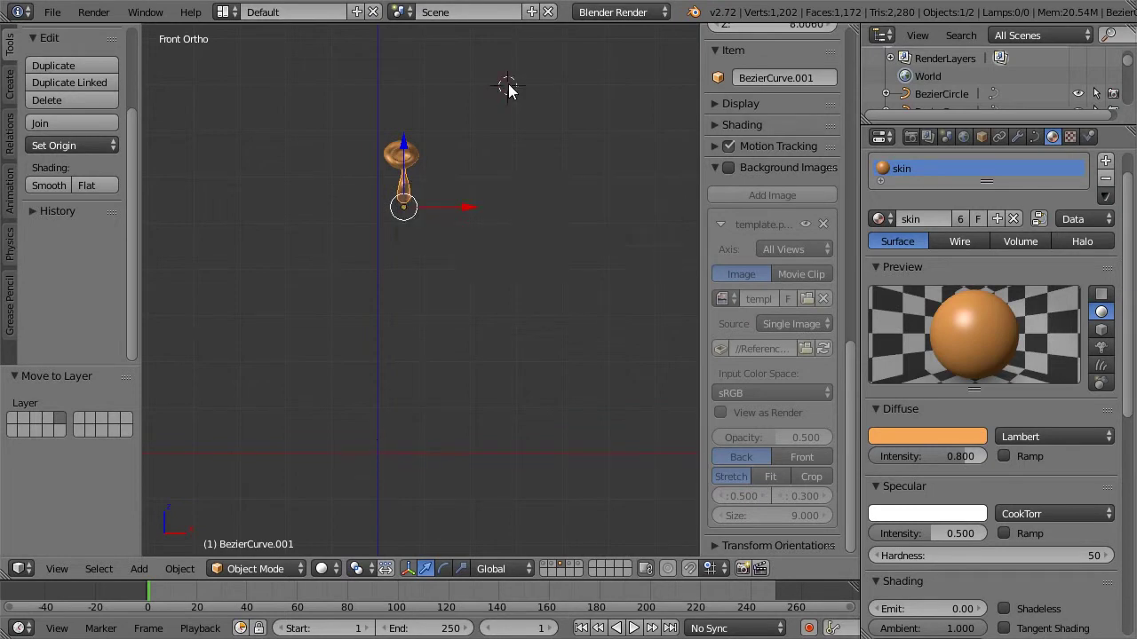
key("Delete")
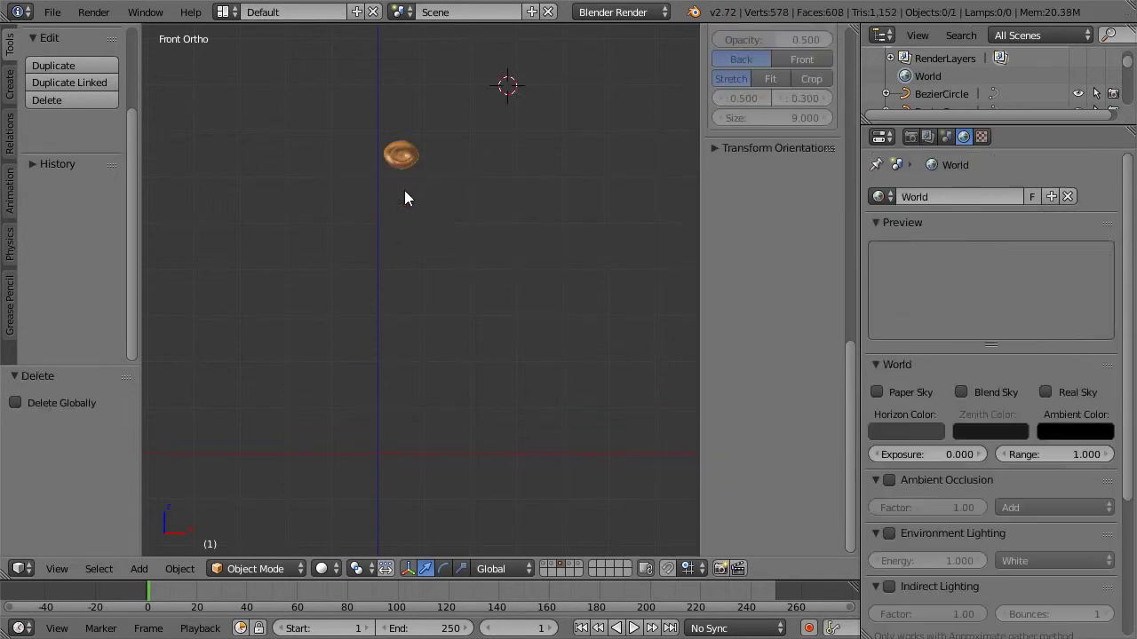
Step: On the eyes layer, duplicate the smaller eye in place and move the copy to layer 5
left_click(556, 567)
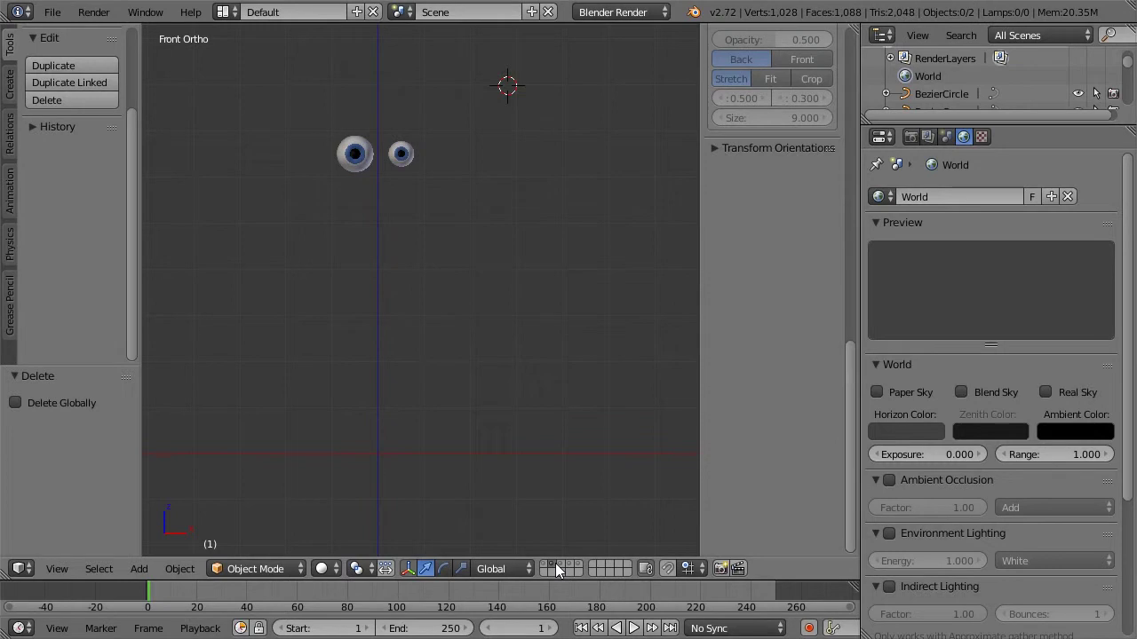
right_click(404, 162)
key("shift+d")
key("Escape")
key("m")
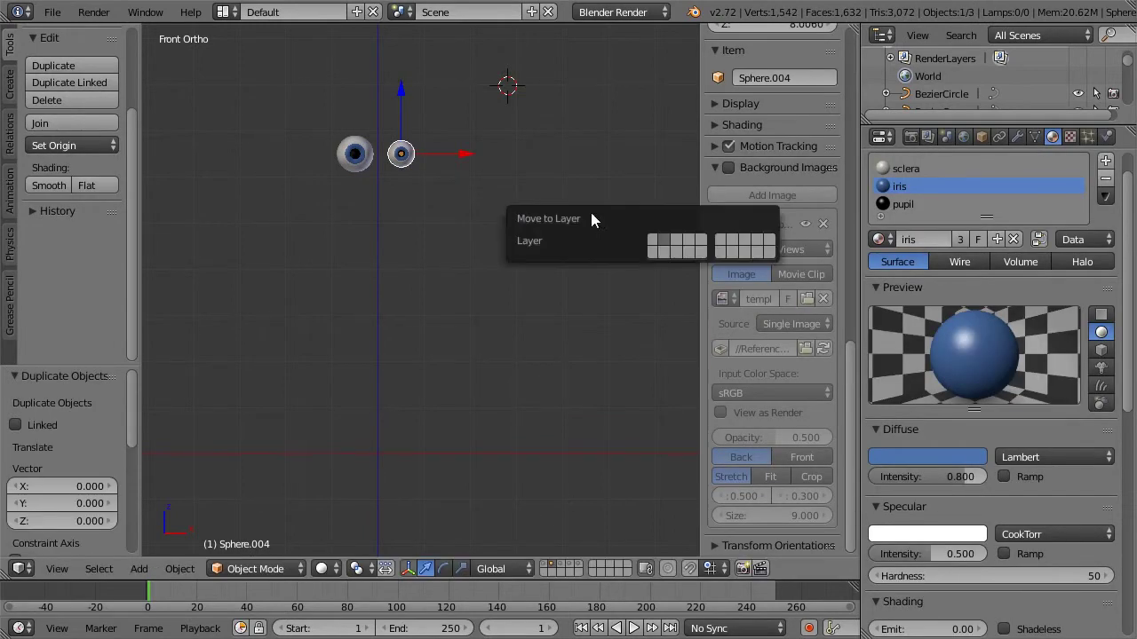
left_click(701, 241)
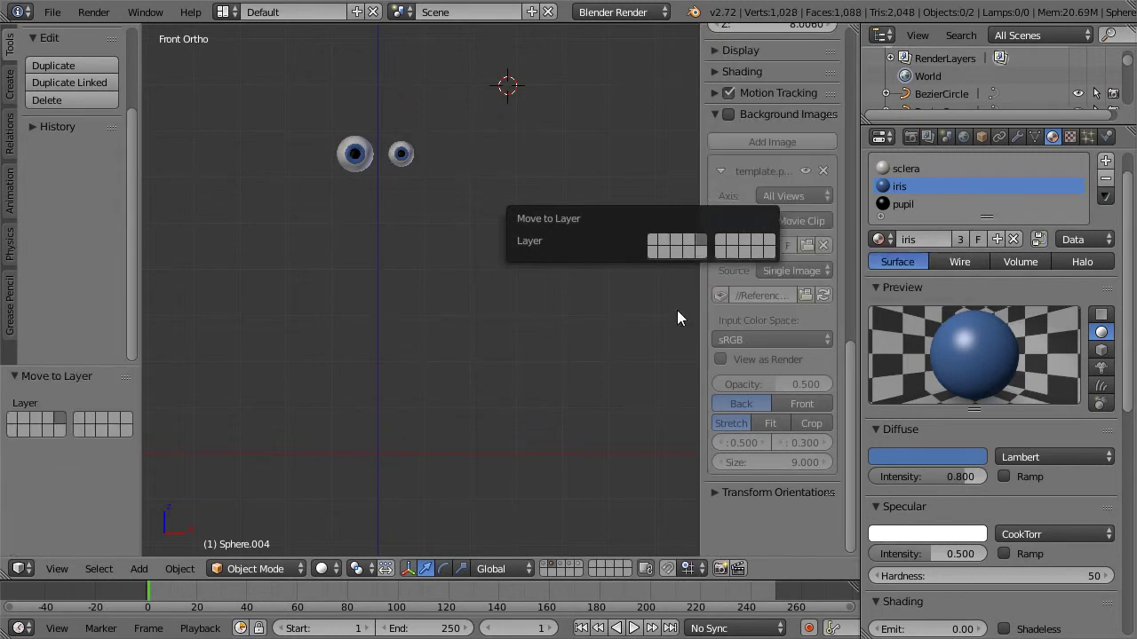
Step: Switch to layer 5 and move the tapered curve about -0.052 along X to centre it under the eye
left_click(580, 564)
scroll(453, 161, "up", 5)
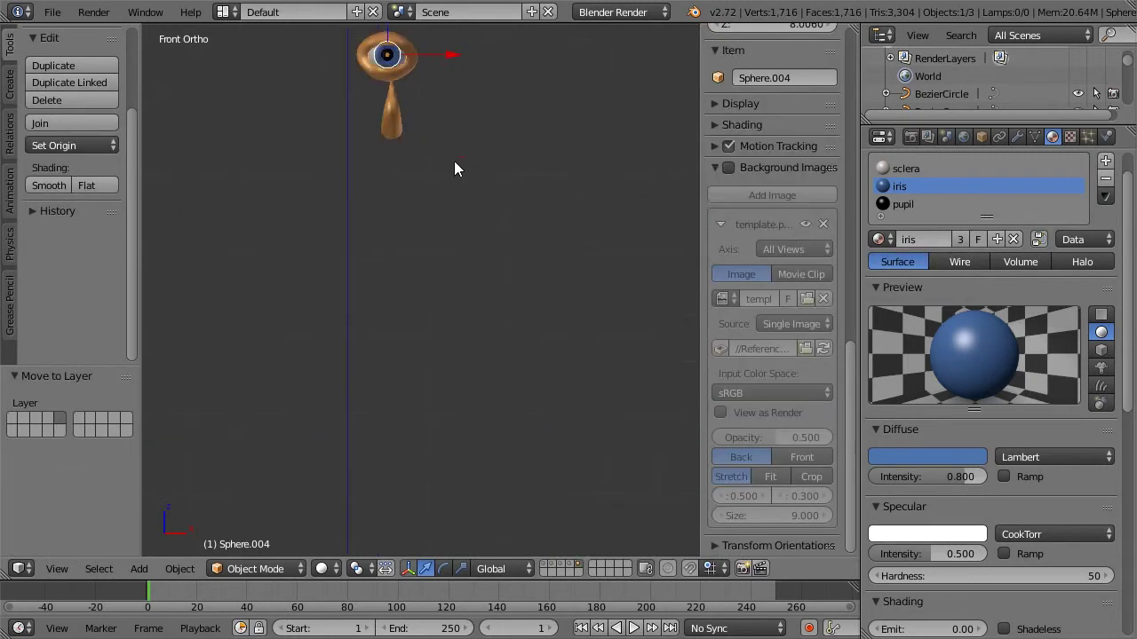
middle_click_drag(469, 245, 473, 256, "shift")
scroll(457, 229, "up", 3)
right_click(410, 201)
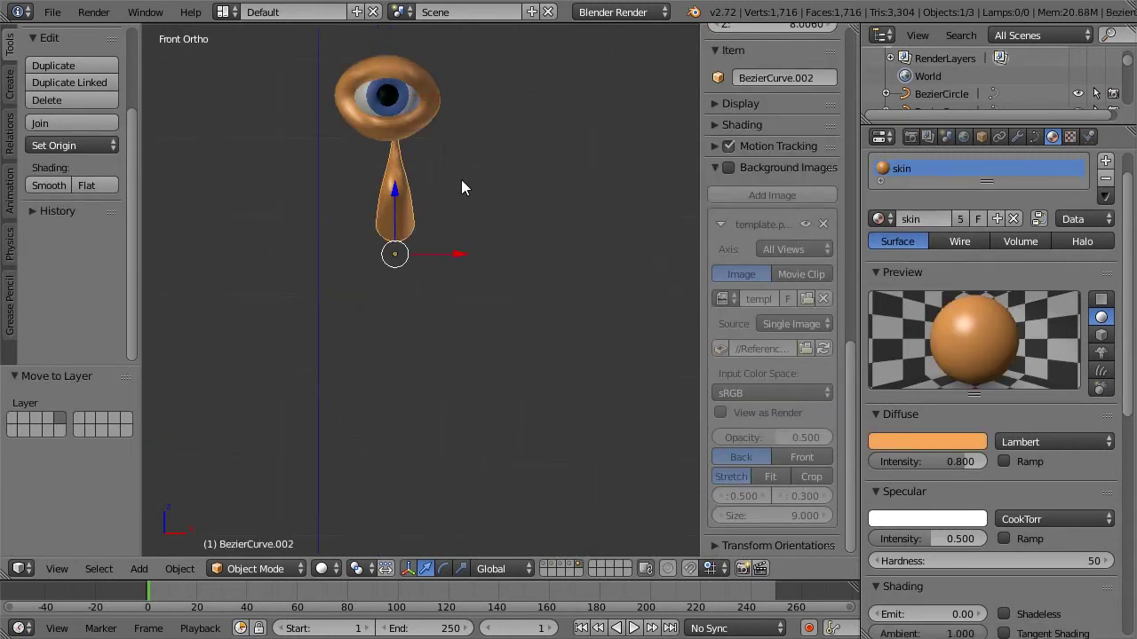
left_click_drag(441, 247, 435, 249)
Step: Move the curve's upper control point about -0.142 along Y and 0.187 along Z, rotate it about -24°, and refine its position
key("KP_3")
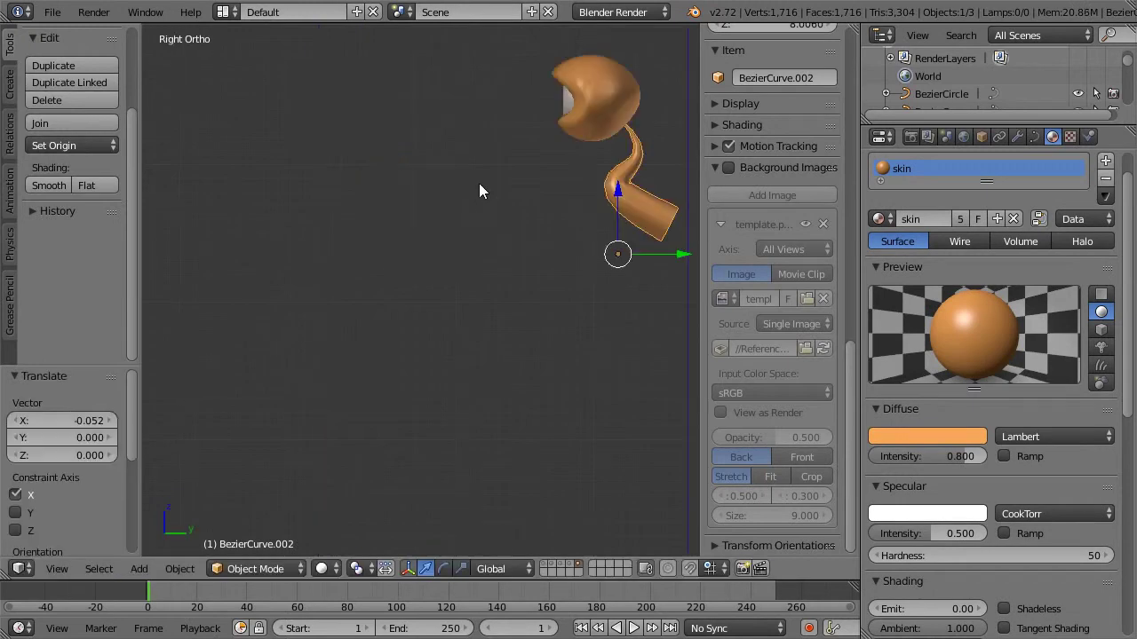
key("Tab")
right_click(616, 114)
key("g")
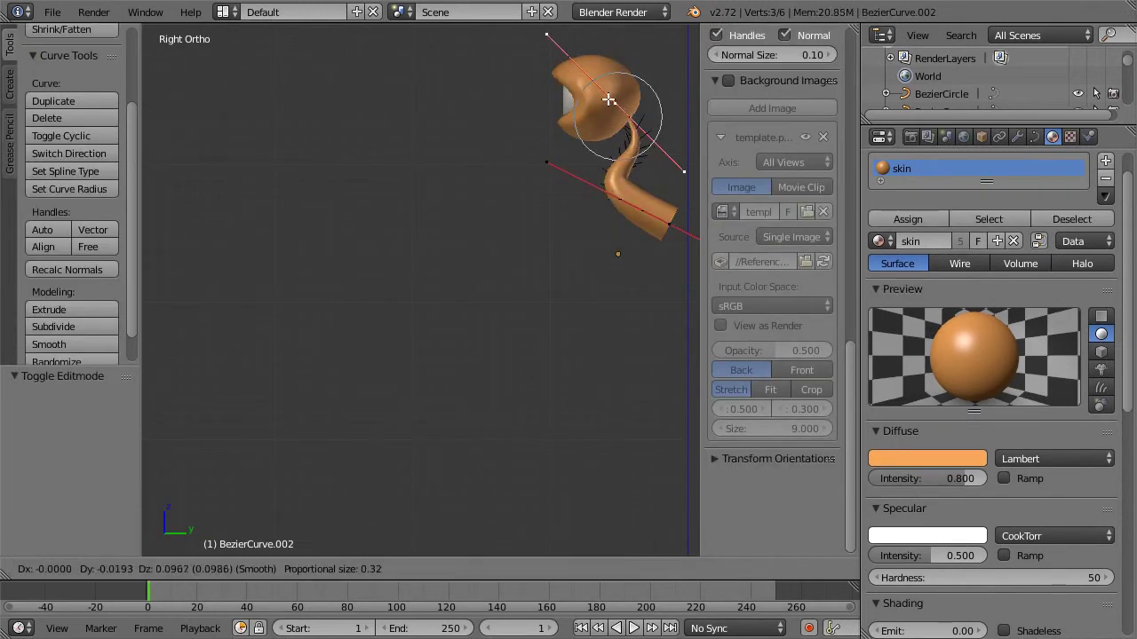
left_click(598, 90)
key("r")
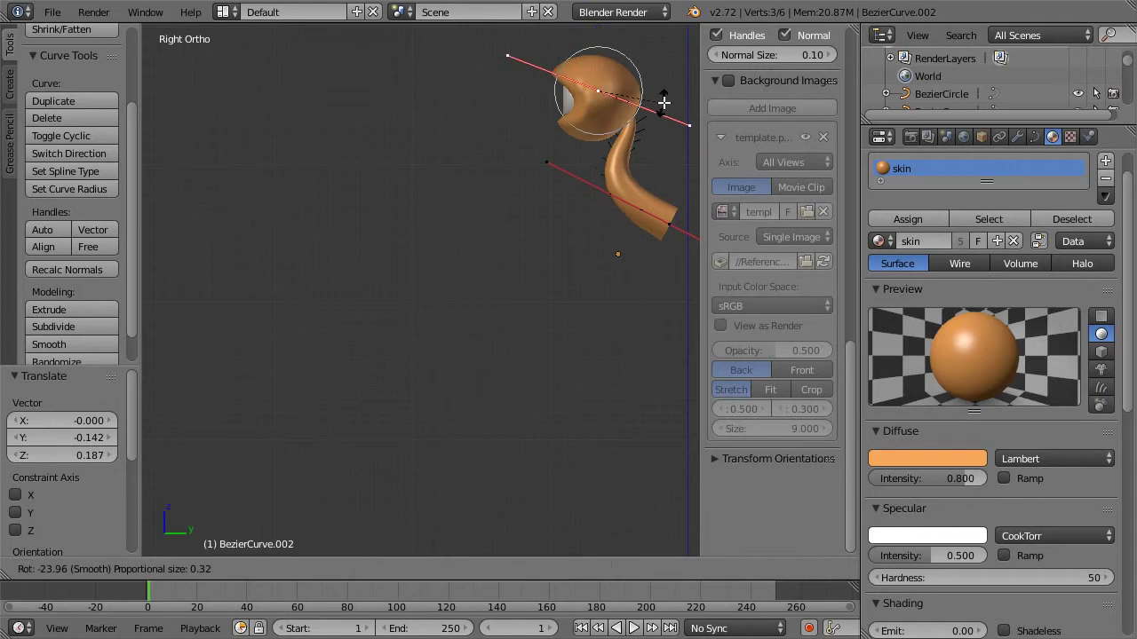
left_click(664, 103)
key("g")
left_click(657, 101)
key("Tab")
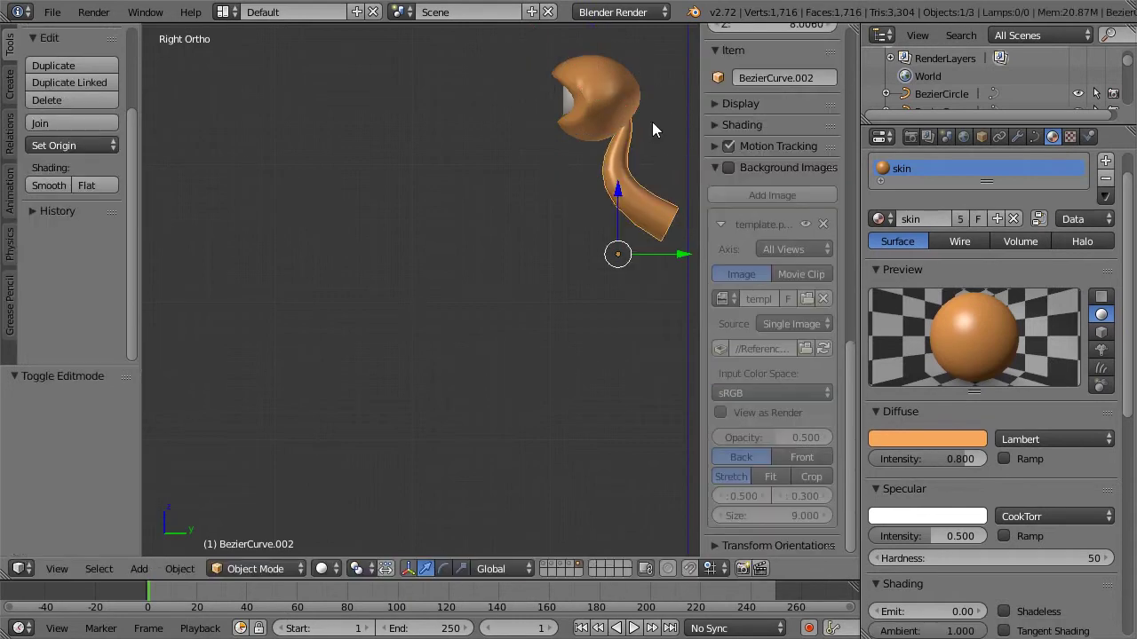
Step: In the side view, reposition and rotate the stalk's lower control point, finishing with a move of 0.074 along Y
scroll(649, 133, "down", 1)
key("Tab")
key("g")
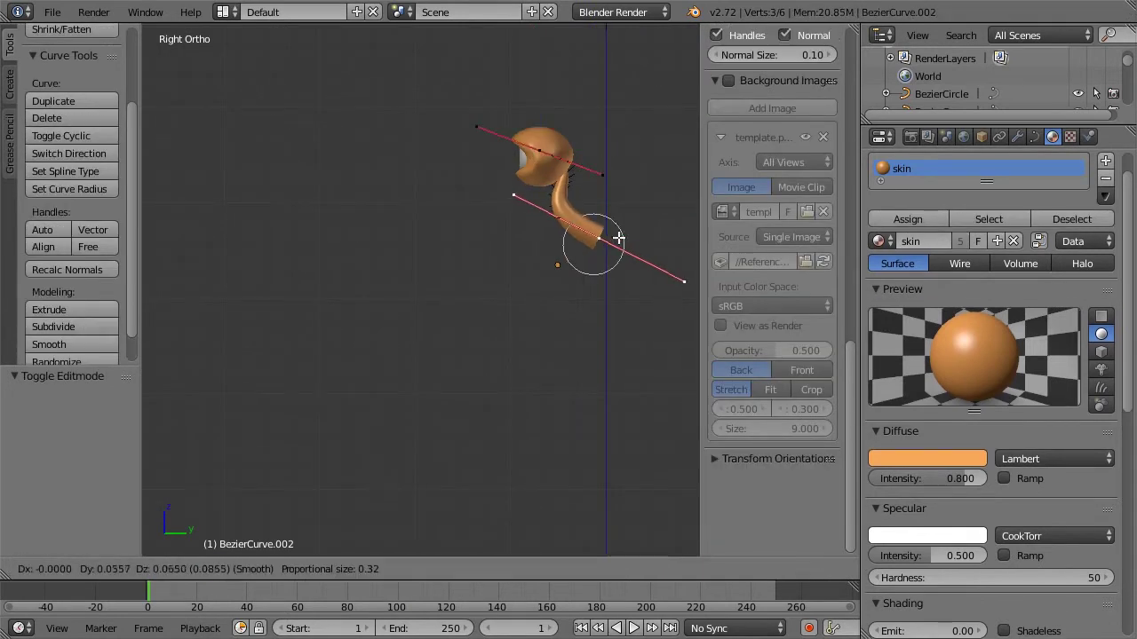
left_click(625, 231)
key("g")
left_click(624, 218)
key("r")
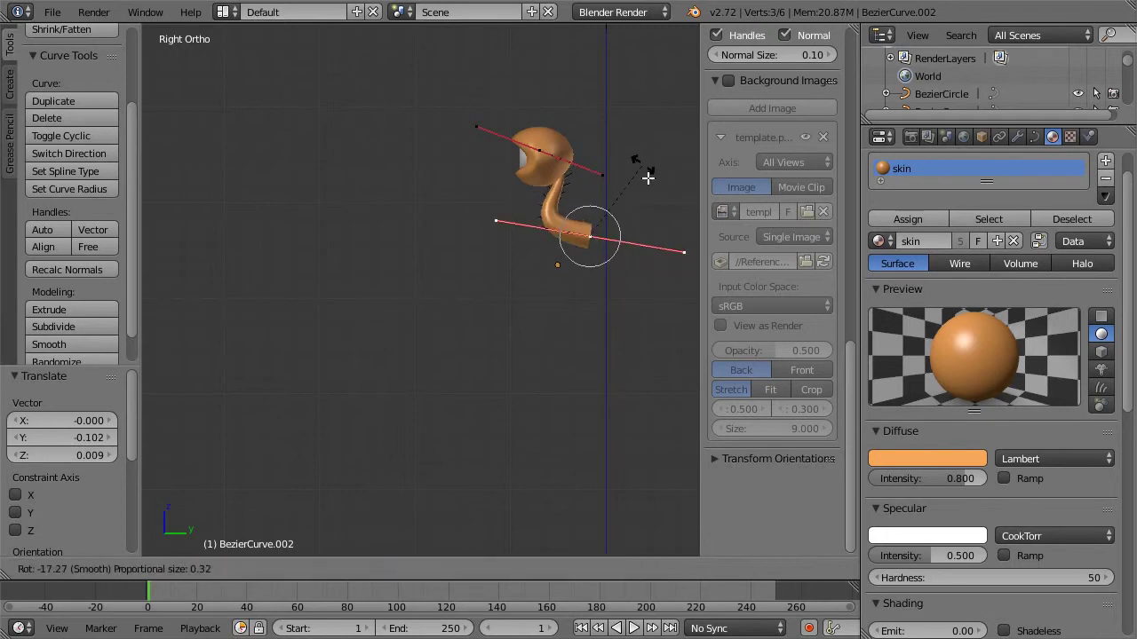
left_click(648, 195)
key("g")
left_click(655, 192)
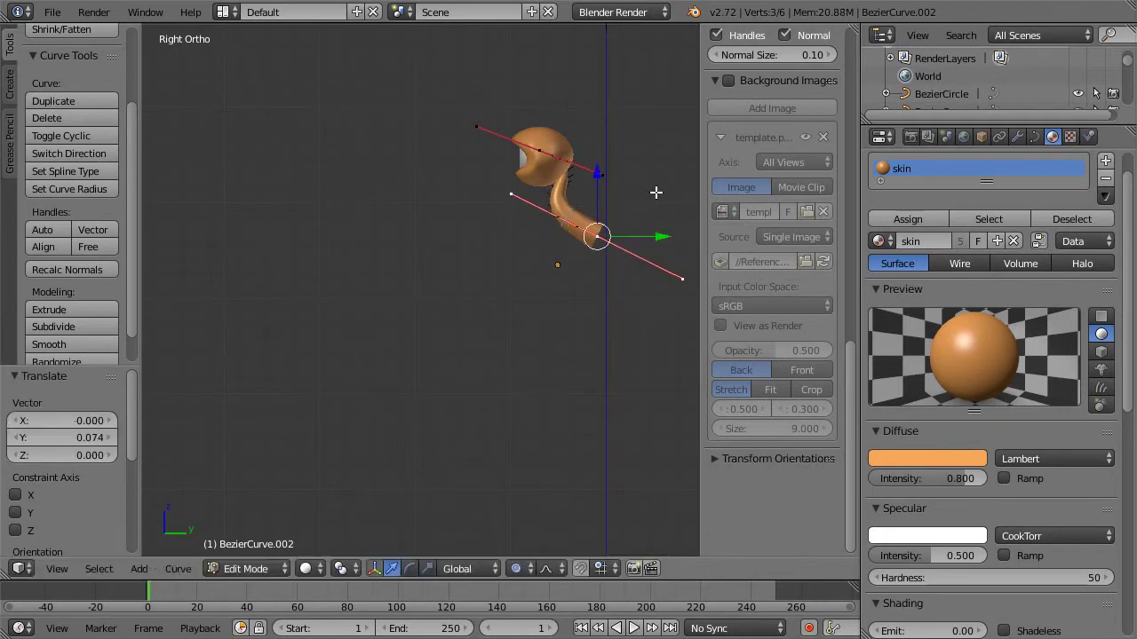
key("Tab")
Step: Rotate the stalk's lower control point clockwise in the front view to give the stalk a sideways bend
key("KP_1")
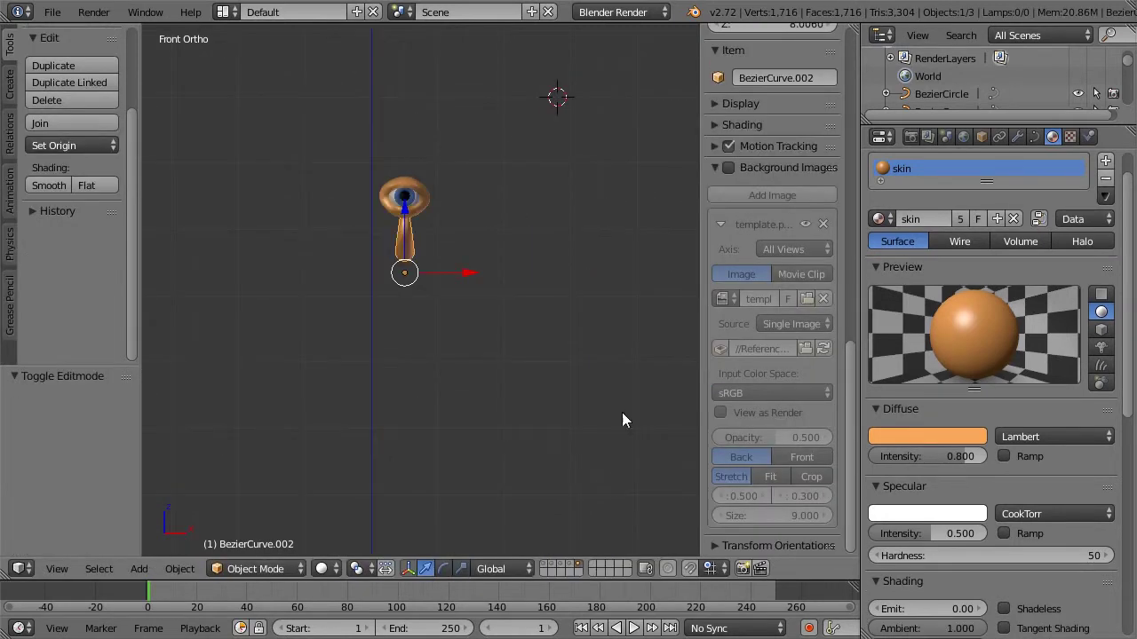
key("Tab")
key("r")
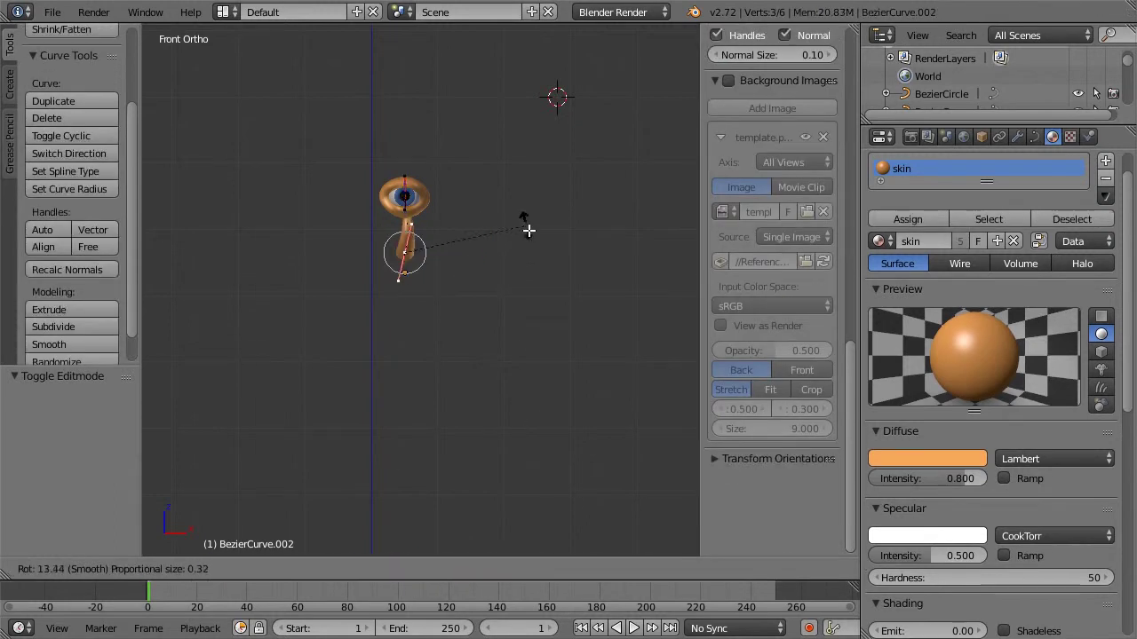
left_click(535, 258)
key("Tab")
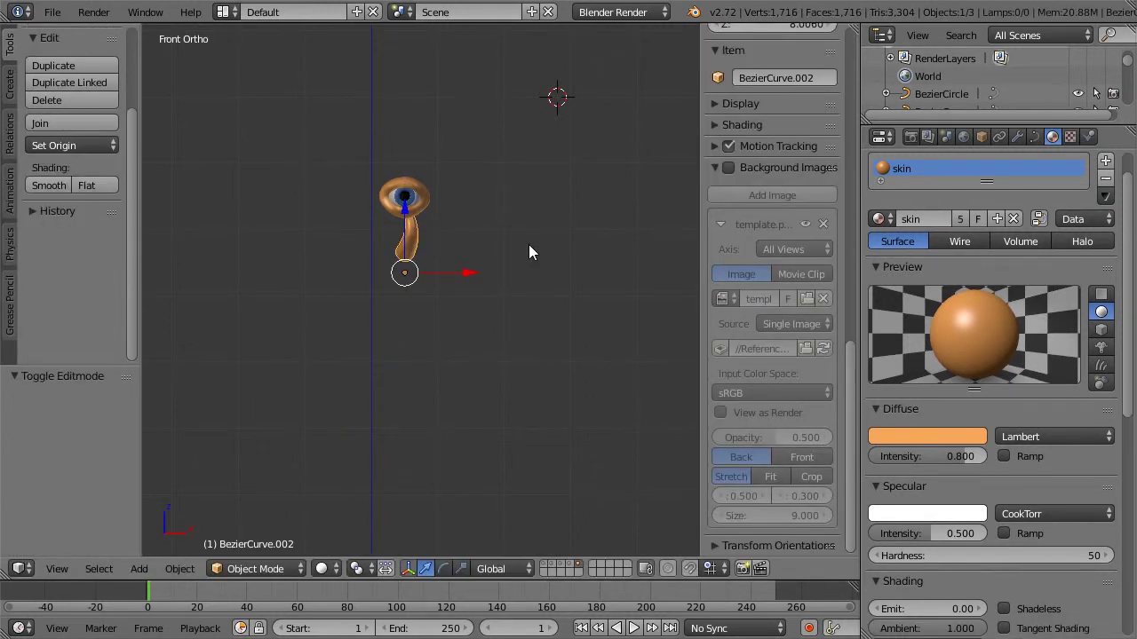
key("KP_3")
scroll(604, 183, "up", 5)
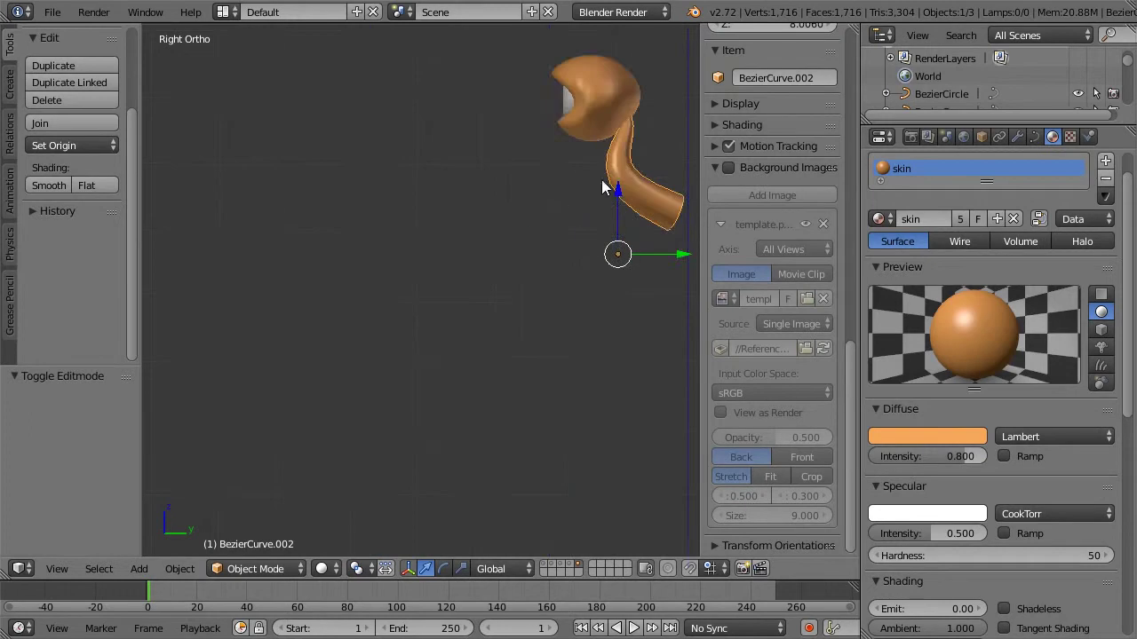
middle_click_drag(604, 183, 468, 298, "shift")
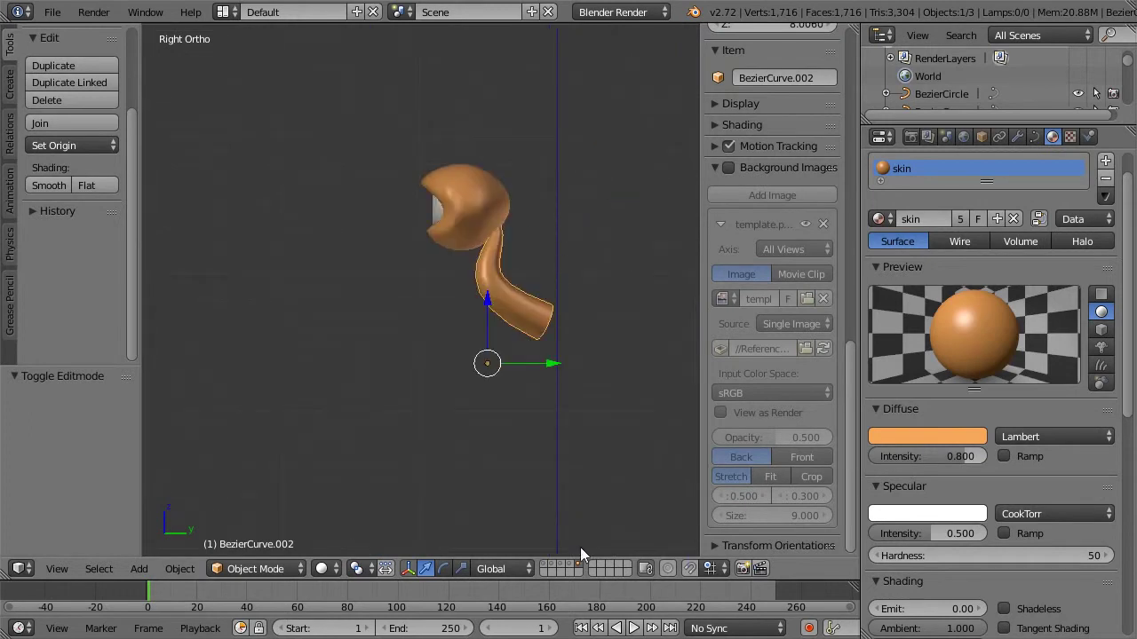
Step: Duplicate the stalk together with its eyelid shell and place the copies about -1 along X, level with the originals
key("KP_1")
right_click(425, 200, "shift")
scroll(434, 193, "down", 5)
key("shift+d")
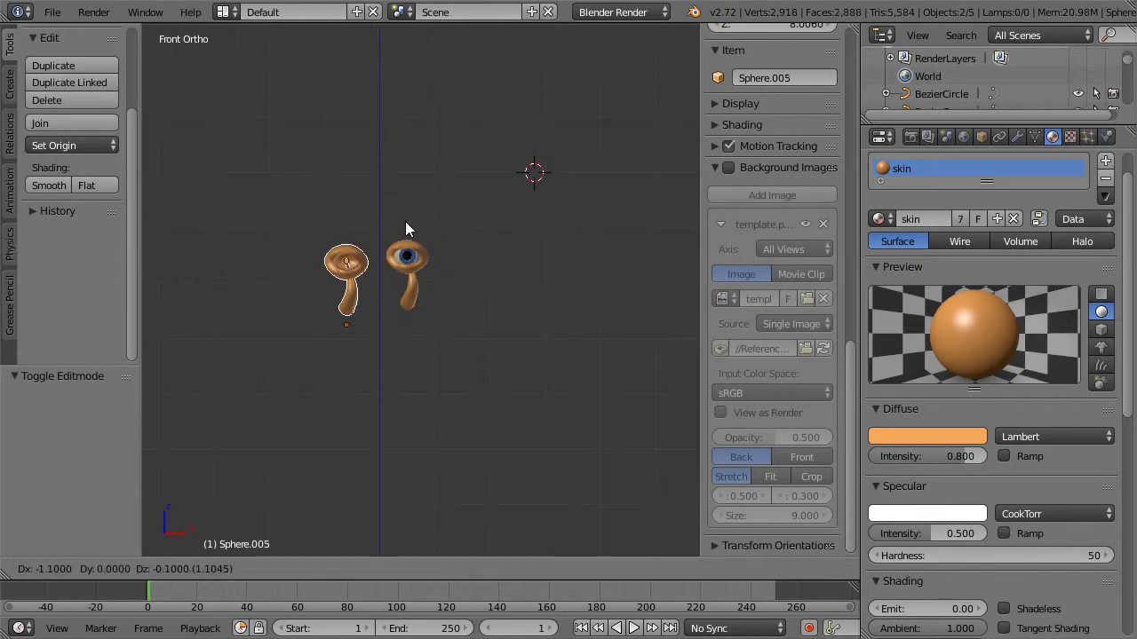
left_click(412, 222)
right_click(405, 271)
key("shift+d")
right_click(468, 254)
key("g")
key("x")
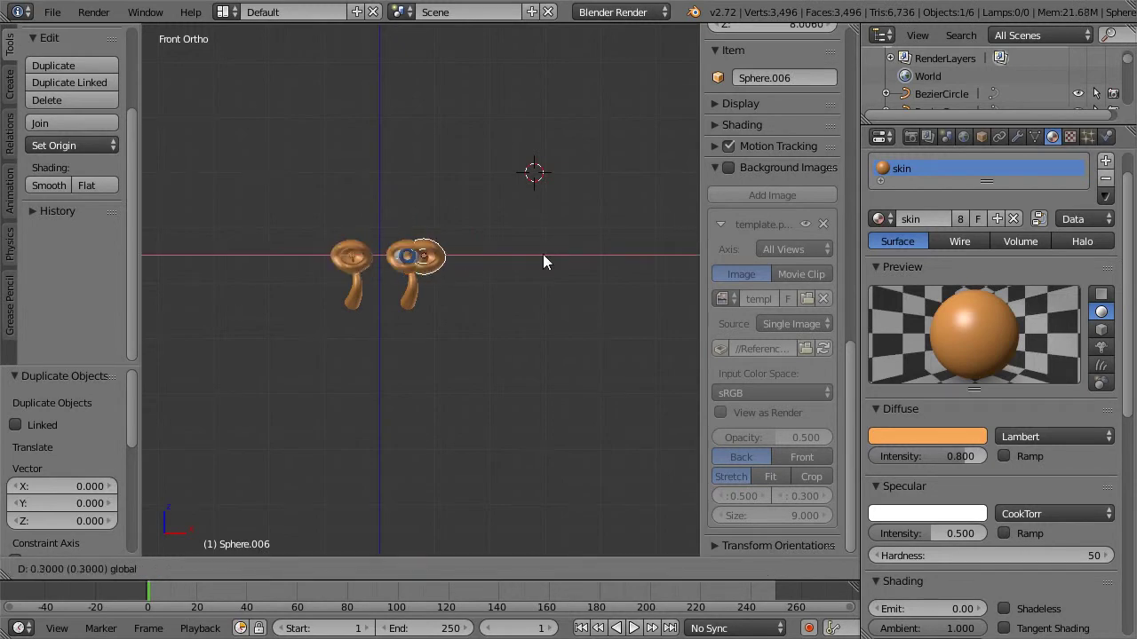
left_click(569, 252)
key("x")
left_click(569, 253)
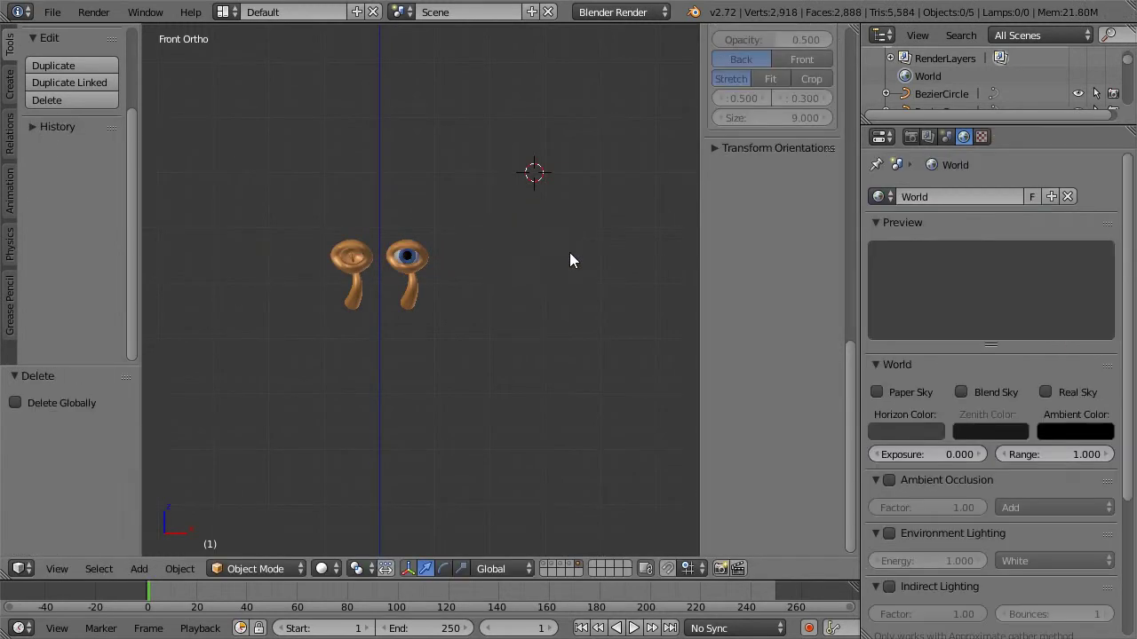
Step: Duplicate the eyeball and move the copy about -1 along X into the empty eyelid shell
scroll(375, 210, "up", 4)
right_click(397, 227)
right_click(397, 227)
key("shift+d")
right_click(467, 220)
key("g")
key("x")
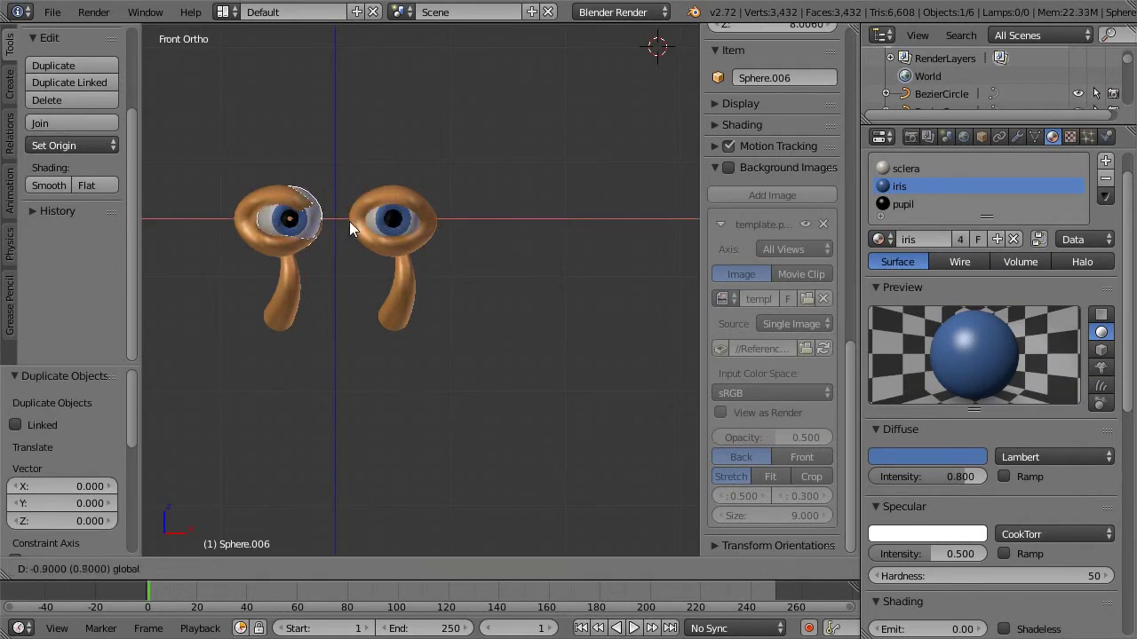
left_click(337, 224)
Step: Rotate the copied stalk's lower control point counter-clockwise so its bend mirrors the original stalk
right_click(275, 305)
key("Tab")
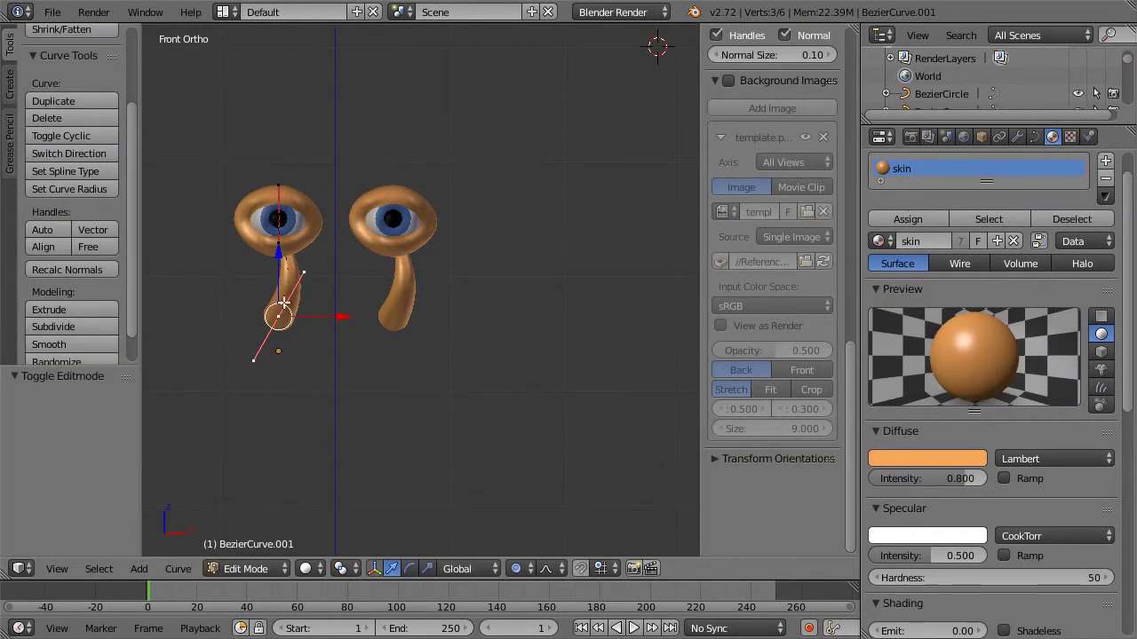
right_click(303, 273)
right_click(287, 321)
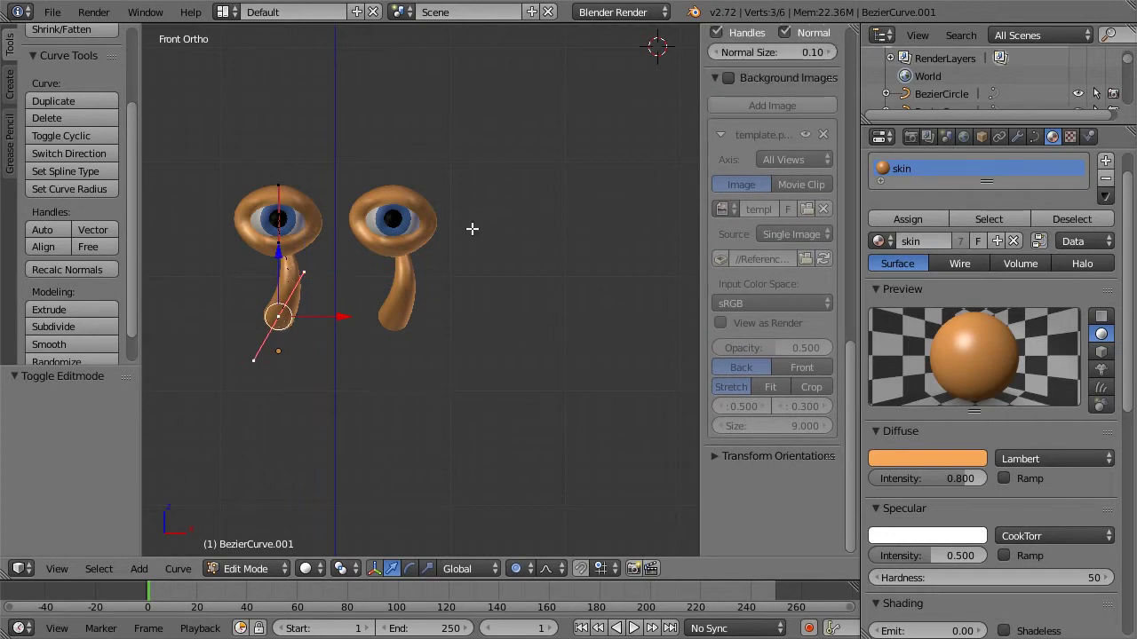
key("r")
left_click(265, 160)
key("Tab")
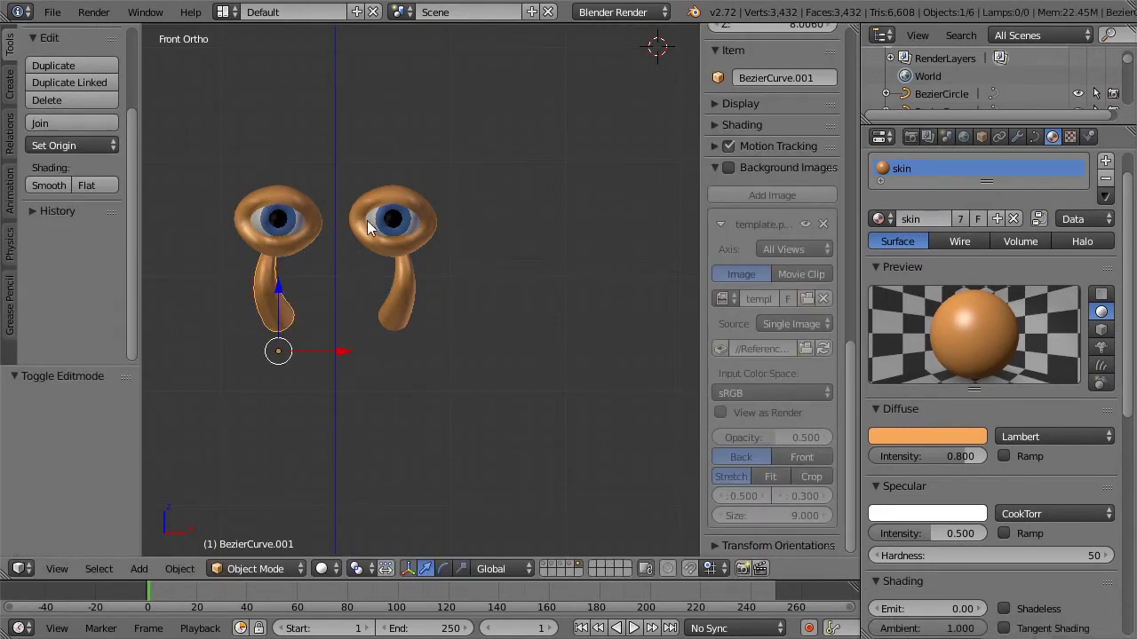
Step: Show the character's head and body briefly to examine how both stalked eyes sit against them
scroll(540, 501, "down", 1)
left_click(549, 565, "shift")
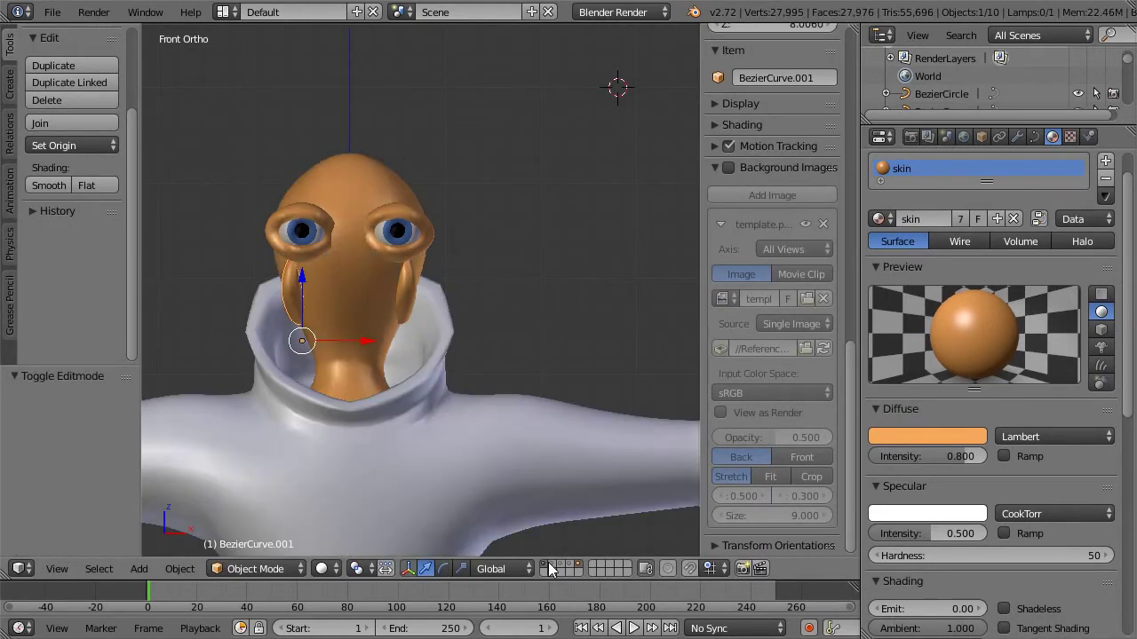
left_click(576, 566)
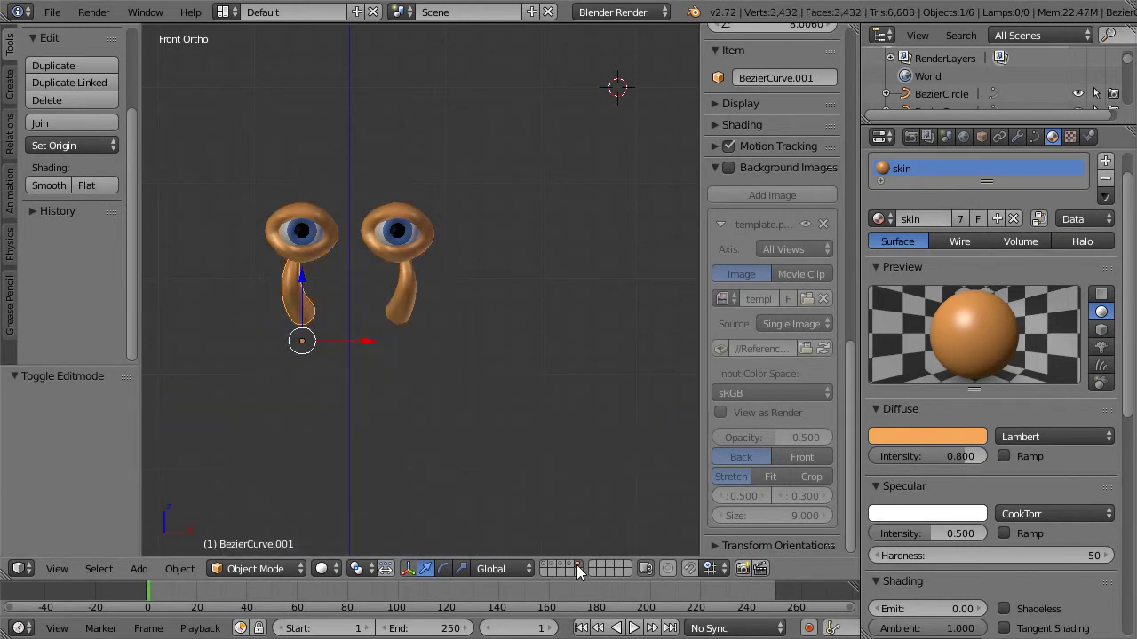
Step: Select every part of both stalked eyes on layer 5 and display the character on layer 1 with them
key("a")
key("z")
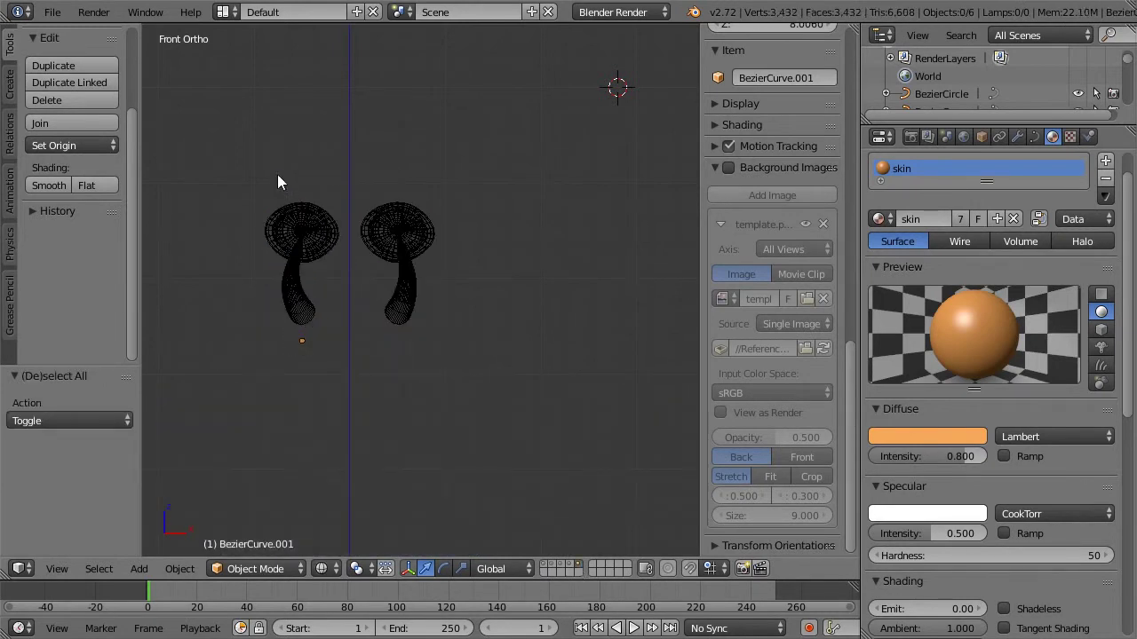
key("z")
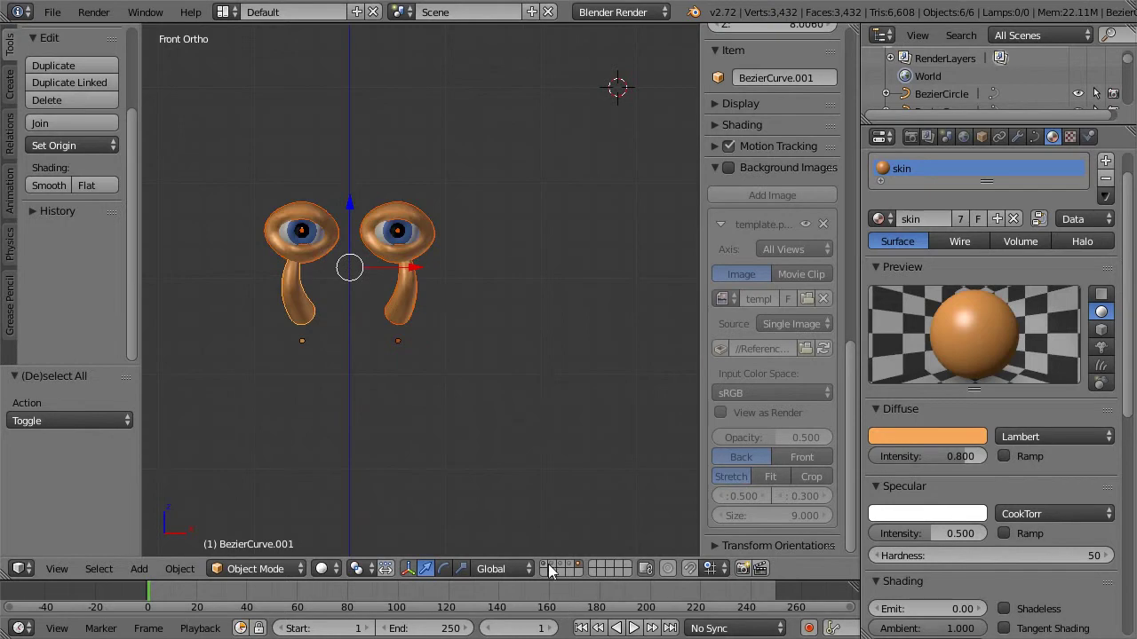
left_click(549, 569)
left_click(569, 565)
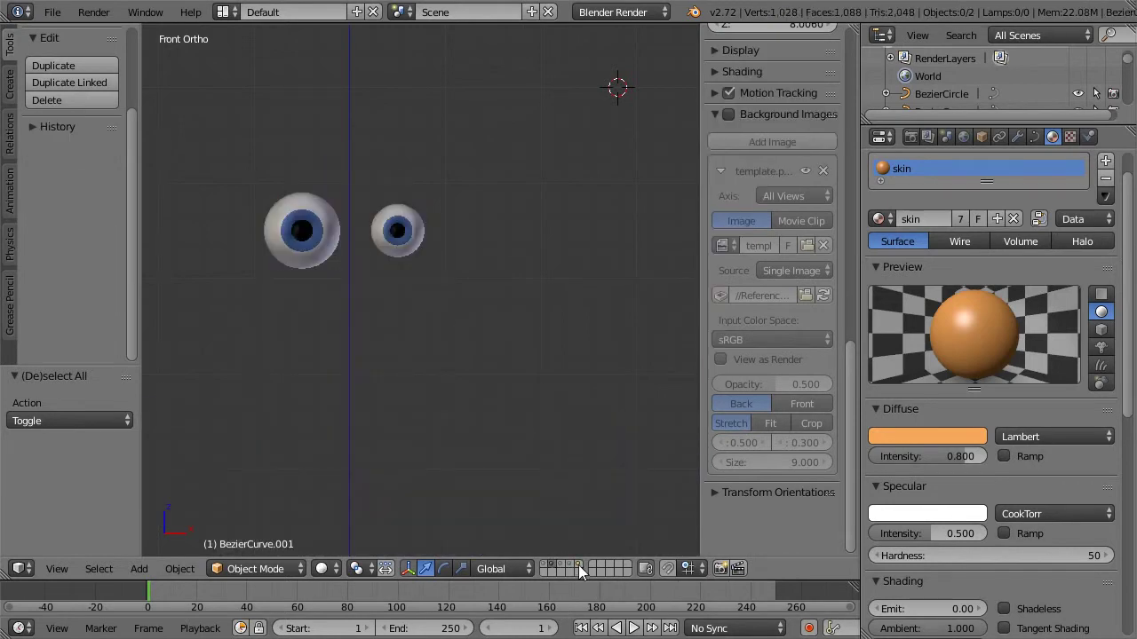
left_click(578, 565, "shift")
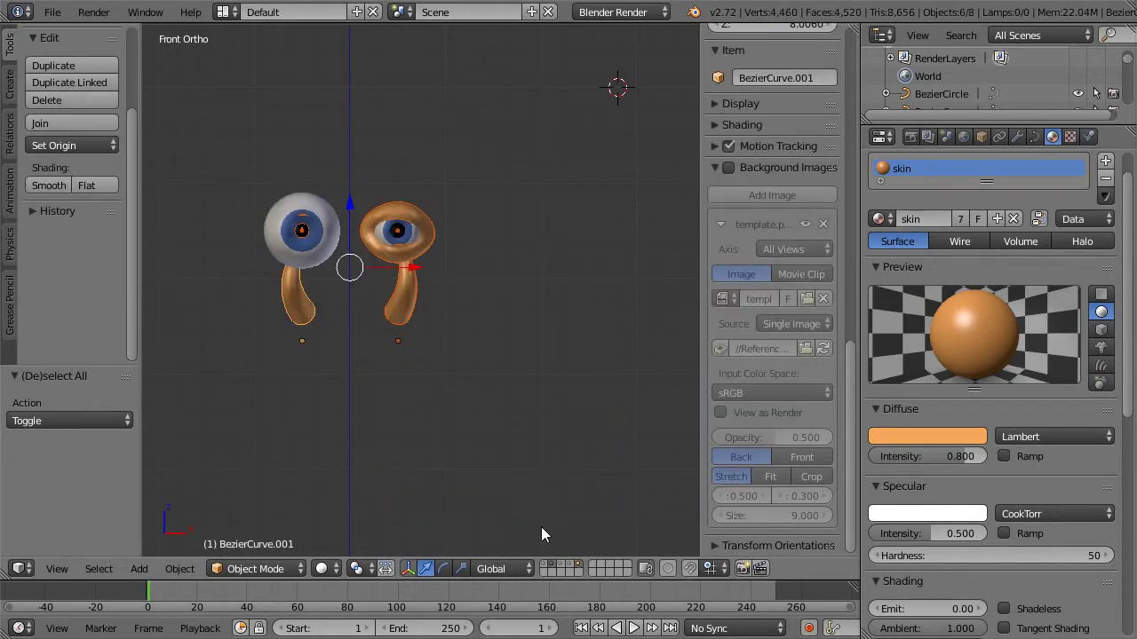
left_click(544, 569, "shift")
left_click(545, 569, "shift")
Step: Raise the stalked eyes 0.9 along Z and further by small increments, ending with 0.2, and isolate layer 5
left_click_drag(349, 213, 352, 128)
middle_click_drag(464, 216, 418, 123)
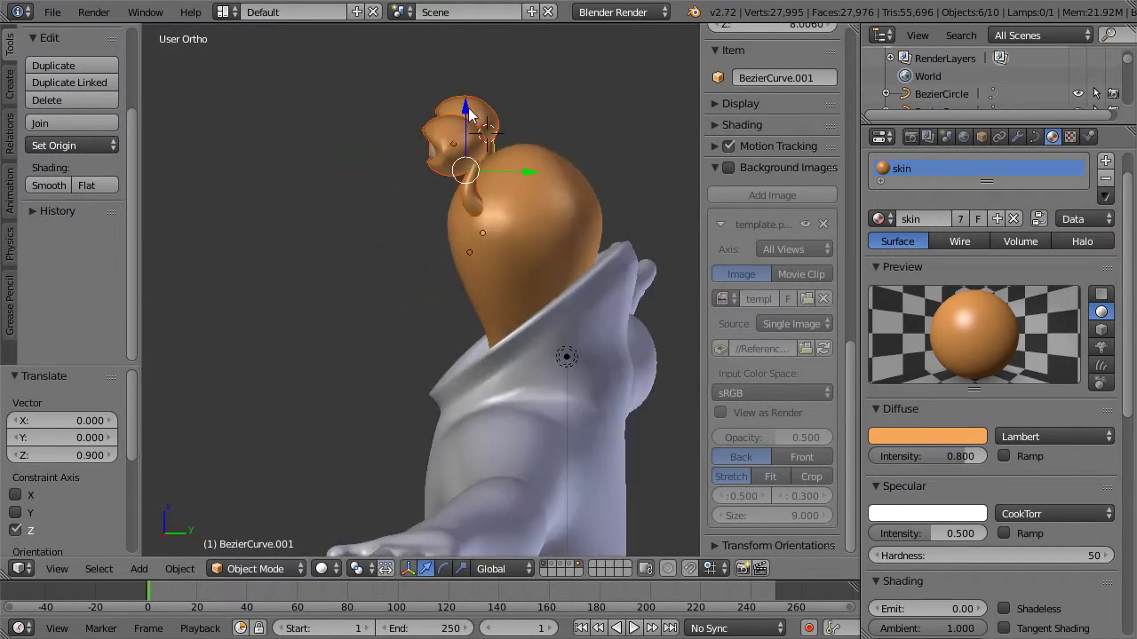
mouse_move(465, 106)
left_mouse_down("ctrl")
mouse_move(458, 75)
mouse_move(463, 105)
mouse_move(463, 89)
left_mouse_up("ctrl")
key("KP_1")
left_click_drag(359, 124, 359, 106)
middle_click_drag(359, 106, 427, 182)
left_click(576, 565)
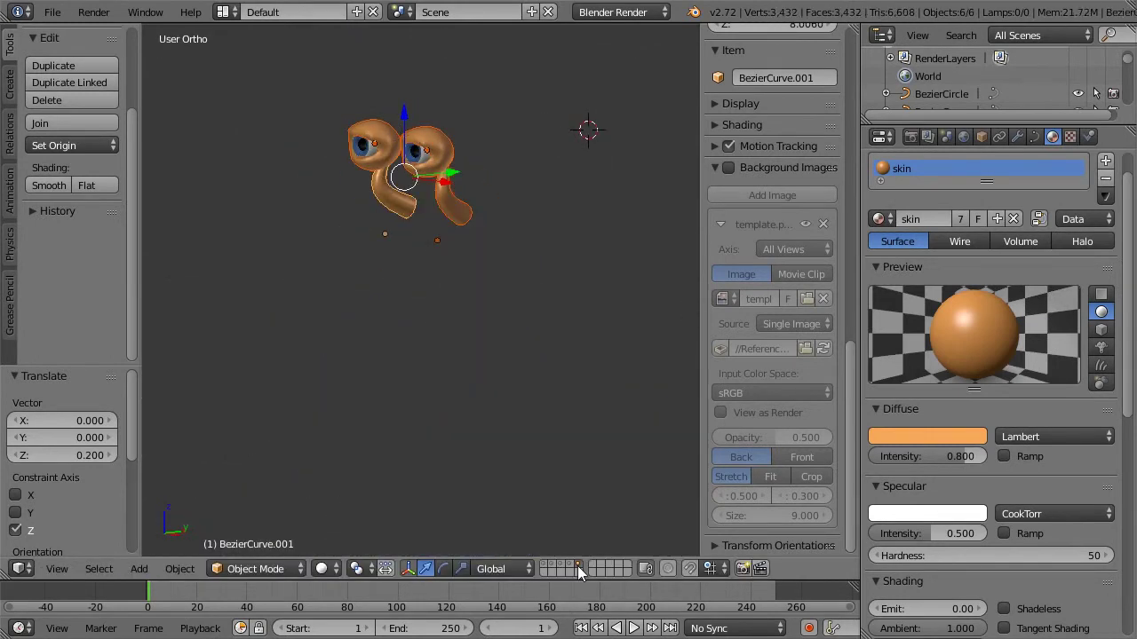
key("KP_1")
key("z")
key("a")
key("b")
left_click_drag(326, 105, 372, 176)
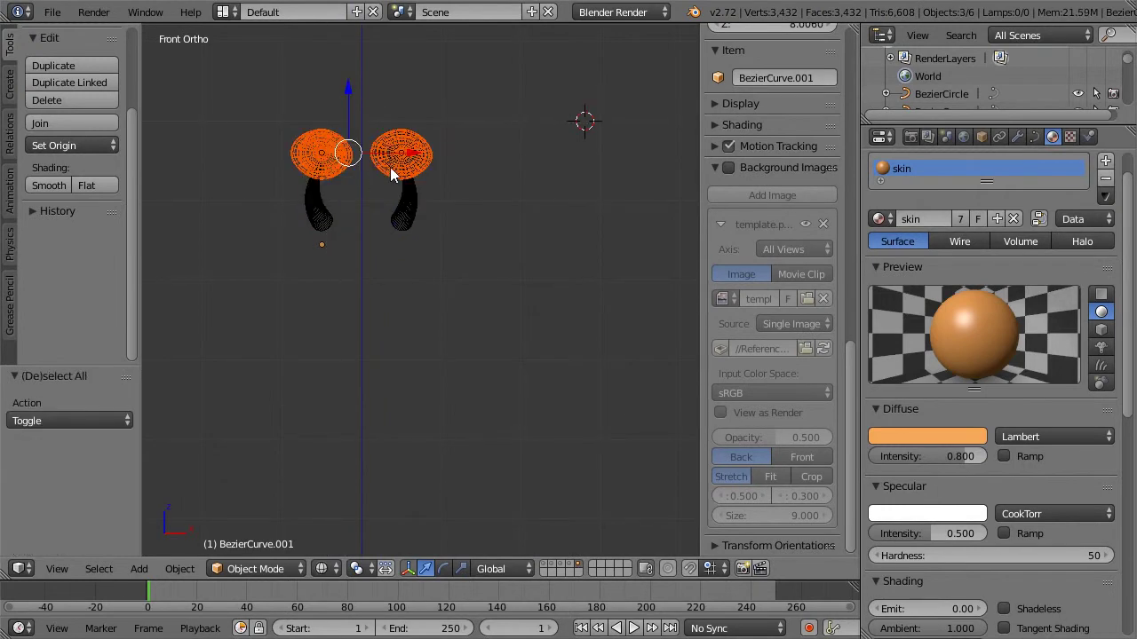
key("z")
key("shift+d")
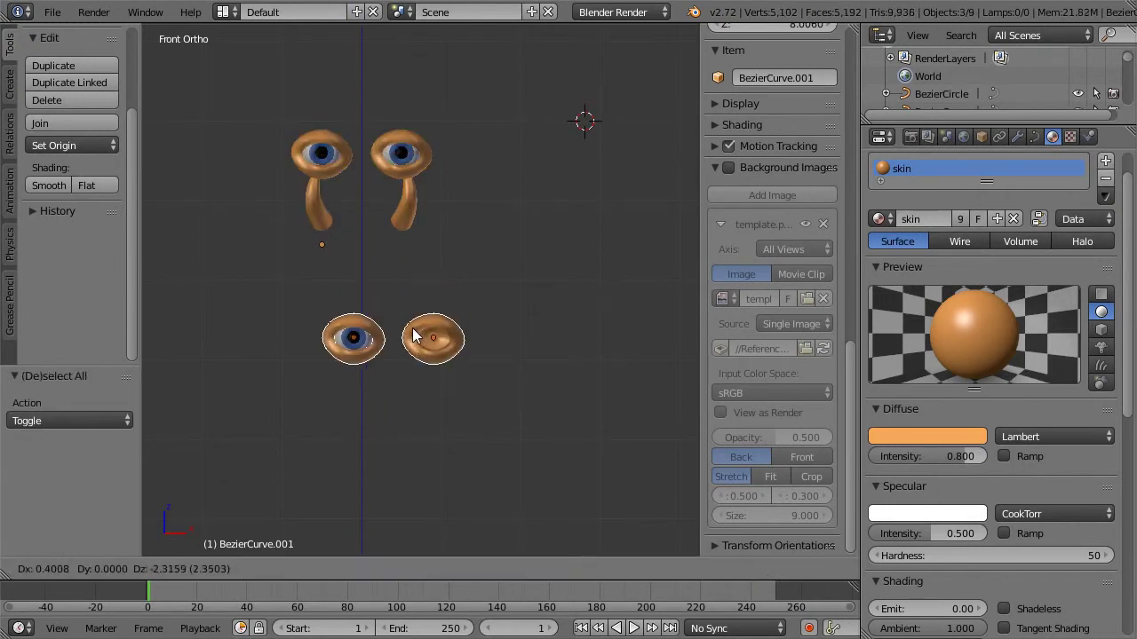
right_click(412, 328)
key("a")
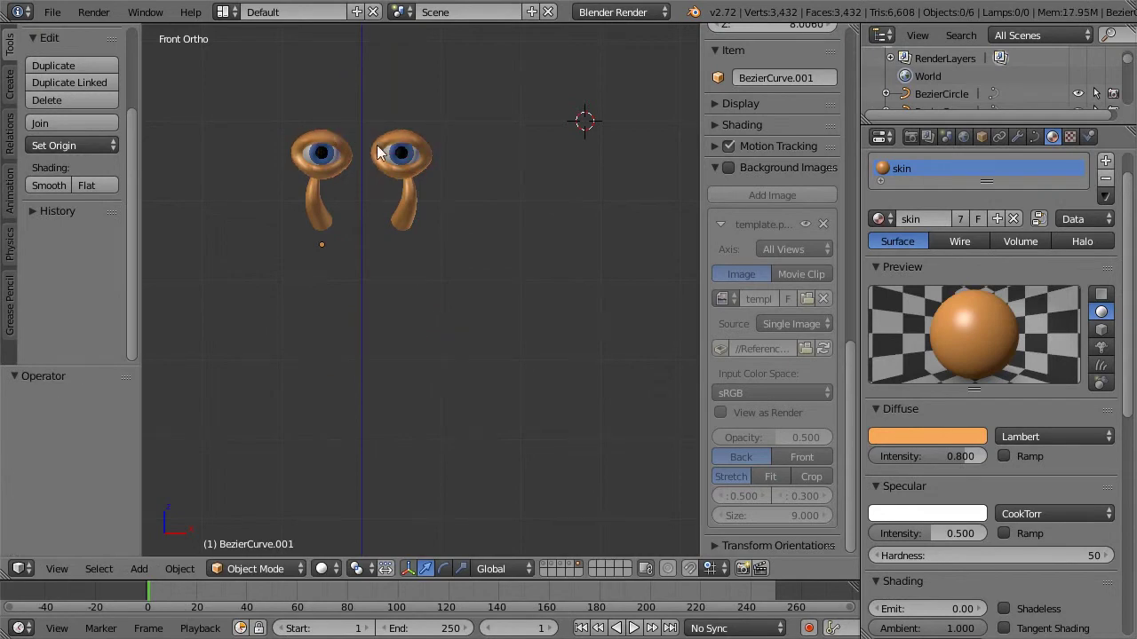
Step: Duplicate both eyeballs and eyelid shells in place without the stalks, move the copies to layer 15, and switch to it
key("z")
key("b")
left_click_drag(337, 111, 390, 192)
key("z")
key("shift+d")
key("Escape")
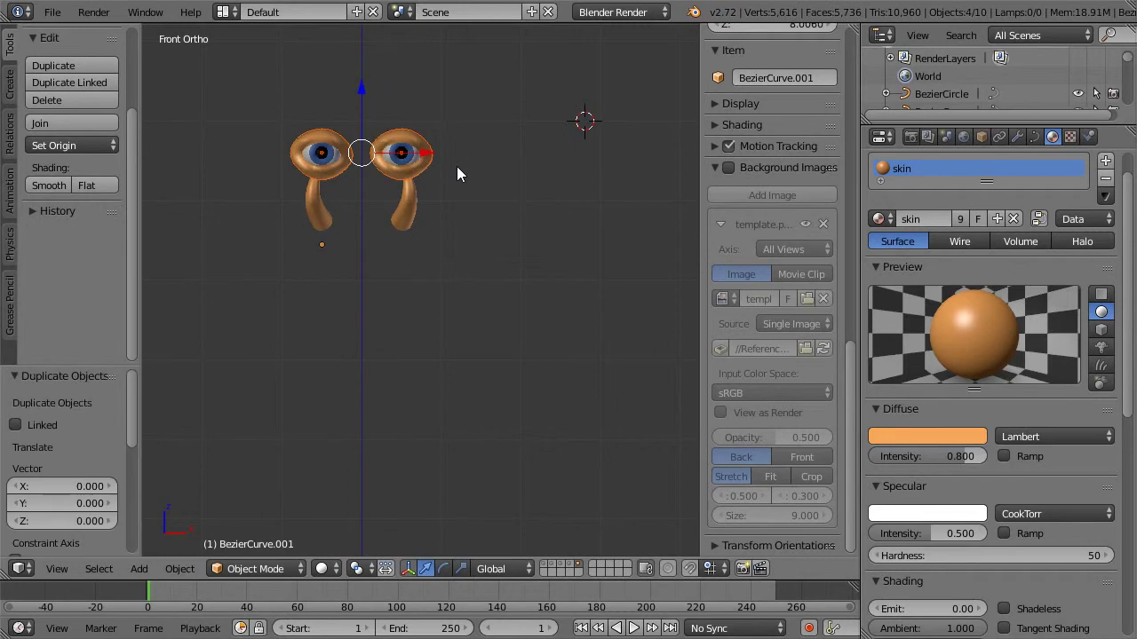
key("m")
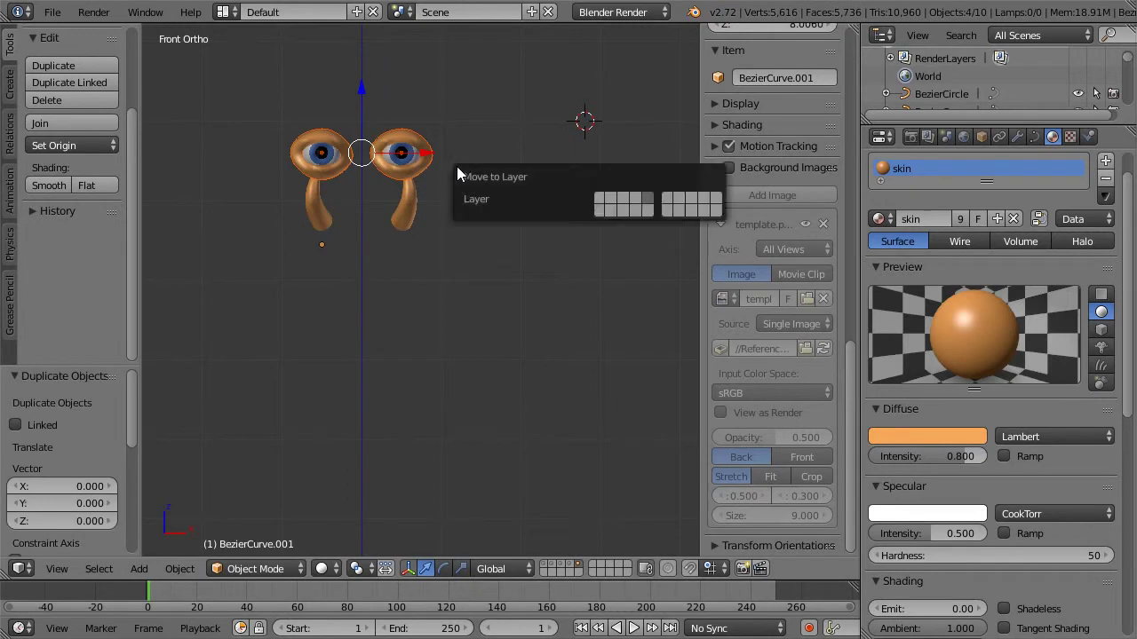
left_click(646, 210)
left_click(579, 573)
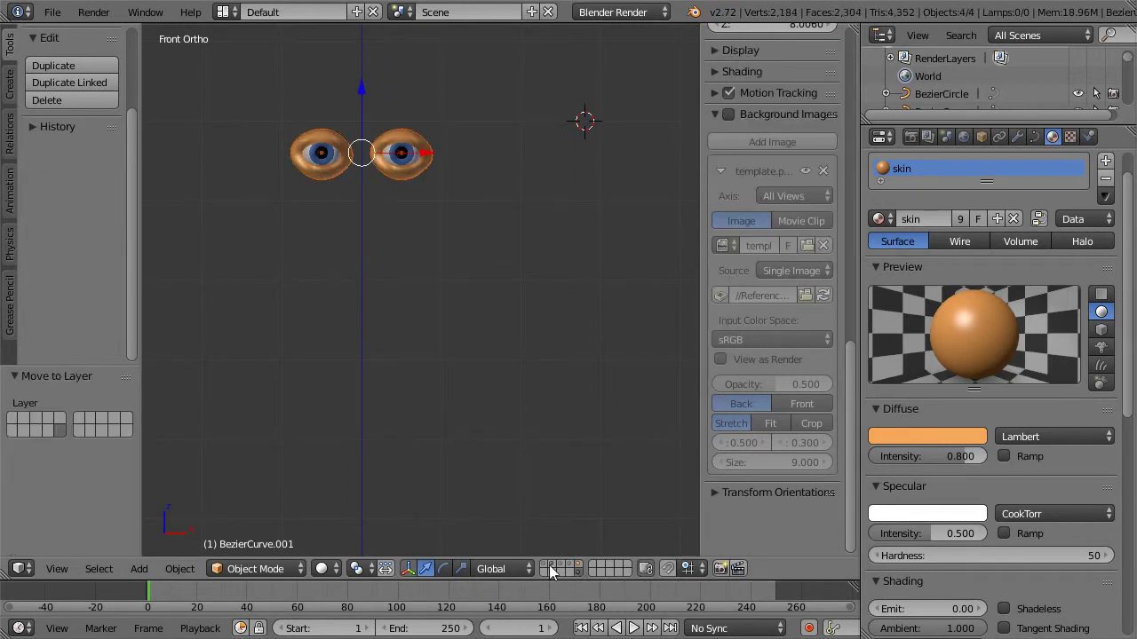
Step: Display the character on layer 1 as well and move the stalkless eyes -1.2 along Z onto the head
left_click(550, 569, "shift")
left_click(548, 565, "shift")
left_click(542, 565, "shift")
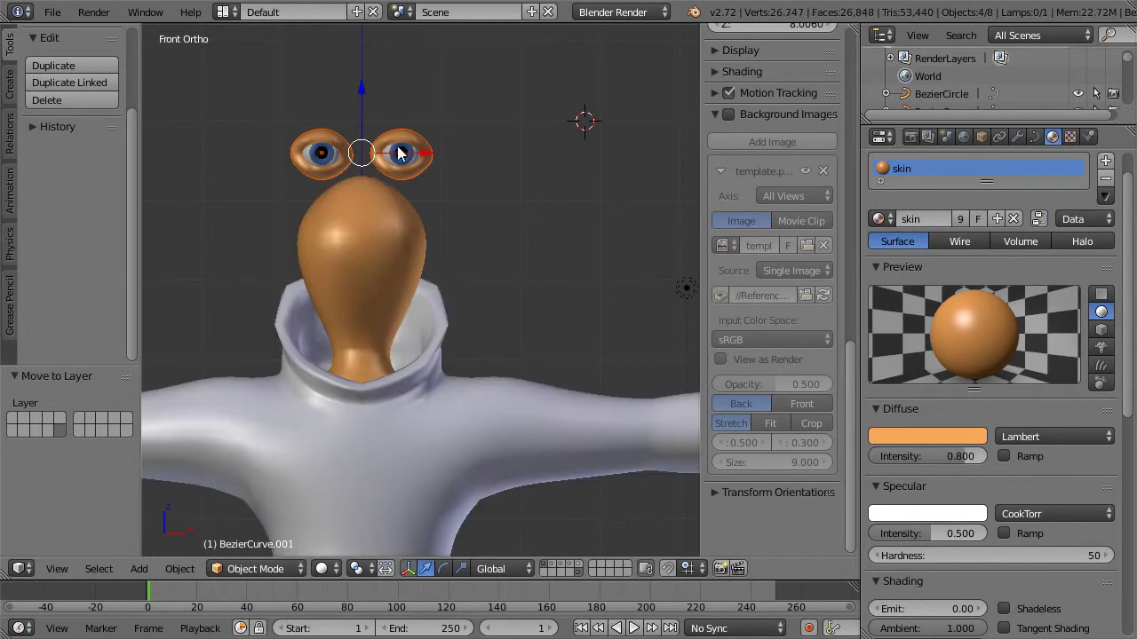
left_click_drag(360, 92, 362, 186)
key("KP_3")
key("z")
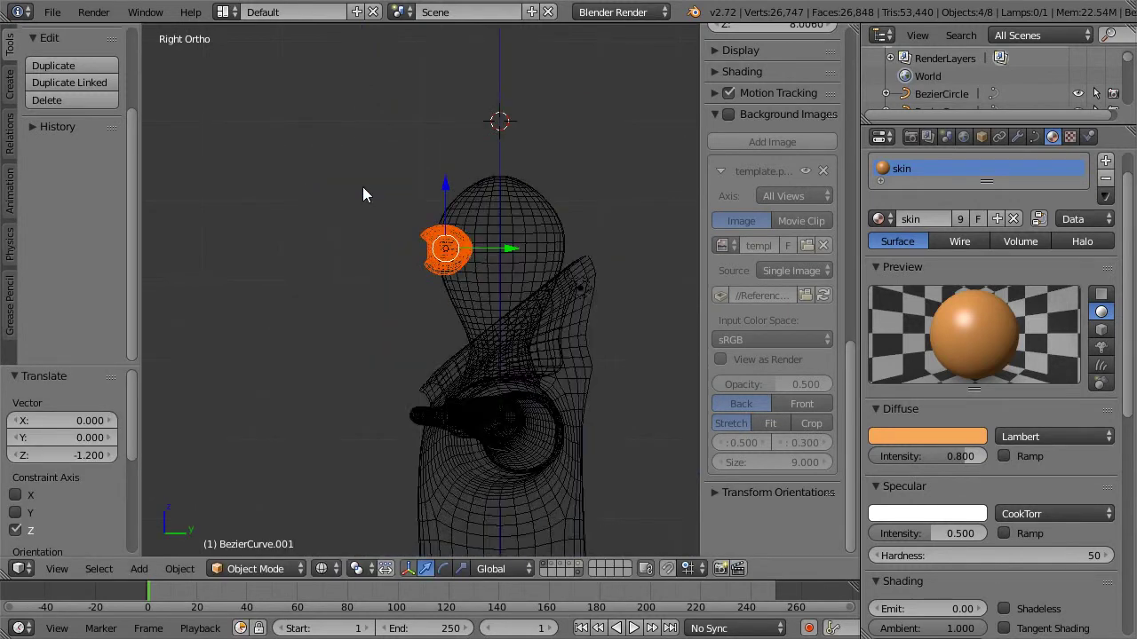
scroll(362, 186, "up", 5)
key("z")
key("KP_1")
key("KP_0")
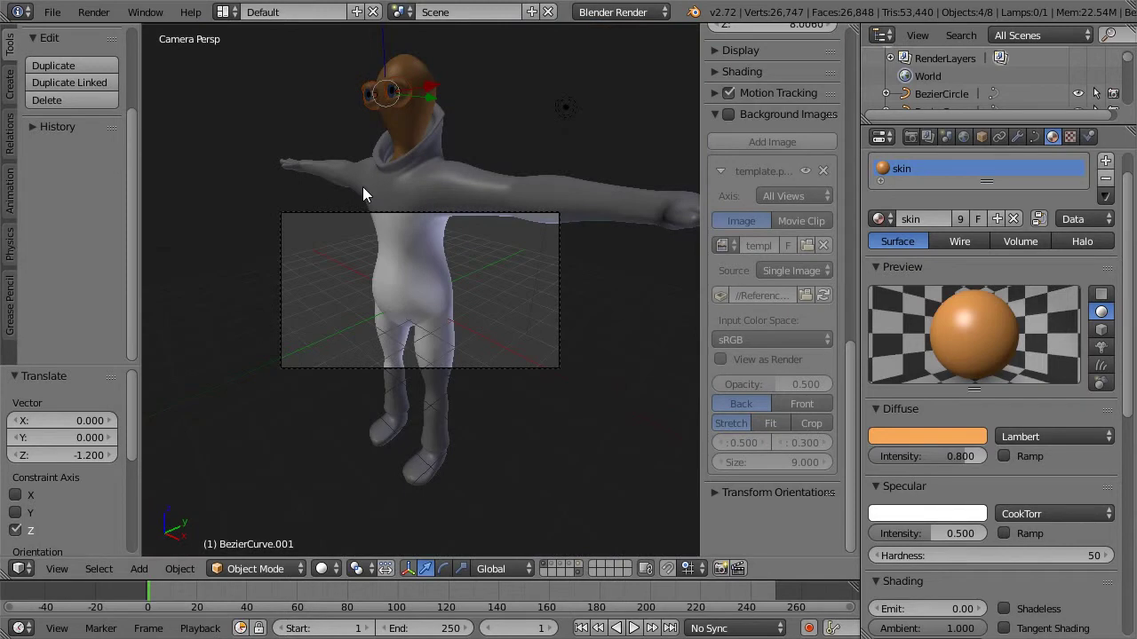
Step: Turn on the background reference image and raise the stalkless eyes 0.2 along Z
key("KP_1")
left_click(728, 114)
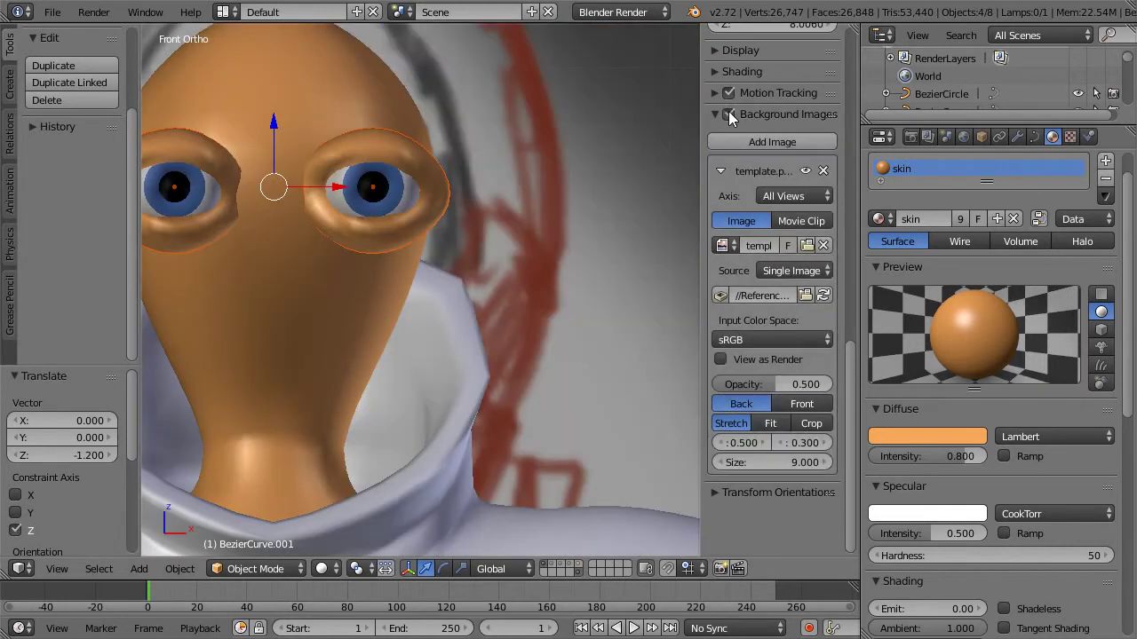
key("z")
left_click_drag(273, 124, 269, 90)
key("z")
scroll(335, 143, "down", 3)
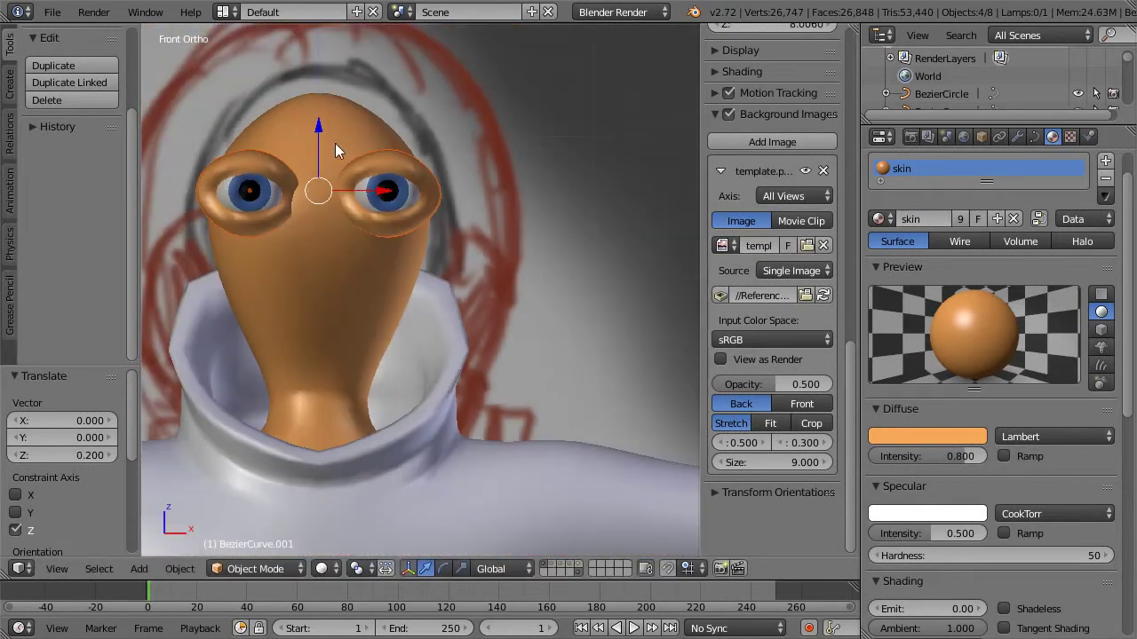
mouse_move(508, 189)
middle_mouse_down()
mouse_move(417, 210)
mouse_move(487, 182)
middle_mouse_up()
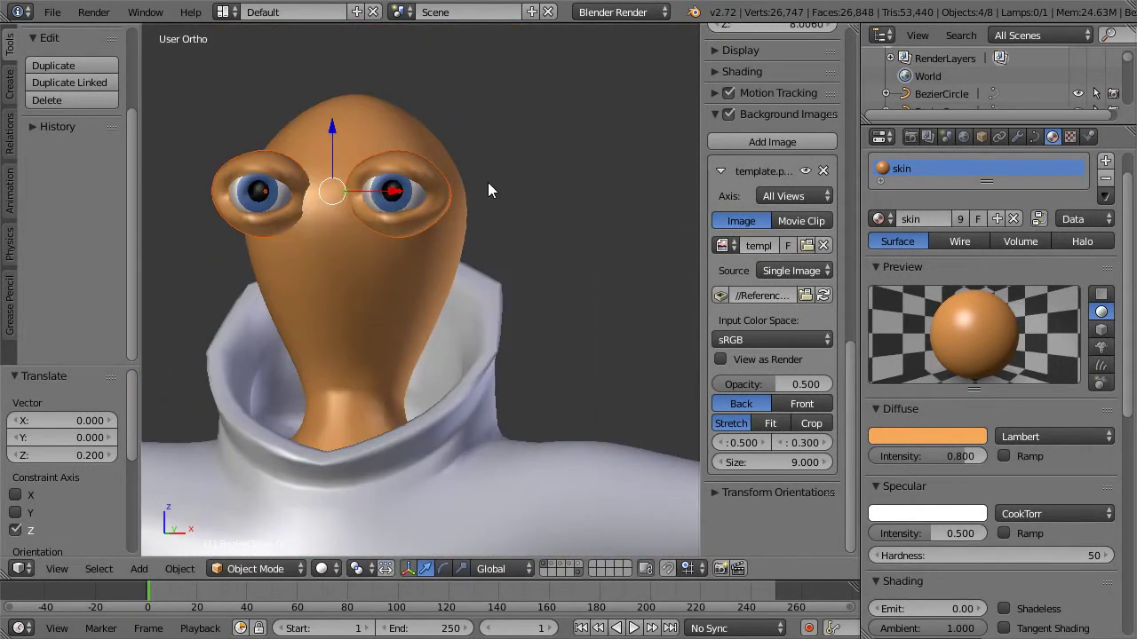
Step: Clear the selection and show layers 1, 5 and 15 together to compare the stalked and stalkless eyes on the head
key("a")
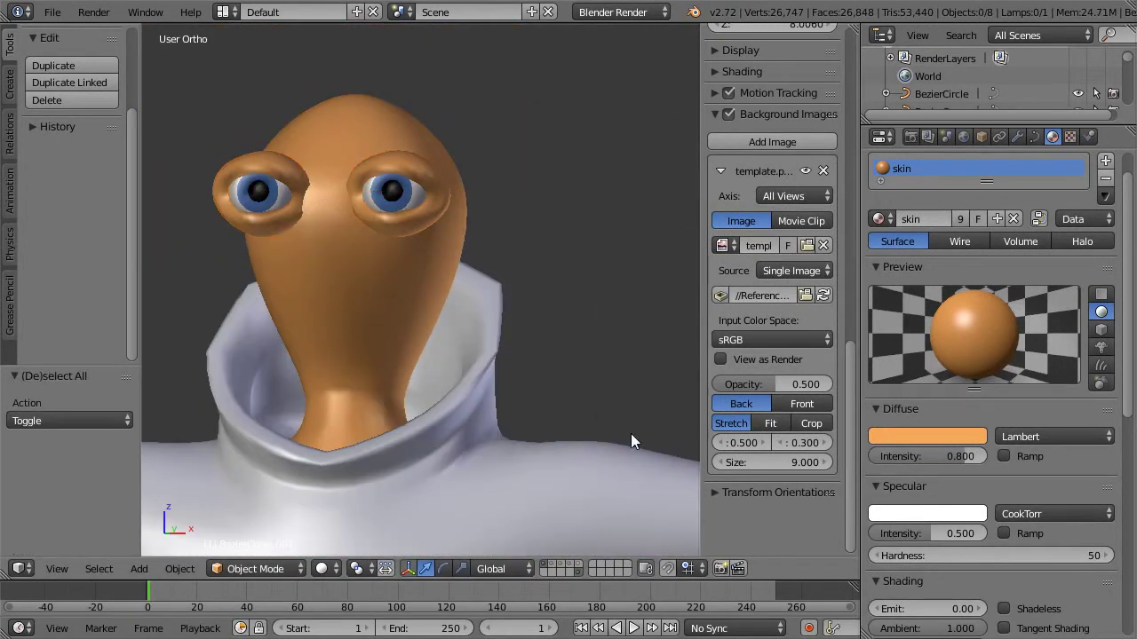
left_click(578, 563, "shift")
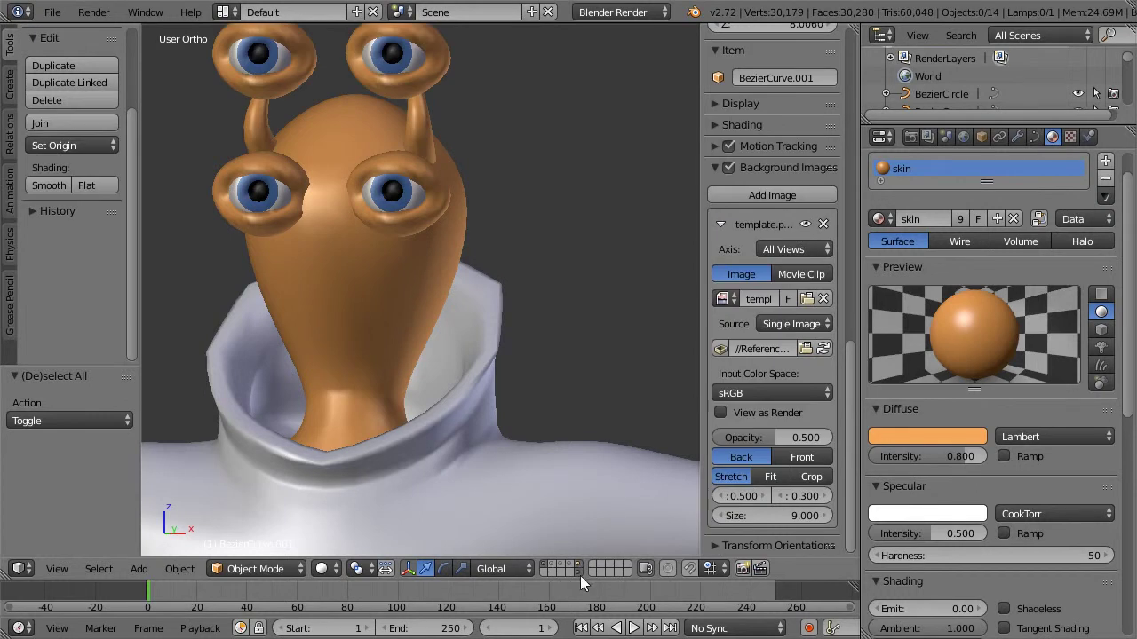
left_click(578, 573, "shift")
left_click(576, 575, "shift")
left_click(574, 561, "shift")
left_click(575, 561, "shift")
left_click(578, 573, "shift")
left_click(579, 571, "shift")
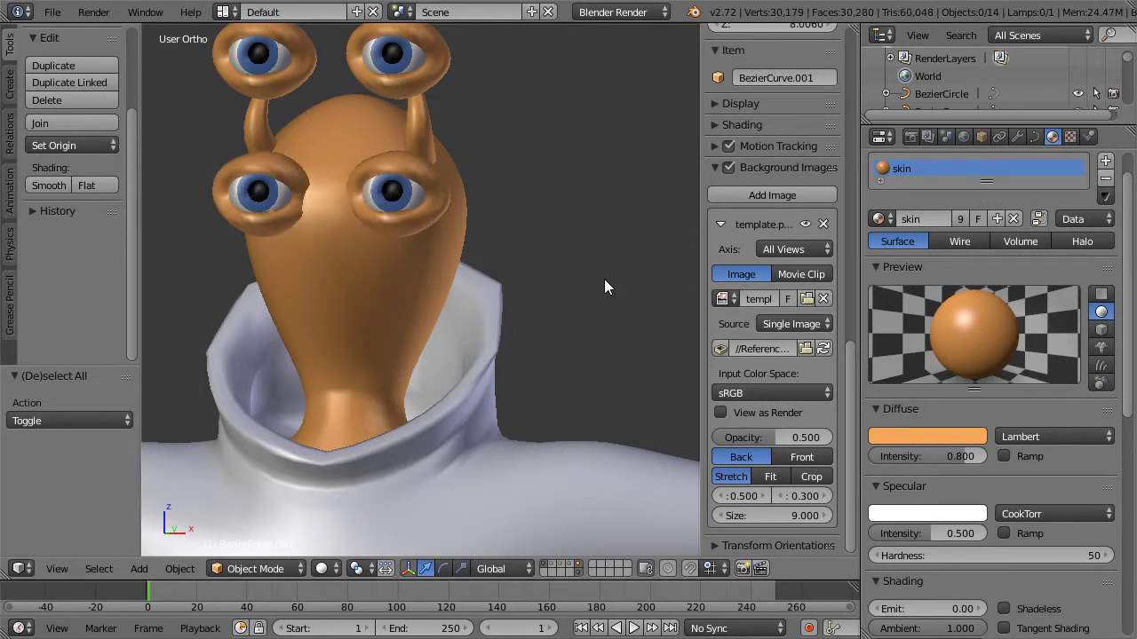
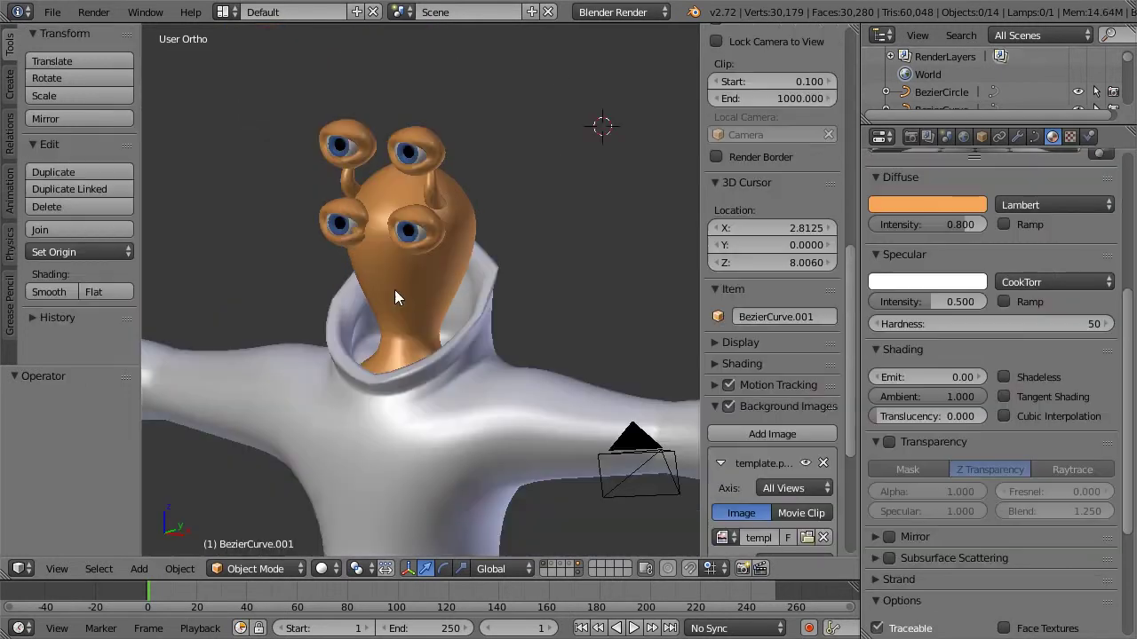
scroll(394, 290, "up", 2)
middle_click_drag(469, 287, 511, 287)
middle_click_drag(358, 278, 515, 271, "shift")
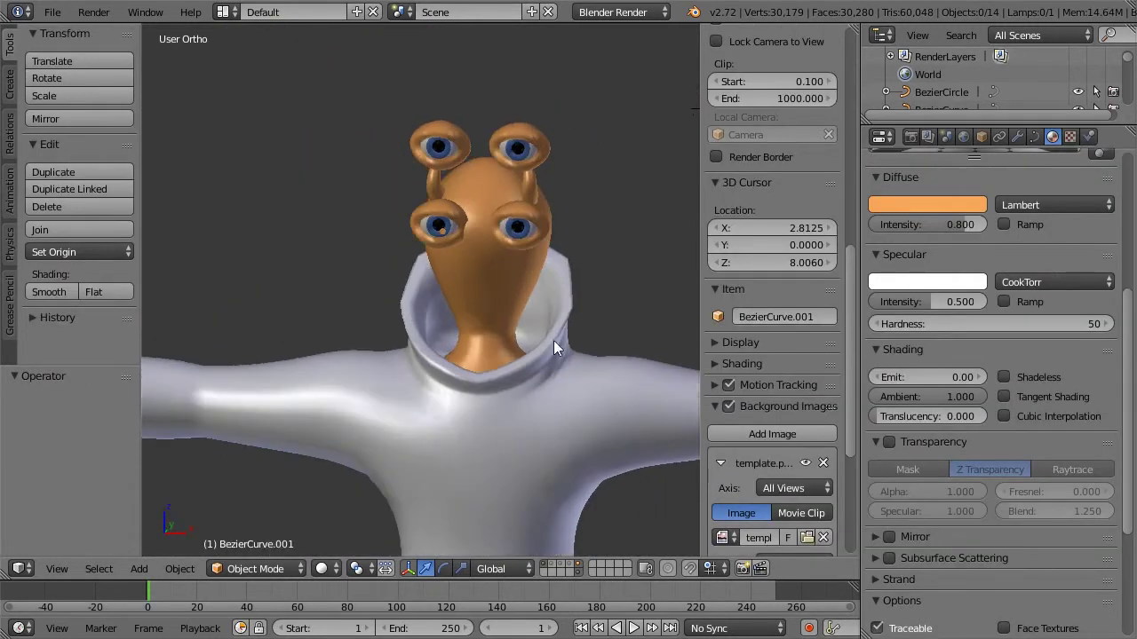
Step: Display only the body on layer 1 together with the stalked eyes on layer 5
left_click(577, 564)
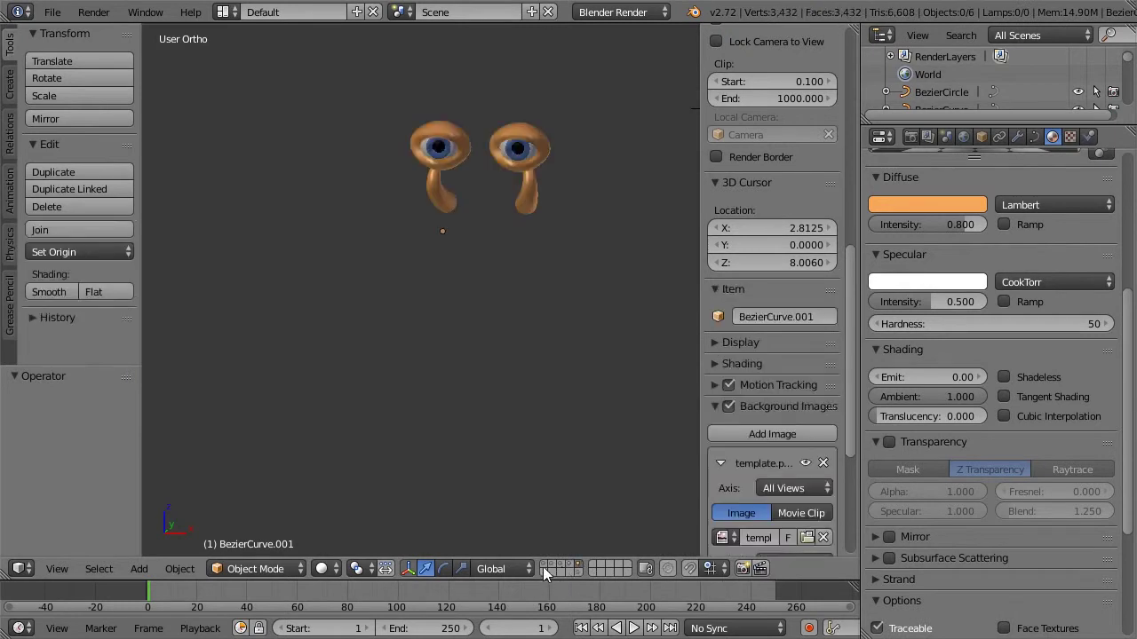
left_click(543, 565)
left_click(549, 565)
left_click(540, 565)
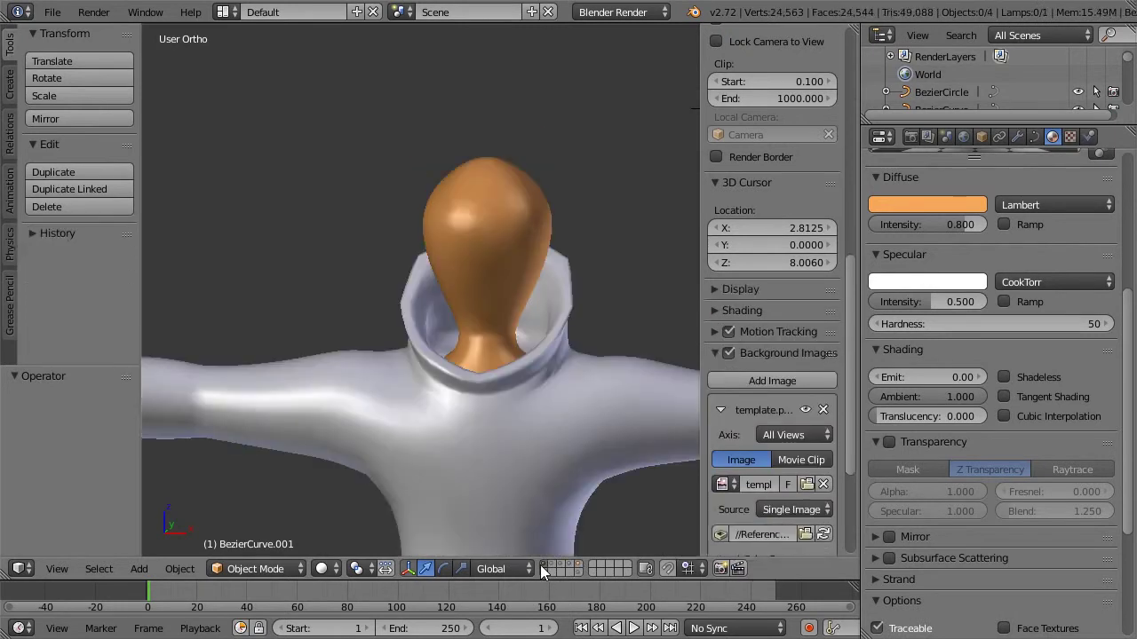
left_click(577, 564, "shift")
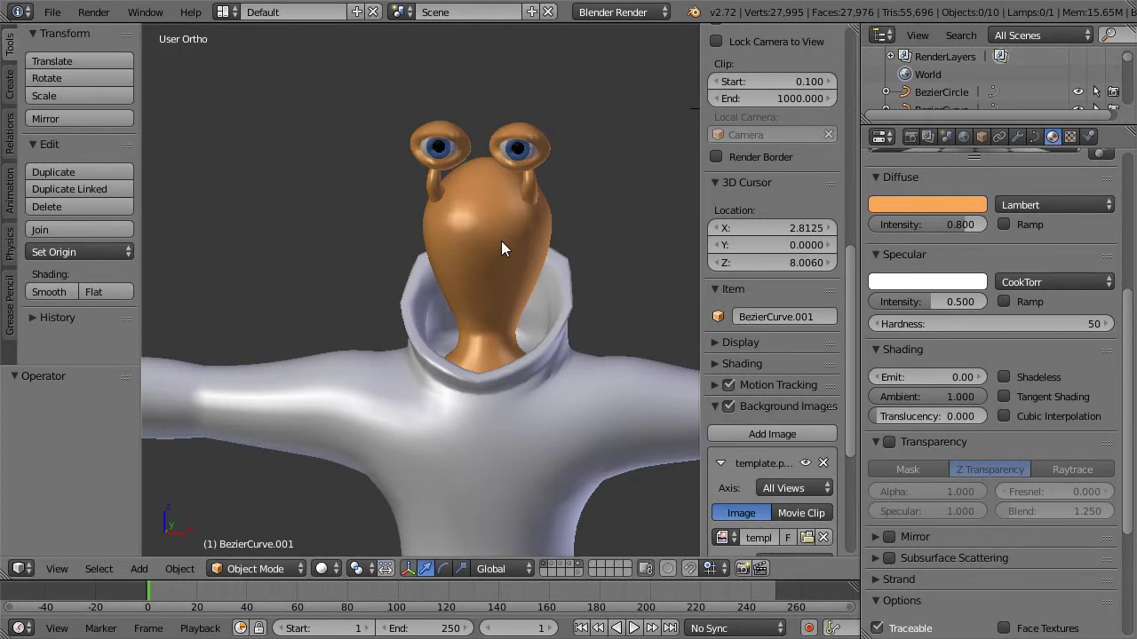
Step: Enter Edit Mode on the head and add a horizontal loop cut just below the existing loop at mouth height
right_click(501, 241)
key("Tab")
middle_click_drag(542, 234, 445, 236)
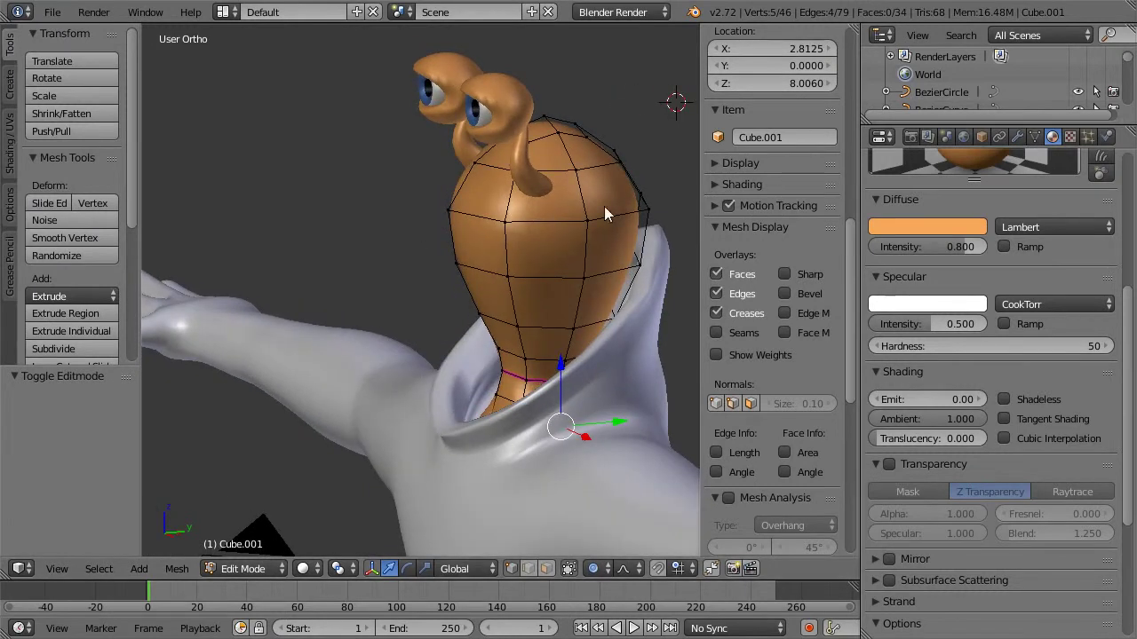
middle_click_drag(471, 256, 500, 254)
key("ctrl+r")
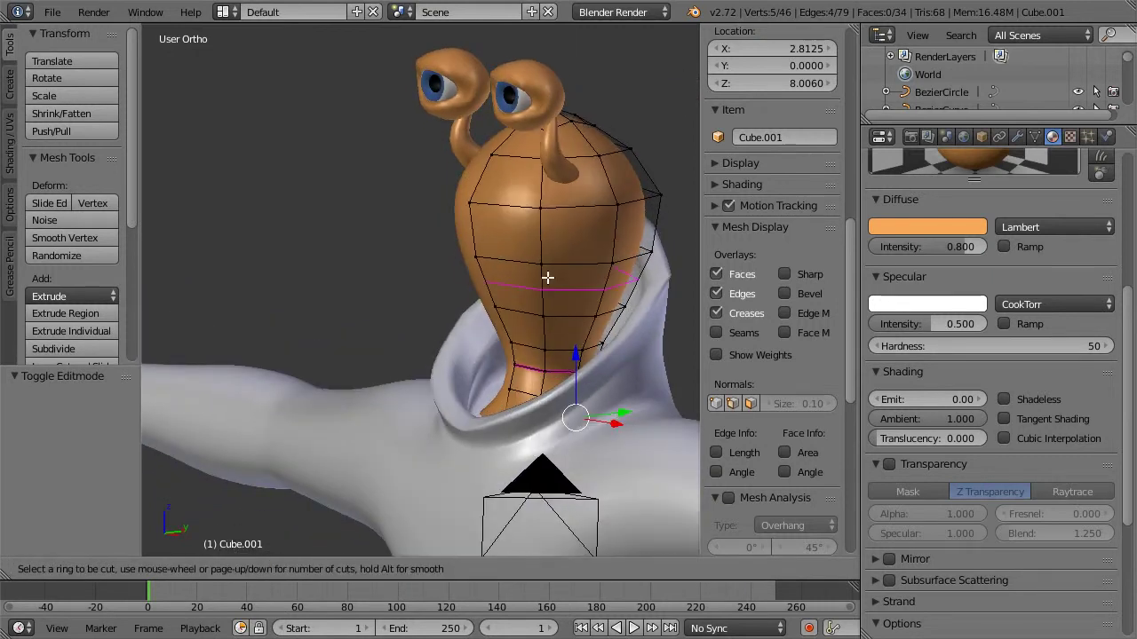
left_click(547, 278)
left_click(549, 266)
Step: Select the two front faces of the narrow band at mouth height and extrude them in place
key("a")
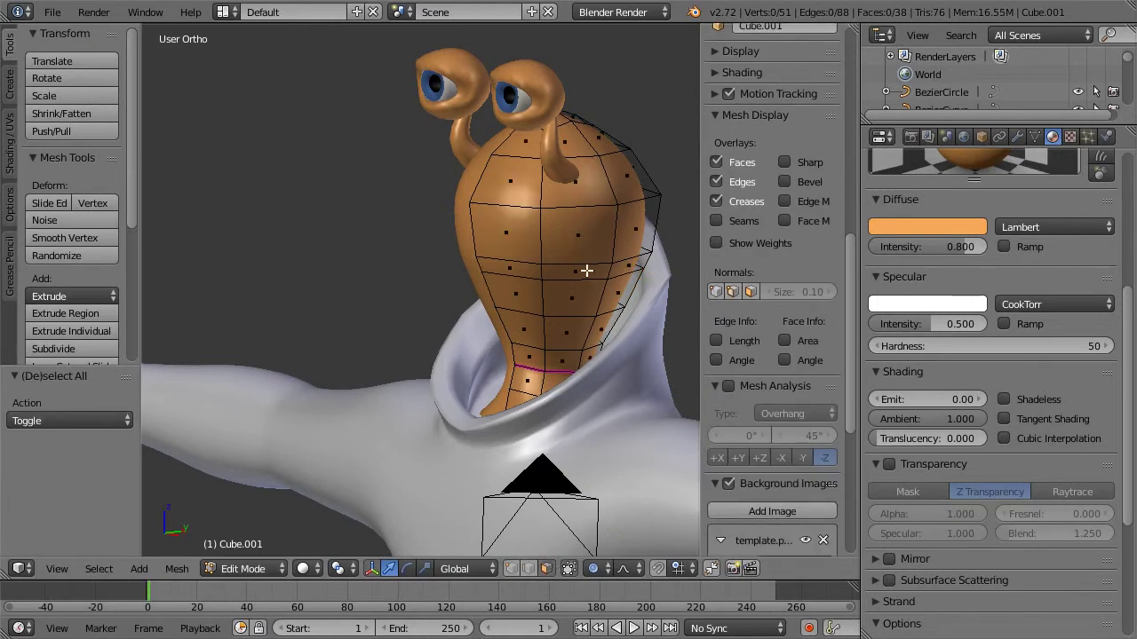
right_click(586, 270, "alt")
middle_click_drag(586, 270, 558, 243)
key("e")
right_click(579, 236)
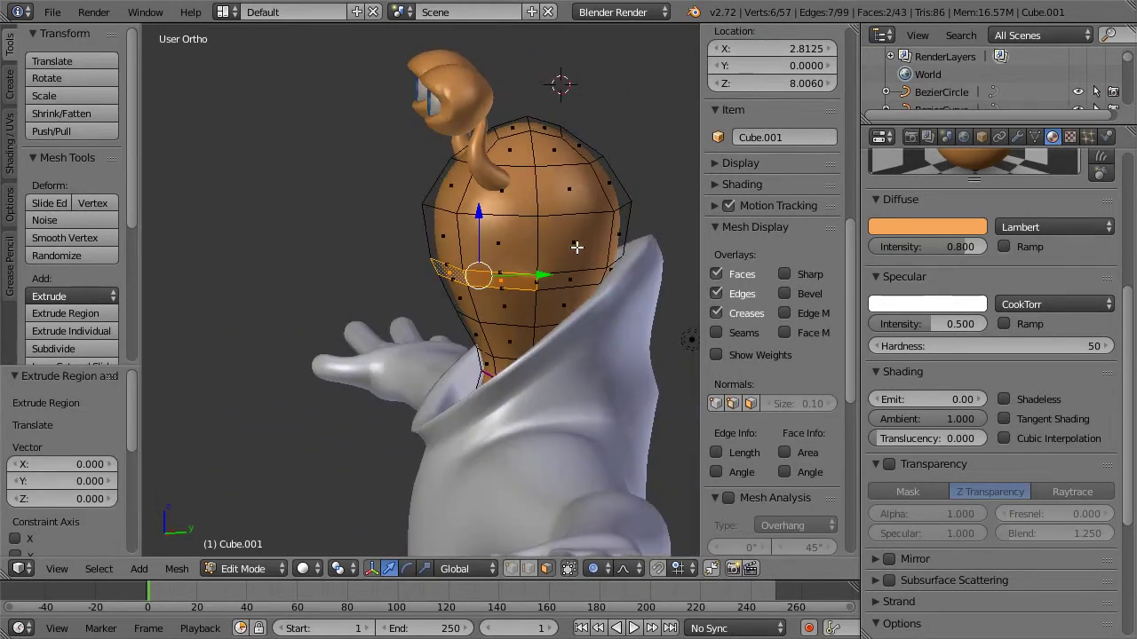
key("s")
left_click(573, 247)
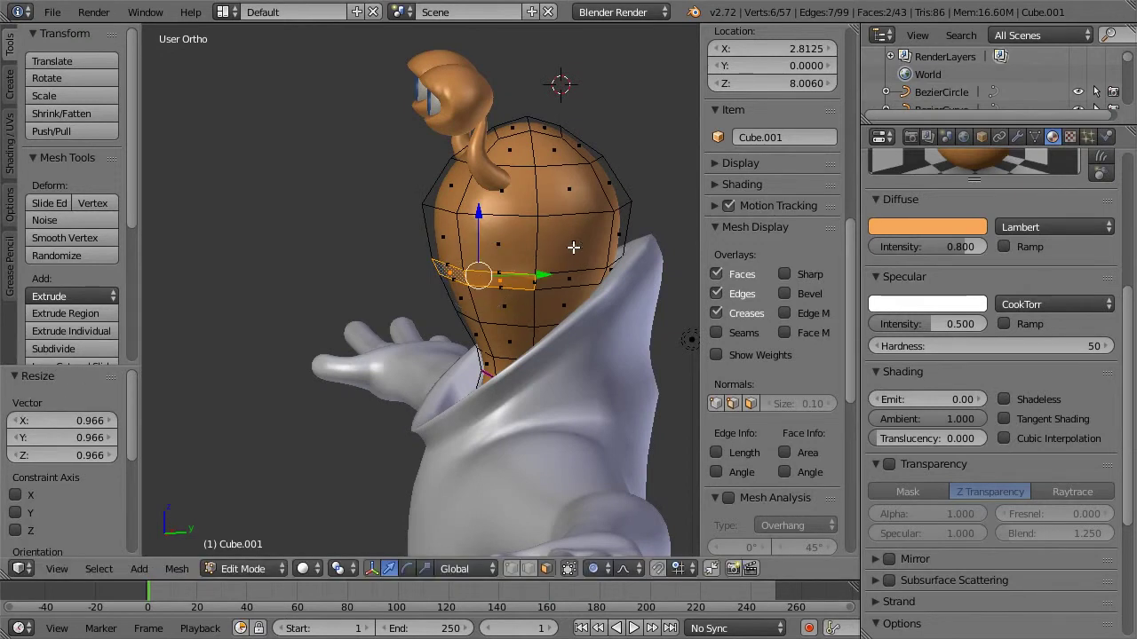
key("ctrl+z")
Step: Turn off proportional editing and push the extruded mouth faces into the head, 0.195 along Y and -0.177 along X
key("o")
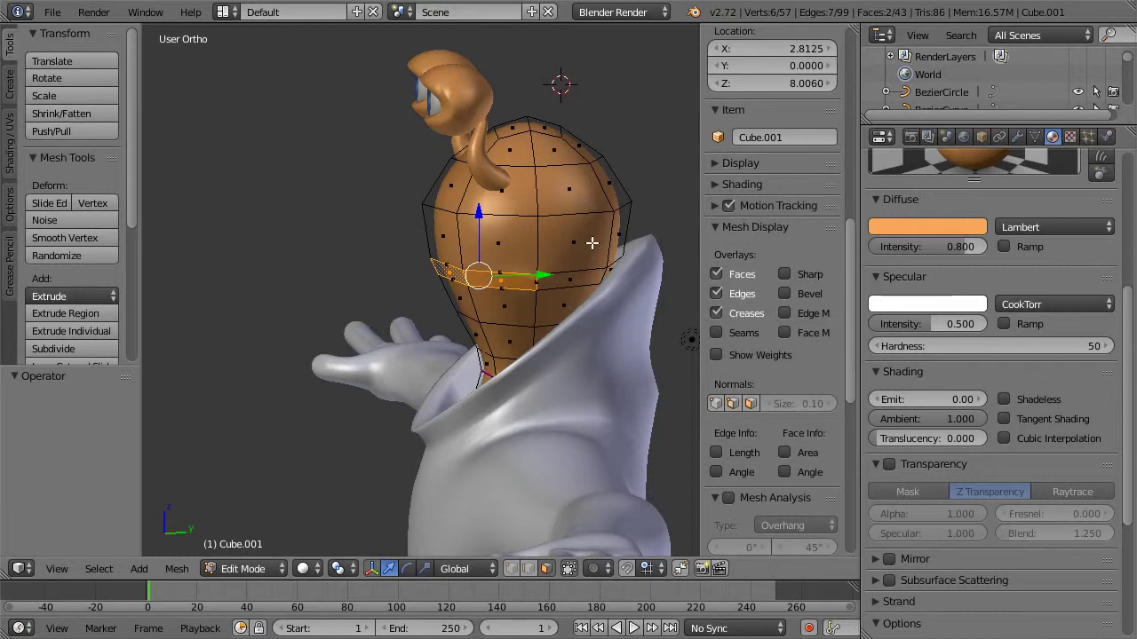
left_click_drag(542, 275, 568, 272)
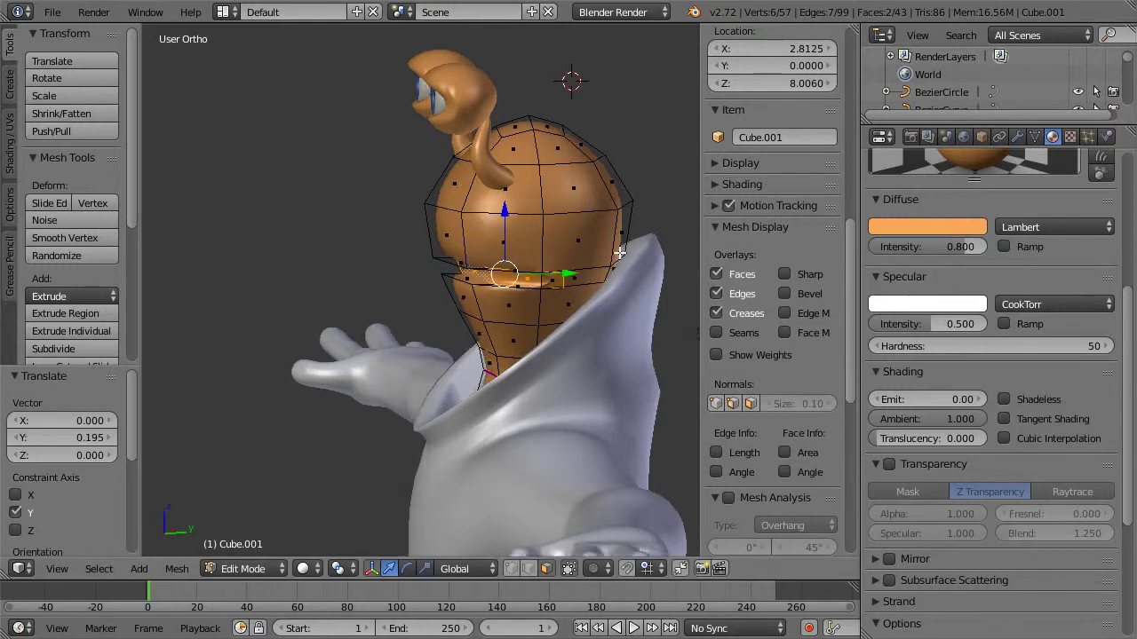
middle_click_drag(568, 271, 562, 255)
left_click_drag(595, 257, 599, 260)
middle_click_drag(599, 260, 471, 289)
scroll(583, 257, "up", 3)
middle_click_drag(558, 272, 515, 287)
Step: Extrude the inner mouth faces again and move them 0.209 along Y and -0.151 along X
key("e")
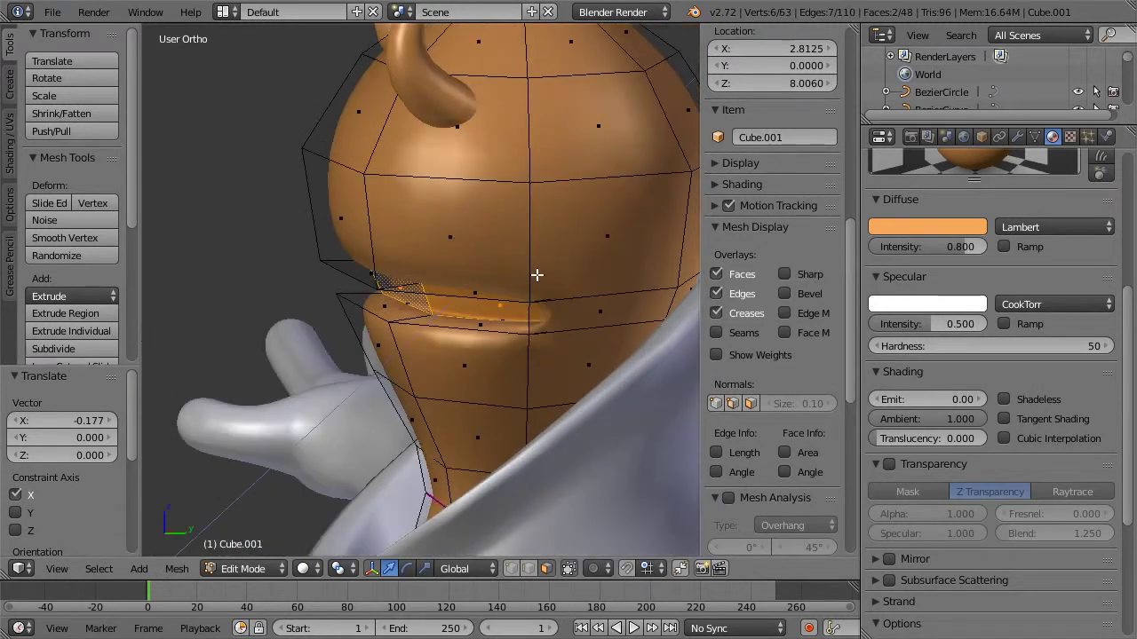
right_click(536, 276)
left_click_drag(513, 293, 545, 269)
middle_click_drag(546, 269, 576, 266)
middle_click_drag(651, 263, 591, 267)
key("g")
key("x")
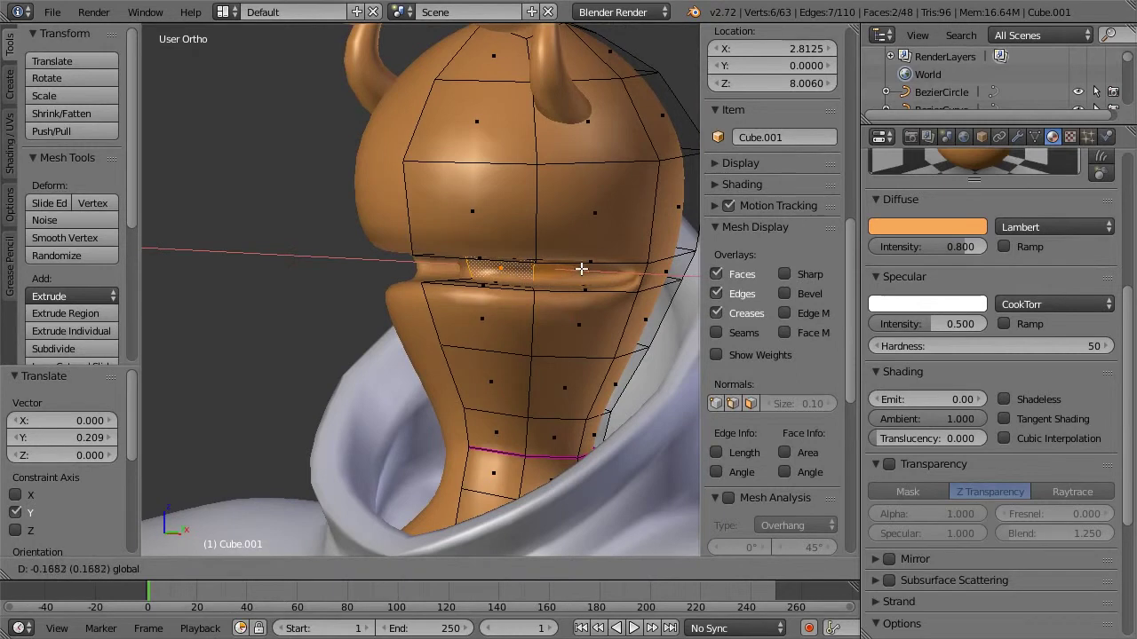
left_click(583, 268)
Step: Extrude the inner mouth faces once more, moving them deeper along Y and -0.133 along X in wireframe display
middle_click_drag(601, 258, 502, 258)
scroll(503, 258, "up", 6)
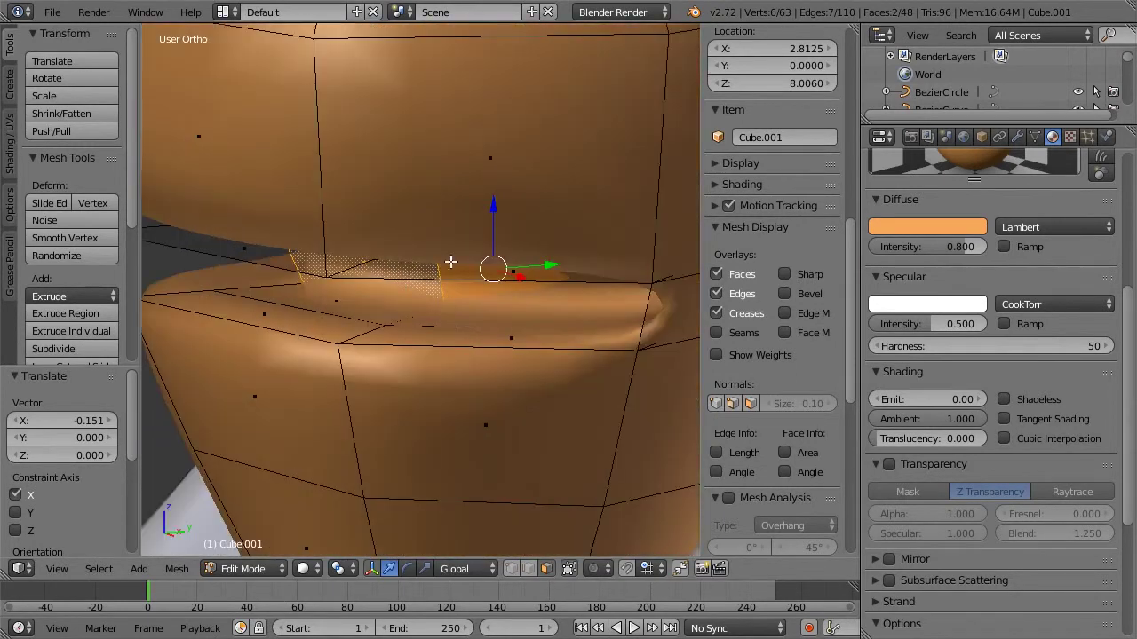
key("z")
mouse_move(503, 284)
middle_mouse_down()
mouse_move(507, 325)
mouse_move(491, 309)
middle_mouse_up()
key("z")
key("e")
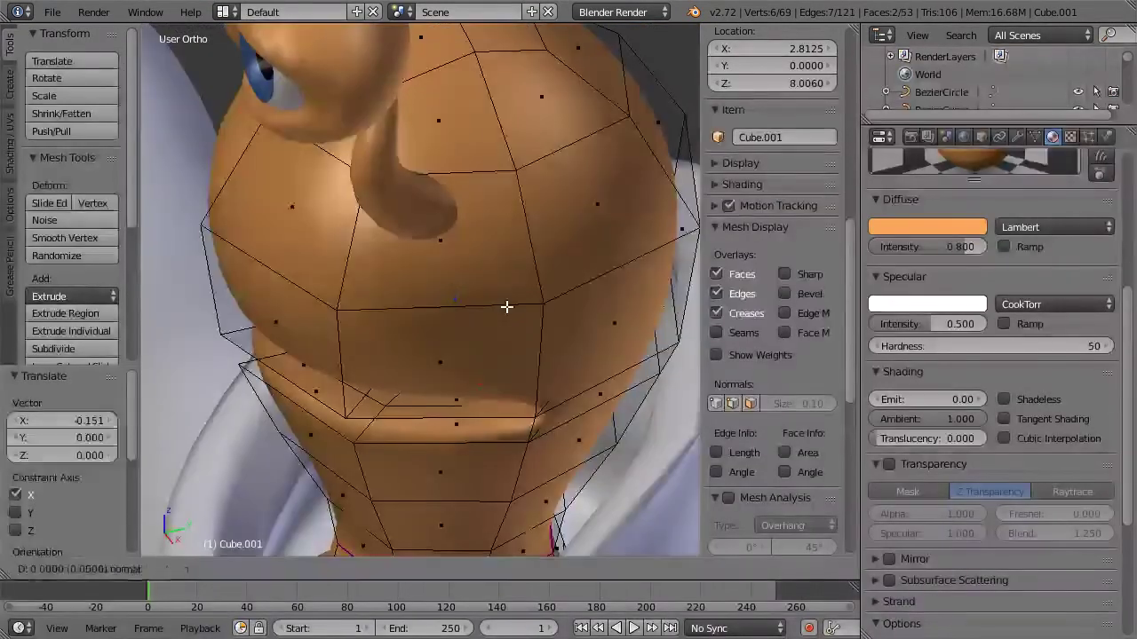
right_click(506, 308)
key("z")
key("g")
key("y")
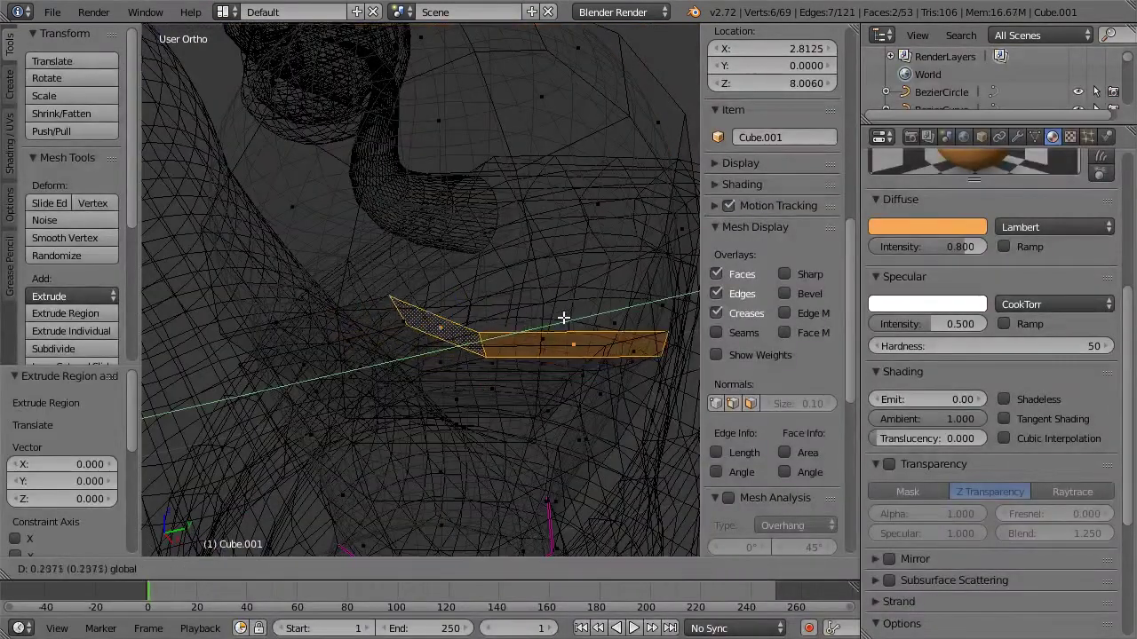
left_click(560, 329)
key("g")
key("x")
left_click(524, 345)
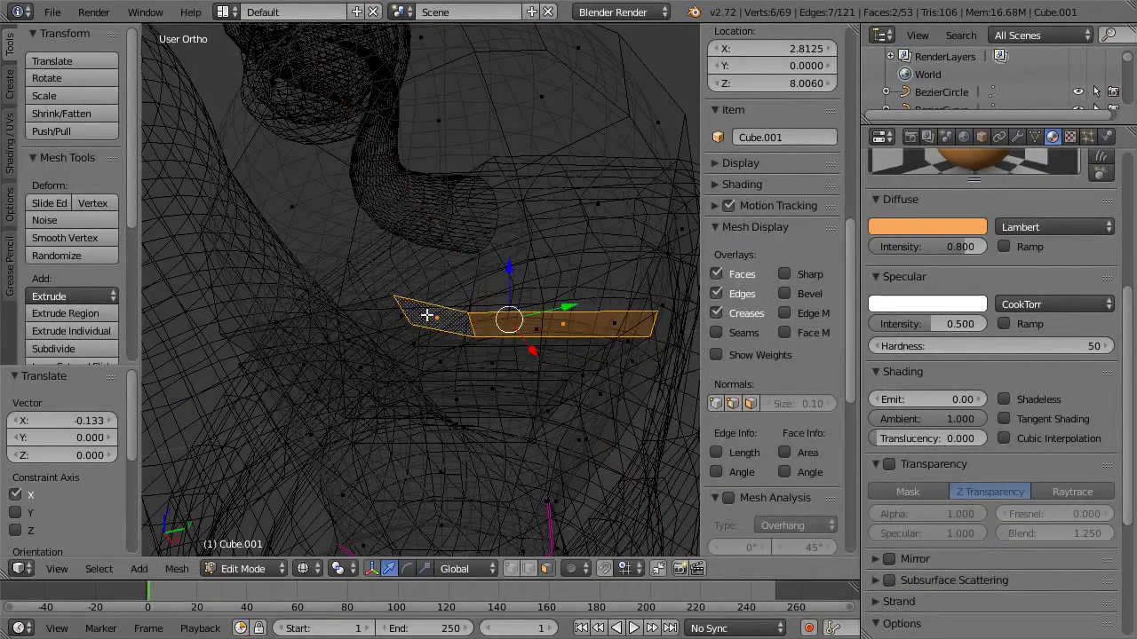
Step: Switch to edge selection, pick an inner edge of the mouth cavity and move it back along Y
key("z")
mouse_move(436, 305)
middle_mouse_down()
mouse_move(427, 240)
mouse_move(505, 230)
mouse_move(431, 246)
mouse_move(437, 258)
mouse_move(485, 249)
mouse_move(441, 312)
middle_mouse_up()
key("z")
key("KP_7")
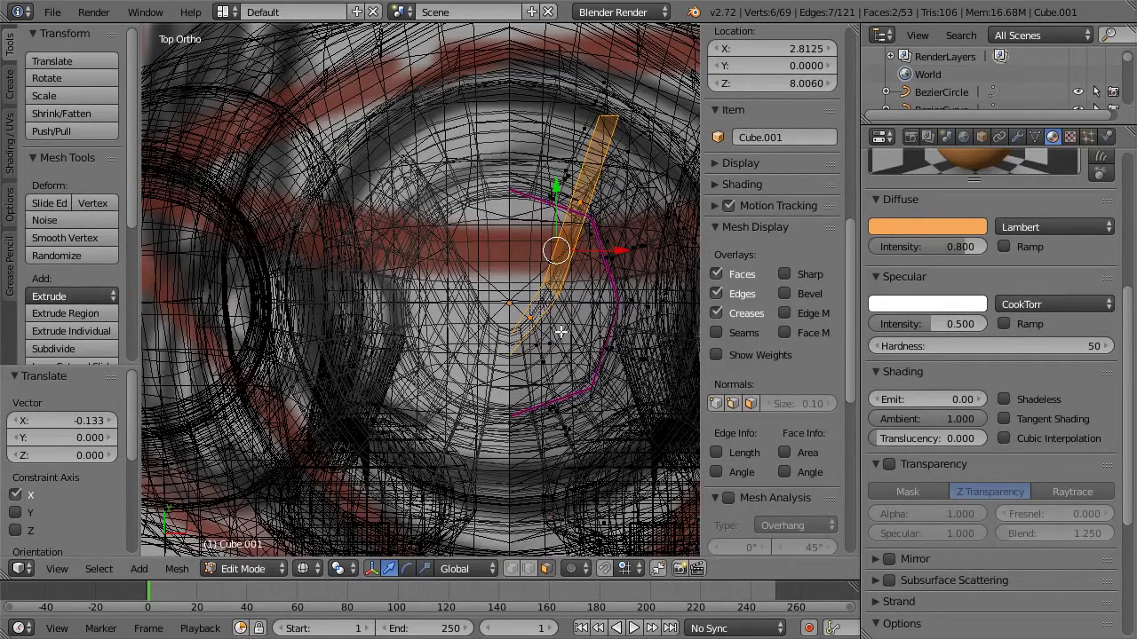
left_click(526, 570)
right_click(517, 339)
middle_click_drag(506, 340, 465, 222)
key("z")
middle_click_drag(503, 307, 482, 194)
right_click(450, 240)
middle_click_drag(507, 239, 449, 285)
key("z")
left_click_drag(470, 286, 566, 262)
Step: Move the selected inner mouth edge a further 0.193 along Y
key("z")
mouse_move(469, 313)
middle_mouse_down()
mouse_move(474, 262)
mouse_move(544, 249)
mouse_move(448, 276)
middle_mouse_up()
key("z")
left_click_drag(496, 300, 552, 297)
key("z")
mouse_move(429, 232)
middle_mouse_down()
mouse_move(525, 246)
mouse_move(492, 256)
mouse_move(419, 249)
mouse_move(472, 289)
middle_mouse_up()
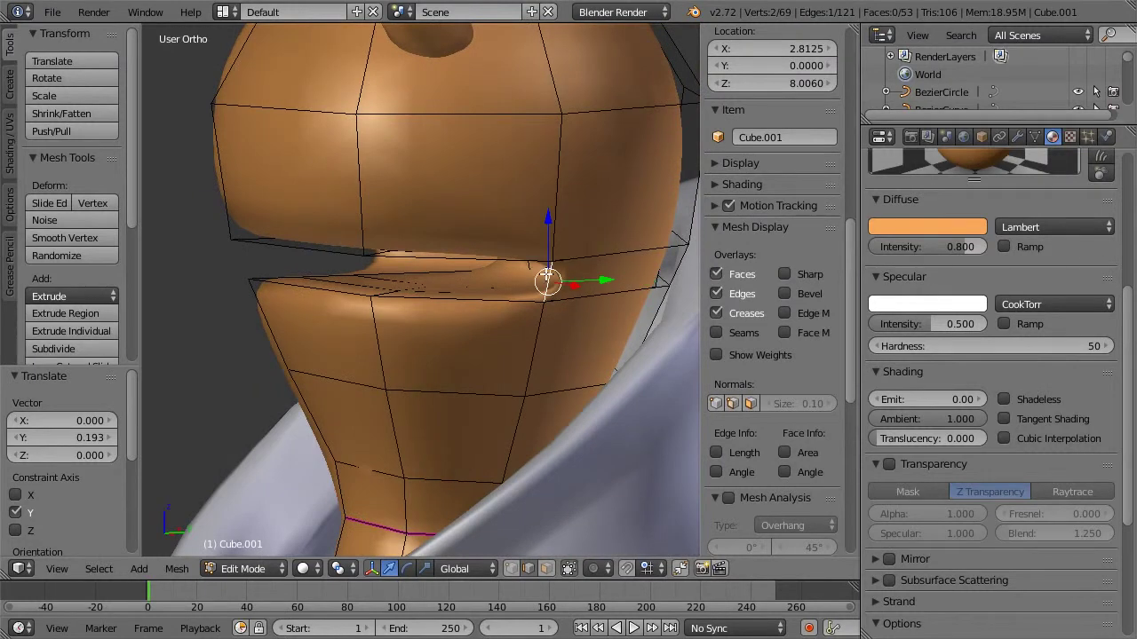
middle_click_drag(586, 253, 492, 238)
left_click_drag(376, 251, 464, 251)
key("ctrl+z")
Step: Nudge the inner mouth edge slightly and leave Edit Mode to check the smoothed mouth groove
mouse_move(432, 228)
middle_mouse_down()
mouse_move(531, 238)
mouse_move(462, 254)
mouse_move(497, 240)
mouse_move(609, 236)
mouse_move(553, 259)
mouse_move(482, 255)
middle_mouse_up()
key("z")
key("z")
left_click_drag(555, 259, 560, 258)
key("z")
key("z")
key("Tab")
scroll(342, 239, "down", 3)
middle_click_drag(420, 230, 500, 257)
scroll(477, 237, "down", 4)
scroll(520, 289, "up", 5)
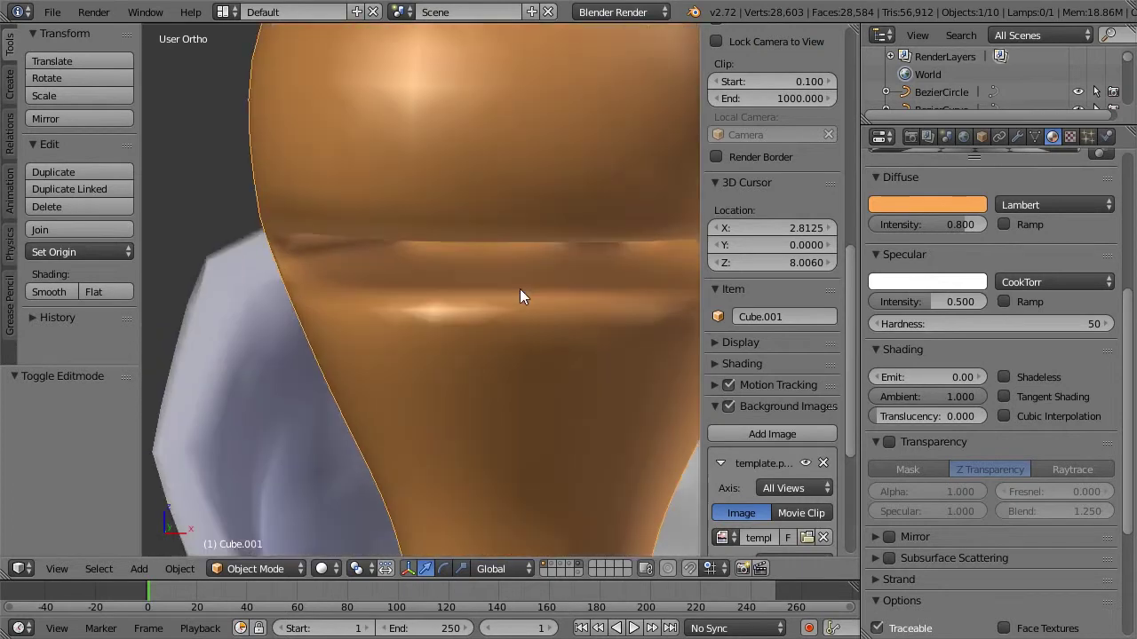
scroll(520, 289, "down", 4)
Step: Return to Edit Mode on the head and move the selected inner mouth edge 0.039 along Y
key("Tab")
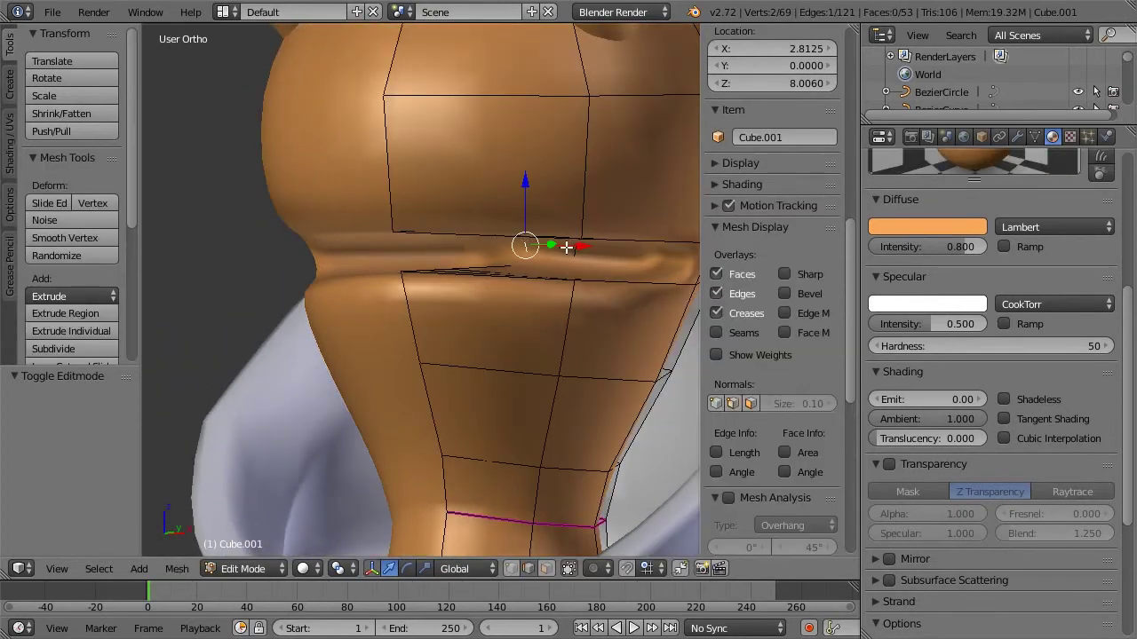
middle_click_drag(567, 247, 548, 248)
left_click_drag(557, 242, 612, 249)
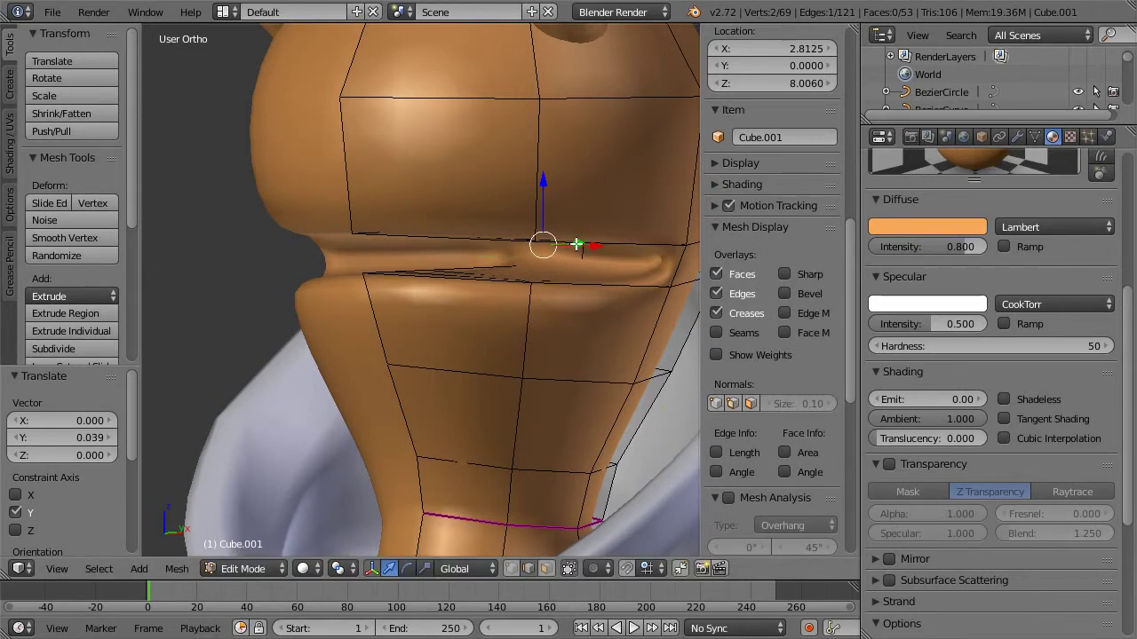
key("z")
Step: In the right side view, rotate the inner mouth edge about 10° and move it 0.236 along Y
mouse_move(578, 243)
middle_mouse_down()
mouse_move(464, 228)
mouse_move(470, 236)
middle_mouse_up()
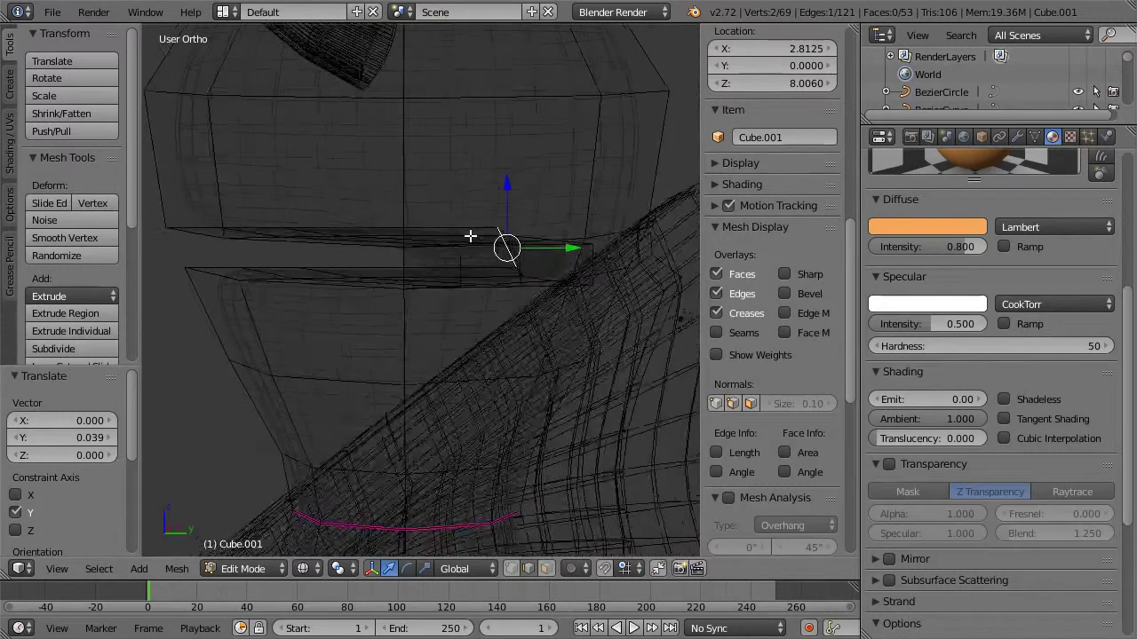
key("KP_3")
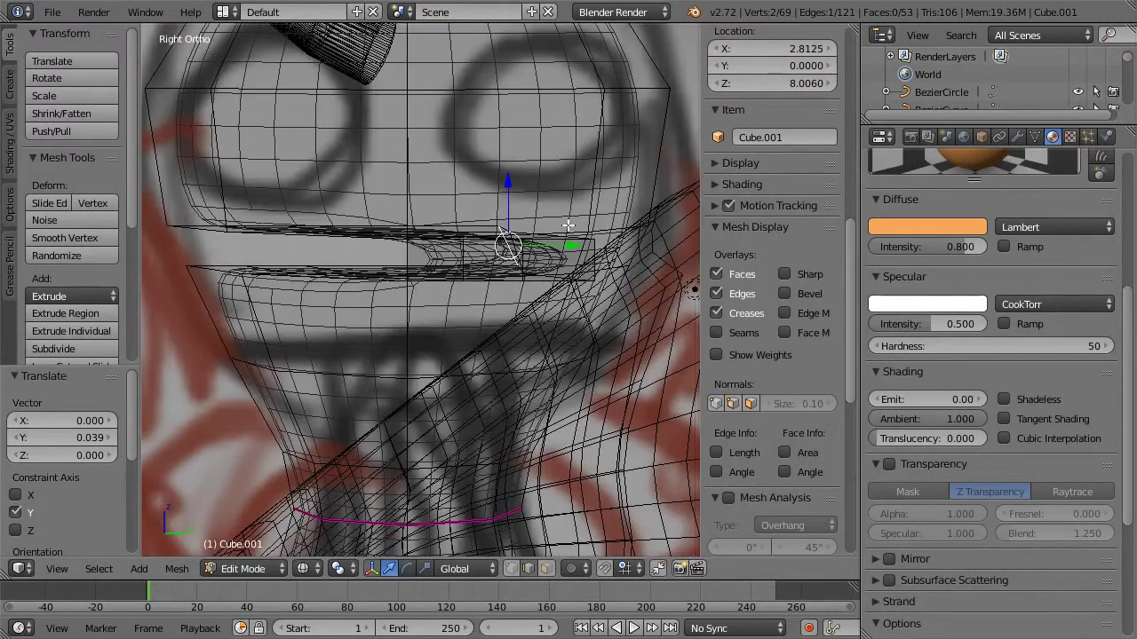
key("r")
left_click(560, 240)
key("g")
key("y")
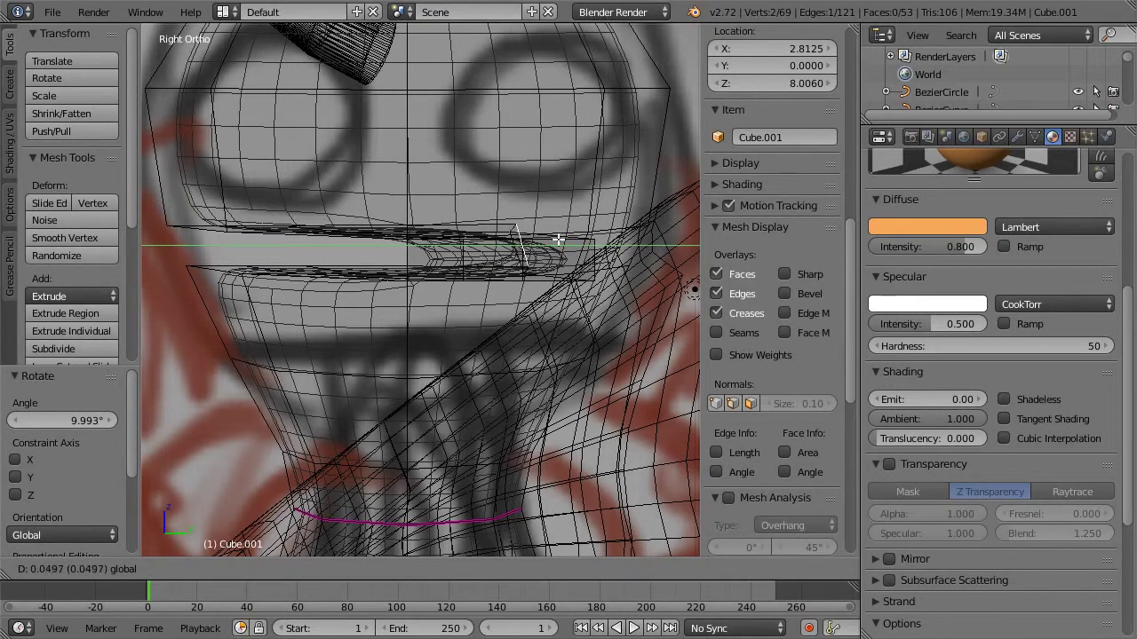
left_click(529, 244)
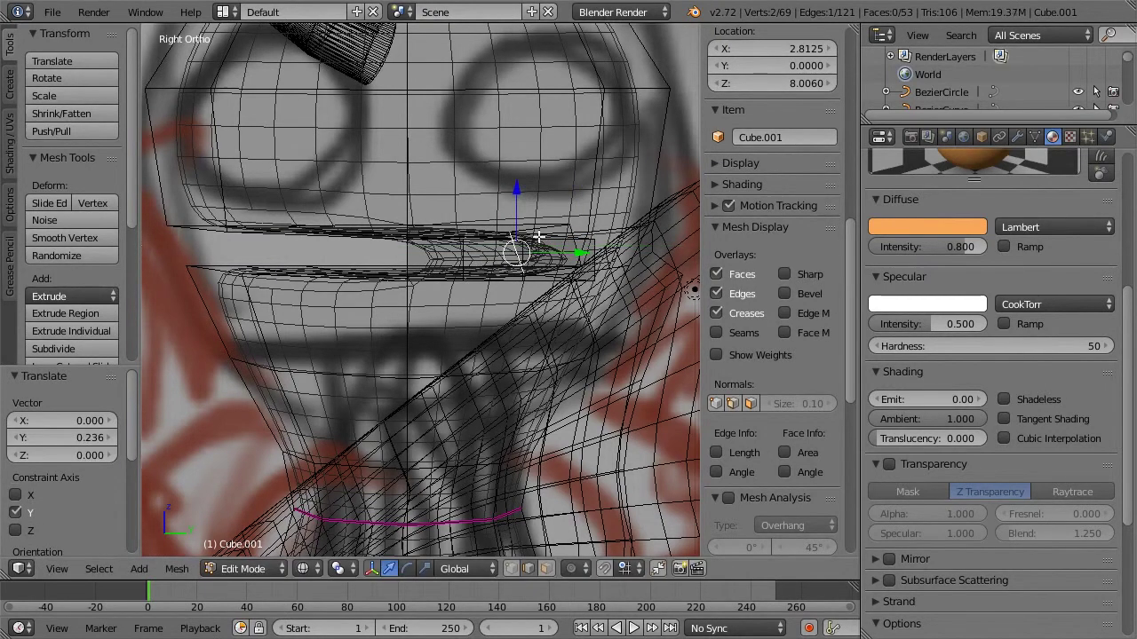
Step: Move the neighbouring mouth-corner edge about 0.236 along Y and return to solid display
key("g")
key("y")
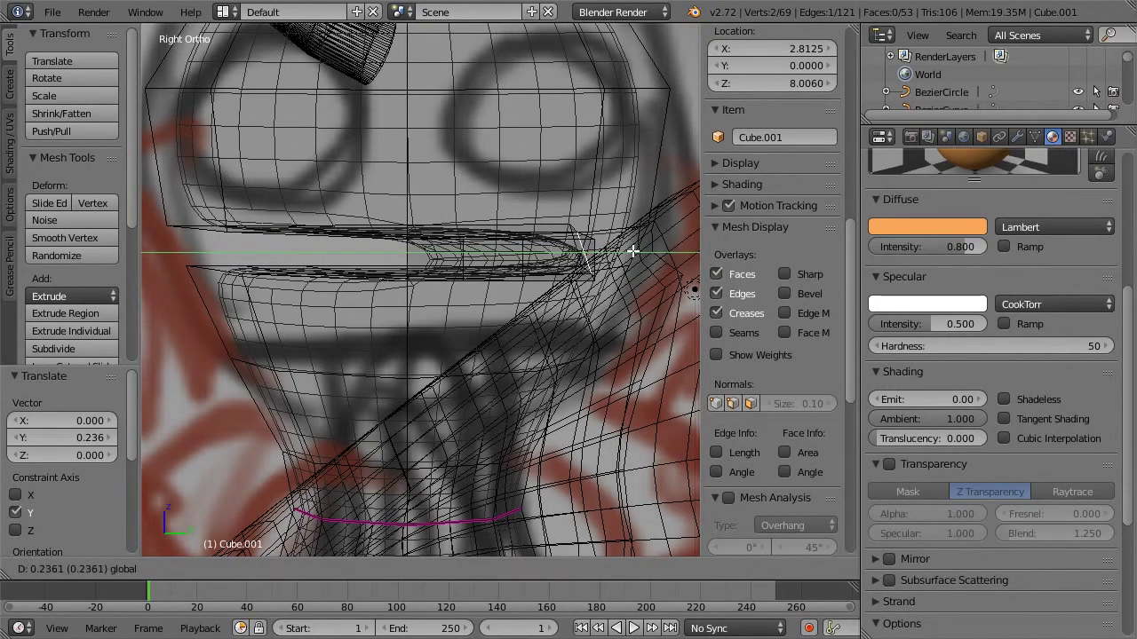
left_click(632, 251)
key("z")
Step: Examine the shape of the mouth opening and its corner in Object Mode and Edit Mode
mouse_move(419, 236)
middle_mouse_down()
mouse_move(535, 236)
mouse_move(591, 250)
mouse_move(594, 236)
mouse_move(434, 242)
mouse_move(520, 246)
mouse_move(508, 258)
mouse_move(500, 247)
mouse_move(436, 302)
mouse_move(363, 269)
mouse_move(472, 266)
mouse_move(487, 241)
middle_mouse_up()
key("Tab")
scroll(593, 235, "down", 5)
key("Tab")
scroll(490, 269, "up", 5)
scroll(476, 216, "up", 4)
scroll(437, 141, "down", 2)
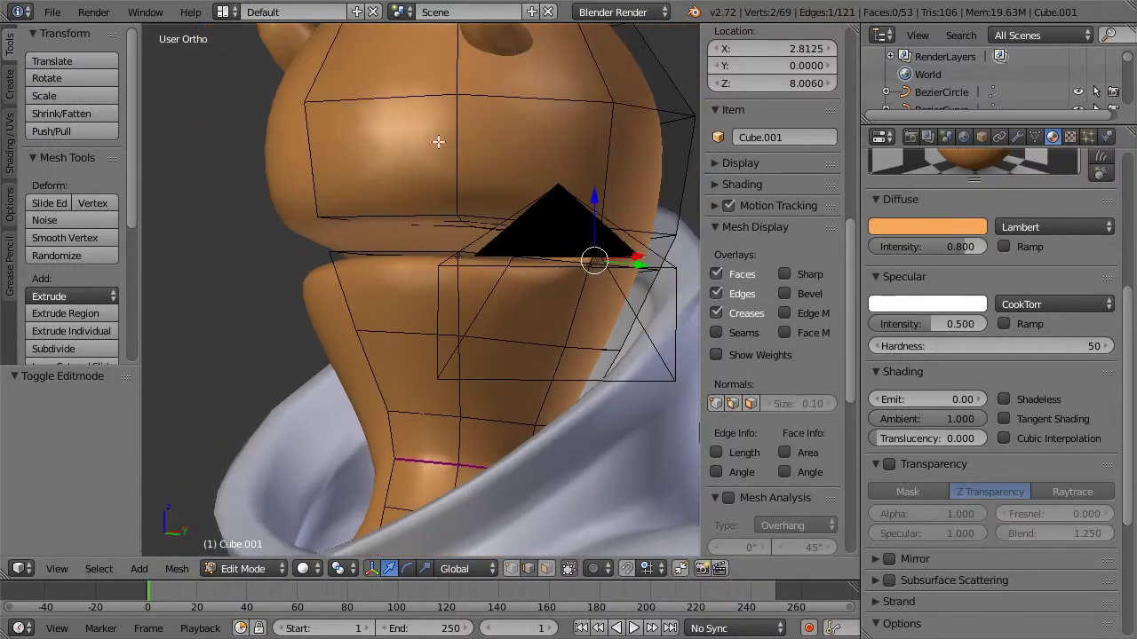
middle_click_drag(438, 141, 479, 147)
Step: Add a second material slot to the head with a new material named mouth and a dark red diffuse colour
scroll(1126, 213, "up", 8)
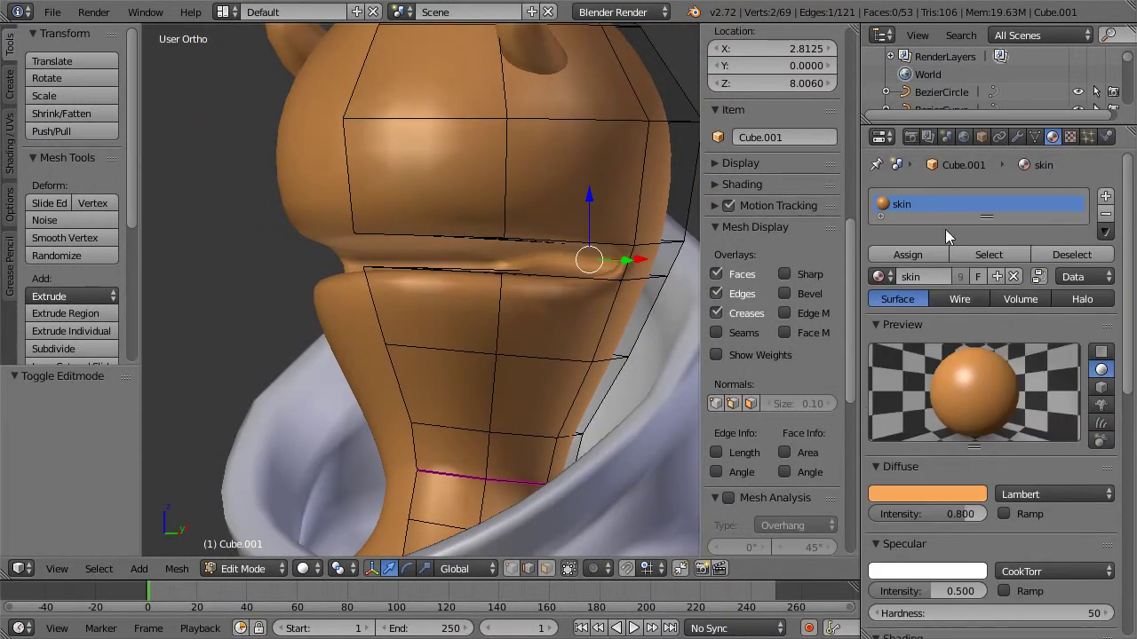
left_click(1105, 203)
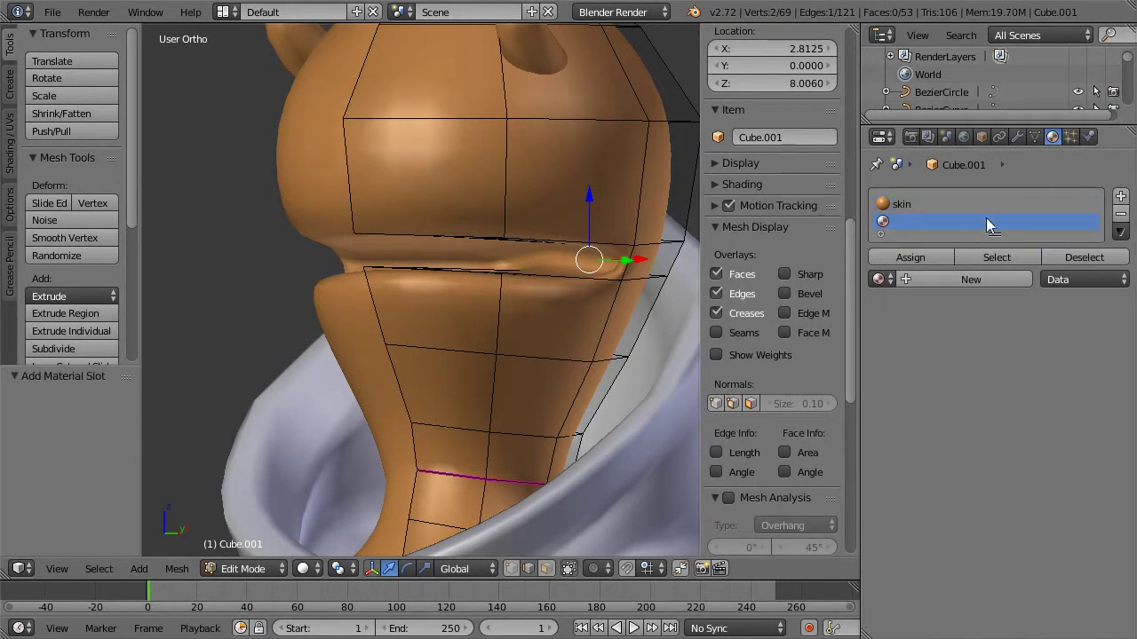
left_click(925, 276)
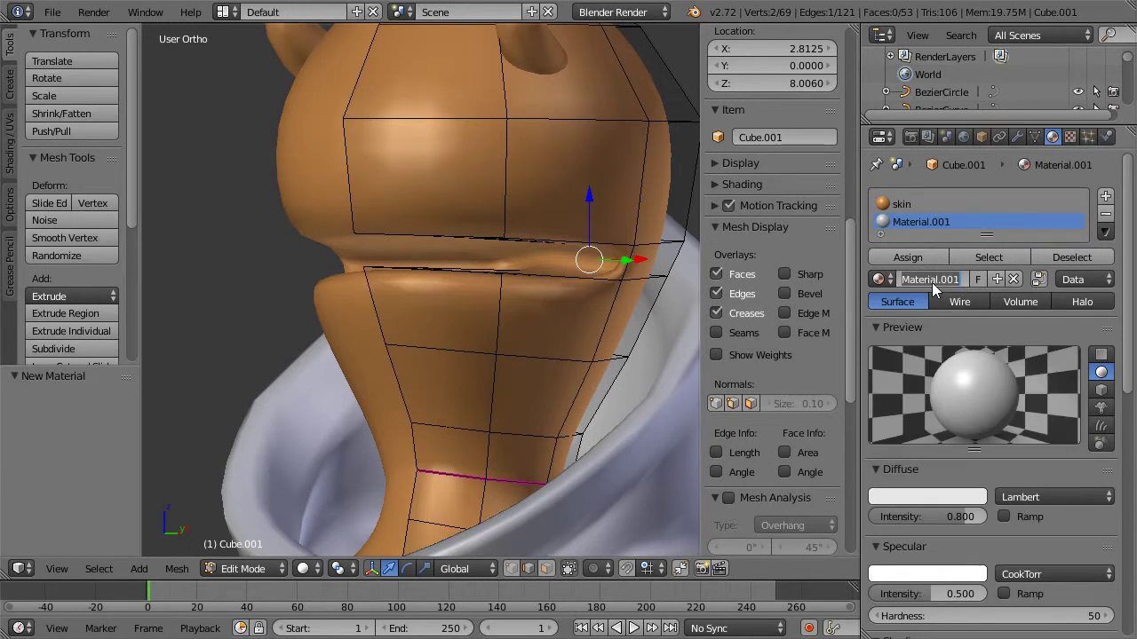
left_click(932, 283)
type("mouth")
key("Return")
left_click(930, 498)
mouse_move(939, 347)
left_mouse_down()
mouse_move(892, 354)
mouse_move(889, 367)
left_mouse_up()
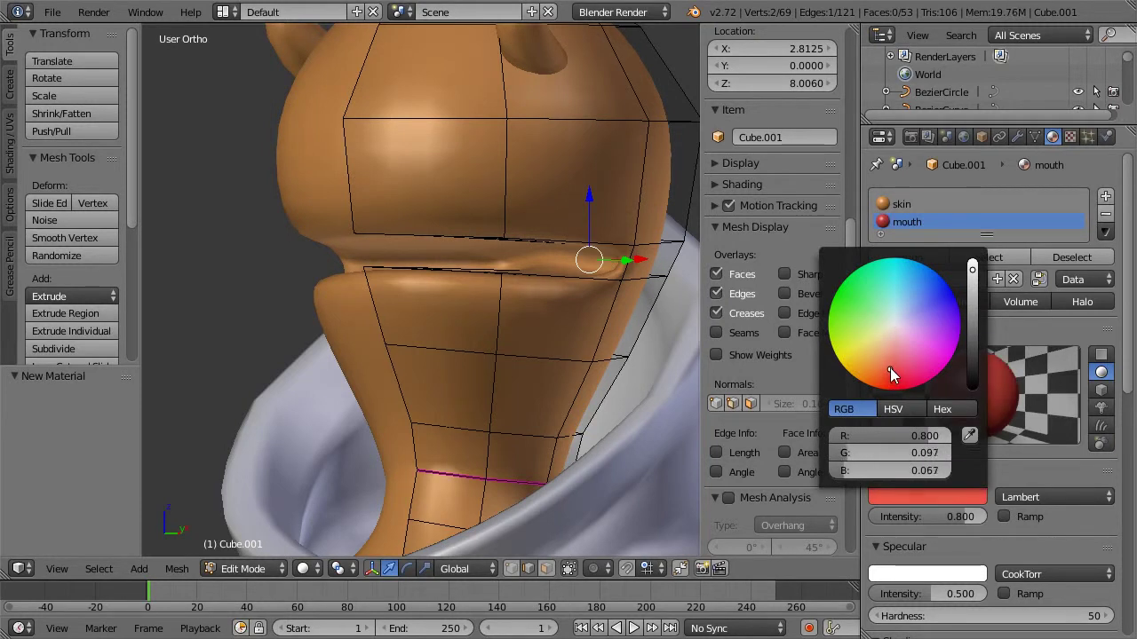
left_click_drag(972, 302, 975, 316)
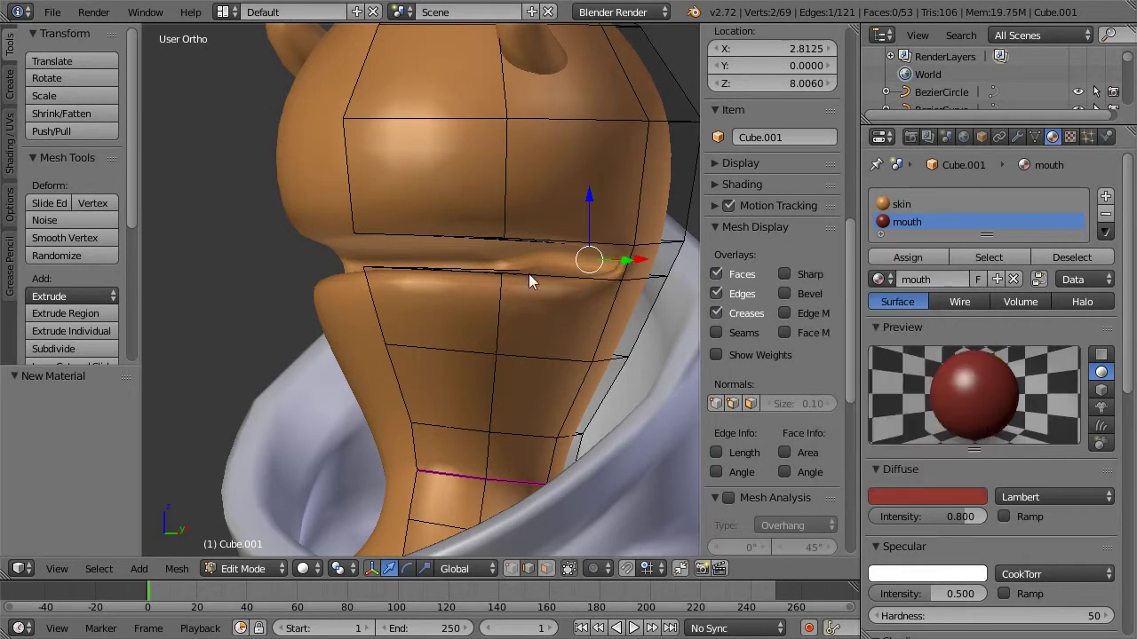
Step: In face select mode, circle-select the faces in and around the head's mouth opening, including the mouth corner
mouse_move(515, 219)
middle_mouse_down()
mouse_move(519, 246)
mouse_move(530, 241)
middle_mouse_up()
key("z")
key("z")
scroll(494, 282, "up", 3)
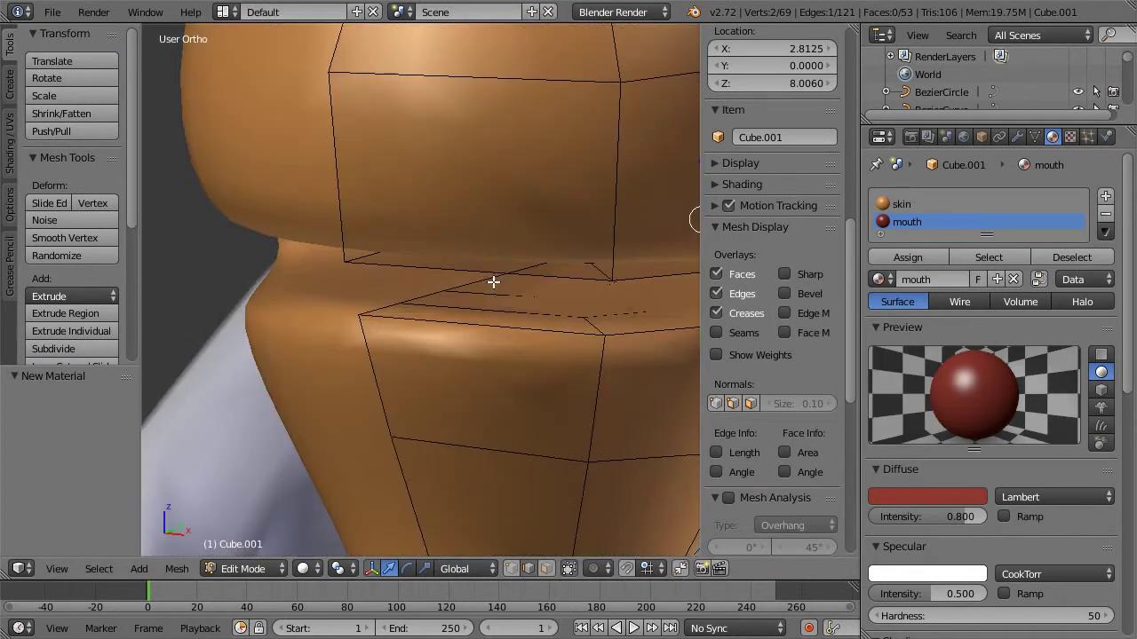
left_click(547, 571)
middle_click_drag(505, 296, 518, 271)
key("c")
mouse_move(501, 257)
left_mouse_down()
mouse_move(533, 293)
mouse_move(613, 240)
left_mouse_up()
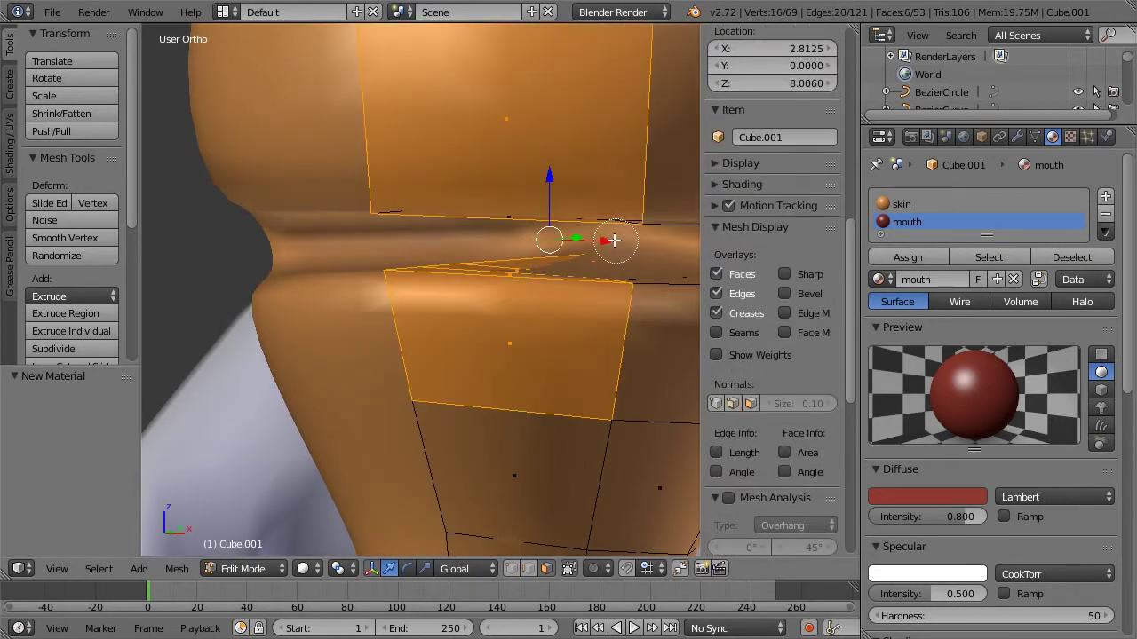
middle_click_drag(612, 239, 546, 199)
mouse_move(553, 197)
left_mouse_down()
mouse_move(613, 233)
mouse_move(645, 218)
mouse_move(641, 184)
left_mouse_up()
middle_click_drag(640, 204, 541, 231)
middle_click_drag(337, 302, 365, 313)
key("c")
left_click_drag(366, 315, 381, 317)
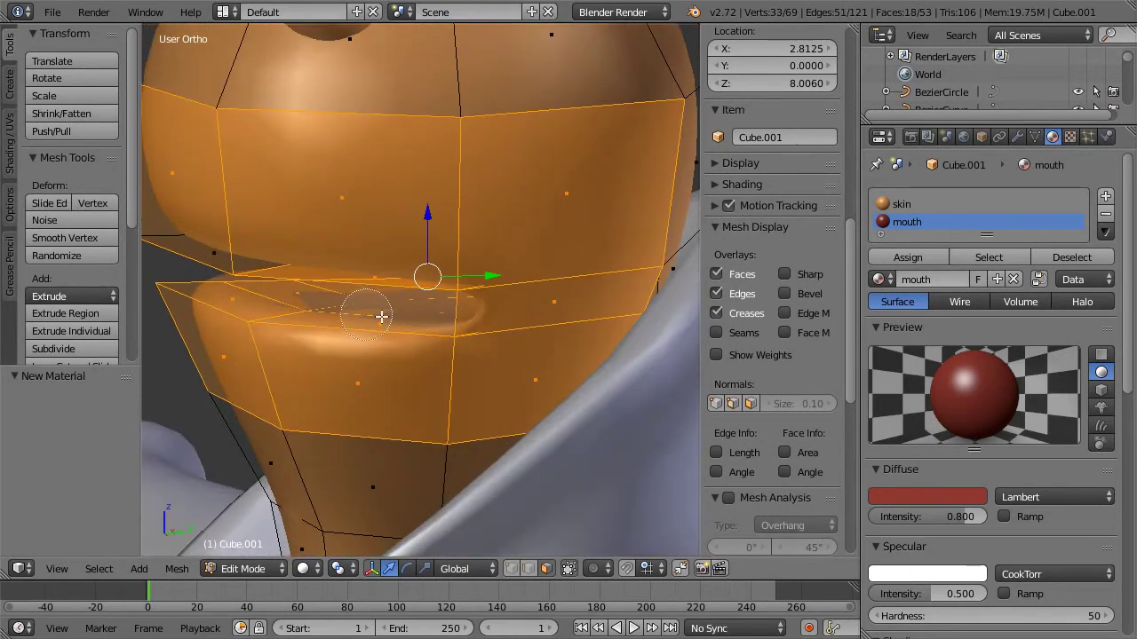
Step: Add the hidden faces at the back of the mouth cavity to the selection in wireframe, then return to solid display
key("z")
mouse_move(423, 312)
middle_mouse_down()
mouse_move(509, 306)
mouse_move(386, 305)
mouse_move(314, 234)
mouse_move(474, 276)
mouse_move(403, 286)
middle_mouse_up()
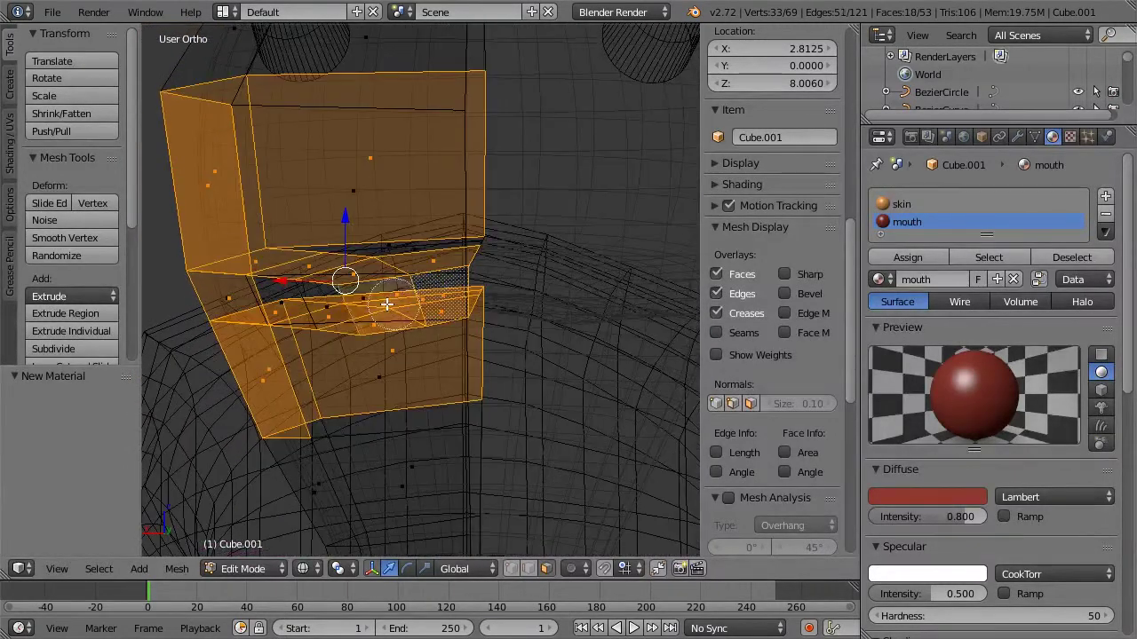
middle_click_drag(244, 259, 278, 251)
middle_click_drag(378, 304, 332, 220)
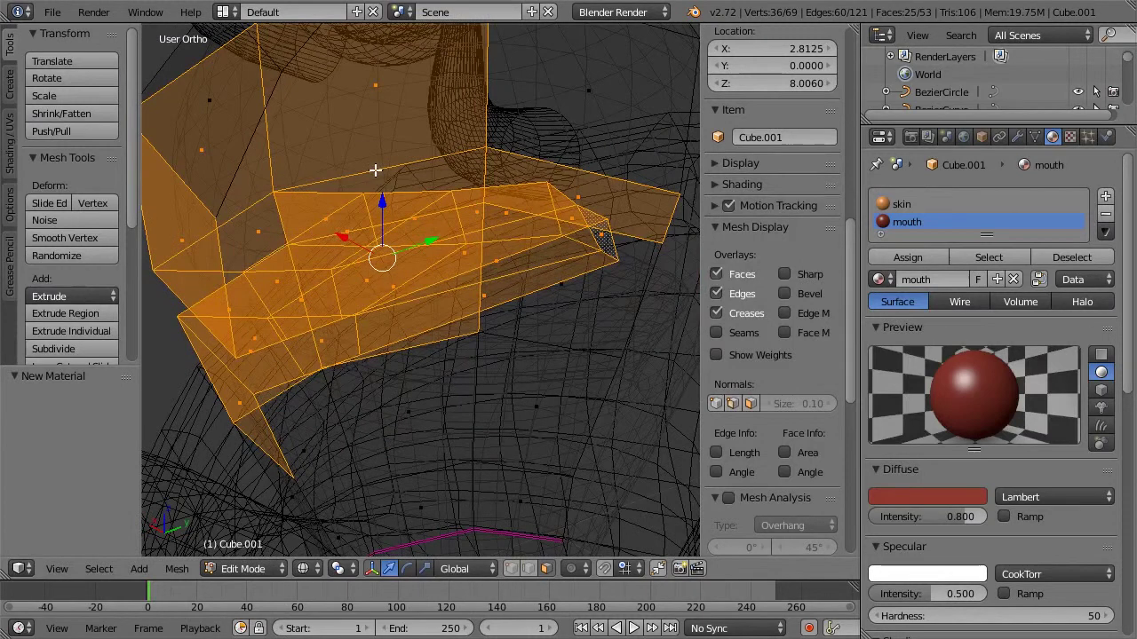
mouse_move(417, 186)
middle_mouse_down()
mouse_move(421, 208)
mouse_move(465, 205)
mouse_move(400, 240)
mouse_move(386, 280)
mouse_move(472, 338)
mouse_move(497, 325)
mouse_move(498, 293)
mouse_move(462, 275)
mouse_move(449, 251)
mouse_move(530, 246)
middle_mouse_up()
key("z")
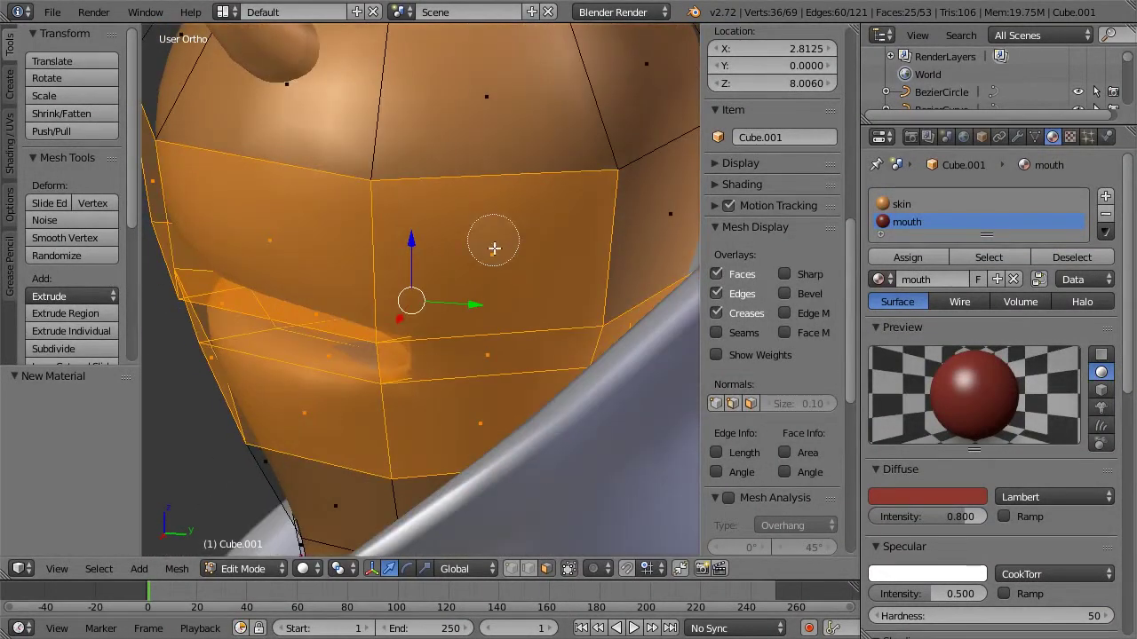
Step: Deselect the outer head faces above and below the mouth, keeping the faces around the opening selected
mouse_move(487, 411)
middle_mouse_down()
mouse_move(479, 266)
mouse_move(606, 318)
middle_mouse_up()
right_click(494, 261)
middle_click_drag(436, 229, 555, 218)
key("c")
middle_click_drag(473, 245, 268, 225)
middle_click_drag(380, 245, 400, 163)
middle_click_drag(327, 305, 480, 323)
middle_click_drag(451, 247, 453, 331)
Step: Try to assign the mouth material to the selected mouth and lip faces
left_click(902, 256)
mouse_move(397, 290)
middle_mouse_down()
mouse_move(401, 243)
mouse_move(404, 305)
middle_mouse_up()
key("ctrl+z")
key("x")
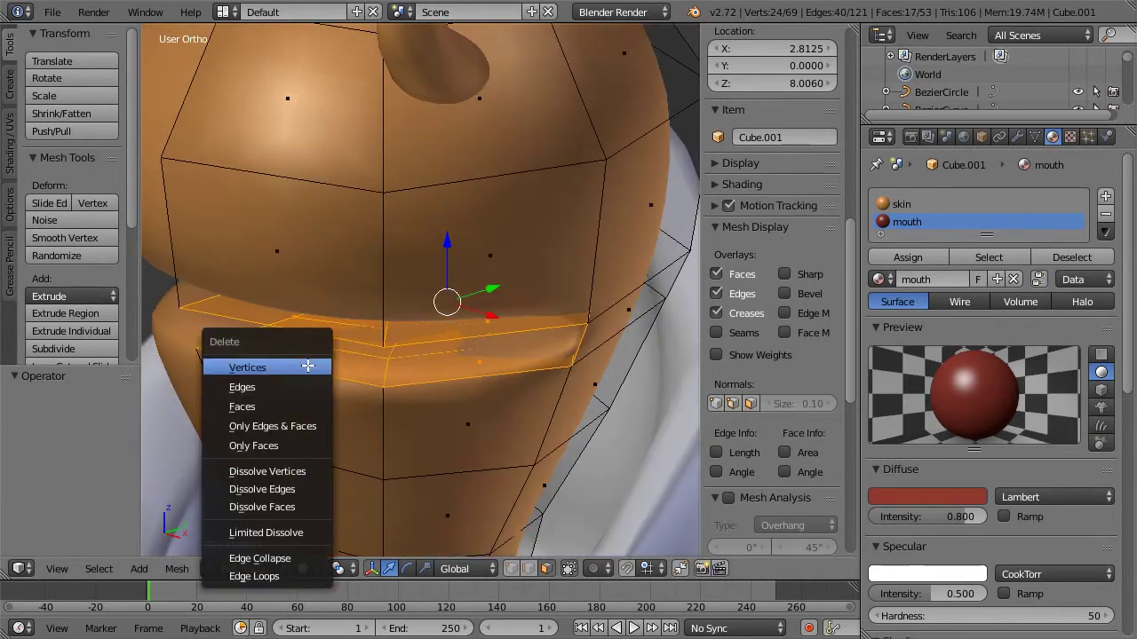
key("Escape")
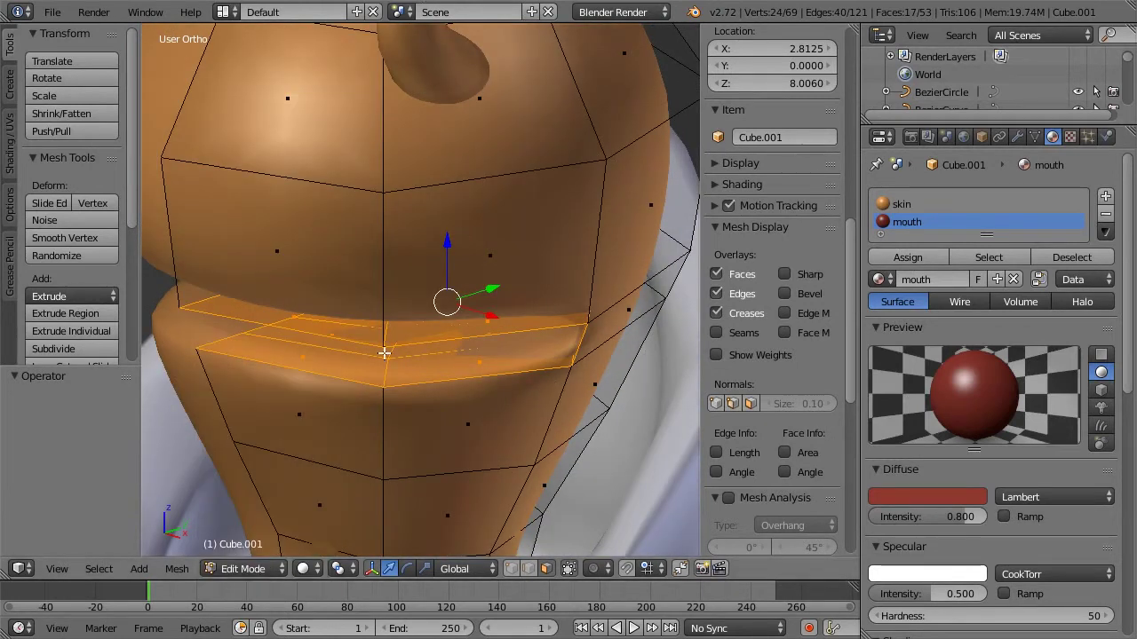
Step: Remove the front lip faces and the outer mouth-corner faces from the selection, keeping the inner cavity faces
middle_click_drag(298, 371, 424, 389)
middle_click_drag(496, 385, 575, 349)
key("c")
middle_click(630, 308)
mouse_move(624, 321)
middle_mouse_down()
mouse_move(583, 292)
mouse_move(562, 233)
middle_mouse_up()
key("c")
middle_click(555, 227)
middle_click_drag(418, 179, 515, 241)
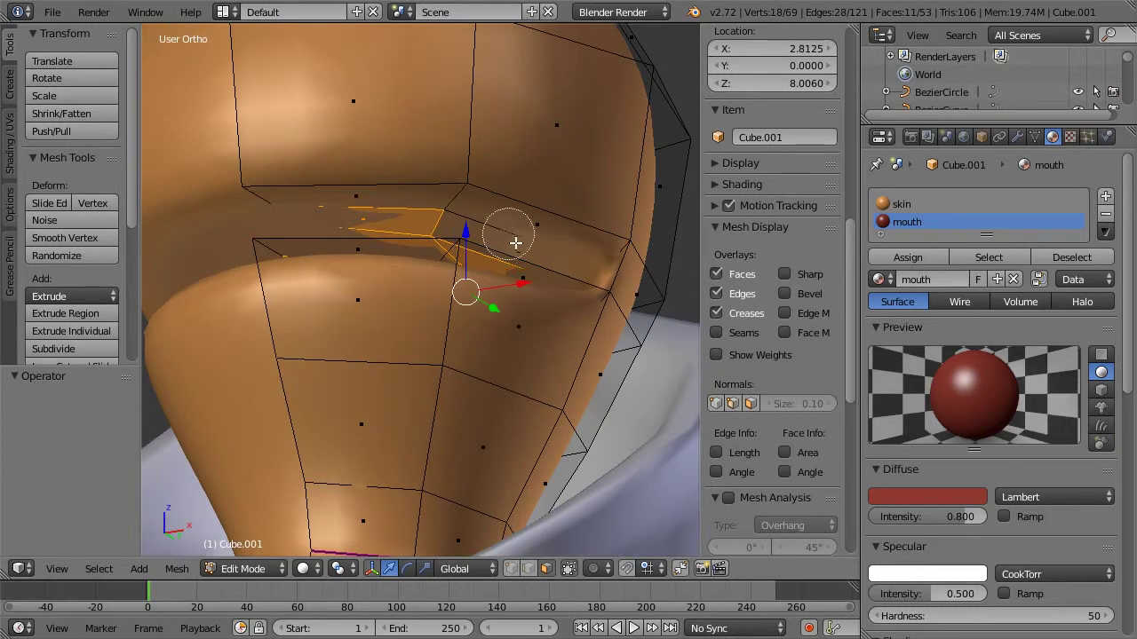
Step: Add the inner side faces near the mouth corner to the selection and deselect the neighbouring lip and jaw faces
left_click(516, 255)
middle_click(523, 328)
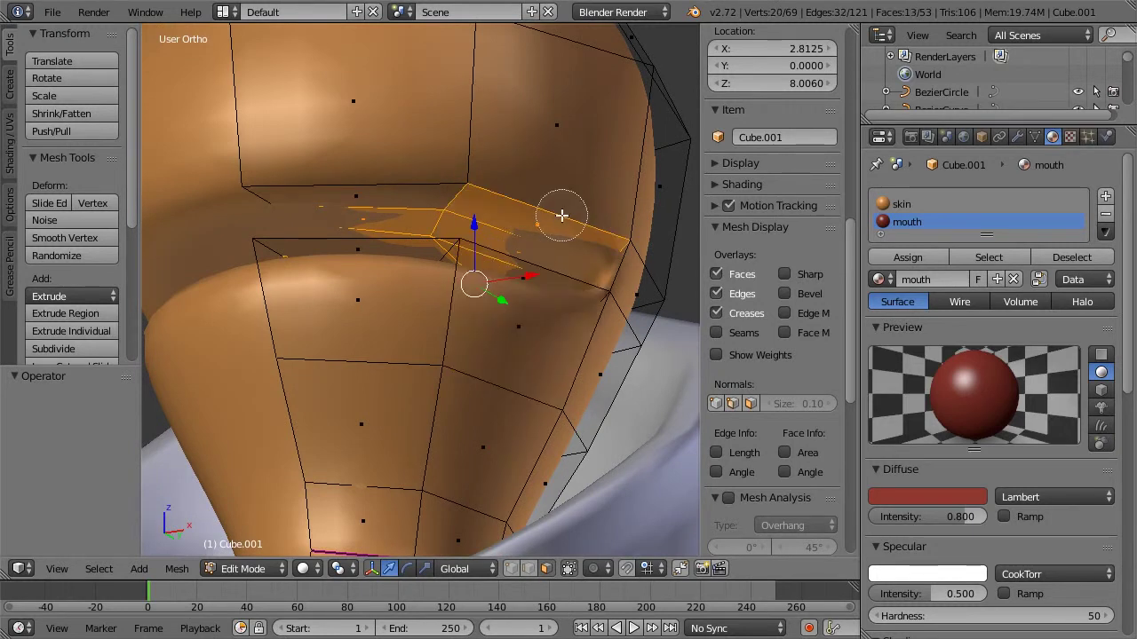
middle_click(522, 232)
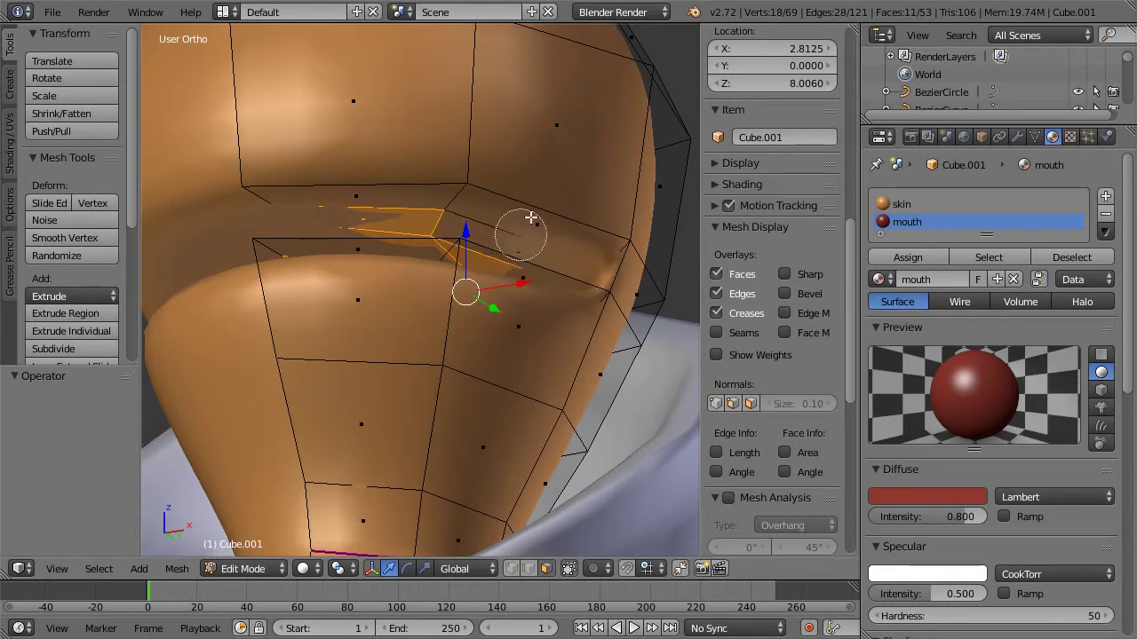
left_click(522, 255)
middle_click(535, 221)
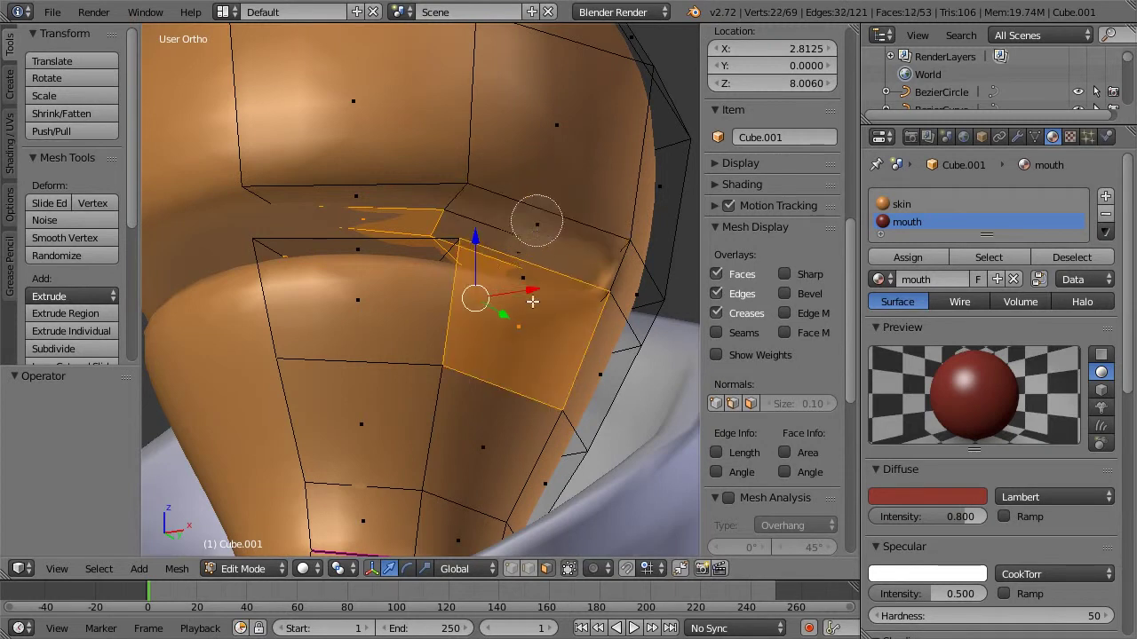
left_click(521, 257)
middle_click(560, 204)
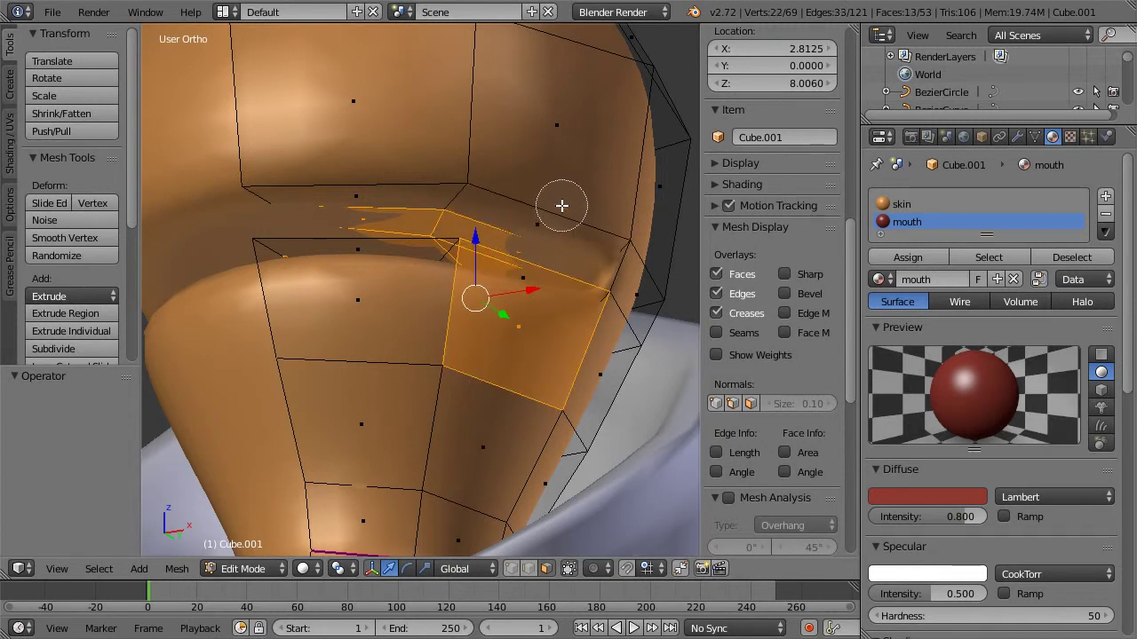
middle_click(543, 352)
middle_click_drag(595, 243, 531, 304)
Step: Assign the mouth material to the selected cavity faces, clear the selection and return to Object Mode
left_click(901, 265)
key("a")
scroll(630, 279, "down", 3)
key("Tab")
scroll(457, 255, "down", 6)
scroll(537, 277, "up", 6)
scroll(530, 304, "down", 2)
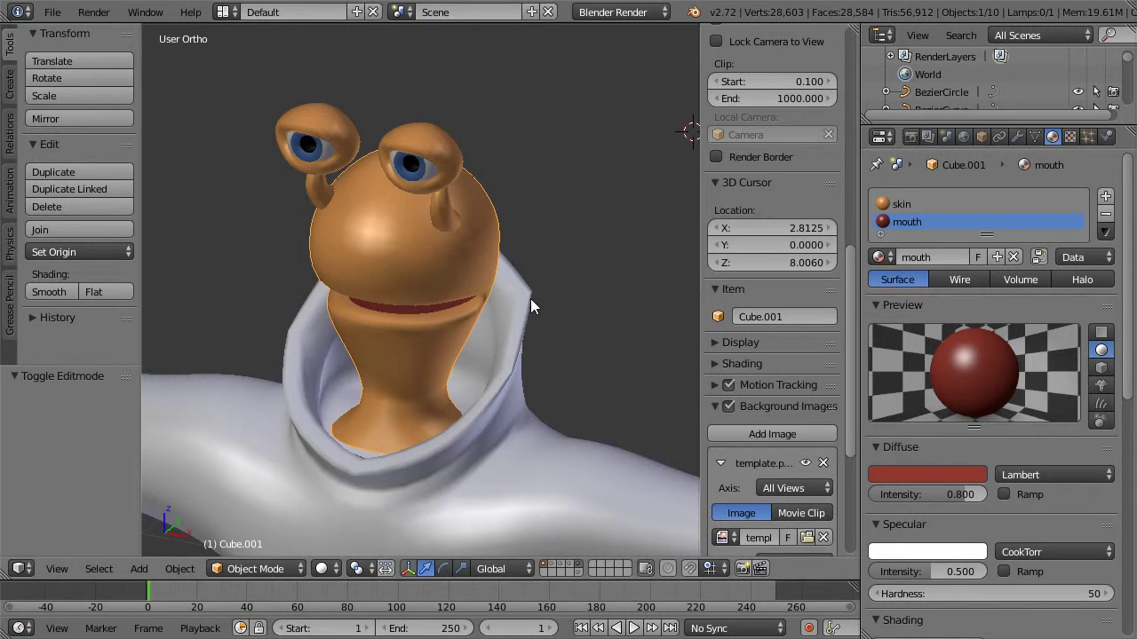
Step: Examine the whole character against the front reference sketch in solid and wireframe display
middle_click_drag(531, 305, 564, 302)
scroll(420, 233, "down", 5)
scroll(564, 302, "down", 2)
middle_click_drag(479, 335, 521, 293, "shift")
scroll(449, 271, "up", 3)
key("KP_1")
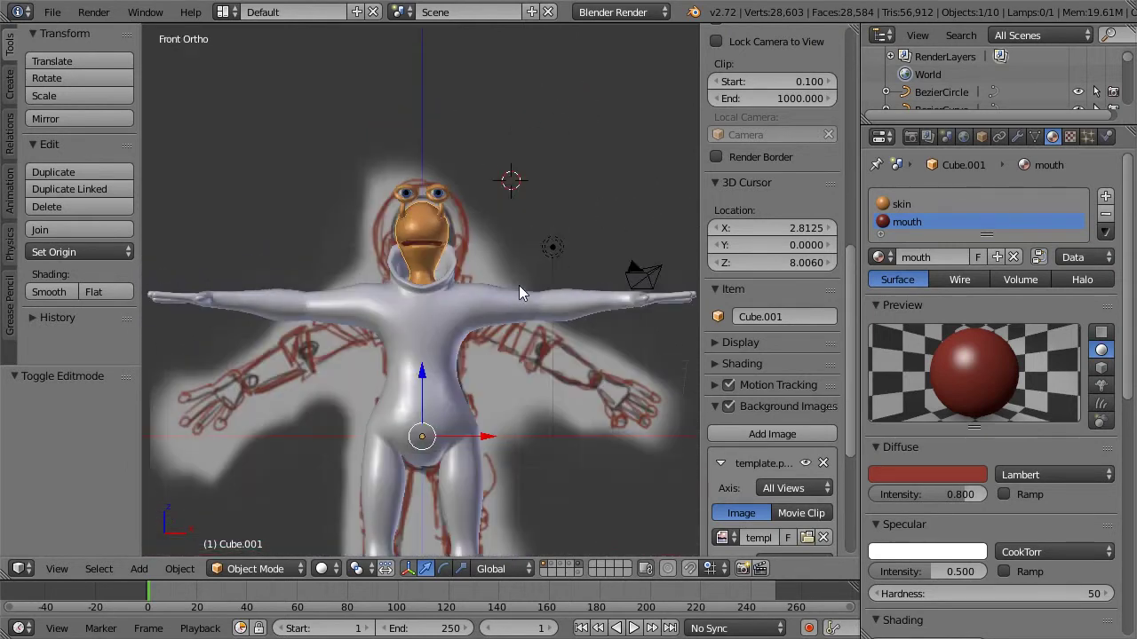
key("z")
scroll(519, 289, "up", 3)
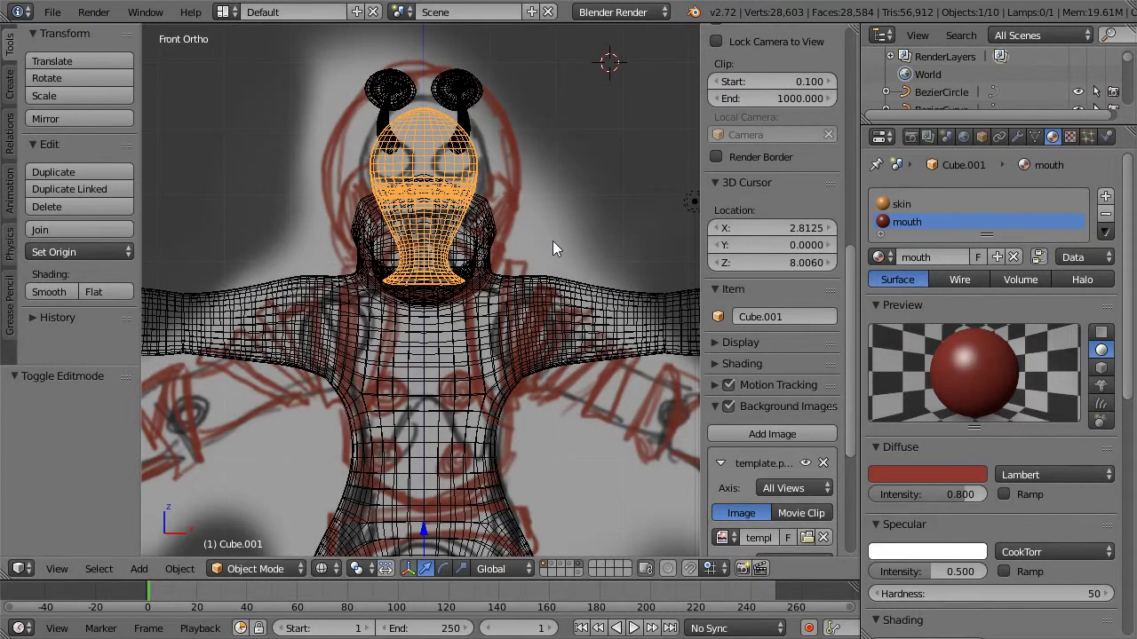
scroll(552, 241, "down", 3)
key("z")
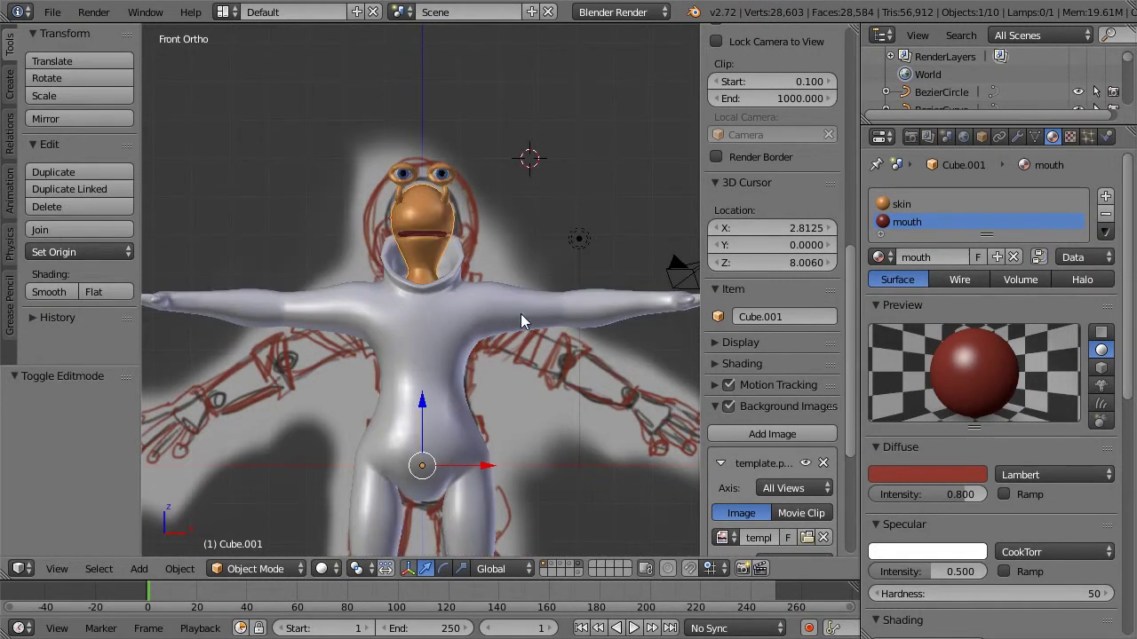
middle_click_drag(522, 294, 417, 226, "shift")
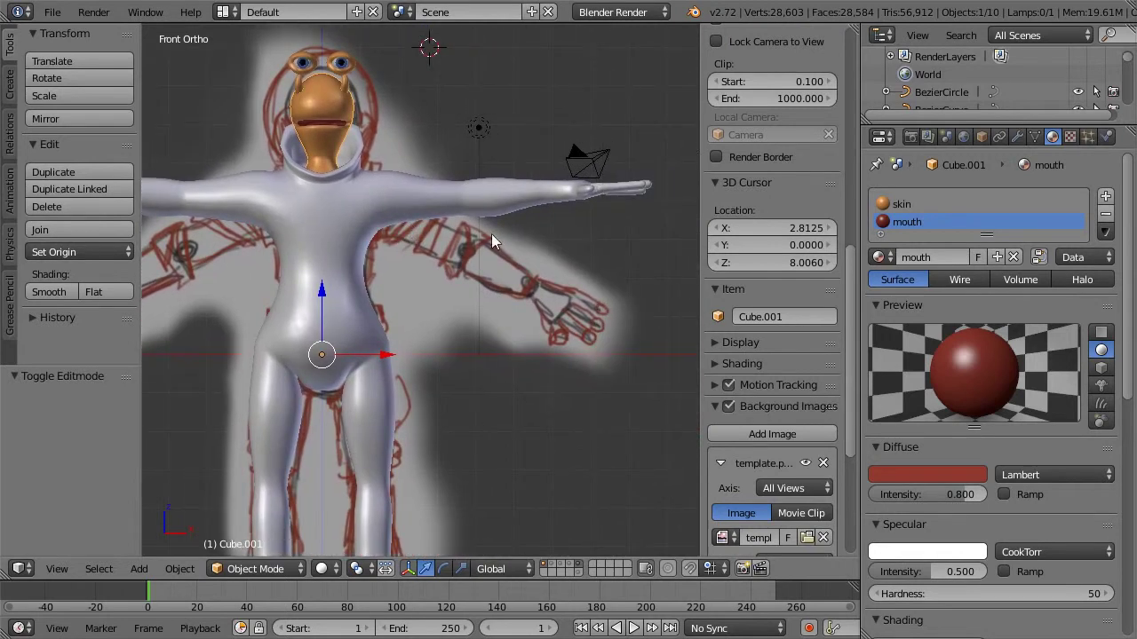
mouse_move(458, 214)
middle_mouse_down()
mouse_move(388, 284)
mouse_move(404, 214)
middle_mouse_up()
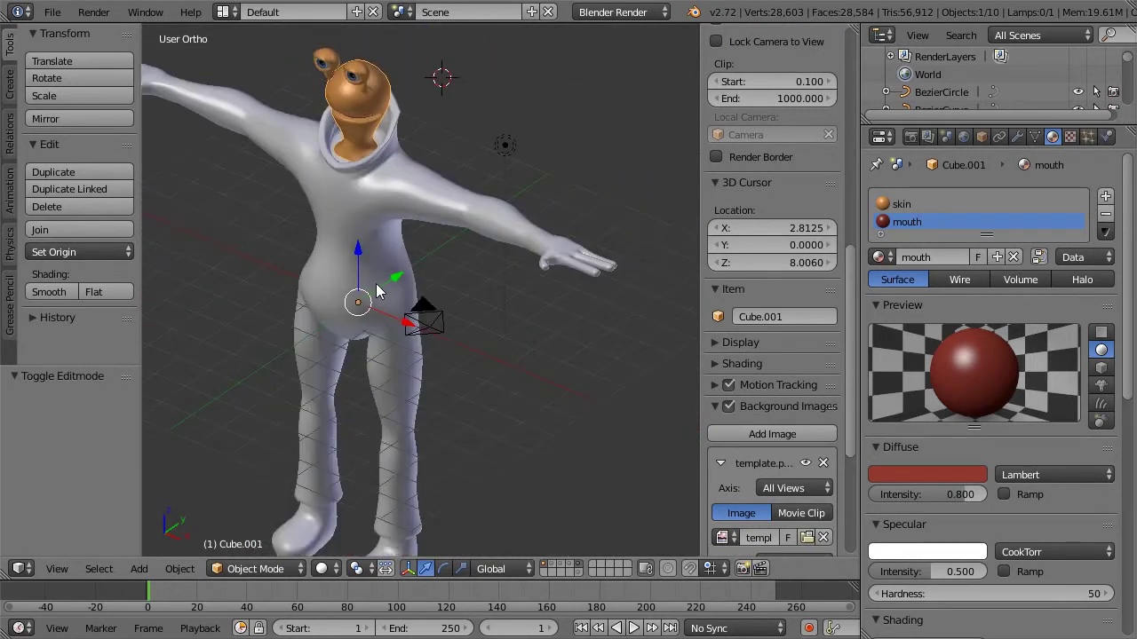
Step: Enter Edit Mode on the body mesh and rename its material as cloth
key("z")
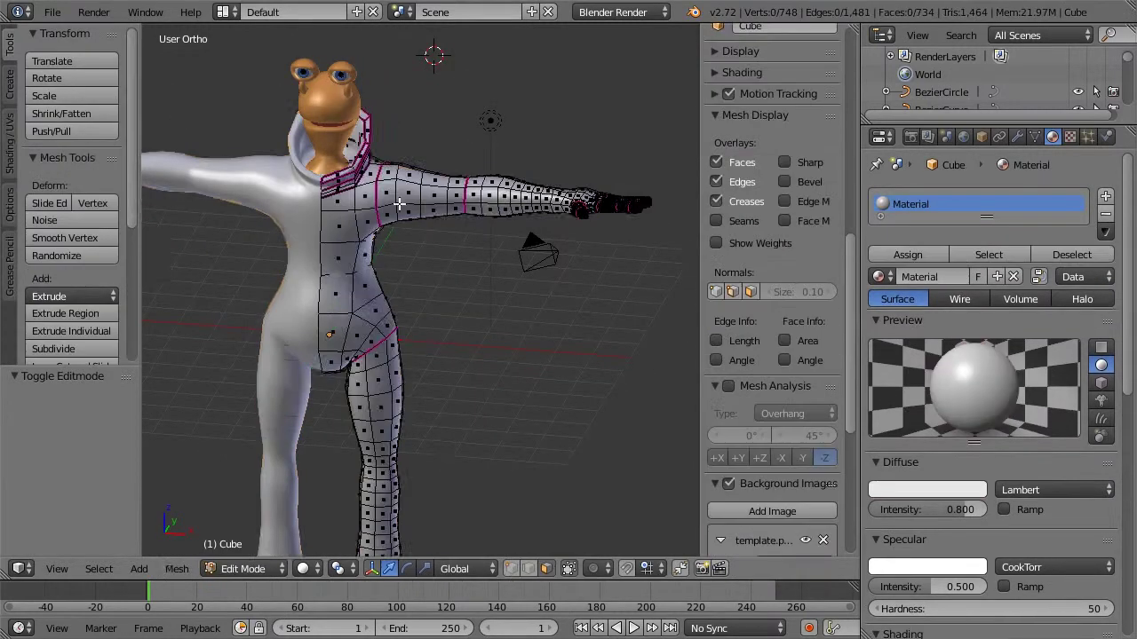
mouse_move(410, 227)
middle_mouse_down()
mouse_move(426, 185)
mouse_move(400, 197)
middle_mouse_up()
key("z")
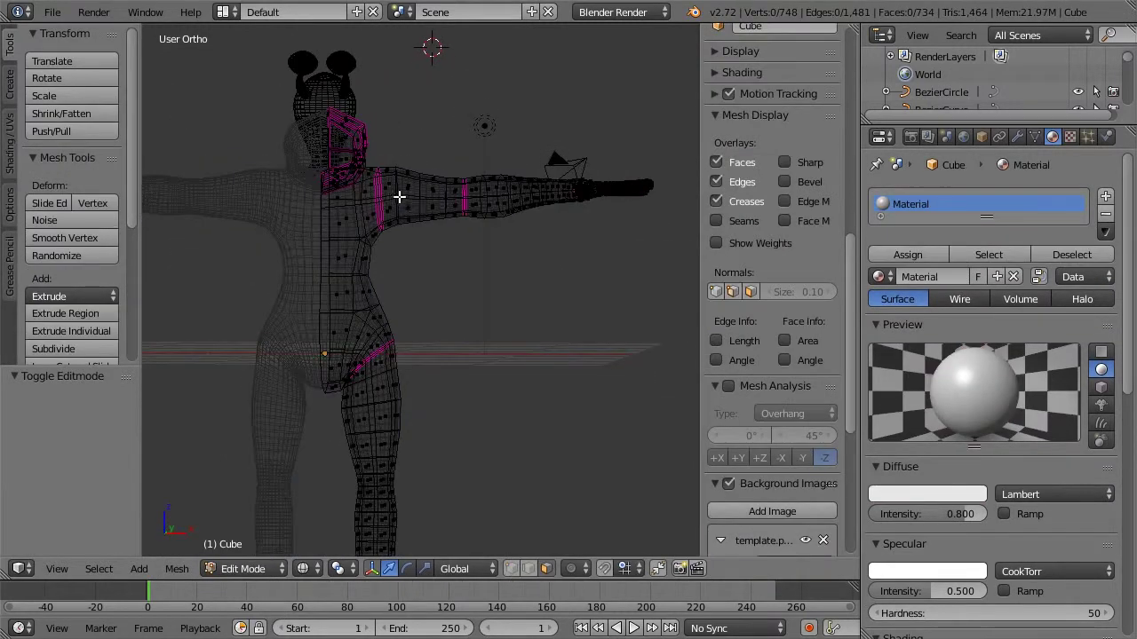
key("KP_1")
scroll(406, 206, "up", 4)
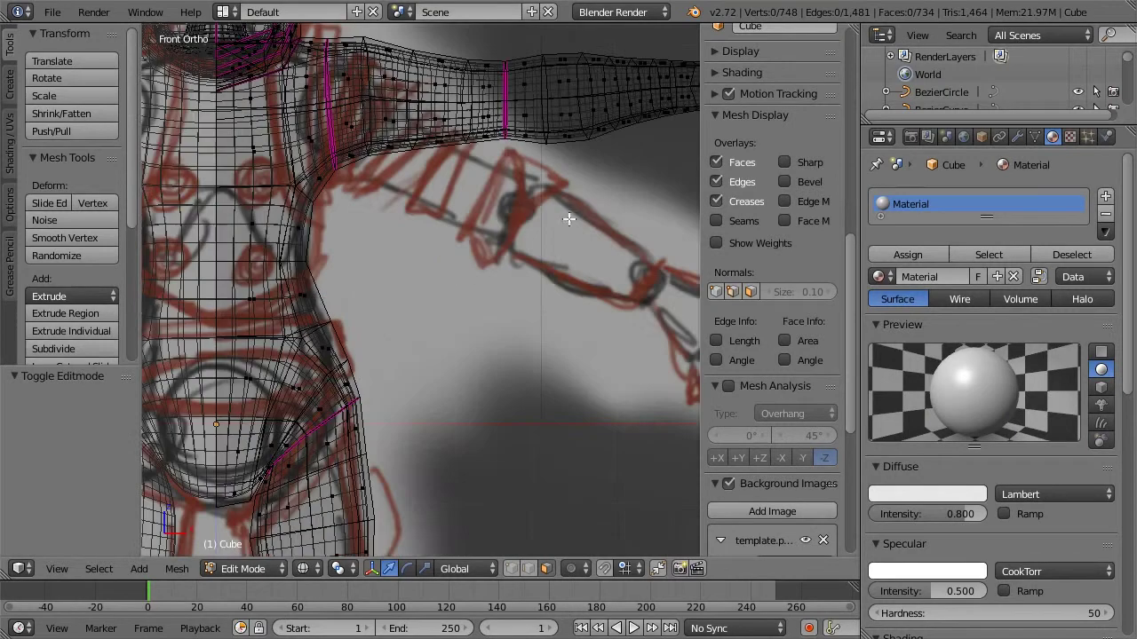
scroll(544, 141, "down", 4)
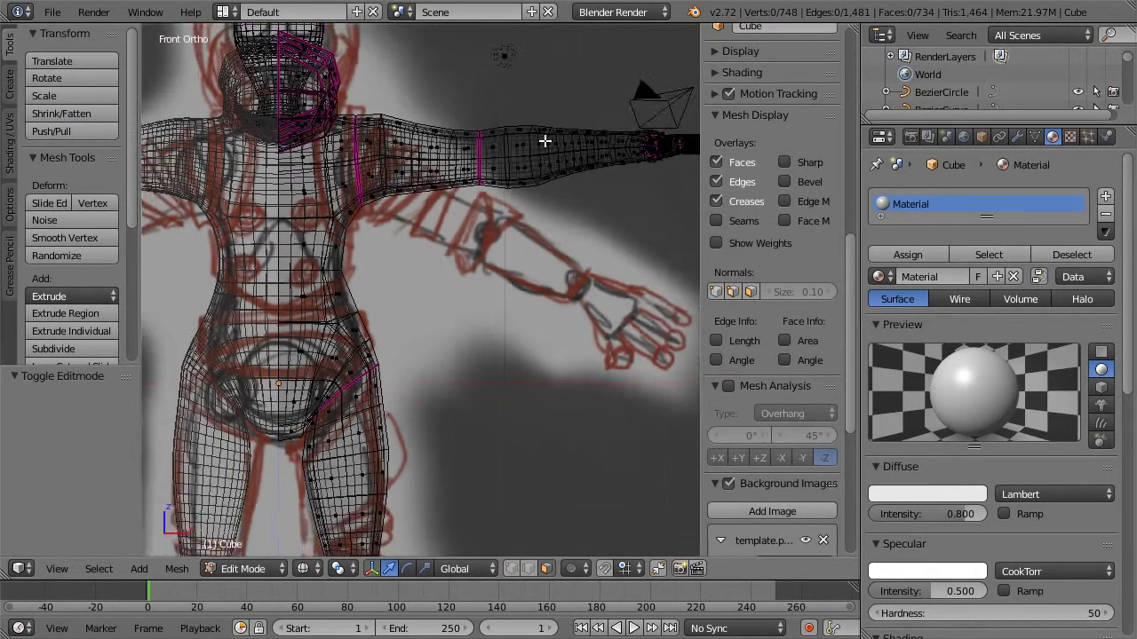
key("z")
middle_click_drag(577, 164, 497, 293)
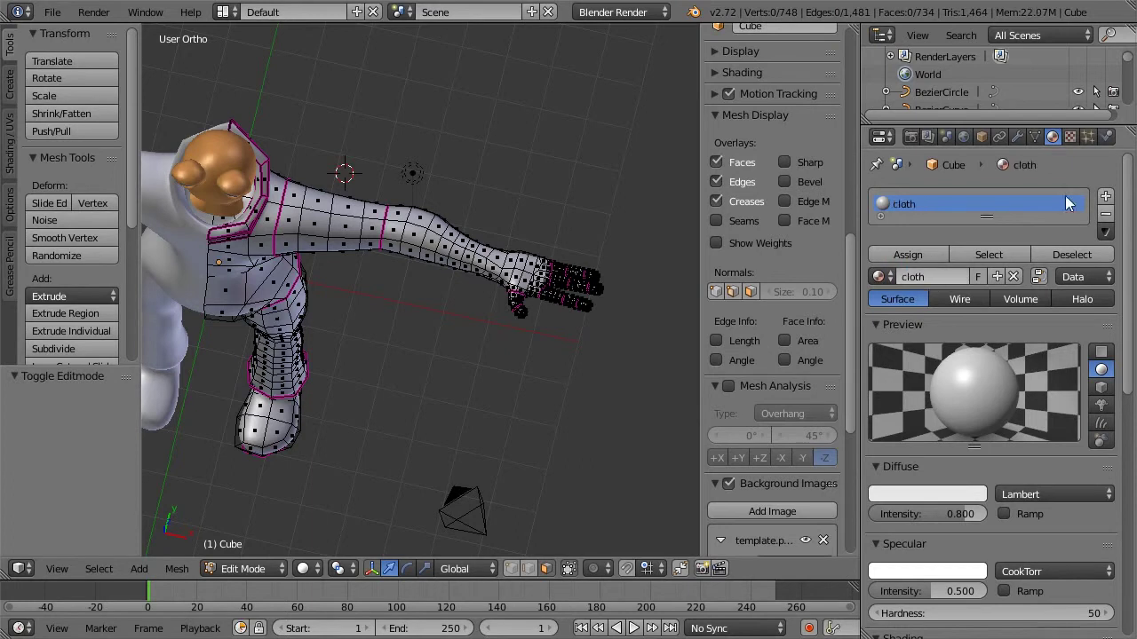
Step: Add a second material slot to the body with a new material named rubber and a dark grey diffuse colour
left_click(1106, 202)
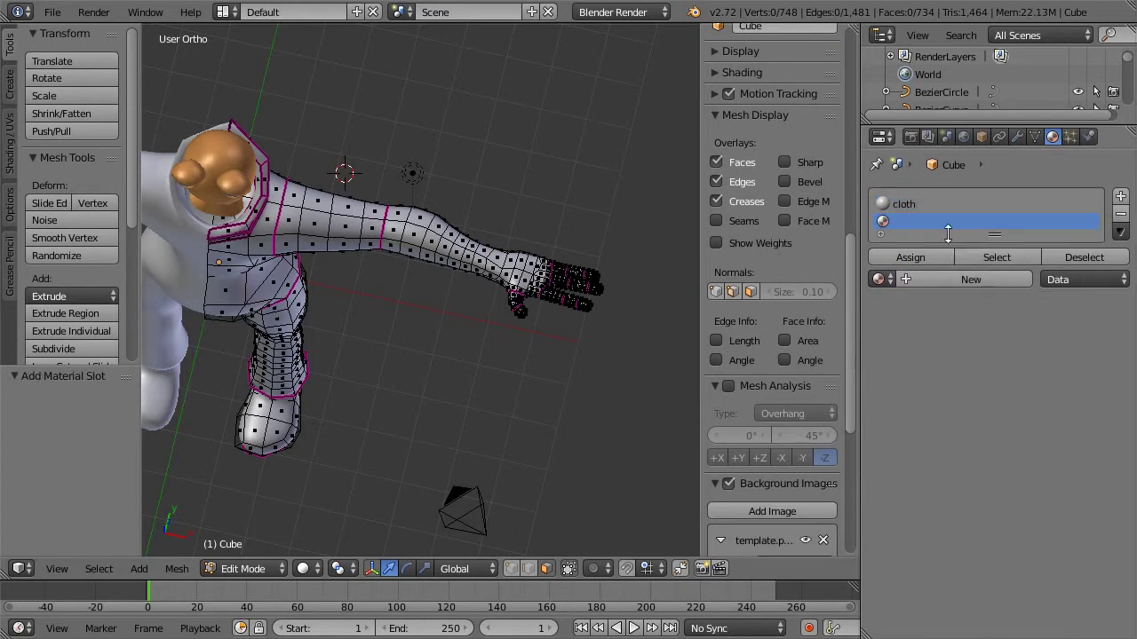
left_click(931, 273)
left_click(933, 279)
type("rubber")
key("Return")
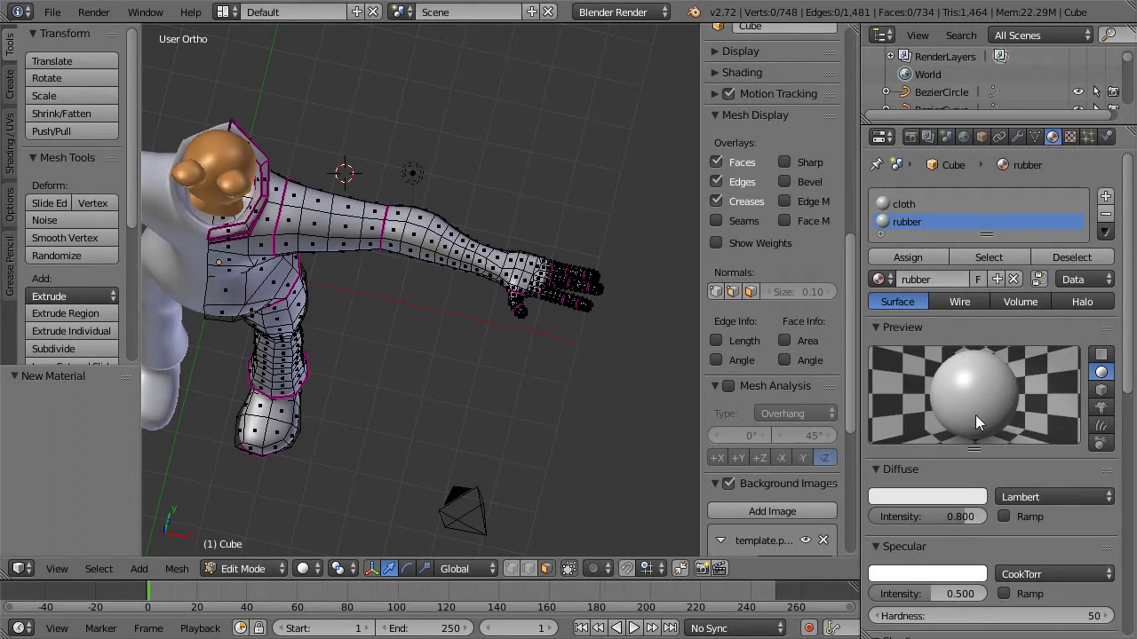
left_click(944, 493)
left_click_drag(972, 337, 971, 363)
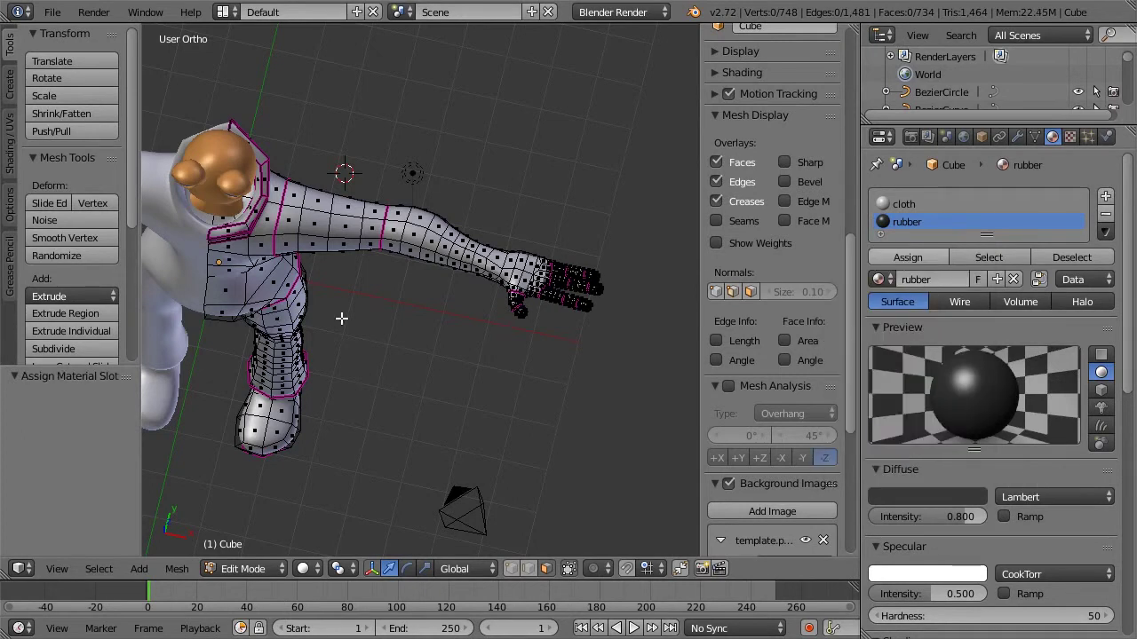
Step: Assign the cloth material to all faces of the body mesh and clear the selection
middle_click_drag(341, 318, 404, 260)
key("a")
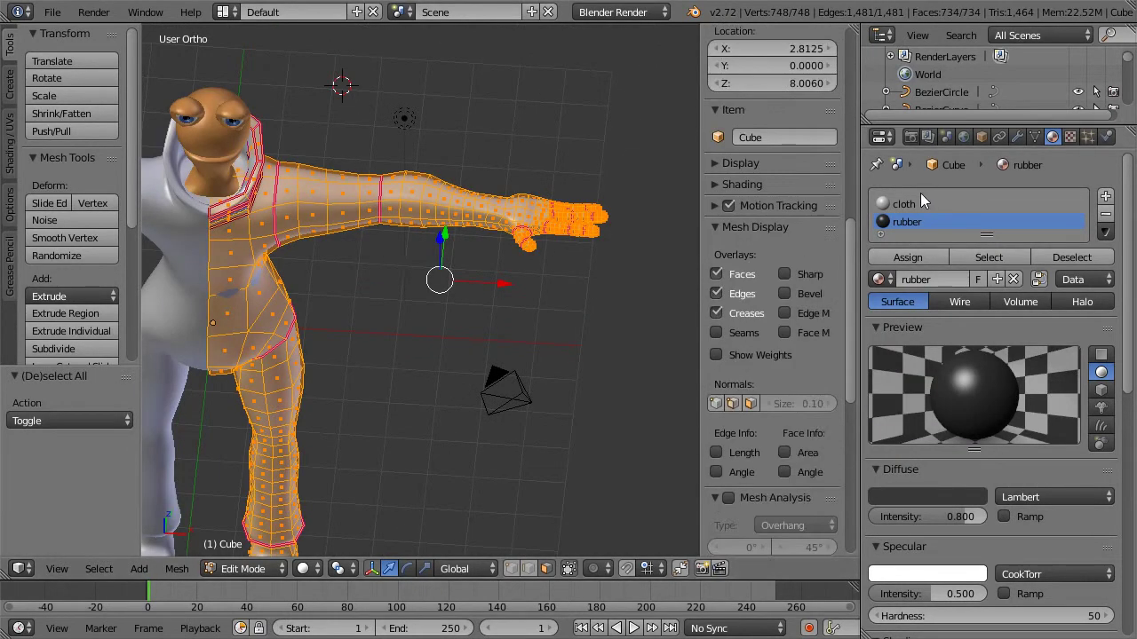
left_click(918, 202)
left_click(914, 255)
key("a")
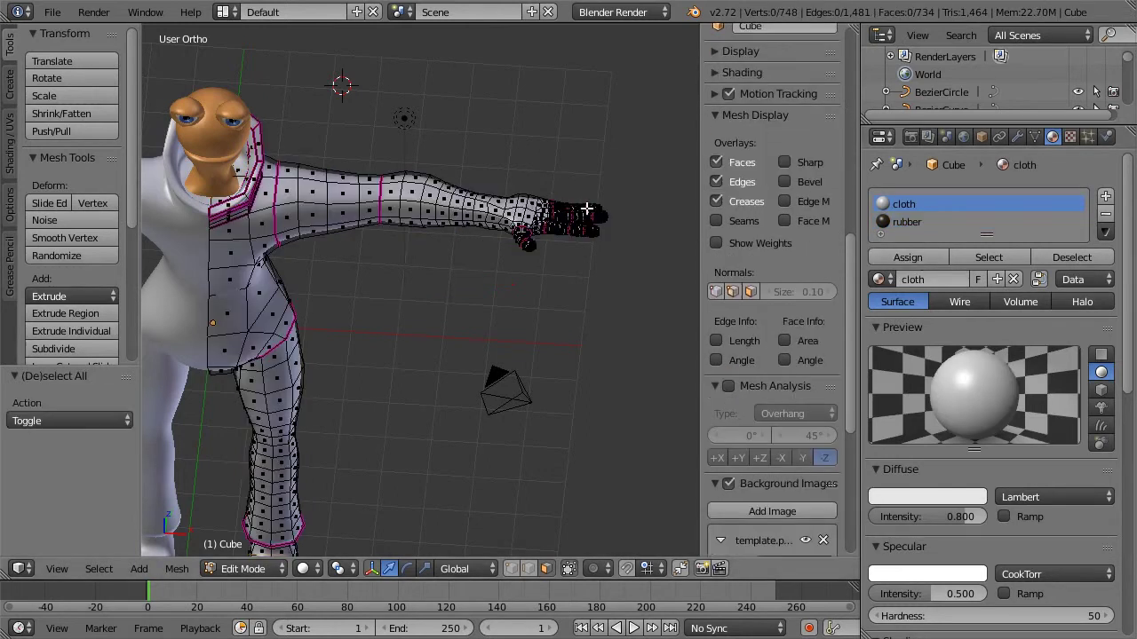
Step: Assign the rubber material to the two face loops on either side of the creased elbow edge
middle_click_drag(587, 208, 513, 276)
key("KP_7")
scroll(513, 271, "up", 4)
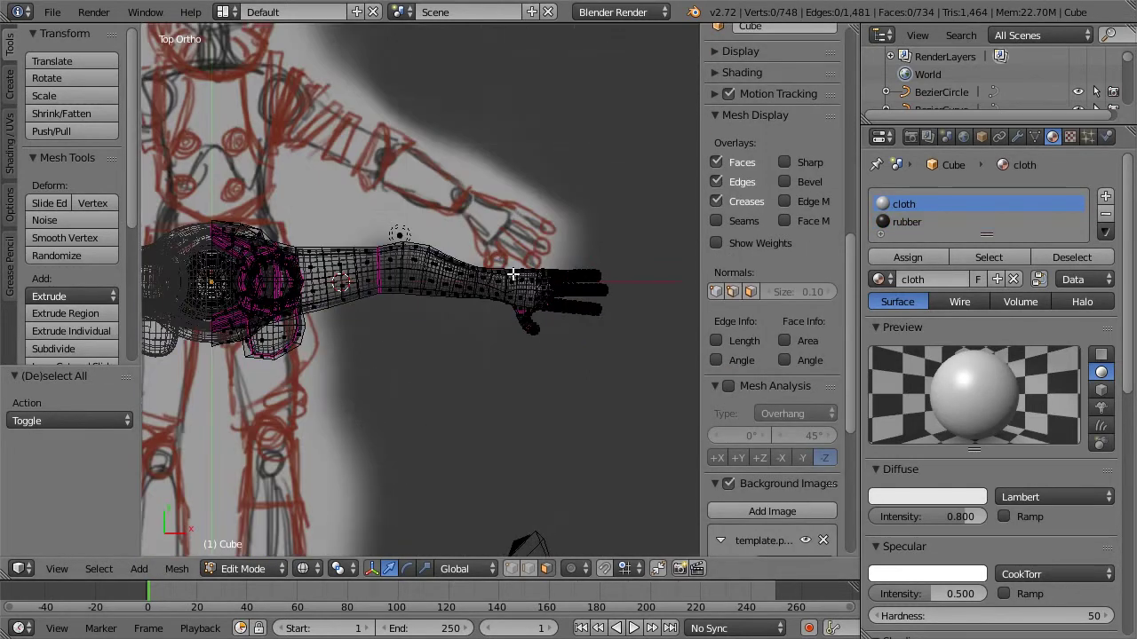
middle_click_drag(415, 202, 572, 221, "shift")
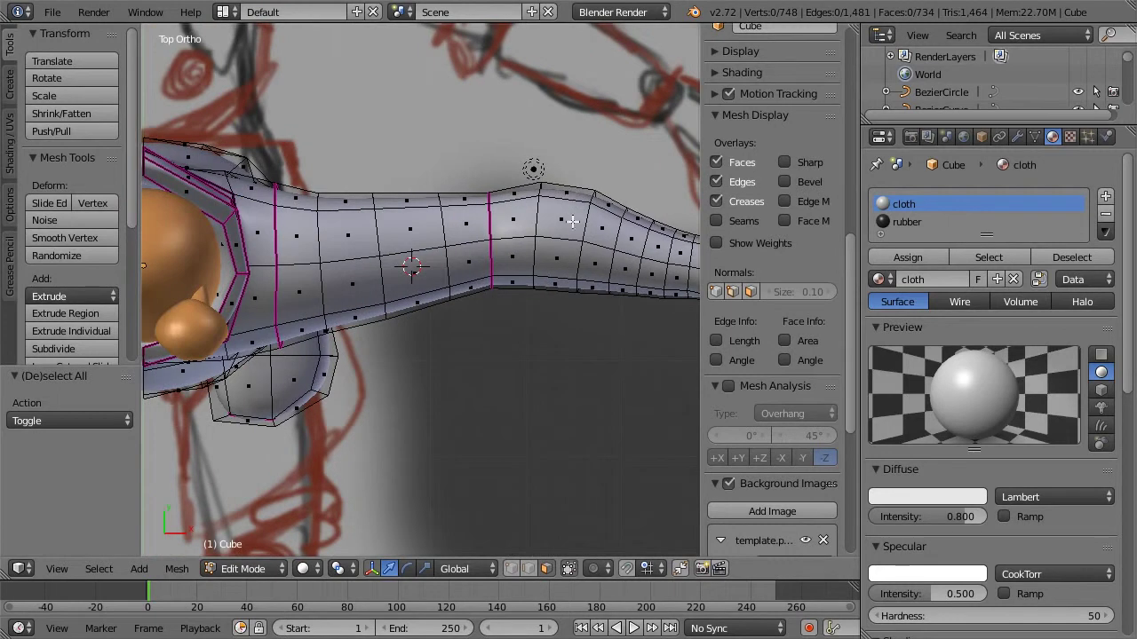
right_click(509, 204, "alt")
right_click(469, 210, "alt+shift")
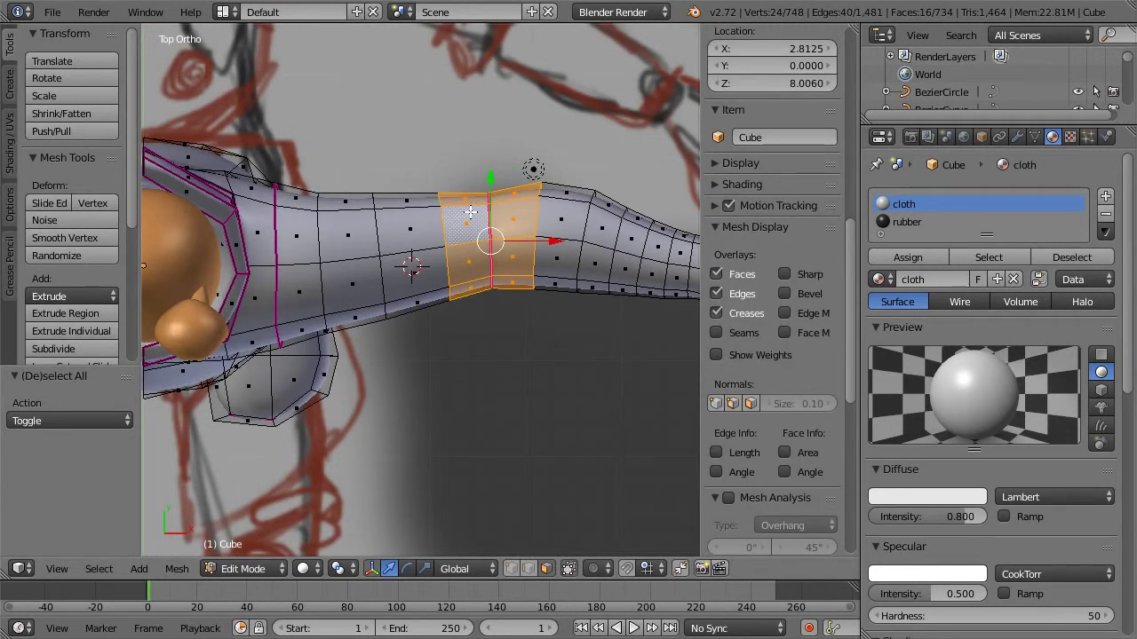
left_click(903, 229)
left_click(908, 257)
key("a")
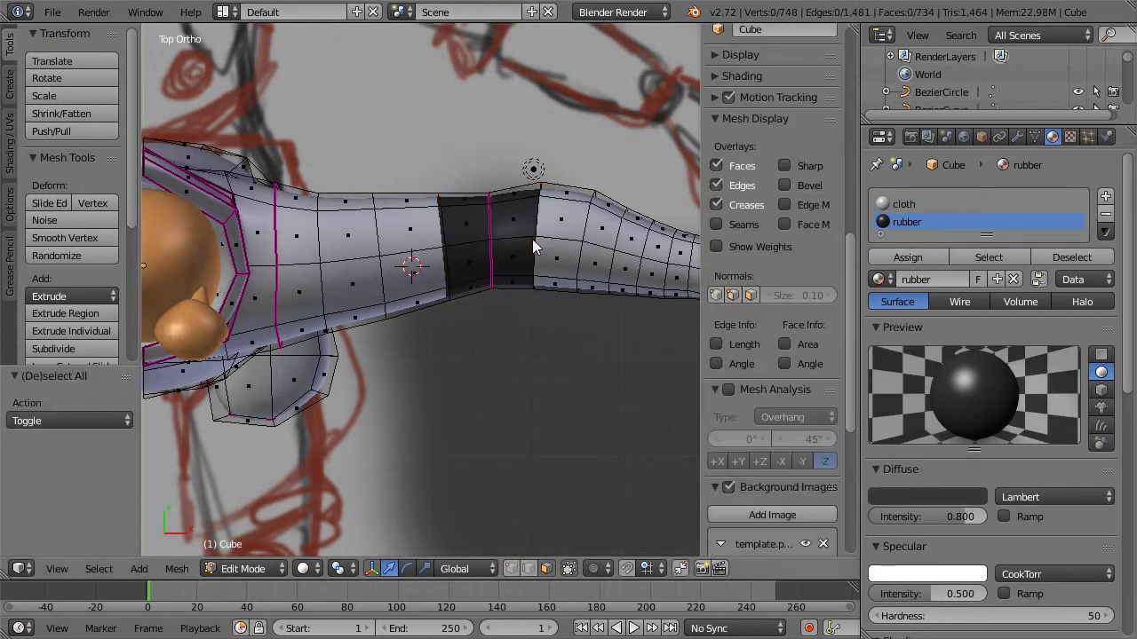
Step: Assign the rubber material to the two face loops on either side of the creased shoulder edge and clear the selection
scroll(513, 346, "down", 2)
middle_click_drag(513, 346, 482, 131)
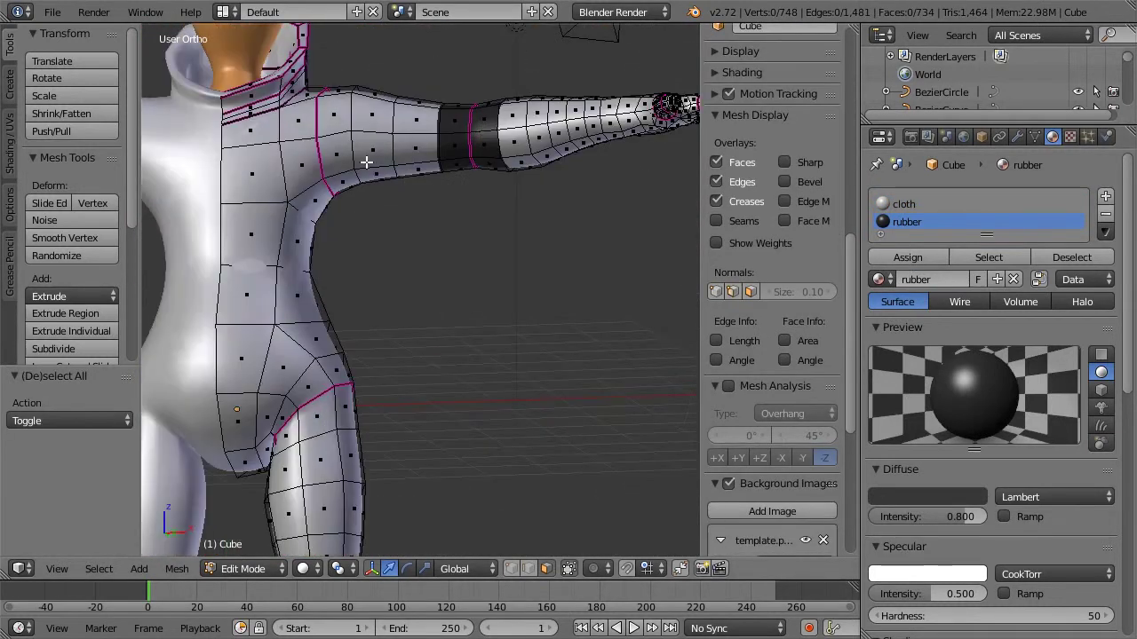
key("z")
key("z")
key("KP_1")
key("z")
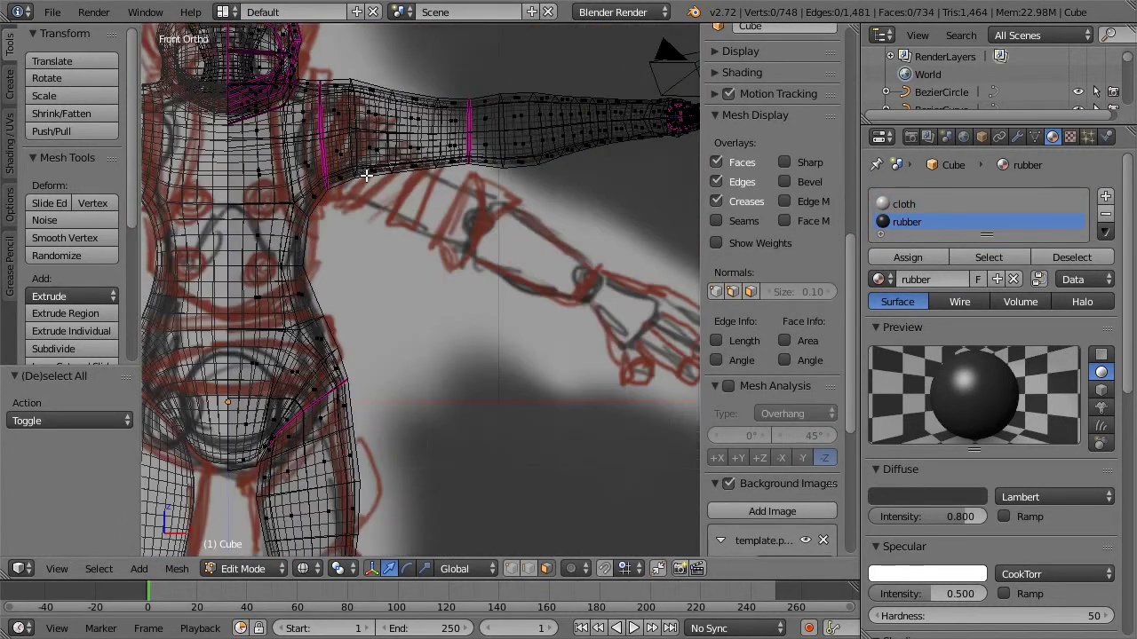
key("z")
right_click(338, 123, "alt")
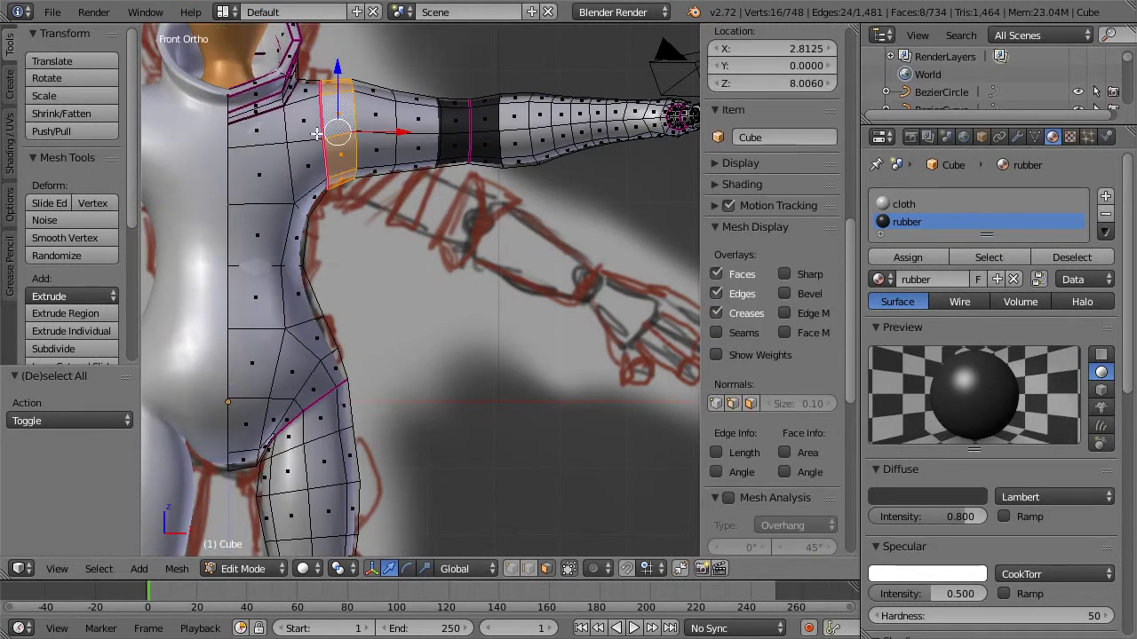
right_click(317, 135, "alt+shift")
left_click(931, 257)
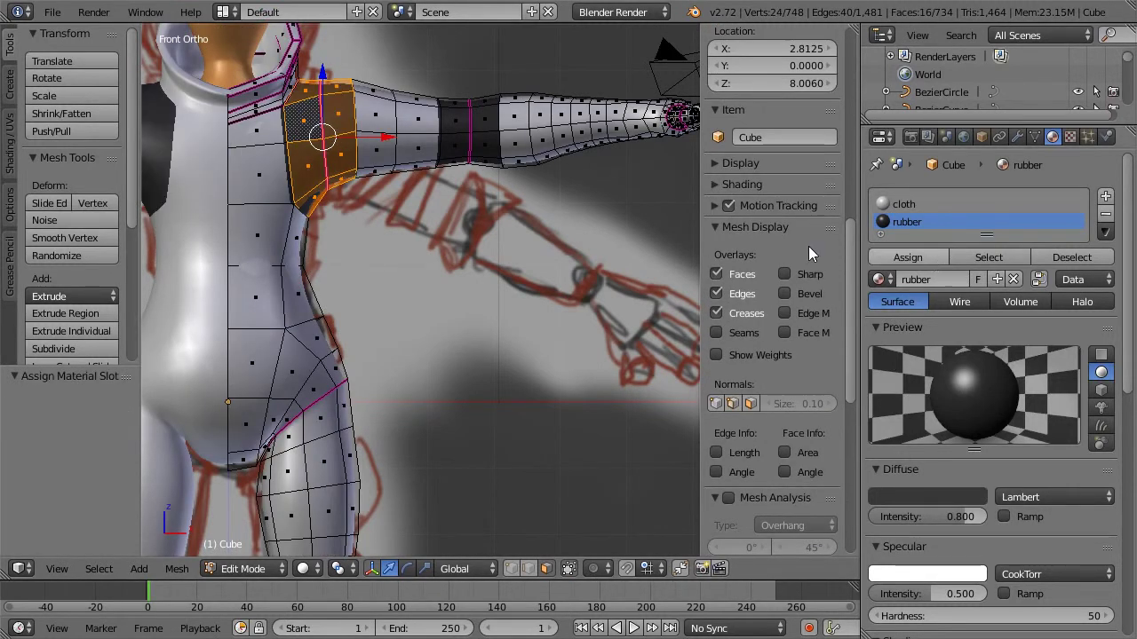
key("z")
key("z")
key("a")
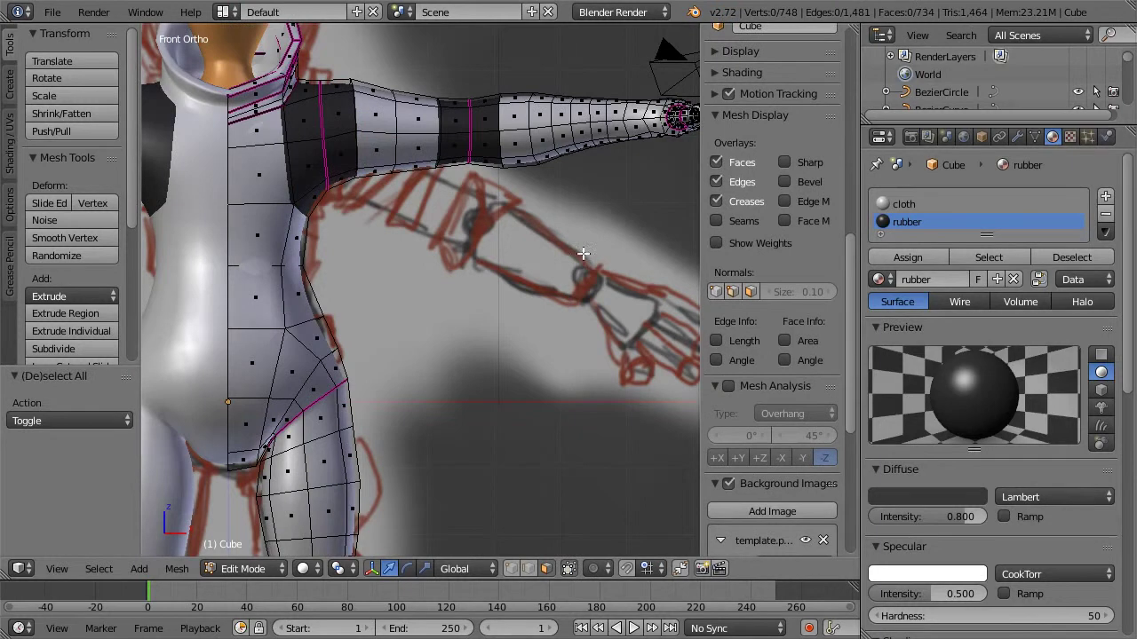
Step: Select the tips of the three fingers and thumb in wireframe display and assign the rubber material to them
mouse_move(545, 279)
middle_mouse_down()
mouse_move(558, 317)
mouse_move(503, 393)
mouse_move(470, 340)
middle_mouse_up()
key("KP_7")
middle_click_drag(560, 335, 330, 312, "shift")
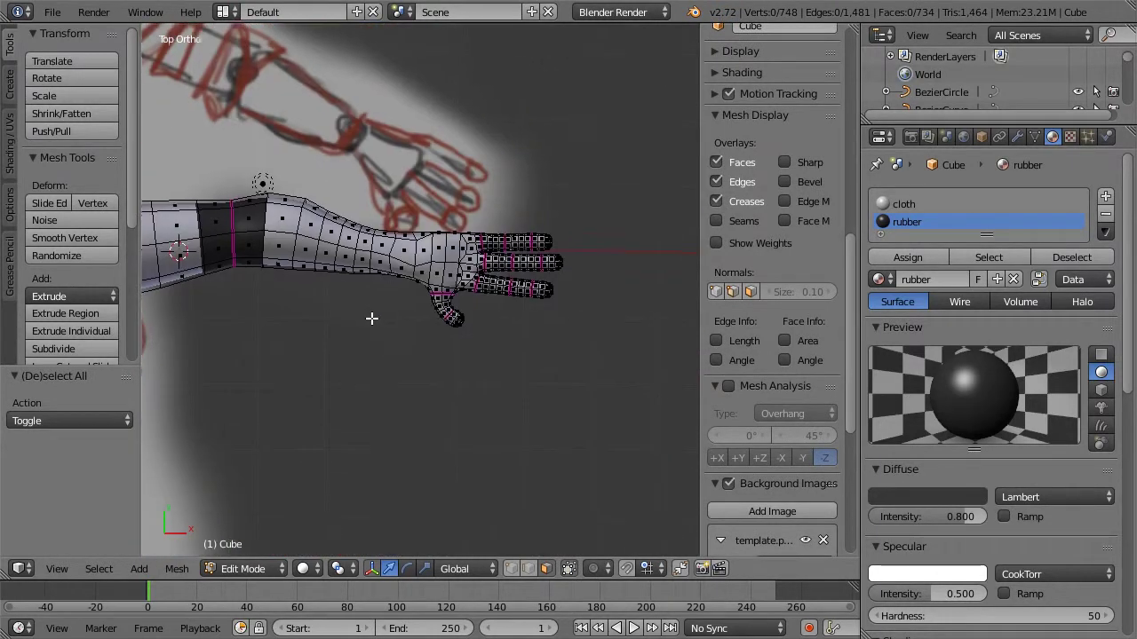
scroll(556, 290, "up", 4)
mouse_move(561, 287)
middle_mouse_down()
mouse_move(482, 299)
mouse_move(559, 299)
mouse_move(578, 381)
mouse_move(527, 163)
mouse_move(536, 254)
mouse_move(433, 187)
mouse_move(450, 272)
middle_mouse_up()
key("KP_7")
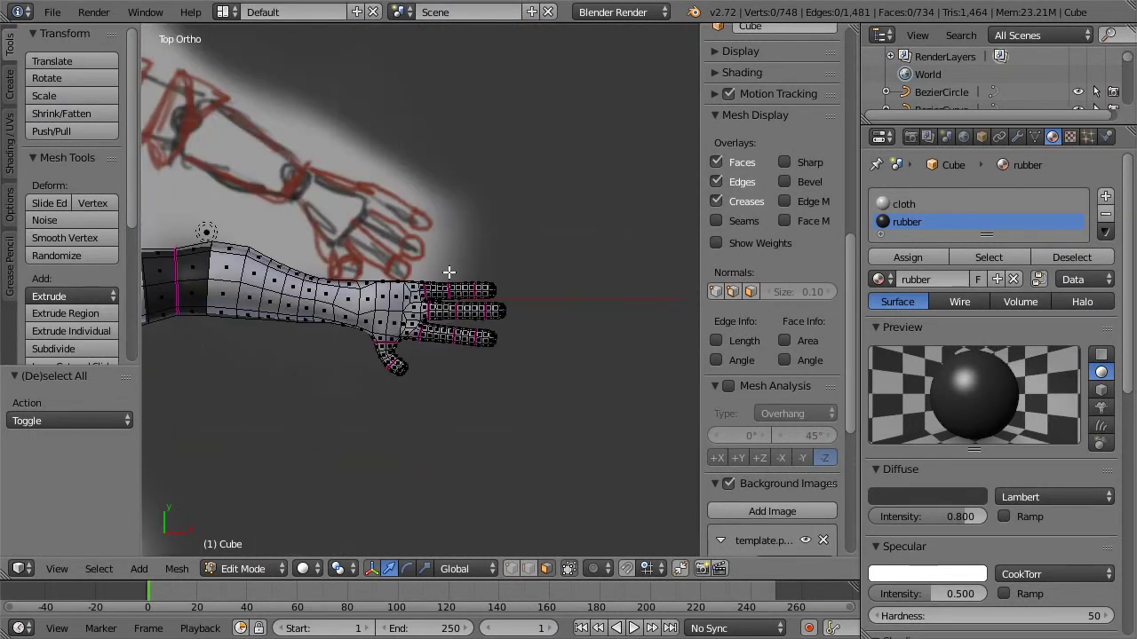
scroll(450, 272, "up", 3)
scroll(537, 267, "up", 2)
key("z")
key("b")
left_click_drag(512, 238, 569, 298)
key("a")
key("b")
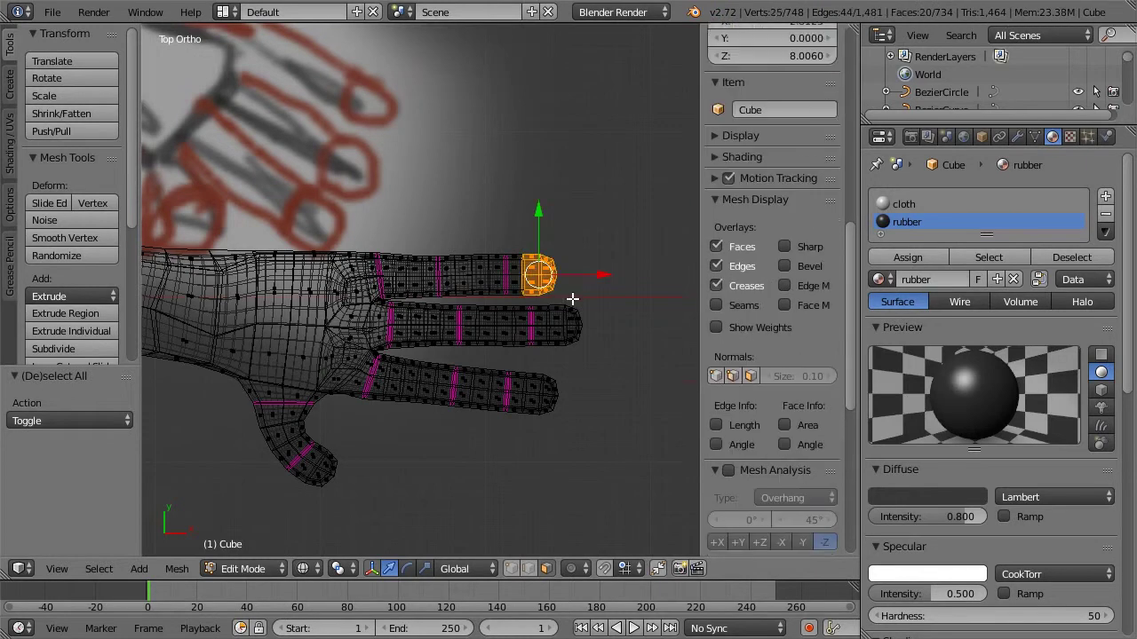
left_click_drag(605, 355, 607, 356)
key("b")
left_click_drag(531, 364, 575, 455)
key("b")
left_click_drag(343, 449, 315, 499)
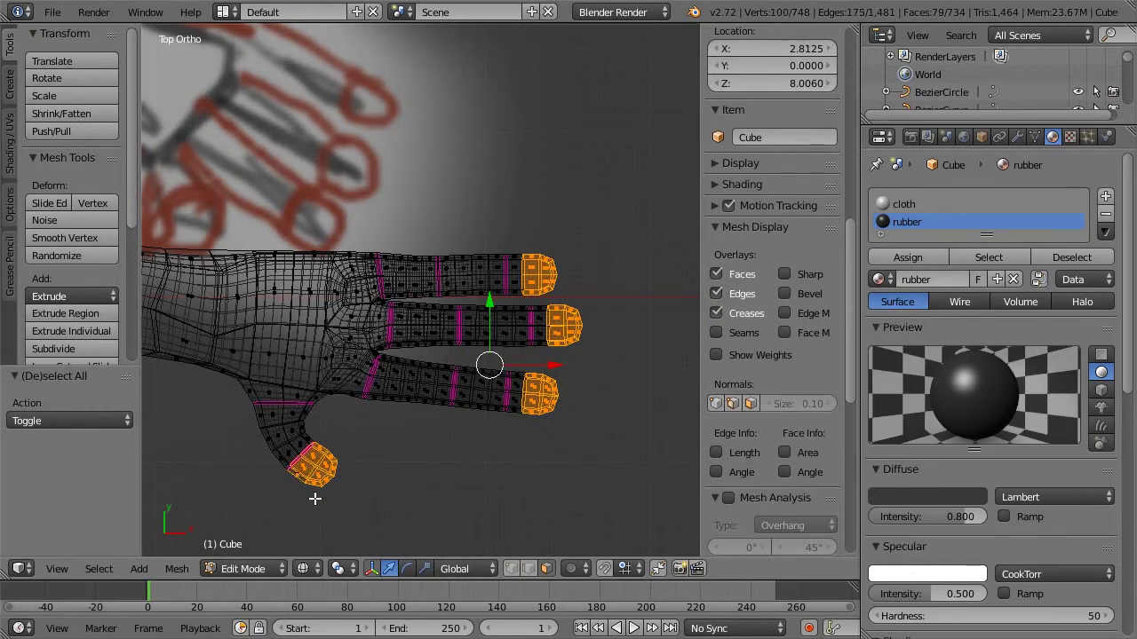
left_click(925, 258)
key("z")
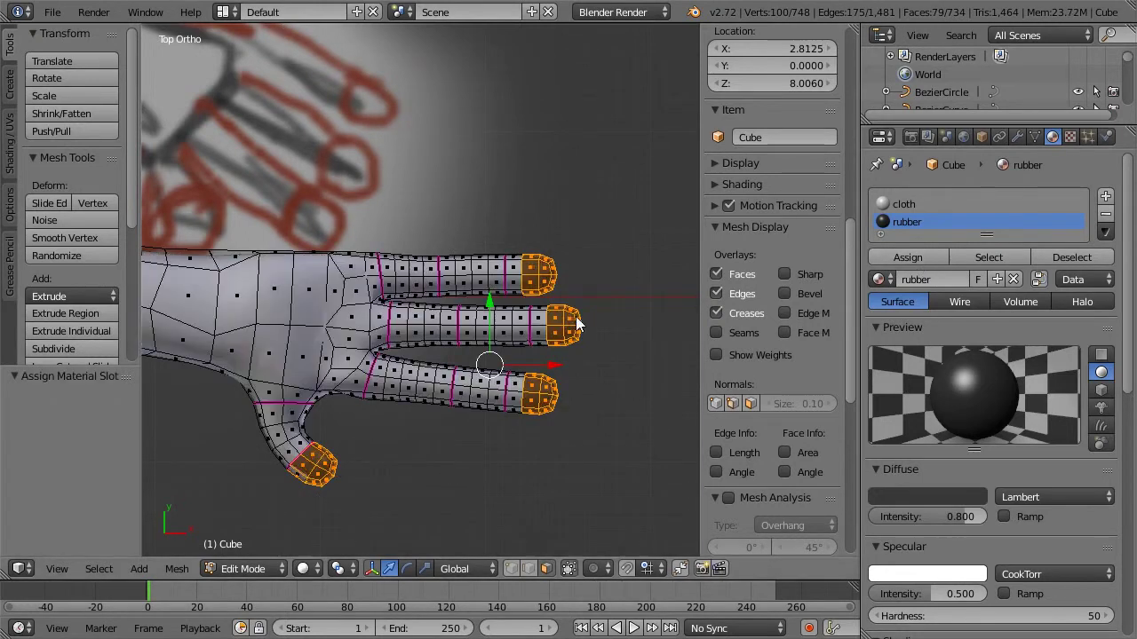
key("a")
Step: Assign the rubber material to the missed faces next to the fingertips on the underside of the hand
middle_click_drag(496, 444, 522, 293)
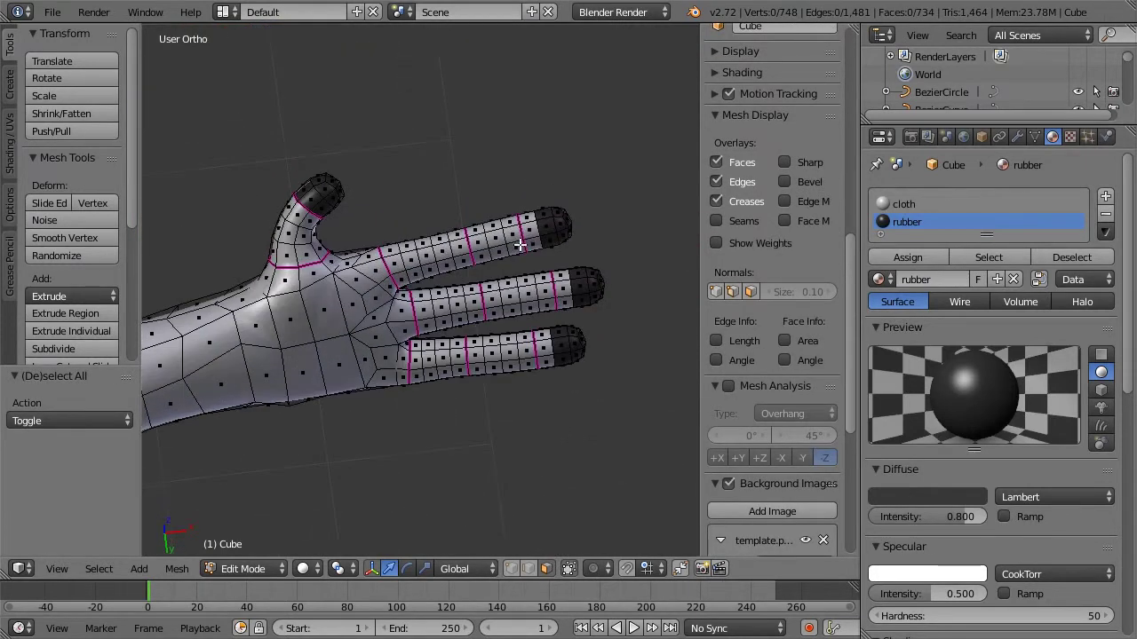
right_click(531, 238)
right_click(567, 295, "shift")
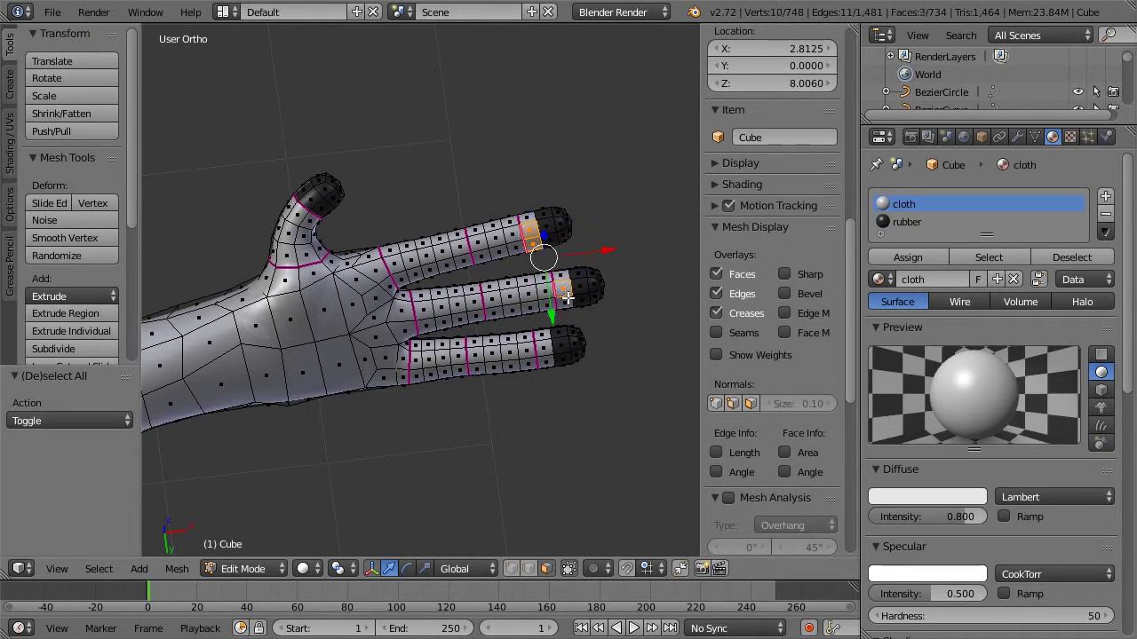
middle_click_drag(356, 238, 382, 200)
left_click(895, 223)
left_click(907, 257)
key("a")
Step: Assign the rubber material to the missed face on the thumb tip and leave Edit Mode
mouse_move(463, 149)
middle_mouse_down()
mouse_move(322, 127)
mouse_move(459, 134)
middle_mouse_up()
scroll(479, 148, "up", 3)
middle_click_drag(546, 167, 565, 237)
scroll(512, 196, "down", 3)
key("Tab")
scroll(459, 295, "down", 3)
middle_click_drag(467, 260, 554, 307)
scroll(555, 307, "up", 7)
middle_click_drag(636, 281, 404, 283, "shift")
key("Tab")
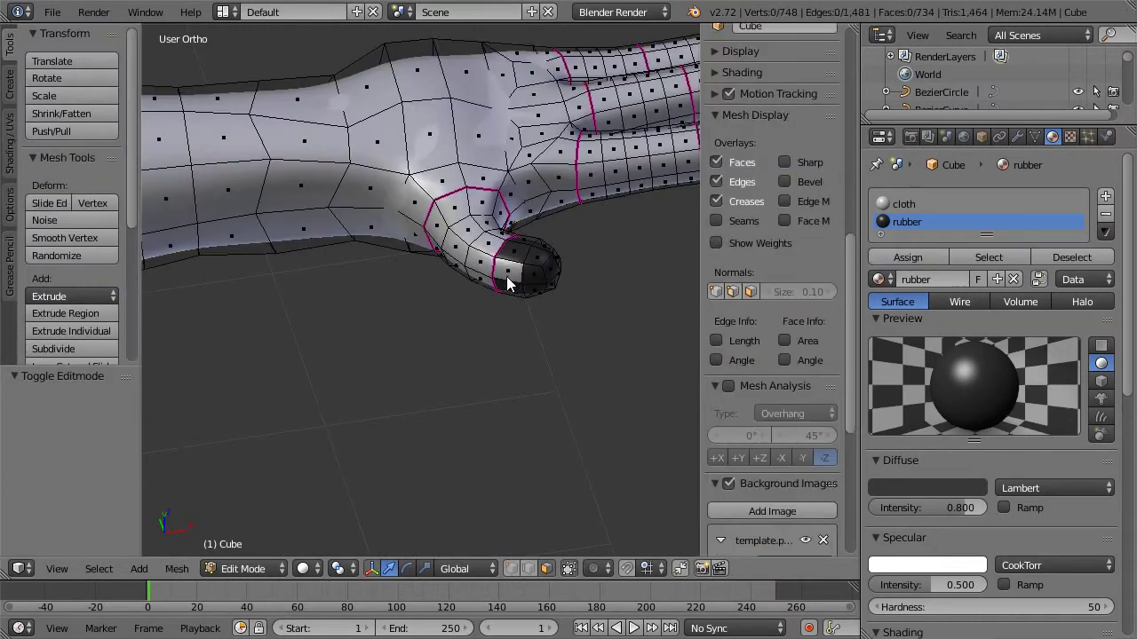
right_click(507, 273)
left_click(905, 254)
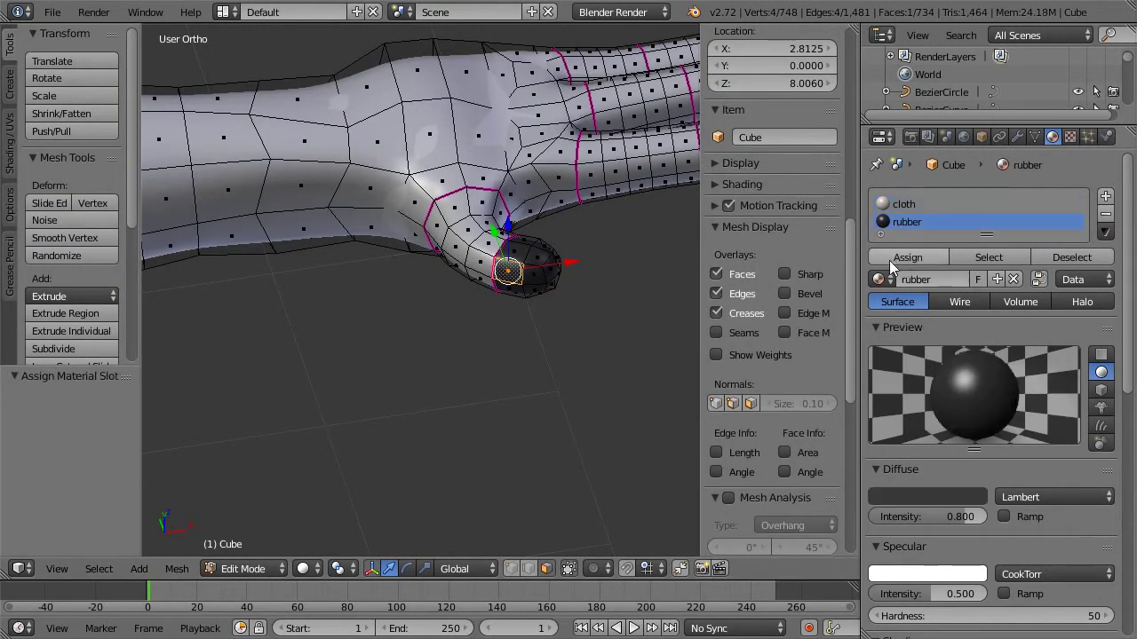
key("Tab")
Step: Reassign the cloth material to the inner face loop of the shoulder, on the torso side of the crease
scroll(465, 298, "down", 5)
scroll(492, 279, "up", 2)
middle_click_drag(492, 279, 475, 253)
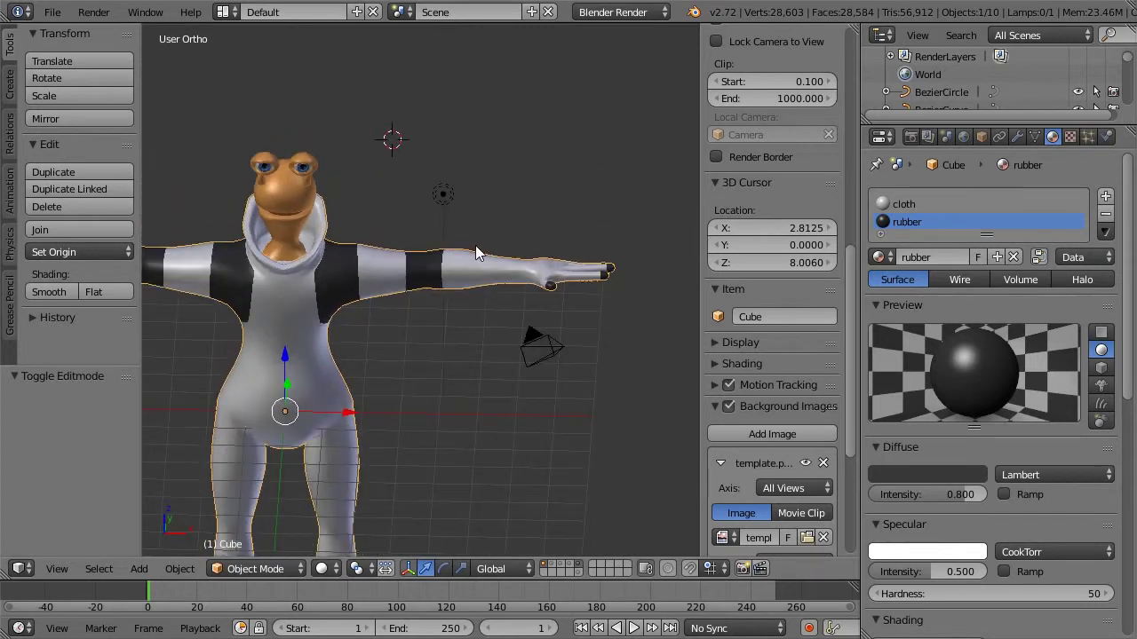
scroll(507, 203, "up", 5)
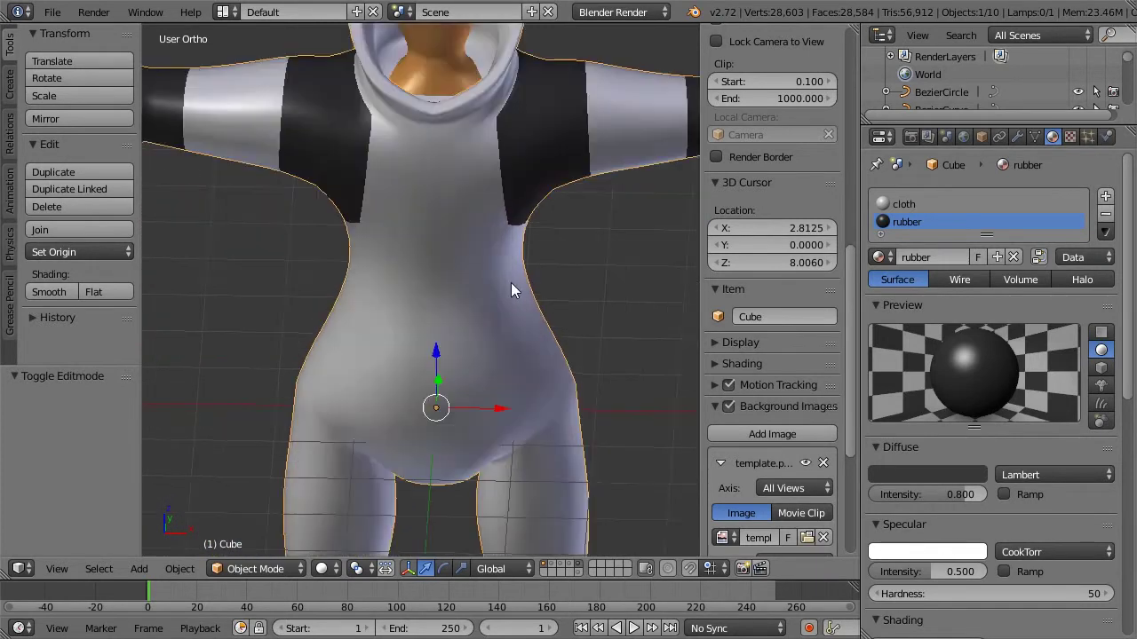
key("KP_1")
scroll(510, 283, "down", 5)
scroll(510, 282, "up", 5)
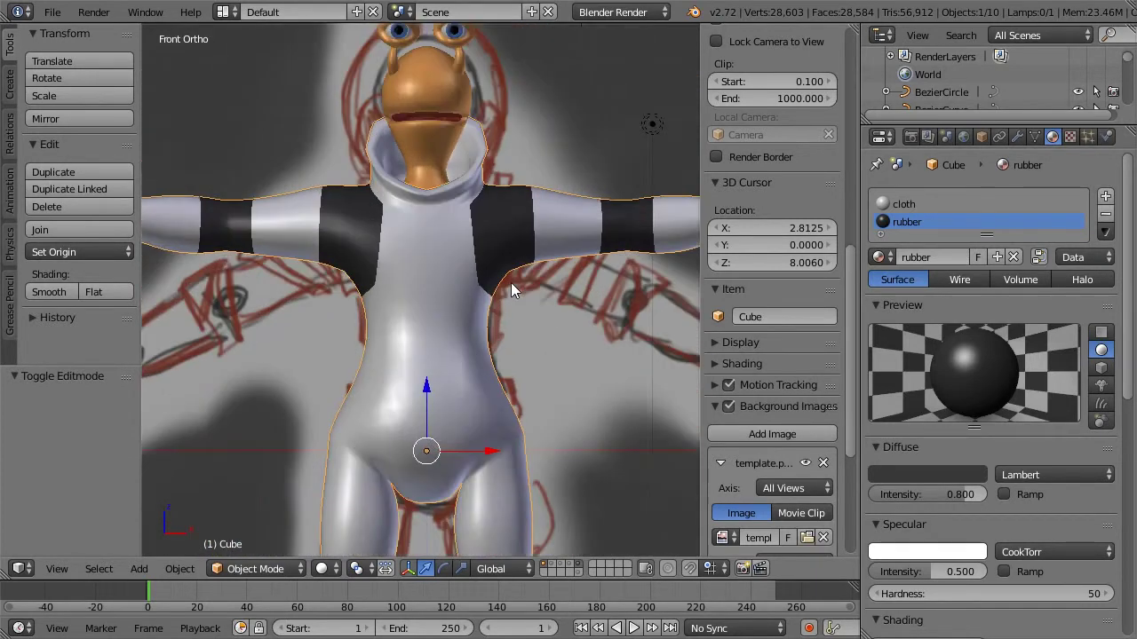
key("Tab")
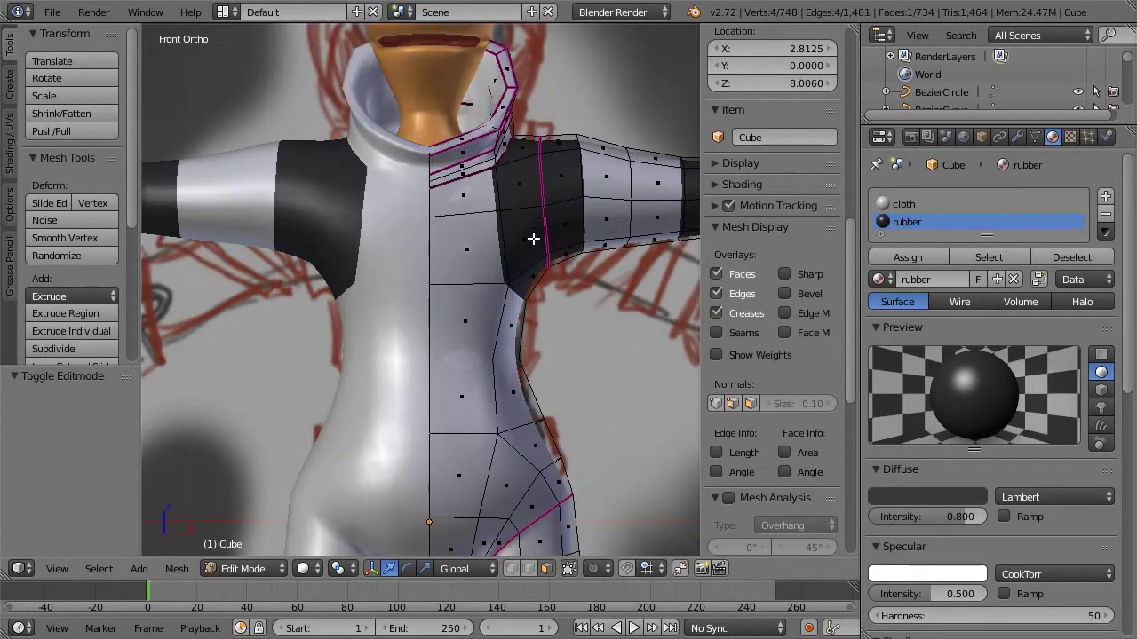
right_click(519, 207, "alt")
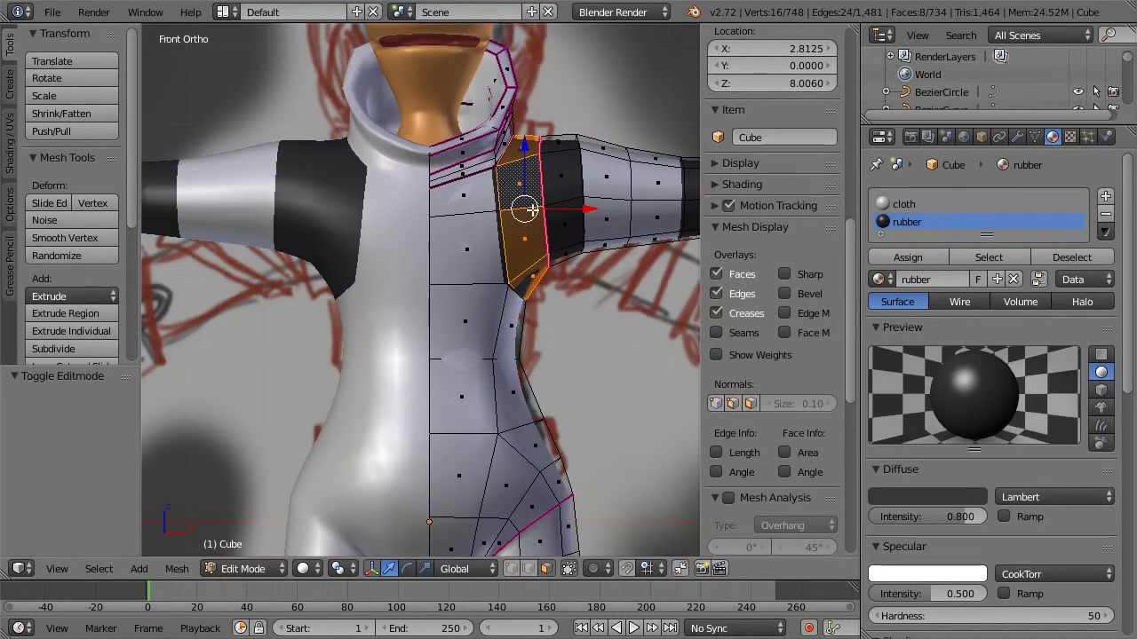
left_click(903, 204)
left_click(907, 257)
key("a")
scroll(550, 369, "down", 4)
key("Tab")
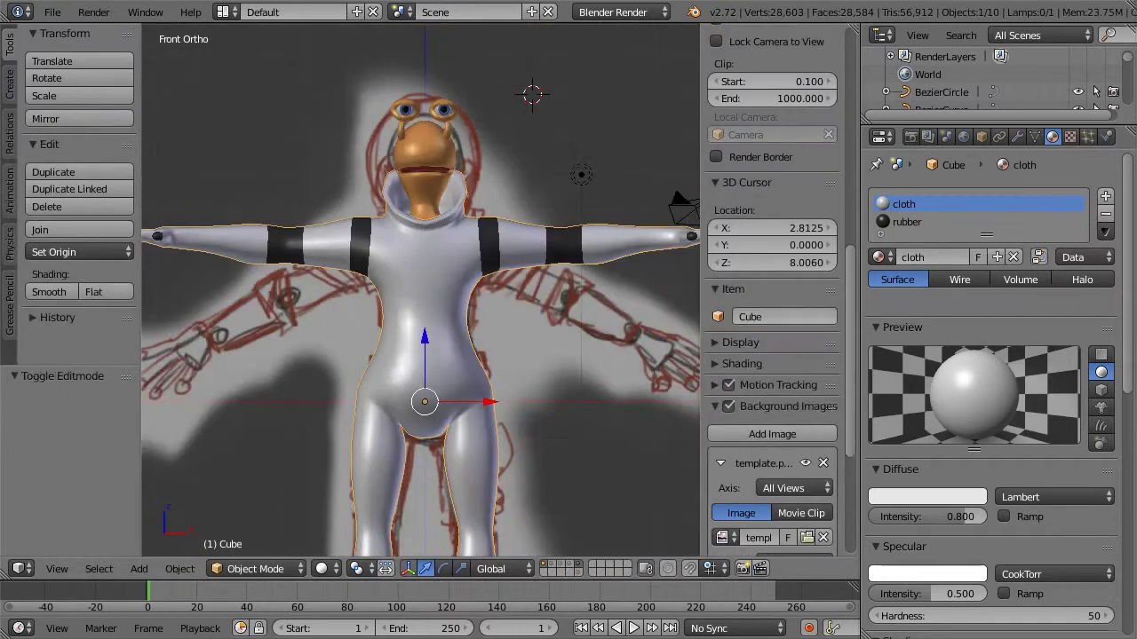
Step: Assign the rubber material to the face loops above and below the creased hip edge and clear the selection
key("Tab")
scroll(550, 369, "up", 5)
key("a")
key("a")
right_click(530, 264, "alt")
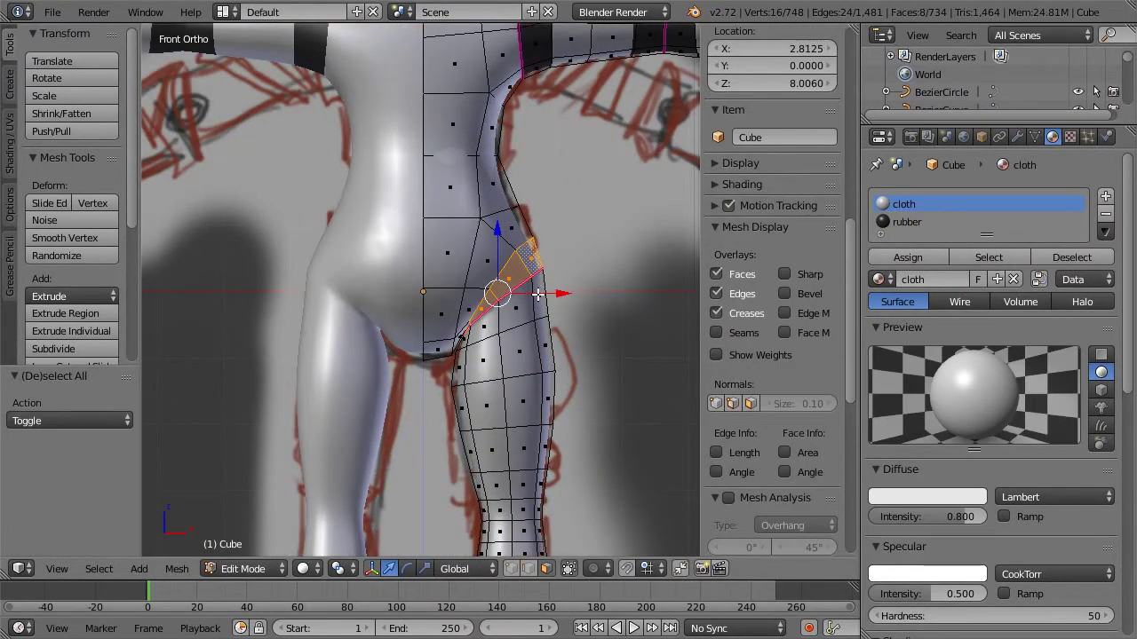
right_click(538, 299, "alt+shift")
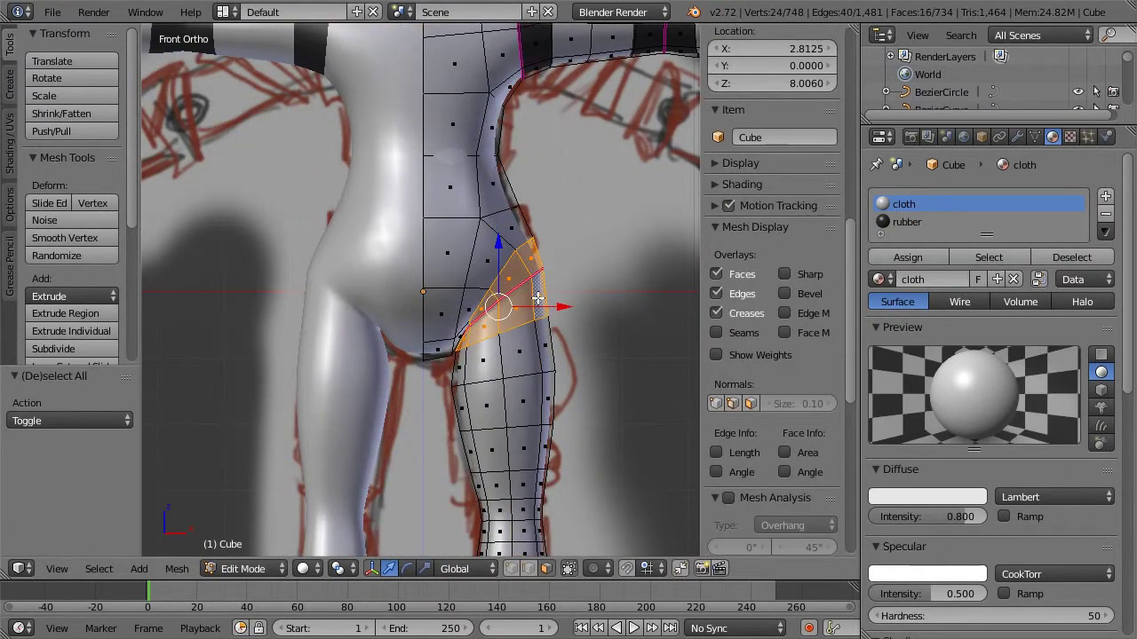
left_click(909, 222)
left_click(908, 257)
scroll(605, 304, "down", 2)
scroll(605, 303, "down", 5)
scroll(572, 299, "up", 5)
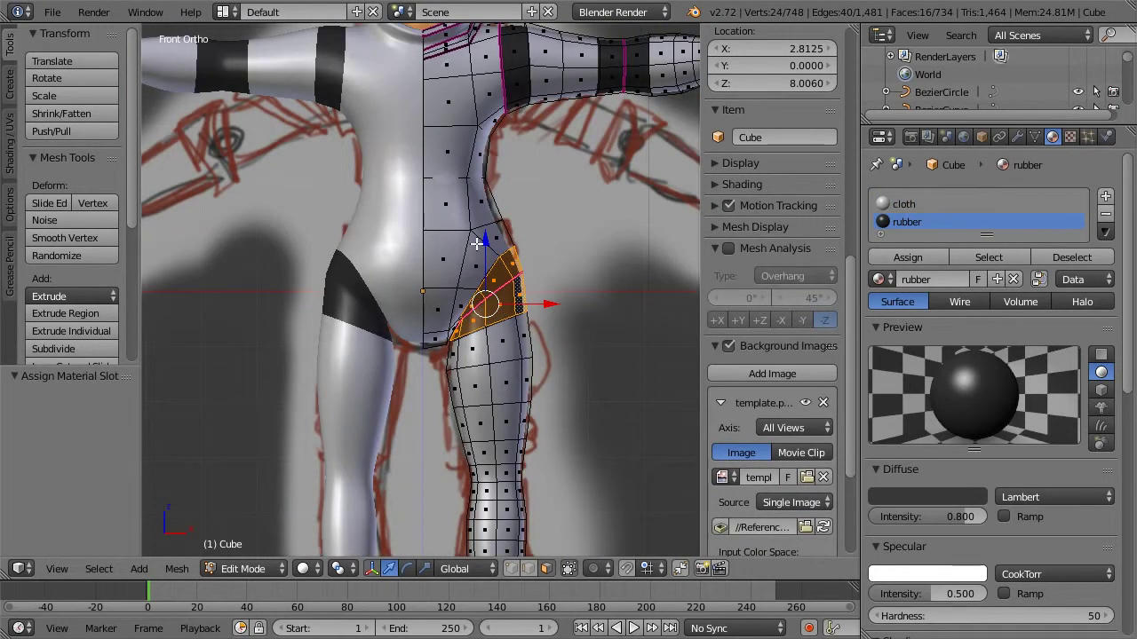
key("a")
Step: Assign the rubber material to the face loop around the waist and check the body in Object Mode
right_click(473, 207, "alt")
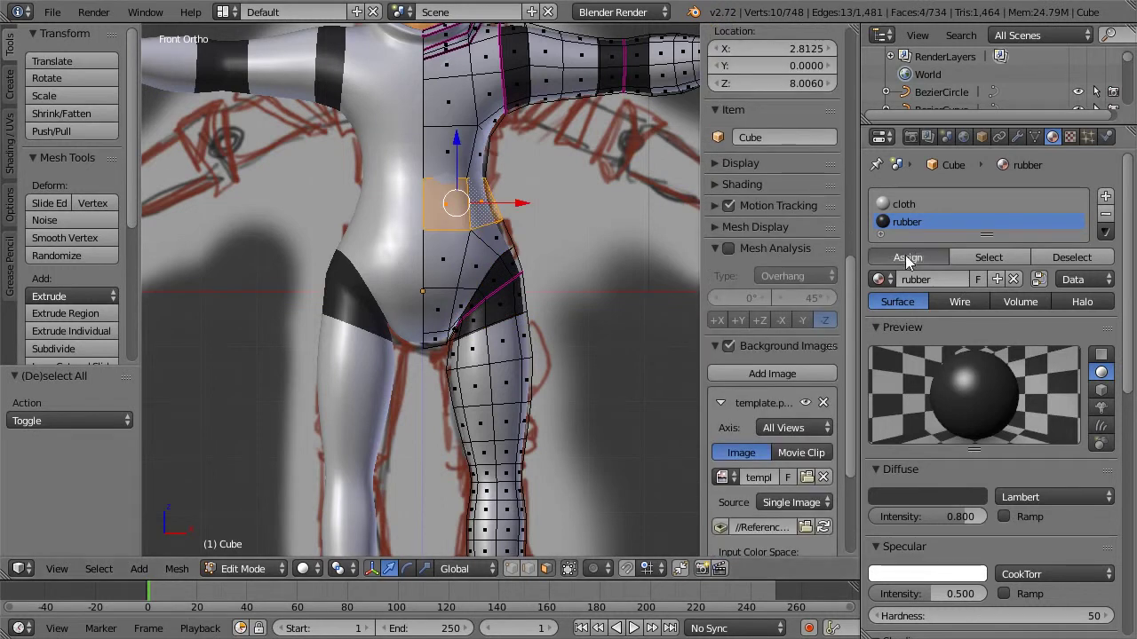
key("Tab")
scroll(597, 263, "down", 4)
middle_click_drag(565, 306, 568, 261, "shift")
key("KP_3")
key("KP_1")
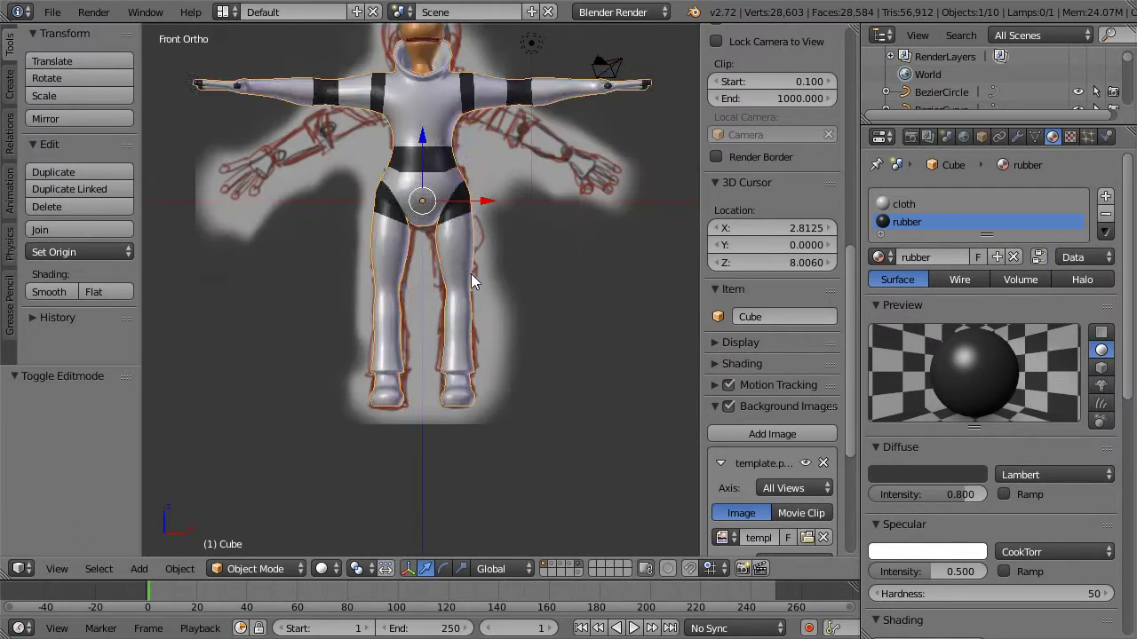
Step: Assign the rubber material to a single face loop around the knee and clear the selection
scroll(471, 277, "up", 7)
key("Tab")
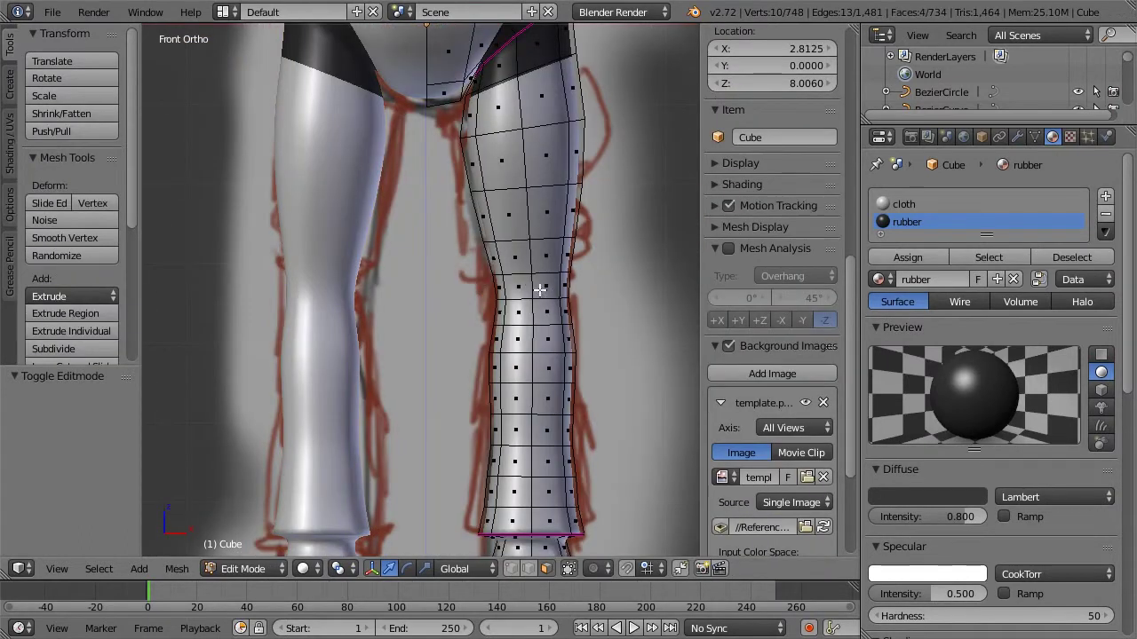
right_click(539, 307, "alt")
left_click(908, 257)
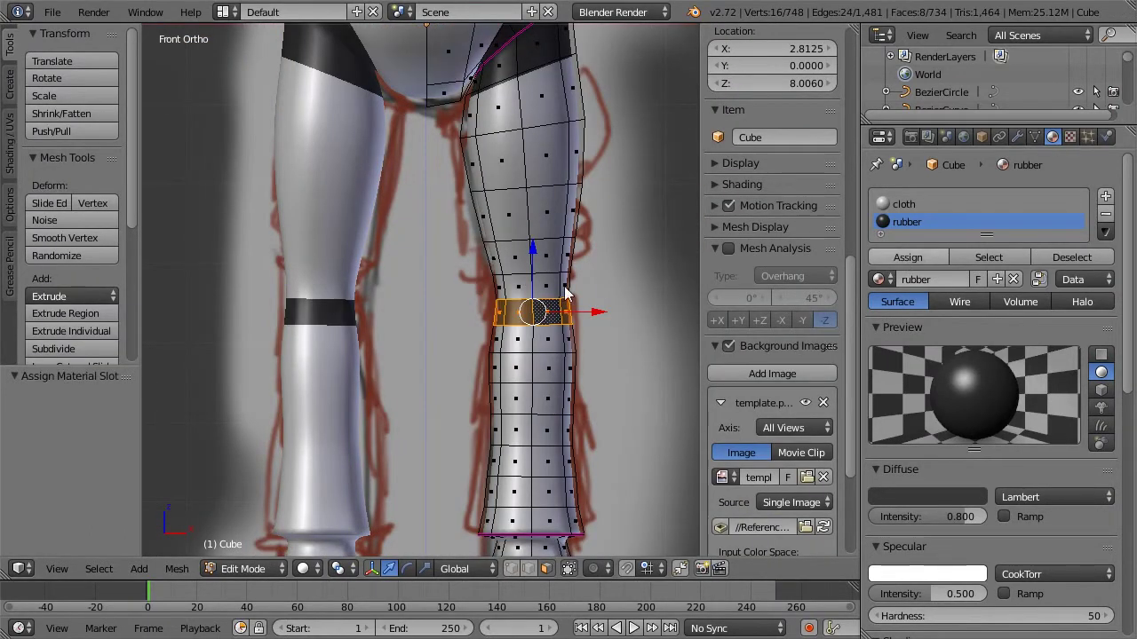
scroll(772, 266, "down", 3)
key("a")
Step: Select all faces of the foot's sole and assign the active cloth material slot to them
scroll(557, 296, "down", 2)
mouse_move(529, 338)
middle_mouse_down()
mouse_move(569, 272)
mouse_move(533, 338)
middle_mouse_up()
scroll(533, 337, "up", 3)
middle_click_drag(568, 413, 527, 276, "shift")
right_click(489, 334)
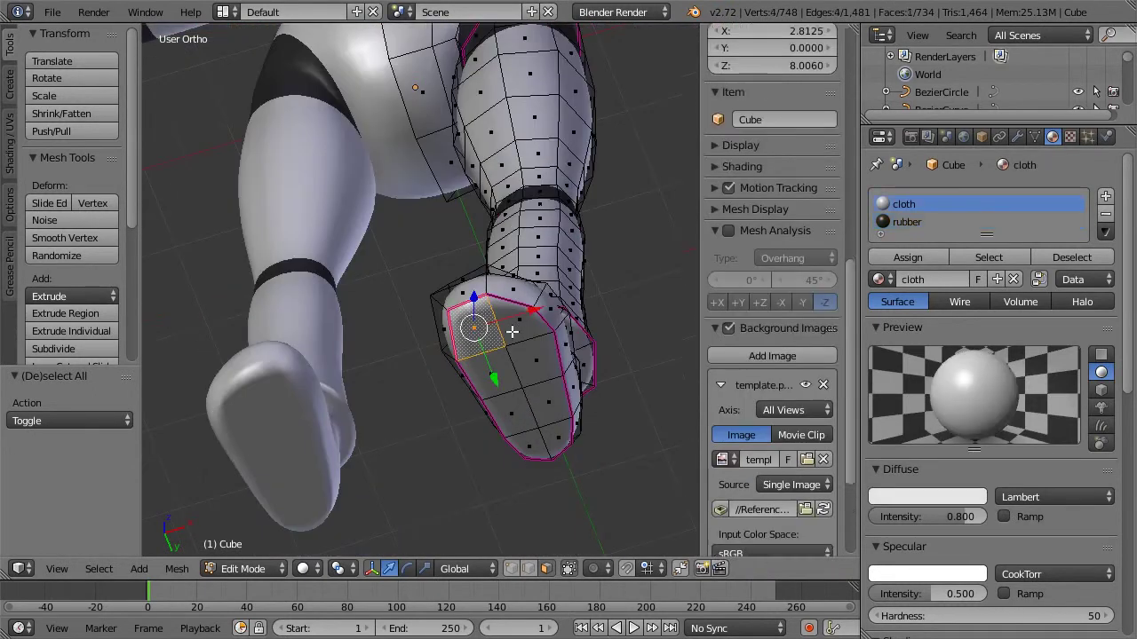
right_click(517, 325, "shift")
right_click(534, 363, "shift")
right_click(494, 367, "shift")
right_click(494, 390, "shift")
right_click(542, 395, "shift")
right_click(516, 415, "shift")
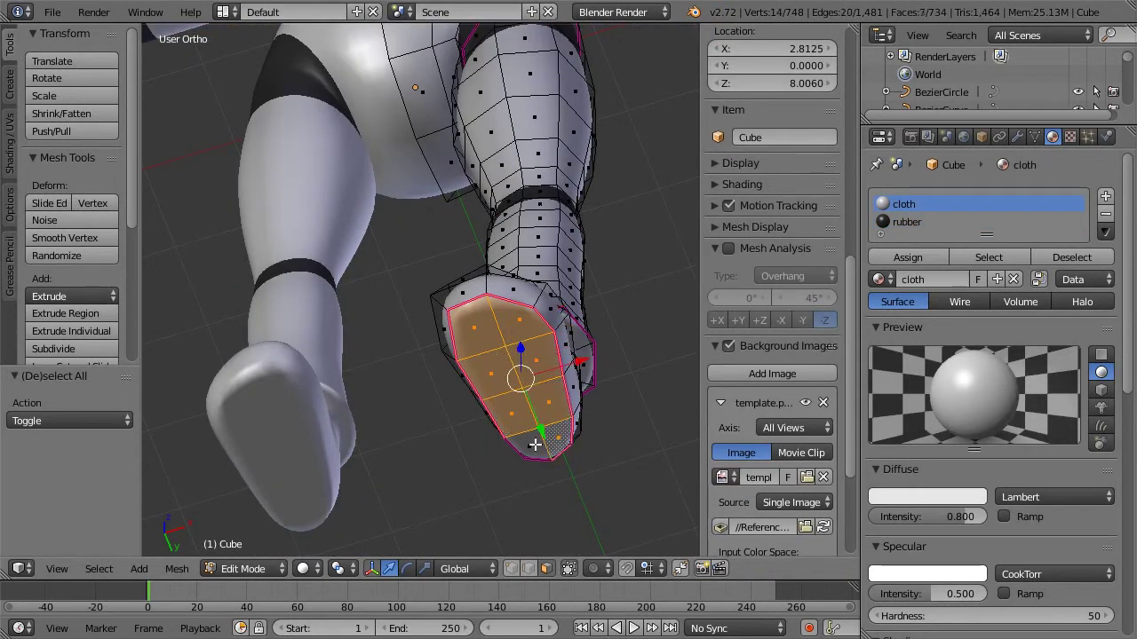
right_click(552, 435, "shift")
left_click(899, 259)
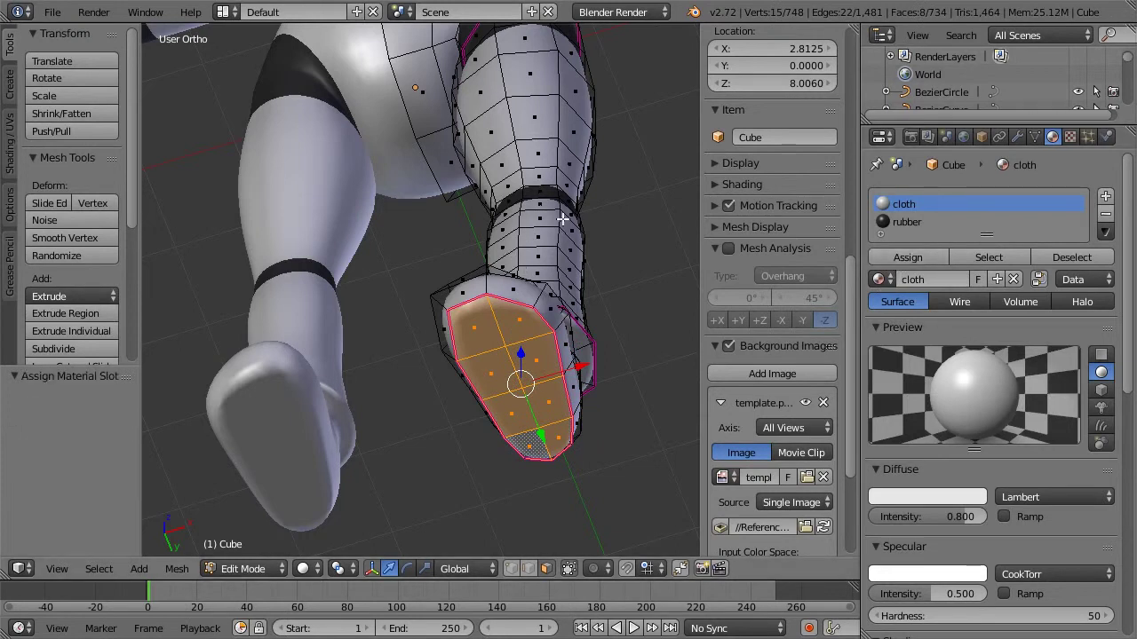
Step: Assign the rubber material to the selected sole faces of the foot and clear the selection
left_click(907, 222)
left_click(906, 257)
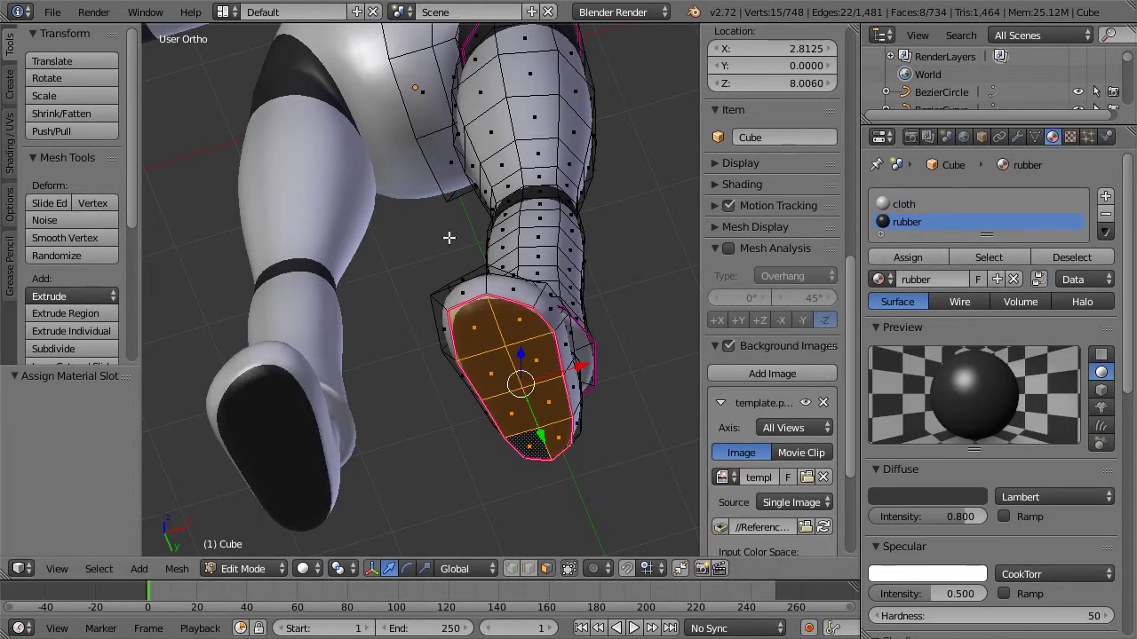
middle_click_drag(448, 237, 436, 325)
key("a")
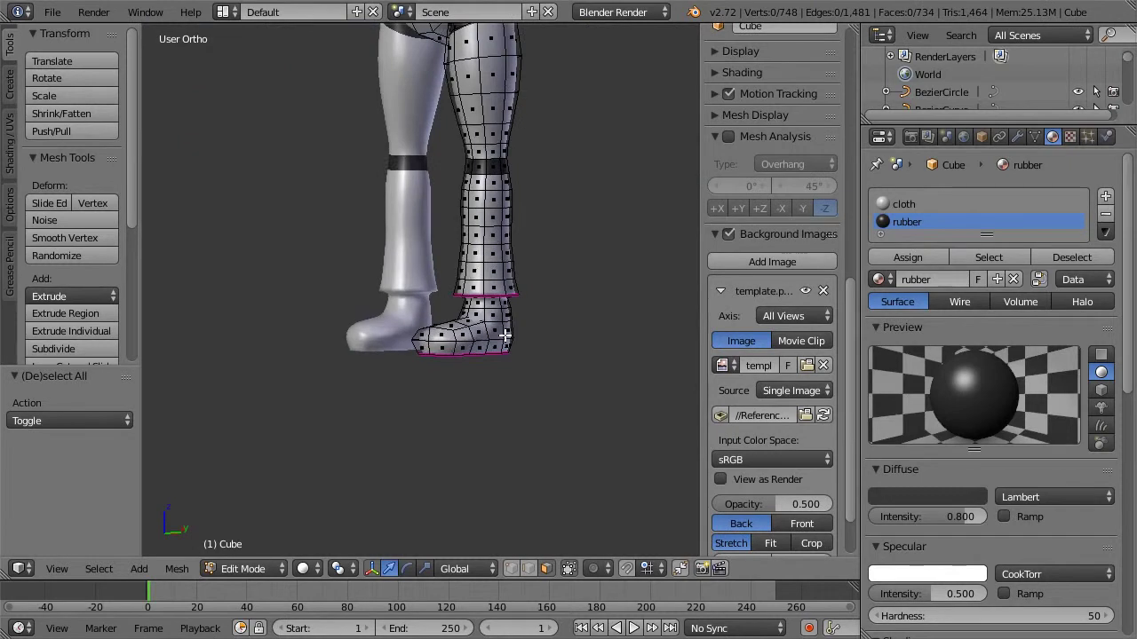
Step: Assign the rubber material to the face loop around the ankle, just below the trouser hem
key("KP_1")
key("z")
scroll(505, 336, "up", 7)
scroll(473, 340, "down", 3)
key("z")
scroll(473, 340, "down", 1)
middle_click_drag(524, 309, 462, 278)
right_click(531, 313, "alt")
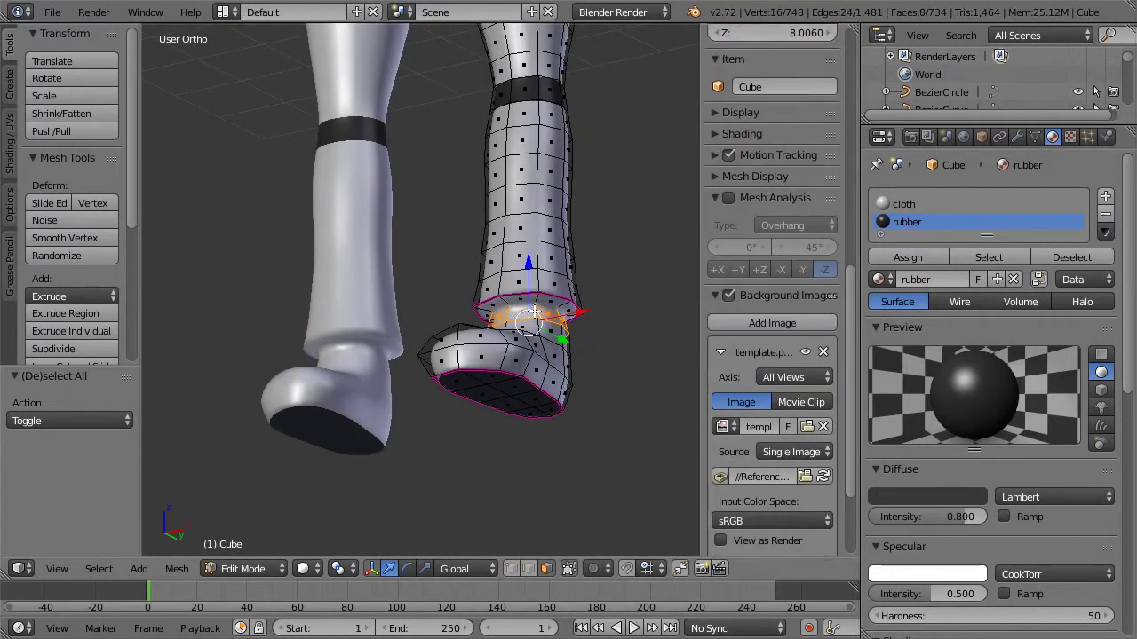
left_click(902, 254)
key("a")
Step: Assign the rubber material to the face loop around the base of the collar
middle_click_drag(428, 181, 448, 411)
scroll(470, 209, "down", 4)
middle_click_drag(438, 226, 433, 270, "shift")
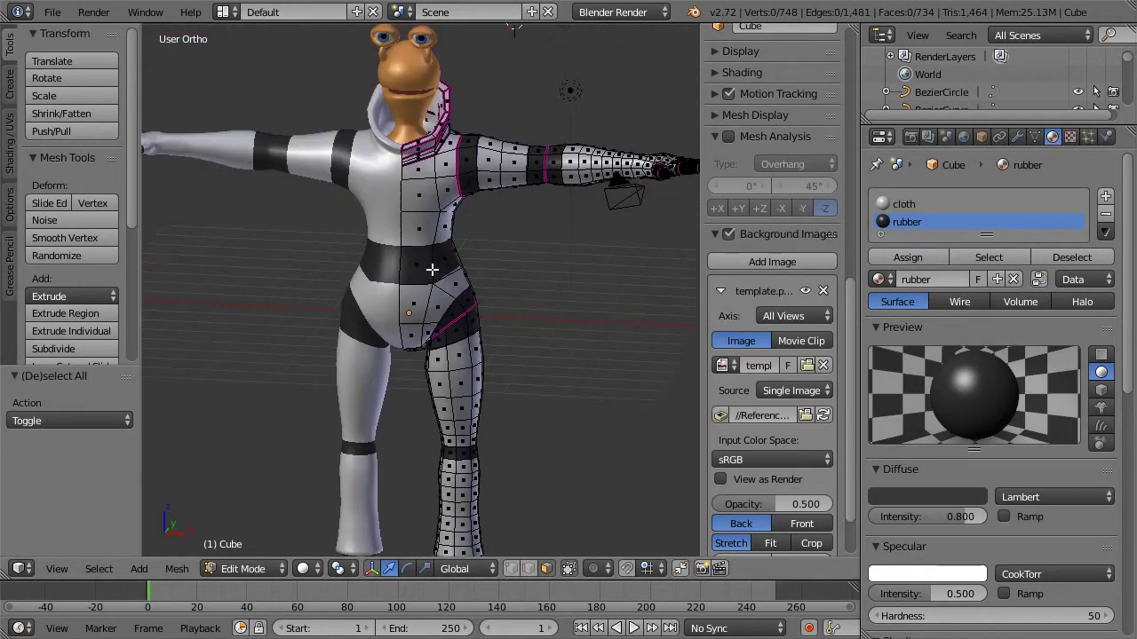
scroll(448, 236, "up", 2)
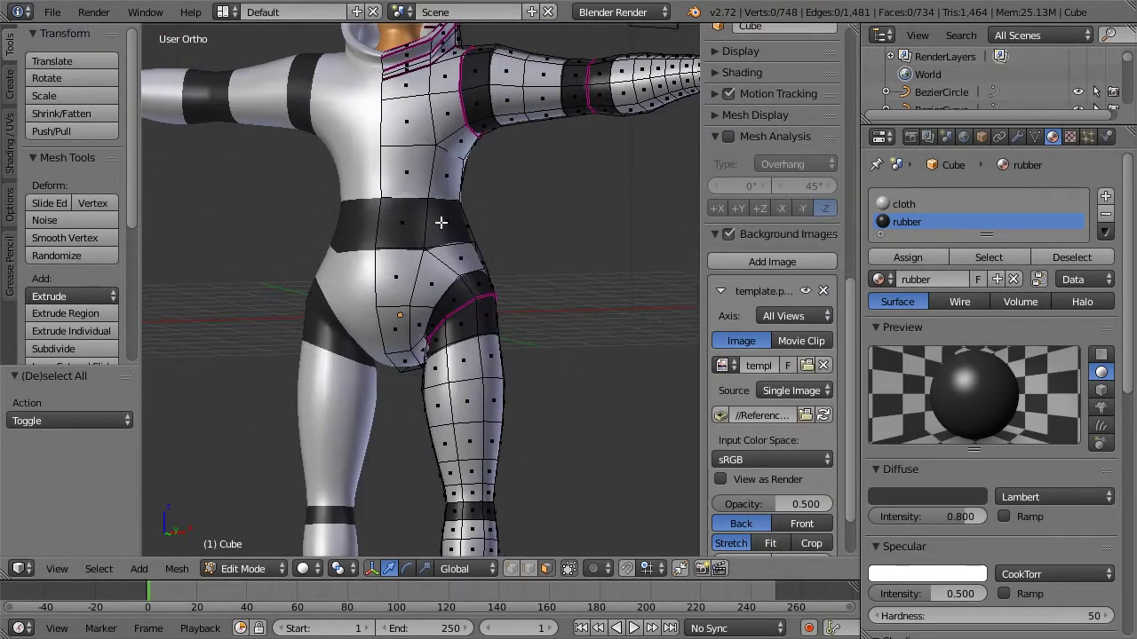
middle_click_drag(442, 223, 461, 390, "shift")
scroll(457, 185, "up", 6)
middle_click_drag(461, 166, 463, 294, "shift")
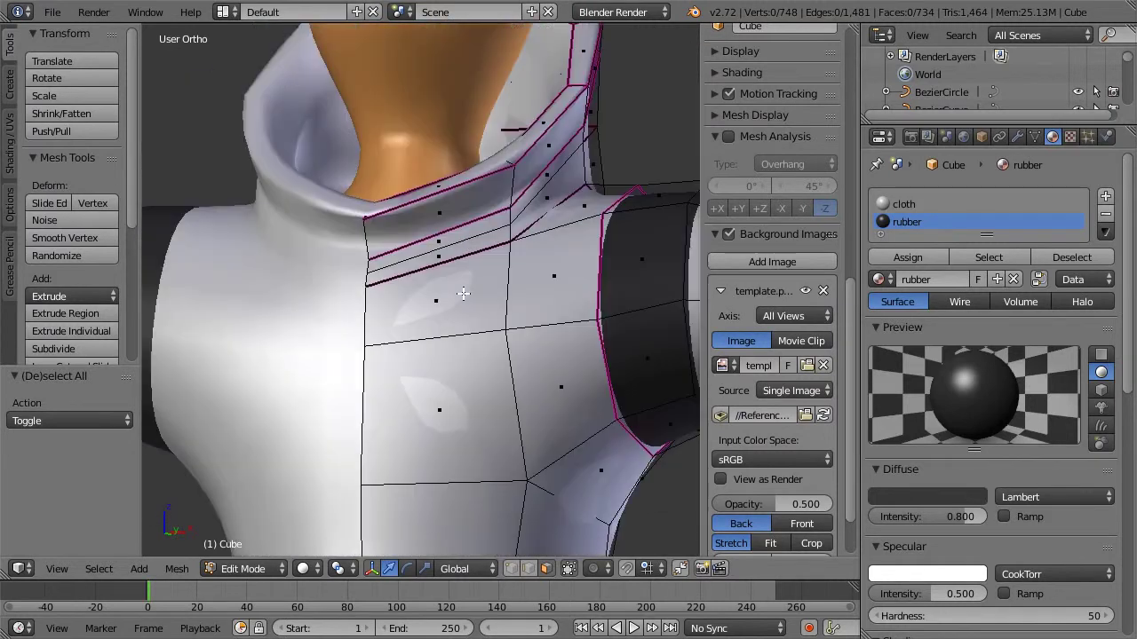
right_click(468, 245, "alt")
right_click(541, 208, "alt")
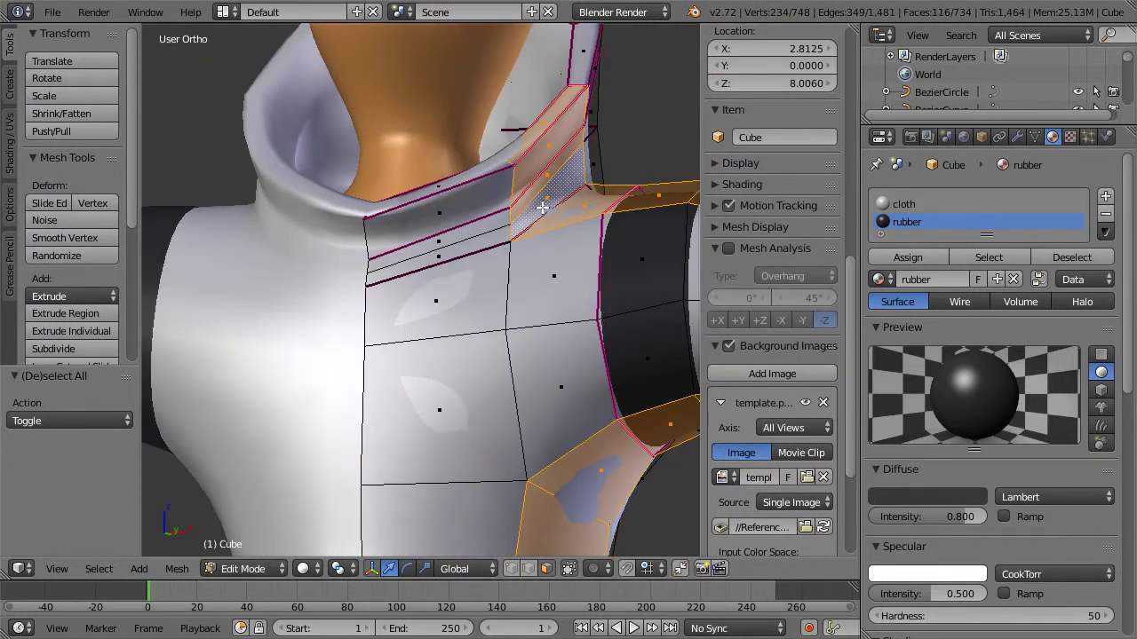
right_click(596, 167, "alt")
middle_click_drag(523, 226, 519, 230)
middle_click_drag(385, 266, 384, 238)
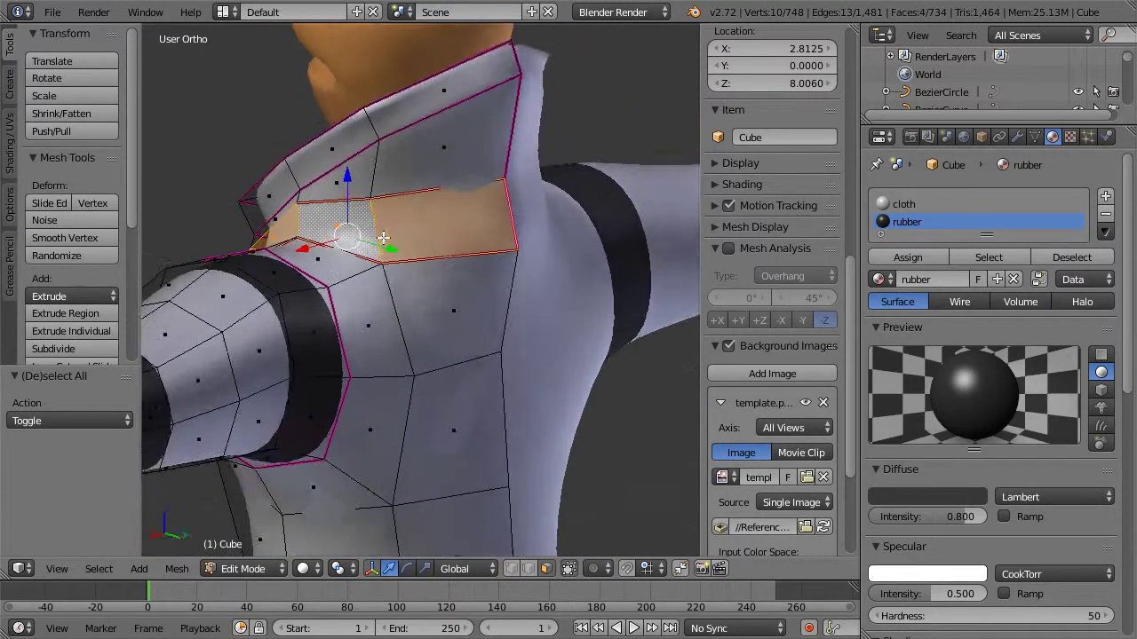
key("KP_4")
key("KP_4")
left_click(897, 257)
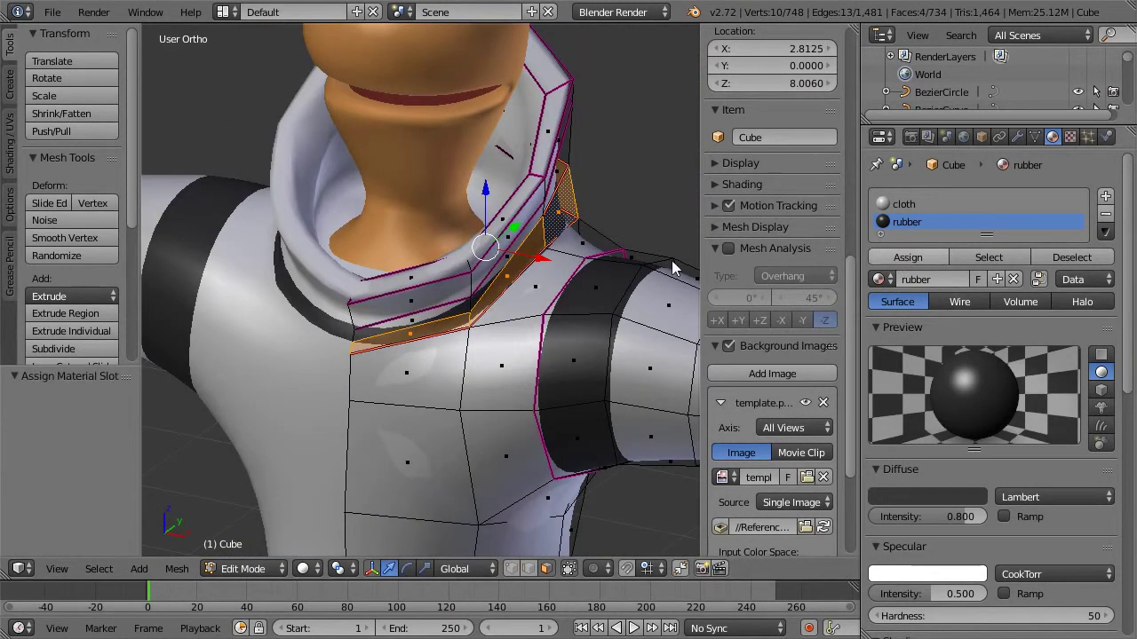
Step: Examine the collar band and the whole suit from behind and in front in Object Mode
key("Home")
key("Tab")
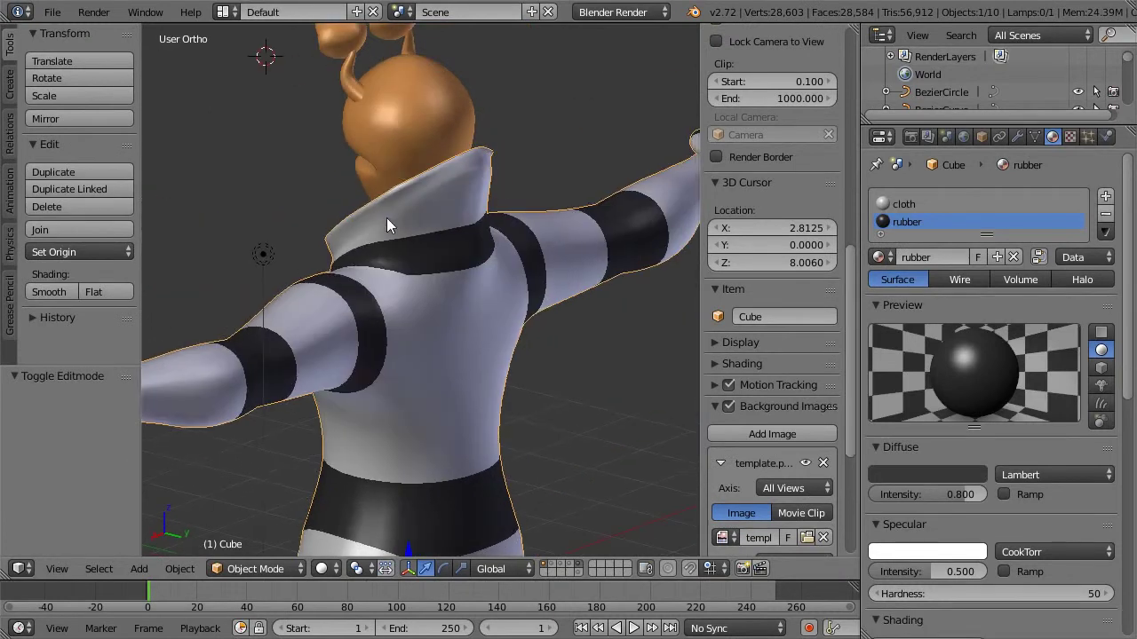
middle_click_drag(386, 222, 497, 229)
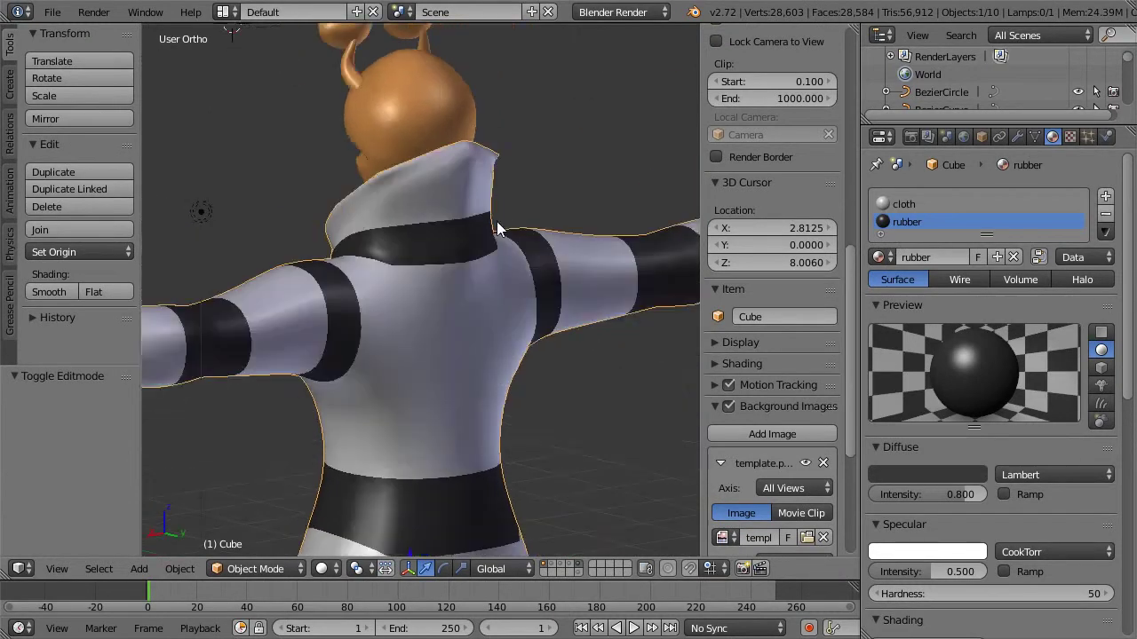
scroll(497, 222, "down", 6)
middle_click_drag(330, 255, 455, 255)
middle_click_drag(255, 244, 463, 294)
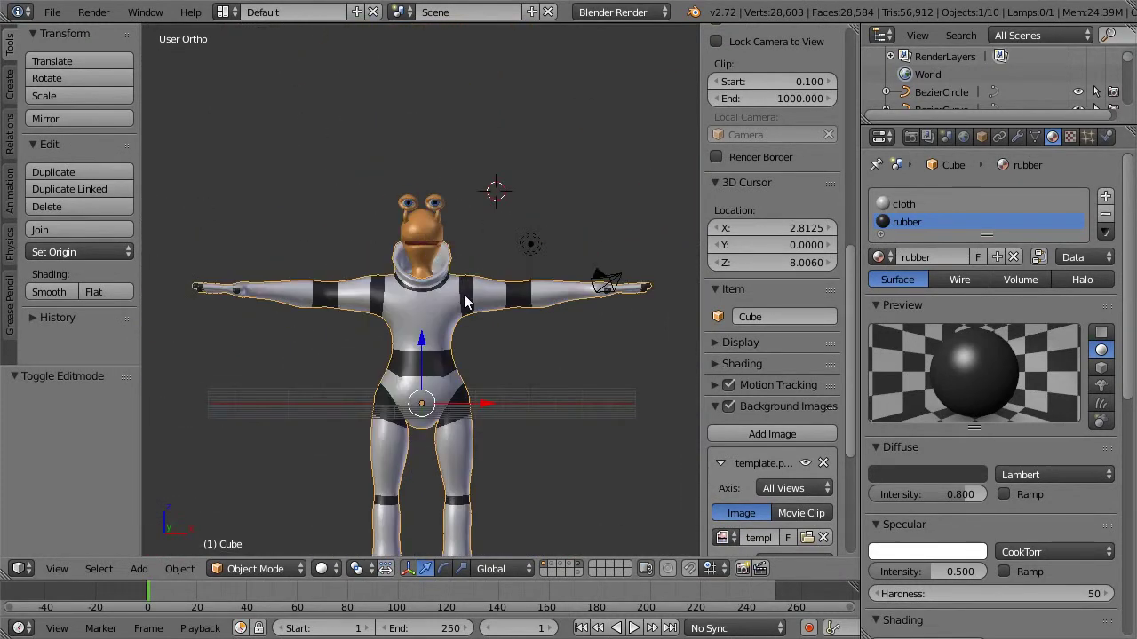
scroll(463, 302, "up", 4)
Step: Add one loop cut around the torso, slid close beneath the existing chest edge line
key("Tab")
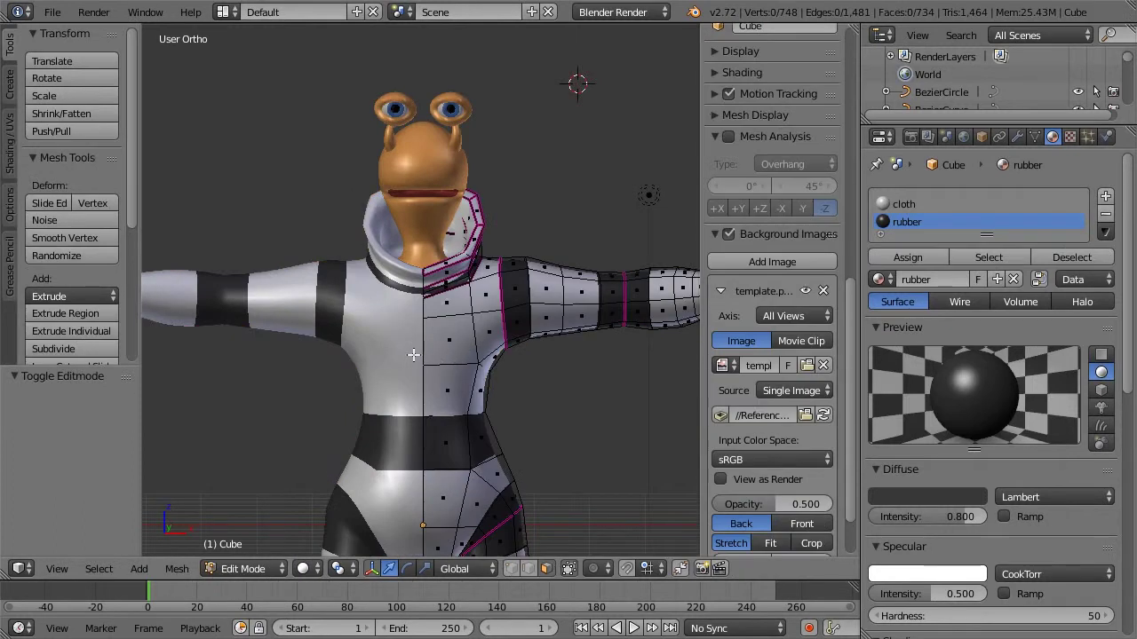
middle_click_drag(464, 341, 404, 341)
key("ctrl+r")
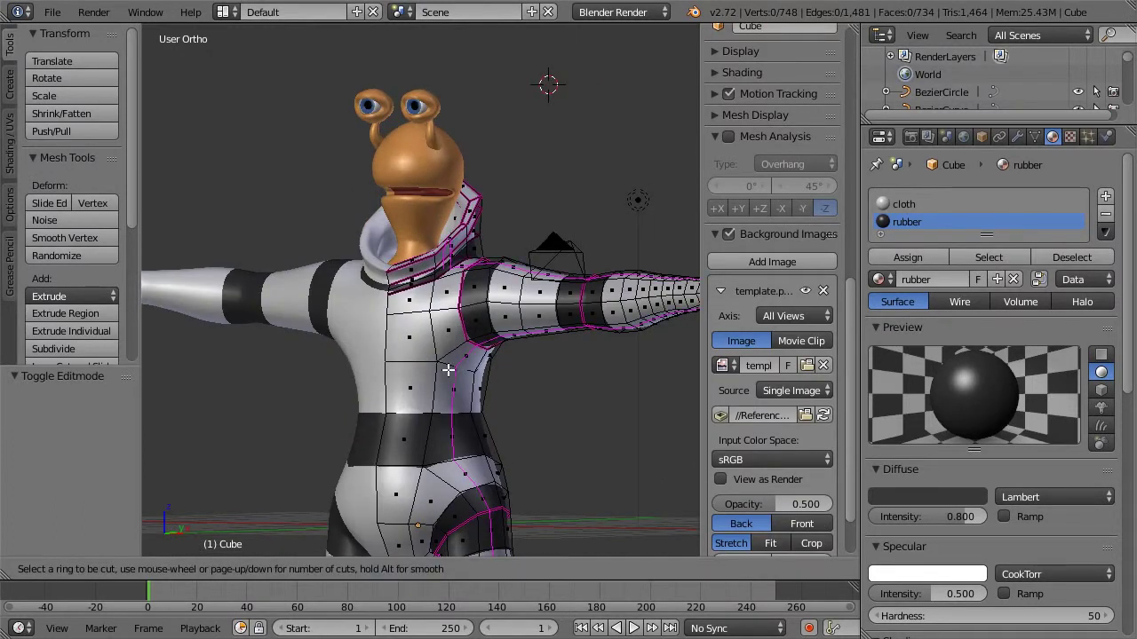
left_click(431, 375)
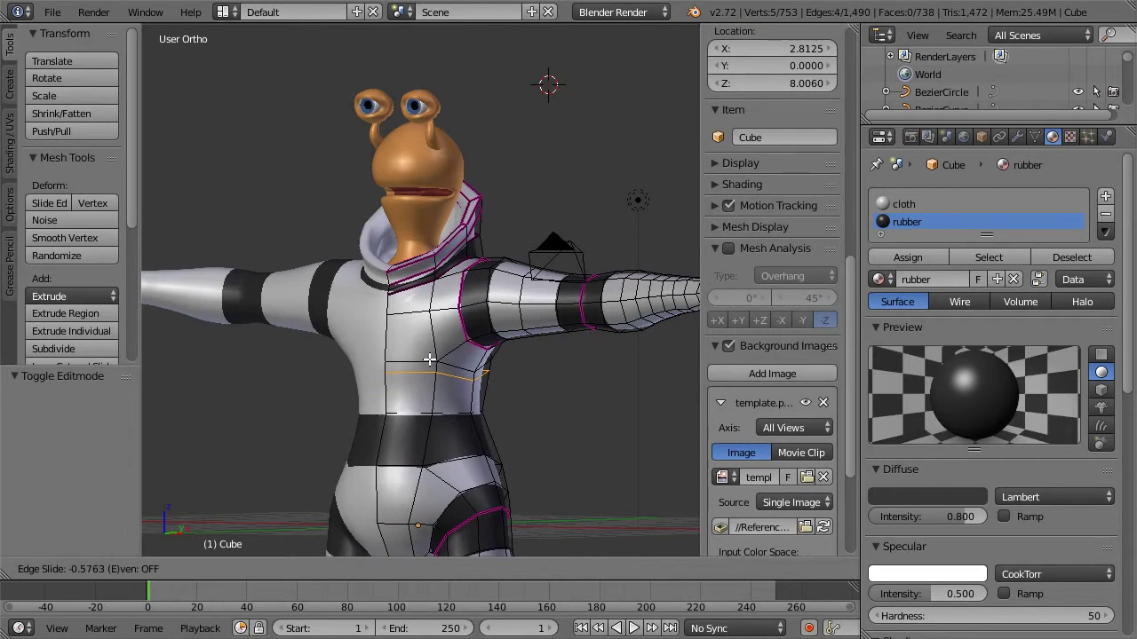
left_click(429, 358)
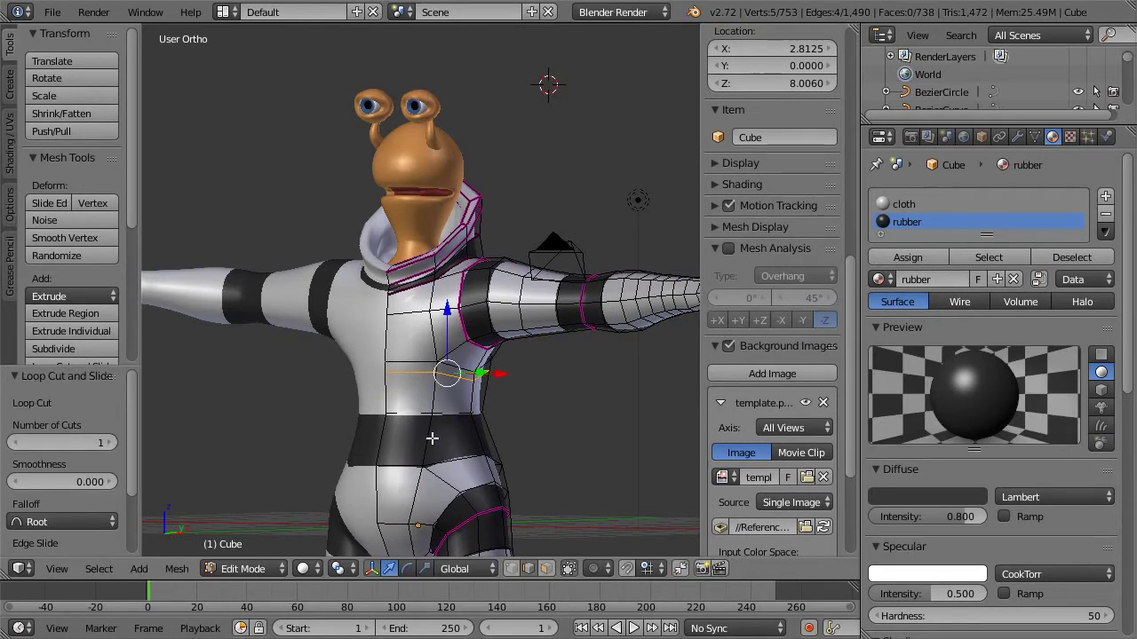
key("a")
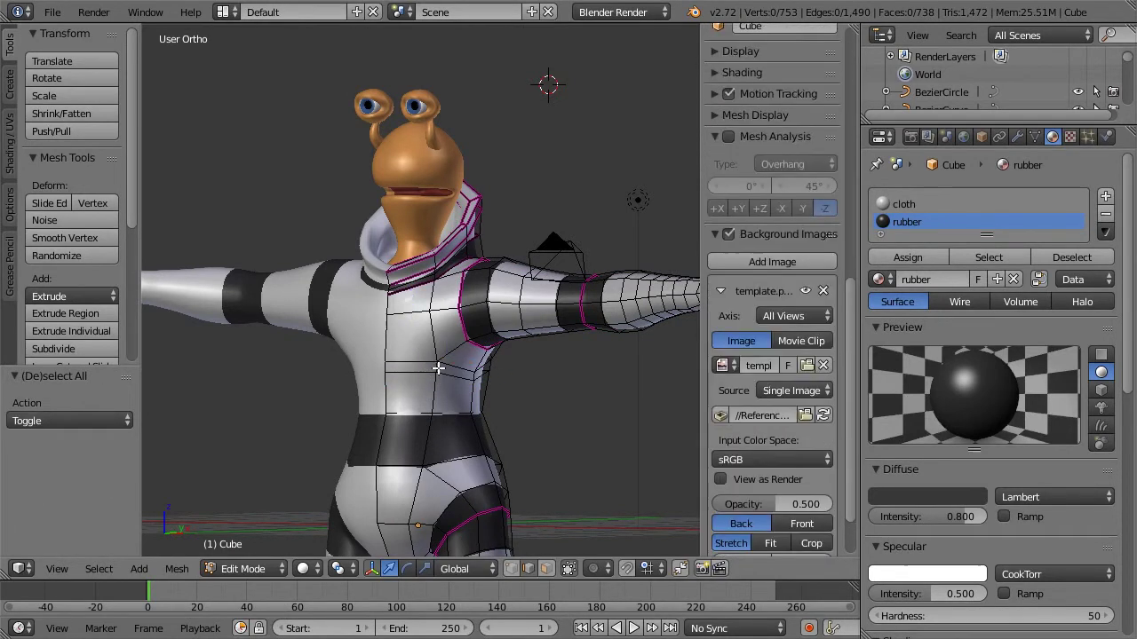
Step: Assign the rubber material to the narrow face loop around the chest and return to Object Mode
scroll(432, 367, "up", 4)
scroll(538, 305, "down", 2)
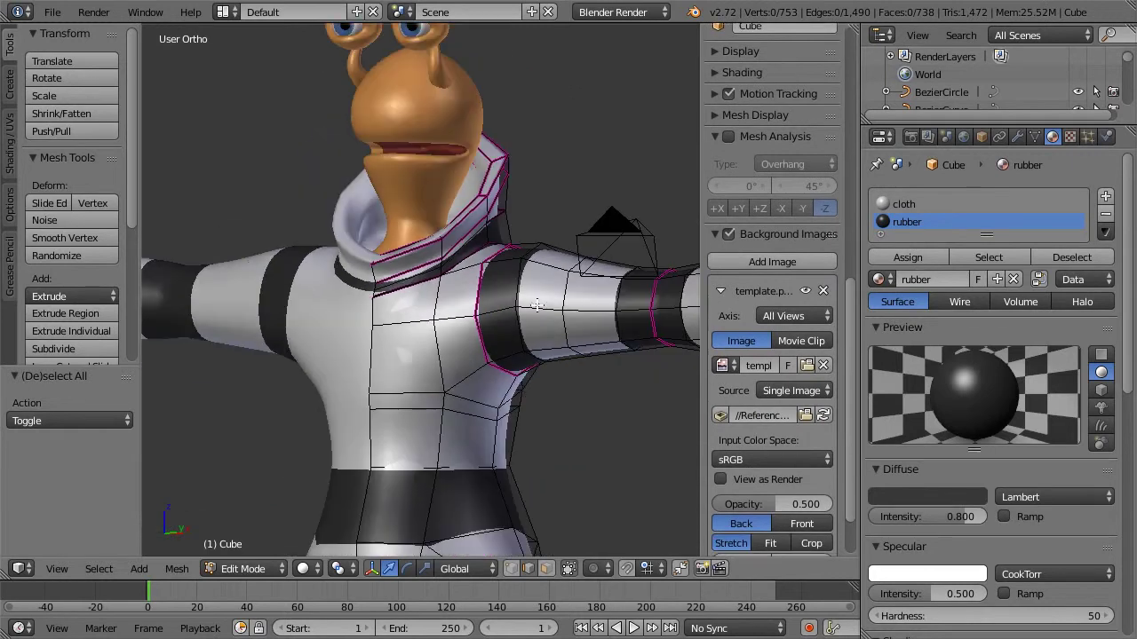
key("Tab")
key("Tab")
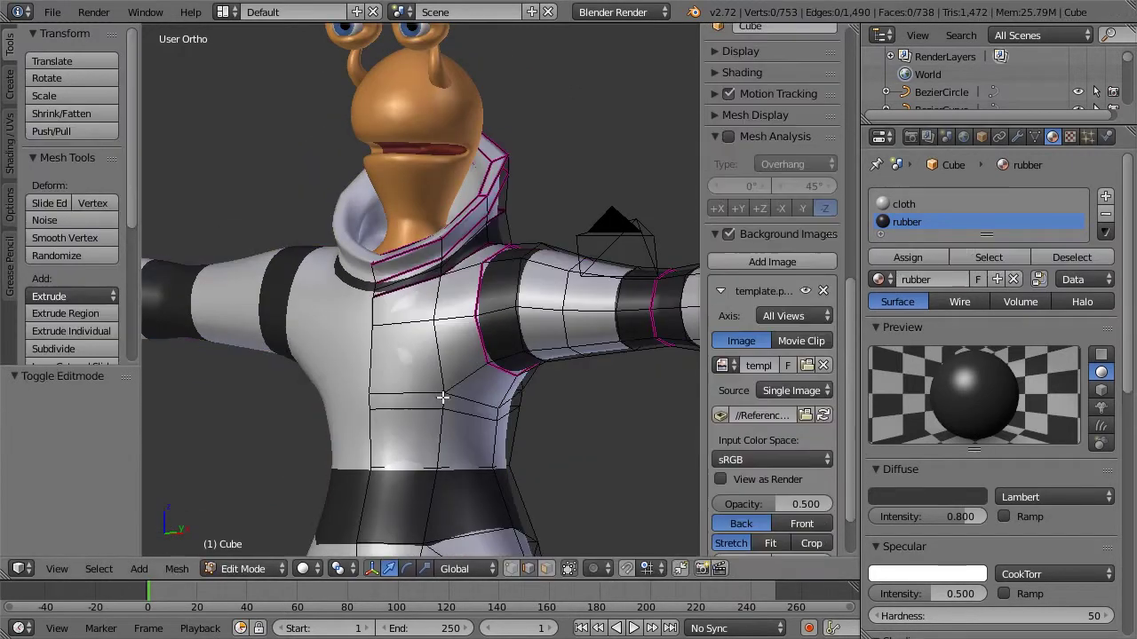
right_click(451, 397, "alt")
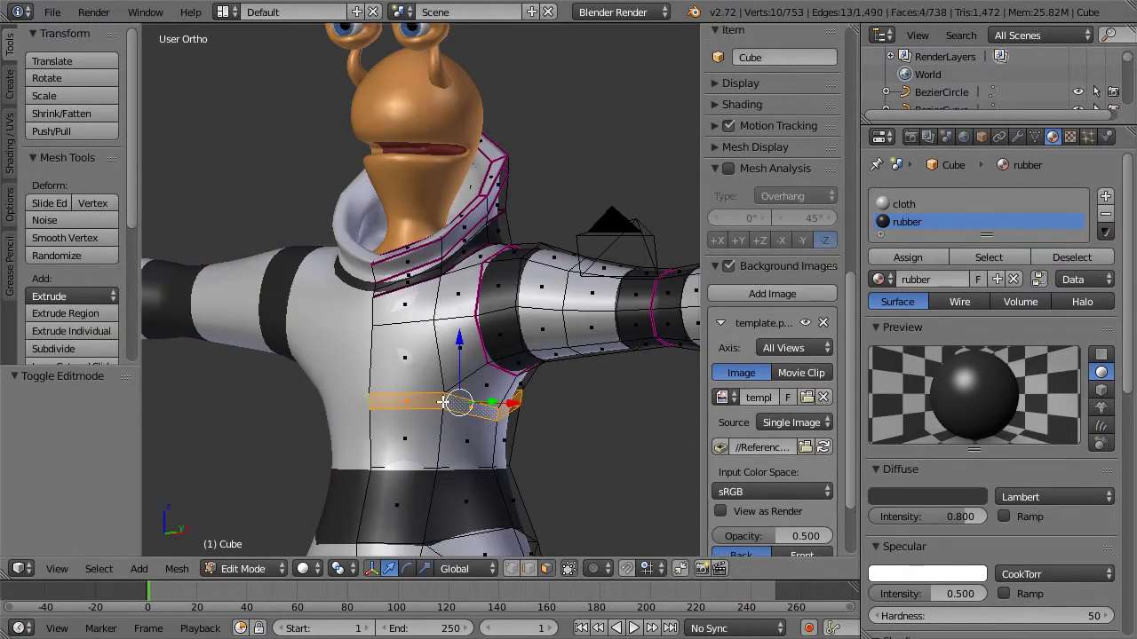
left_click(908, 257)
key("a")
key("Tab")
scroll(521, 411, "down", 3)
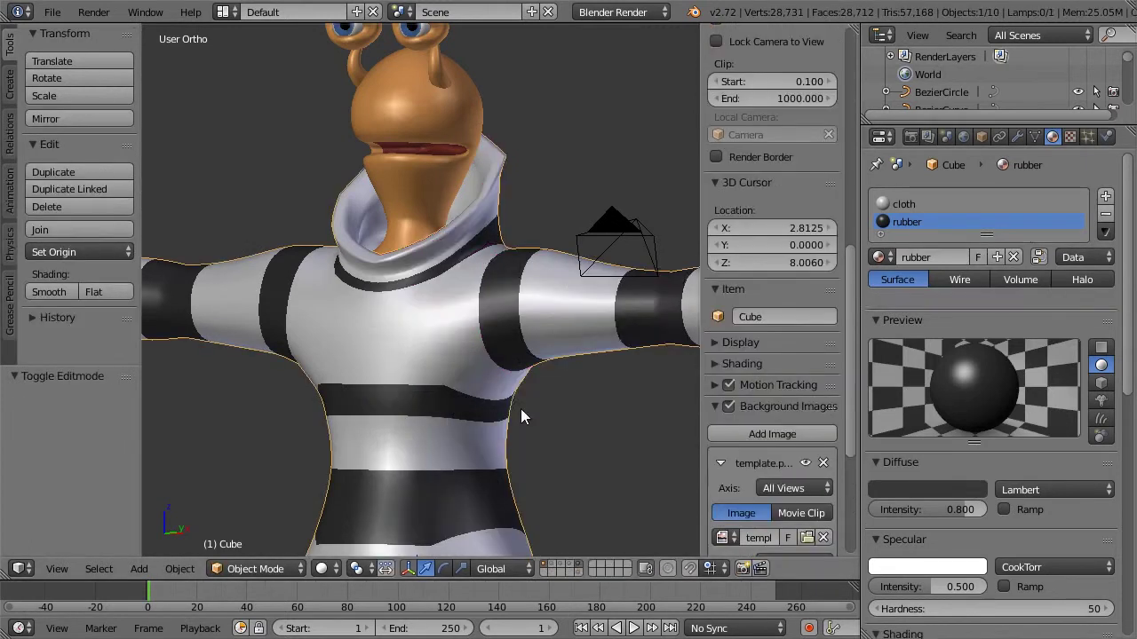
Step: Add a centred loop cut through the black waist band
key("Tab")
key("ctrl+r")
left_click(467, 429)
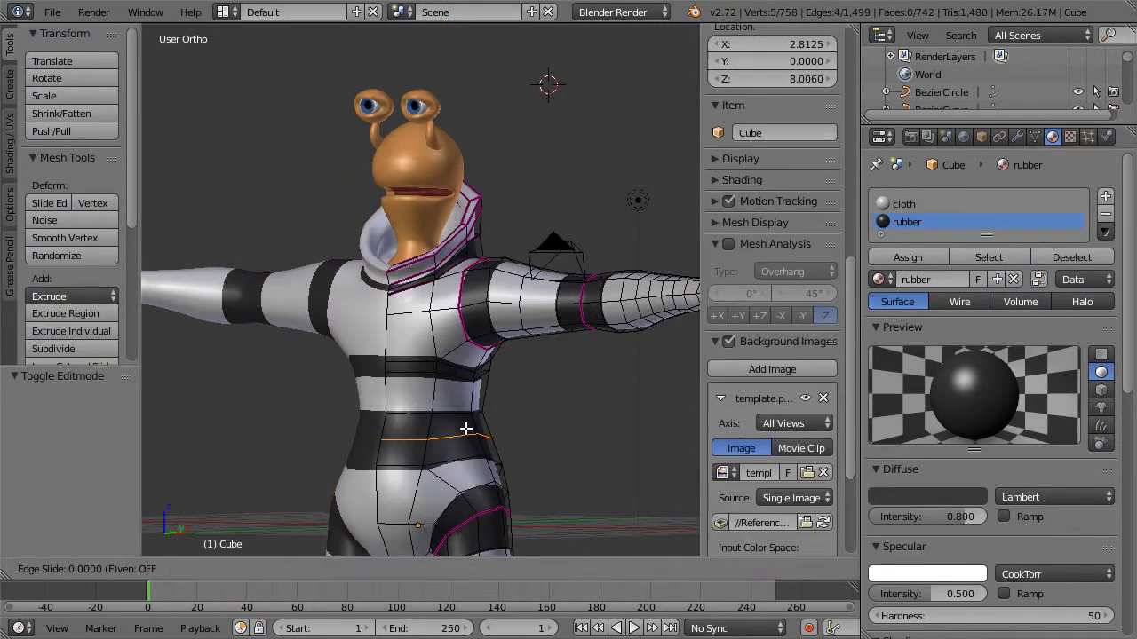
left_click(466, 430)
key("a")
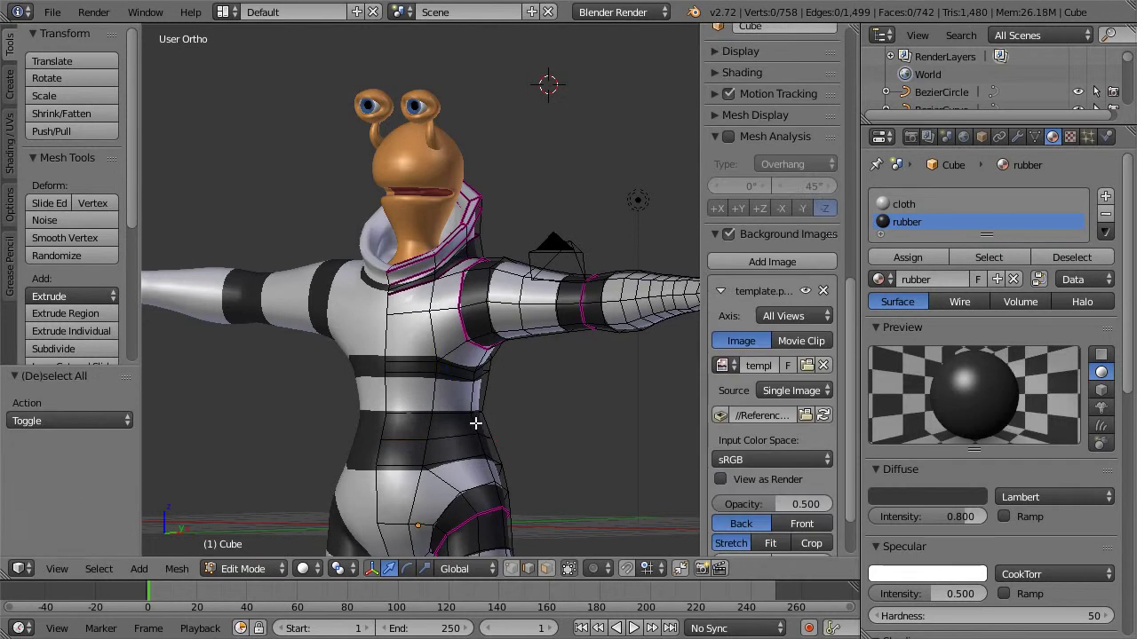
Step: Assign the cloth material to the upper half of the waist band and return to Object Mode
key("ctrl+r")
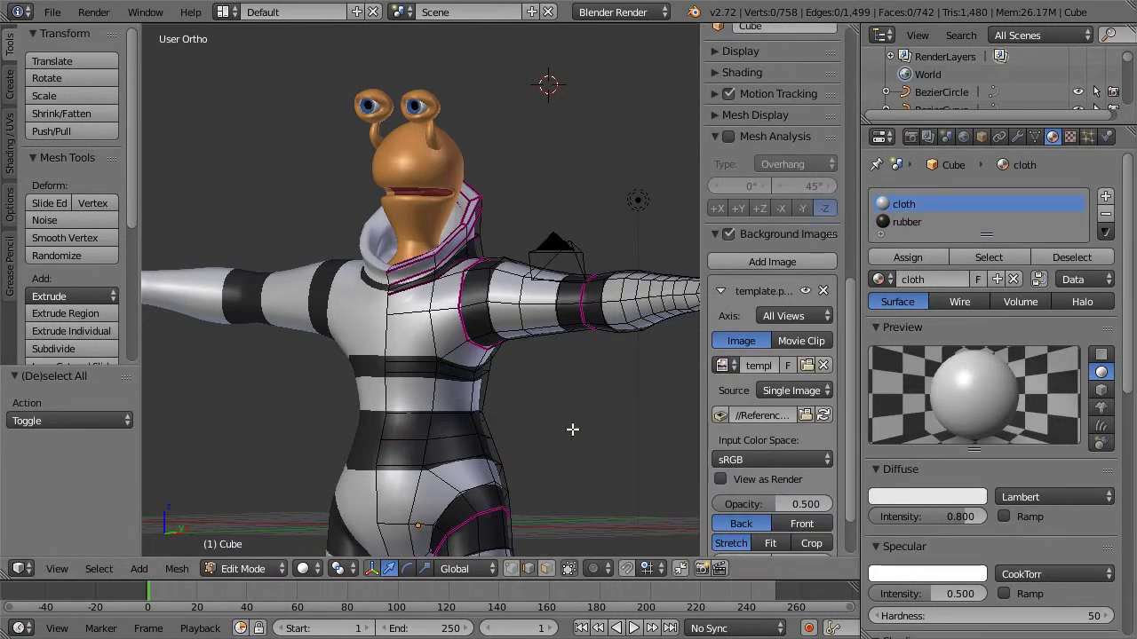
left_click(545, 569)
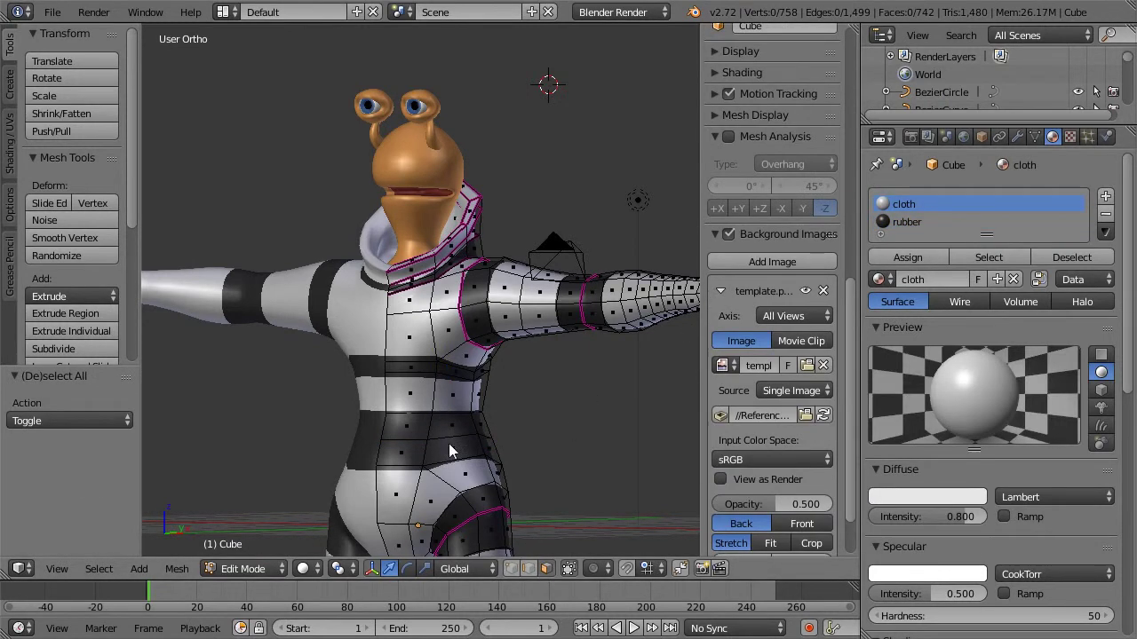
left_click(448, 425, "alt")
left_click(903, 257)
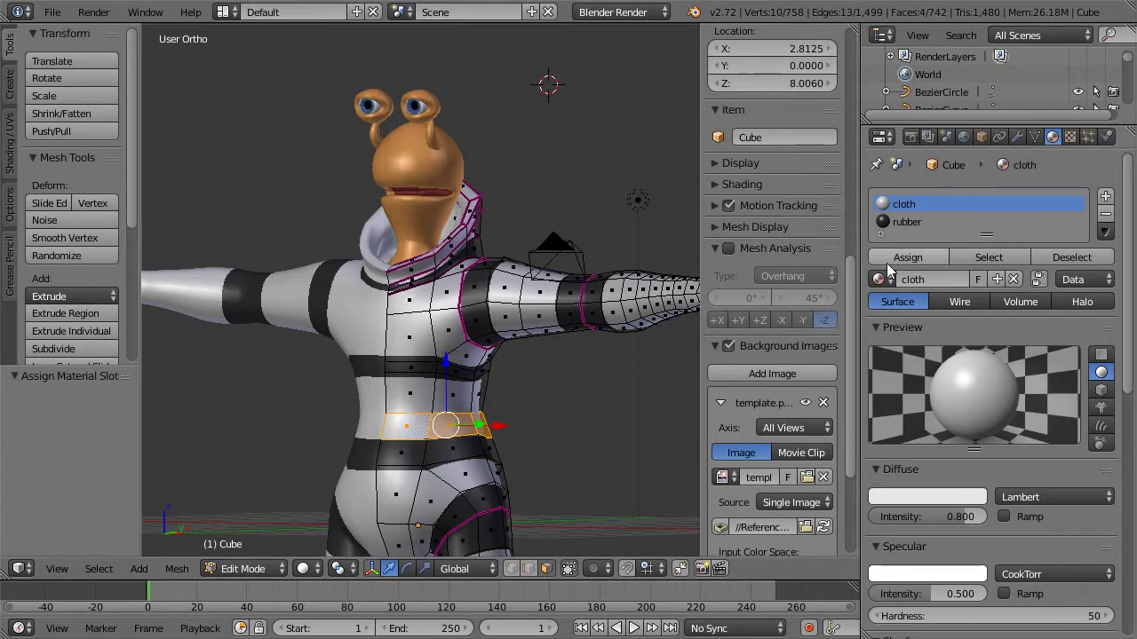
key("Tab")
scroll(526, 352, "down", 5)
Step: Assign the rubber material to the central strip of faces running from the waist band down the pelvis and between the legs
scroll(574, 361, "up", 6)
middle_click_drag(491, 405, 509, 229, "shift")
scroll(491, 355, "up", 1)
key("Tab")
middle_click_drag(534, 317, 512, 314)
key("a")
key("a")
right_click(395, 302)
right_click(395, 318, "ctrl")
key("ctrl+z")
middle_click_drag(370, 307, 430, 362)
right_click(430, 361, "ctrl")
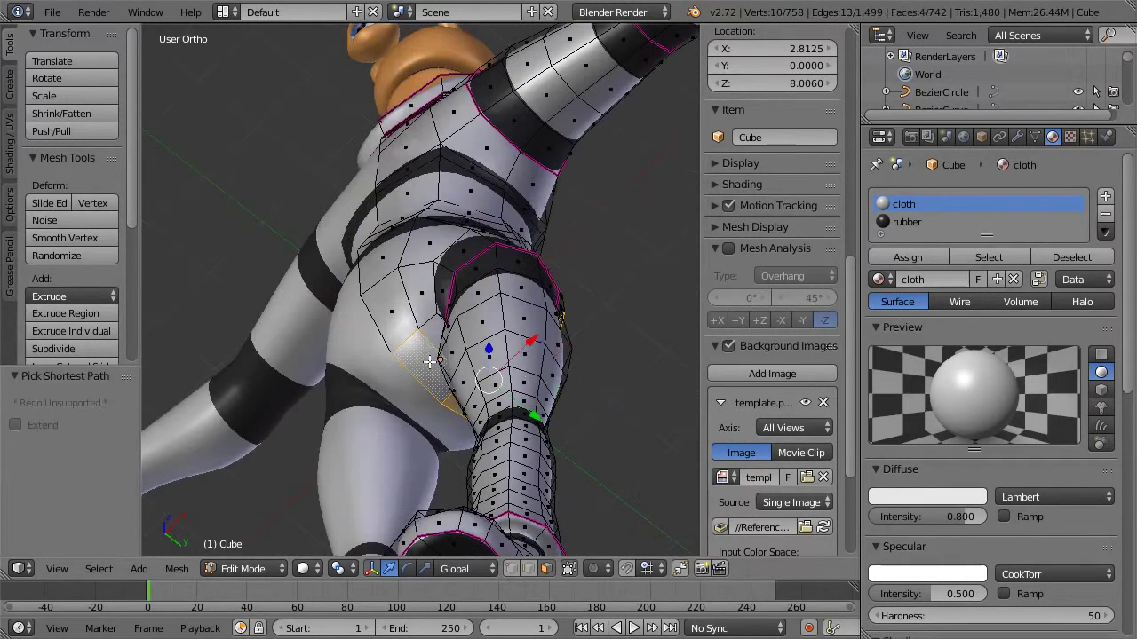
right_click(382, 272, "ctrl")
middle_click_drag(383, 272, 466, 295)
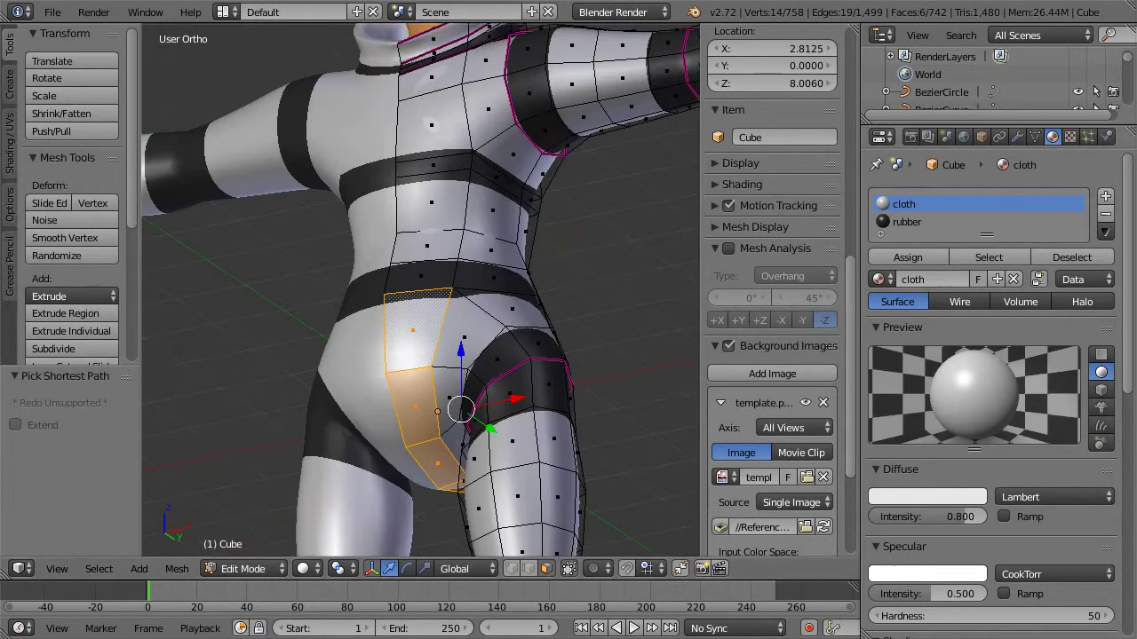
left_click(906, 222)
left_click(911, 256)
key("a")
Step: Assign the rubber material to the face loop around the wrist
key("KP_1")
middle_click_drag(579, 261, 403, 292)
scroll(594, 326, "down", 4)
key("Tab")
middle_click_drag(595, 291, 568, 249)
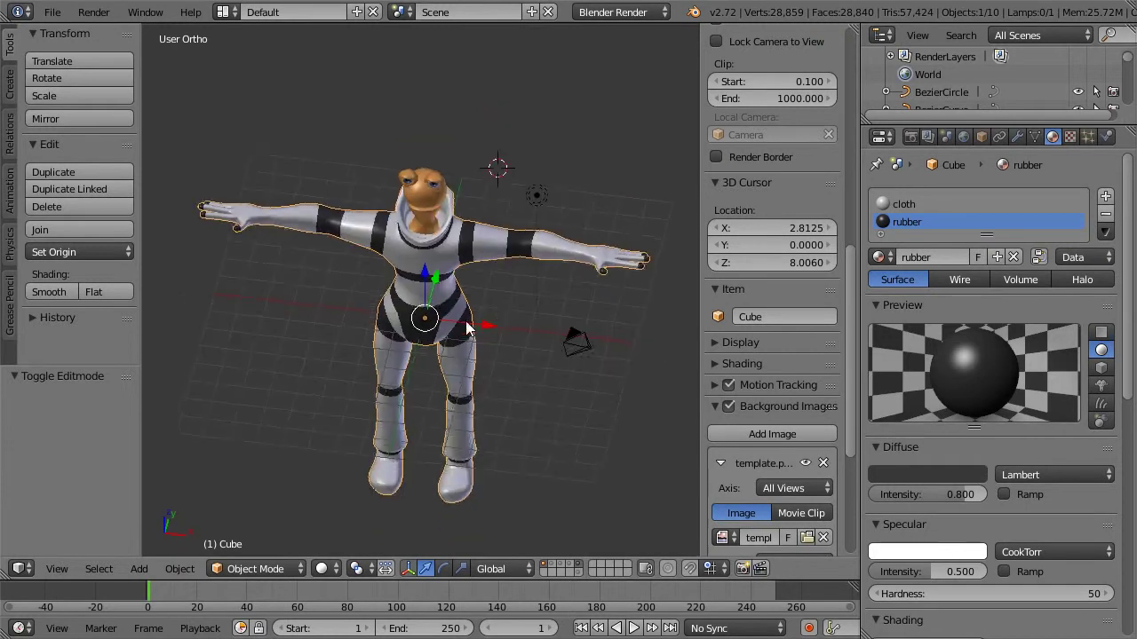
scroll(602, 244, "up", 3)
middle_click_drag(398, 297, 524, 271)
scroll(507, 297, "up", 3)
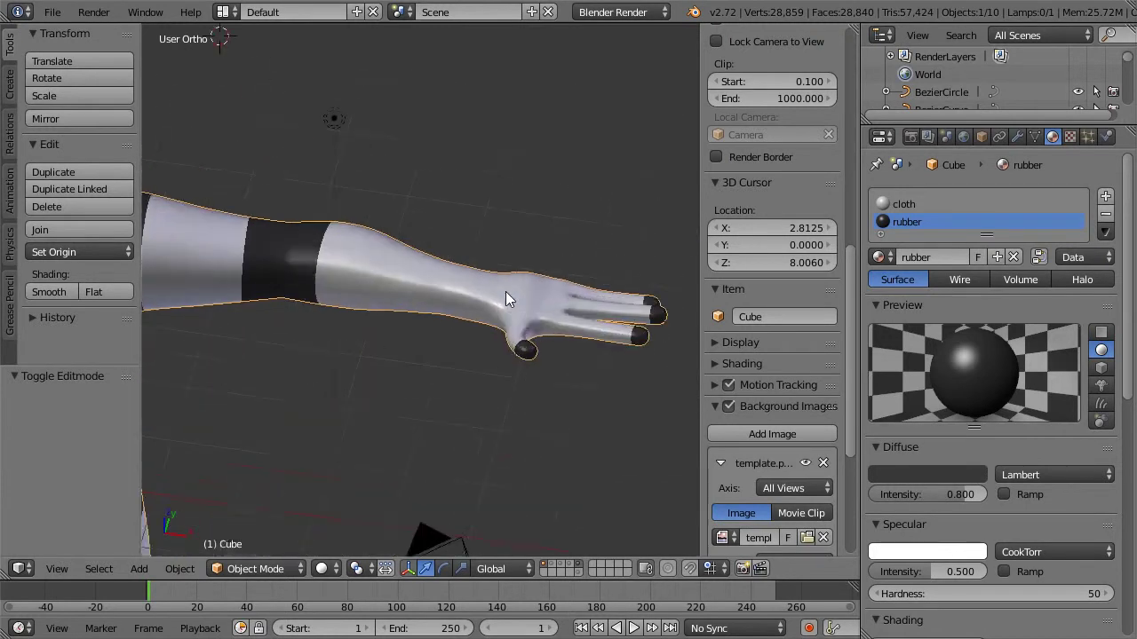
key("Tab")
key("a")
key("a")
right_click(486, 289, "ctrl+alt")
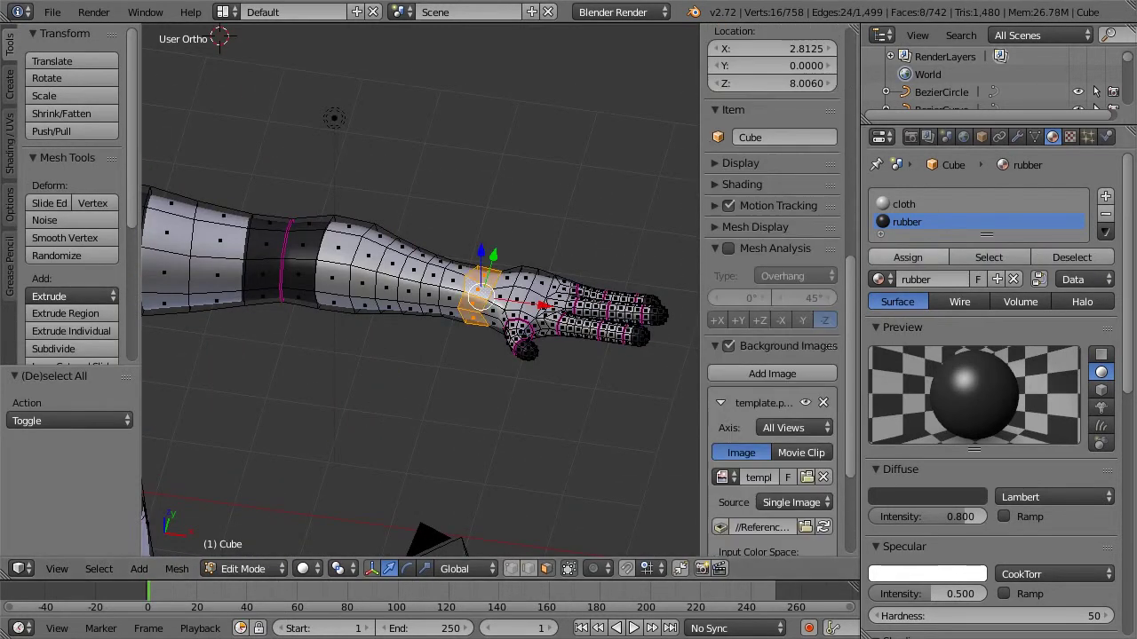
left_click(931, 258)
Step: Examine the finished suit in Object Mode, comparing the head and collar with the front reference image and from the side
key("Tab")
scroll(535, 258, "down", 7)
middle_click_drag(454, 282, 567, 259)
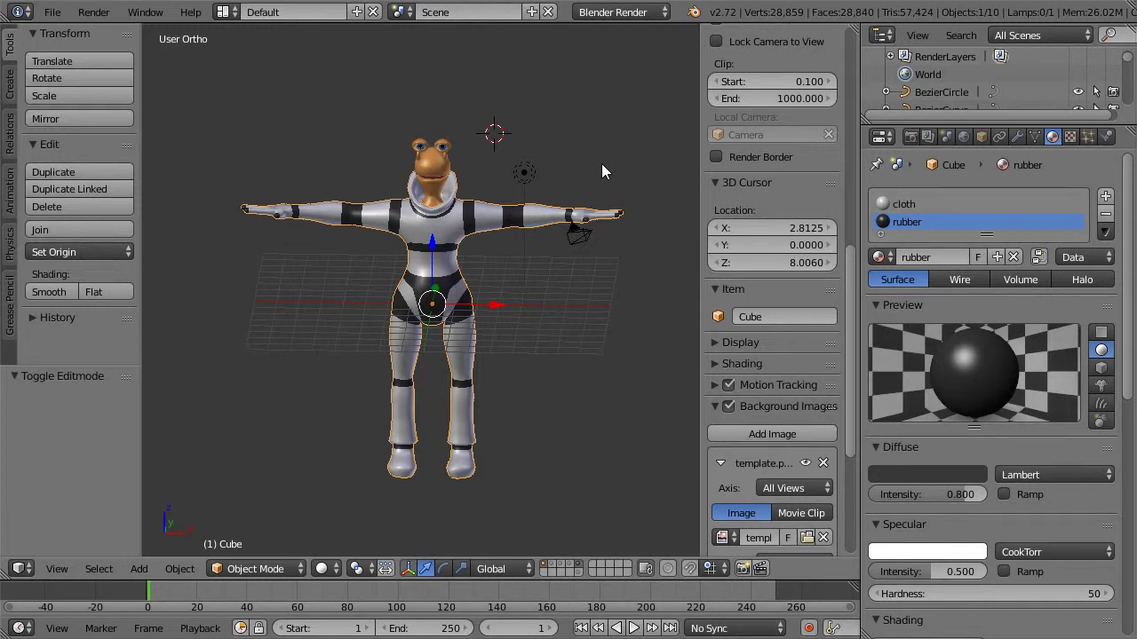
key("KP_1")
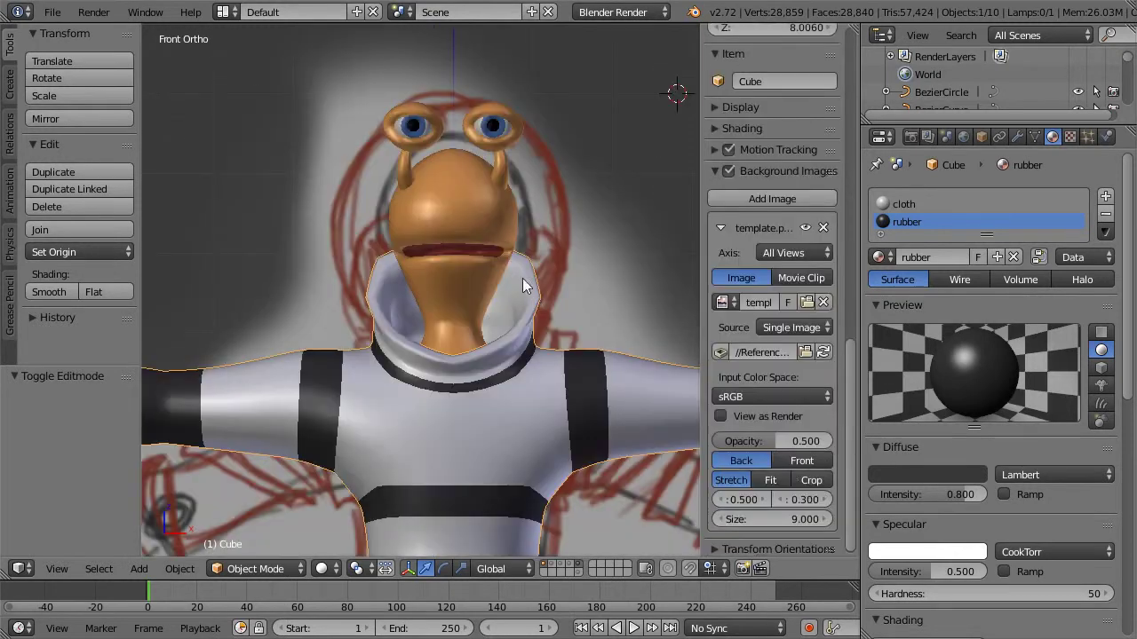
mouse_move(529, 342)
middle_mouse_down()
mouse_move(540, 306)
mouse_move(497, 326)
mouse_move(421, 329)
mouse_move(395, 324)
mouse_move(388, 303)
middle_mouse_up()
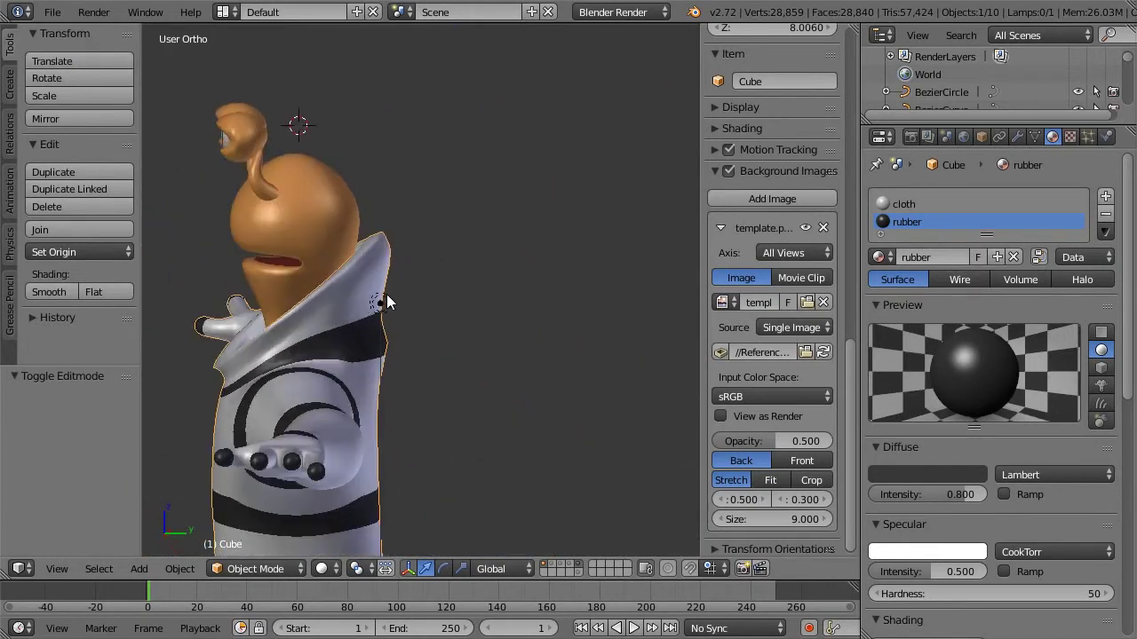
middle_click_drag(478, 313, 544, 317)
scroll(522, 317, "up", 3)
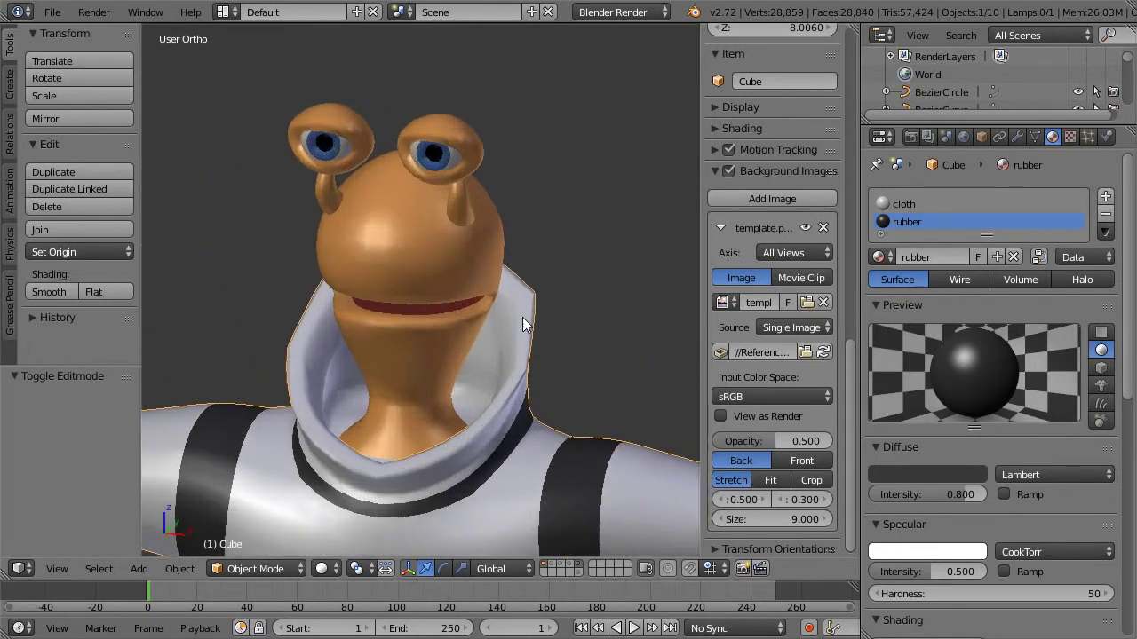
Step: Open the alien's head mesh in Edit Mode and view the mouth closely from the side
scroll(522, 317, "down", 1)
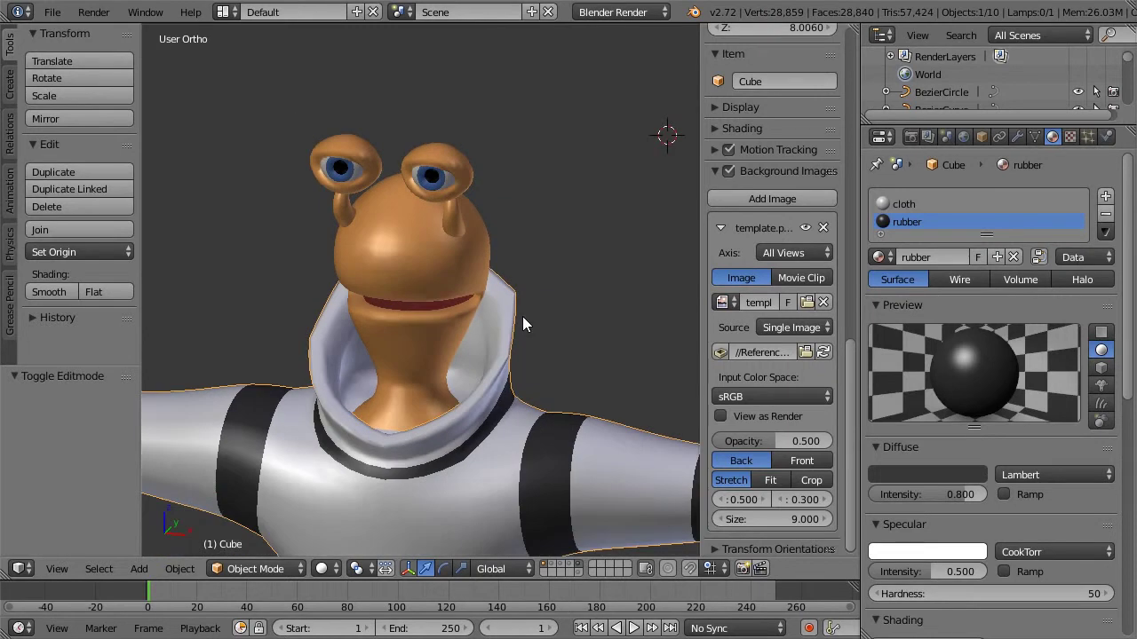
right_click(428, 326)
key("KP_3")
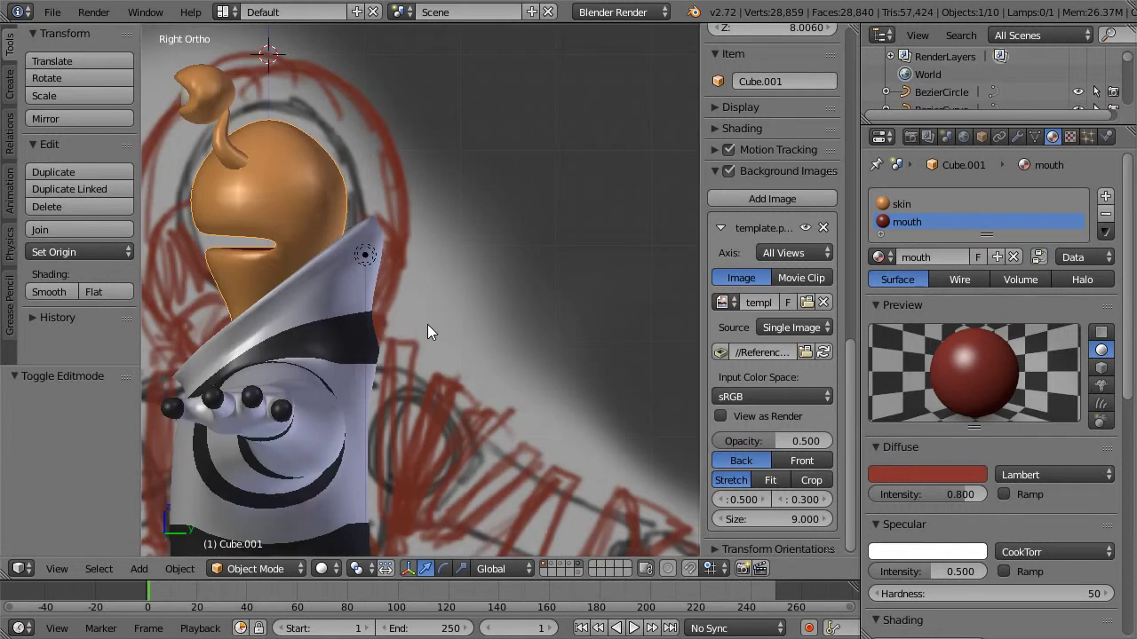
key("Tab")
middle_click_drag(263, 227, 520, 220, "shift")
scroll(506, 221, "up", 2)
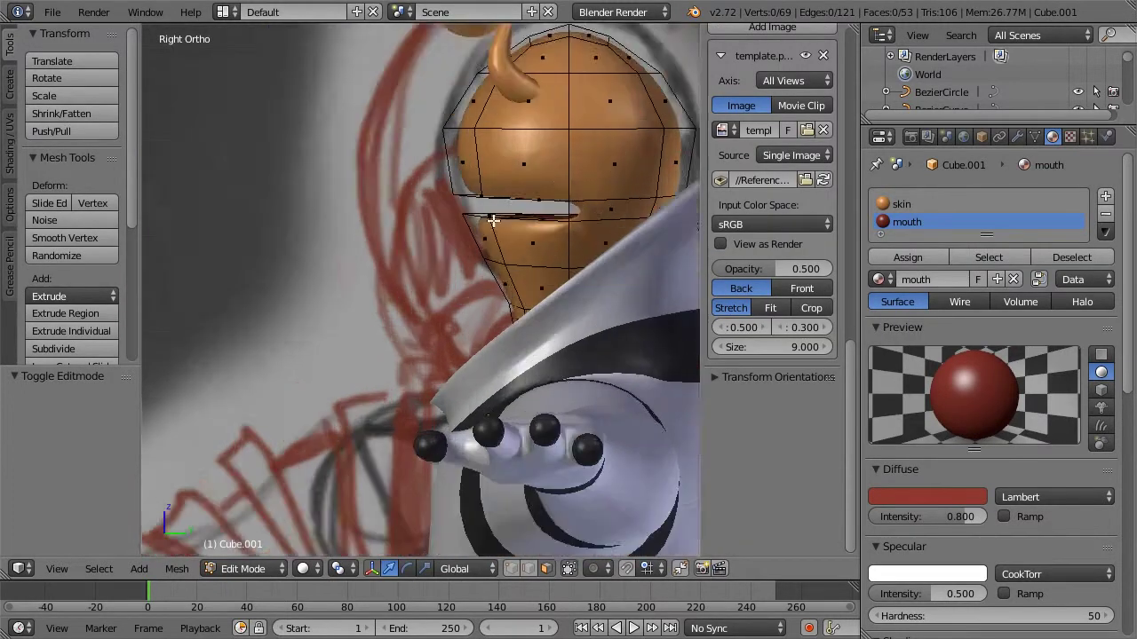
scroll(487, 204, "up", 2)
scroll(406, 284, "up", 2)
mouse_move(452, 246)
middle_mouse_down()
mouse_move(477, 256)
mouse_move(505, 236)
mouse_move(500, 219)
middle_mouse_up()
Step: Select the three faces along the top of the lower lip
right_click(512, 195)
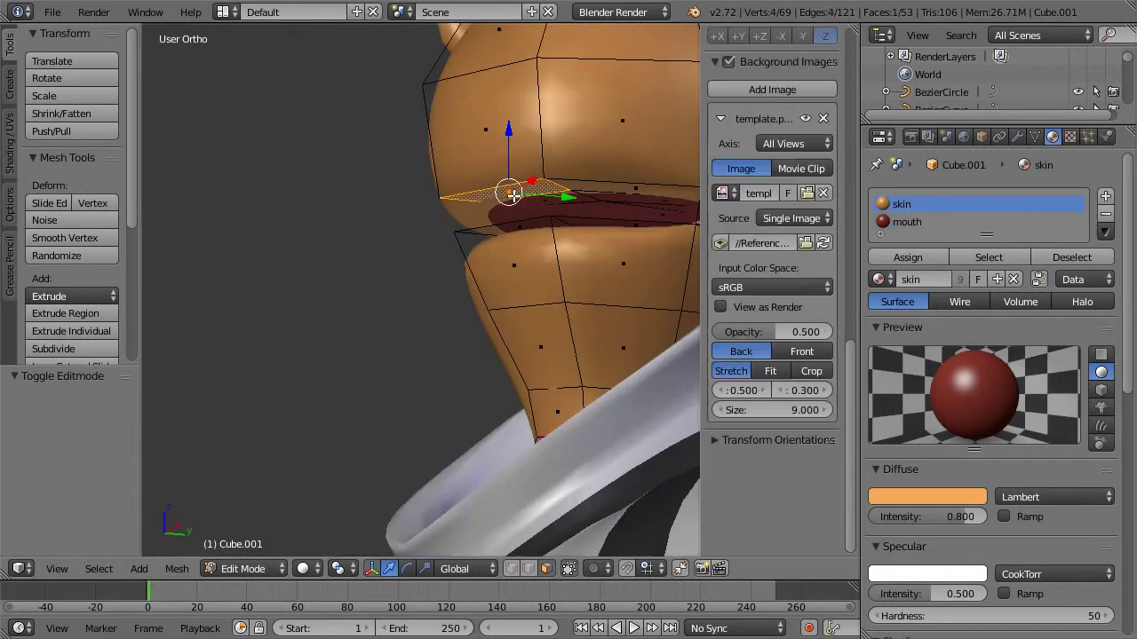
right_click(616, 187, "alt")
key("a")
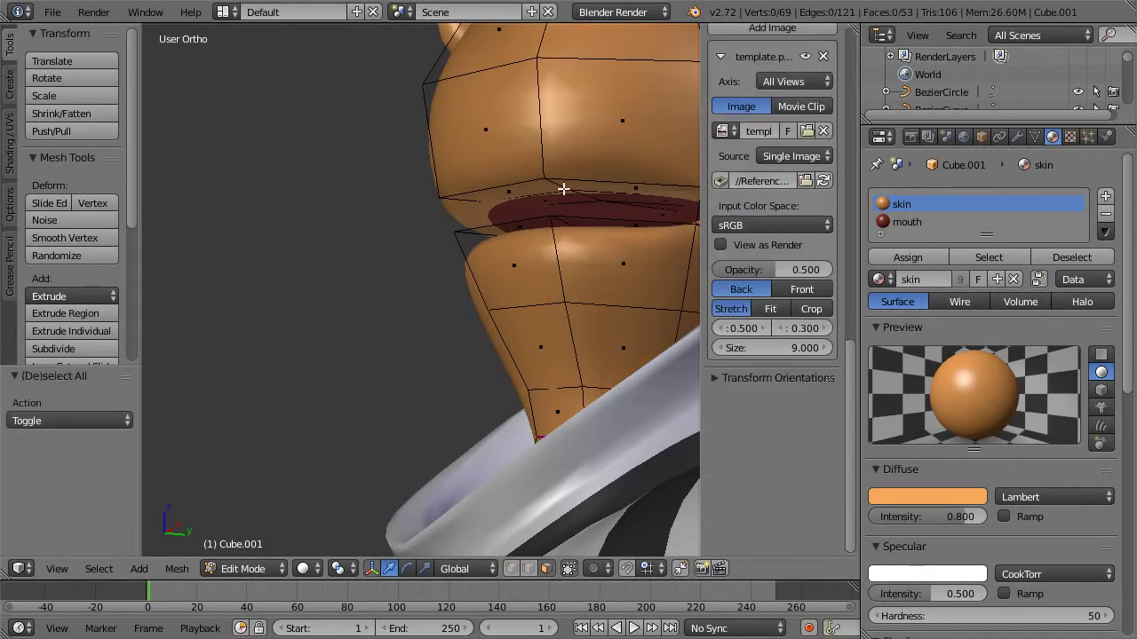
right_click(555, 182, "alt")
mouse_move(590, 165)
middle_mouse_down()
mouse_move(573, 187)
mouse_move(543, 185)
mouse_move(587, 218)
mouse_move(573, 201)
middle_mouse_up()
key("c")
middle_click(531, 187)
key("Escape")
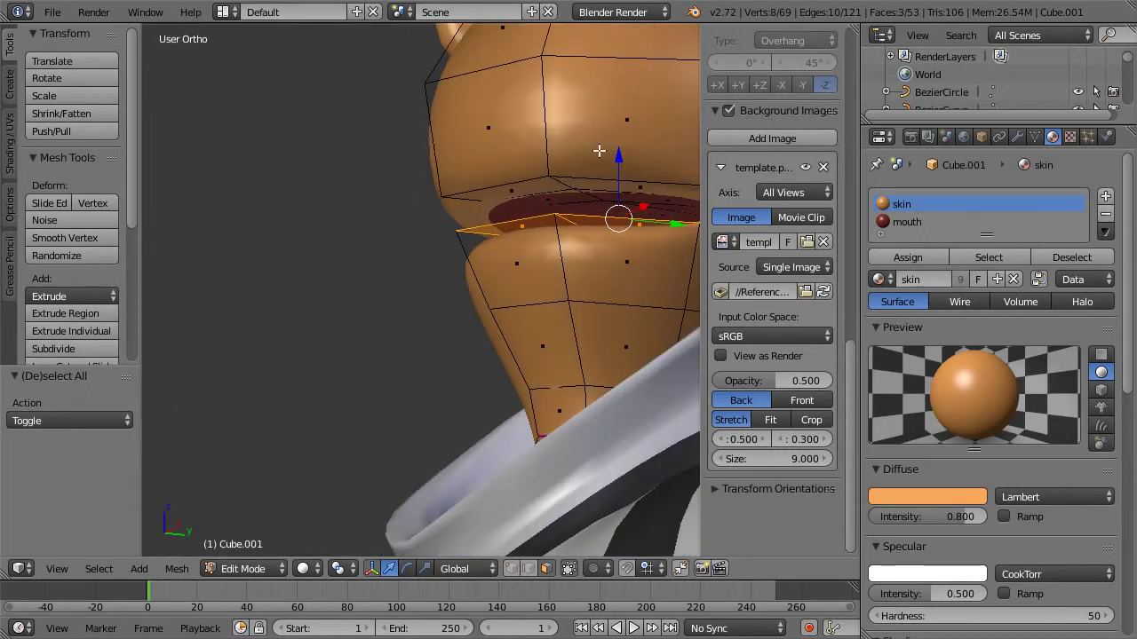
Step: Try to move the lower-lip faces 0.058 along Y and adjust their height slightly
middle_click_drag(601, 152, 572, 199)
left_click_drag(637, 275, 653, 272)
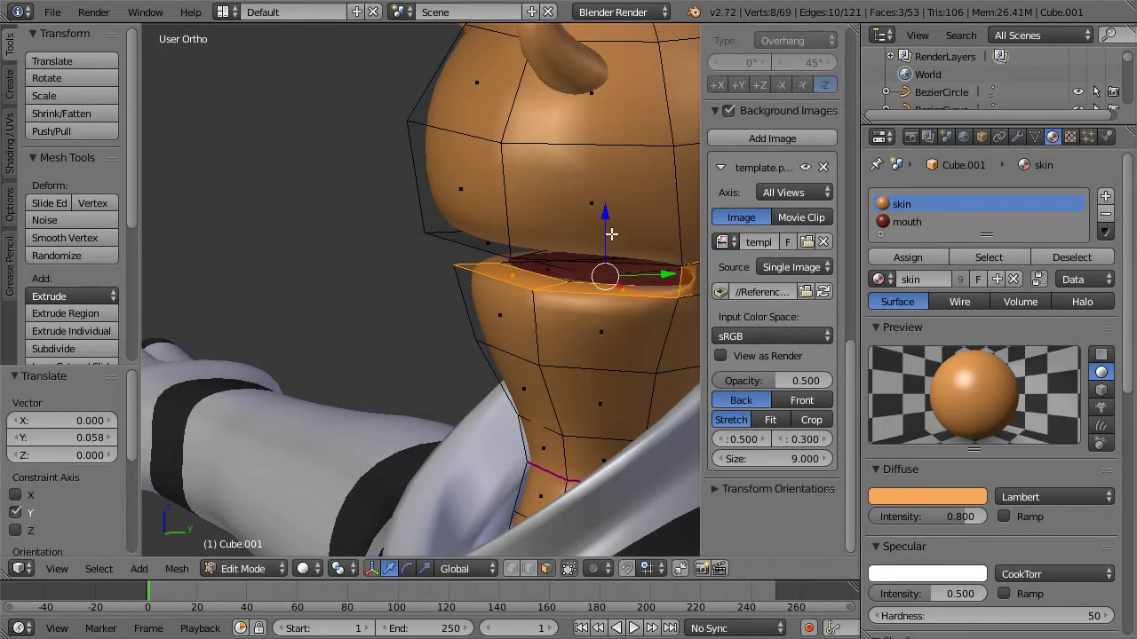
left_click_drag(606, 225, 602, 222)
middle_click_drag(610, 223, 587, 240)
key("KP_3")
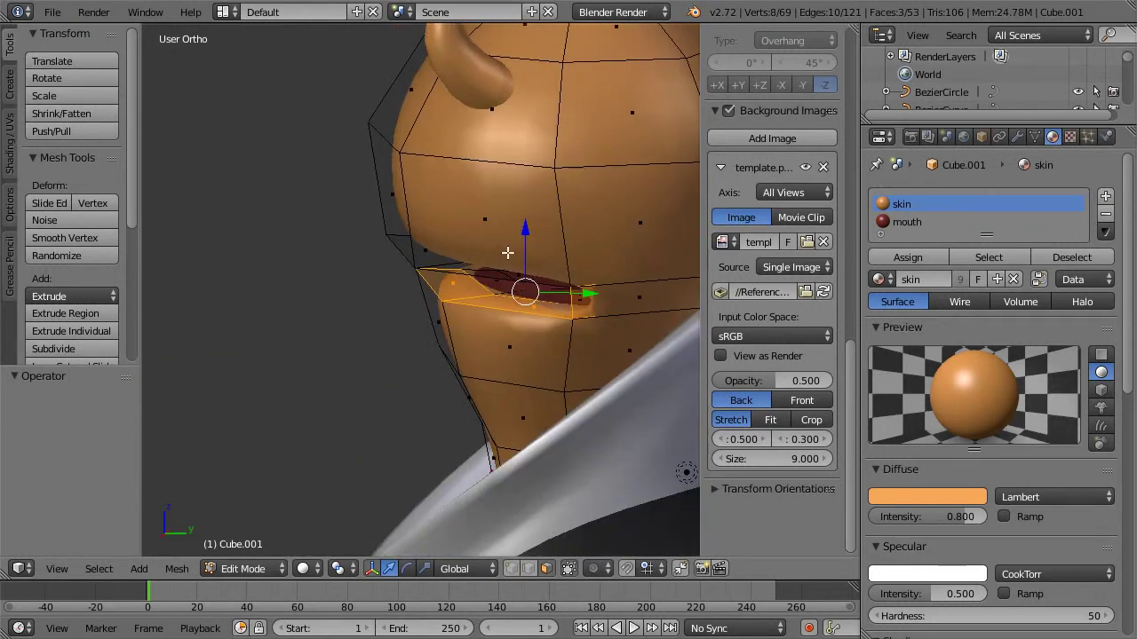
Step: Examine the mouth in Object Mode from the side, then the whole character from the front
scroll(517, 252, "down", 2)
scroll(536, 288, "up", 4)
key("Tab")
scroll(346, 245, "down", 4)
middle_click_drag(346, 245, 571, 211)
scroll(522, 222, "down", 4)
middle_click_drag(459, 246, 552, 248)
scroll(517, 286, "down", 3)
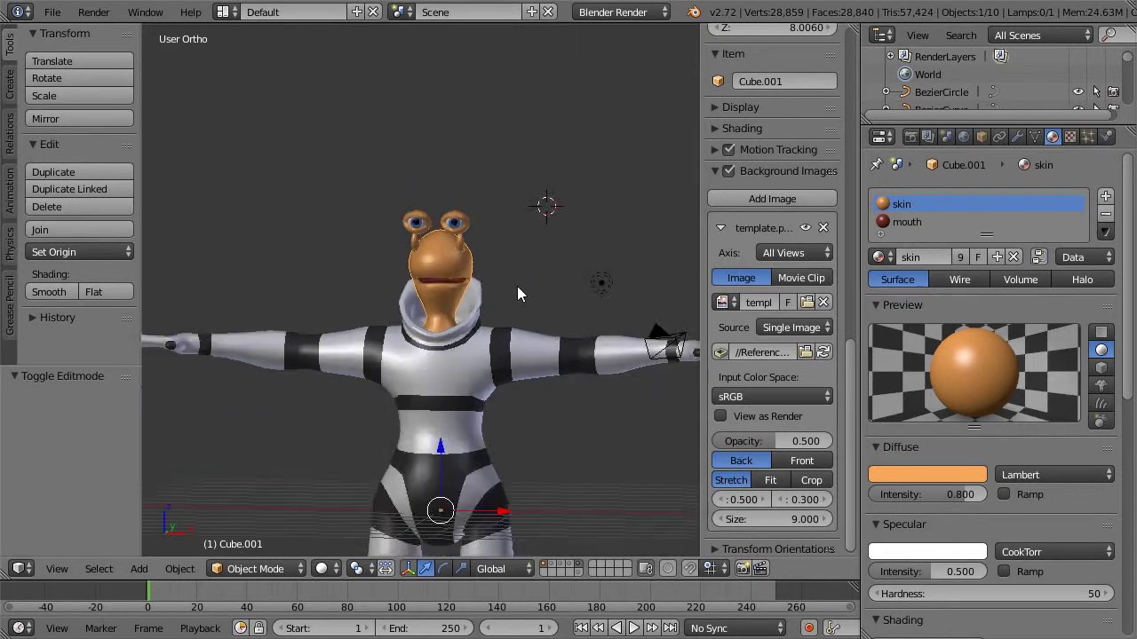
Step: Open the suit mesh in Edit Mode and lower the crease of the upper short edge across the collar rim by 0.732
scroll(497, 310, "up", 2)
right_click(500, 311)
key("Tab")
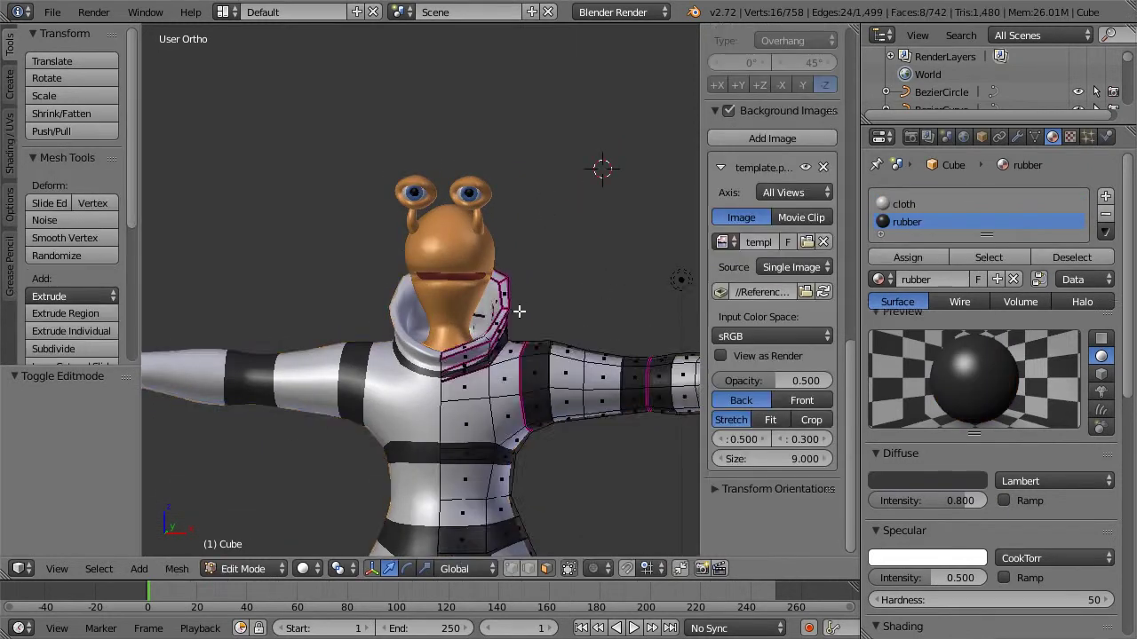
scroll(547, 310, "up", 5)
middle_click_drag(468, 282, 544, 388)
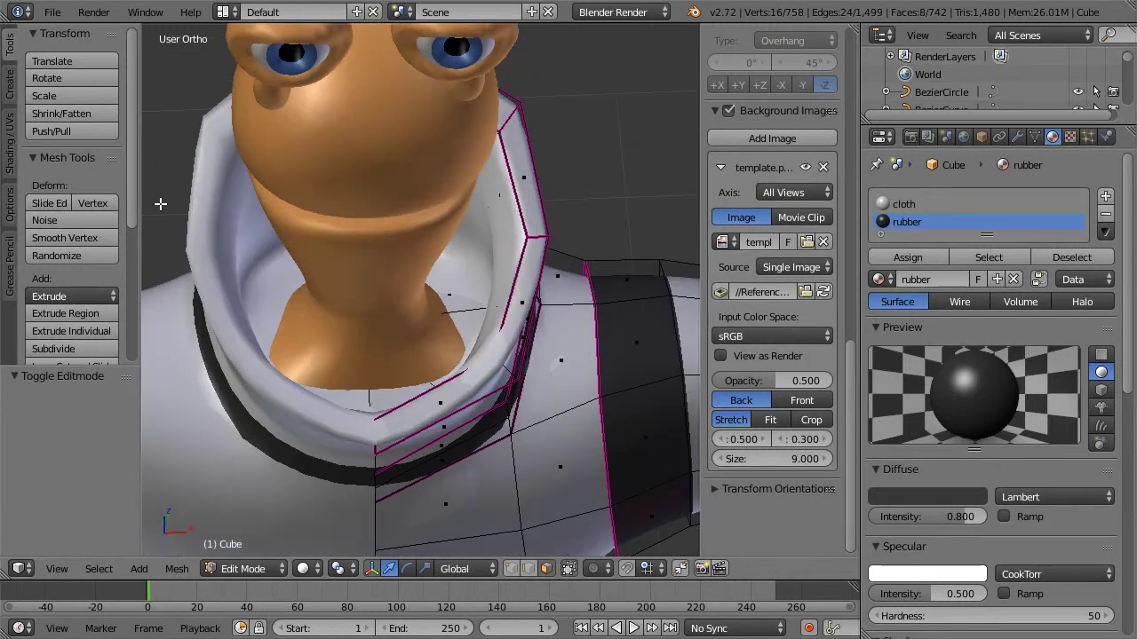
middle_click_drag(574, 211, 519, 180)
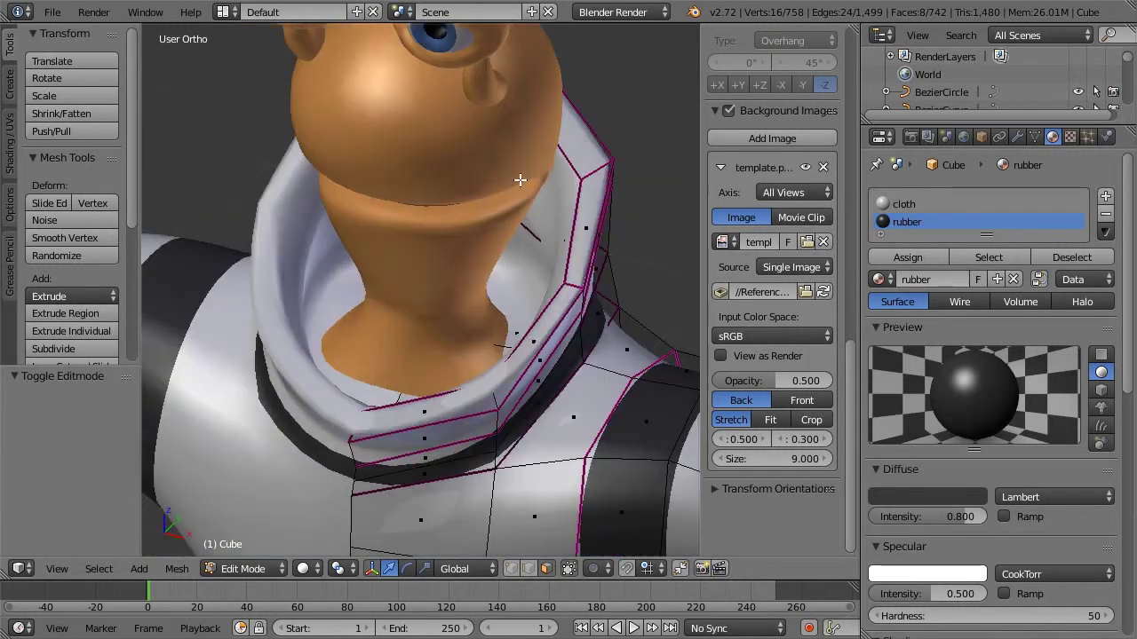
right_click(598, 170)
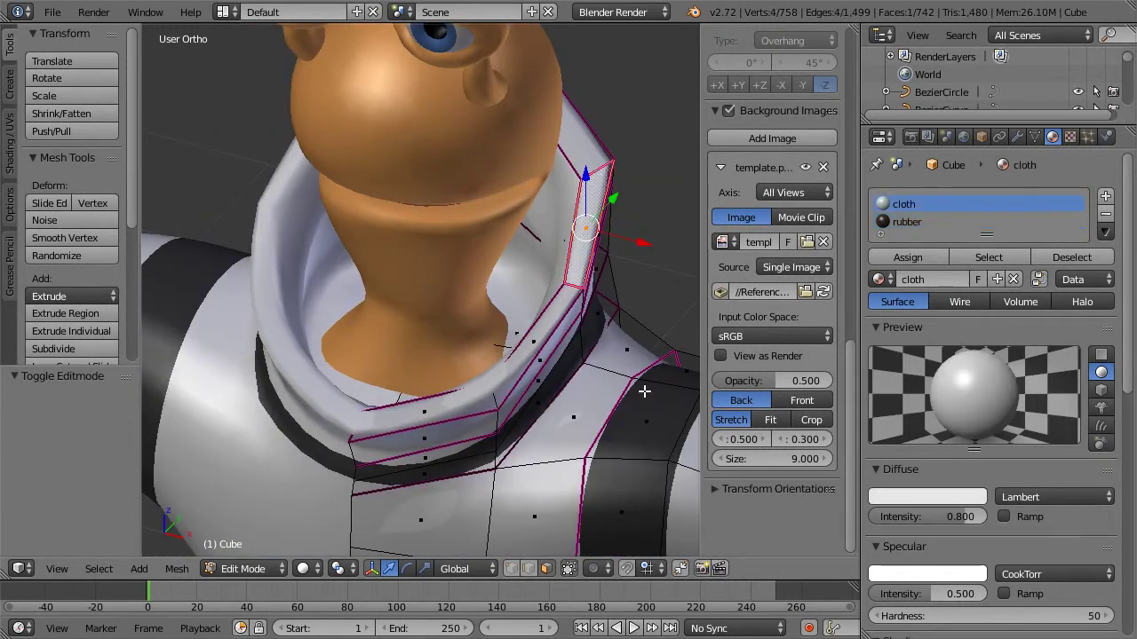
right_click(598, 167)
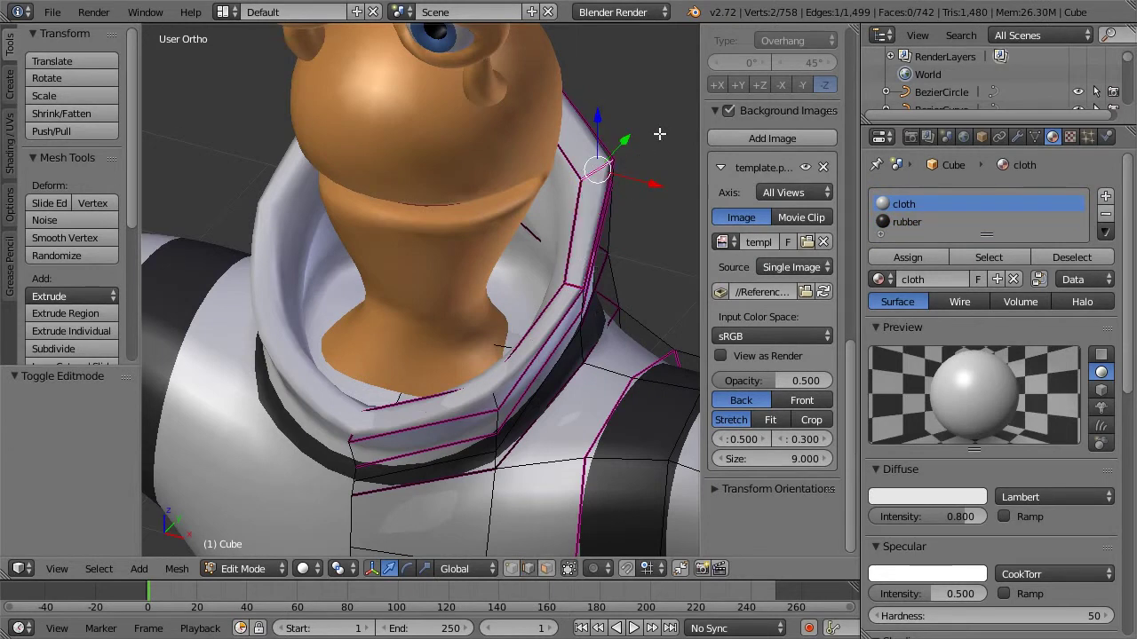
key("shift+e")
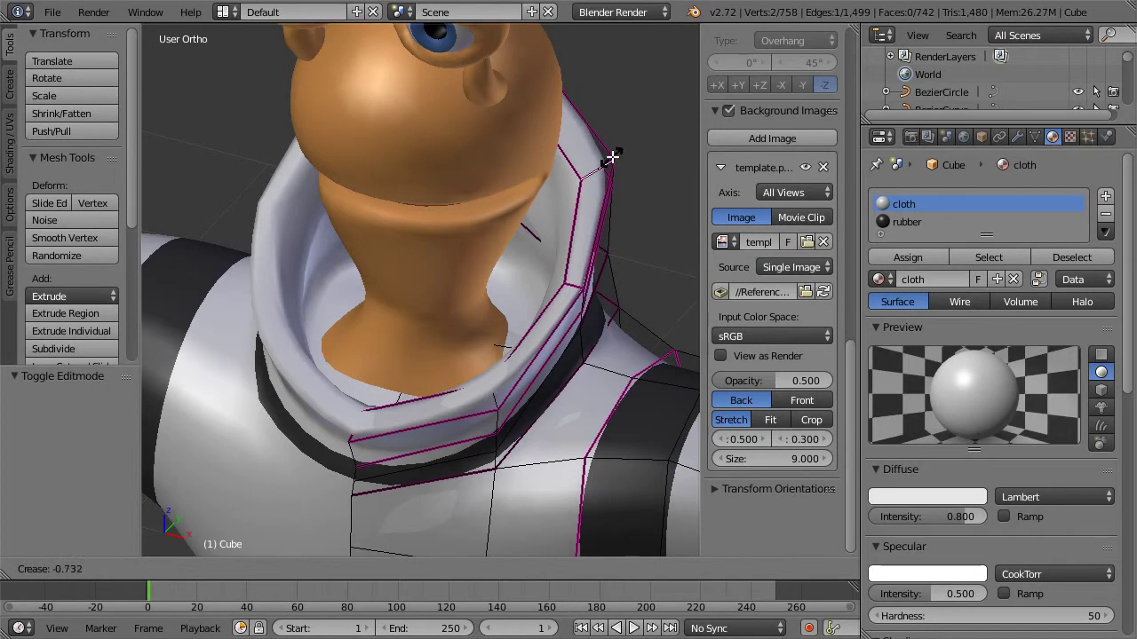
left_click(612, 156)
Step: Readjust the upper rim edge's crease by 0.098 and lower the crease of the next short rim edge down by 0.700
middle_click_drag(482, 166, 495, 157)
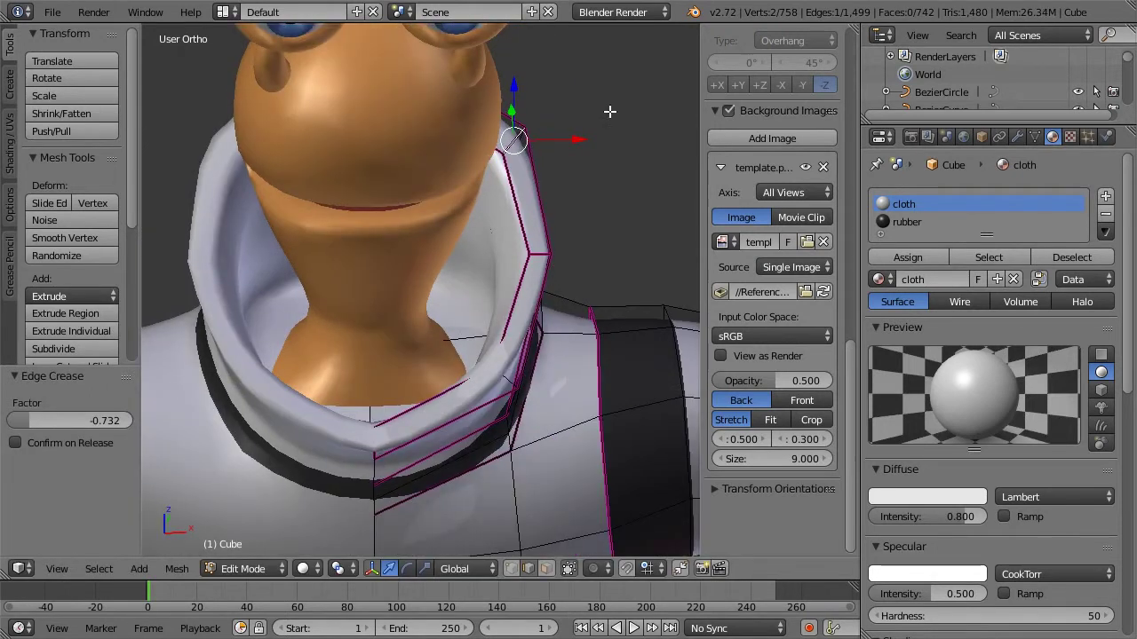
key("shift+e")
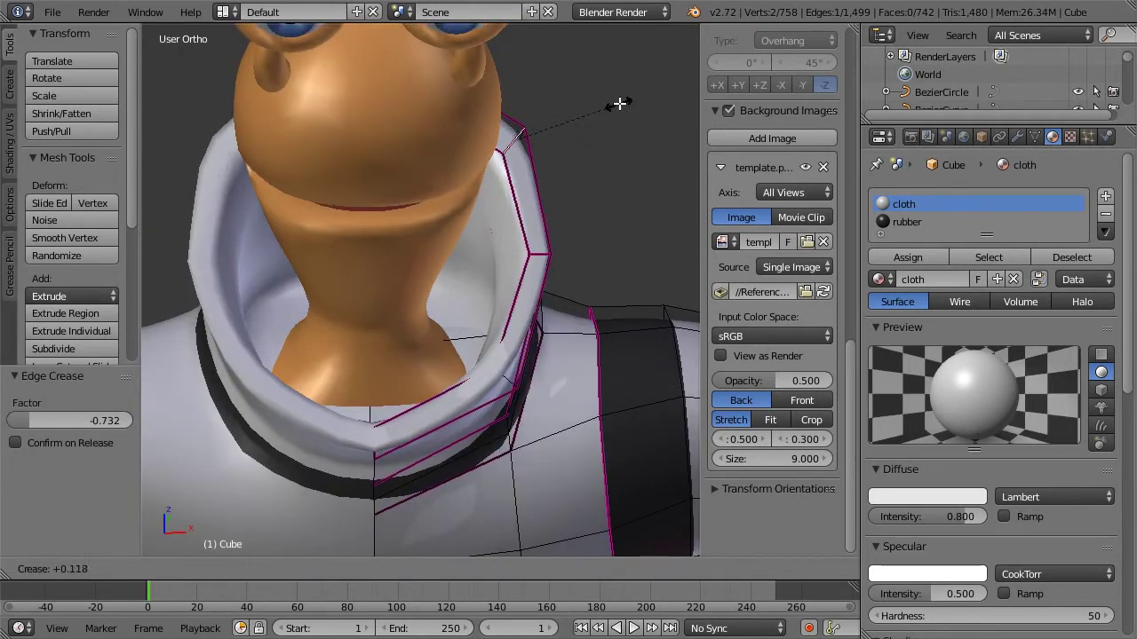
left_click(618, 105)
right_click(538, 259)
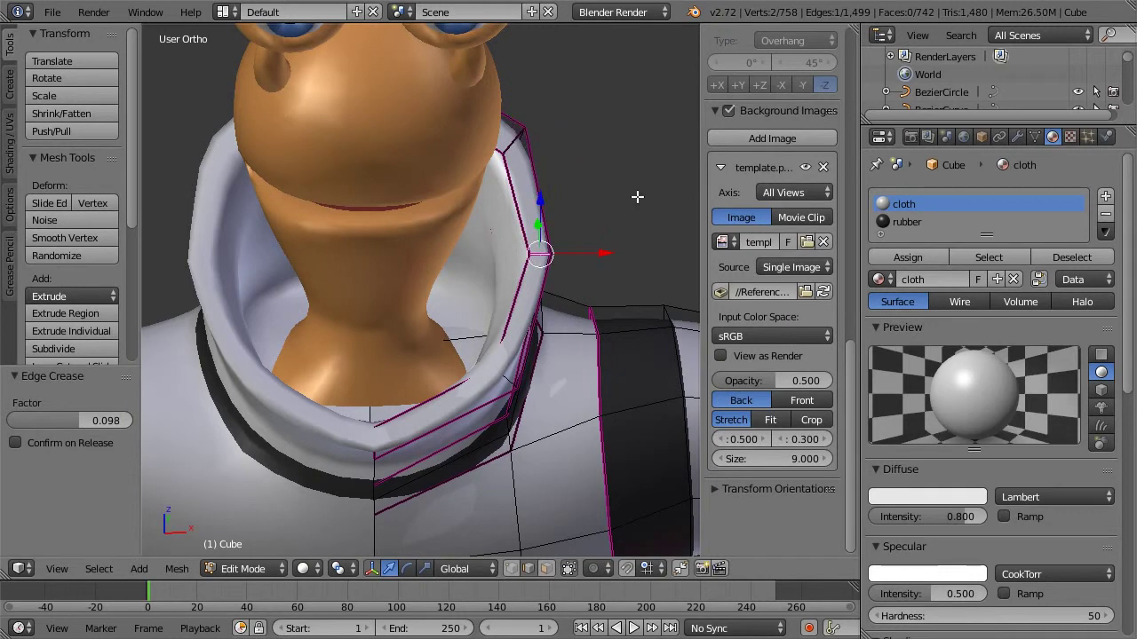
key("shift+e")
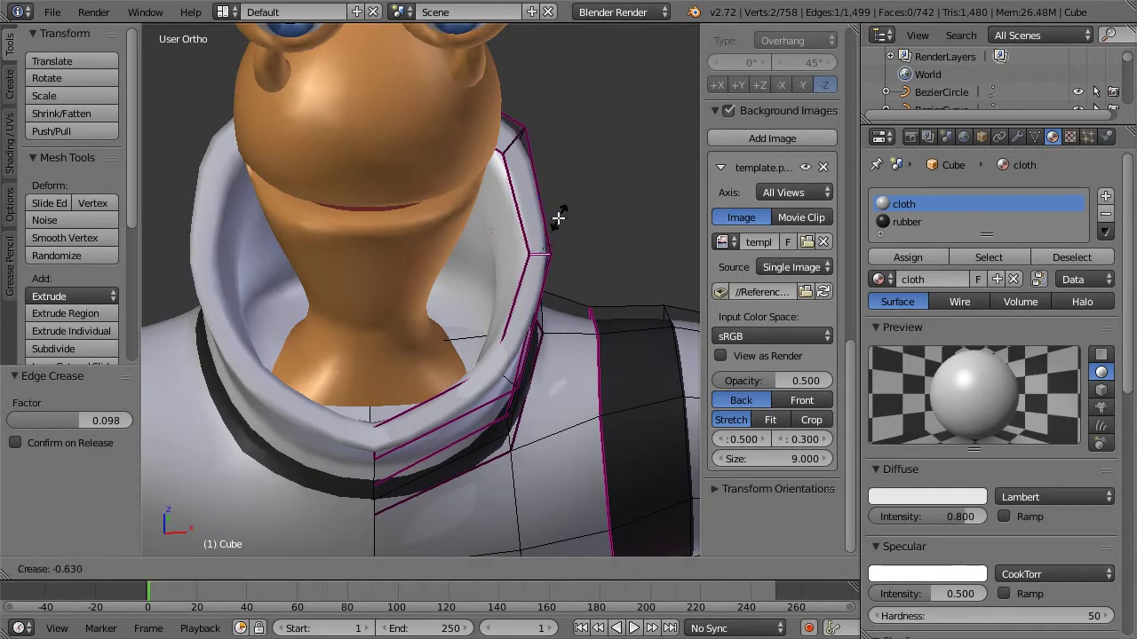
left_click(546, 230)
Step: Lower the crease of the short edges across the front of the collar rim, using a factor of -0.381 at the front centre
right_click(493, 381)
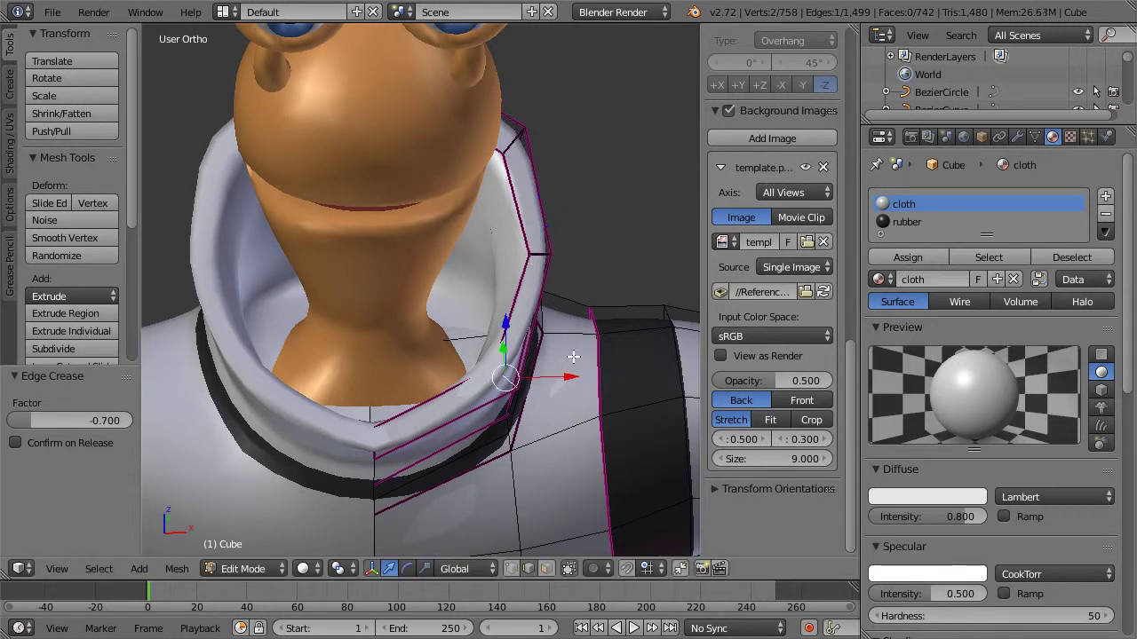
key("shift+e")
left_click(591, 312)
middle_click_drag(541, 287, 469, 300)
middle_click_drag(396, 318, 577, 303)
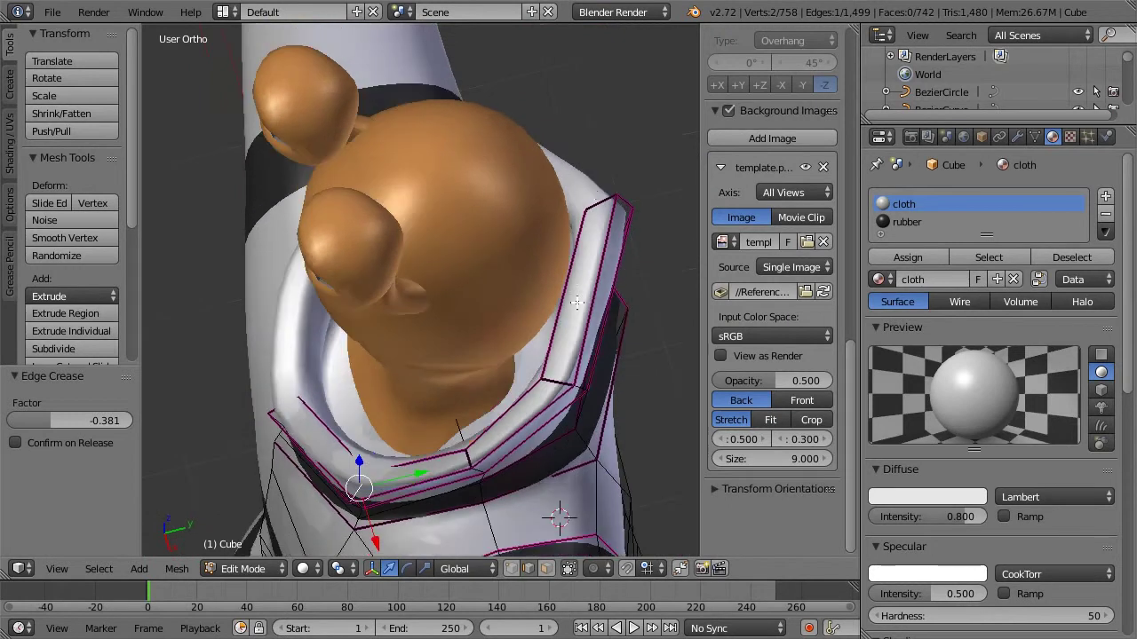
Step: Lower the crease of the two short edges at the back tip of the collar rim by 0.738 and 0.597
key("shift+e")
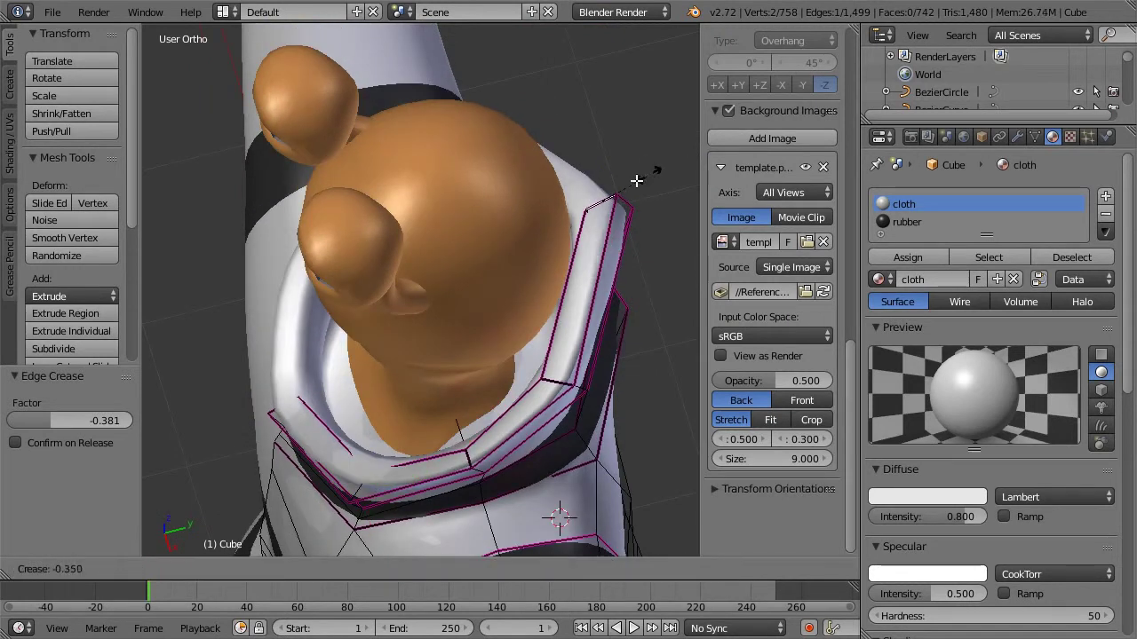
left_click(619, 186)
key("shift+e")
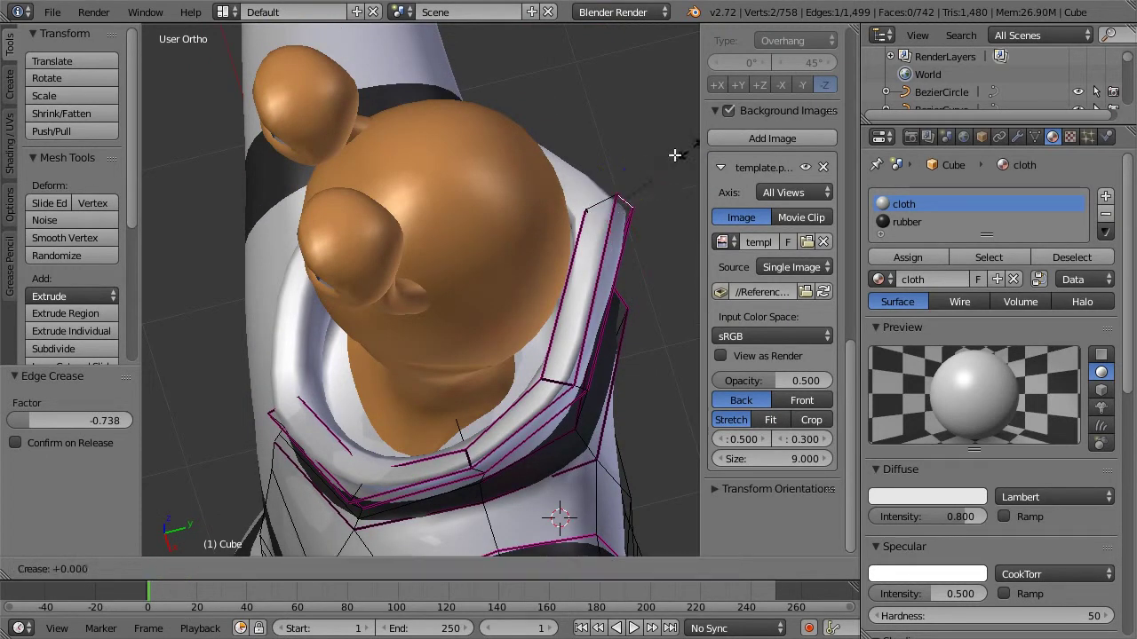
left_click(650, 175)
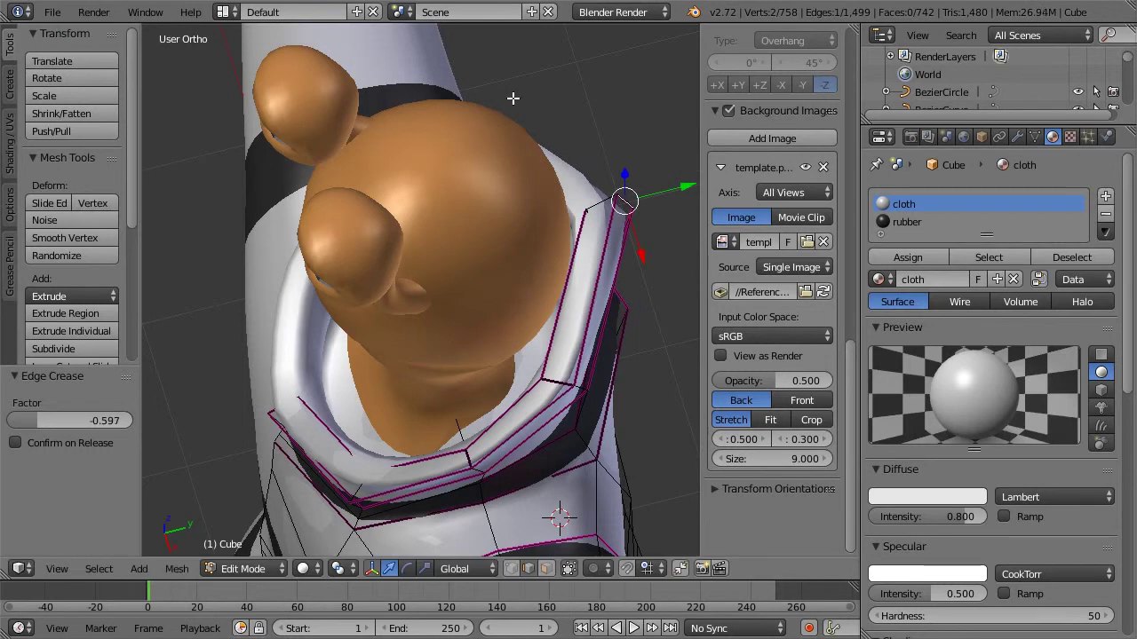
Step: Lower the crease of the vertical edge at the collar's back centre in two passes, the last with a factor of -0.361
middle_click_drag(512, 97, 580, 192)
scroll(568, 178, "up", 2)
right_click(543, 305)
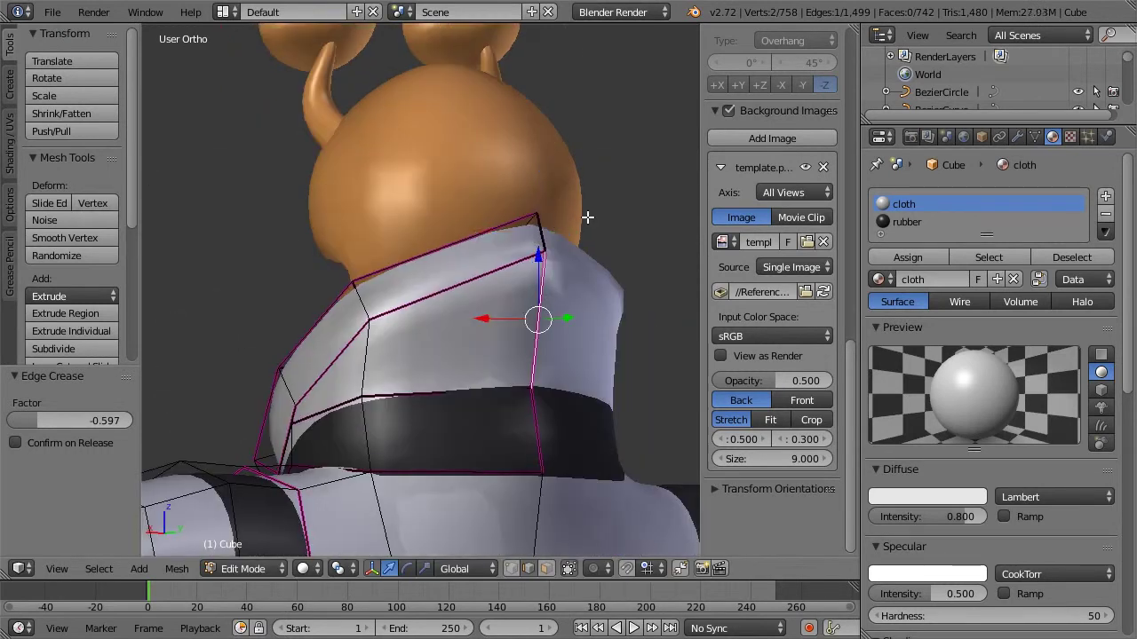
middle_click_drag(586, 216, 642, 223)
key("shift+e")
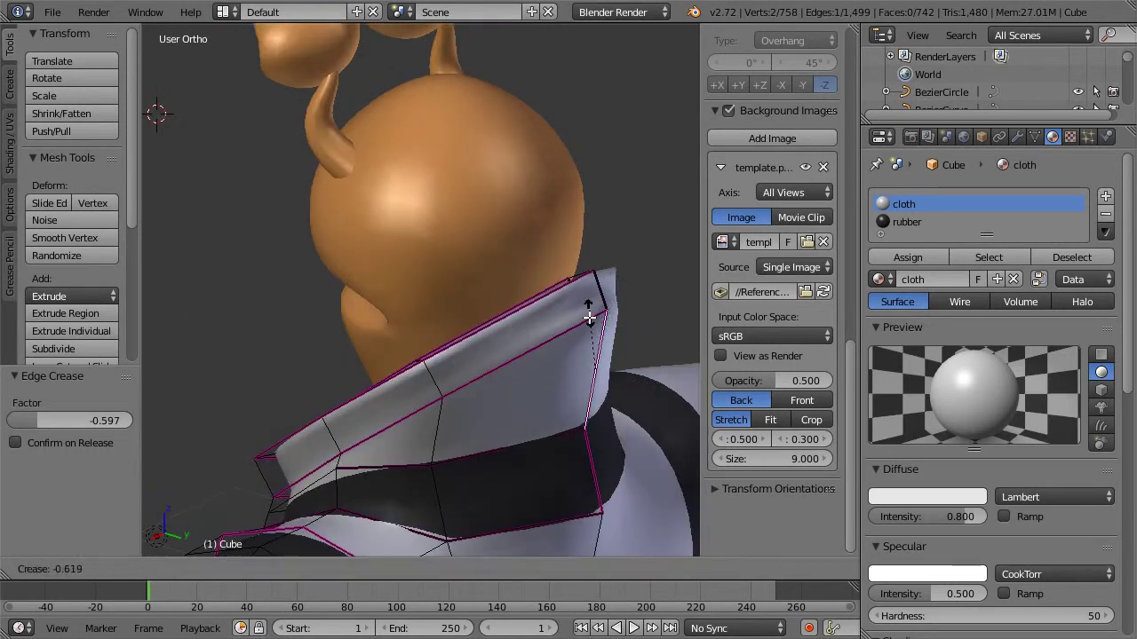
left_click(592, 325)
mouse_move(578, 237)
middle_mouse_down()
mouse_move(634, 255)
mouse_move(581, 236)
middle_mouse_up()
middle_click_drag(622, 277, 624, 219)
key("shift+e")
left_click(601, 256)
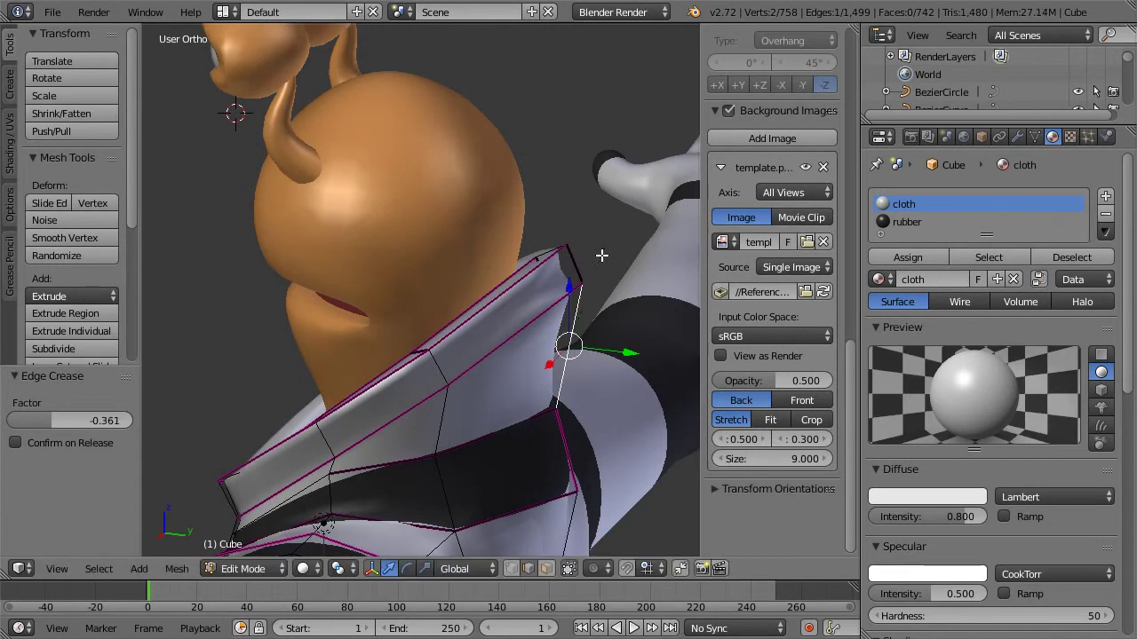
Step: Examine the smoothed collar in Object Mode from the side, above and front
right_click(583, 278)
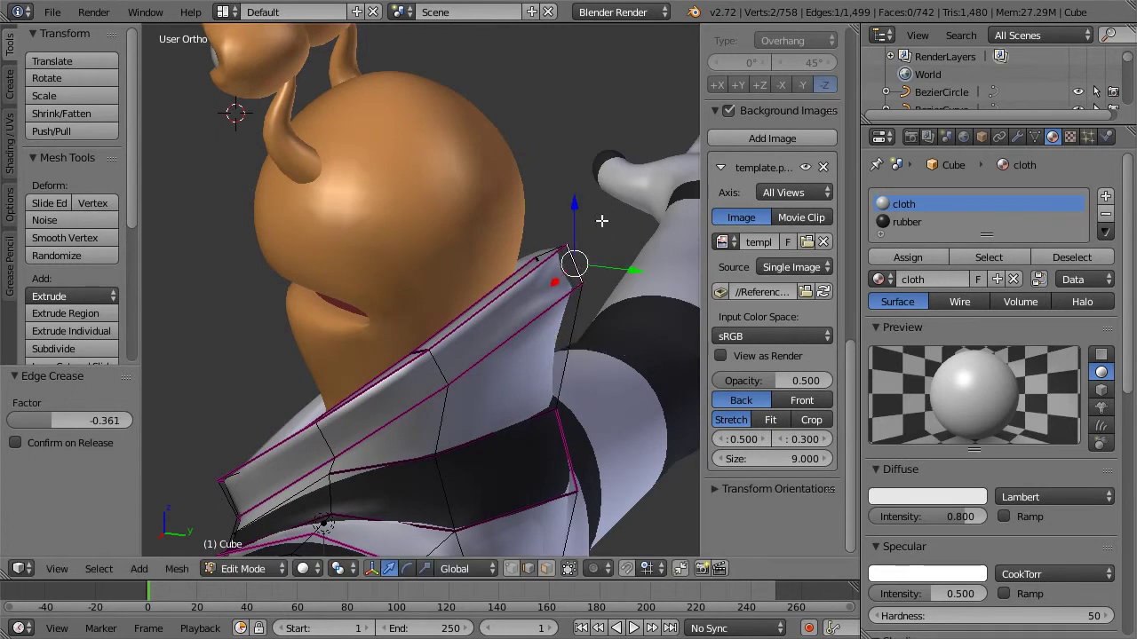
key("Tab")
middle_click_drag(515, 266, 412, 362)
middle_click_drag(375, 317, 594, 249)
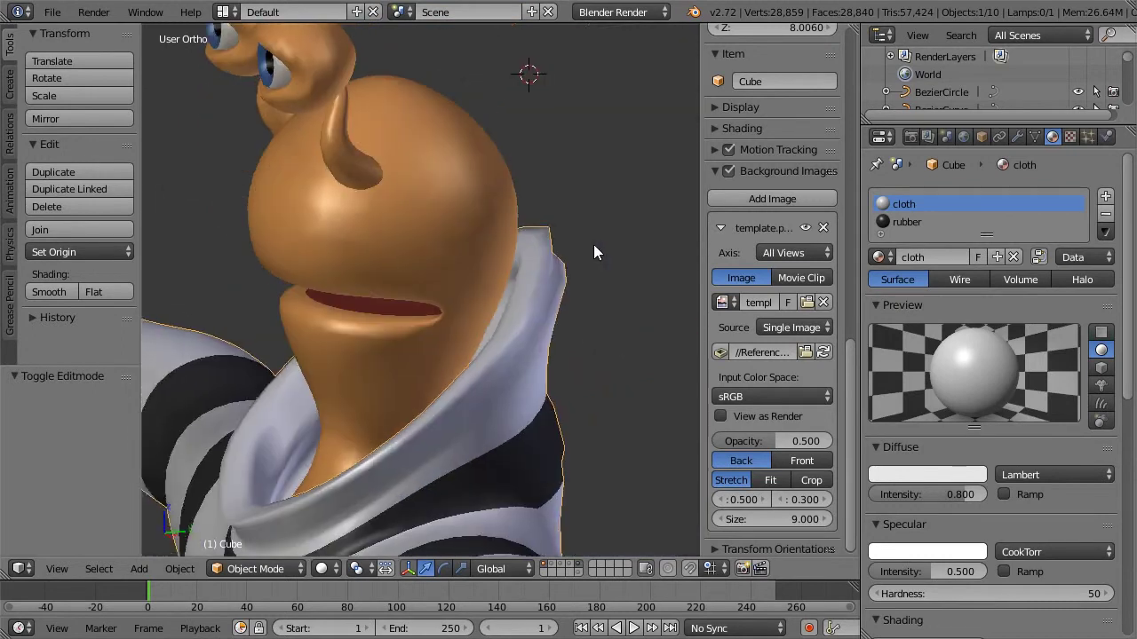
middle_click_drag(628, 315, 579, 268)
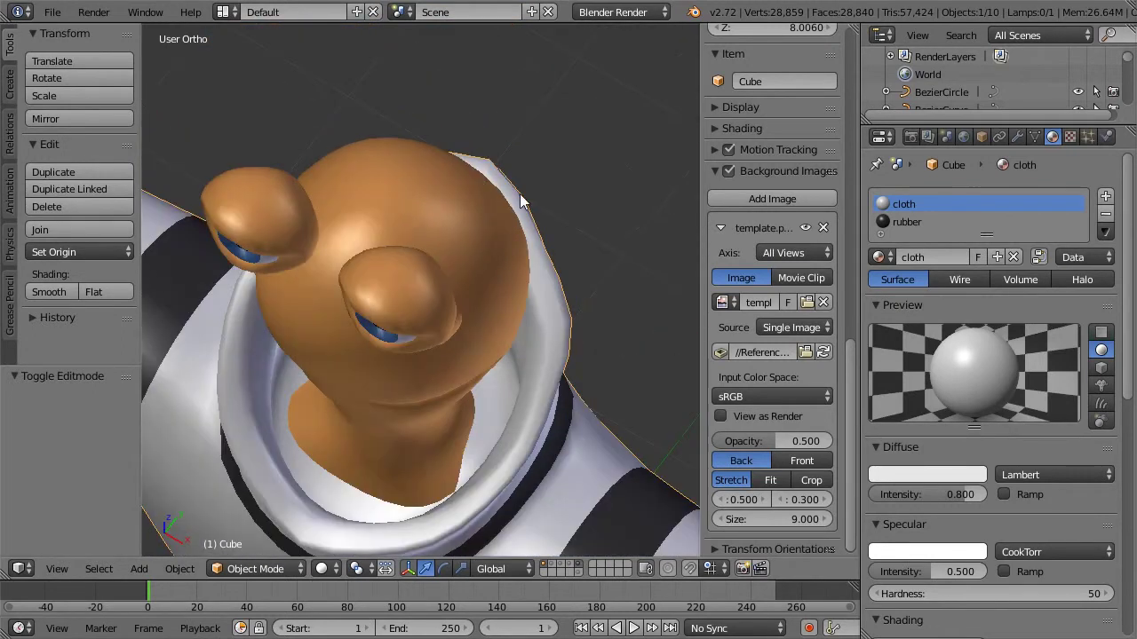
scroll(545, 270, "down", 5)
middle_click_drag(504, 258, 413, 441)
key("Tab")
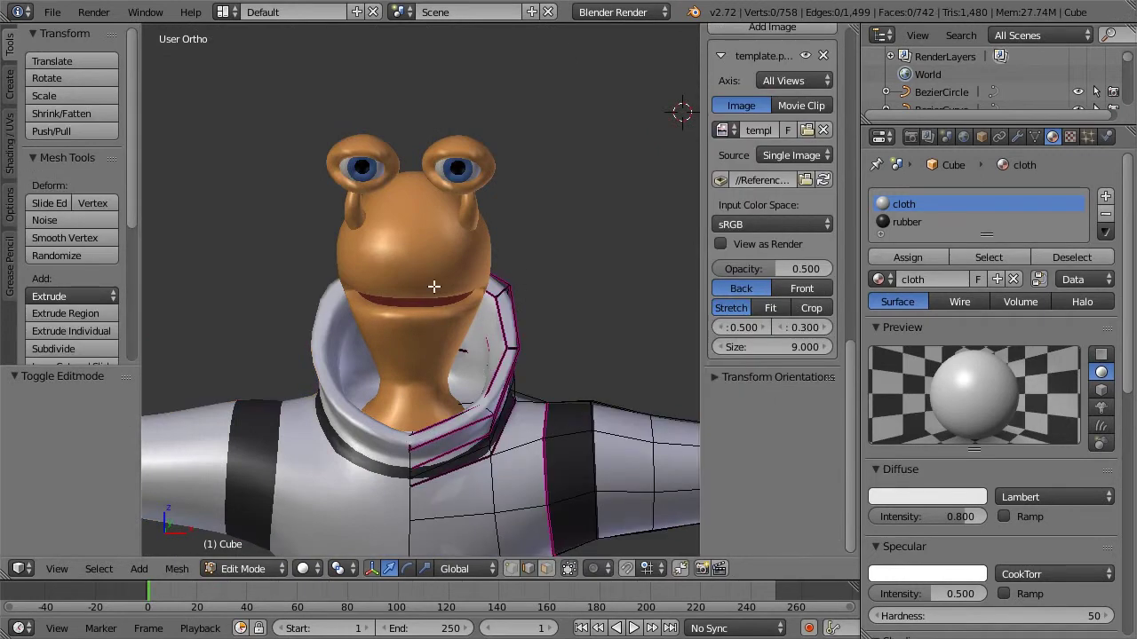
middle_click_drag(434, 286, 406, 275)
key("Tab")
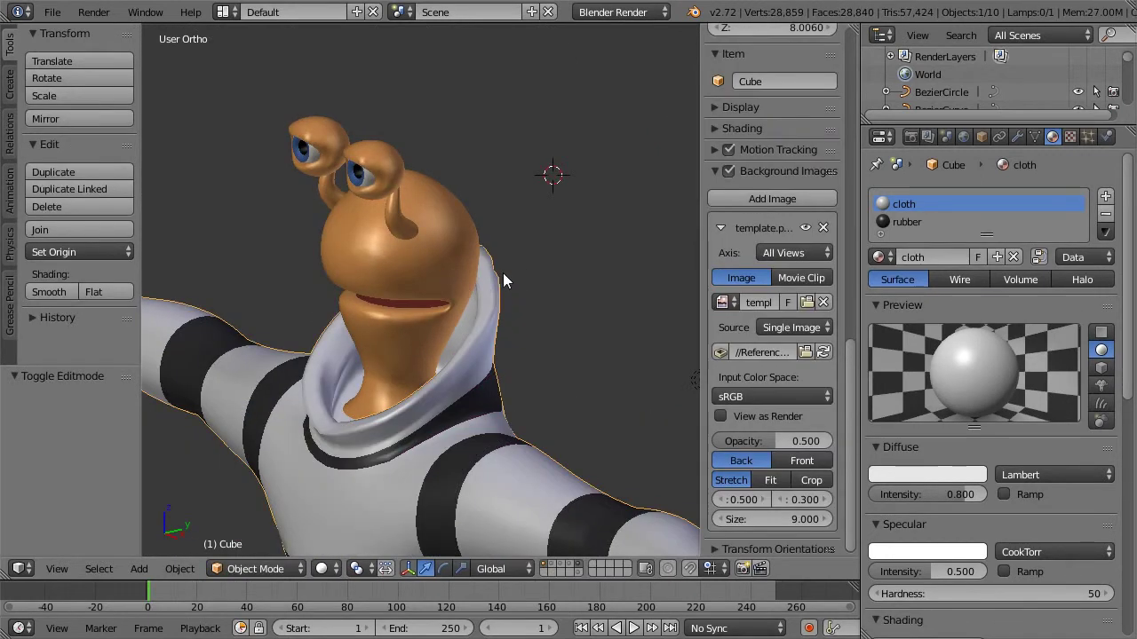
middle_click_drag(502, 273, 520, 282)
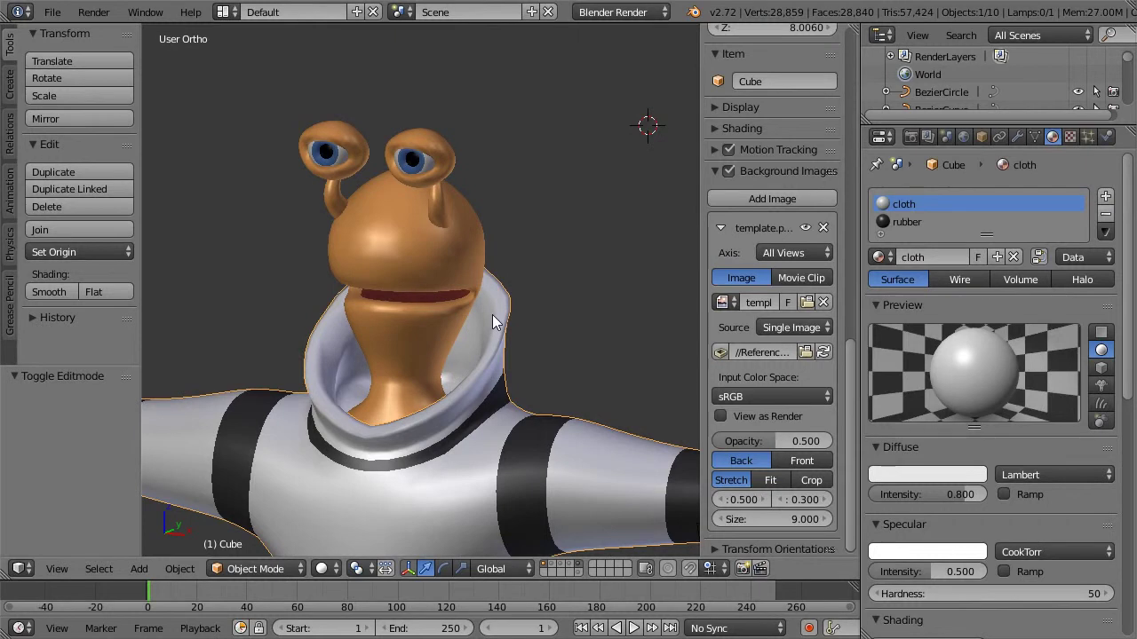
Step: Duplicate the four faces along the top of the collar rim in place and separate them into a new object
key("Tab")
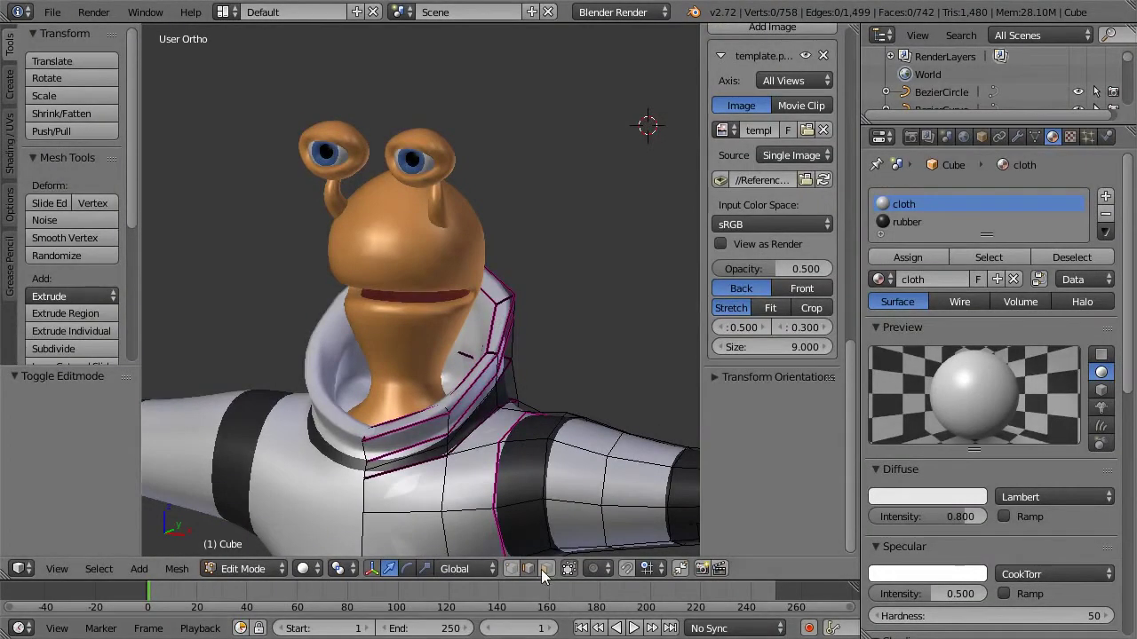
right_click(406, 419)
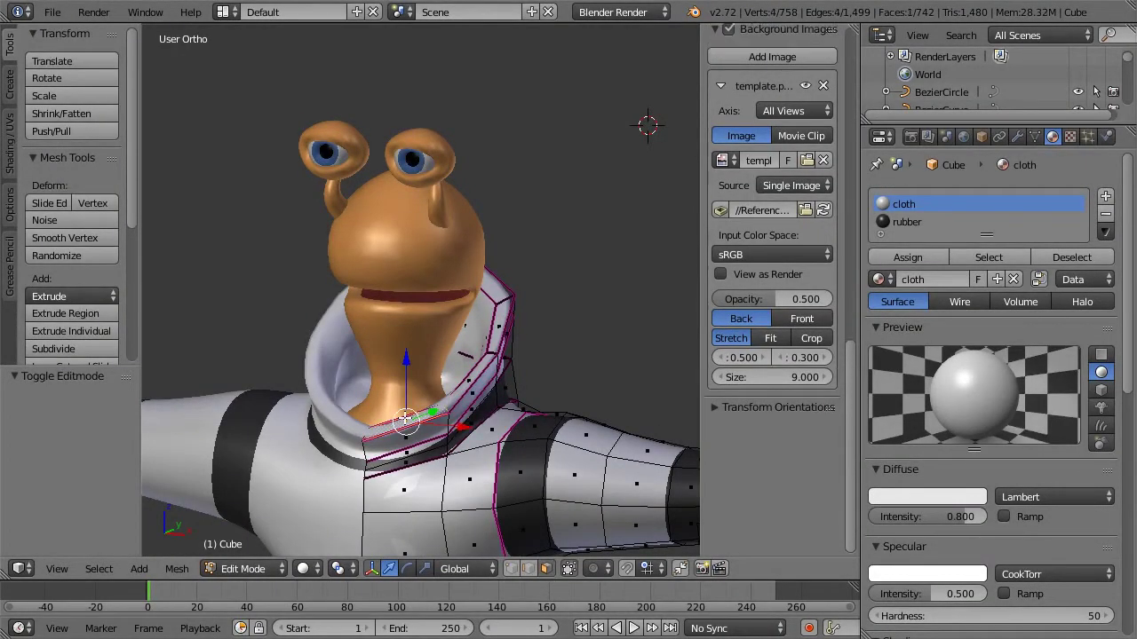
right_click(473, 376, "shift")
right_click(497, 318, "shift")
right_click(495, 286, "shift")
middle_click_drag(530, 273, 436, 278)
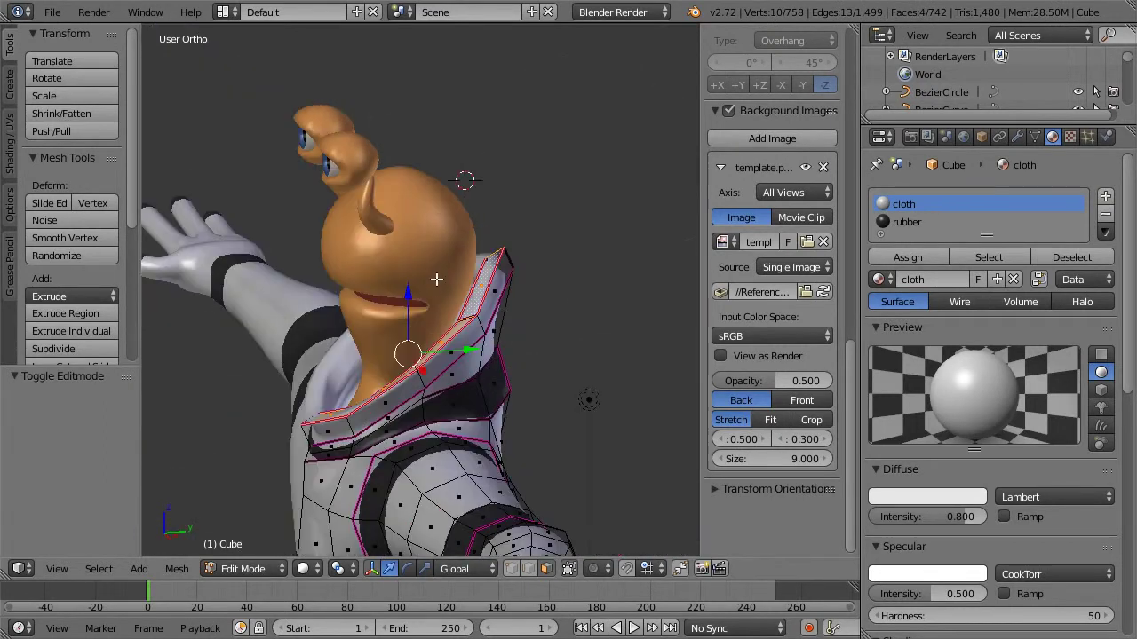
key("shift+d")
right_click(528, 297)
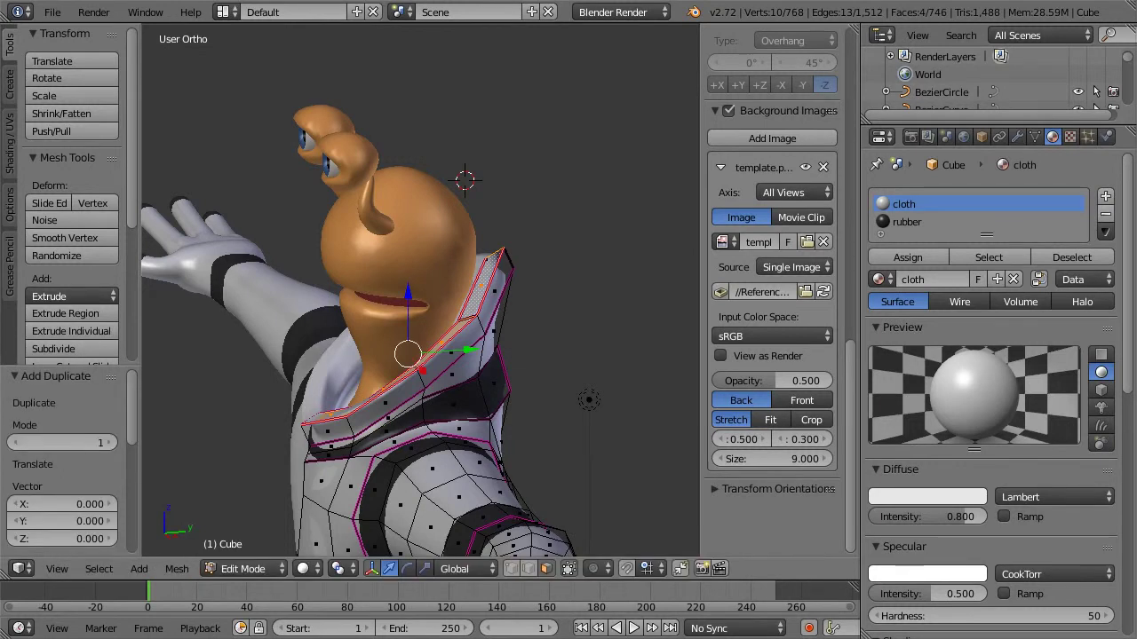
key("p")
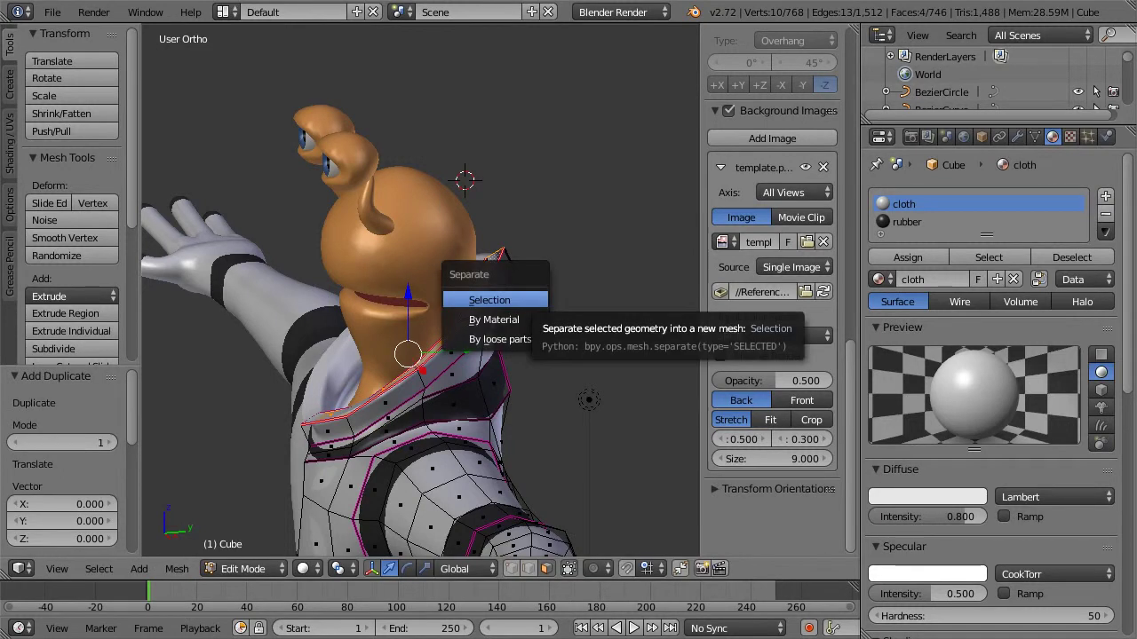
left_click(506, 300)
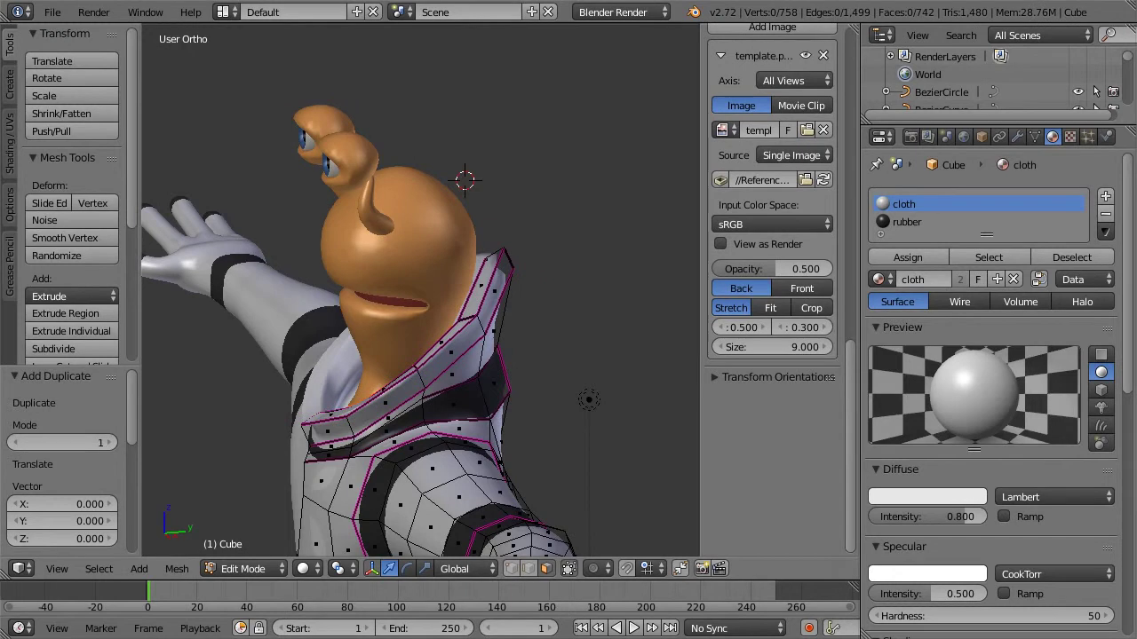
Step: Move the separated rim ring to the first layer of the second row and display only that layer
key("Tab")
right_click(476, 289)
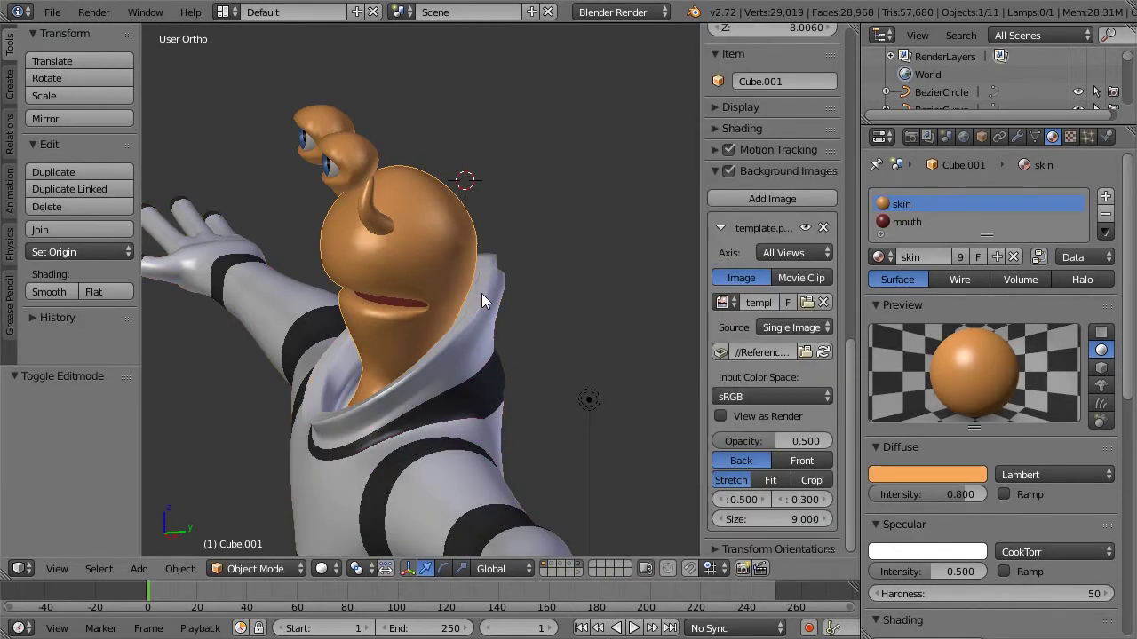
right_click(481, 293)
key("m")
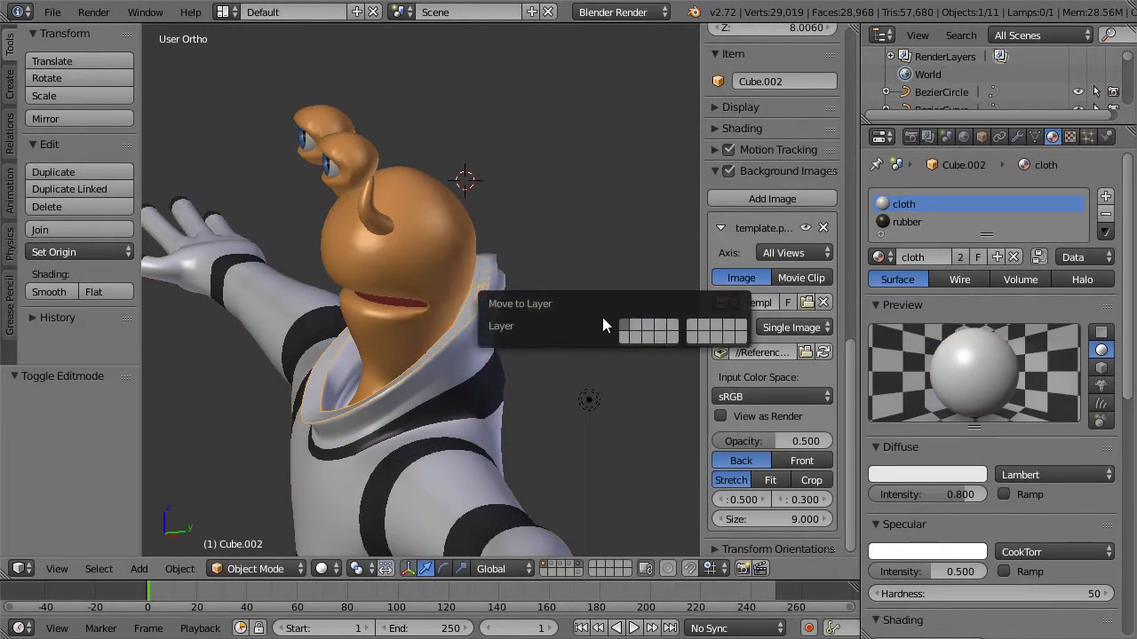
left_click(621, 336)
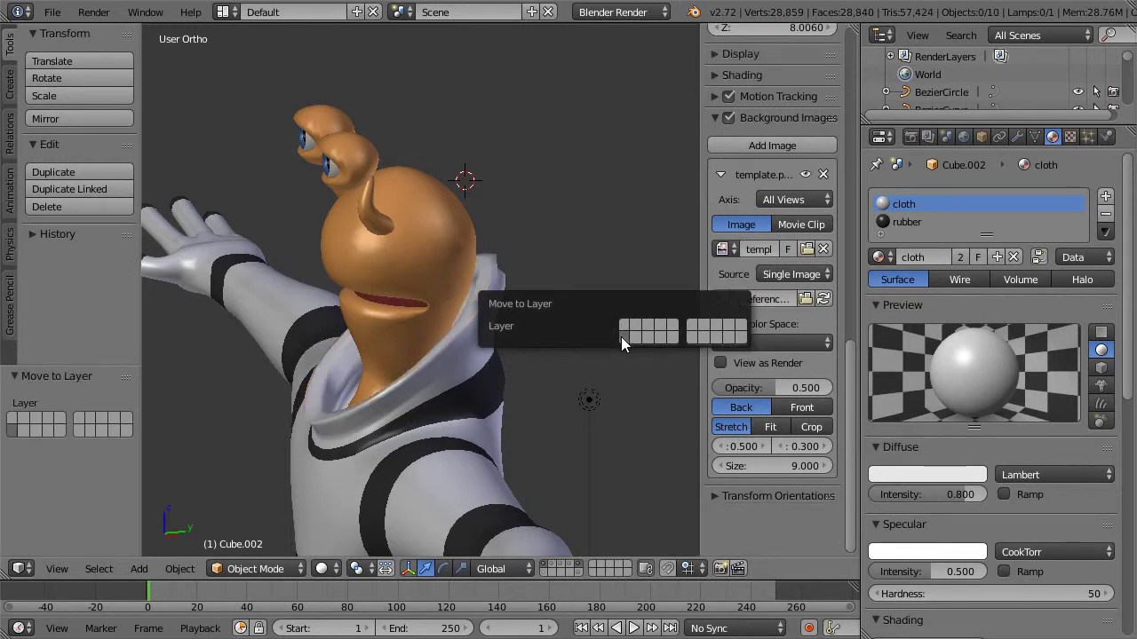
left_click(544, 573)
middle_click_drag(444, 317, 533, 293)
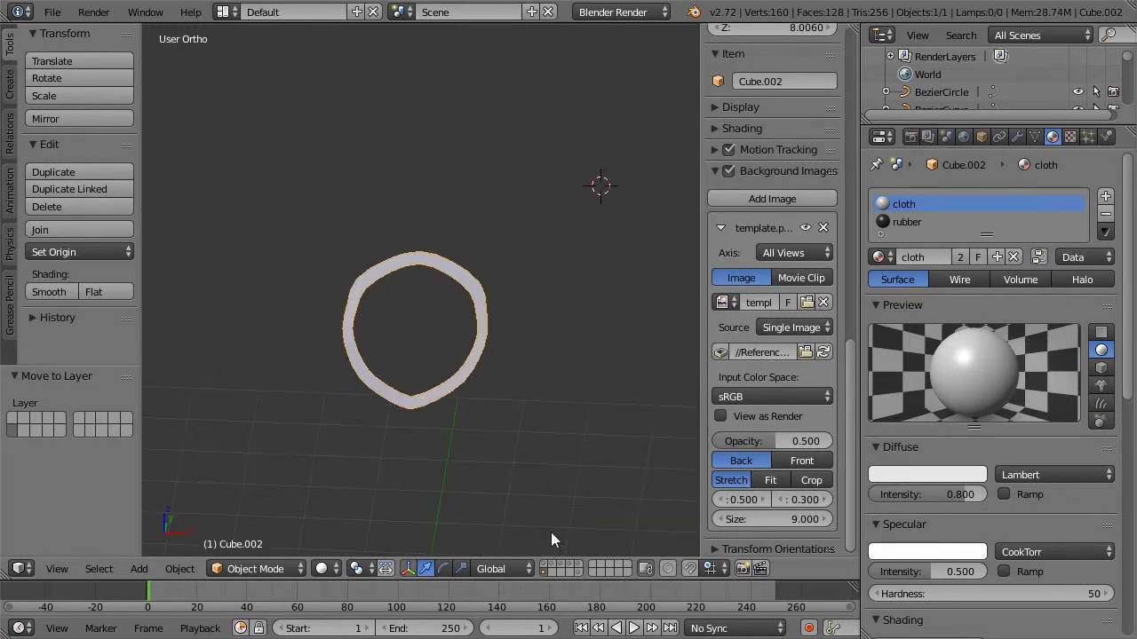
Step: Show the layers holding the suit, head, eyes and eyelids again together with the rim ring
left_click(544, 567, "shift")
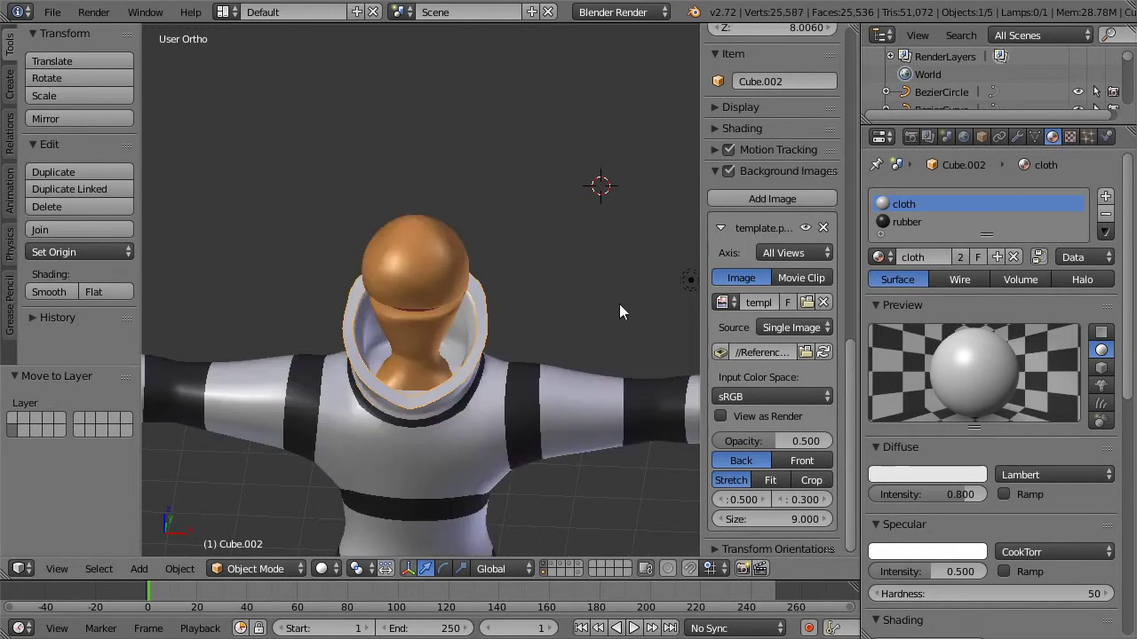
left_click(551, 564, "shift")
middle_click_drag(587, 372, 525, 262)
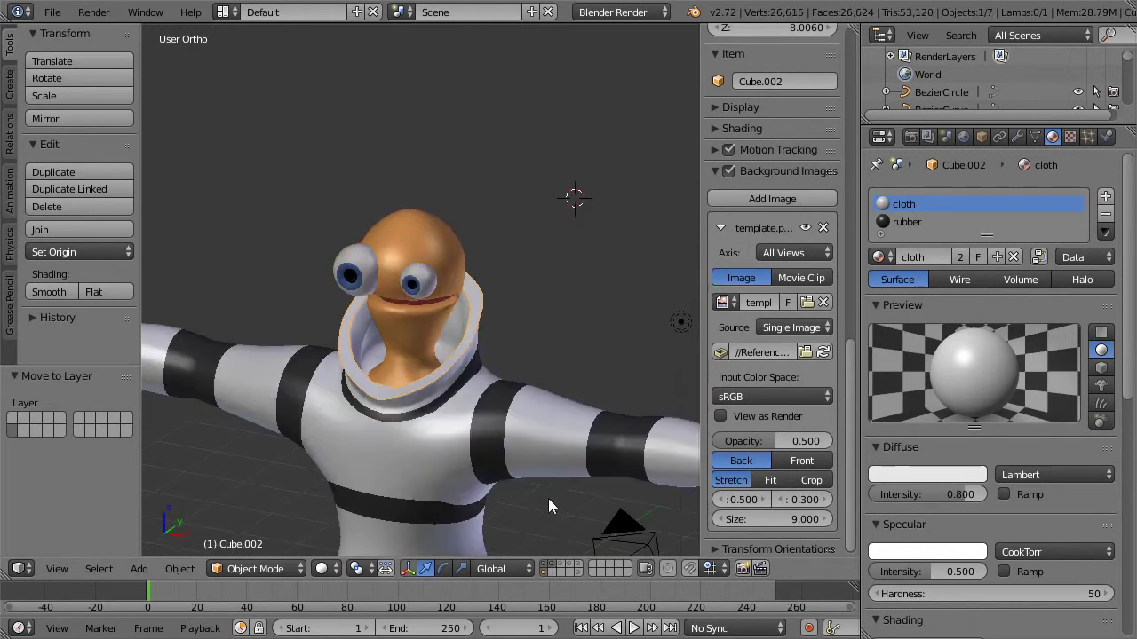
left_click(553, 564, "shift")
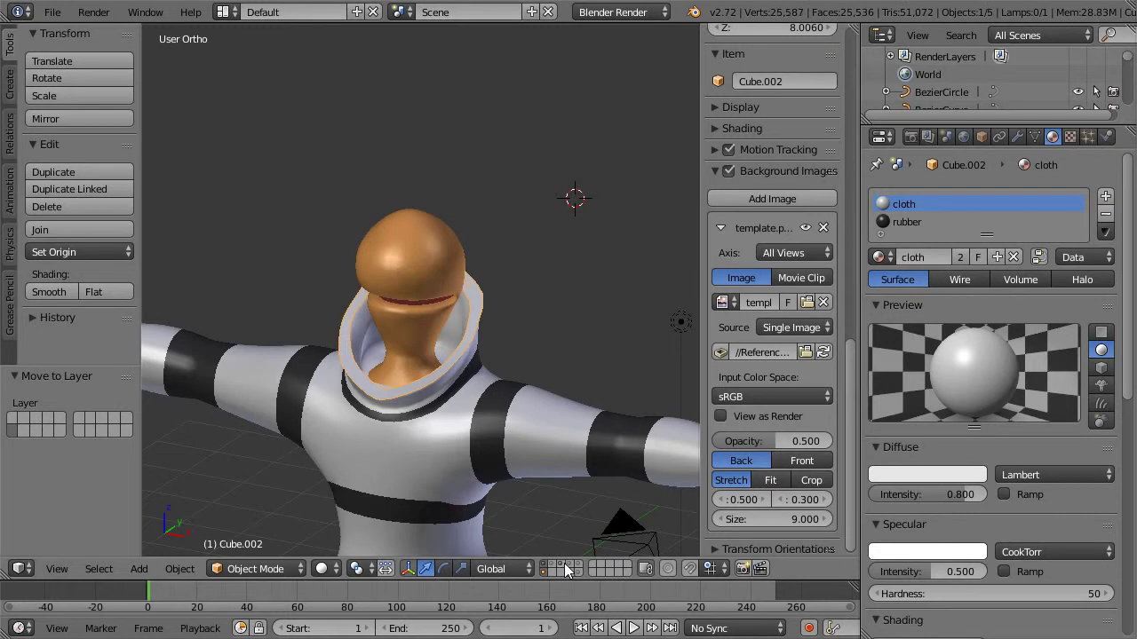
left_click(575, 565, "shift")
middle_click_drag(551, 276, 463, 264)
scroll(463, 263, "up", 4)
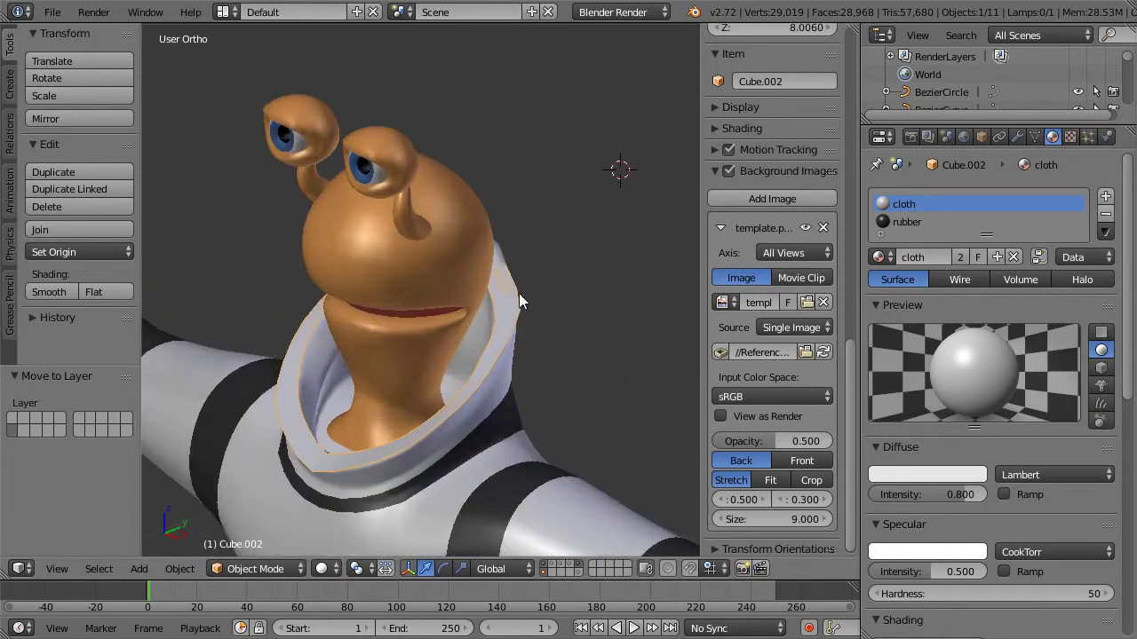
scroll(496, 296, "up", 2)
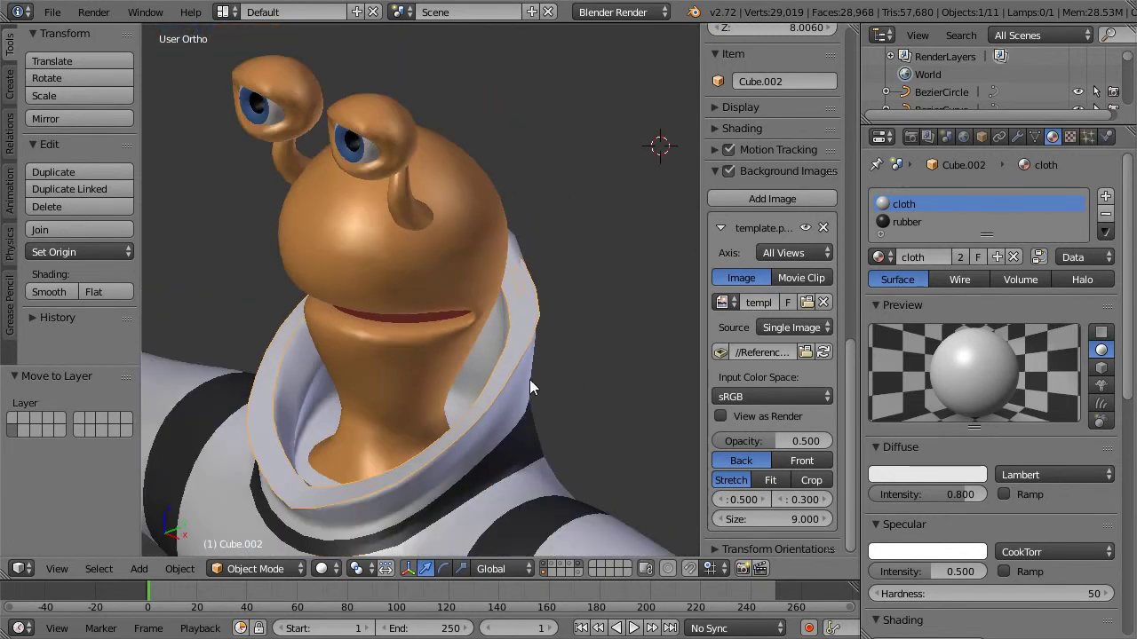
Step: Extrude the outer edge loop of the rim ring and scale it outward by 1.077
key("Tab")
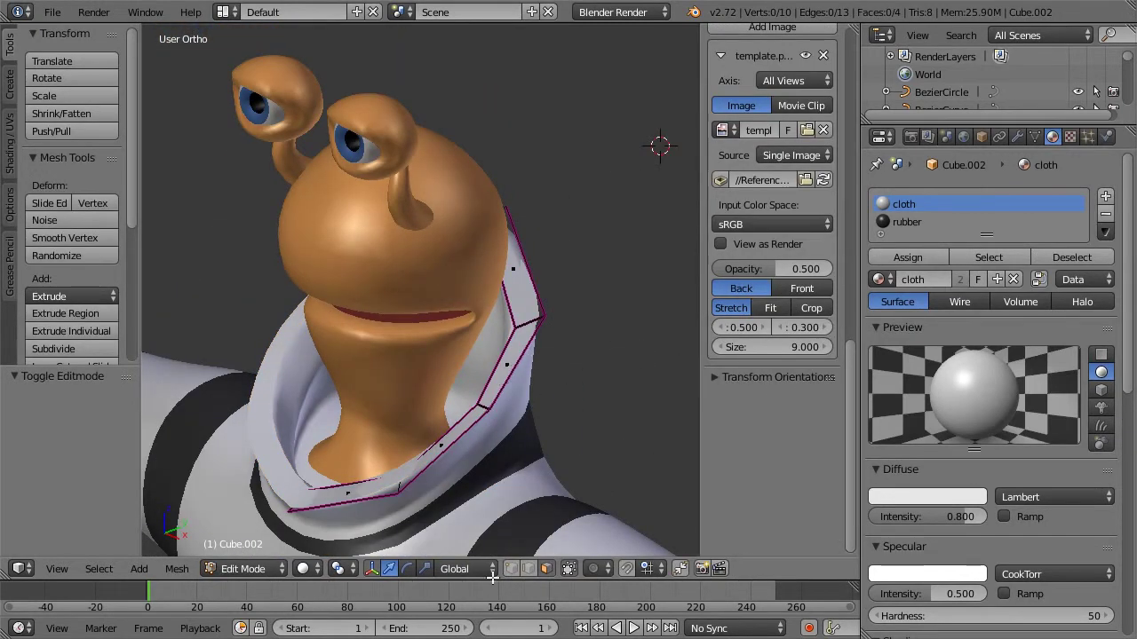
right_click(514, 360, "alt")
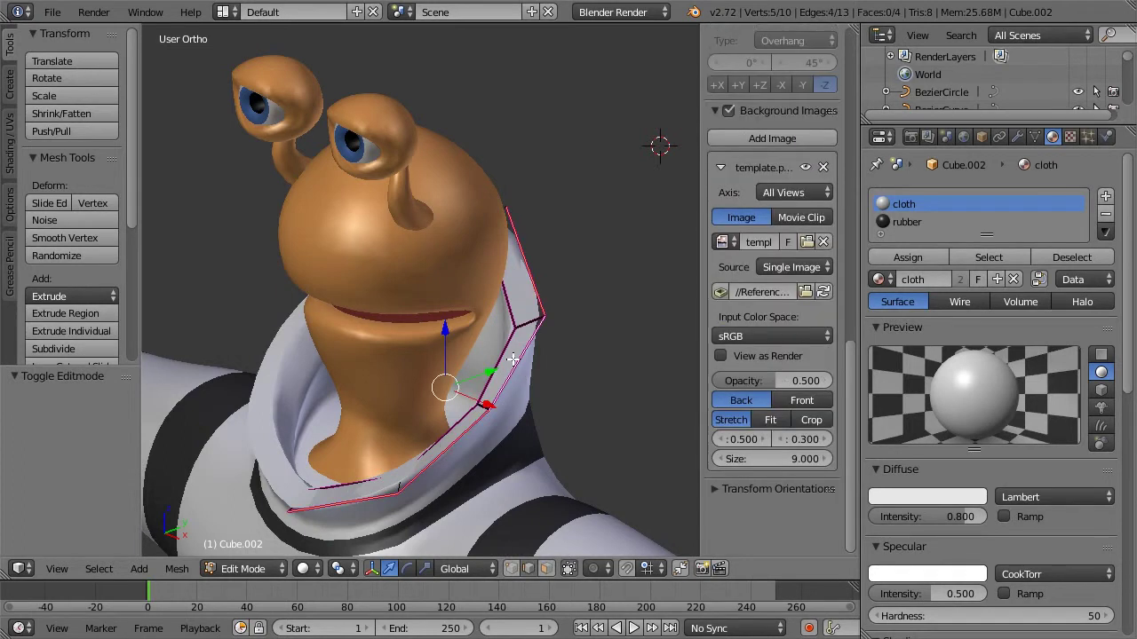
key("e")
right_click(560, 350)
key("s")
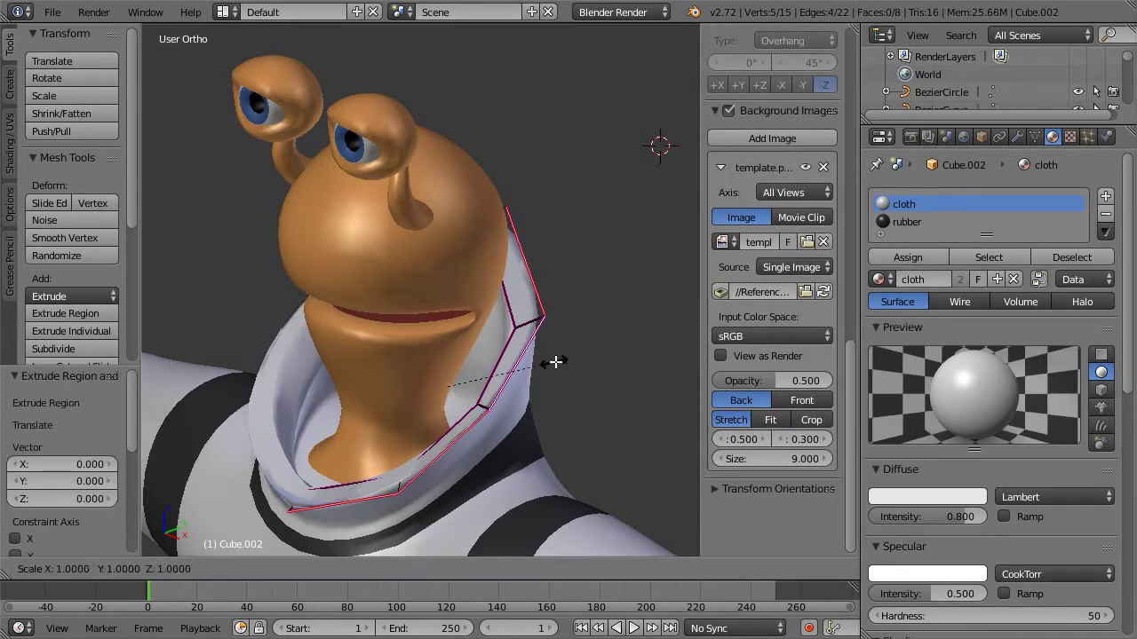
left_click(563, 361)
middle_click_drag(506, 334, 524, 331)
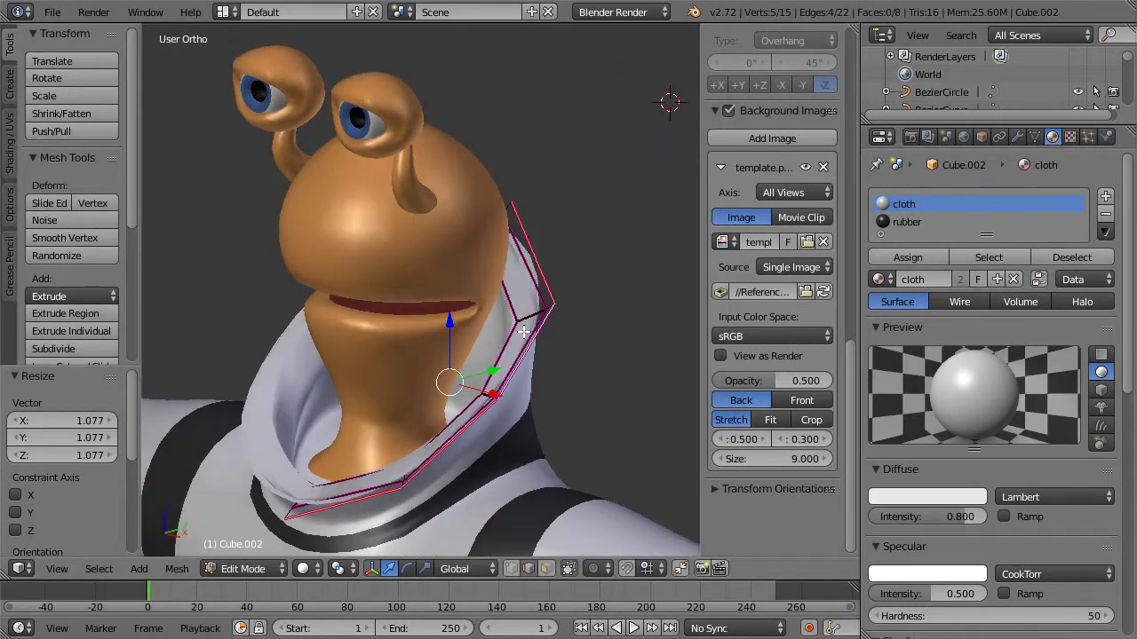
key("Tab")
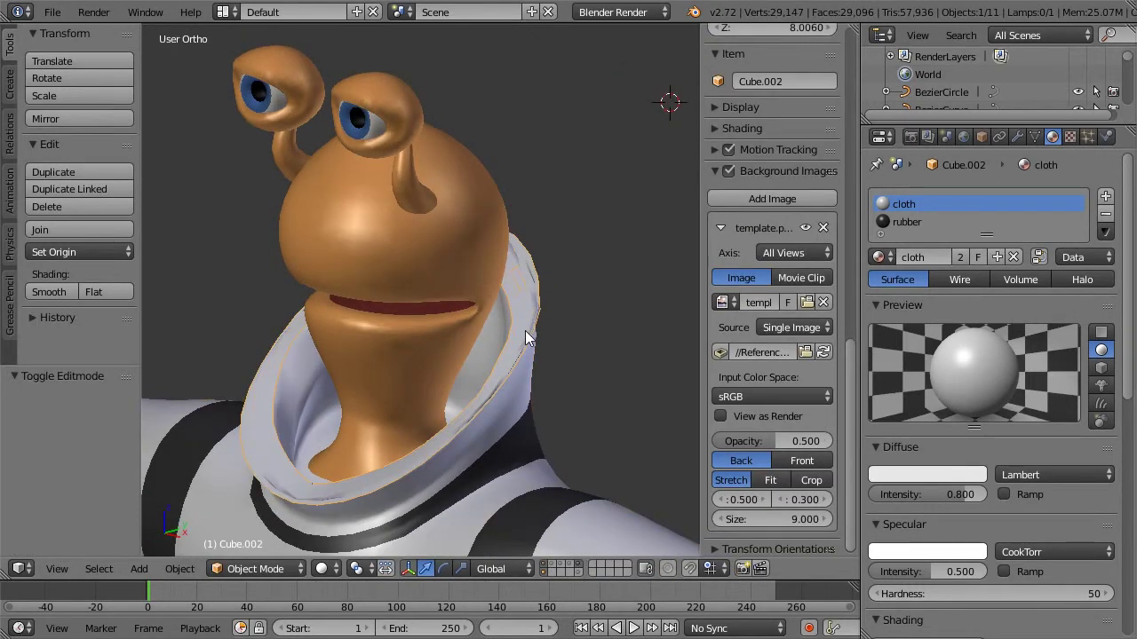
Step: Extrude all faces of the rim ring and move the extruded faces down 0.154 along Z
key("Tab")
key("a")
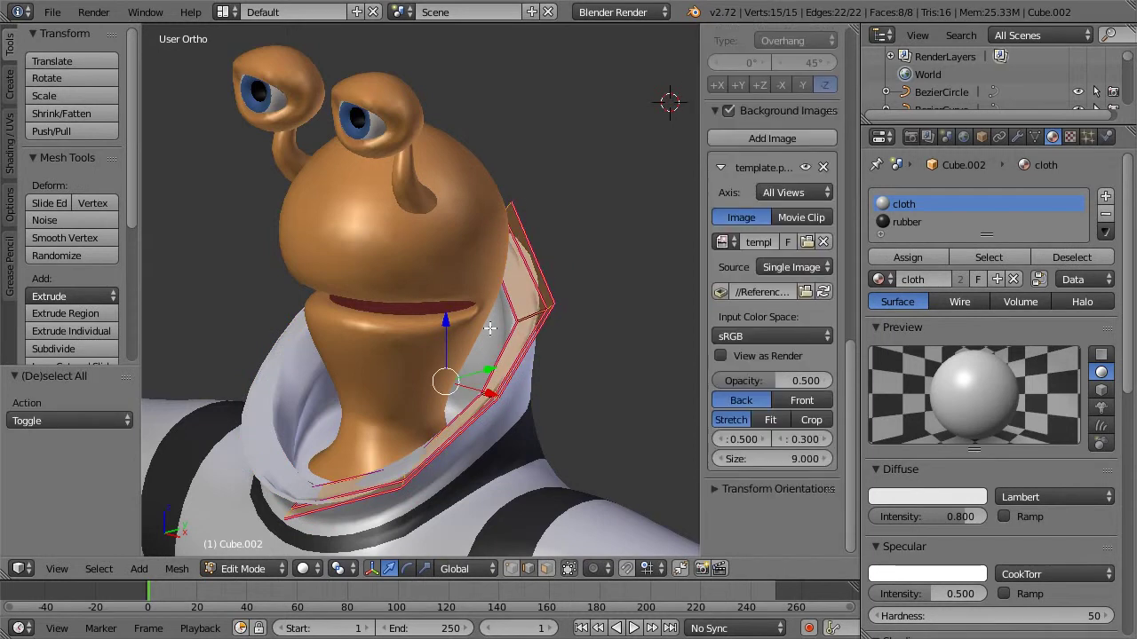
key("e")
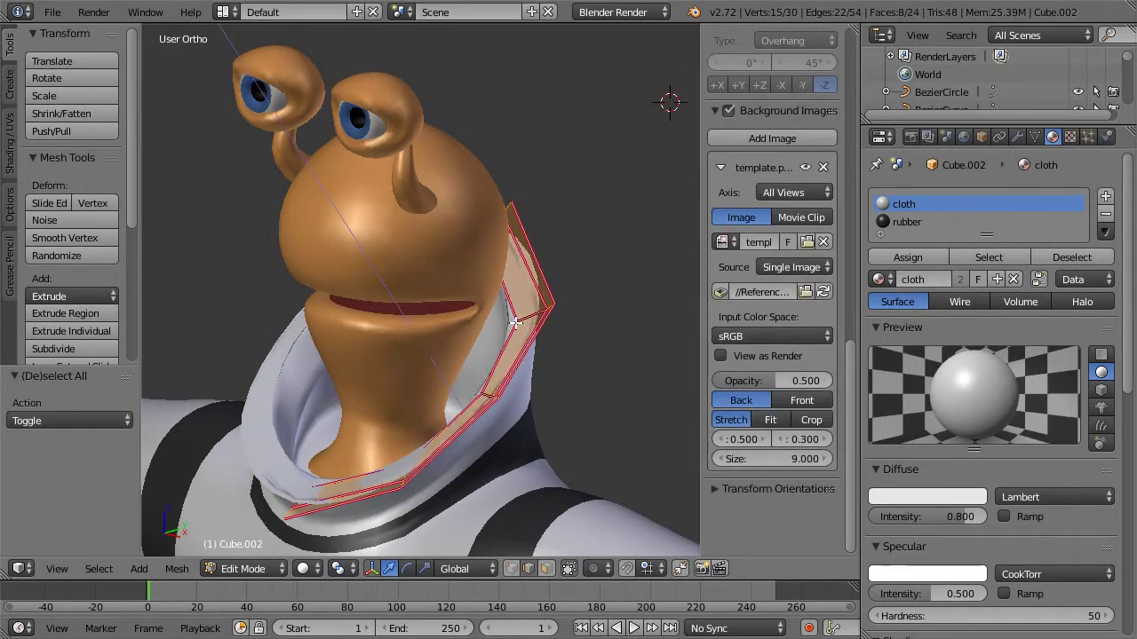
right_click(493, 322)
left_click_drag(444, 322, 447, 340)
middle_click_drag(520, 340, 482, 329)
middle_click_drag(414, 325, 490, 369)
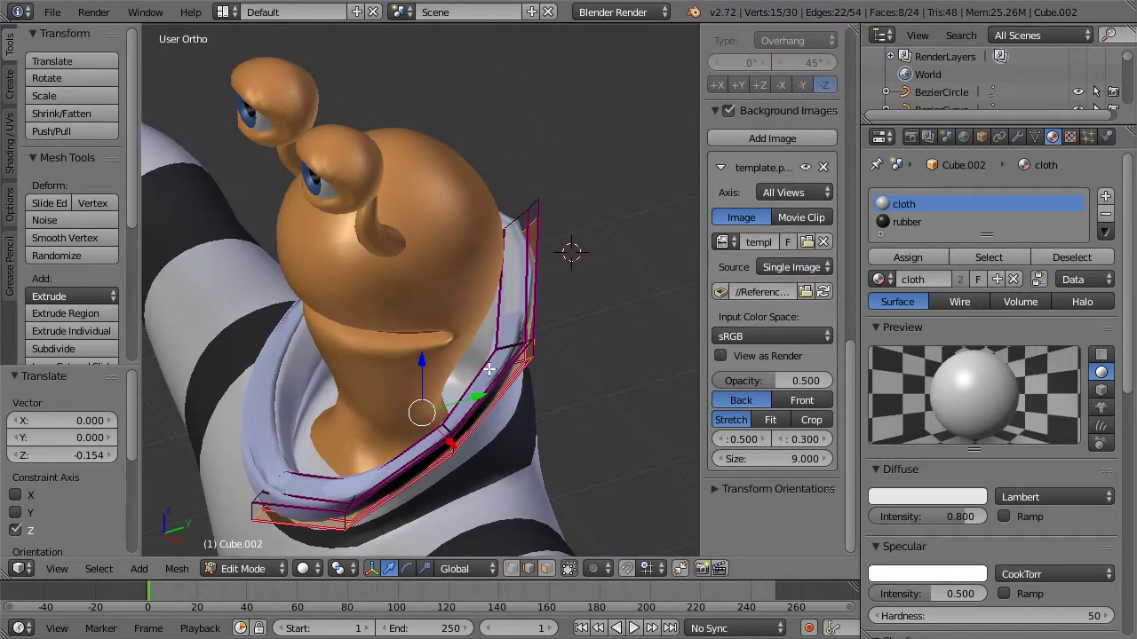
Step: Shift the extruded lower faces of the ring along the Y axis to follow the slope of the collar
mouse_move(434, 314)
middle_mouse_down()
mouse_move(428, 274)
mouse_move(490, 305)
mouse_move(457, 345)
mouse_move(464, 363)
mouse_move(381, 325)
mouse_move(438, 329)
middle_mouse_up()
key("g")
key("y")
left_click(450, 432)
key("Tab")
middle_click_drag(553, 307, 523, 308)
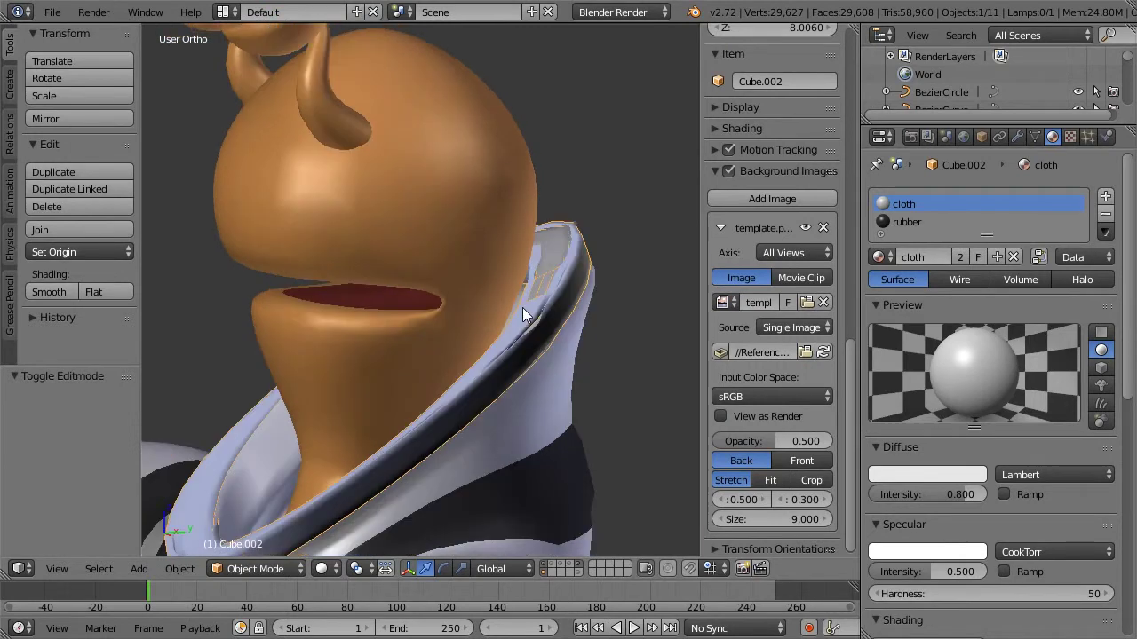
Step: Recalculate the normals of the whole rim ring so its faces point outward
key("Tab")
key("a")
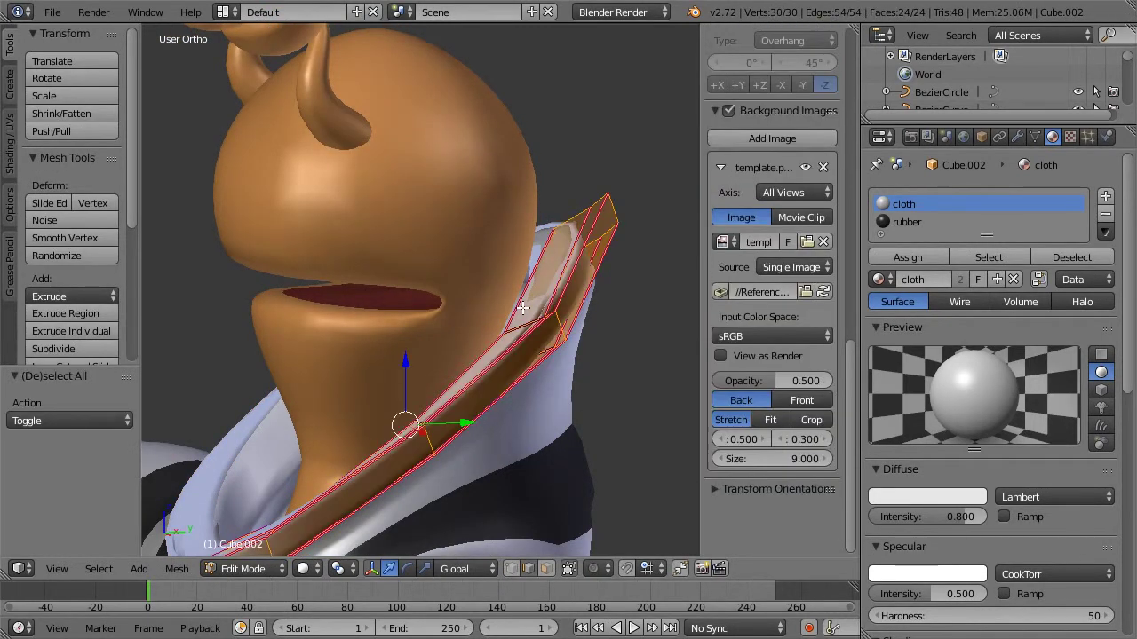
key("ctrl+n")
key("Tab")
key("Tab")
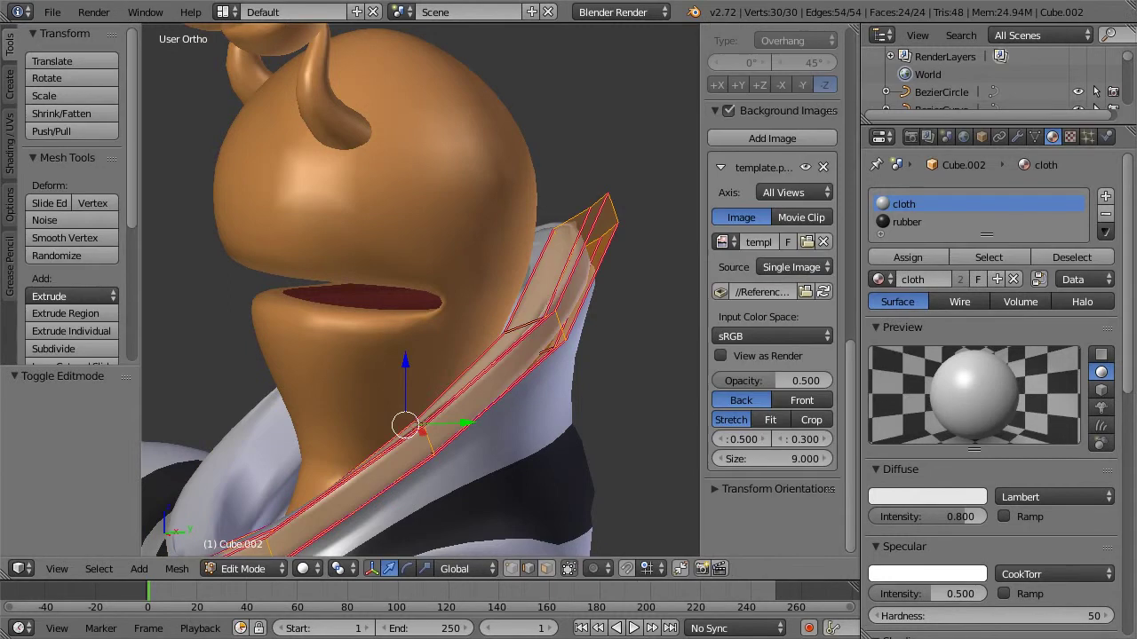
Step: Select the face loop on top of the rim ring in face mode and nudge it slightly along Z
key("a")
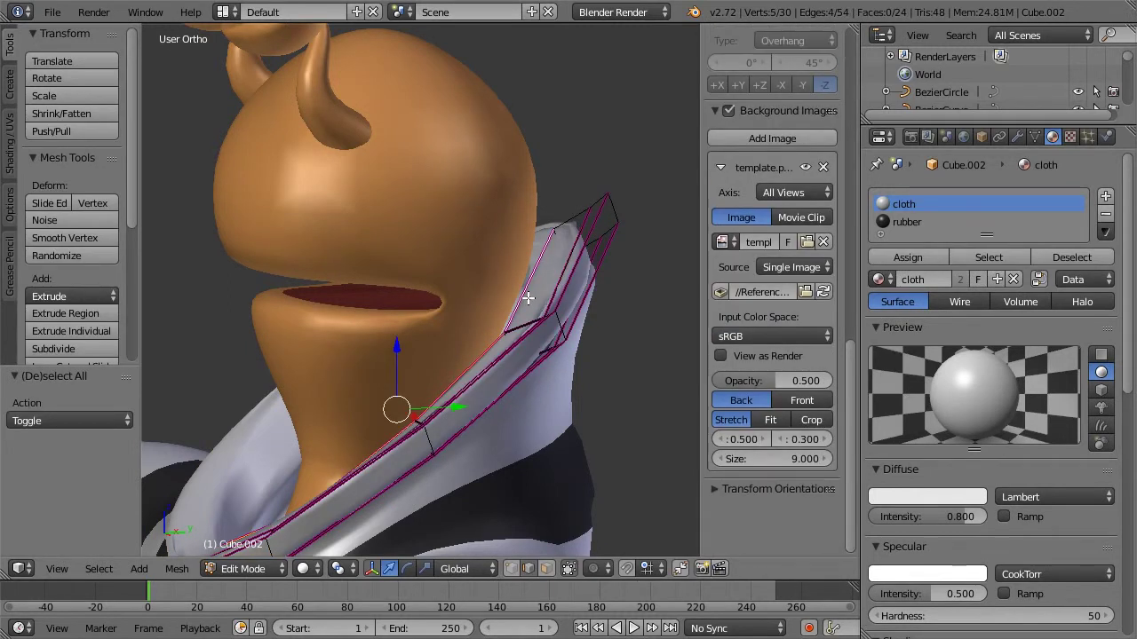
left_click(546, 568)
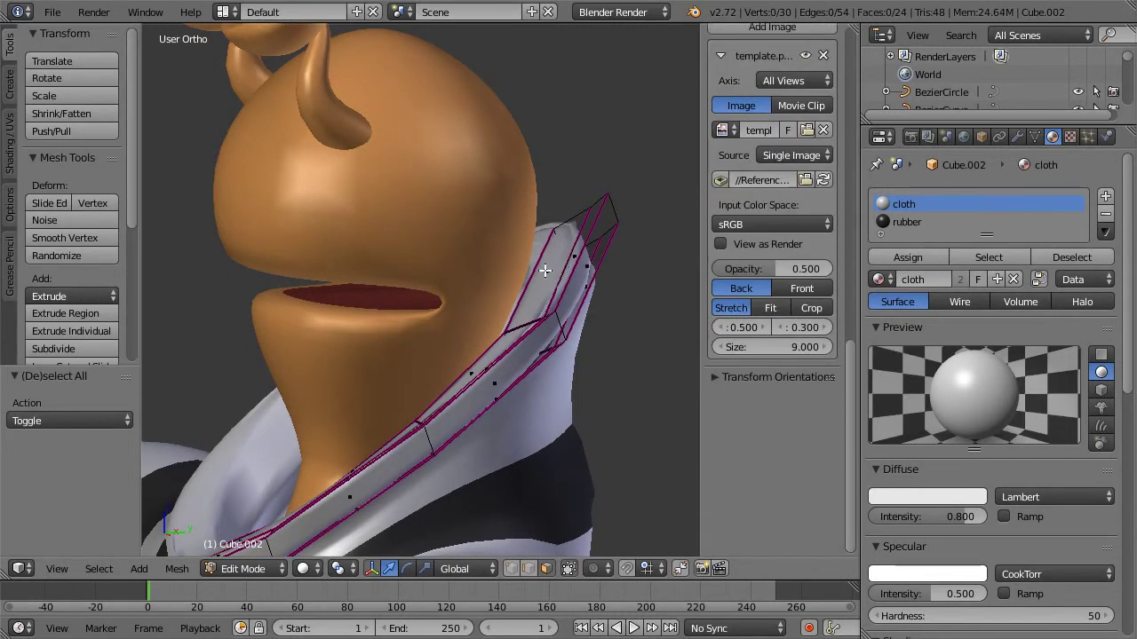
right_click(545, 271, "alt")
key("a")
right_click(551, 274, "alt")
right_click(524, 324, "alt")
left_click_drag(404, 346, 398, 345)
Step: Examine the thickened rim ring from the front and side in Object Mode and Edit Mode
mouse_move(399, 345)
middle_mouse_down()
mouse_move(482, 314)
mouse_move(482, 302)
mouse_move(325, 301)
mouse_move(307, 273)
mouse_move(529, 310)
mouse_move(464, 258)
mouse_move(398, 262)
mouse_move(502, 276)
mouse_move(421, 242)
mouse_move(604, 321)
middle_mouse_up()
key("Tab")
scroll(498, 311, "down", 4)
scroll(502, 276, "up", 4)
key("Tab")
key("z")
key("z")
middle_click_drag(538, 297, 594, 305)
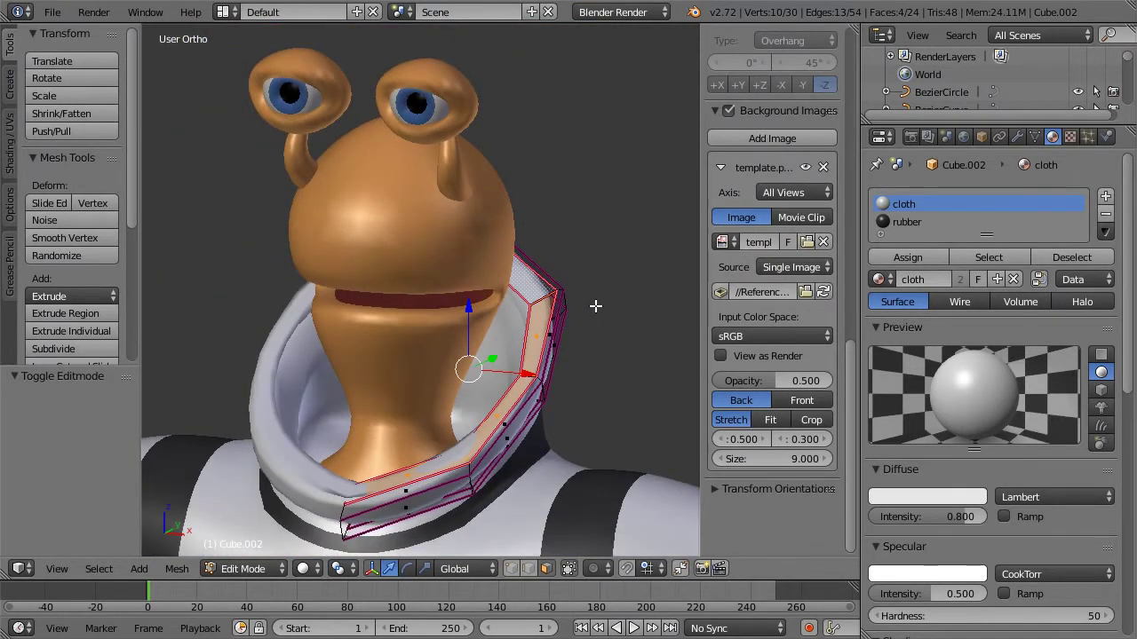
key("Tab")
key("Tab")
Step: Scale the outer side face loop of the rim ring by 1.036 so it bulges outward
key("a")
right_click(508, 434, "alt")
right_click(551, 365, "alt")
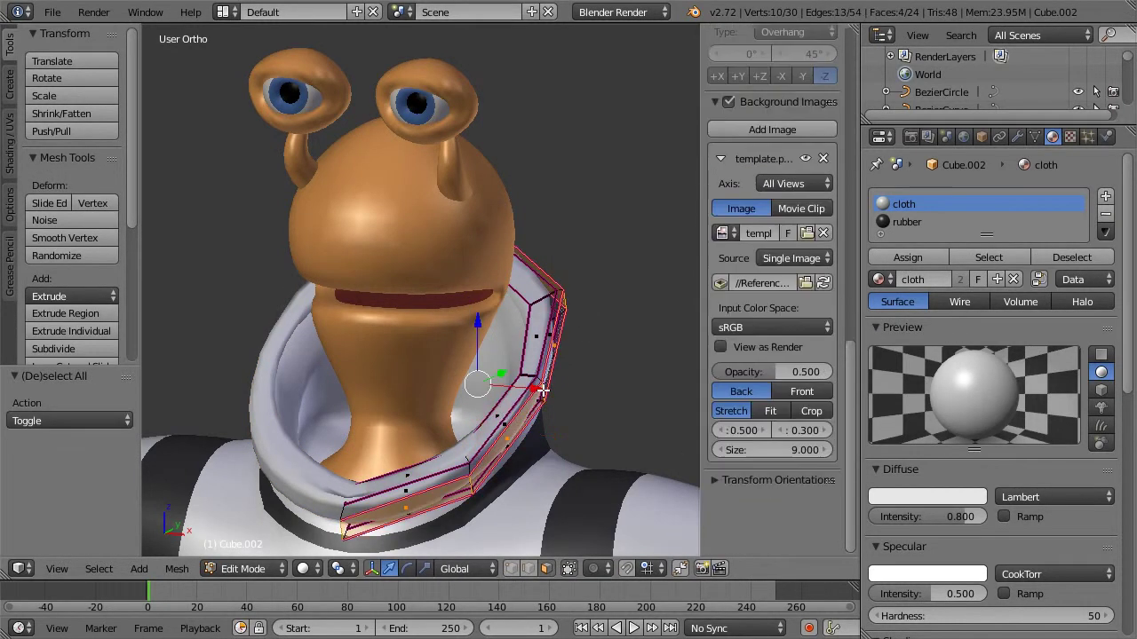
key("s")
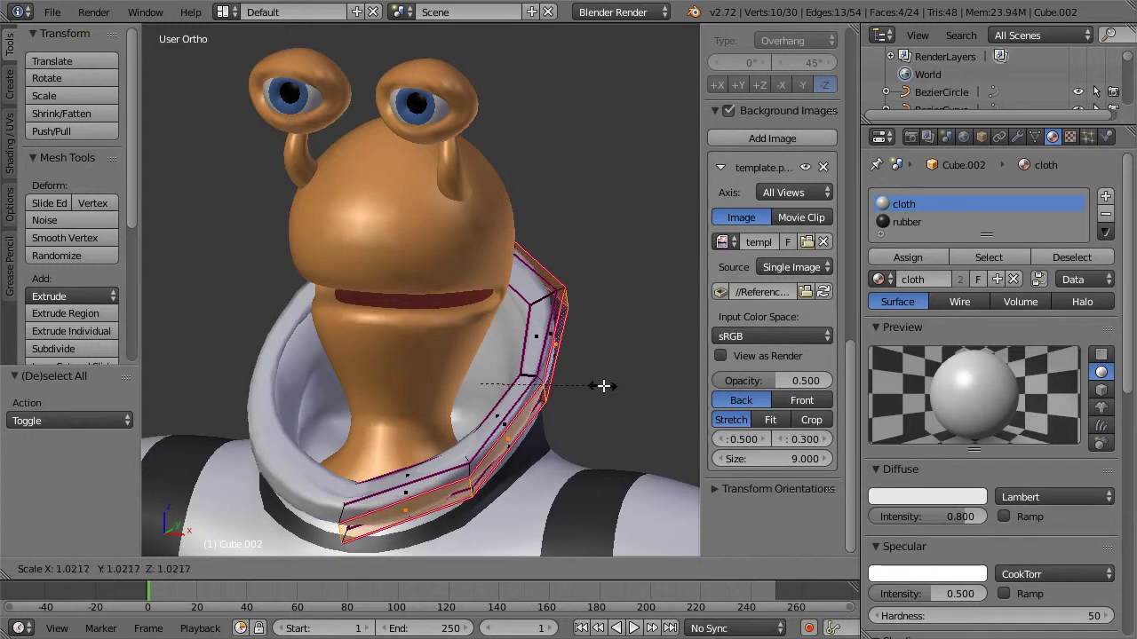
left_click(604, 386)
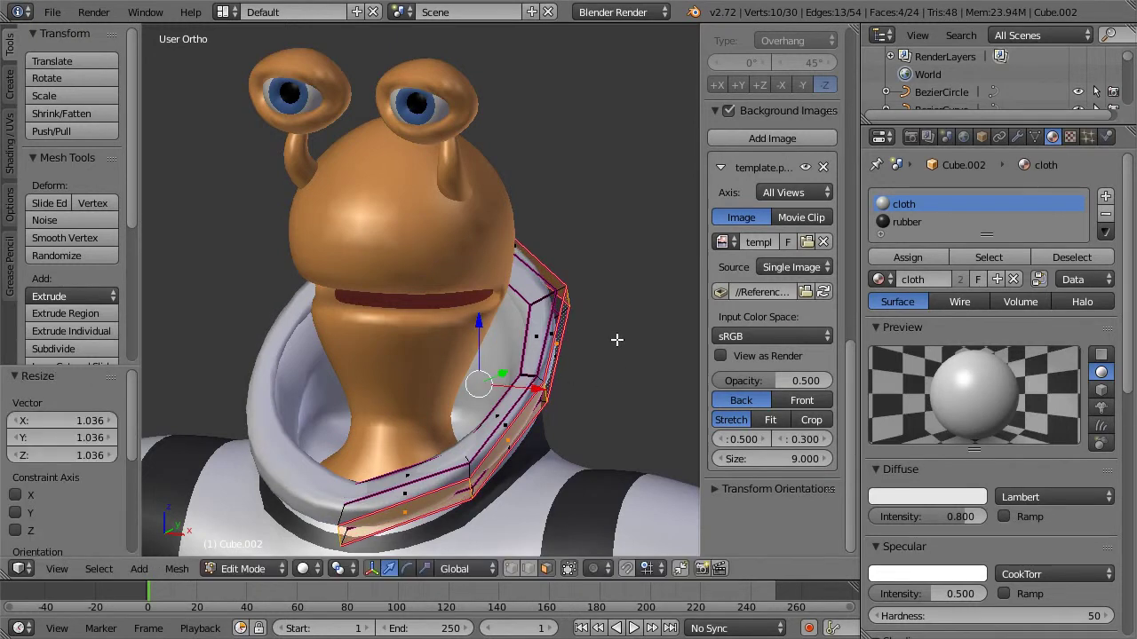
mouse_move(551, 408)
middle_mouse_down()
mouse_move(525, 411)
mouse_move(563, 436)
mouse_move(570, 402)
middle_mouse_up()
key("Tab")
scroll(572, 373, "down", 4)
middle_click_drag(574, 347, 515, 304)
scroll(480, 262, "up", 6)
key("Tab")
key("a")
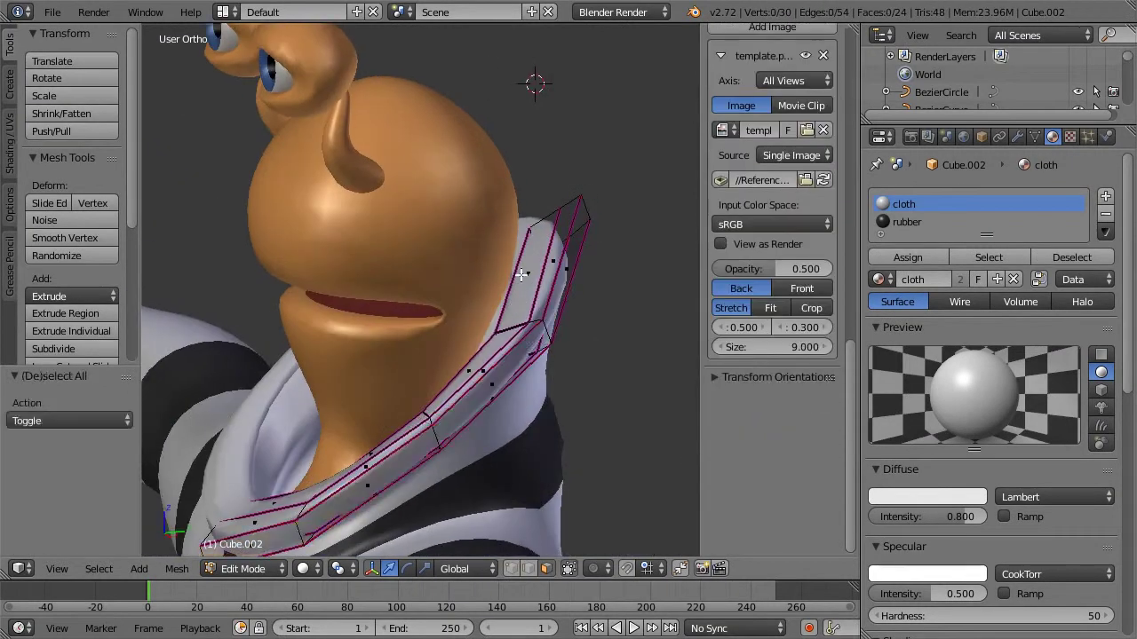
right_click(521, 275, "alt")
key("alt+a")
key("a")
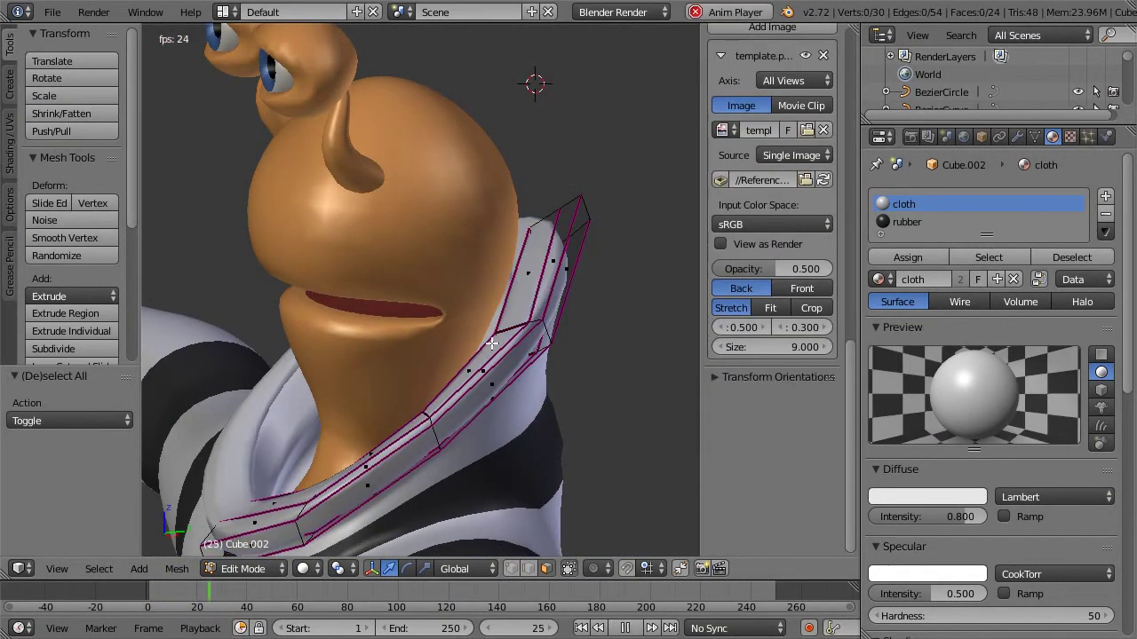
key("Escape")
key("alt+a")
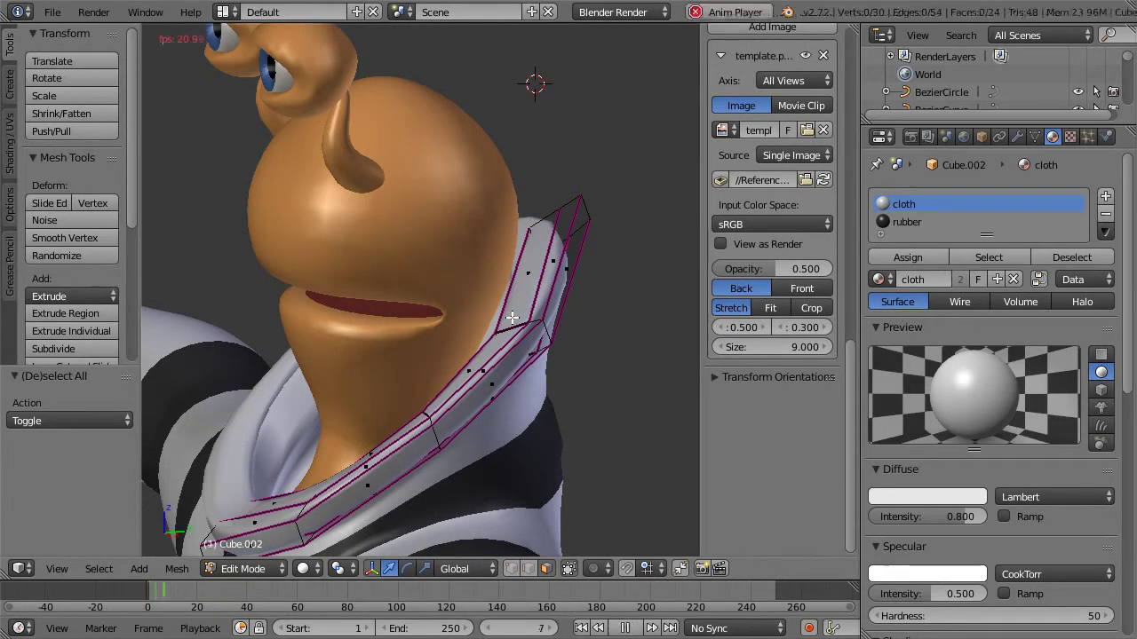
key("Escape")
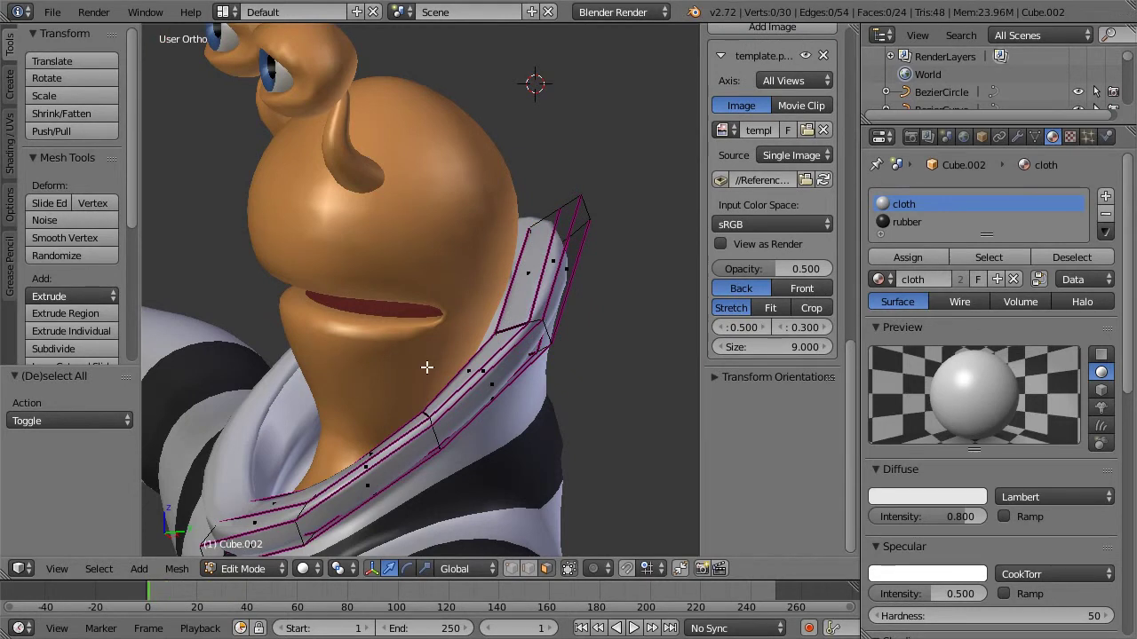
Step: Select both face loops on top of the rim ring and raise them 0.028 along Z
right_click(512, 327, "alt")
left_click_drag(408, 349, 406, 337)
key("ctrl+z")
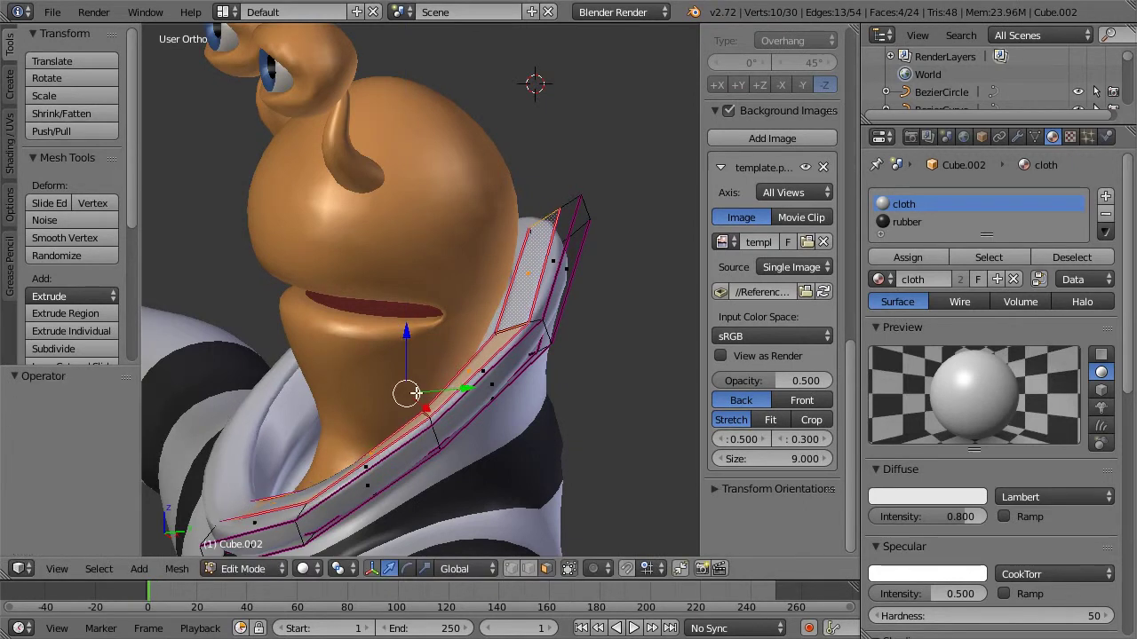
right_click(300, 511, "alt+shift")
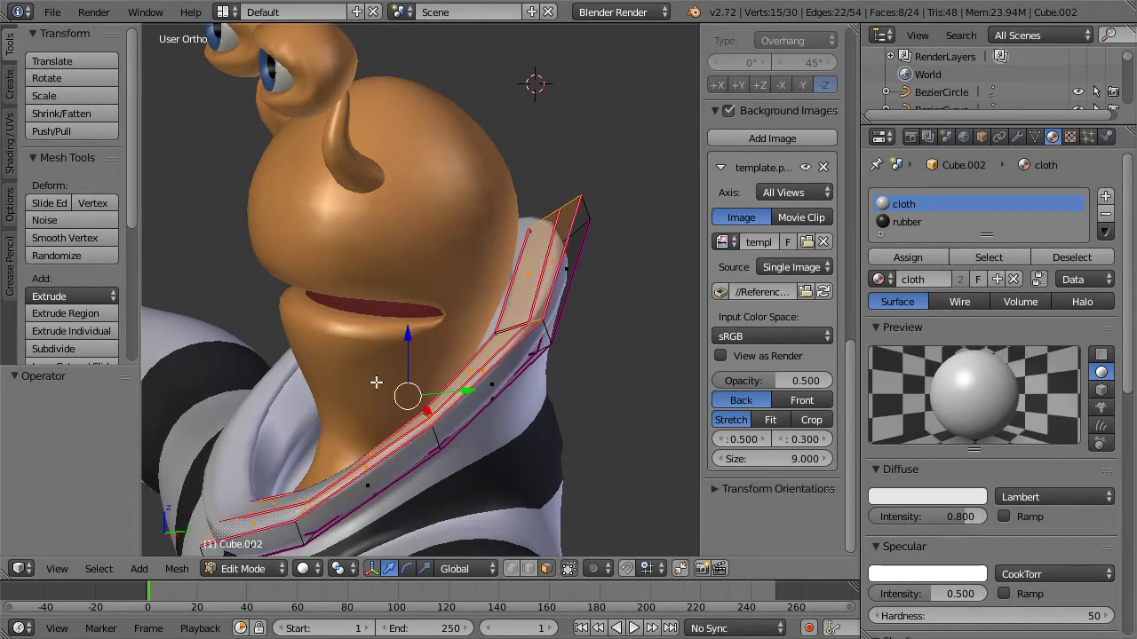
left_click_drag(405, 349, 405, 344)
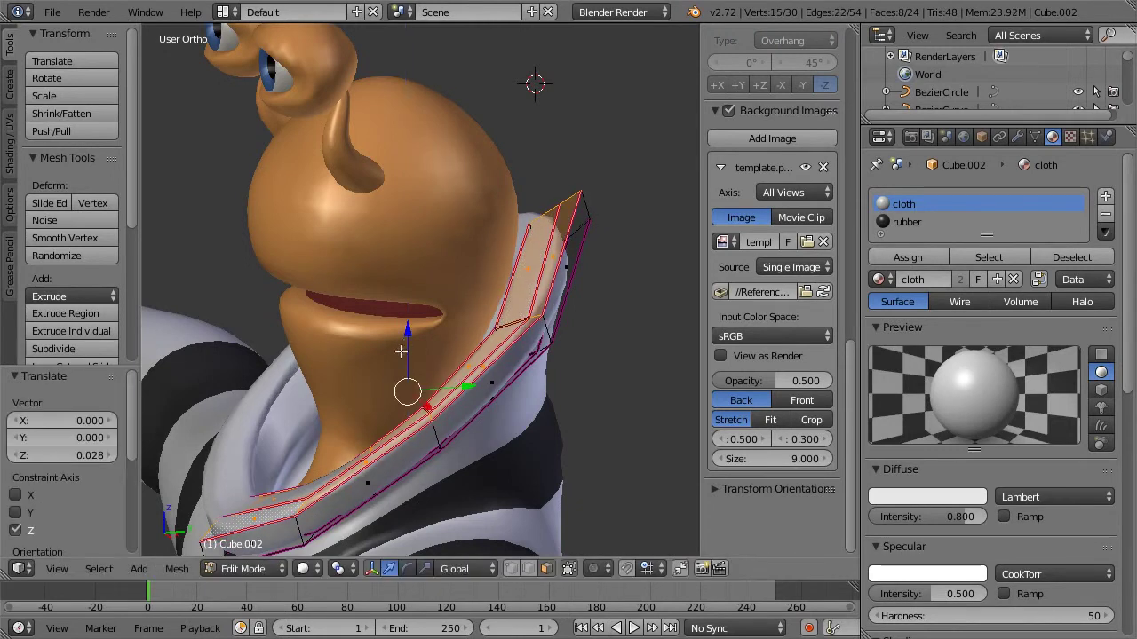
Step: Select the edge loop between the rim ring's two top face loops and remove it with the Edge Loops delete option
middle_click_drag(429, 410, 438, 410)
key("a")
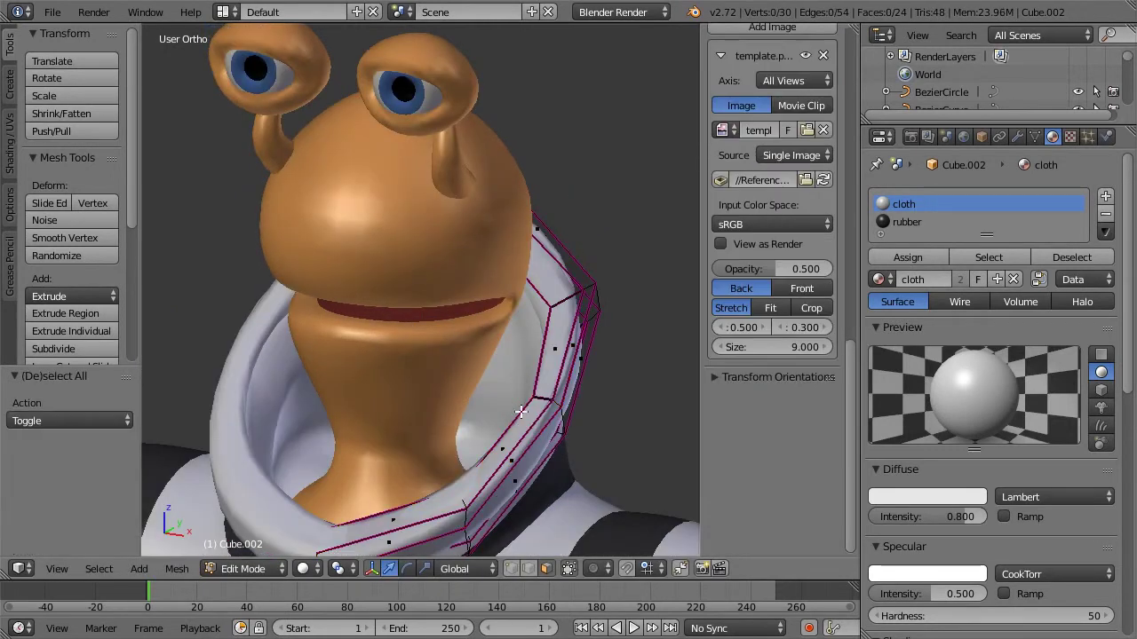
right_click(509, 458, "alt")
key("a")
right_click(555, 408, "alt")
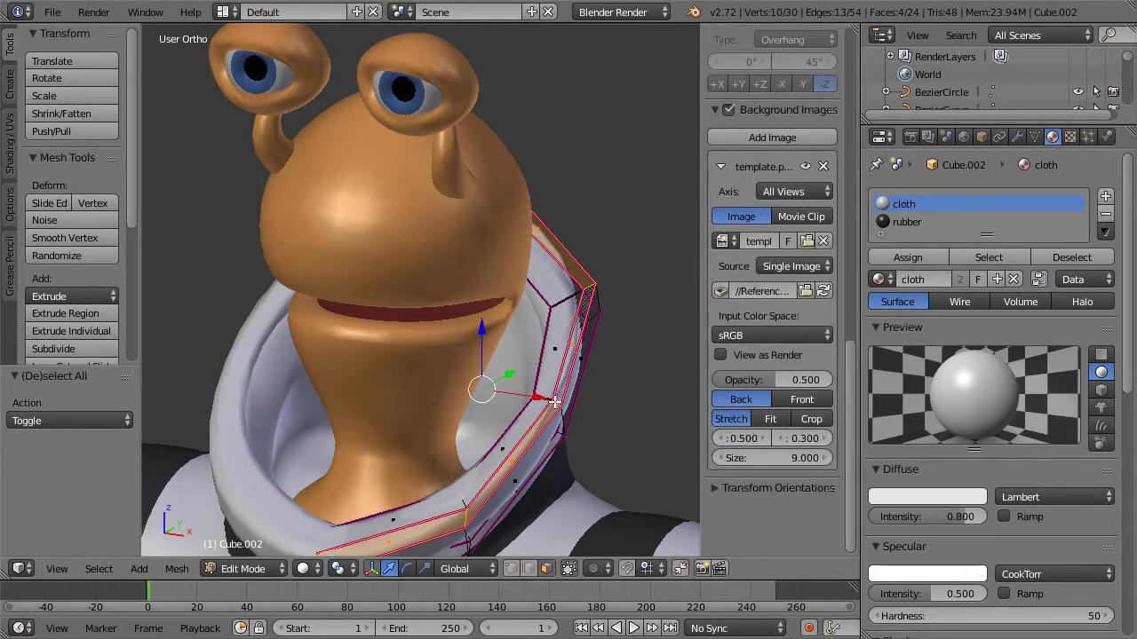
right_click(560, 405, "alt")
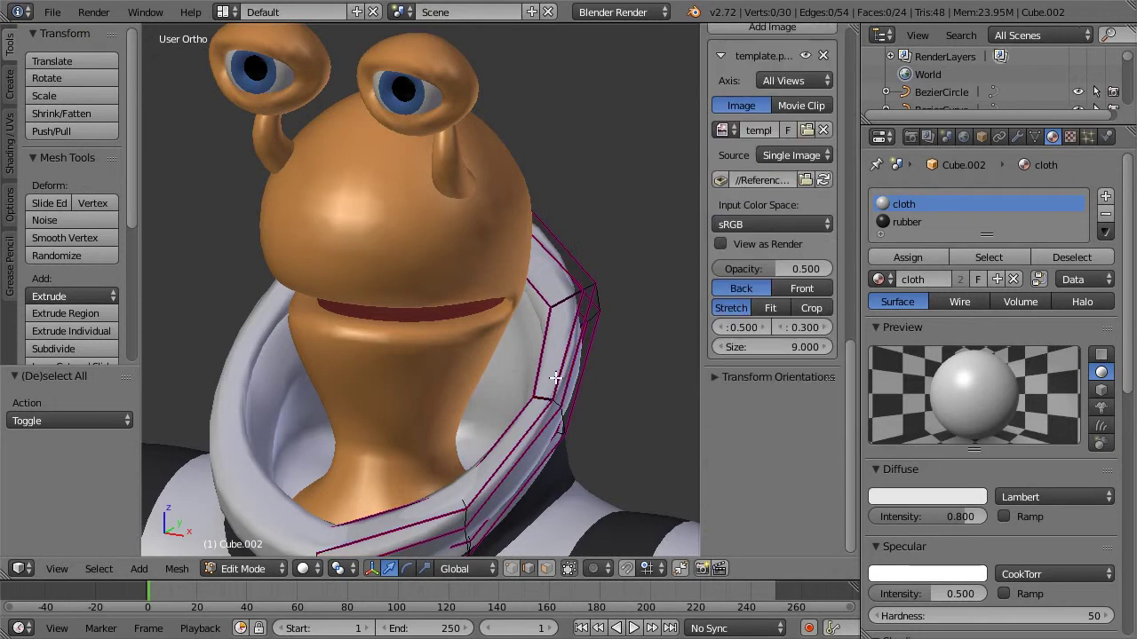
key("x")
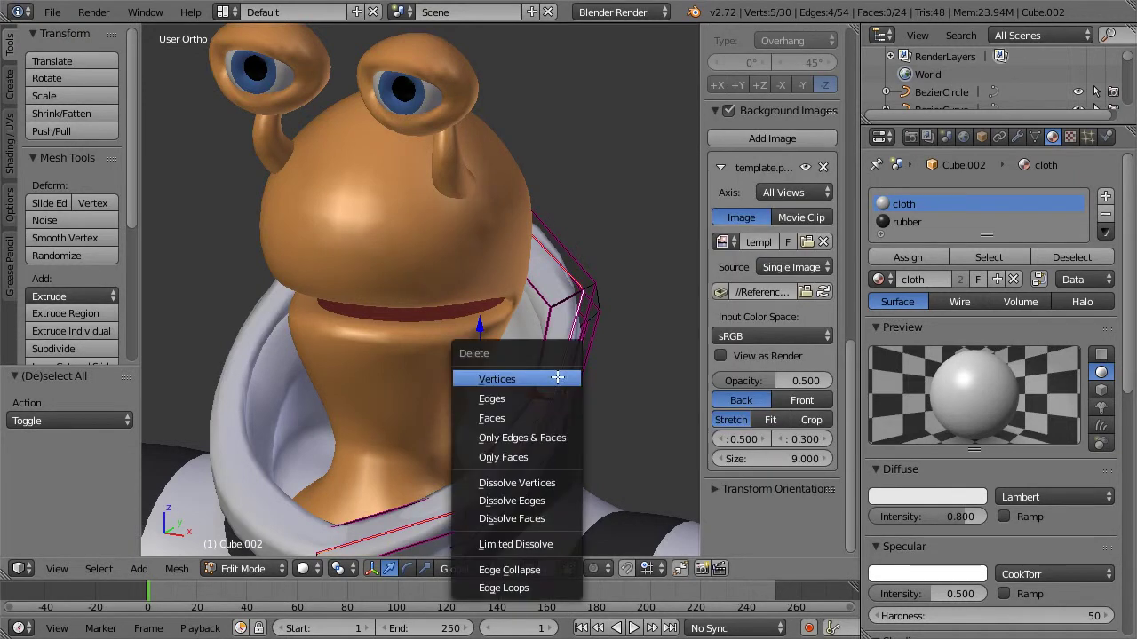
key("Escape")
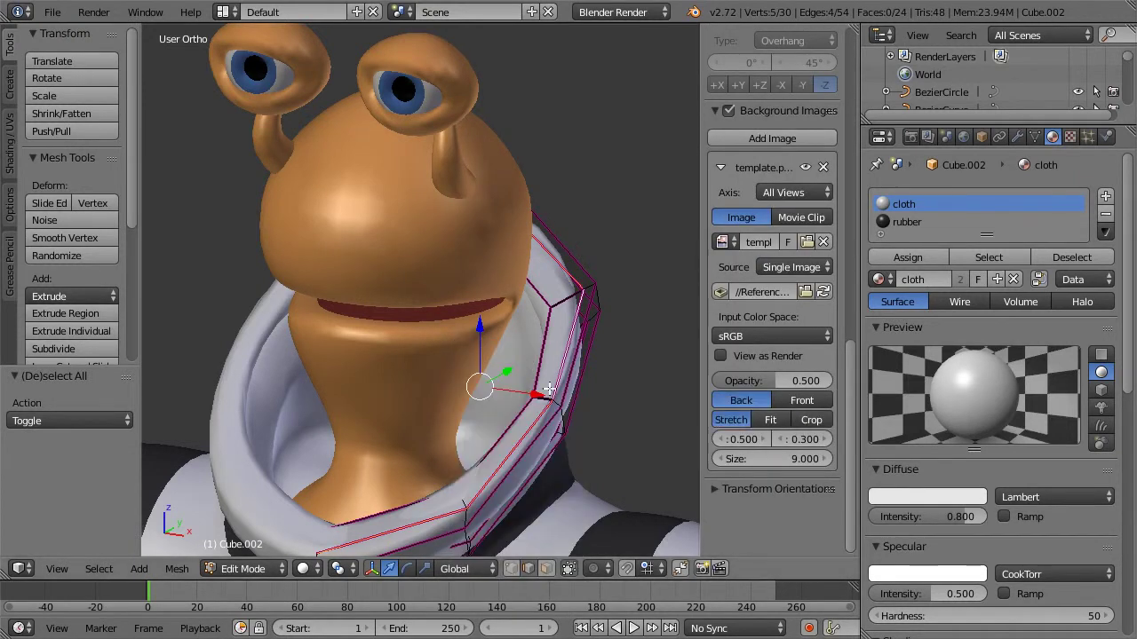
key("x")
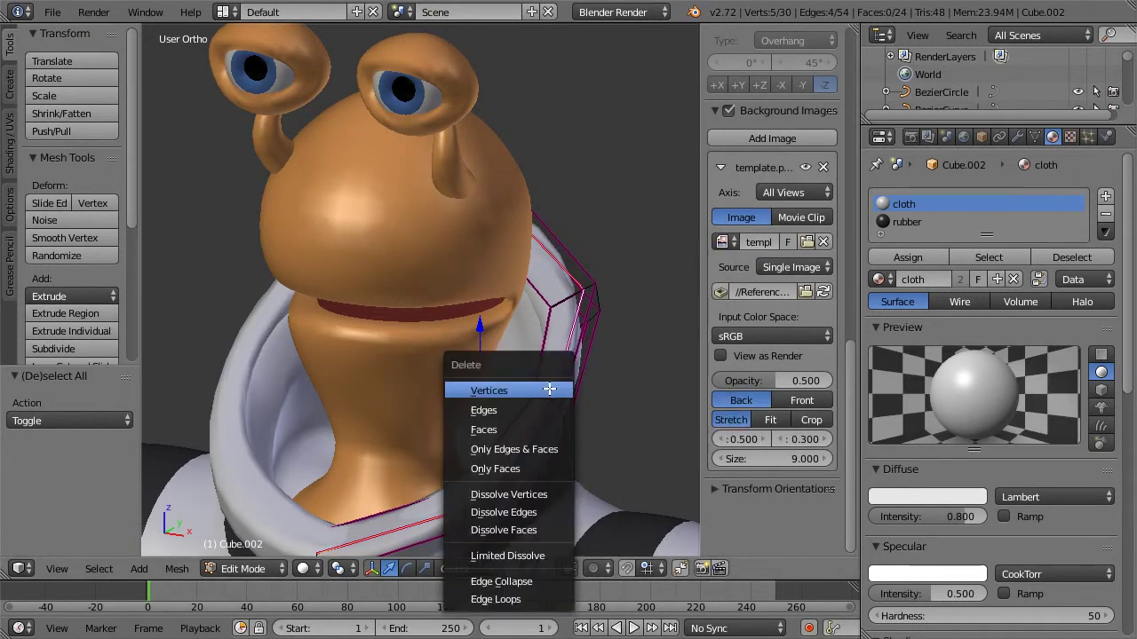
left_click(495, 599)
Step: Examine the simplified rim ring in Object Mode from the side, back and front
key("Tab")
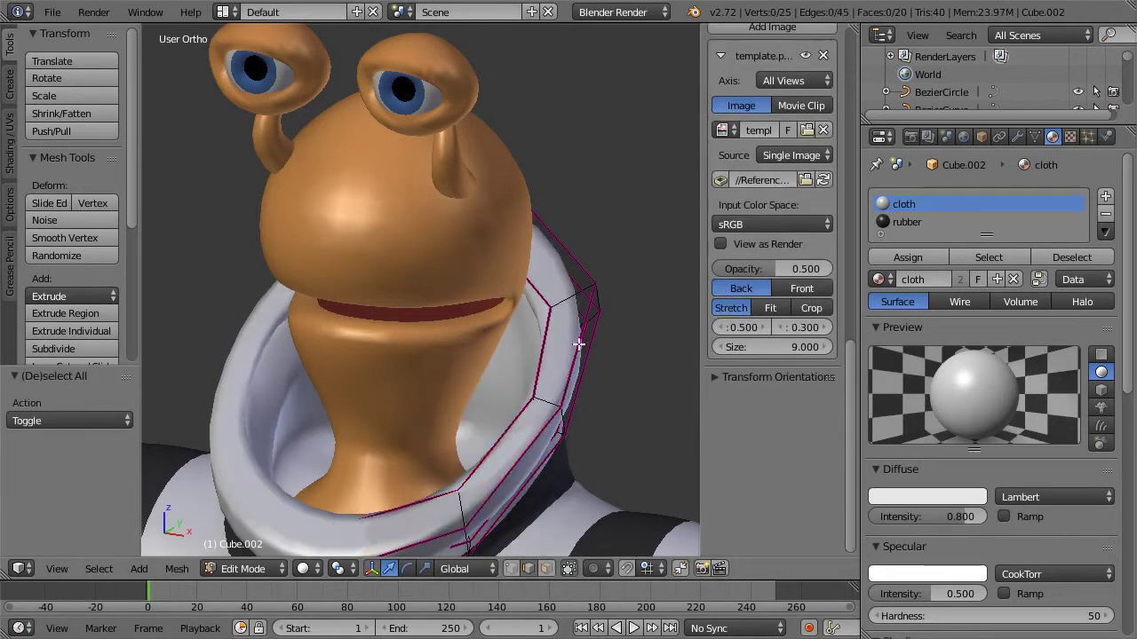
middle_click_drag(484, 286, 457, 276)
scroll(457, 276, "down", 3)
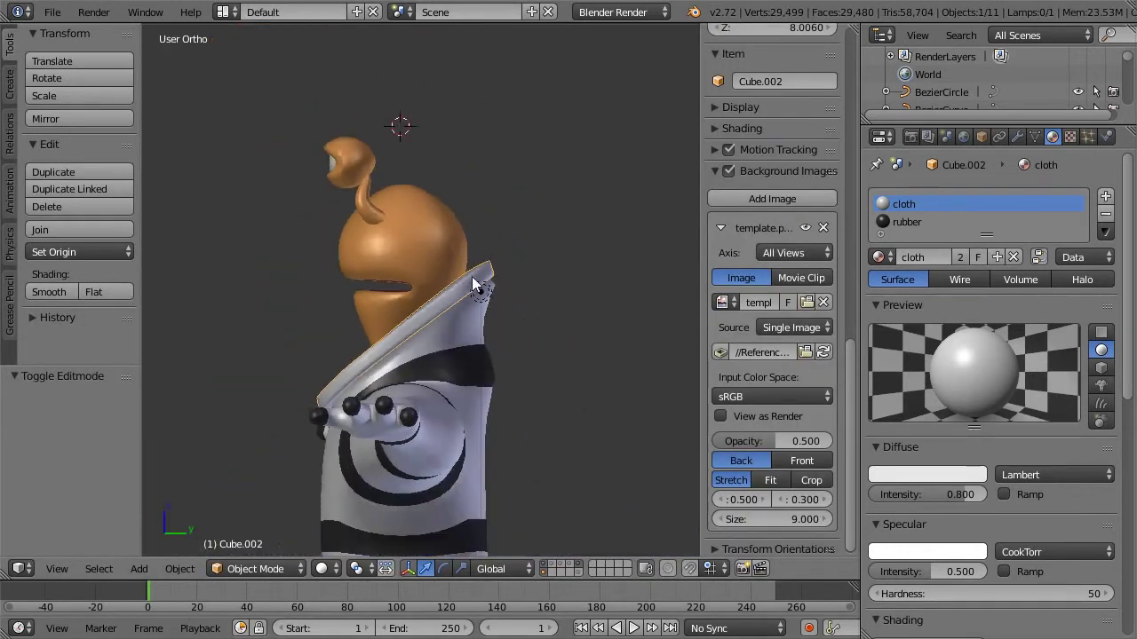
mouse_move(387, 276)
middle_mouse_down()
mouse_move(284, 299)
mouse_move(394, 293)
middle_mouse_up()
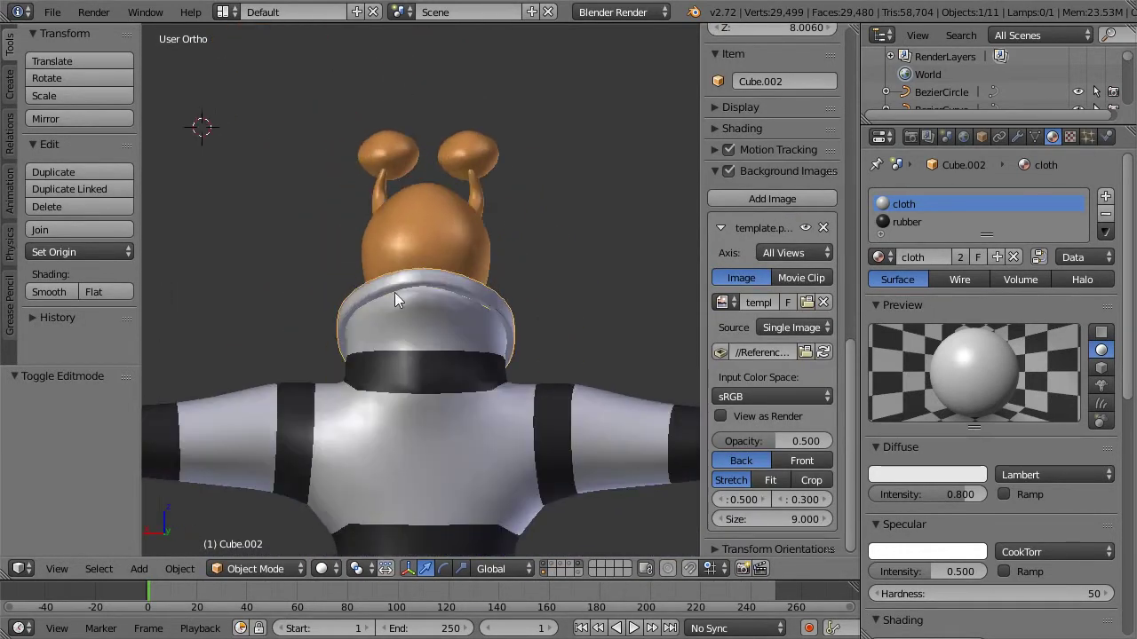
middle_click_drag(549, 278, 513, 349)
key("Tab")
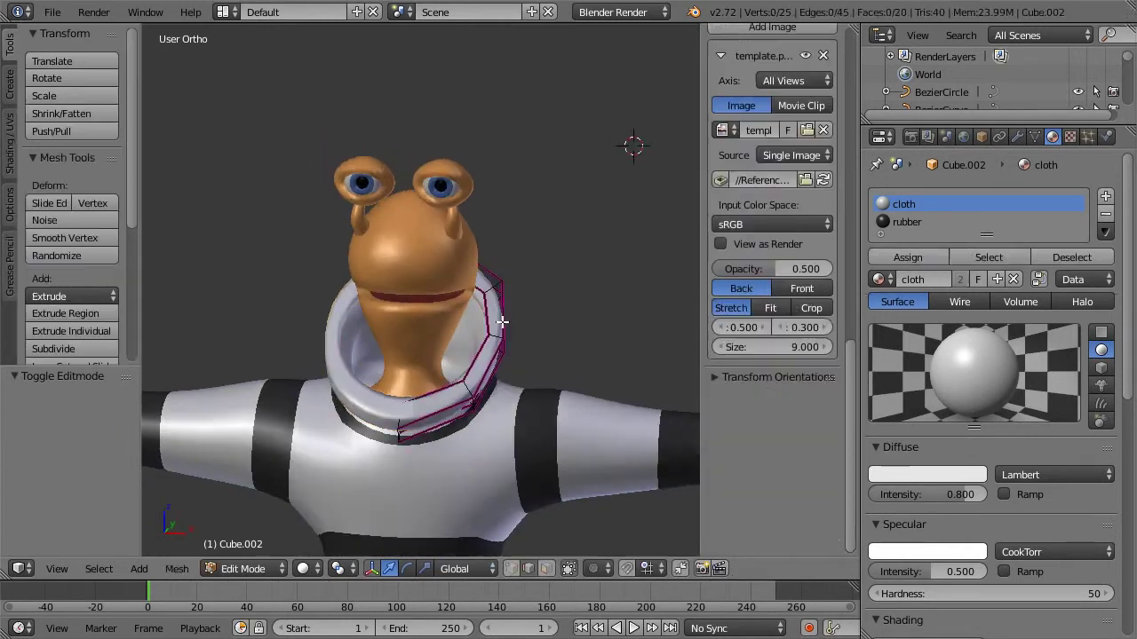
scroll(514, 349, "up", 2)
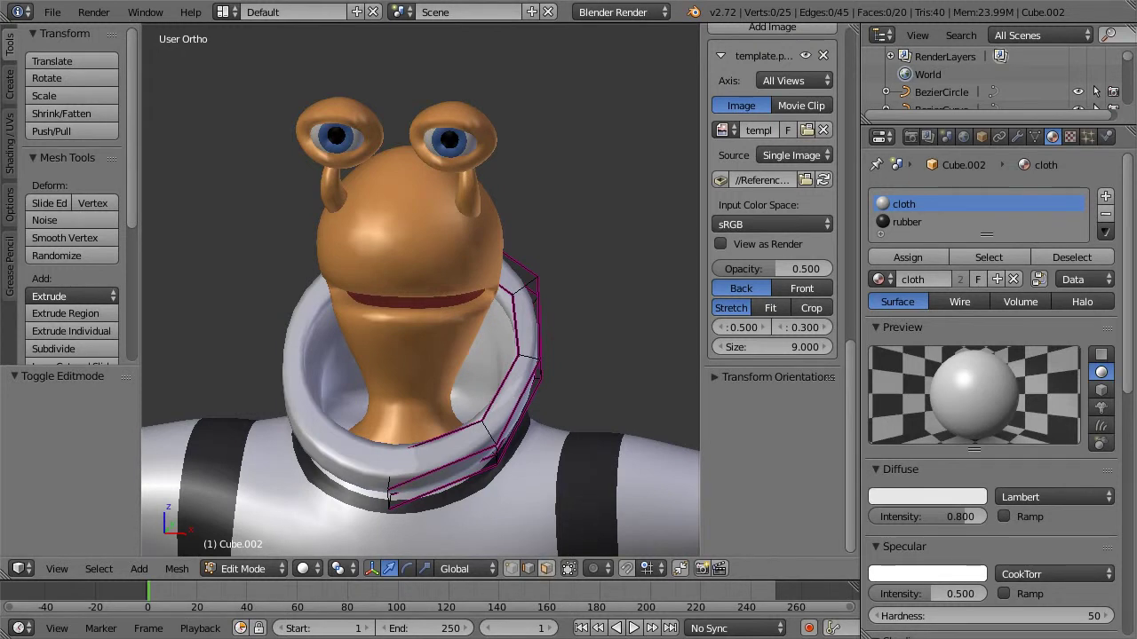
Step: Duplicate the rim ring's top face loop in place and separate the copy into its own object
left_click(545, 568)
right_click(507, 394)
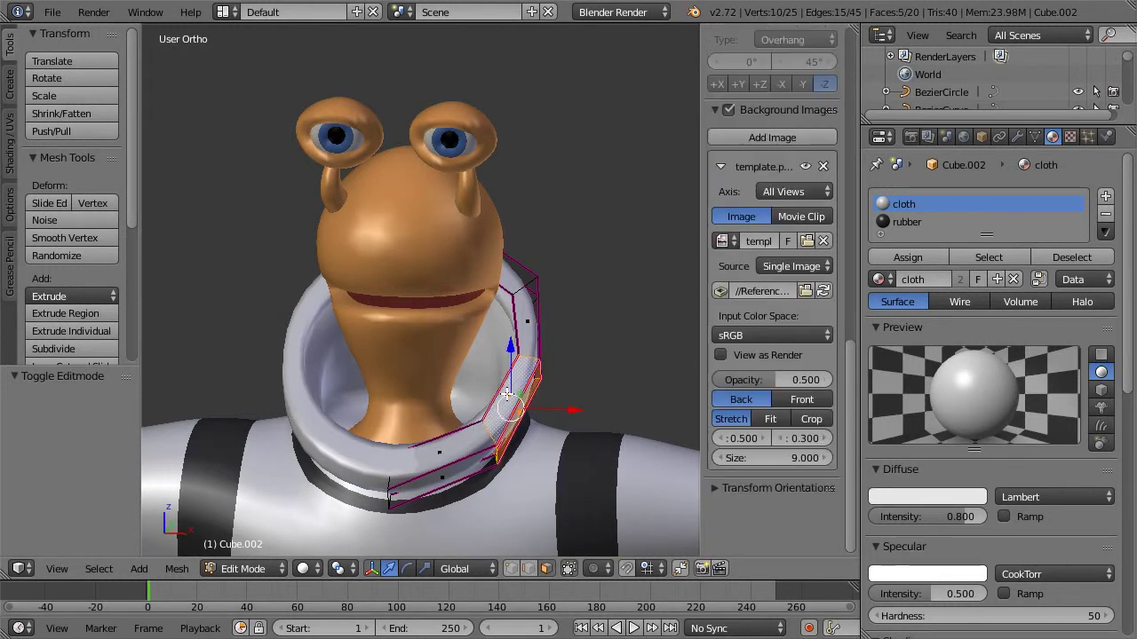
right_click(529, 358, "alt")
middle_click_drag(620, 320, 566, 310)
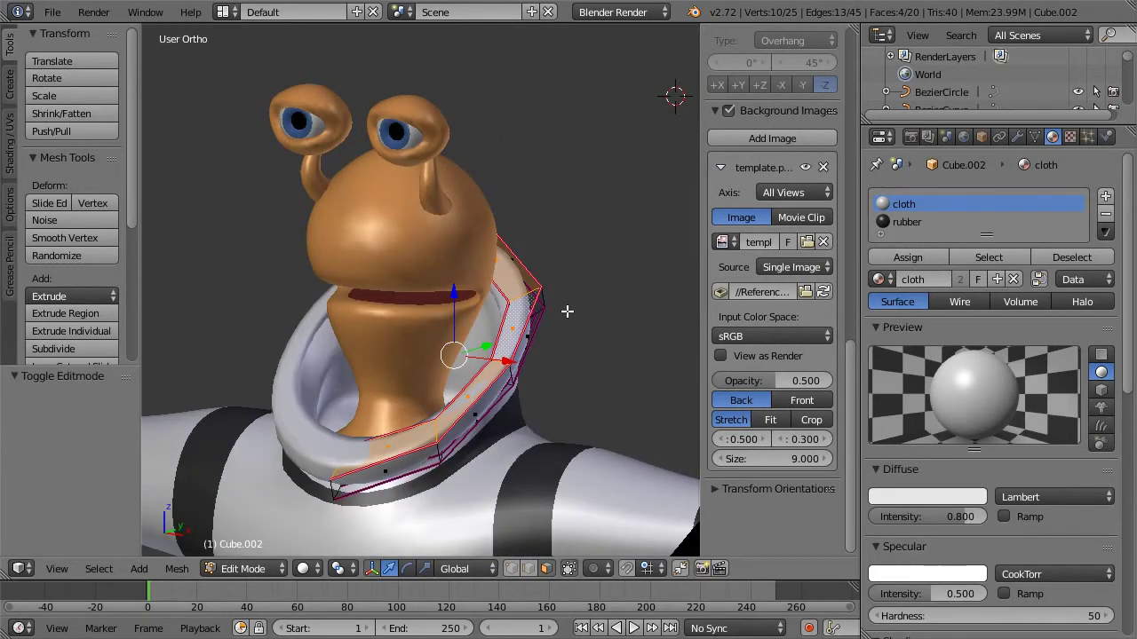
key("shift+d")
key("Escape")
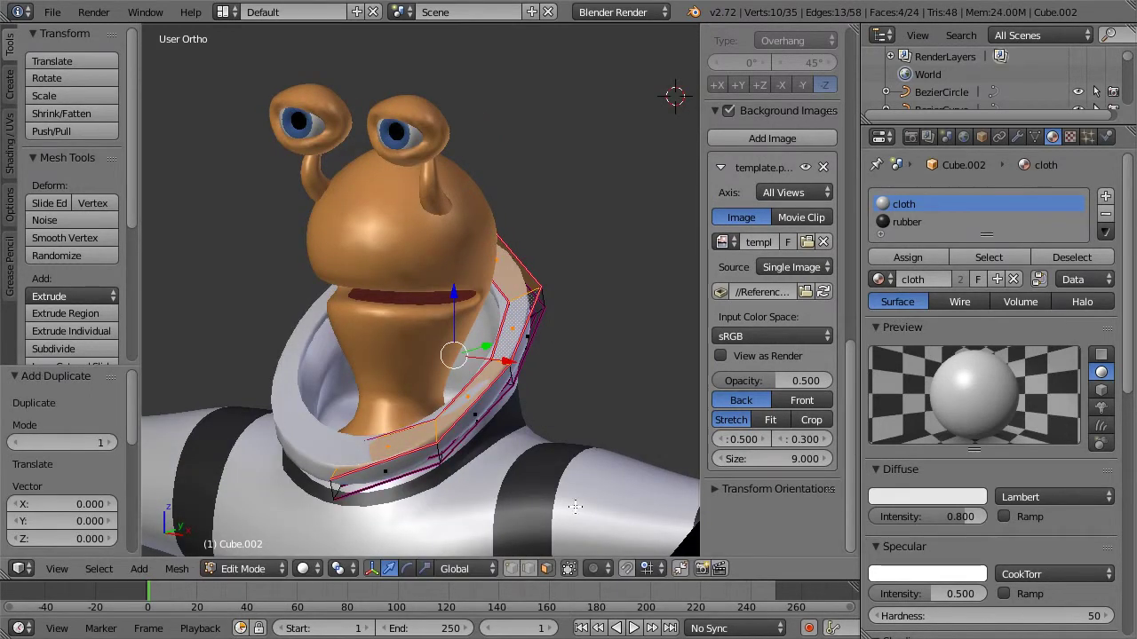
key("p")
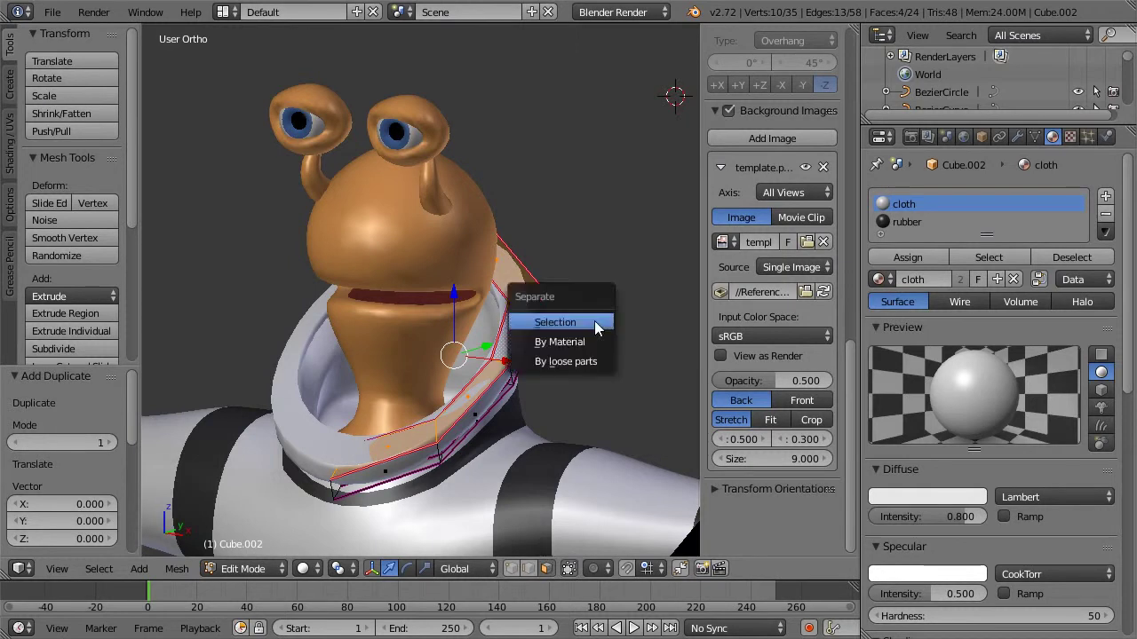
left_click(594, 320)
key("Tab")
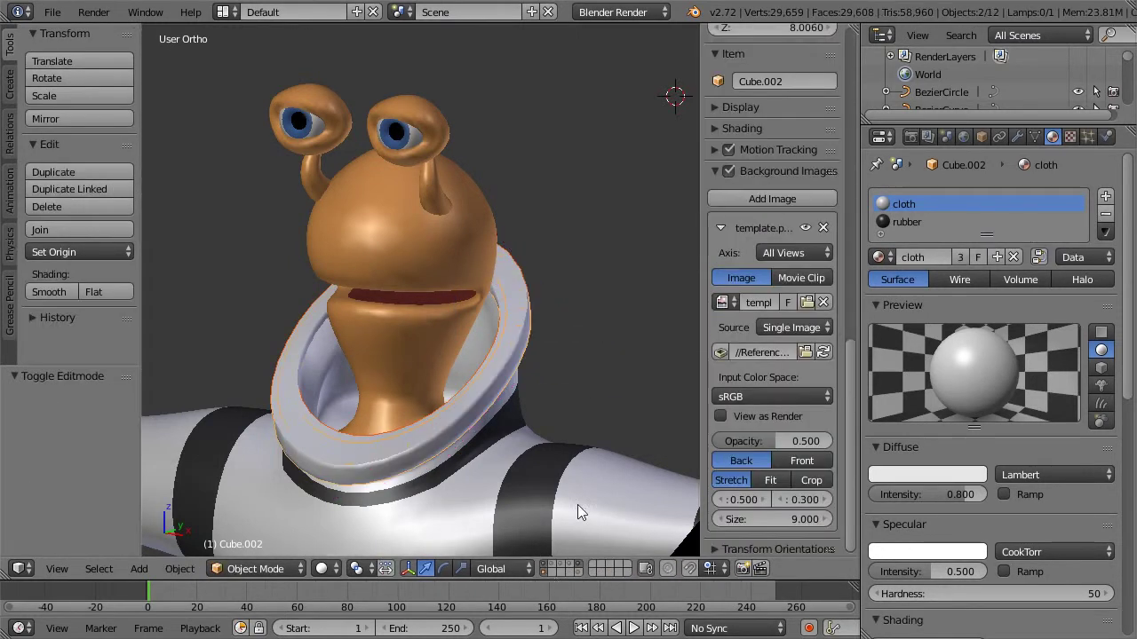
Step: Move the separated ring object to layer 12 and display only that layer
right_click(508, 339)
key("m")
left_click(665, 386)
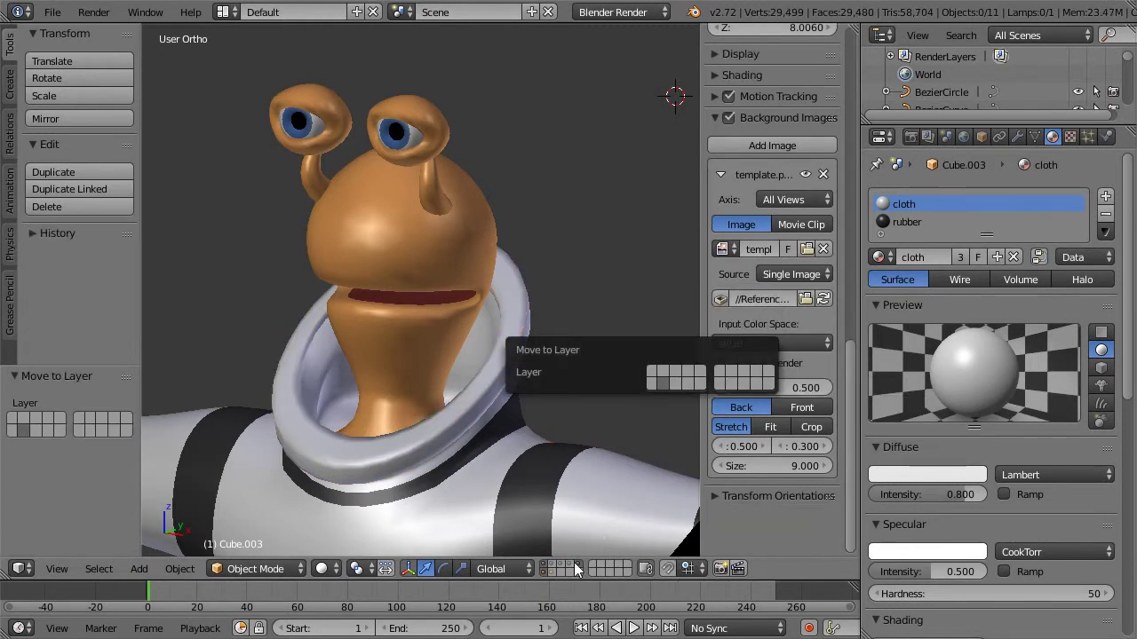
left_click(550, 573)
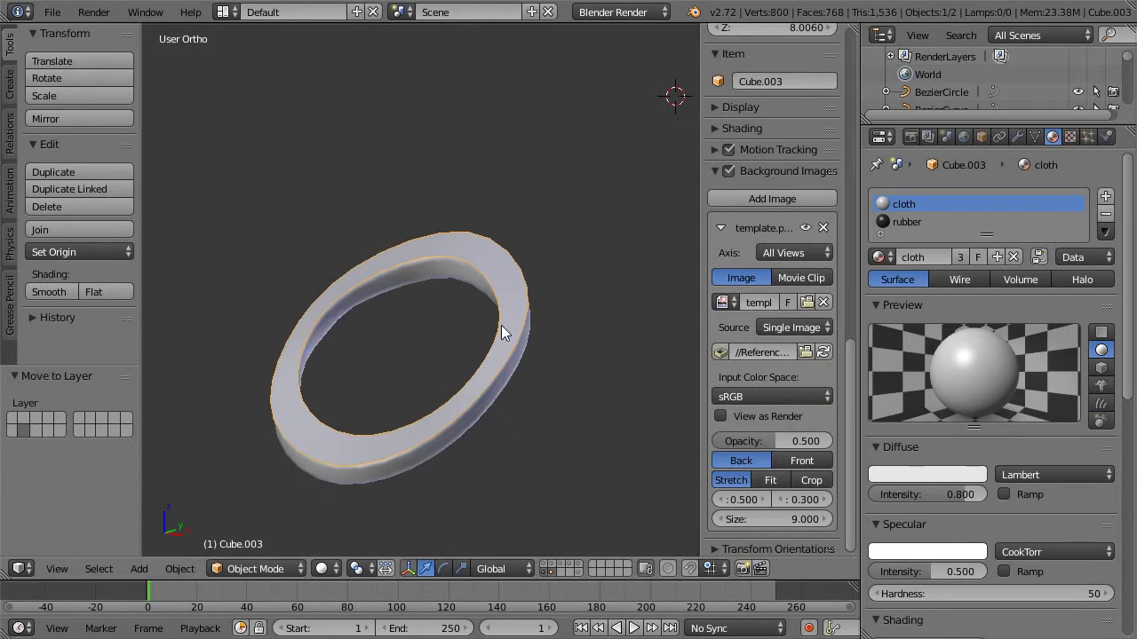
Step: Select the separated ring's inner edge loop in edge mode and delete its vertices
key("Tab")
key("a")
middle_click_drag(595, 309, 579, 267)
middle_click_drag(620, 321, 631, 344)
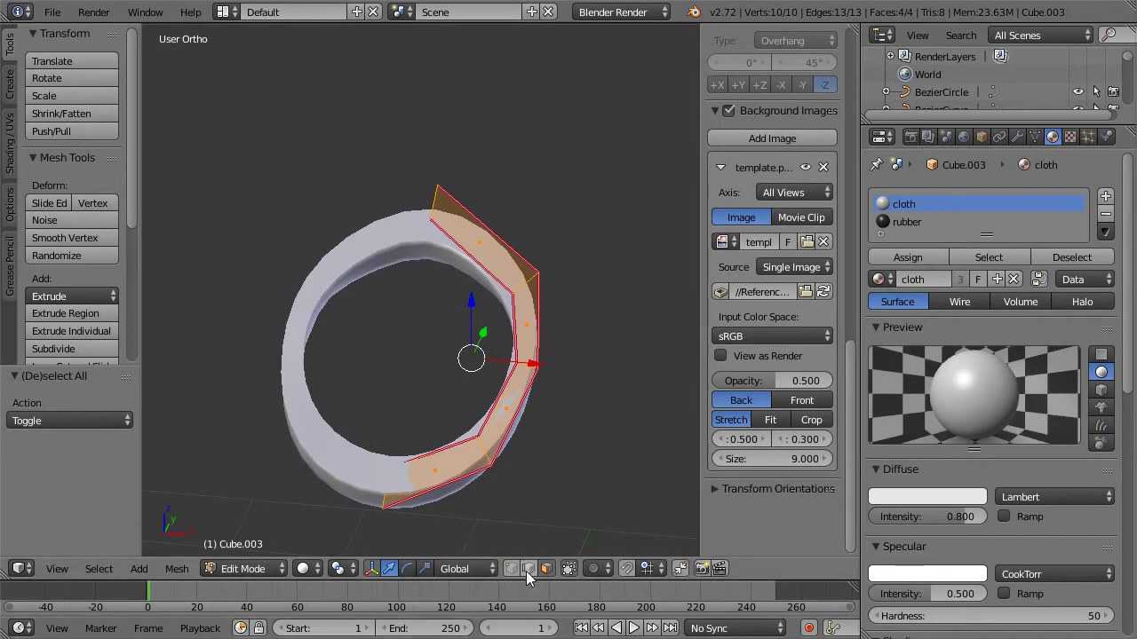
right_click(492, 279, "alt")
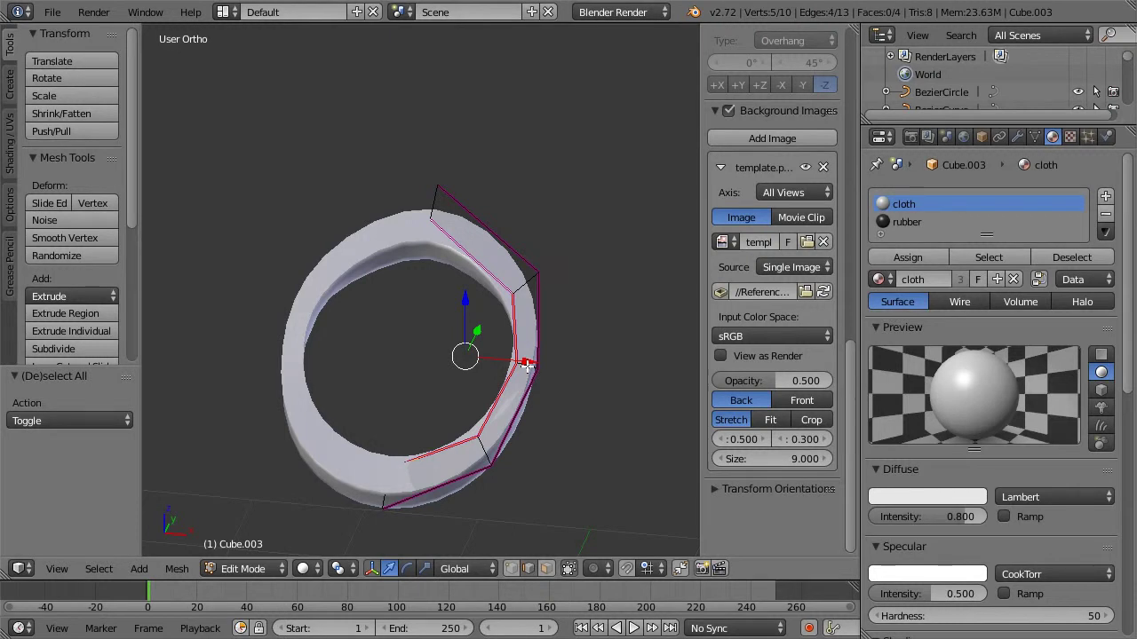
key("s")
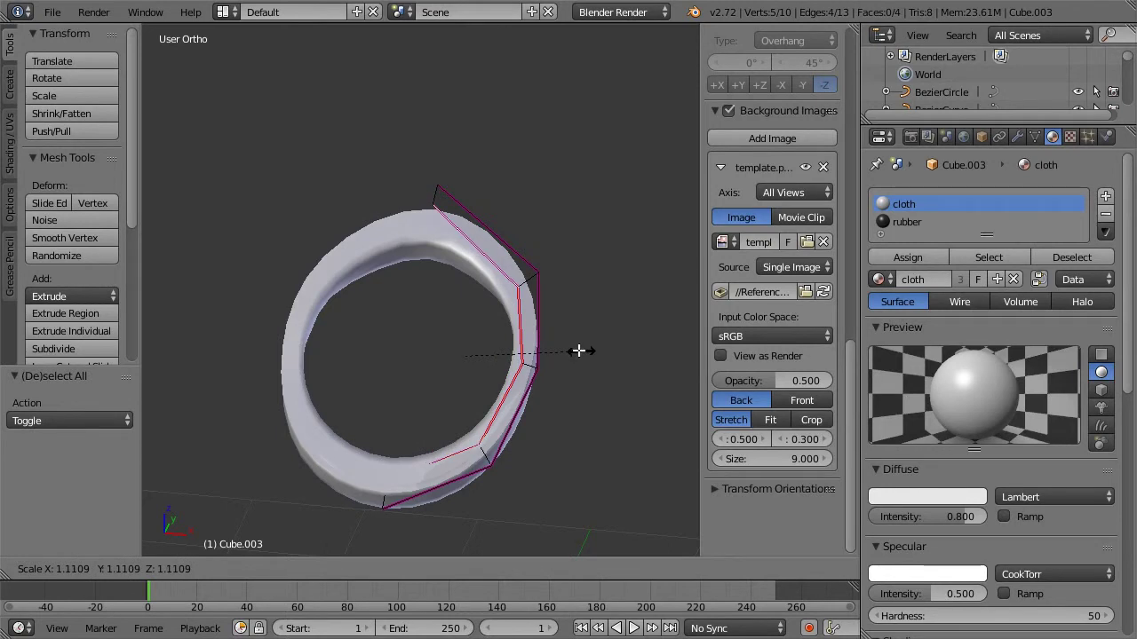
left_click(558, 351)
key("x")
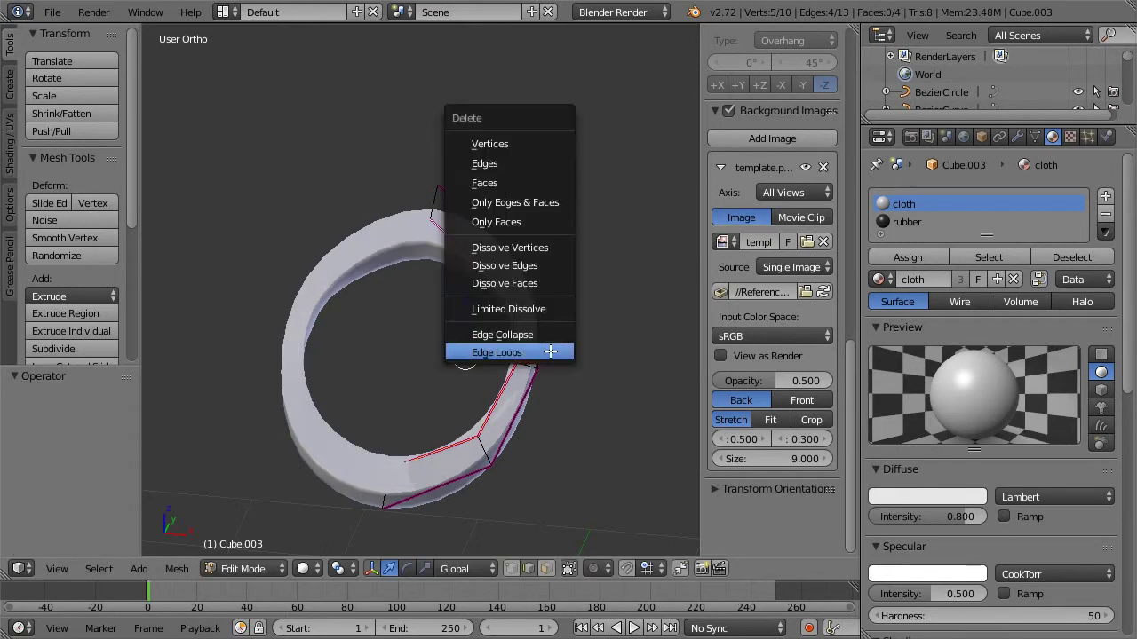
left_click(492, 145)
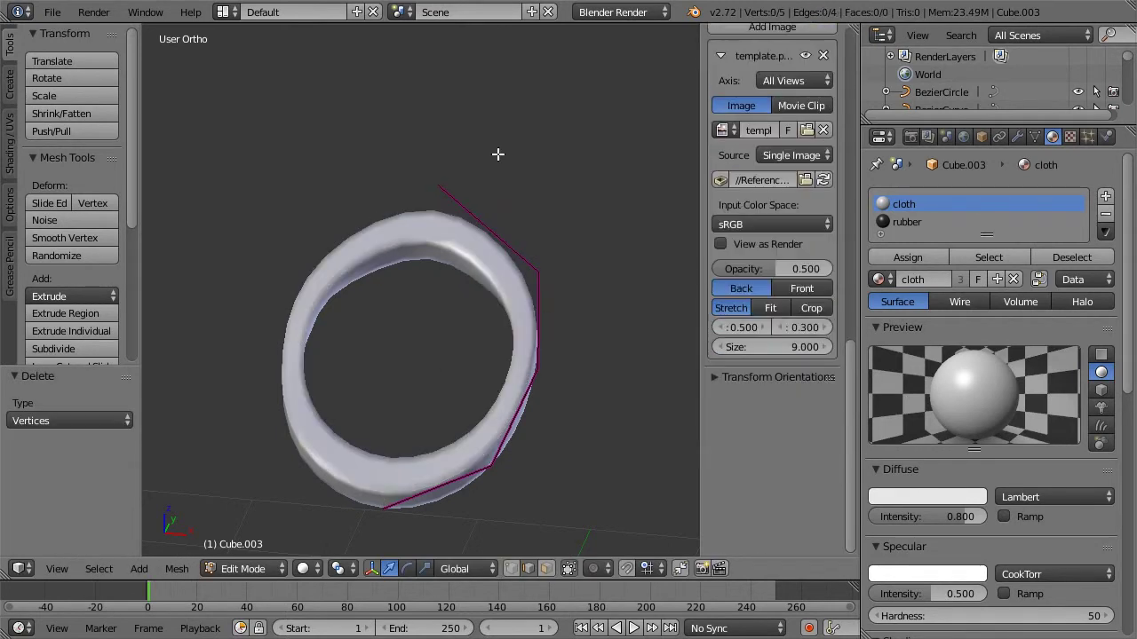
Step: Extrude the ring's remaining edge loop in place, shift the copy about -0.07 along X and scale it to about 0.95
left_click(510, 573)
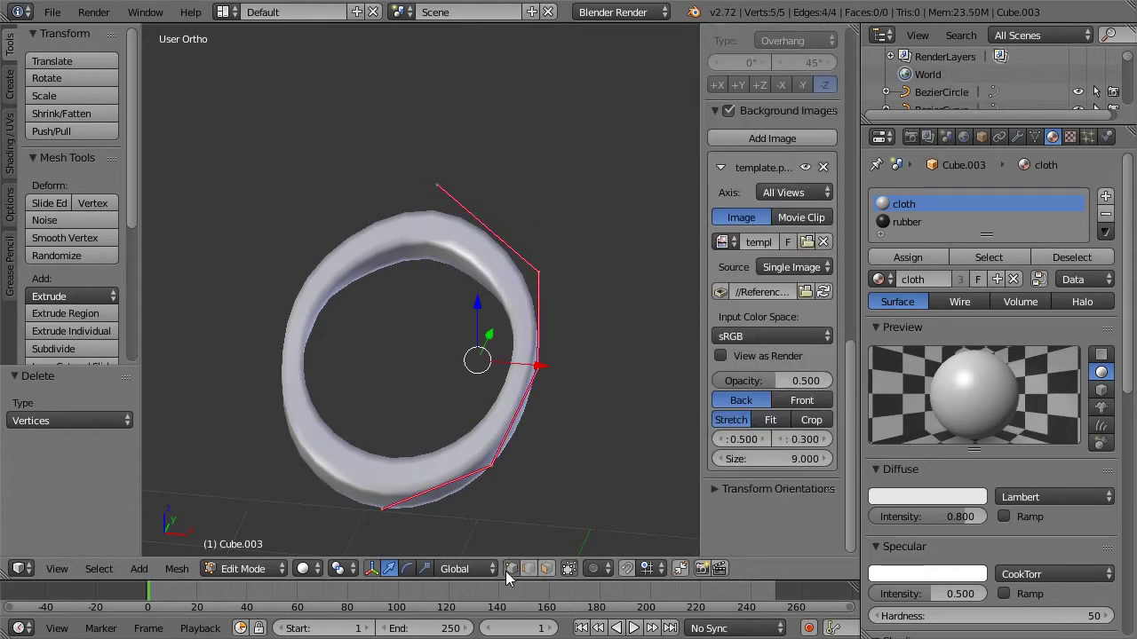
middle_click_drag(504, 315, 469, 284)
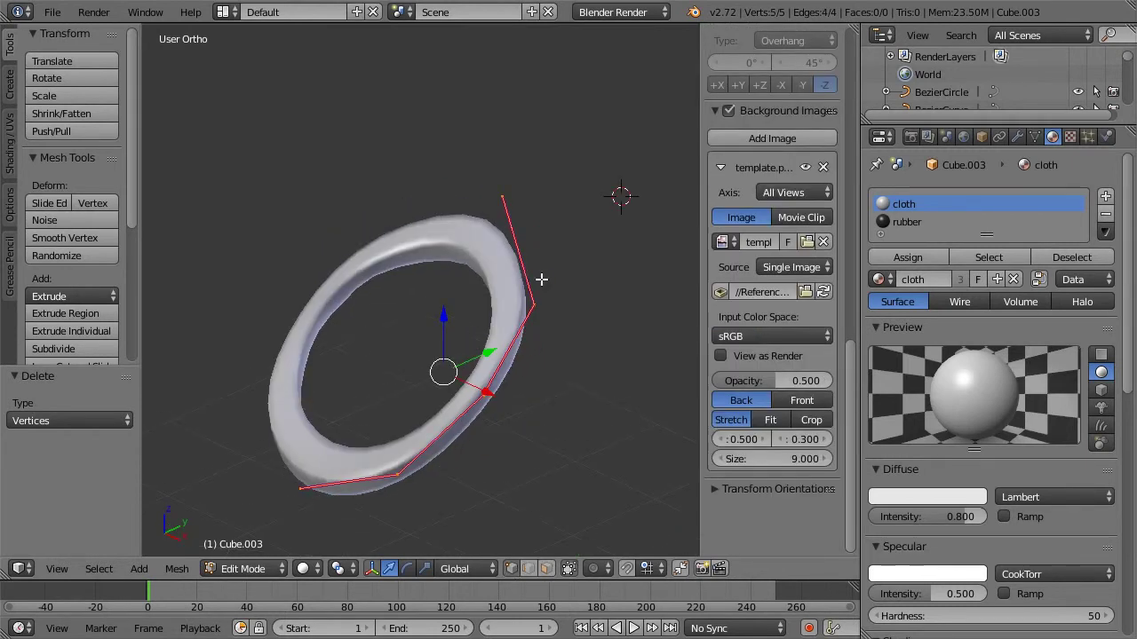
middle_click_drag(541, 279, 551, 282)
key("e")
right_click(568, 308)
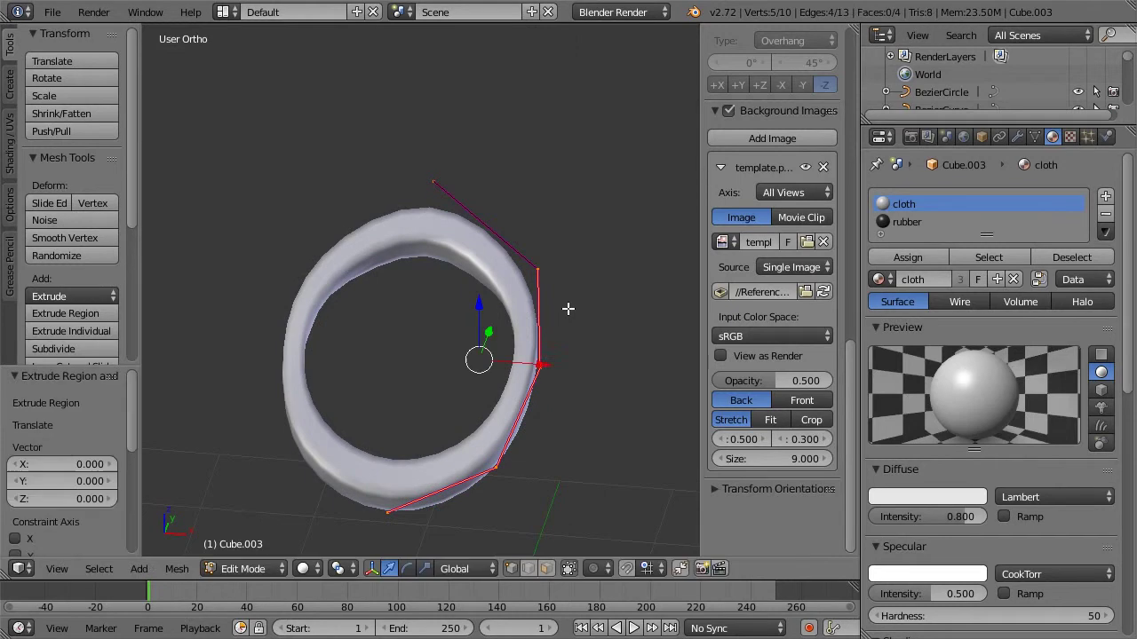
key("g")
key("x")
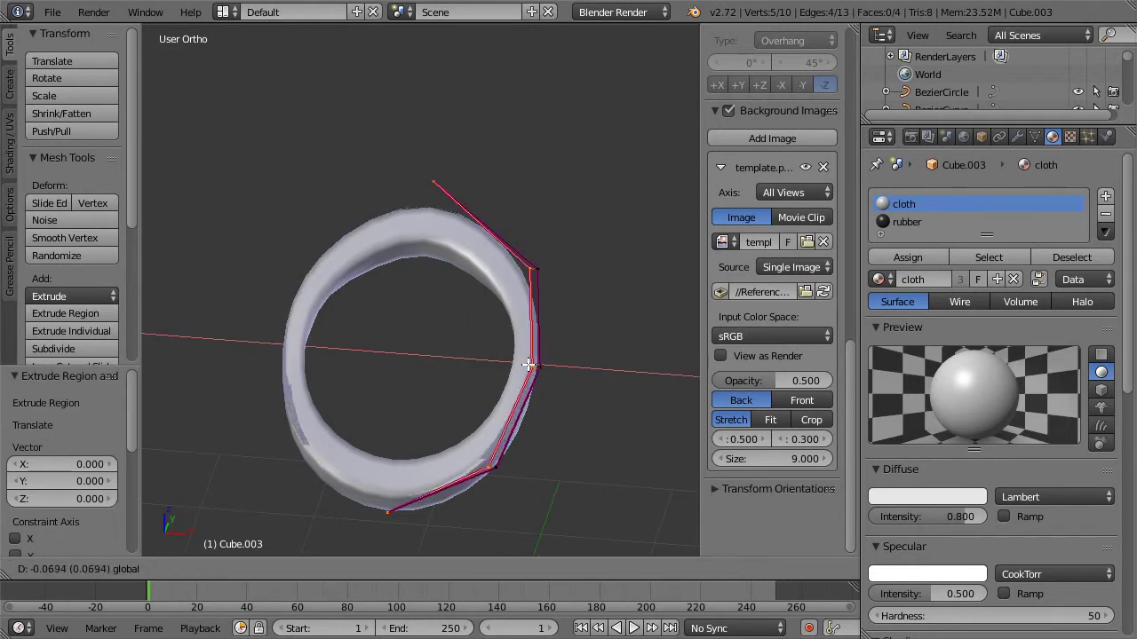
key("Return")
key("s")
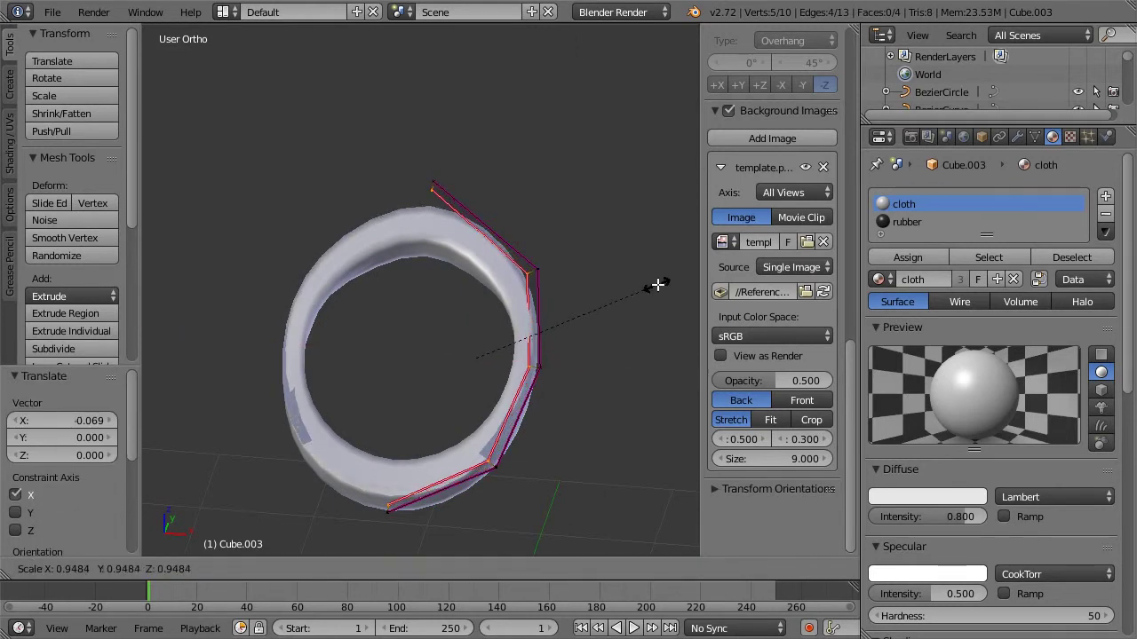
key("Return")
key("a")
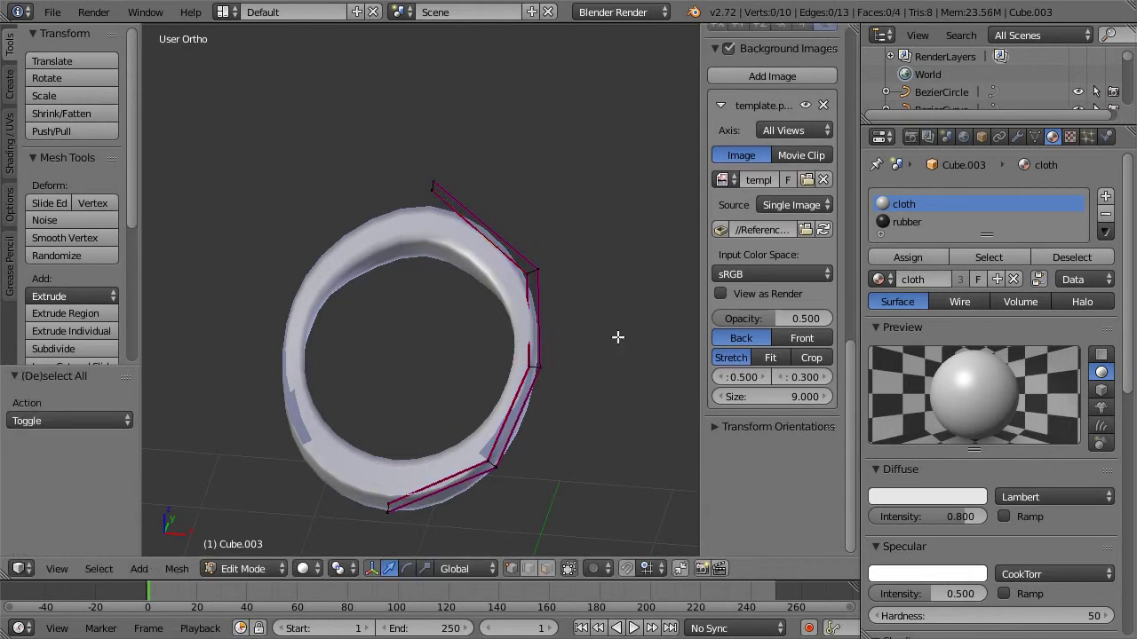
Step: In side view, extrude the whole ring strip about 0.8 upward, tilt its upper end toward horizontal and reposition it along the helmet sketch
middle_click_drag(570, 283, 562, 275)
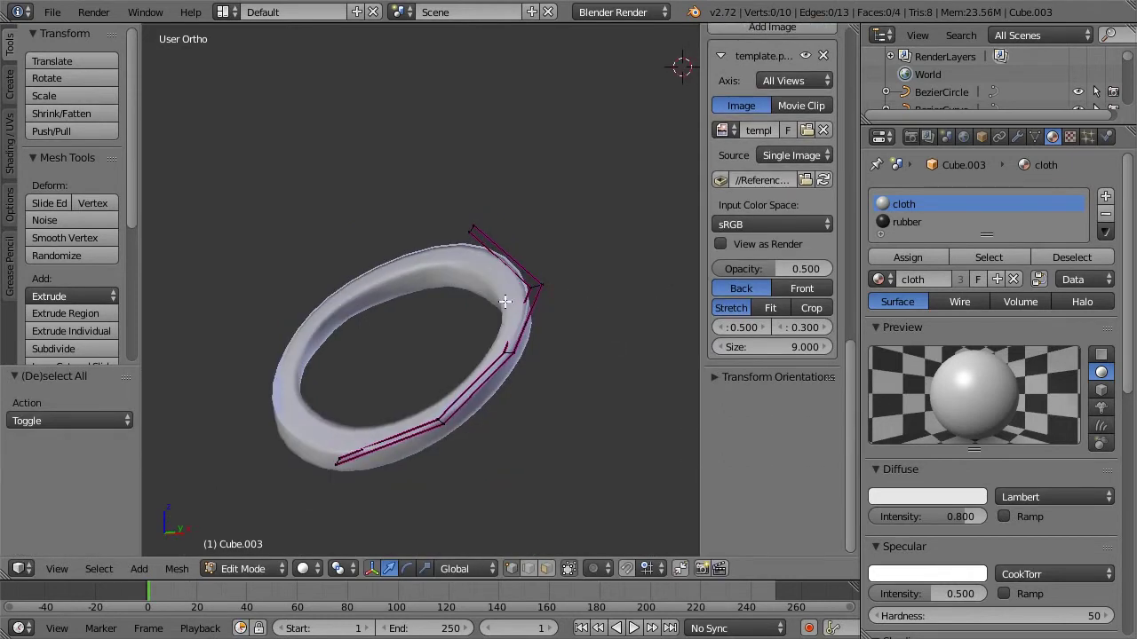
key("KP_3")
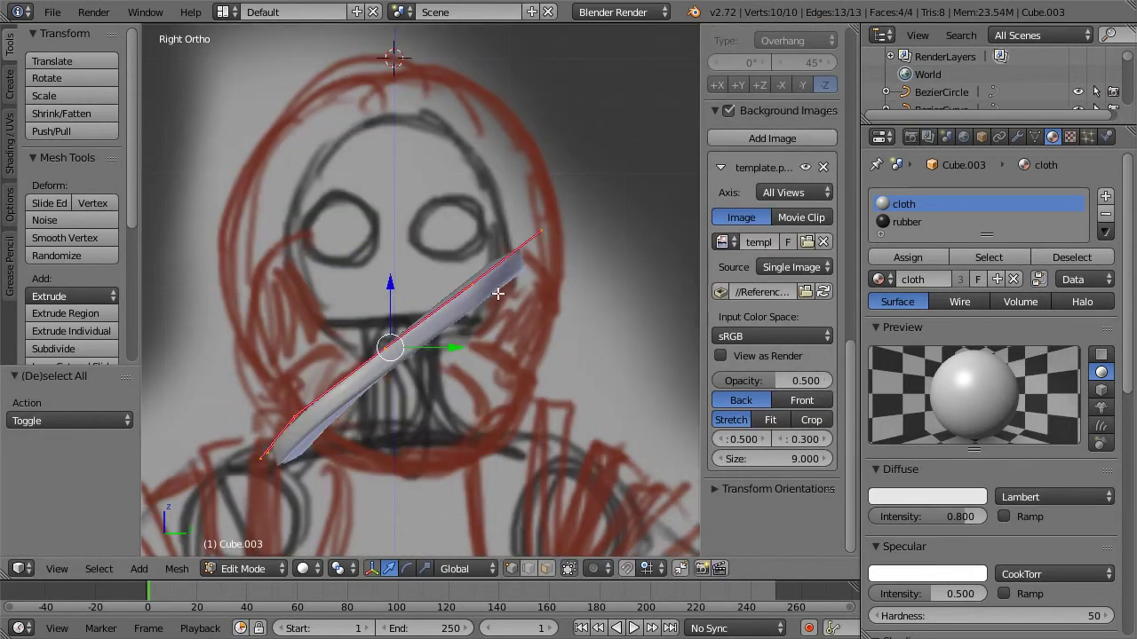
key("e")
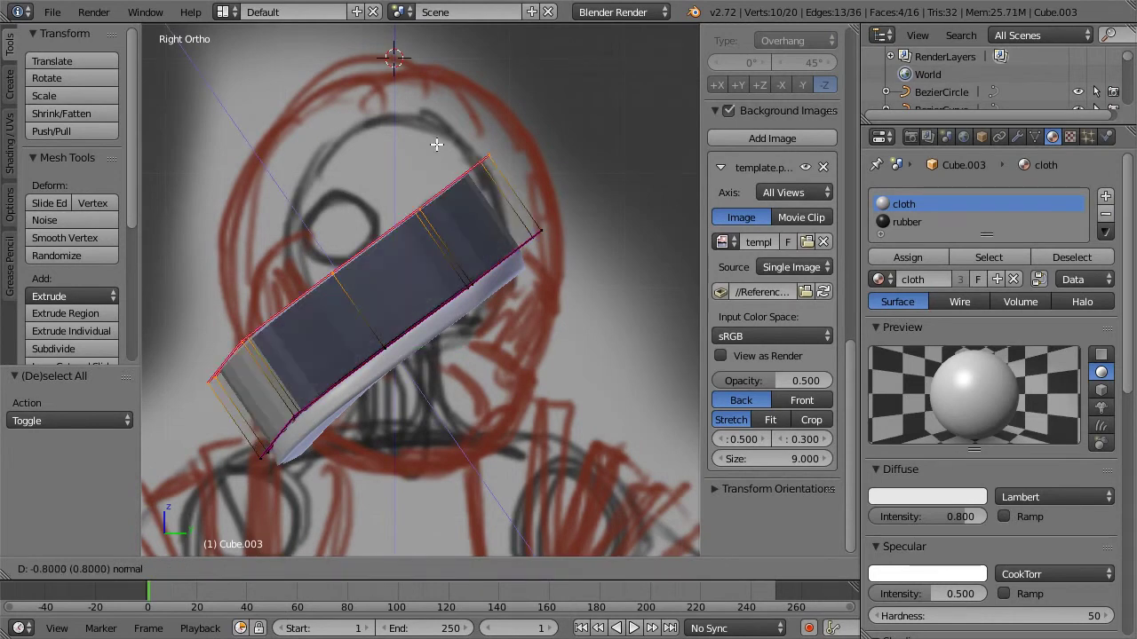
left_click(437, 144)
key("g")
left_click(424, 157)
key("r")
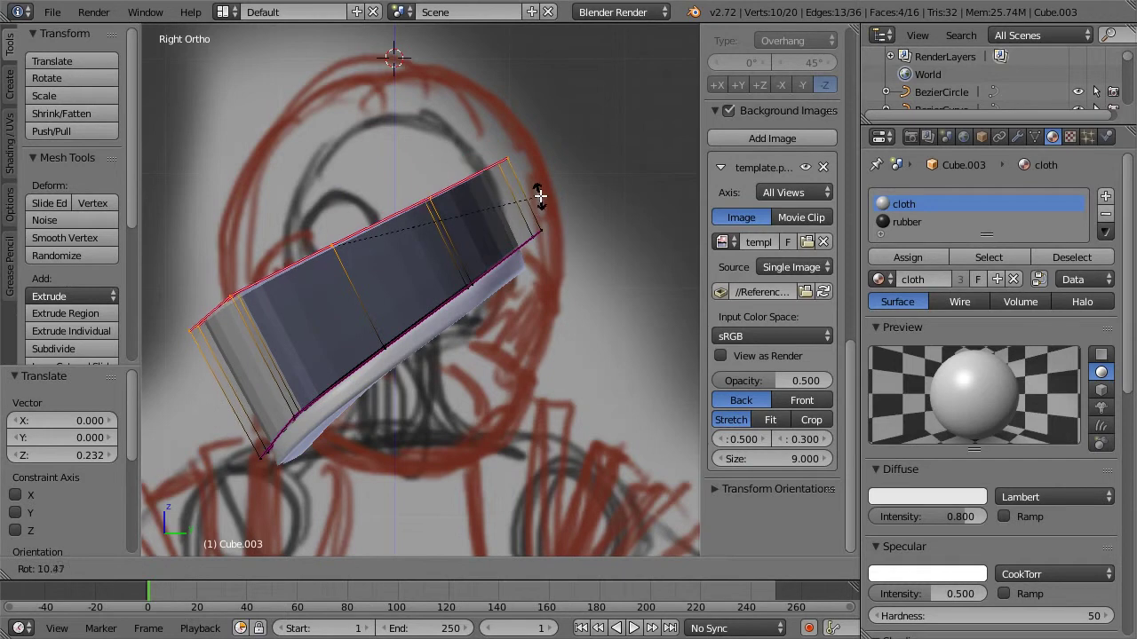
left_click(544, 233)
key("g")
left_click(553, 236)
Step: Extrude a second section from the upper end and rotate its edge about 14°
key("e")
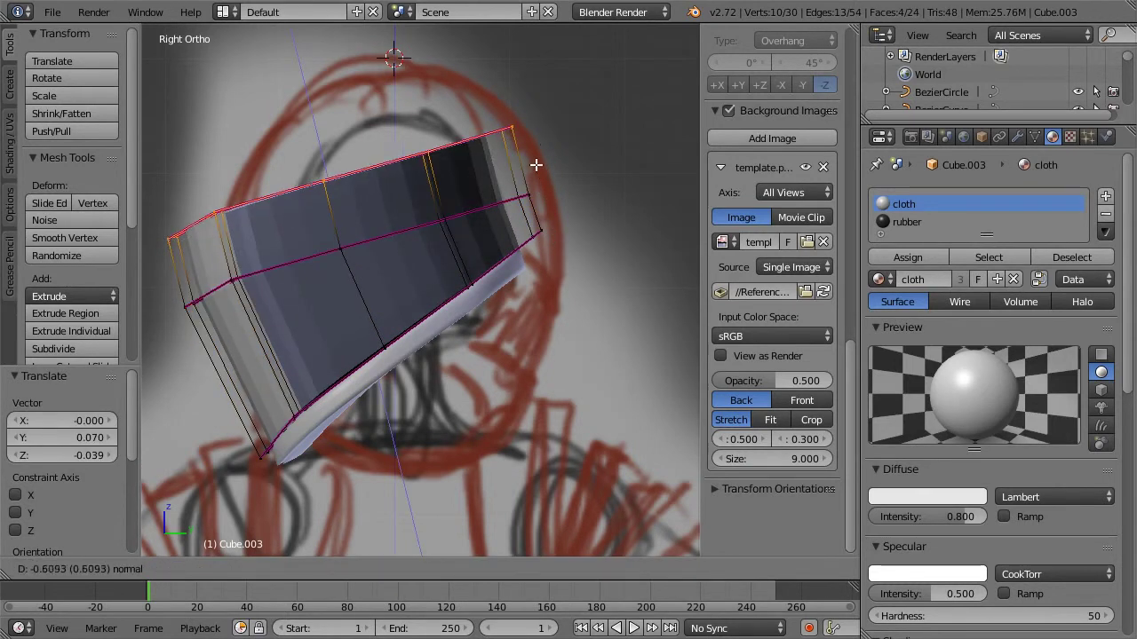
left_click(531, 131)
key("r")
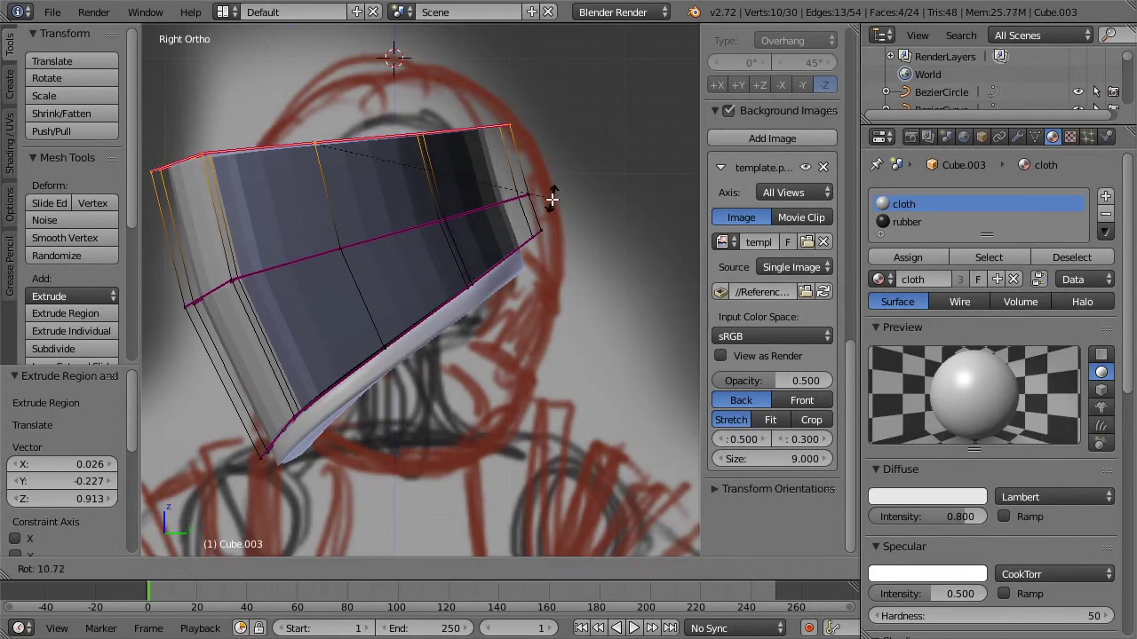
left_click(538, 206)
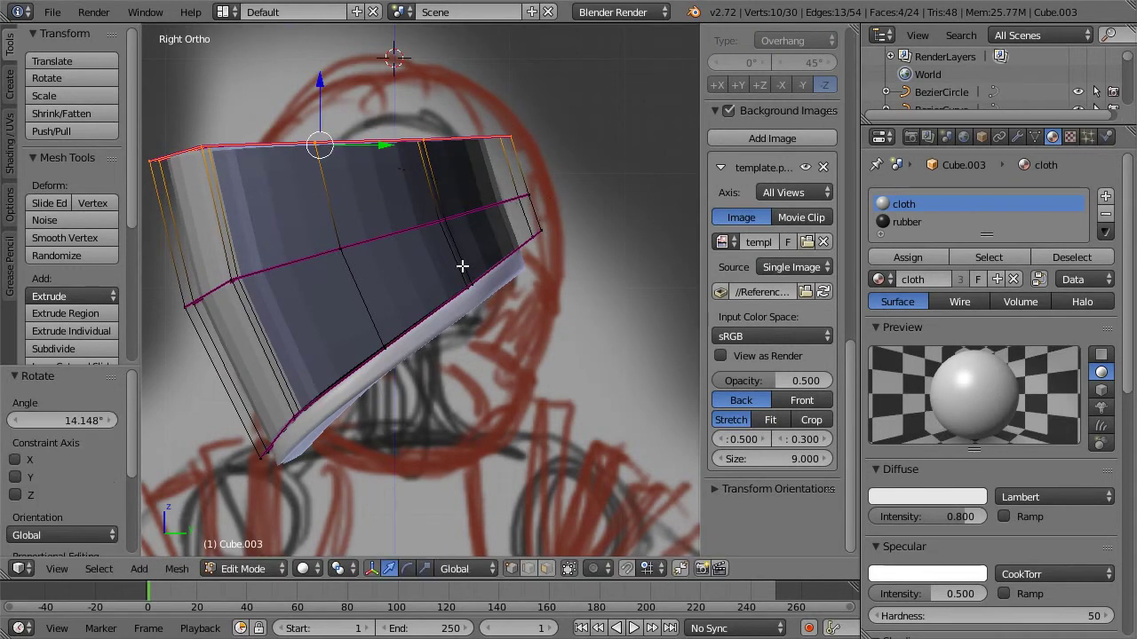
Step: Extrude a third section upward from the top end and rotate its edge about 6.3°
scroll(462, 266, "up", 2)
key("e")
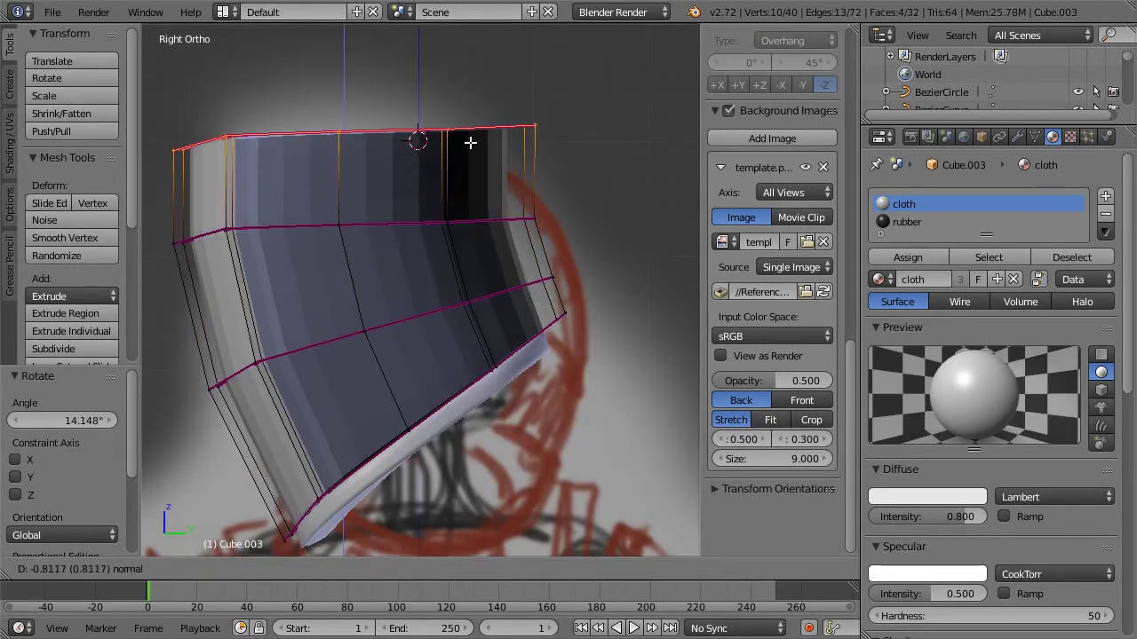
left_click(610, 128)
key("r")
left_click(598, 169)
Step: Extrude a short closing section at the top and scale its end to 0.7
key("e")
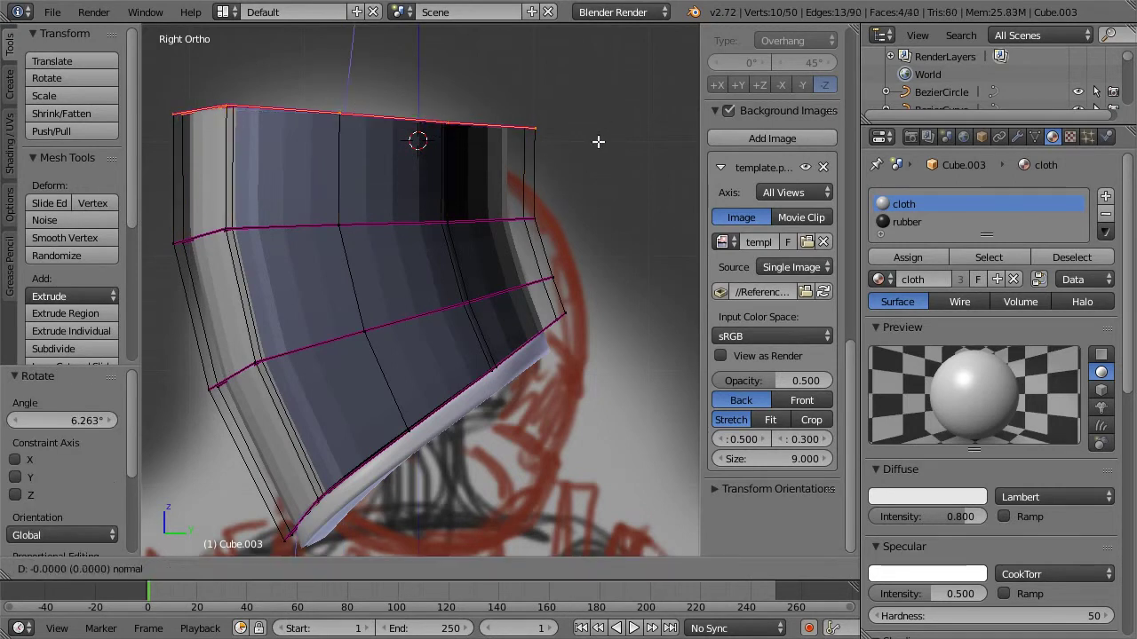
left_click(602, 124)
key("s")
left_click(545, 115)
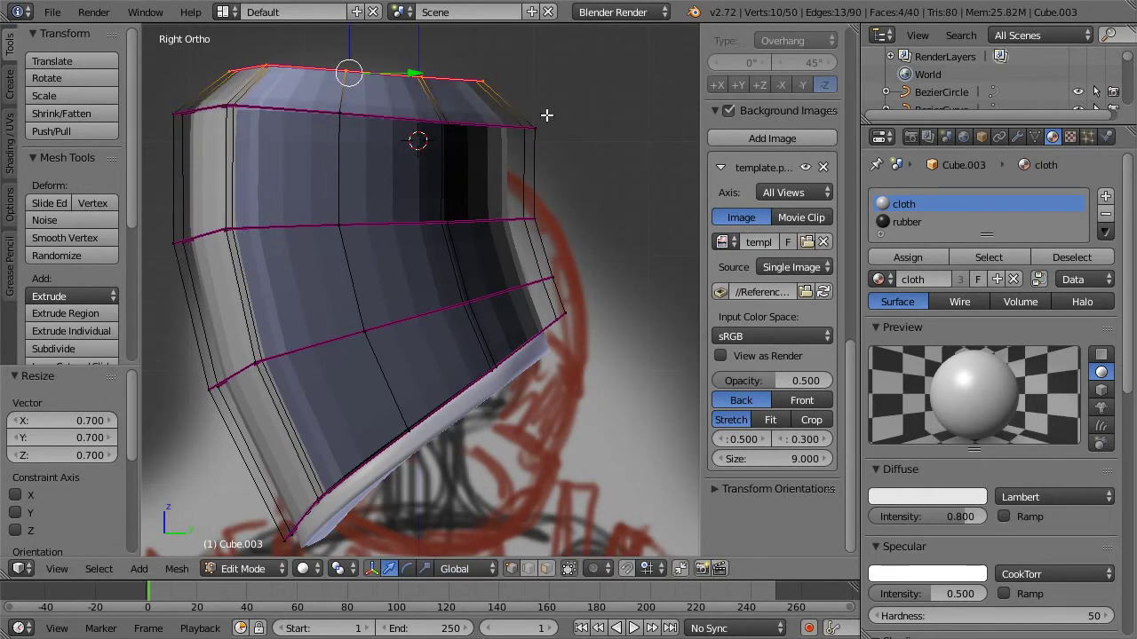
key("a")
scroll(386, 177, "down", 2, "alt")
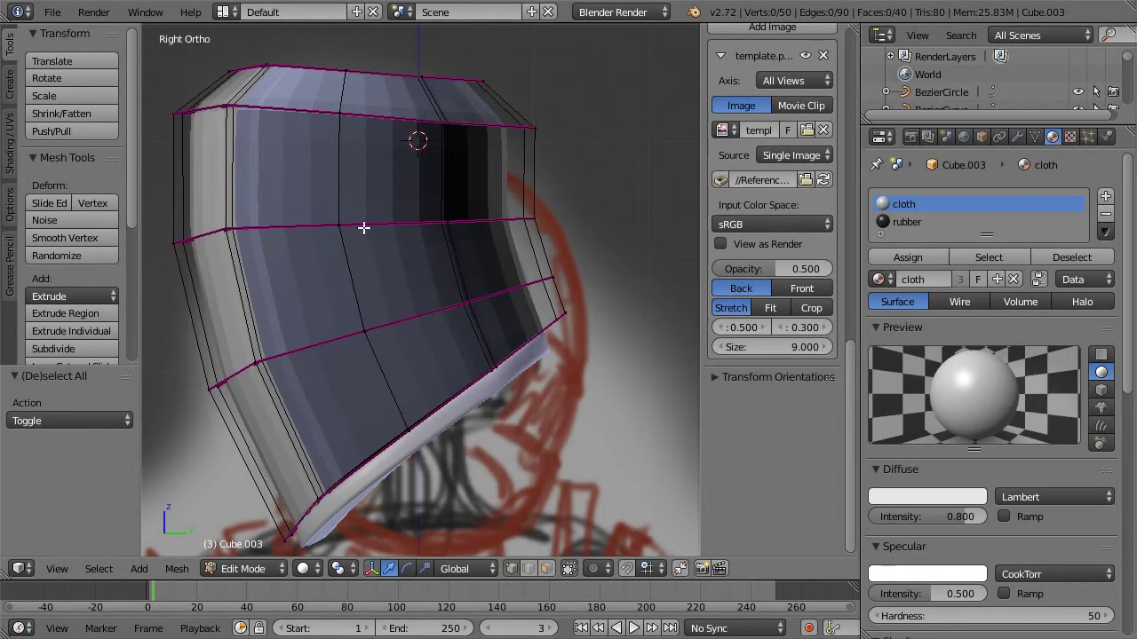
Step: Try selecting the loops along the helmet's inner upper rim, including in face mode
middle_click_drag(547, 215, 471, 228)
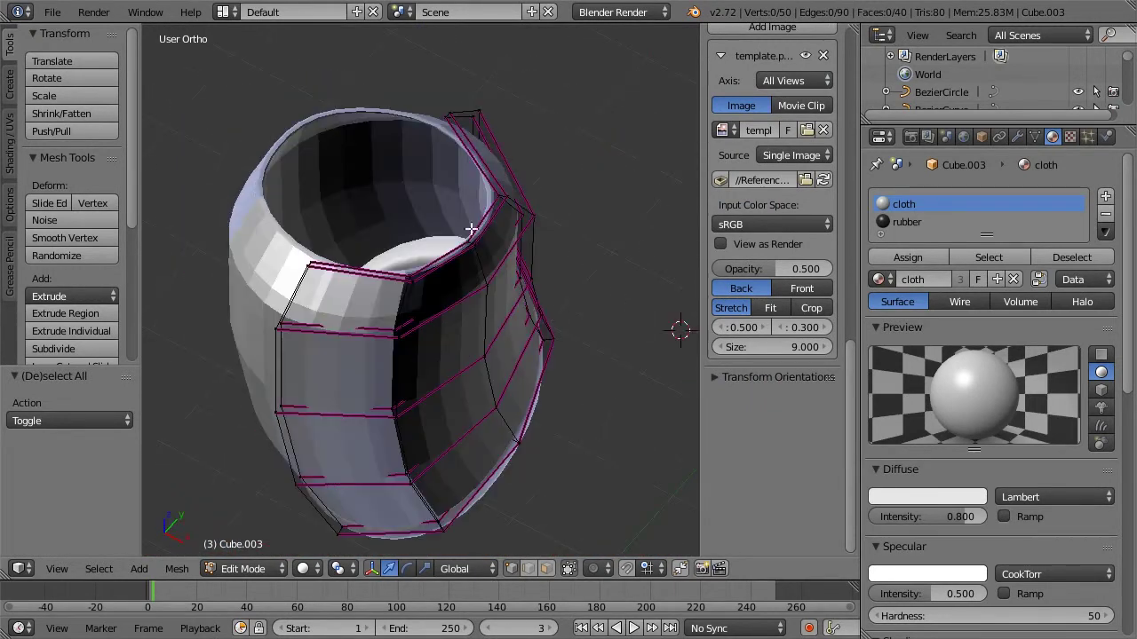
key("a")
key("a")
right_click(475, 240, "alt")
left_click(545, 570)
right_click(479, 227, "alt")
key("a")
right_click(472, 238, "alt")
key("a")
right_click(441, 258, "alt")
key("a")
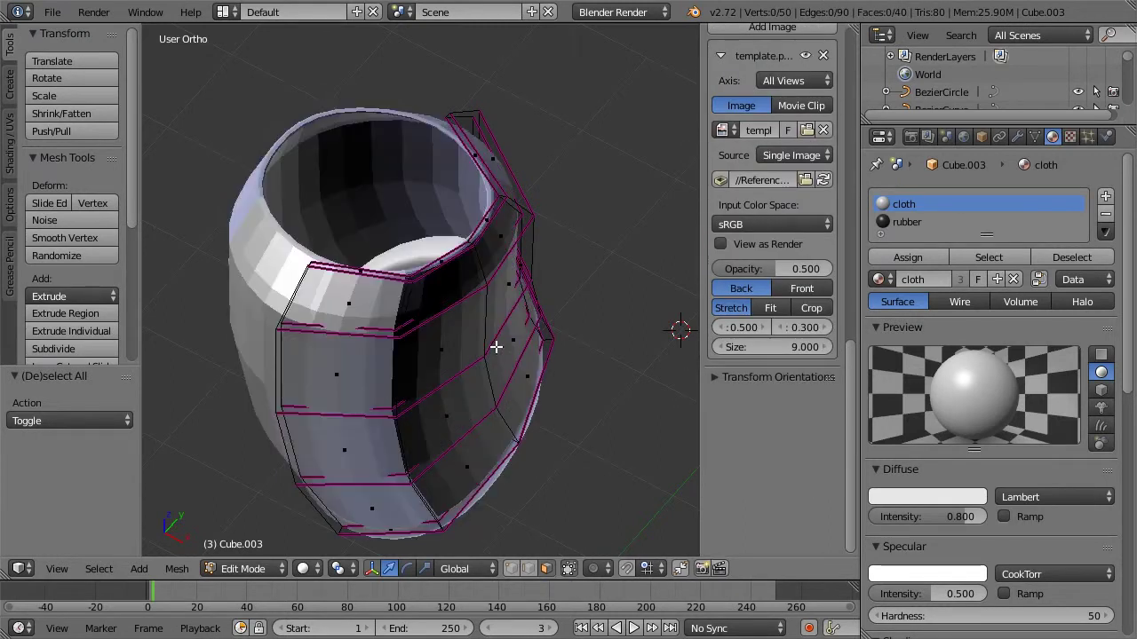
Step: Undo the stacked helmet extrusions back to the thin strip lying on the ring
middle_click_drag(530, 302, 413, 172)
key("ctrl+z")
key("ctrl+z")
key("ctrl+z")
key("ctrl+z")
key("ctrl+z")
key("ctrl+z")
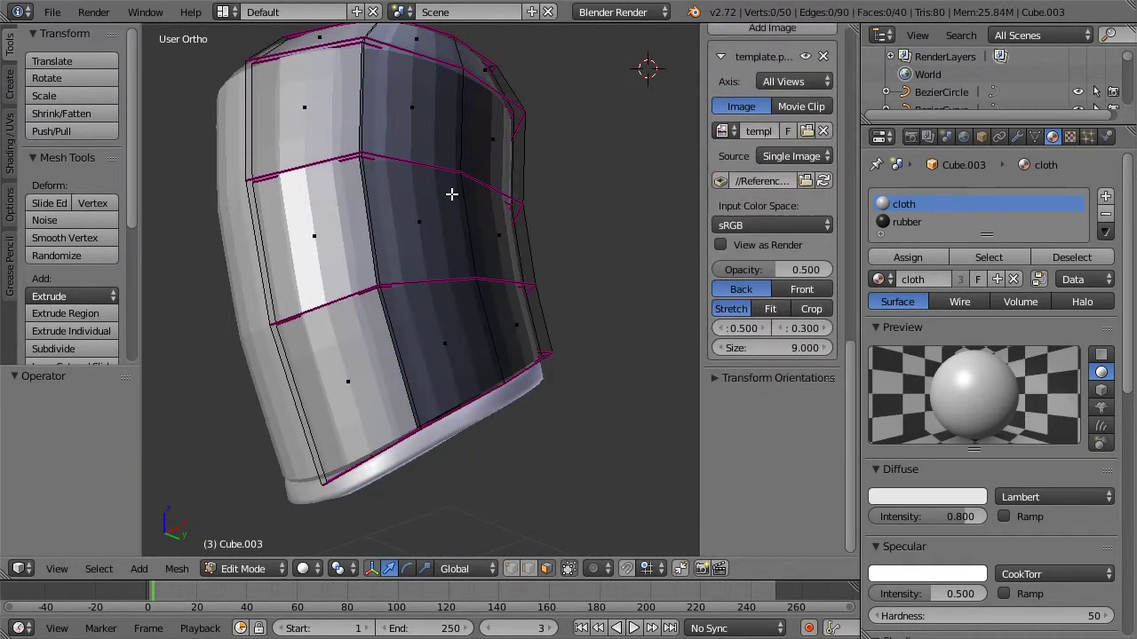
key("ctrl+z")
key("ctrl+z")
key("ctrl+z")
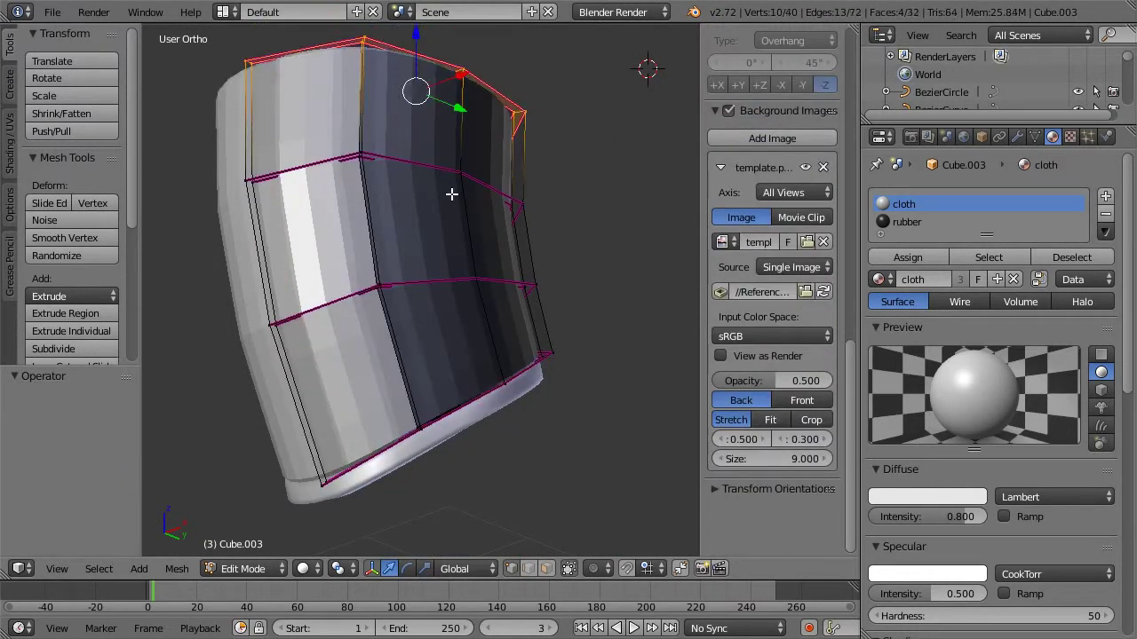
key("ctrl+z")
key("ctrl+z")
key("ctrl+z")
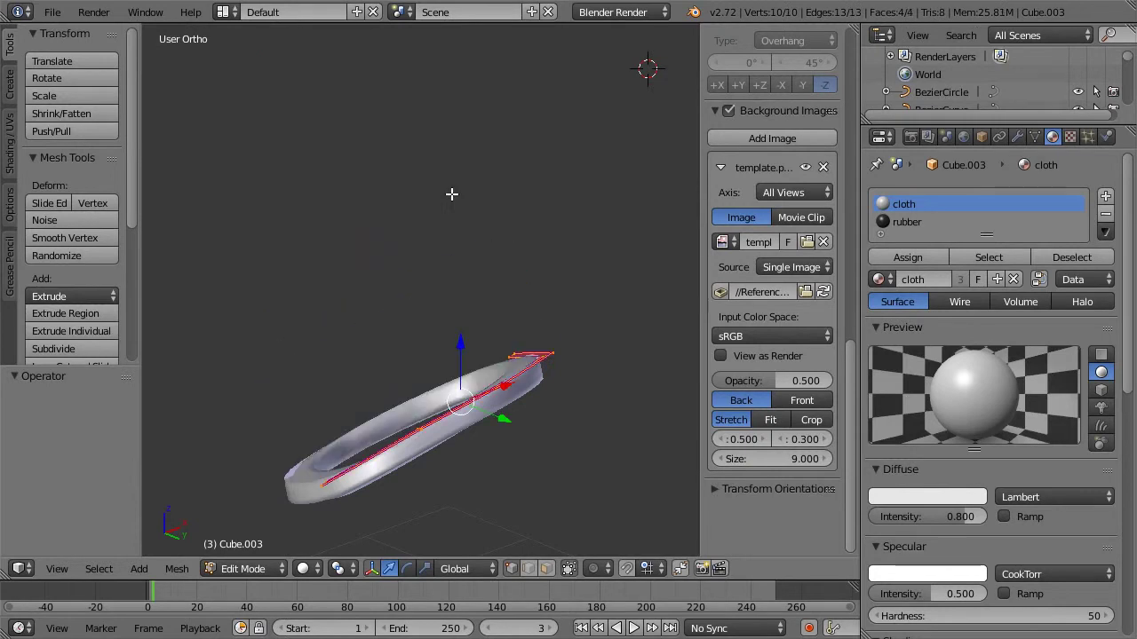
key("ctrl+z")
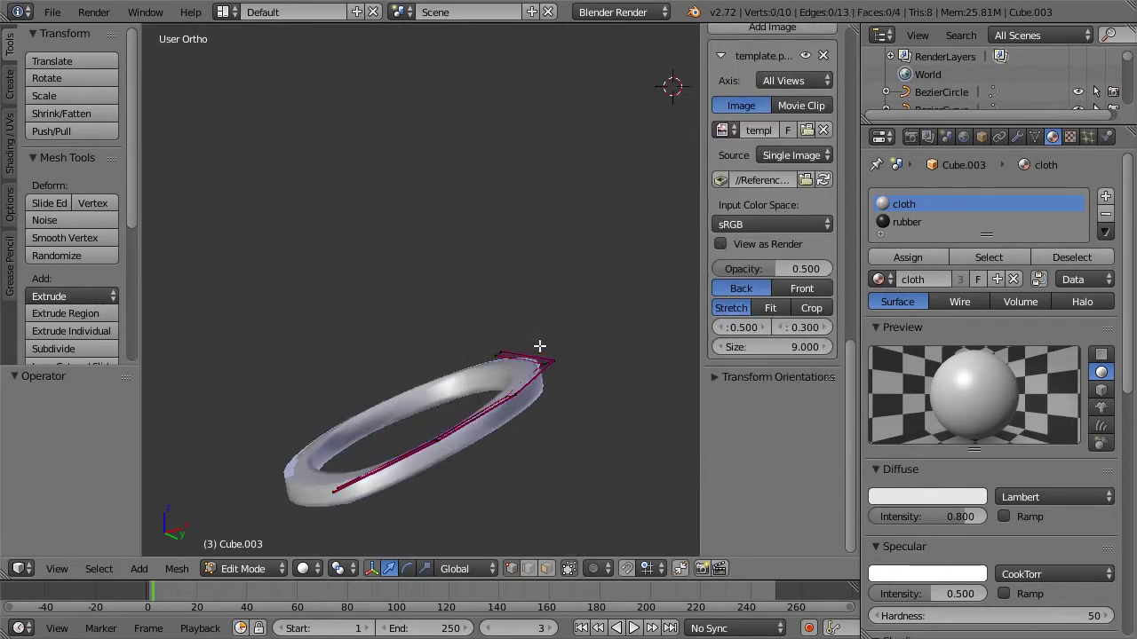
Step: Select the strip's inner edge loop in edge mode and delete its vertices
middle_click_drag(431, 350, 533, 530)
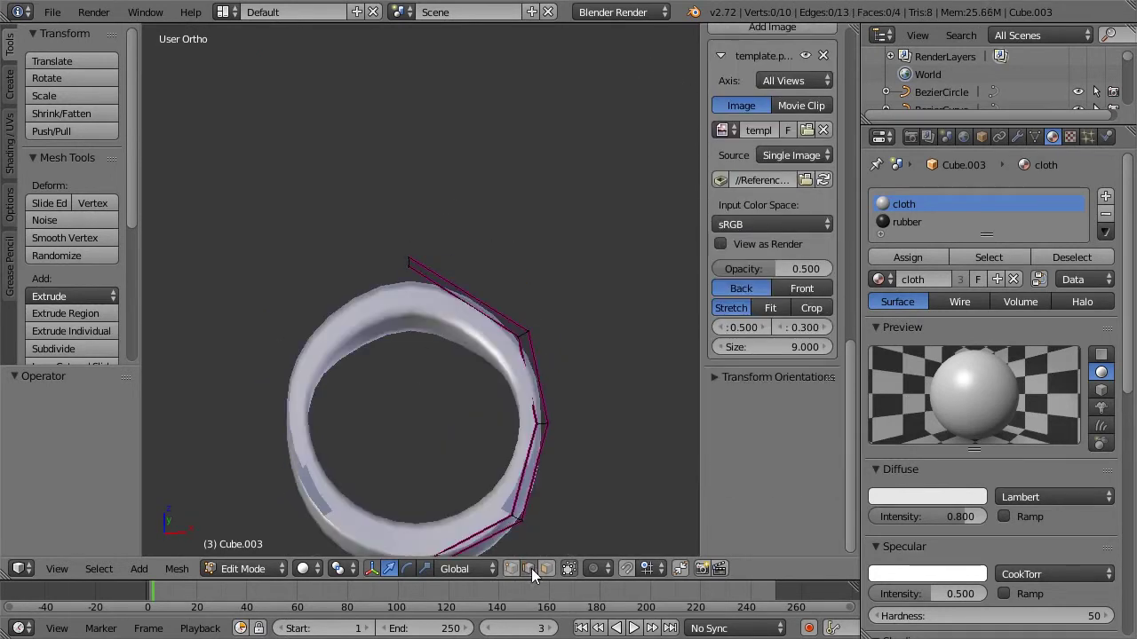
right_click(514, 336, "alt")
middle_click_drag(542, 378, 517, 374)
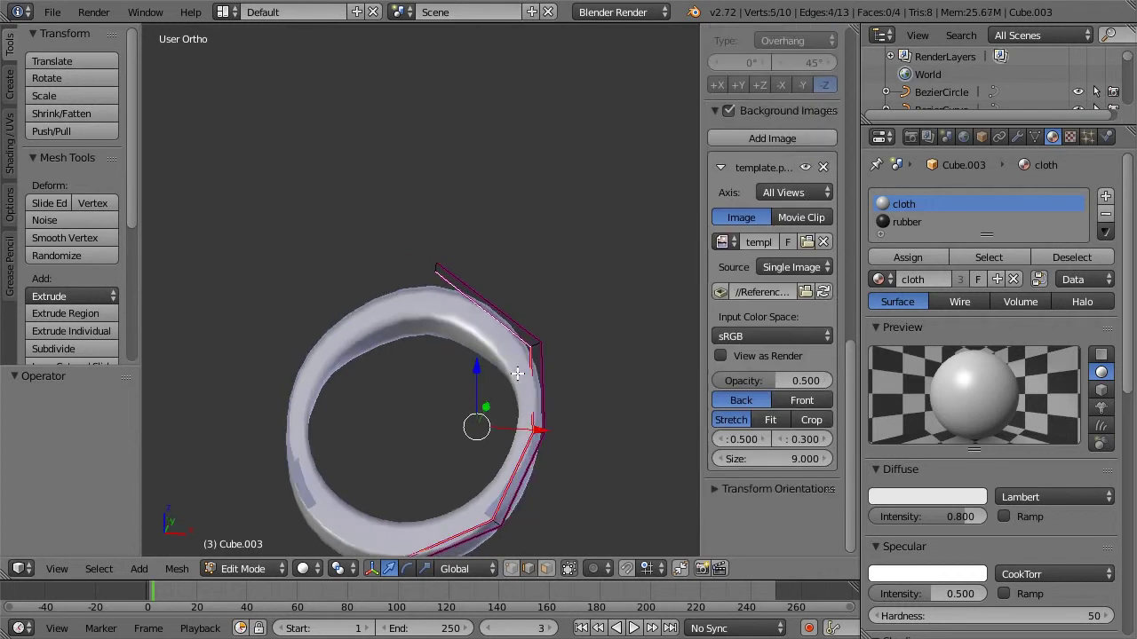
key("x")
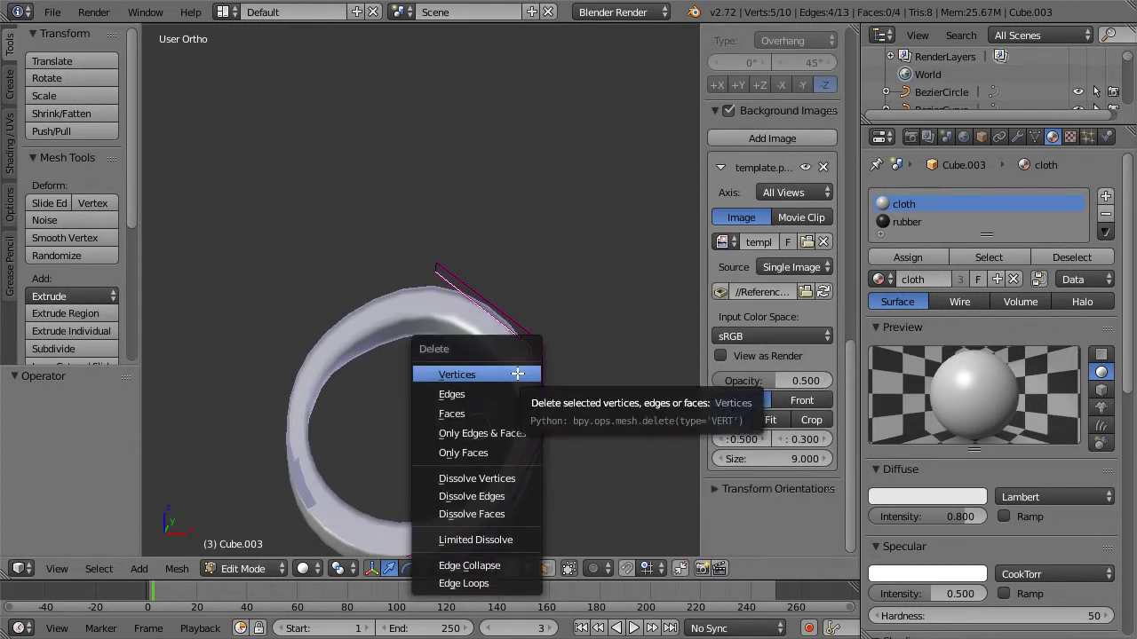
left_click(517, 373)
Step: In side view, extrude the entire edge loop about 1.07 upward, rotate it 30° and scale it to about 0.75
key("a")
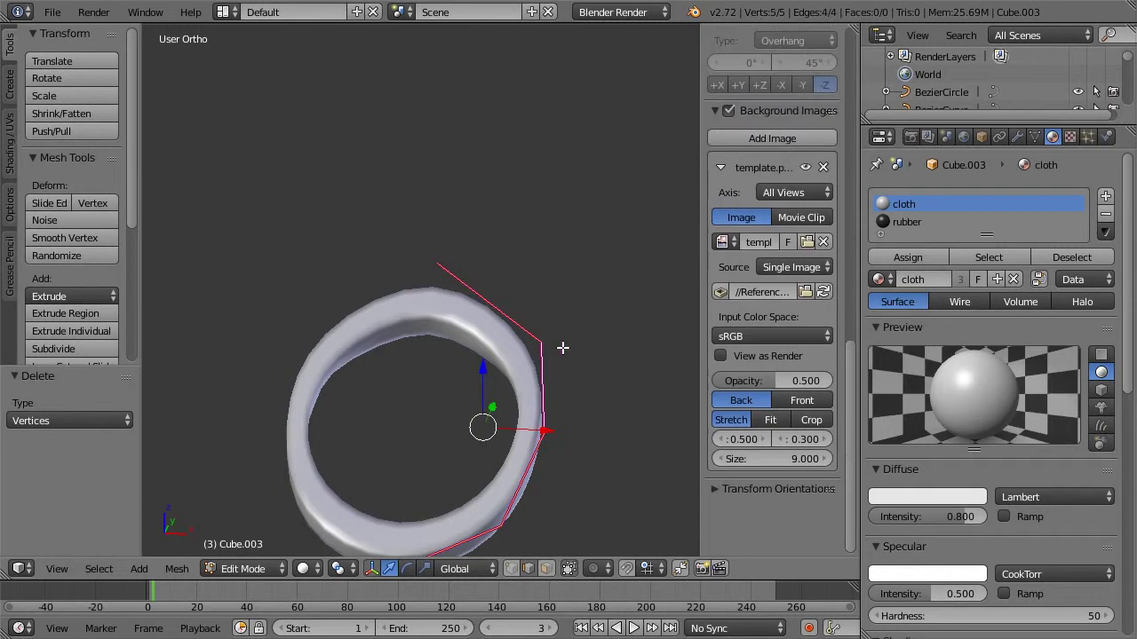
key("KP_1")
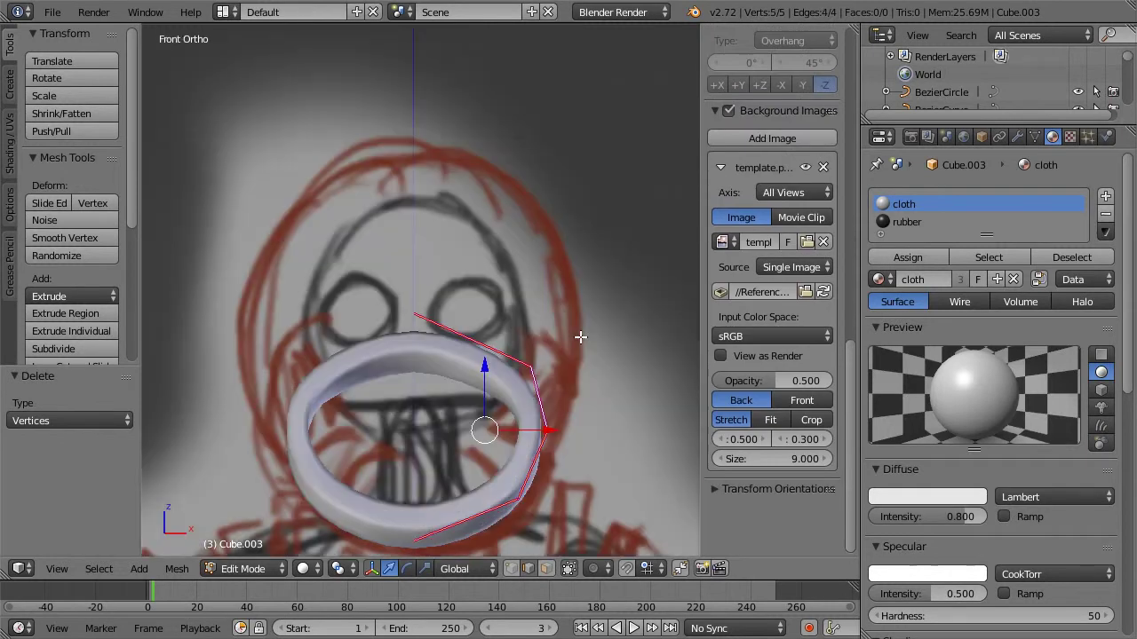
key("KP_3")
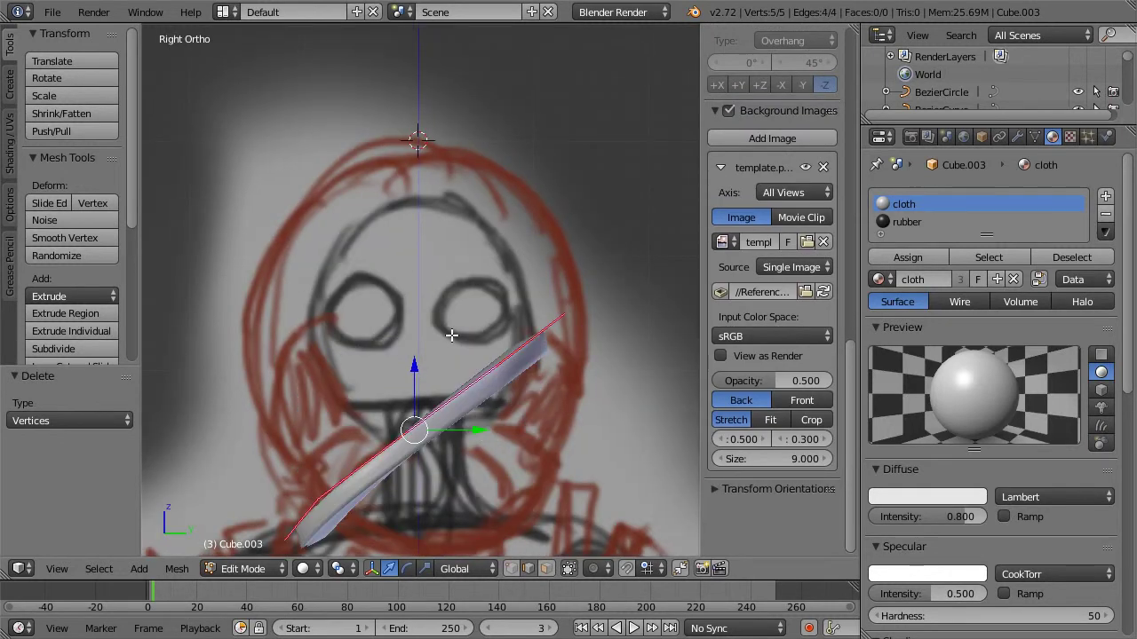
key("e")
left_click(622, 219)
key("r")
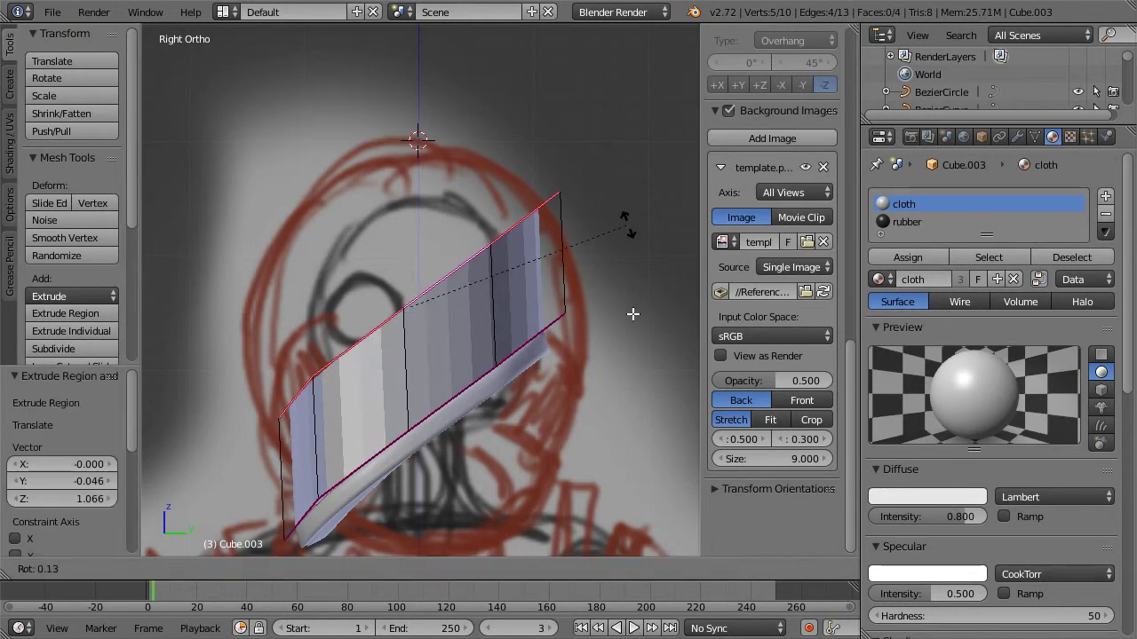
left_click(627, 348)
key("s")
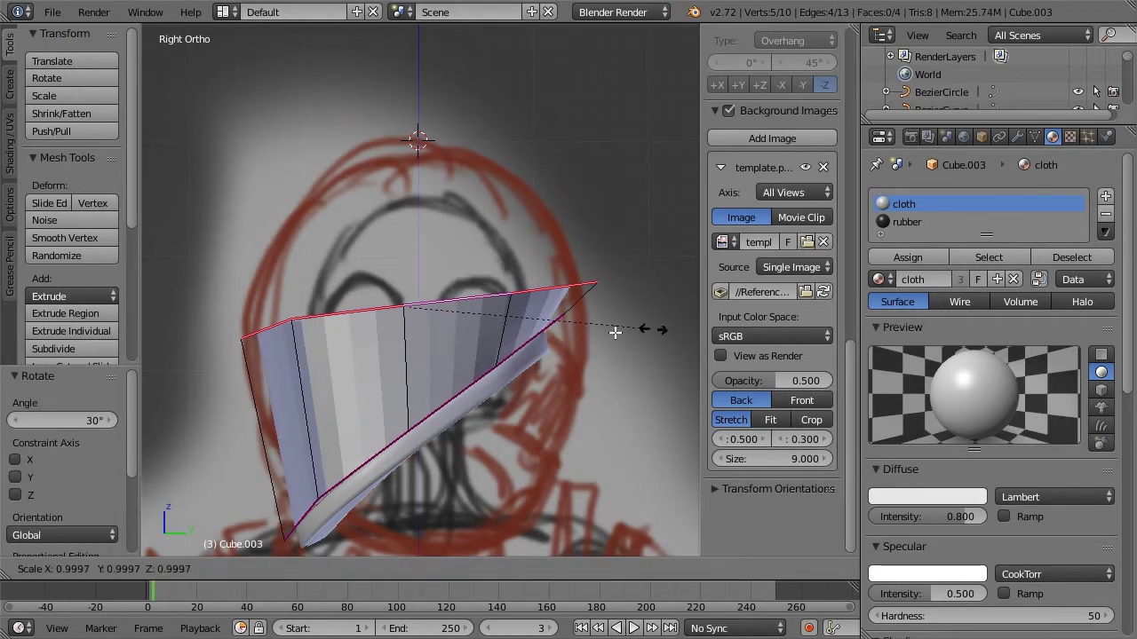
left_click(588, 332)
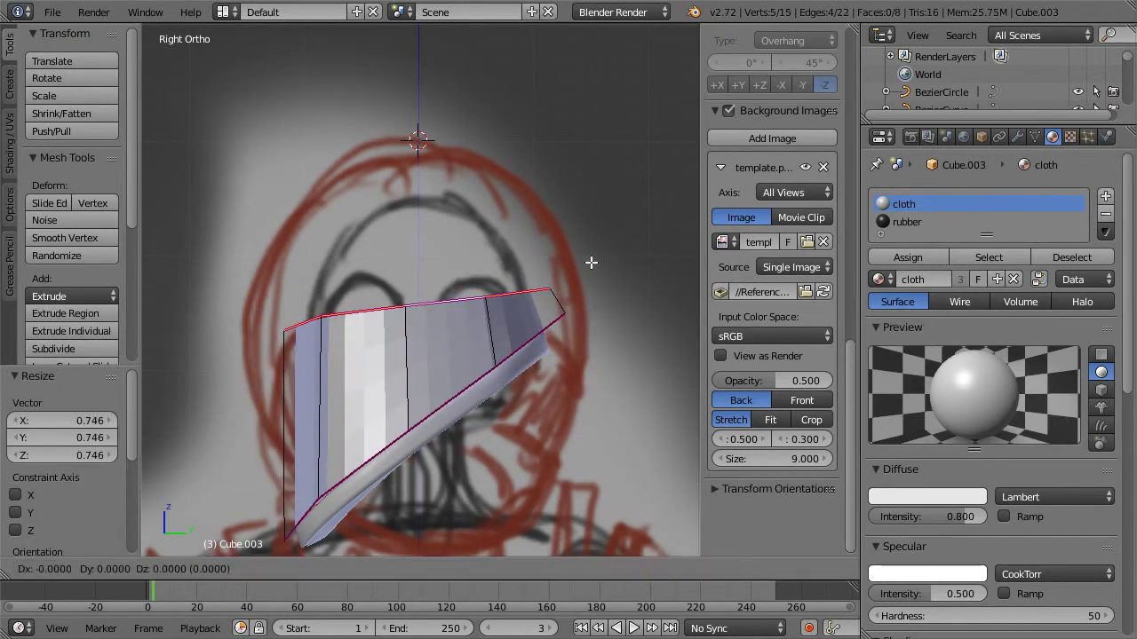
Step: Extrude the upper loop about 0.85 upward and scale it inward to taper the helmet
key("e")
left_click(586, 236)
key("s")
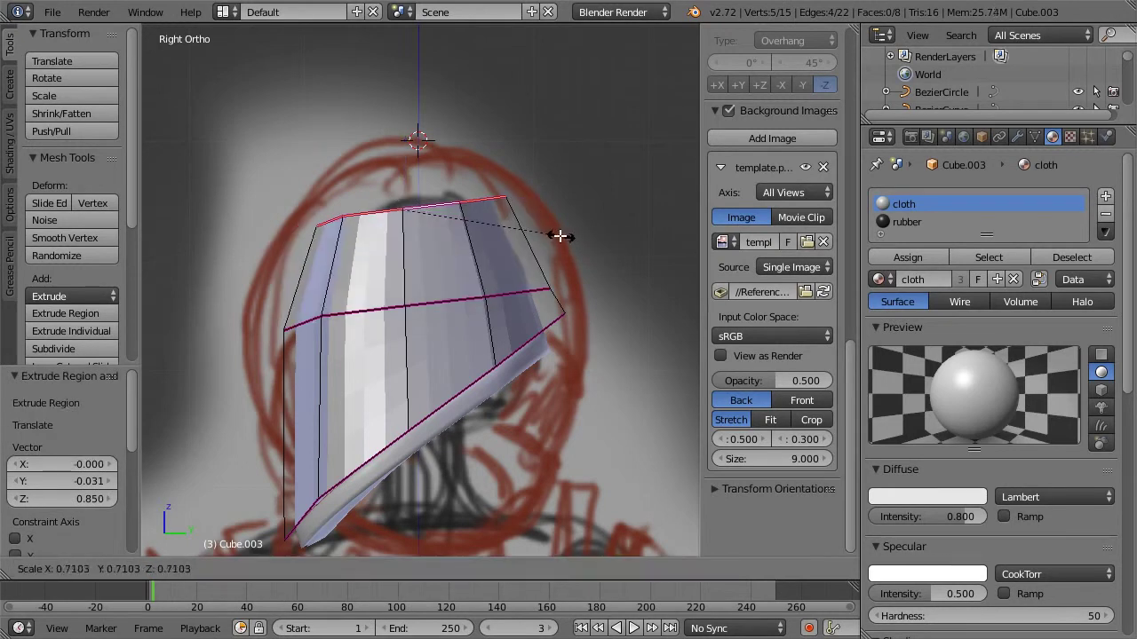
left_click(546, 236)
Step: Extrude the top loop about 0.39 higher and scale it to about 0.49 to narrow the crown
key("g")
left_click(554, 188)
key("s")
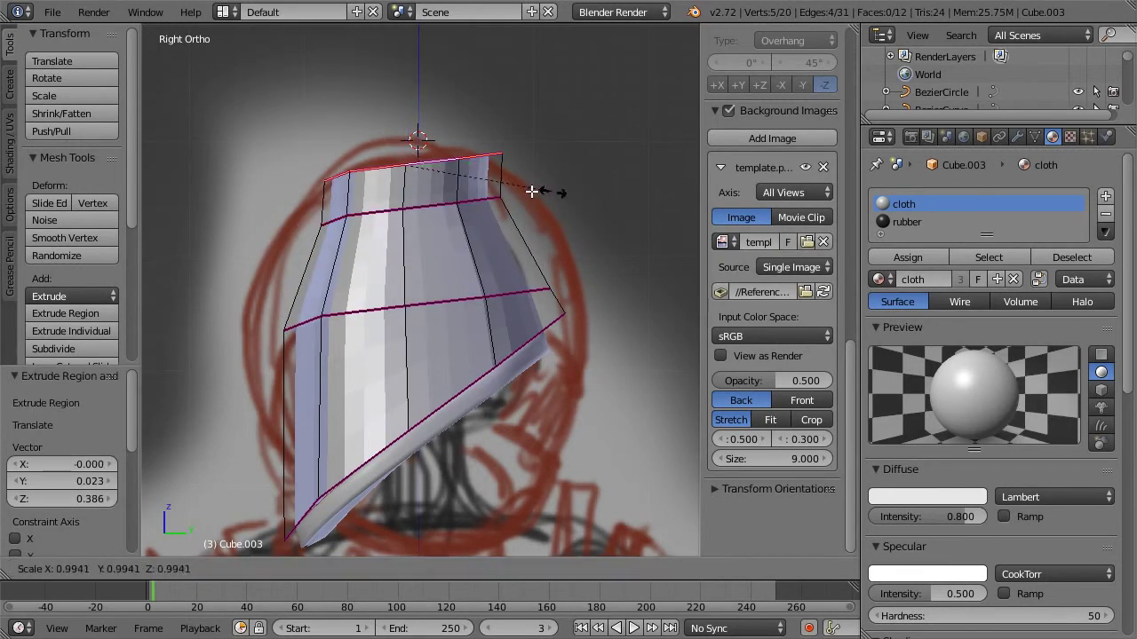
left_click(478, 192)
middle_click_drag(470, 273, 486, 316)
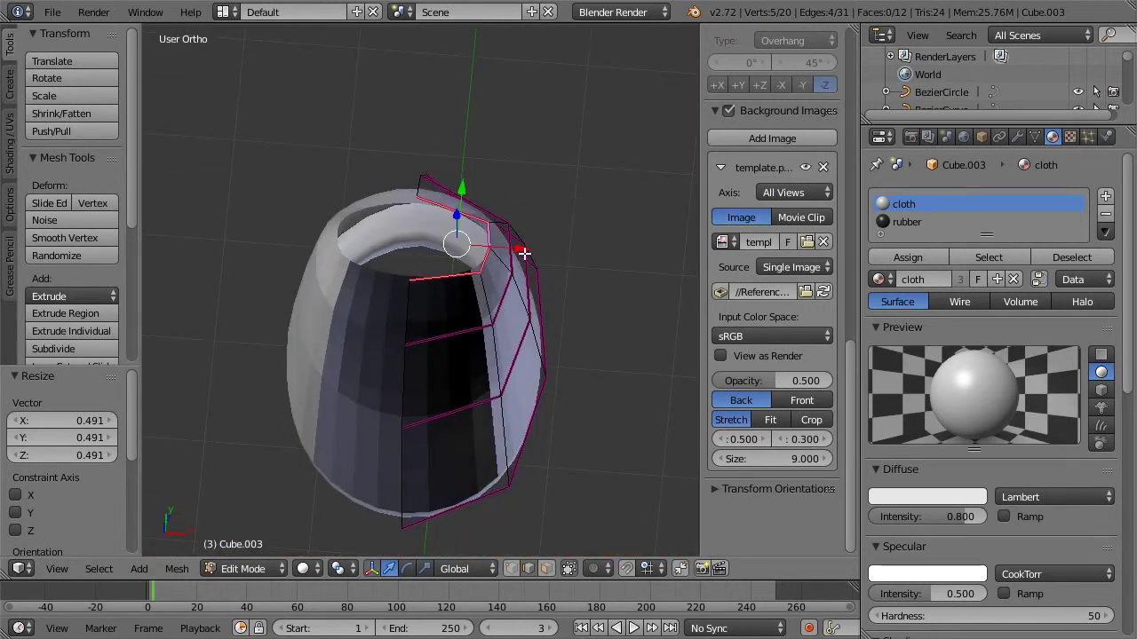
Step: Extrude the helmet's top edge loop about 0.21 inward along X and merge the new vertices at their center
key("e")
key("x")
left_click(496, 249)
key("g")
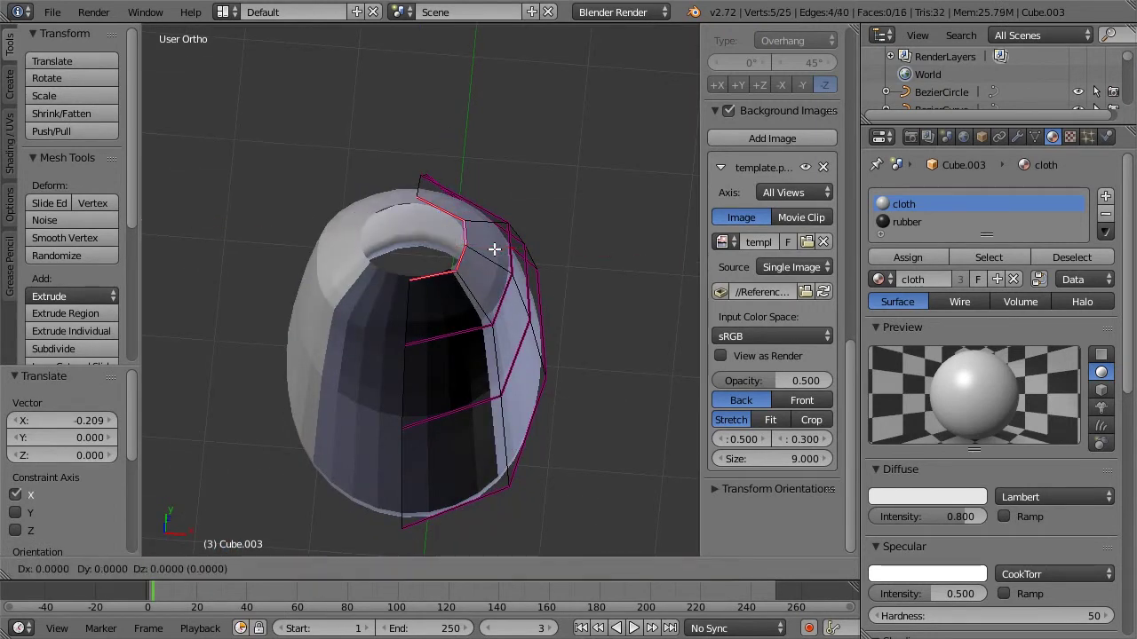
left_click(494, 248)
middle_click_drag(436, 176, 470, 177)
key("w")
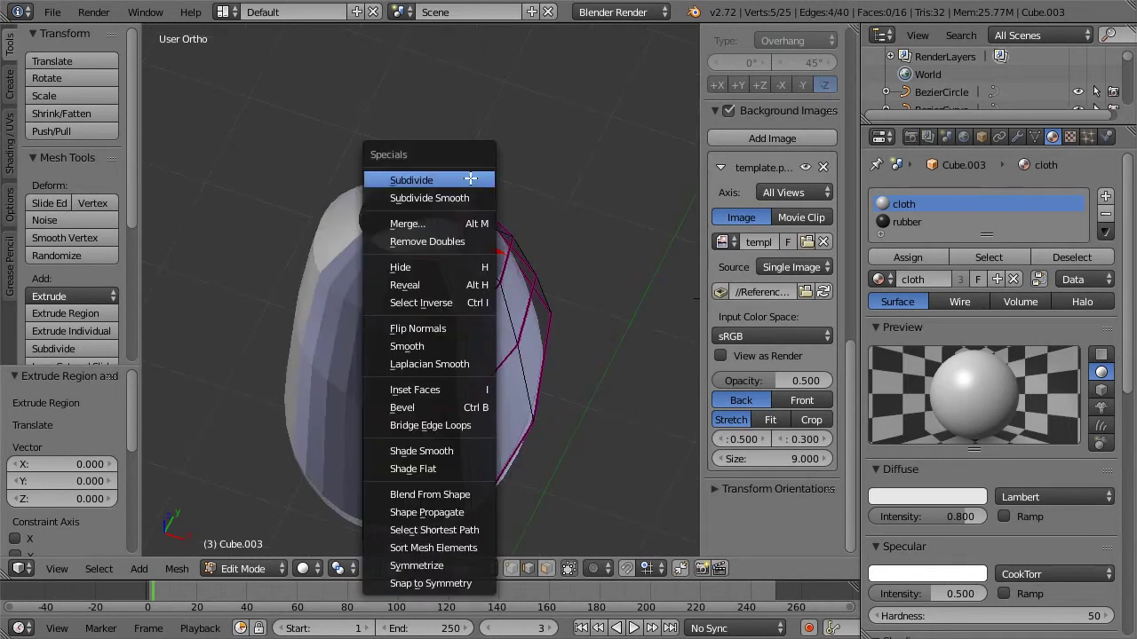
left_click(459, 222)
left_click(416, 220)
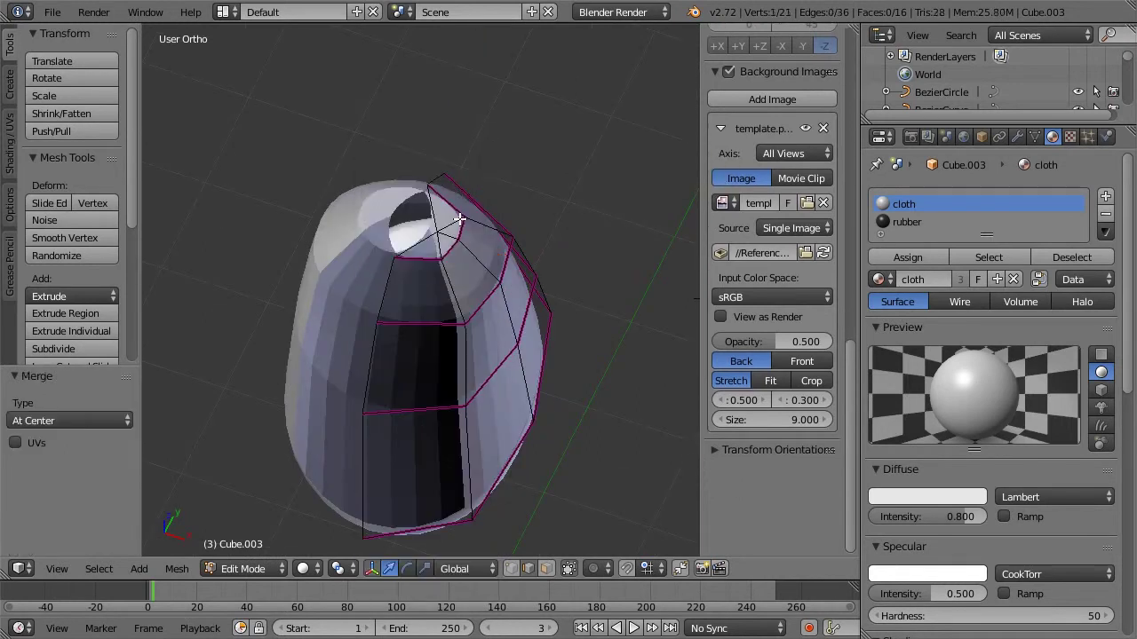
Step: Move the merged crown vertex along X to the helmet's mirror seam to close the opening
right_click(444, 259, "shift")
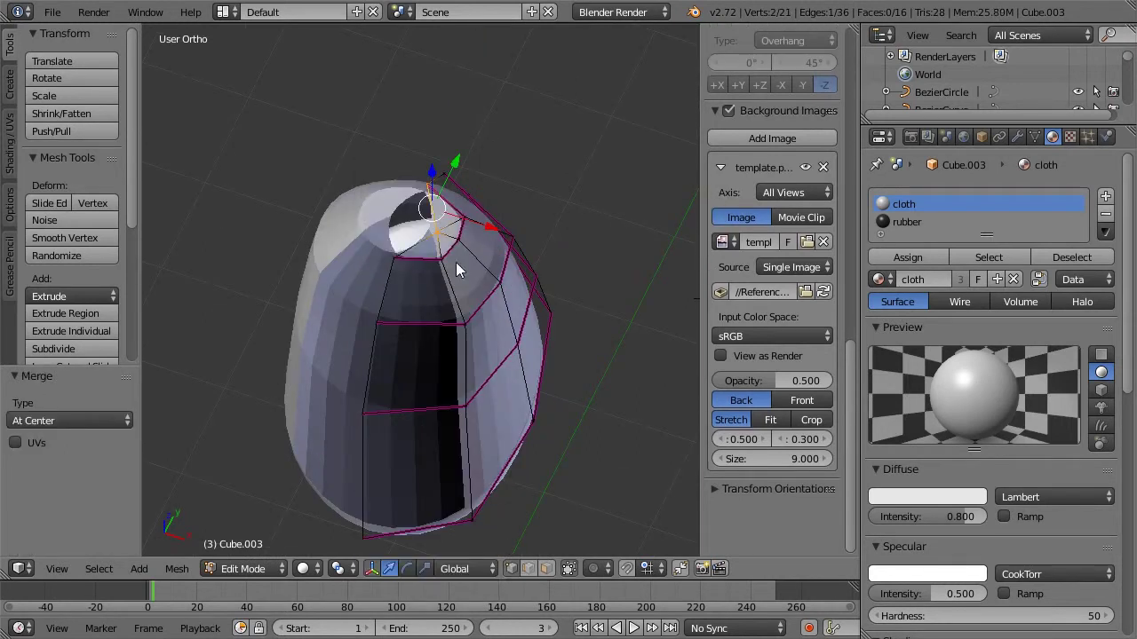
right_click(447, 234)
key("g")
key("x")
left_click(427, 229)
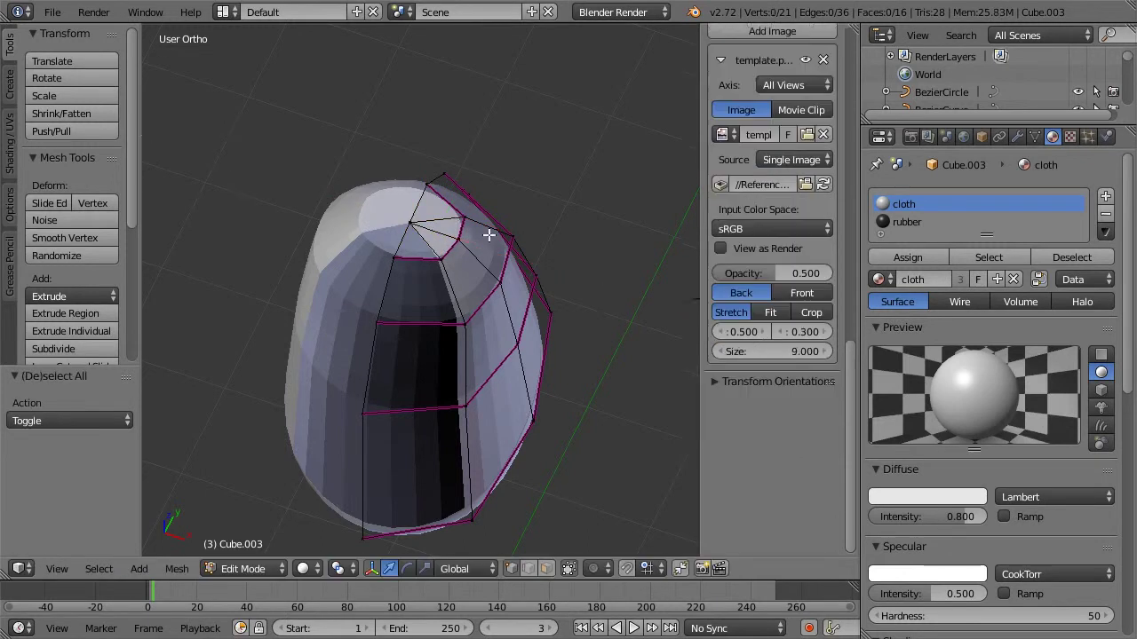
Step: Select the entire helmet mesh and recalculate its normals to face outward
key("Tab")
middle_click_drag(515, 268, 475, 254)
key("Tab")
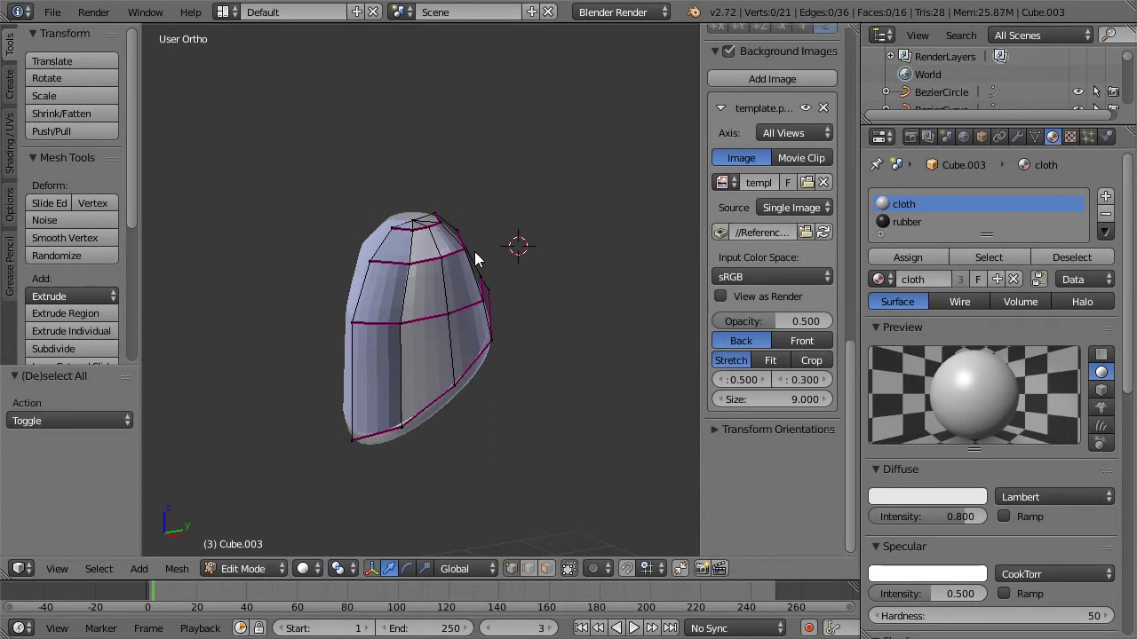
key("a")
key("ctrl+n")
key("Tab")
key("Tab")
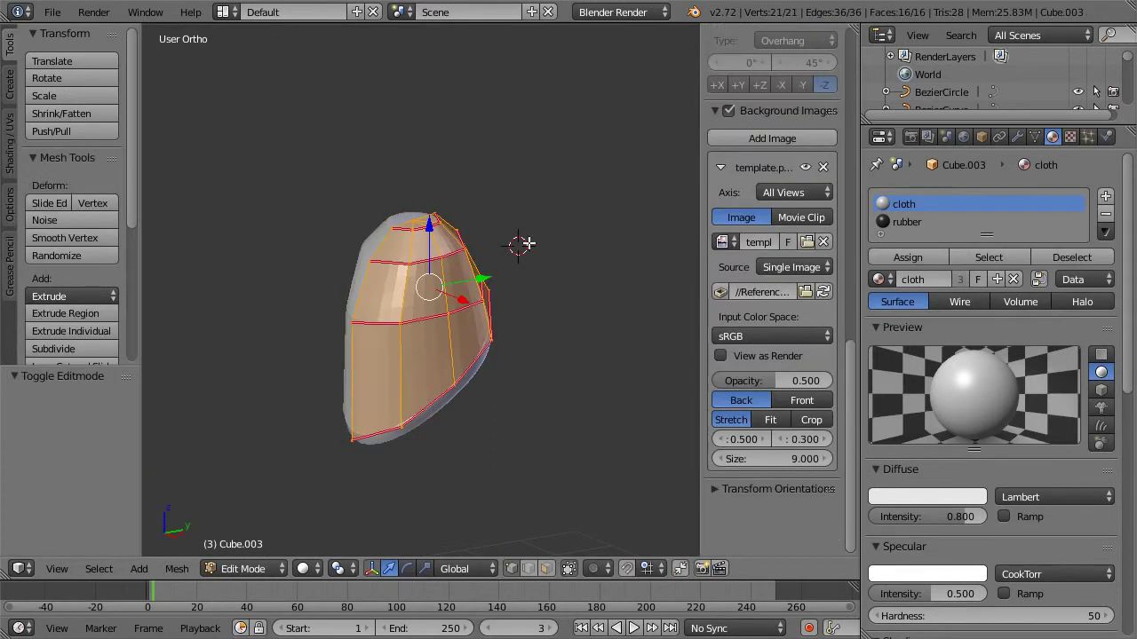
Step: Remove the crease from all helmet edges and leave edit mode
key("shift+e")
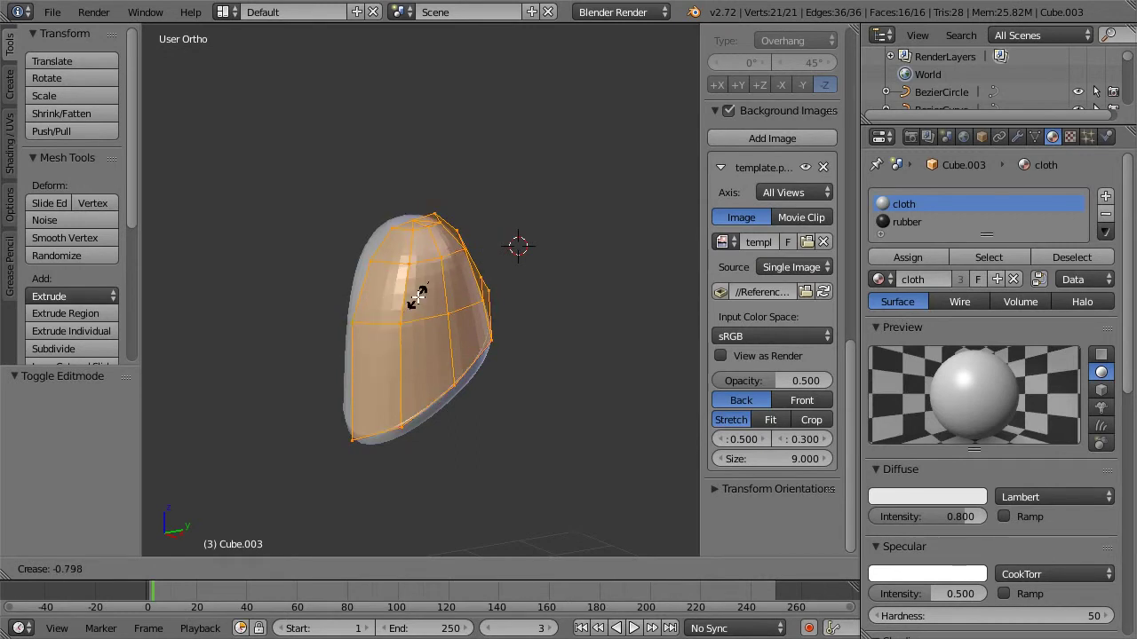
left_click(427, 282)
key("a")
scroll(773, 248, "down", 3)
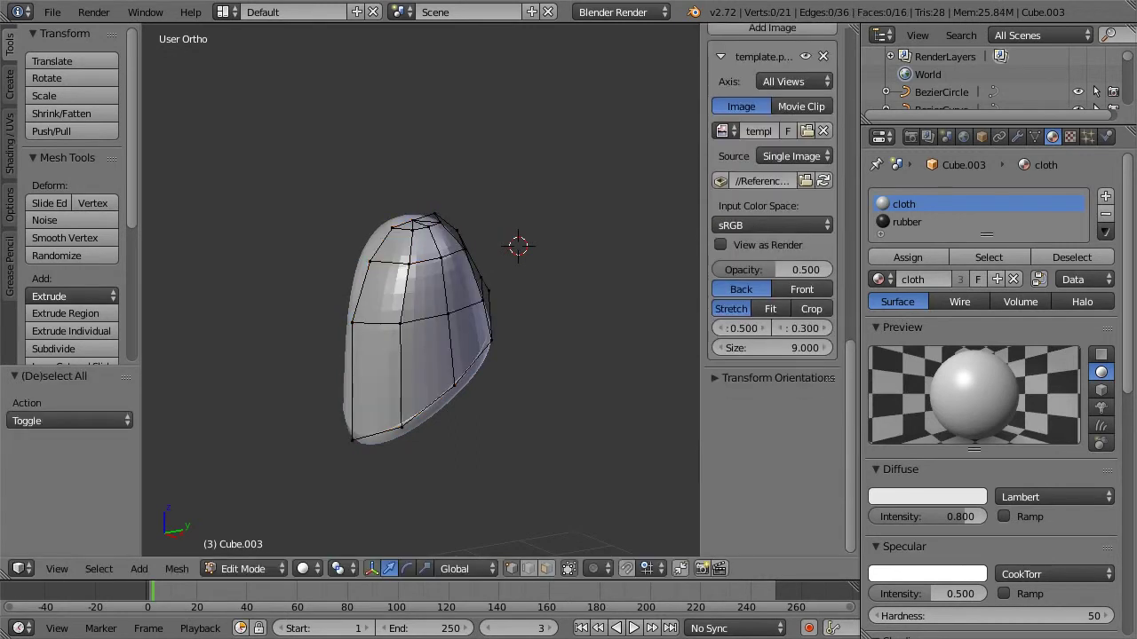
key("Tab")
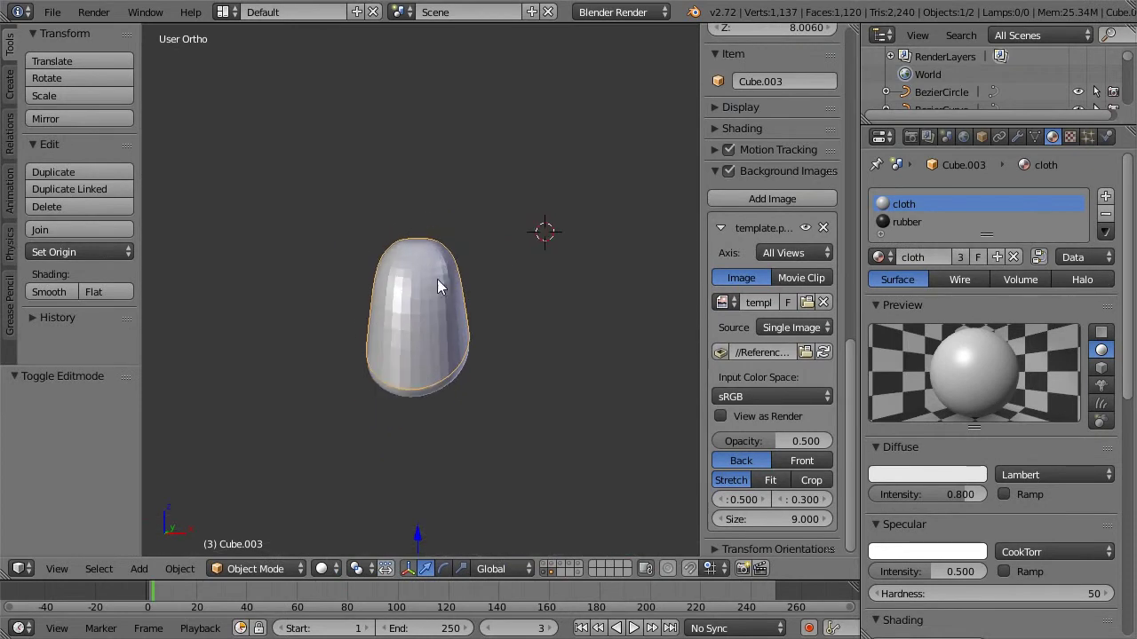
middle_click_drag(437, 279, 412, 282)
scroll(515, 417, "up", 2)
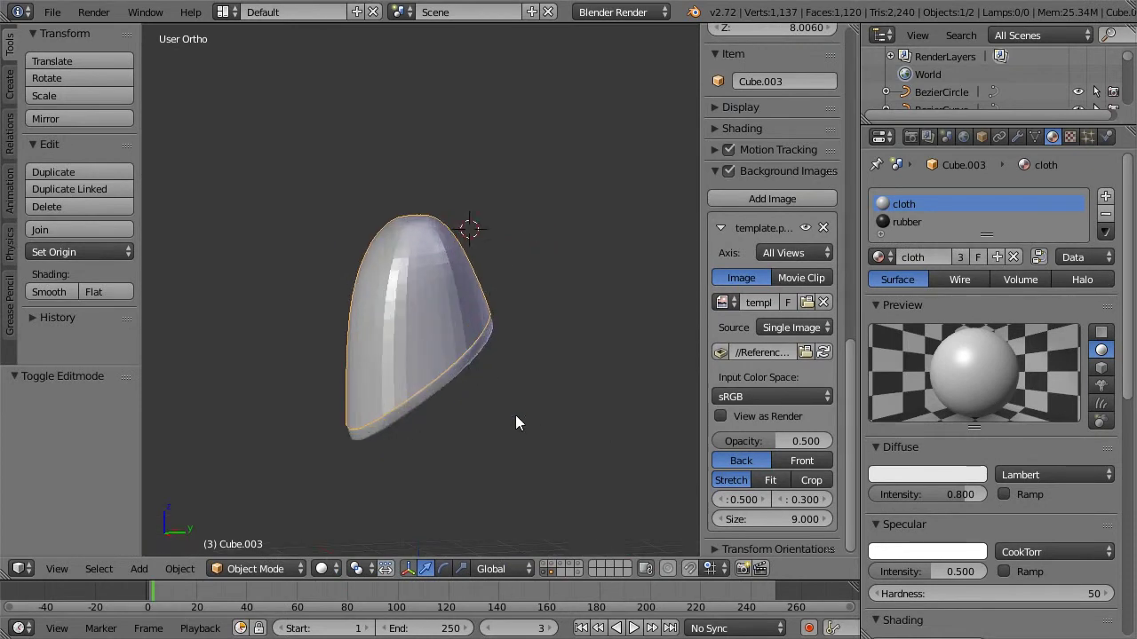
Step: Display the layers with the alien's body and head parts together with the helmet
left_click(542, 571)
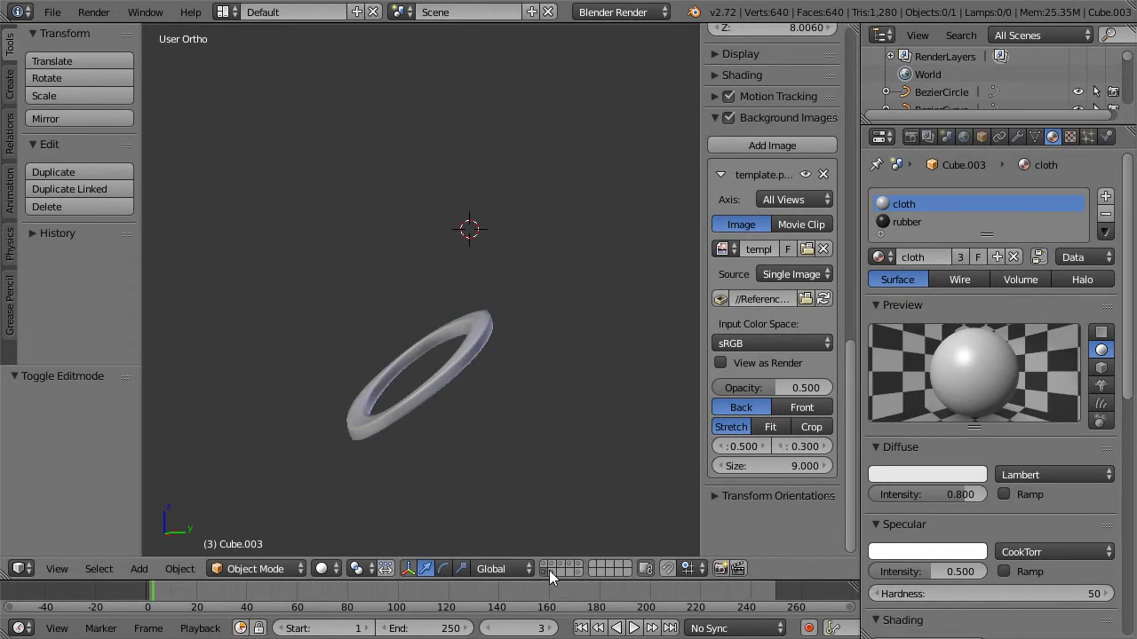
left_click(547, 567)
left_click(546, 568, "shift")
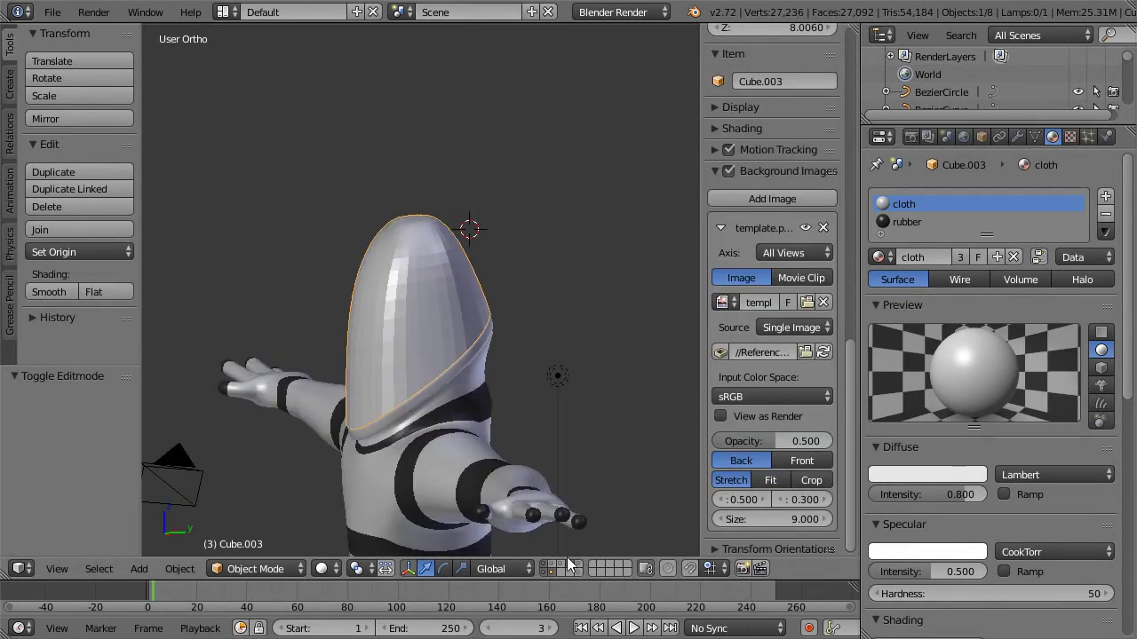
middle_click_drag(501, 313, 633, 312)
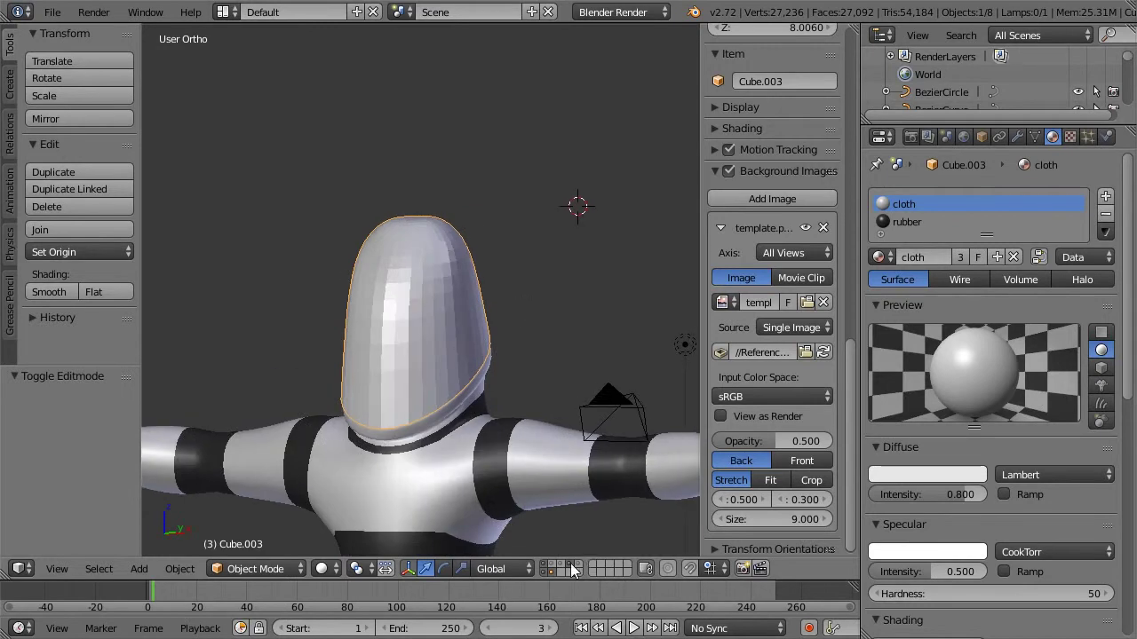
left_click(573, 570, "shift")
middle_click_drag(495, 270, 437, 272)
Step: In side view, select the helmet's upper vertices above the lowest section and raise them about 0.6 along Z
key("Tab")
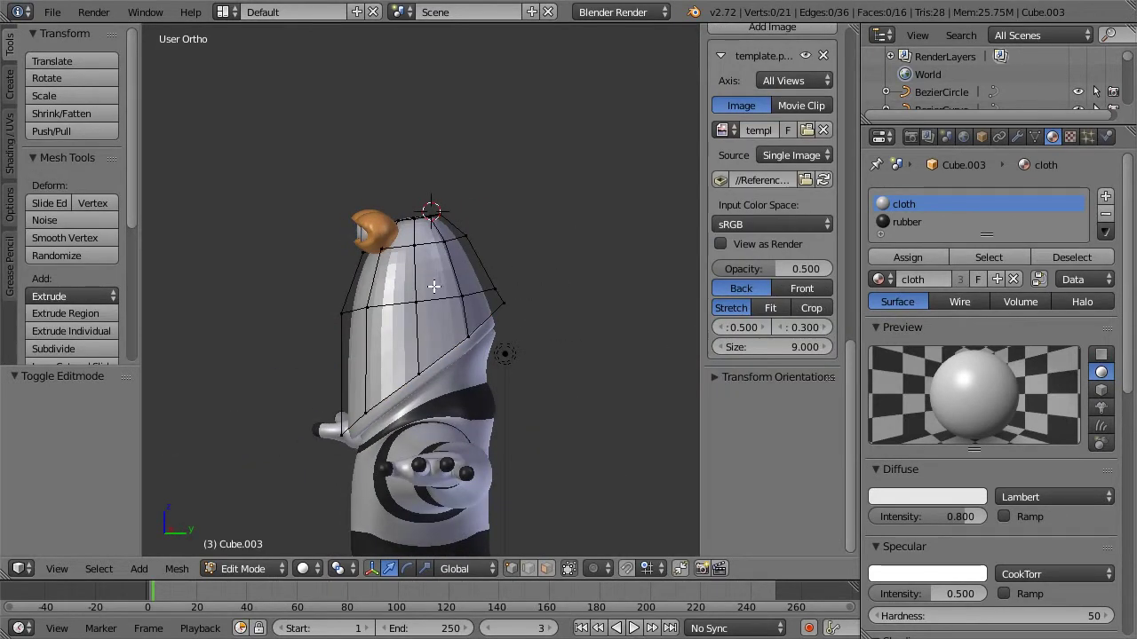
key("KP_3")
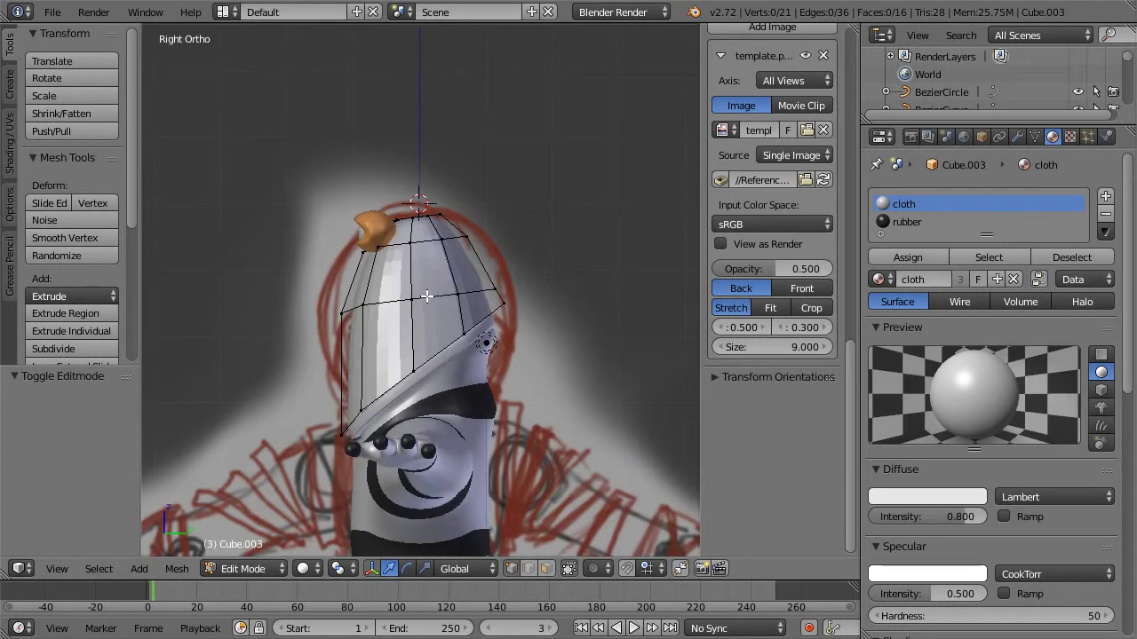
left_click(427, 297, "alt")
left_click(429, 224, "alt+shift")
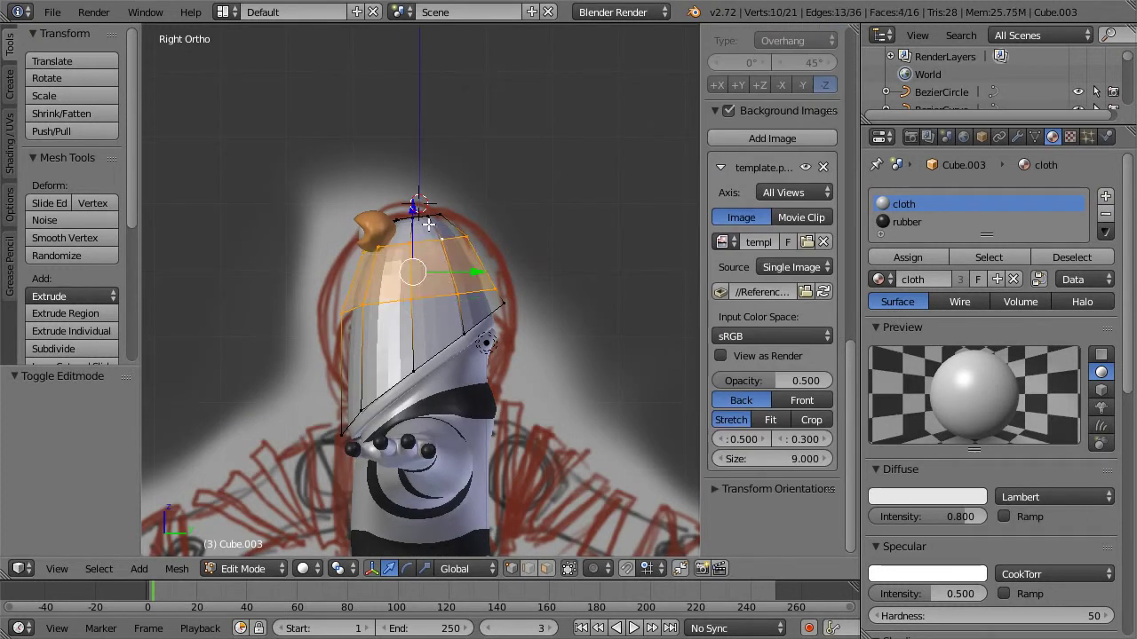
key("z")
left_click_drag(470, 232, 477, 235)
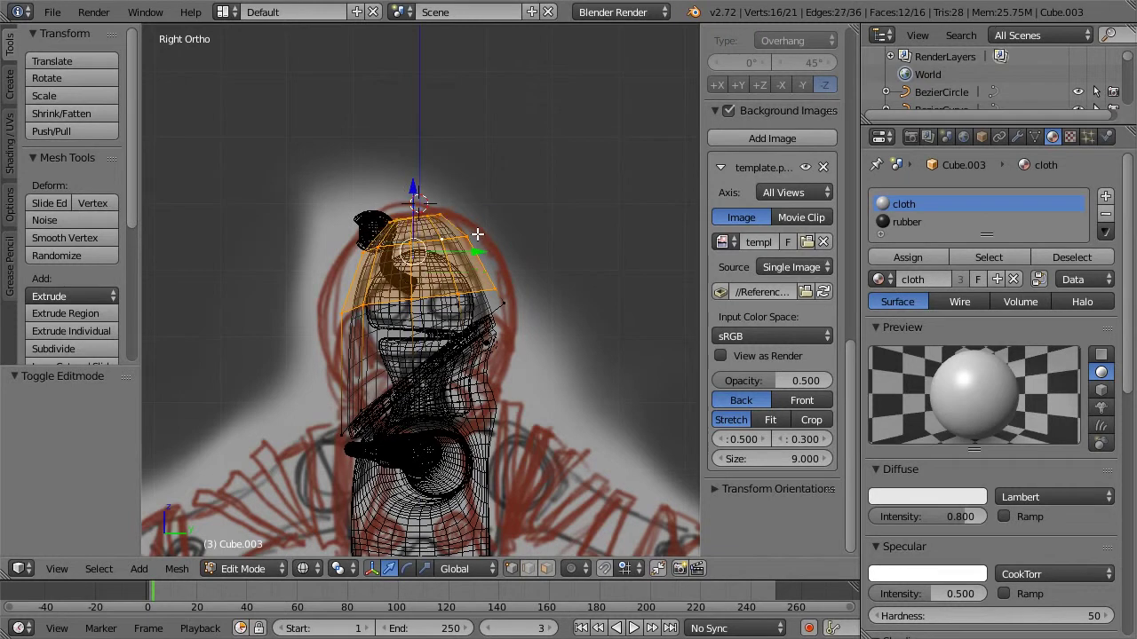
key("z")
left_click_drag(412, 193, 411, 154)
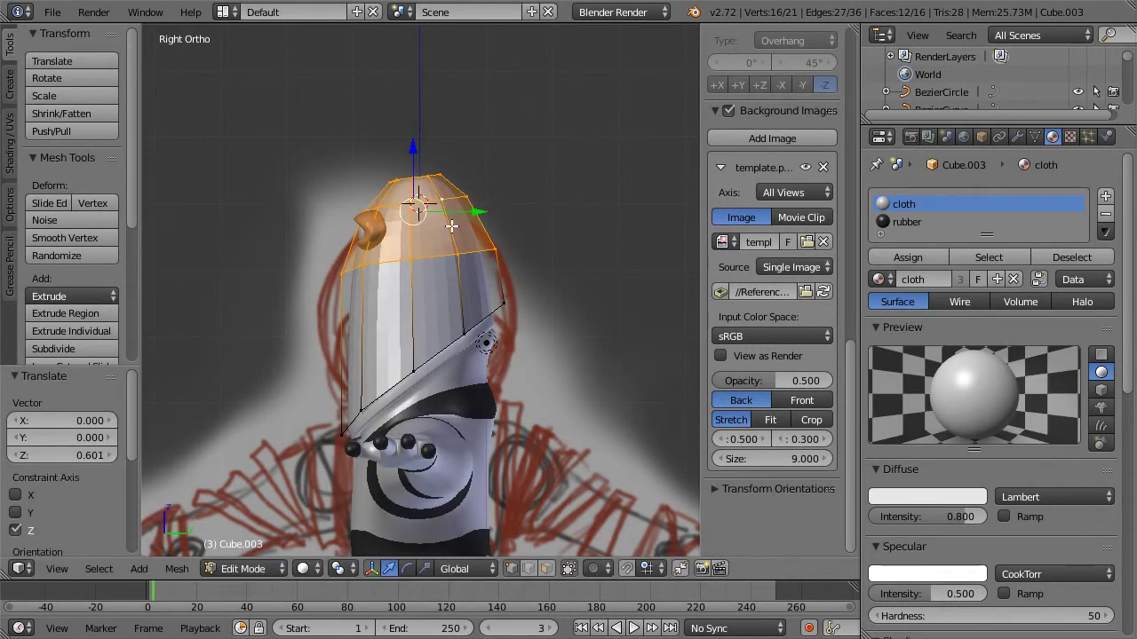
Step: Scale the helmet's middle edge loop to about 1.12 and shift it slightly along negative Y
key("a")
right_click(433, 258, "alt")
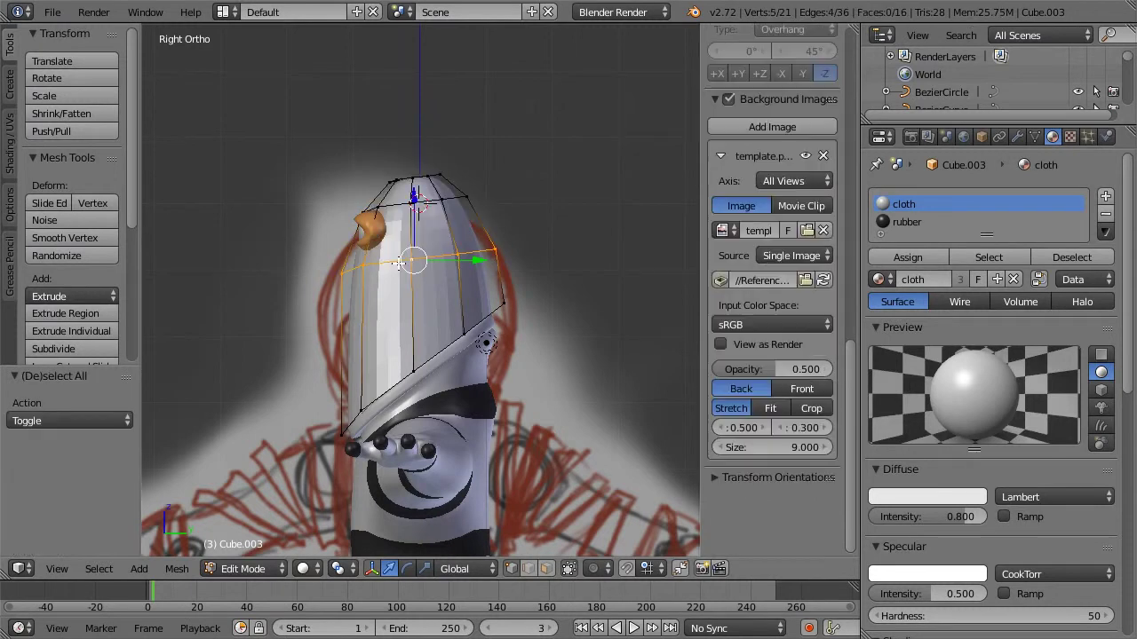
key("s")
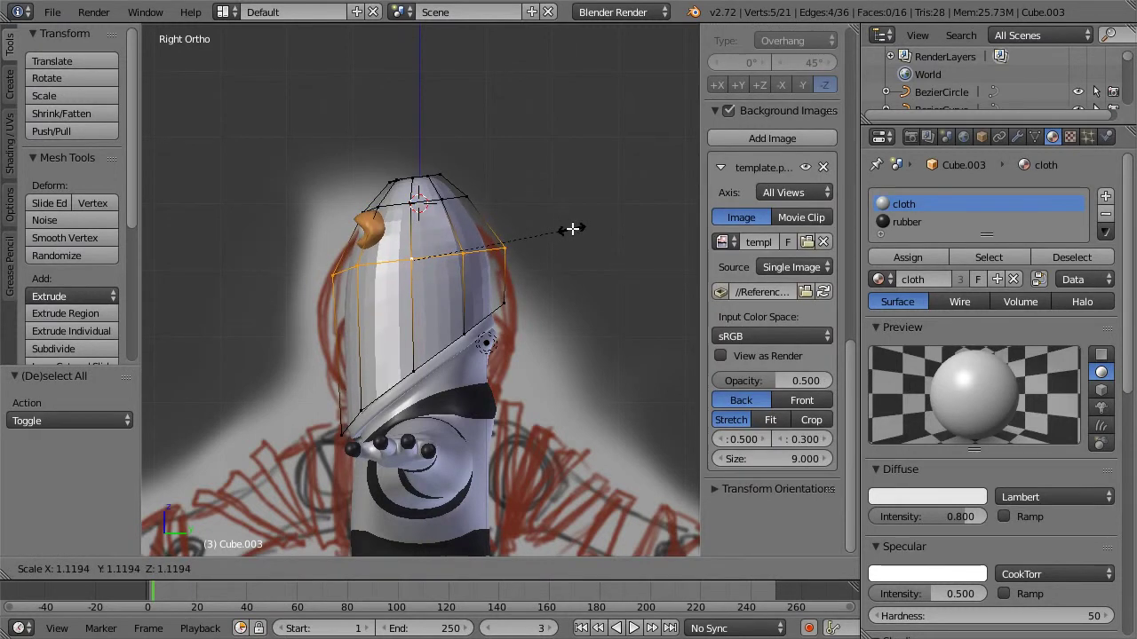
left_click(573, 229)
left_click_drag(480, 259, 471, 260)
Step: Scale the edge loop below the crown to about 1.256 and shift it along negative Y
key("a")
right_click(412, 203, "alt")
left_click(434, 203, "alt")
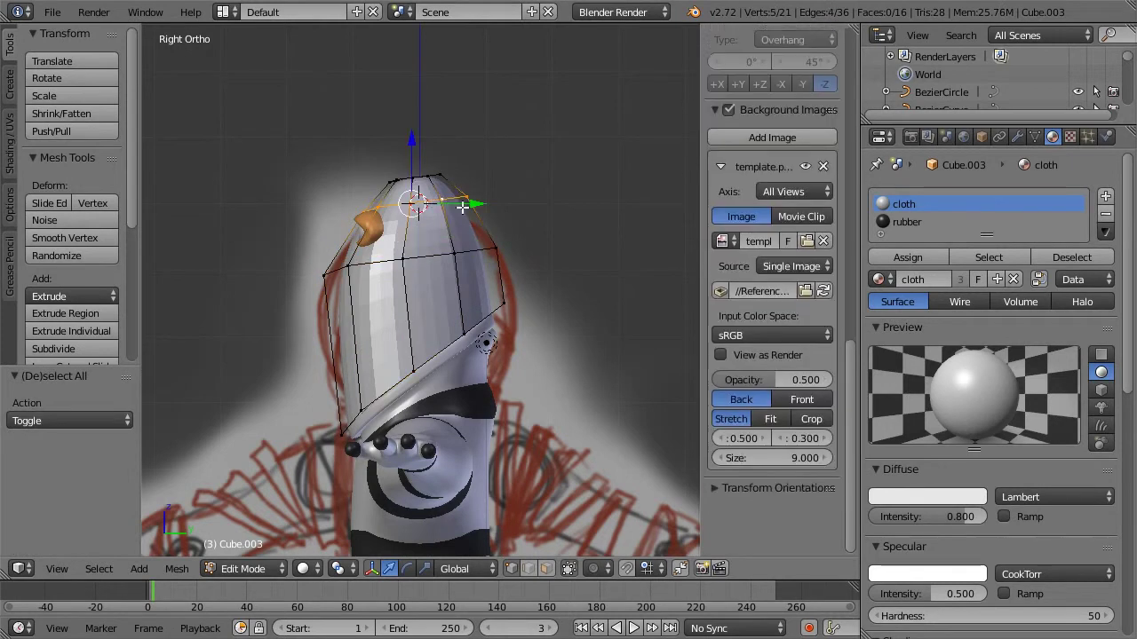
key("s")
left_click(534, 206)
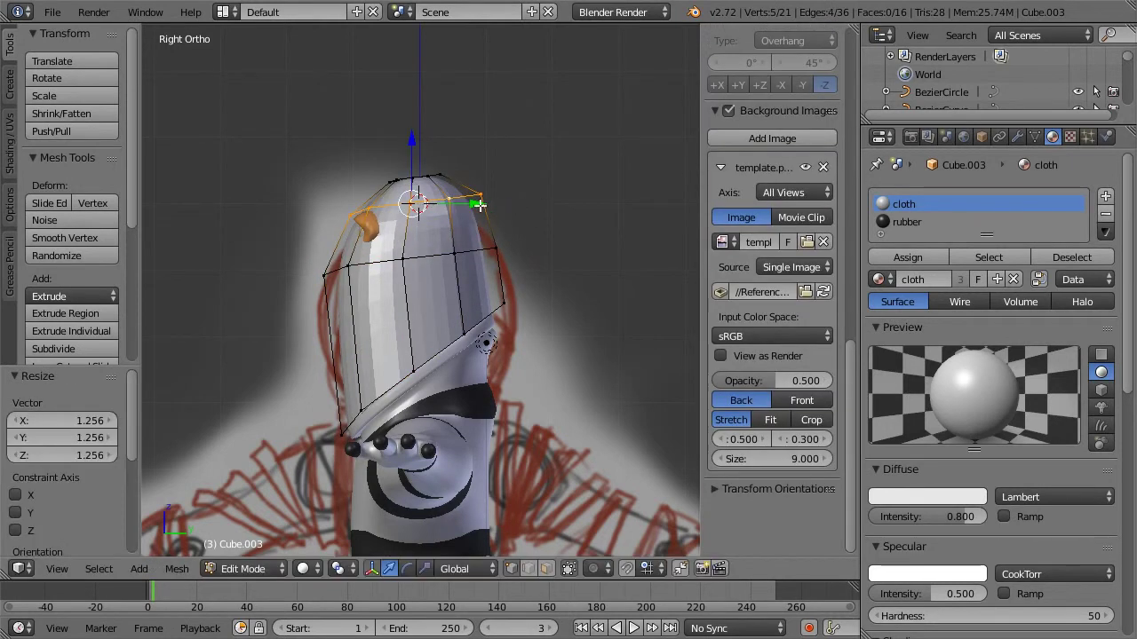
key("g")
key("y")
left_click(461, 205)
key("a")
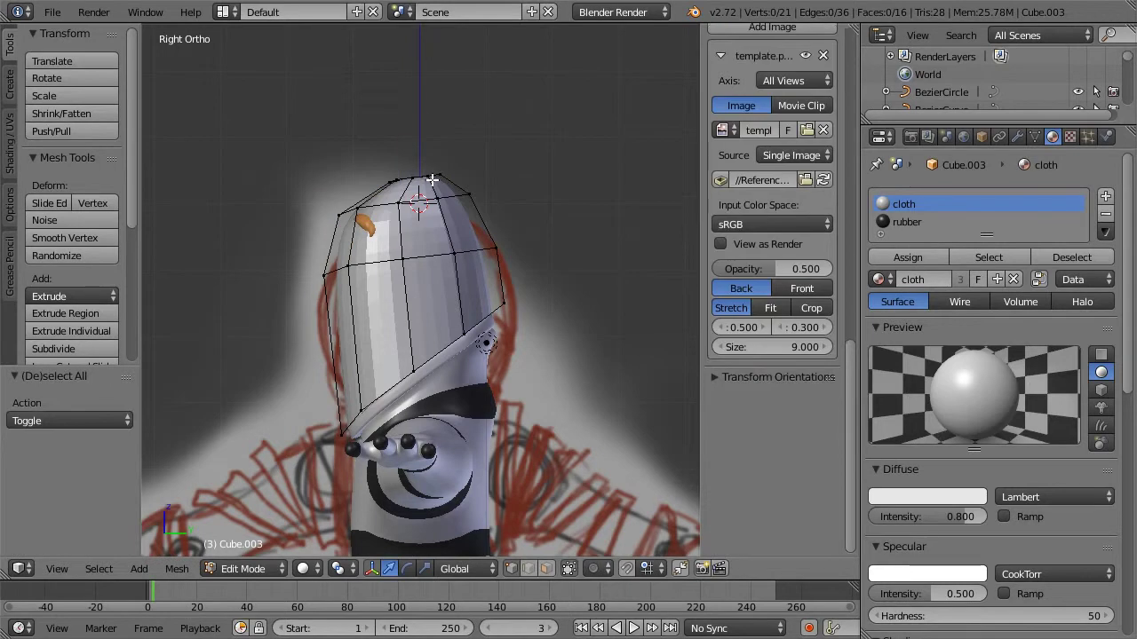
Step: Box-select the crown vertices in wireframe and shift them slightly along negative Y
key("z")
key("b")
left_click_drag(366, 147, 444, 190)
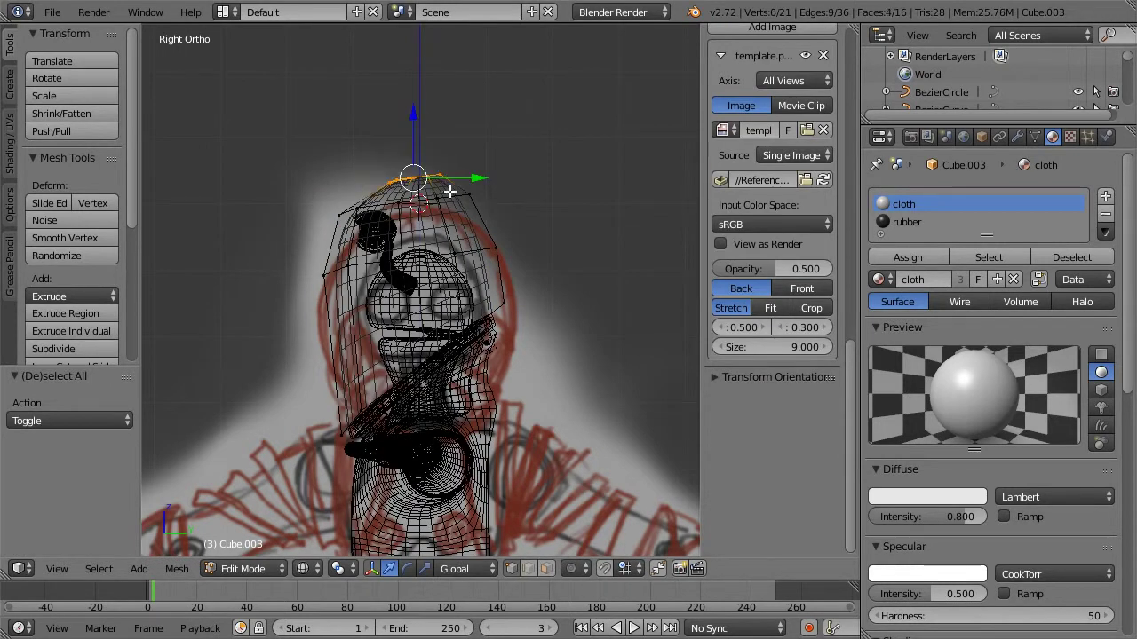
key("g")
key("y")
left_click(439, 183)
key("a")
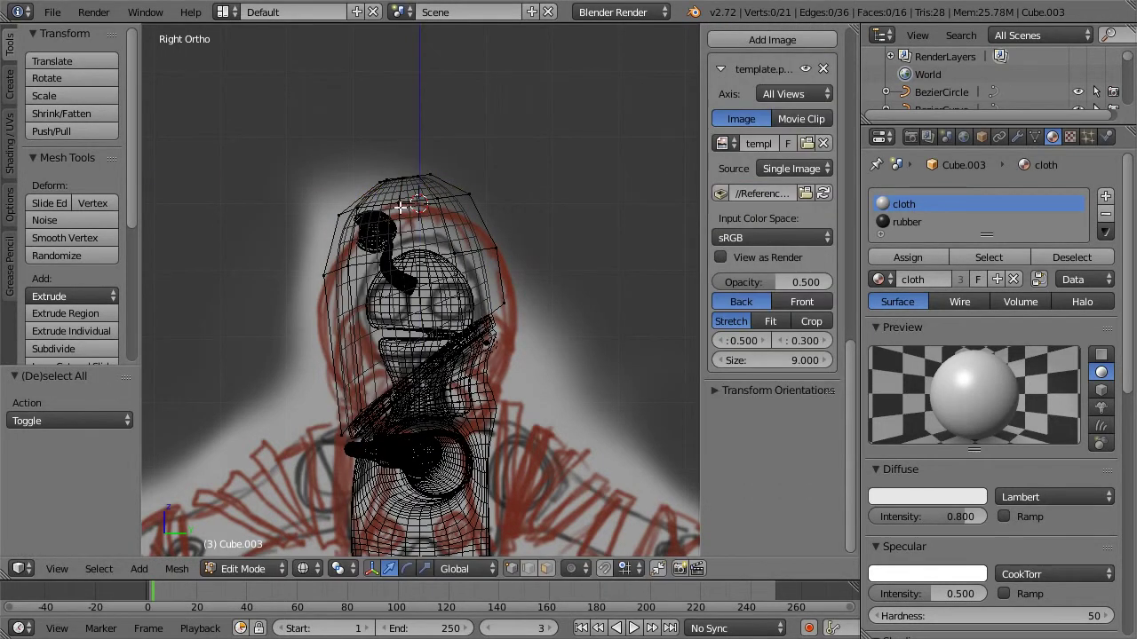
Step: Scale the loop below the crown and the helmet's middle loop further outward to round the dome
right_click(403, 204, "alt")
key("s")
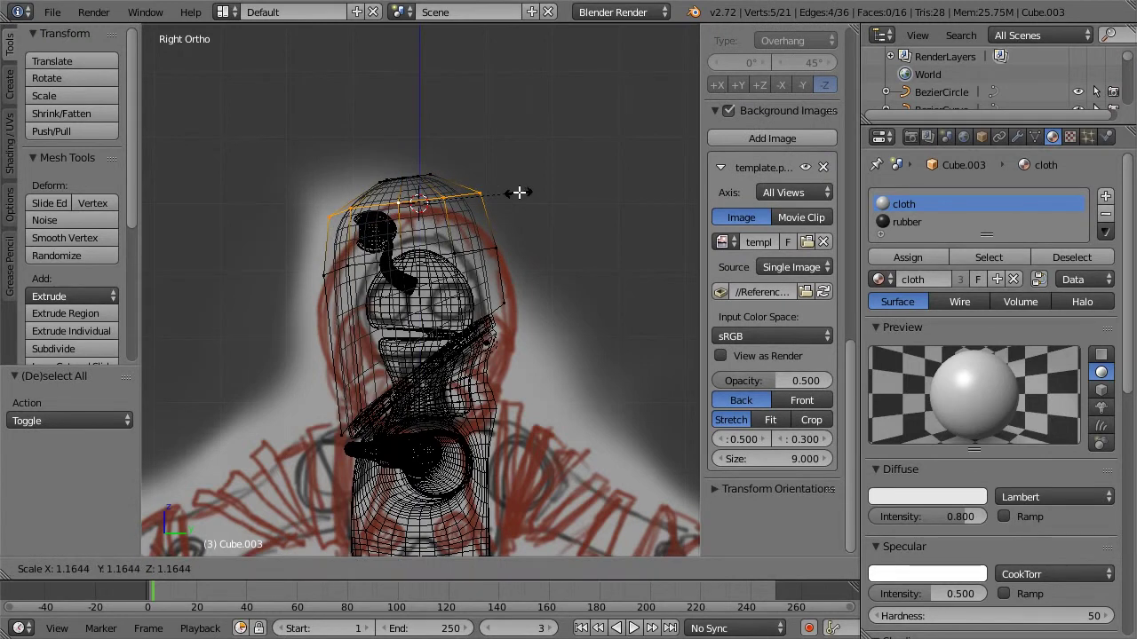
left_click(507, 202)
key("a")
key("a")
key("s")
left_click(525, 236)
key("a")
key("a")
Step: Select the vertex at the center of the crown and raise it slightly along Z
key("z")
mouse_move(483, 318)
middle_mouse_down()
mouse_move(495, 231)
mouse_move(539, 254)
mouse_move(477, 219)
mouse_move(415, 213)
middle_mouse_up()
key("z")
key("z")
right_click(409, 205)
left_click_drag(408, 175, 408, 169)
key("a")
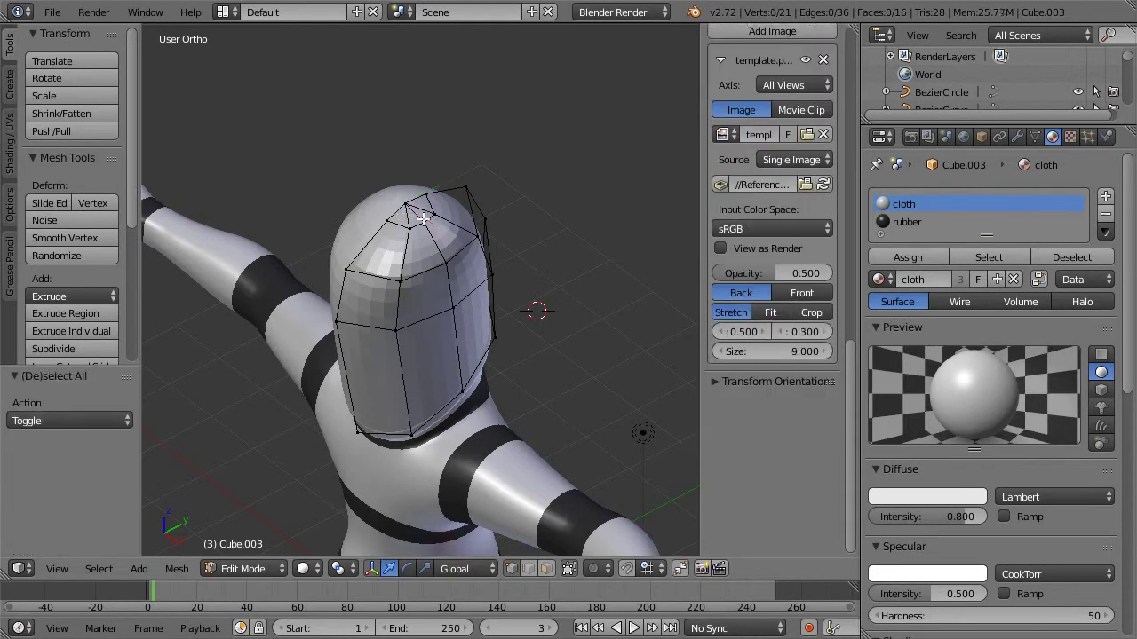
Step: Scale the crown's topmost edge loop to about 1.67 in side view and leave edit mode
right_click(424, 218, "alt")
key("KP_3")
key("z")
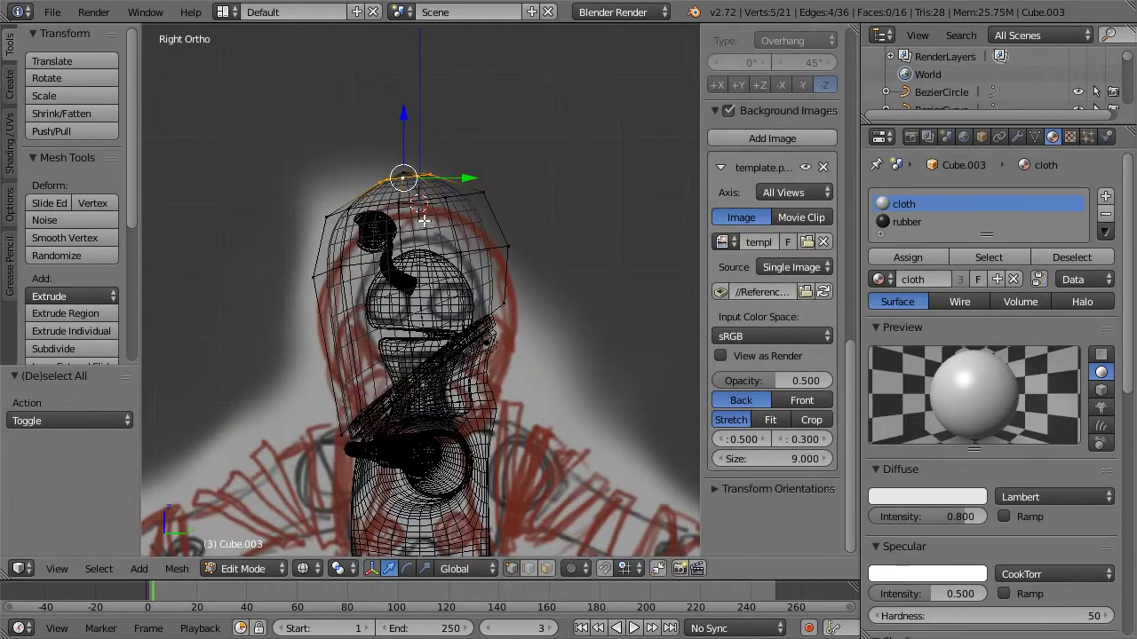
key("s")
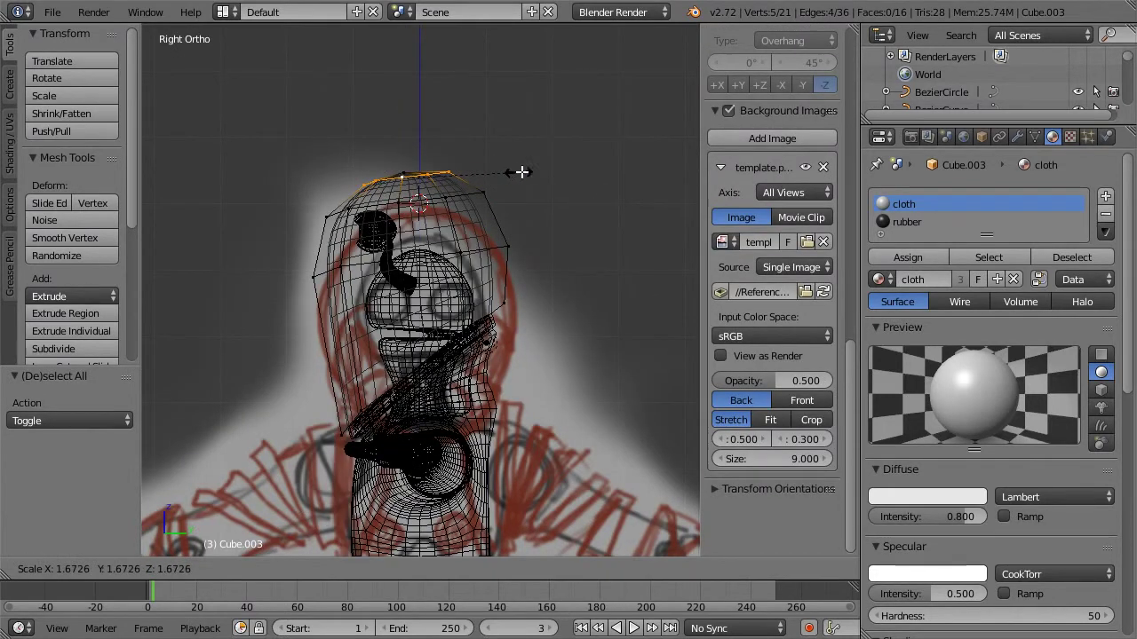
left_click(521, 171)
key("z")
key("Tab")
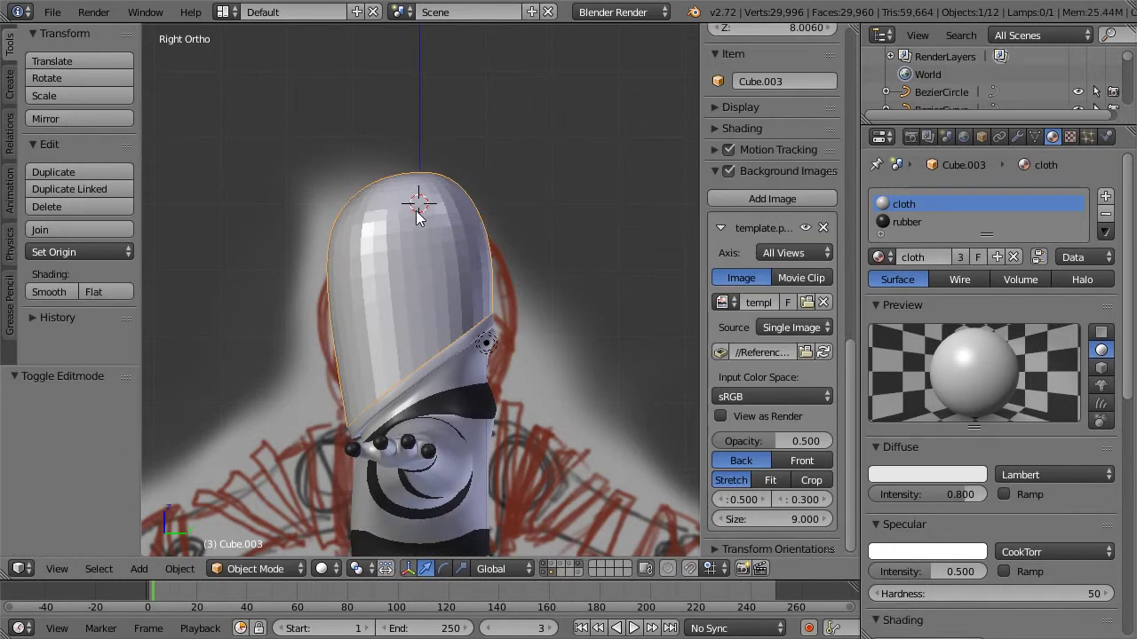
Step: Select the helmet's bottom edge loop and scale it to about 0.922 so it sits inside the collar ring
middle_click_drag(499, 220, 551, 223)
middle_click_drag(385, 210, 334, 215)
scroll(407, 305, "up", 3)
key("Tab")
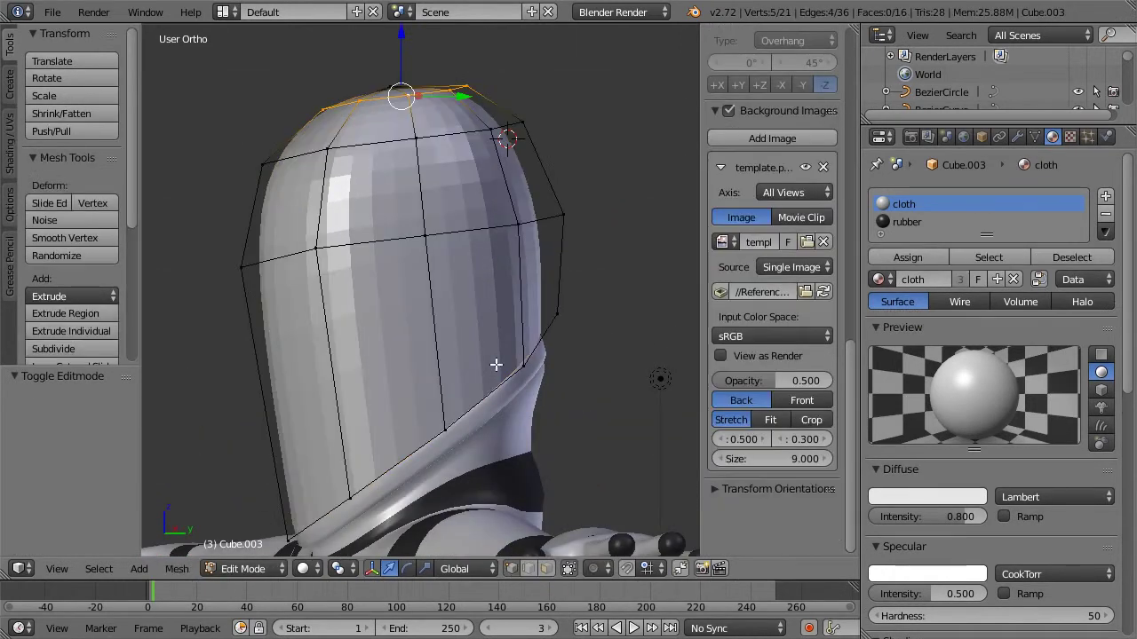
middle_click_drag(495, 364, 507, 366)
key("a")
right_click(534, 389, "alt")
middle_click_drag(633, 328, 618, 334)
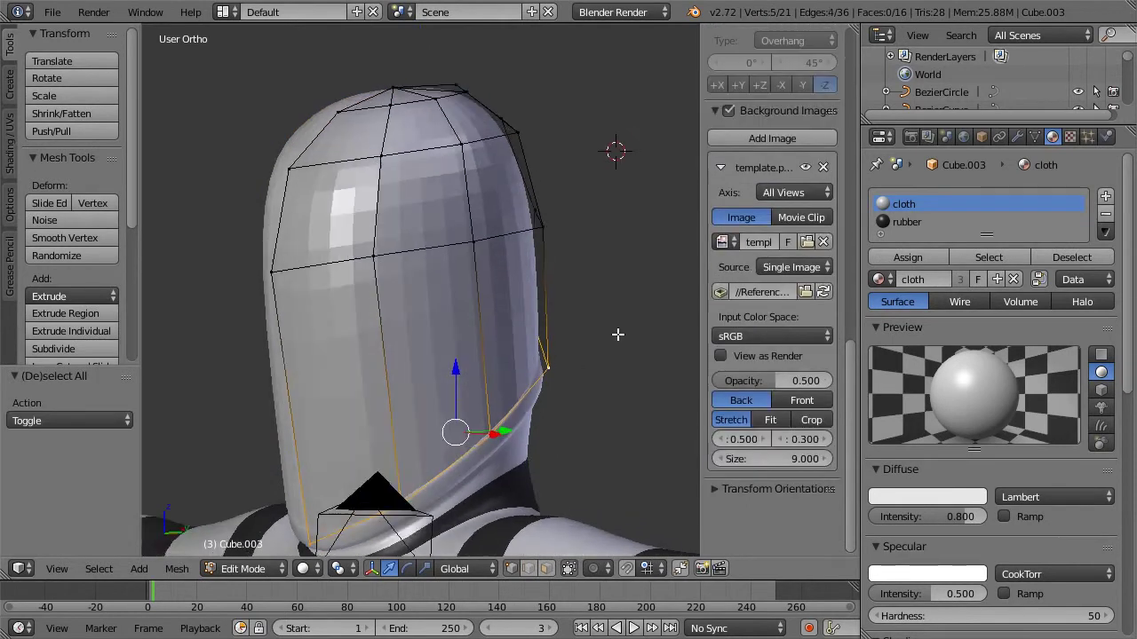
key("s")
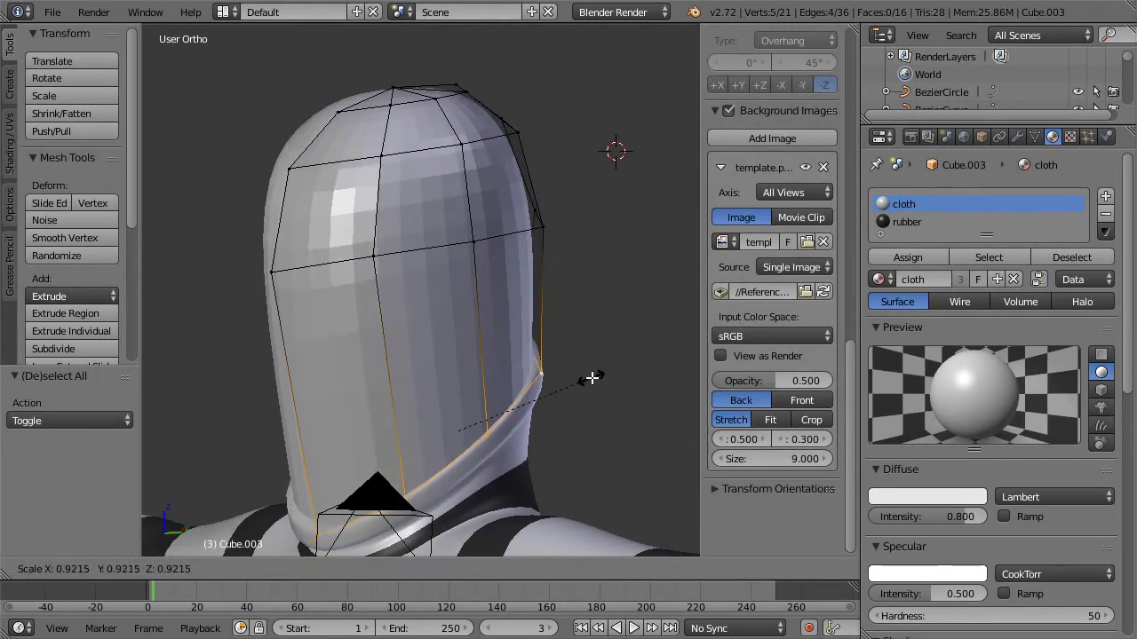
left_click(586, 379)
middle_click_drag(583, 378, 528, 426)
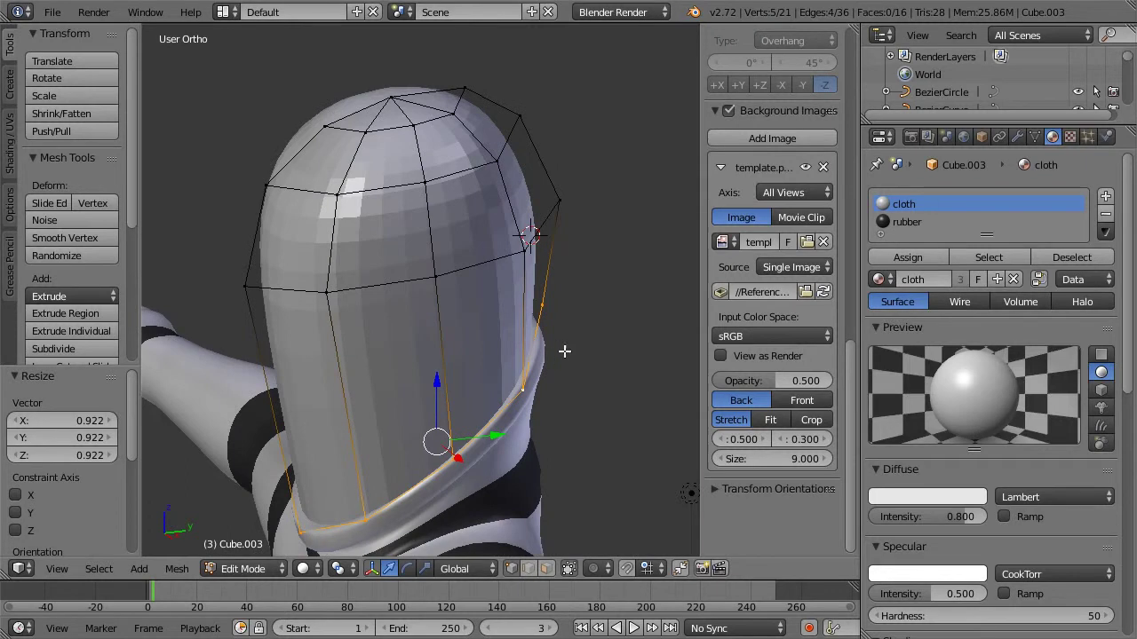
Step: Leave edit mode and examine the helmet's shape from several angles and against the reference drawing in side view
middle_click_drag(565, 351, 513, 411)
middle_click_drag(462, 372, 362, 391)
key("Tab")
scroll(432, 335, "down", 3)
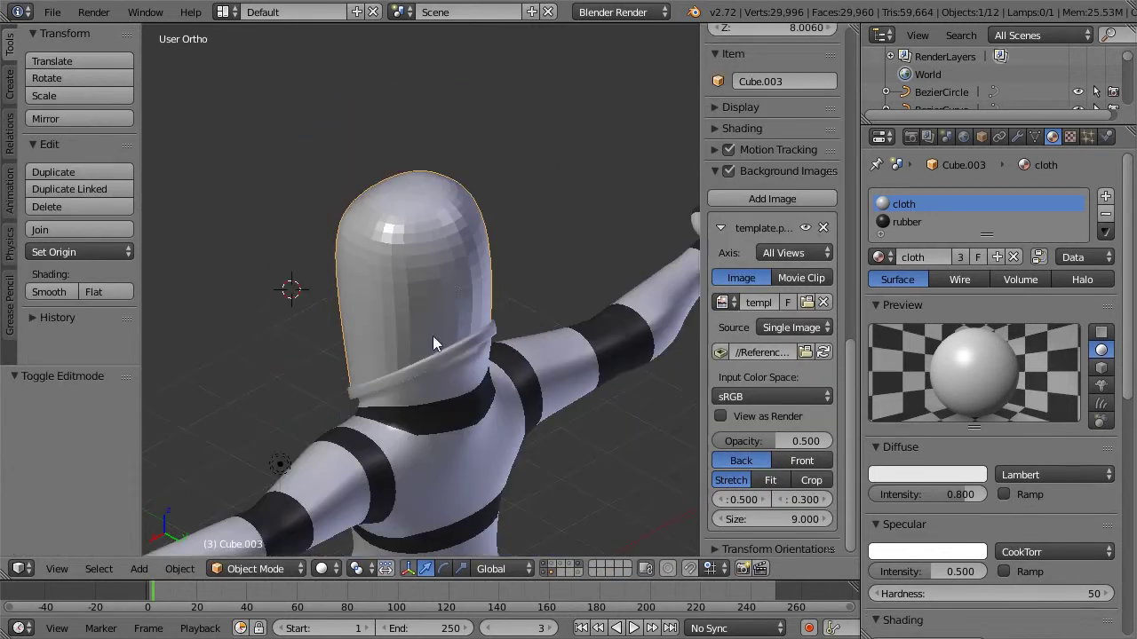
middle_click_drag(447, 277, 512, 285)
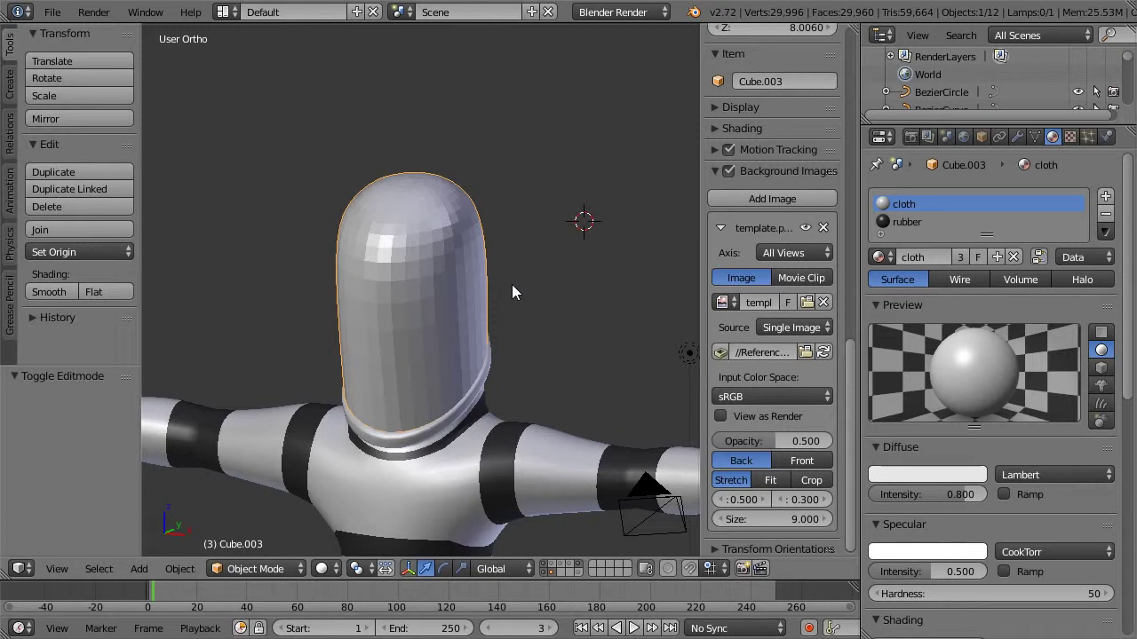
middle_click_drag(612, 414, 493, 372)
key("KP_1")
key("KP_3")
key("z")
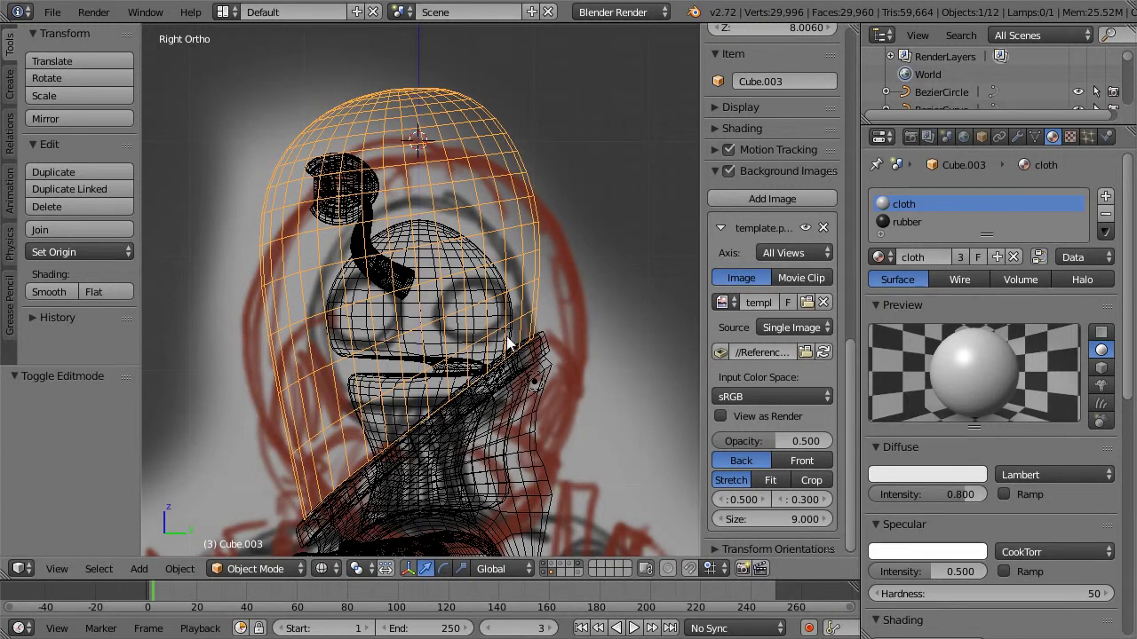
key("z")
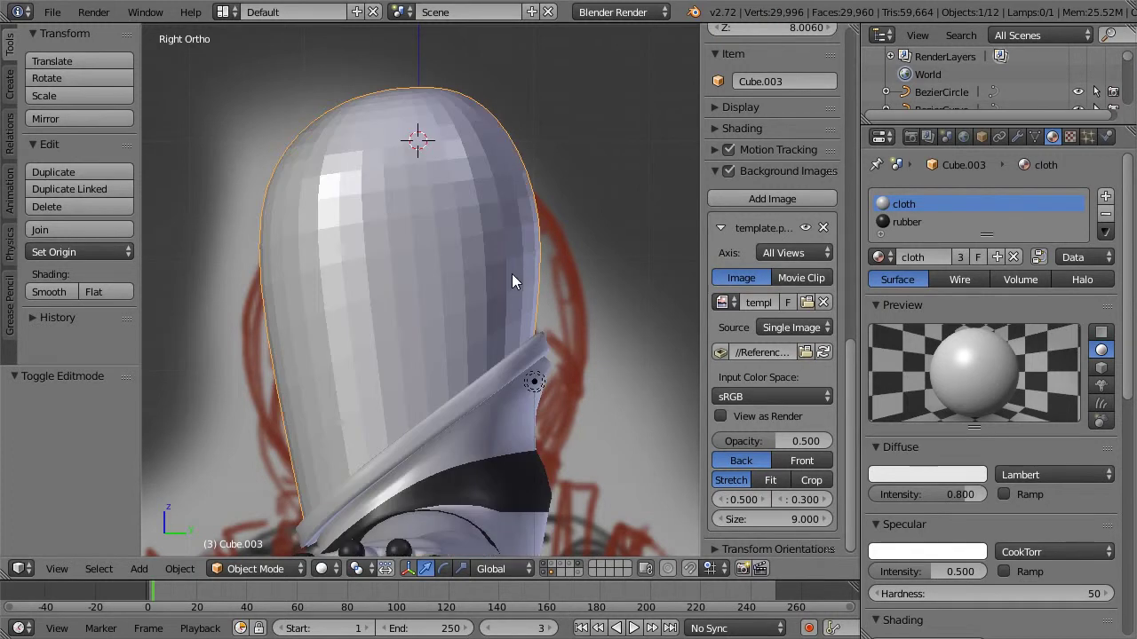
Step: Add a centered edge loop around the helmet between its middle loop and bottom rim
key("Tab")
middle_click_drag(327, 226, 369, 231)
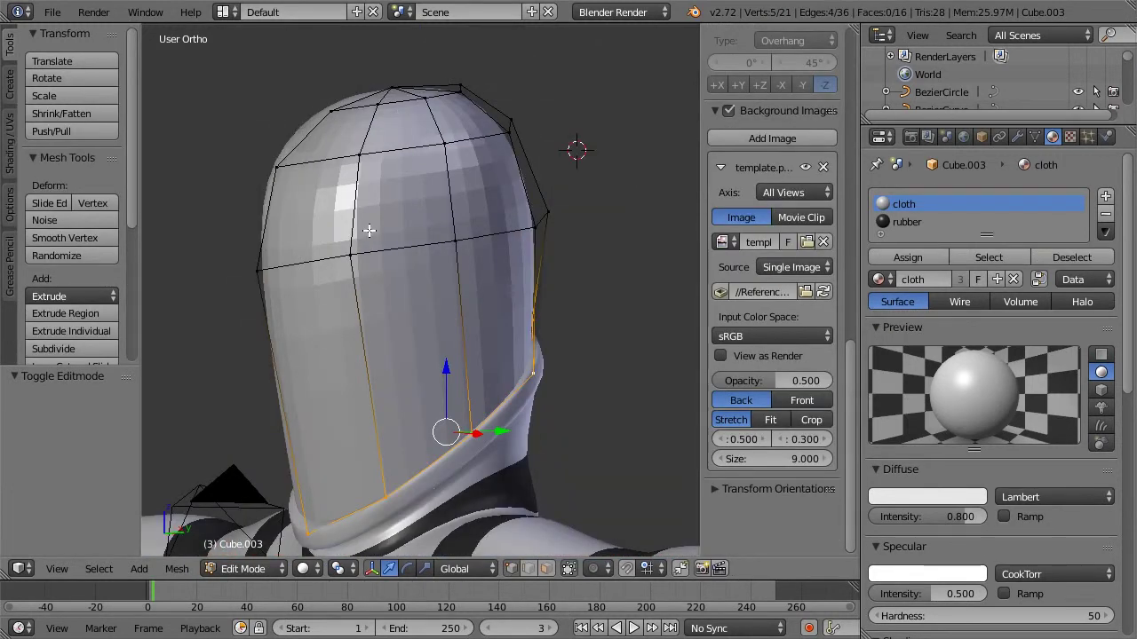
key("KP_1")
key("KP_3")
key("a")
key("ctrl+r")
left_click(489, 300)
right_click(400, 474)
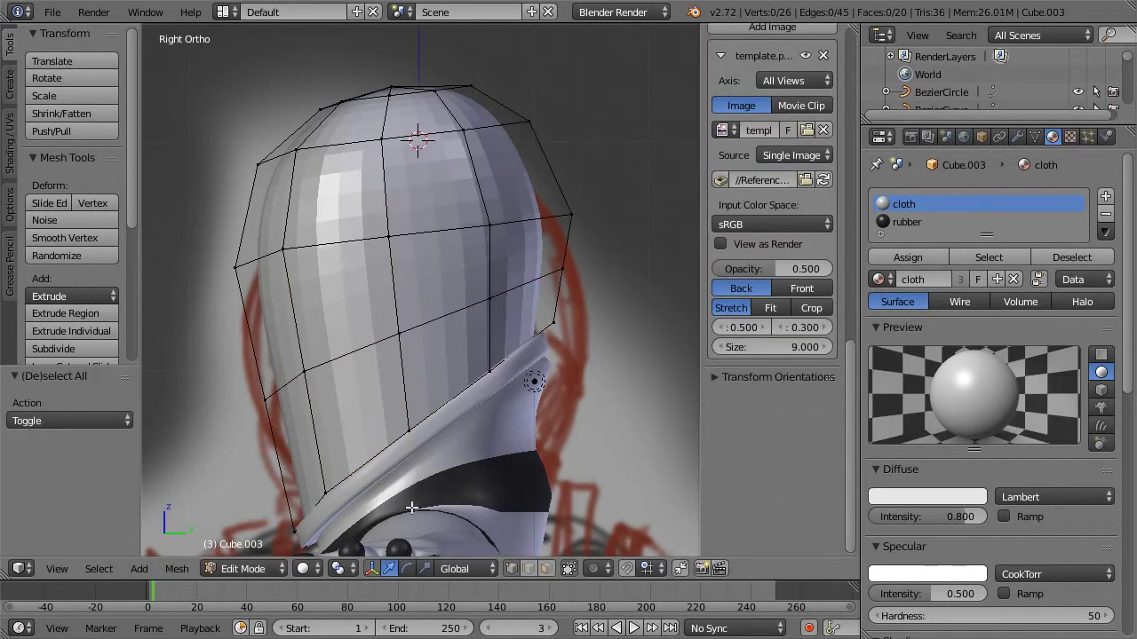
Step: Select the front face between the middle and lower loops and move it about -0.093 along Y with proportional editing enabled
key("z")
key("b")
left_click_drag(195, 241, 326, 420)
key("z")
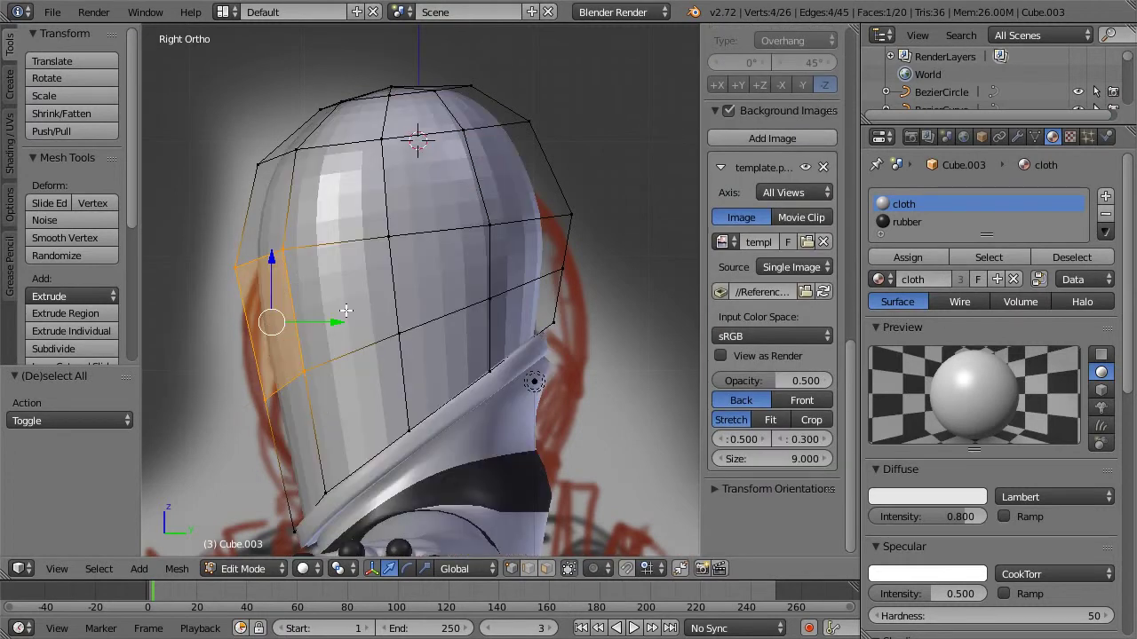
key("o")
key("g")
key("y")
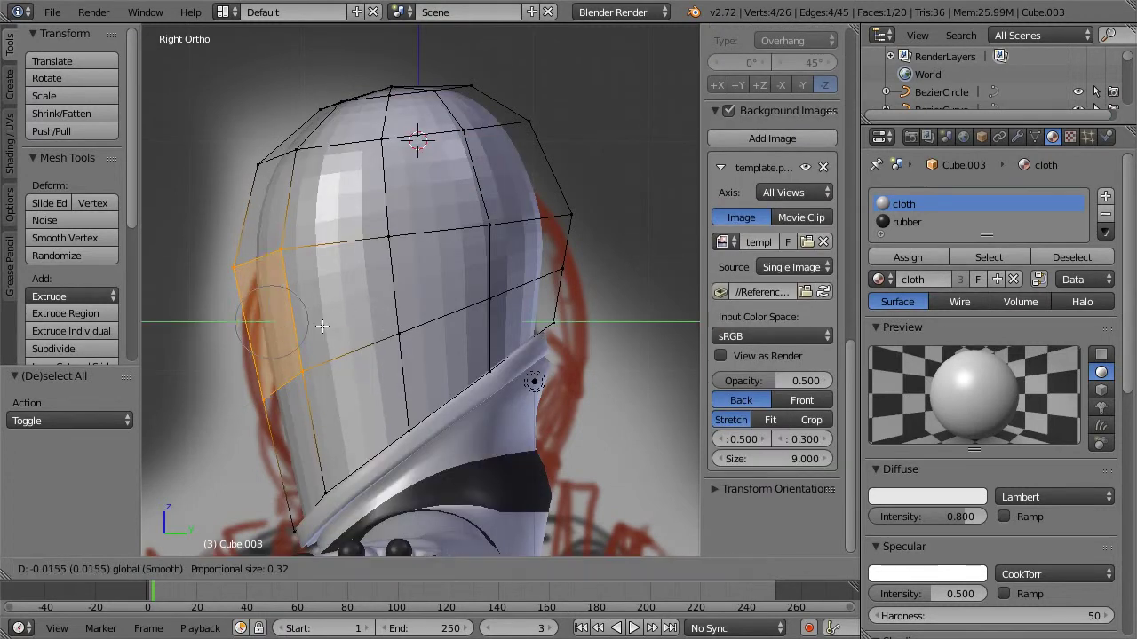
scroll(320, 327, "down", 6)
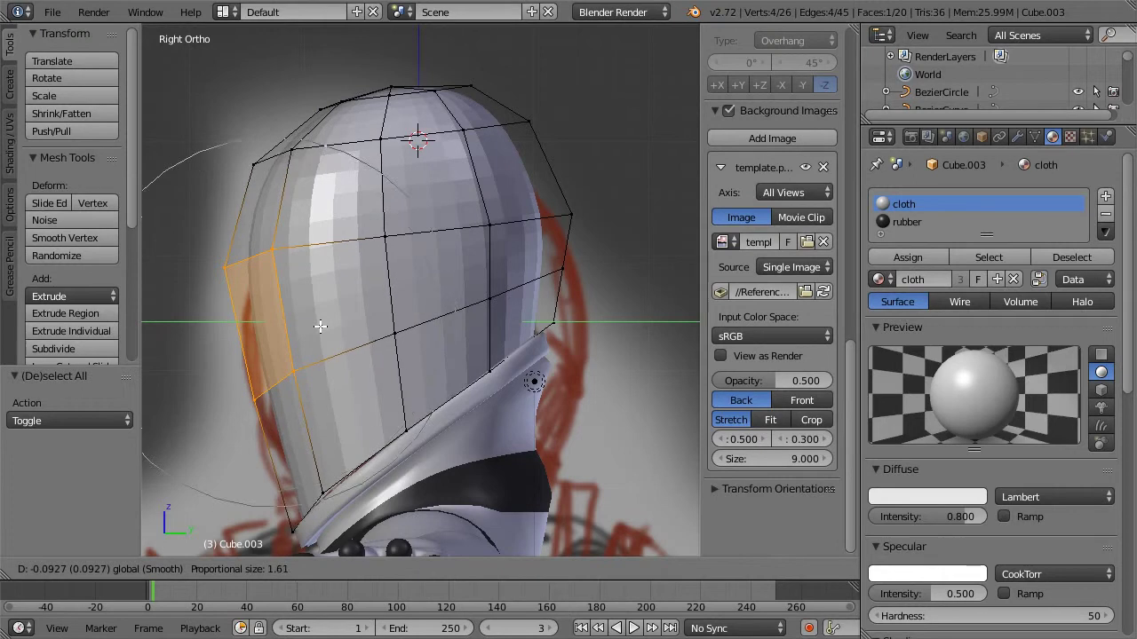
scroll(320, 327, "up", 4)
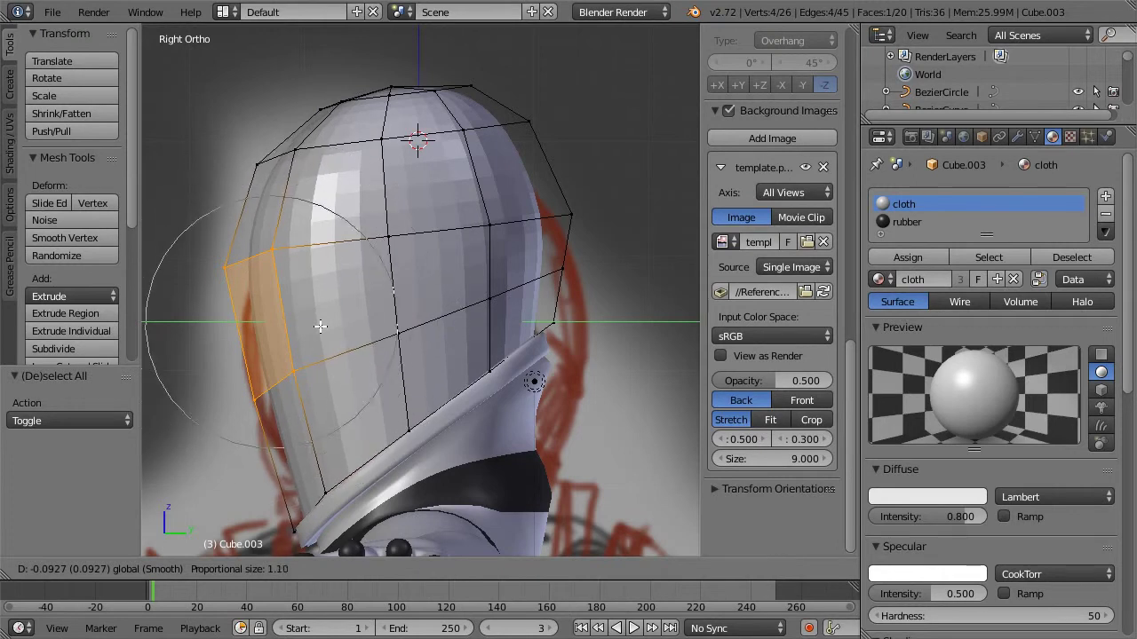
scroll(320, 327, "down", 1)
Step: Push the same front face about 0.07 further forward along Y with proportional size 1.00, deselect everything and leave edit mode
left_click_drag(319, 327, 309, 325)
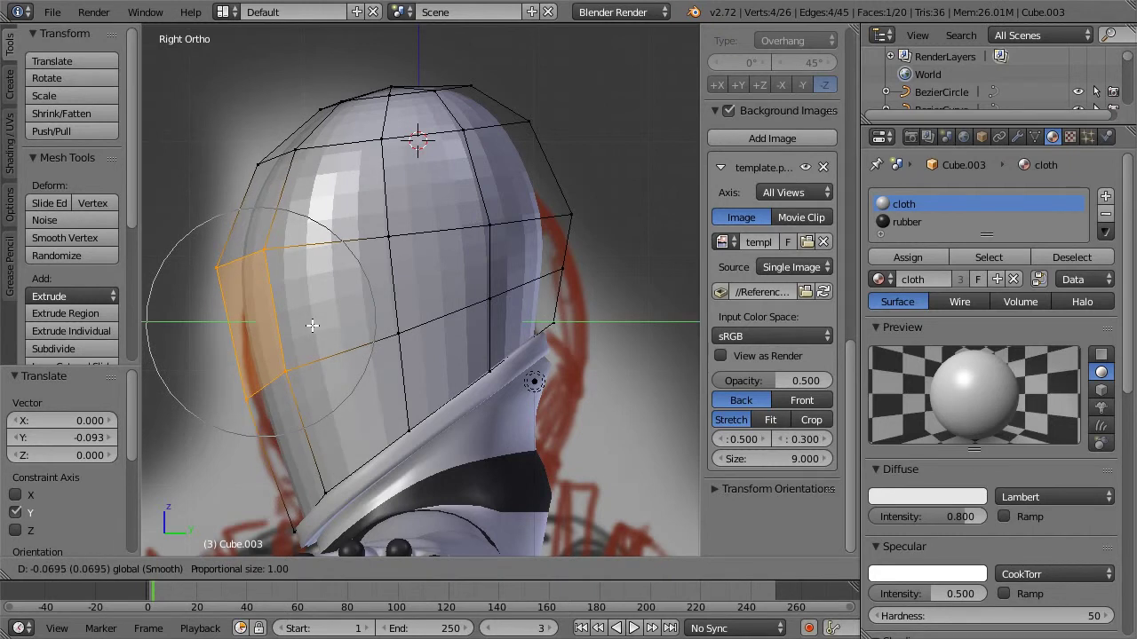
left_click(315, 325)
key("a")
key("z")
key("Tab")
key("z")
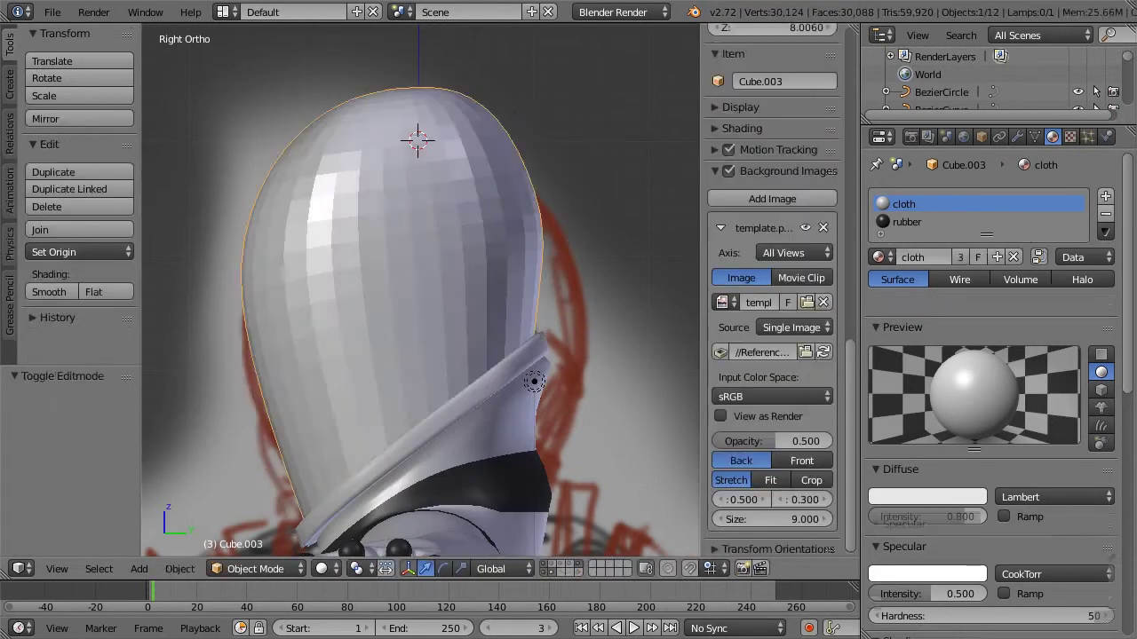
Step: Try to widen the helmet in front view by moving its middle and lower edge loops outward along X with proportional editing
scroll(326, 293, "down", 3)
mouse_move(325, 293)
middle_mouse_down()
mouse_move(590, 292)
mouse_move(321, 302)
mouse_move(476, 301)
middle_mouse_up()
key("KP_1")
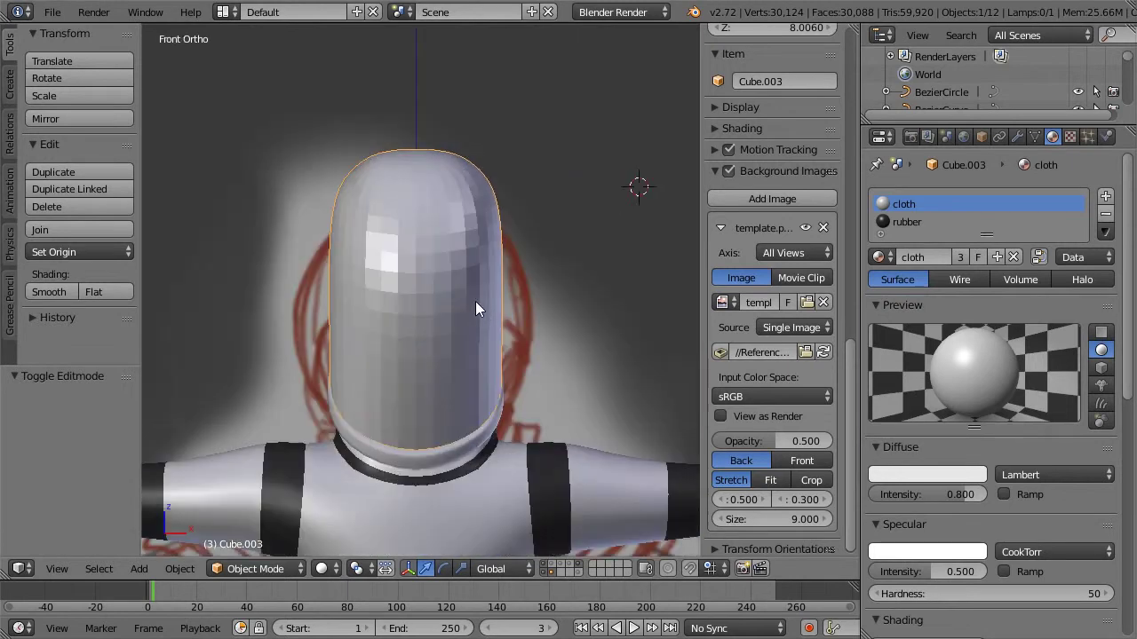
key("Tab")
key("z")
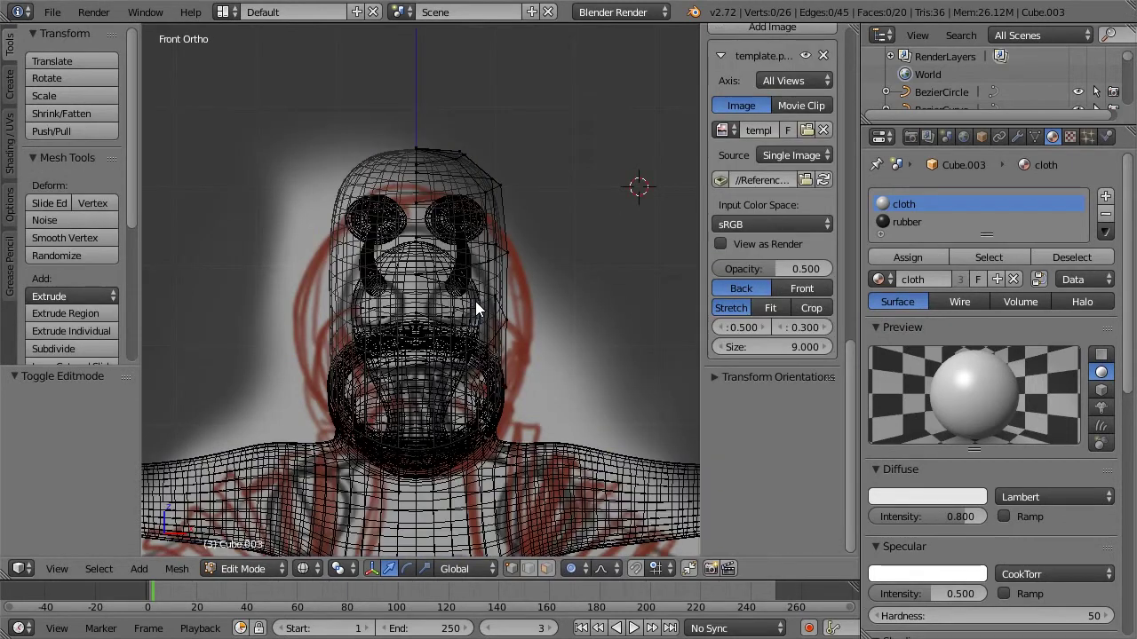
right_click(504, 255, "alt")
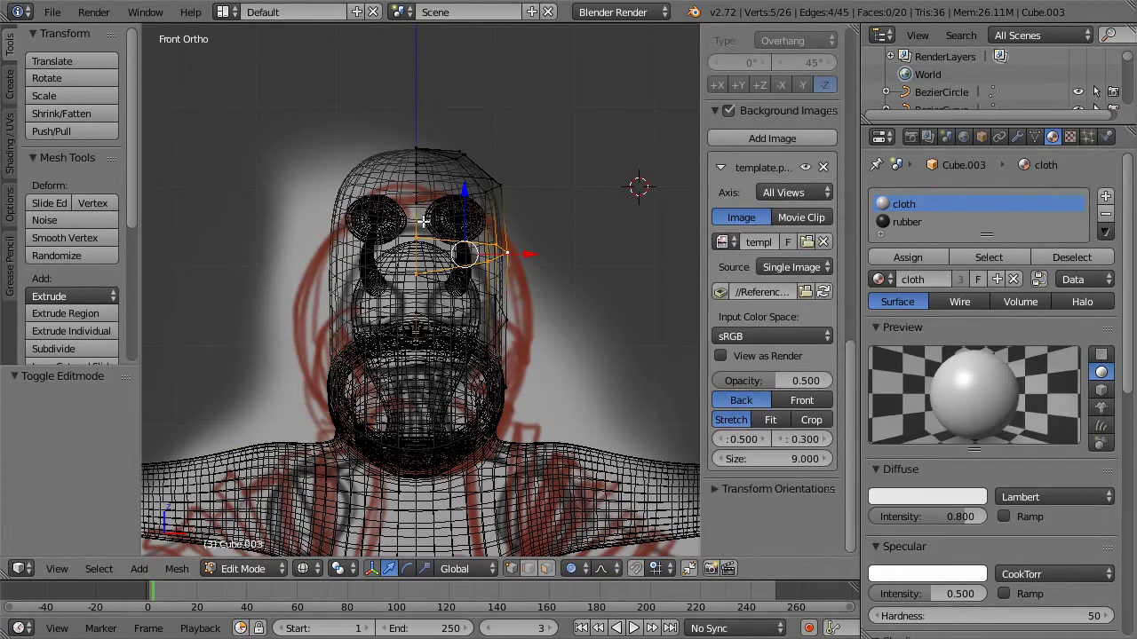
key("z")
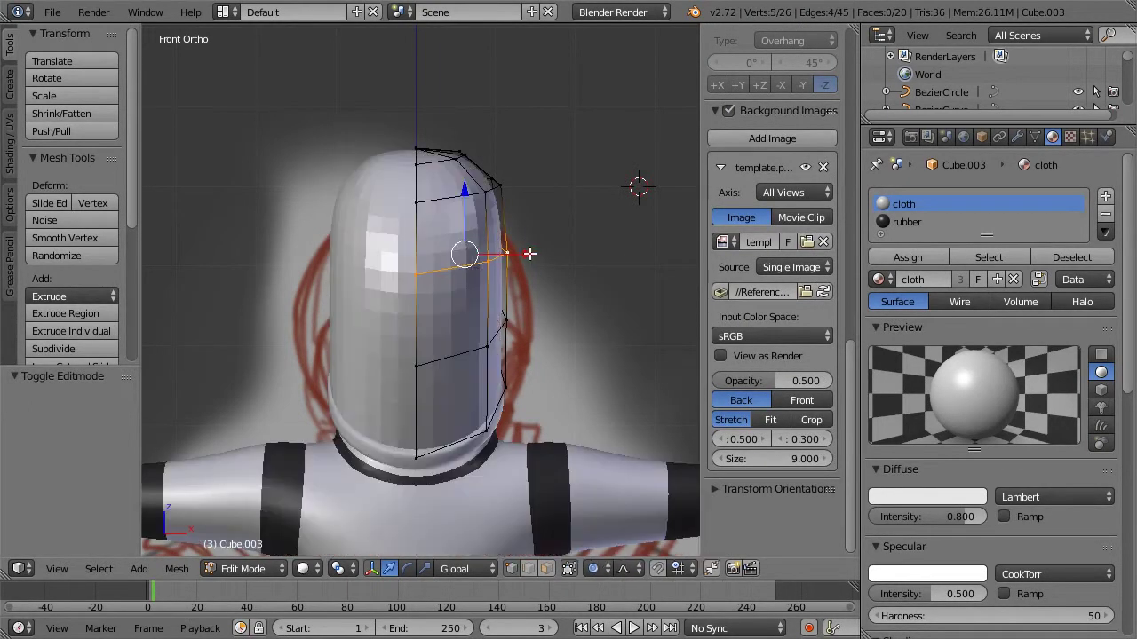
key("g")
key("x")
key("ctrl+z")
left_click_drag(542, 255, 536, 284)
right_click(499, 326, "alt+shift")
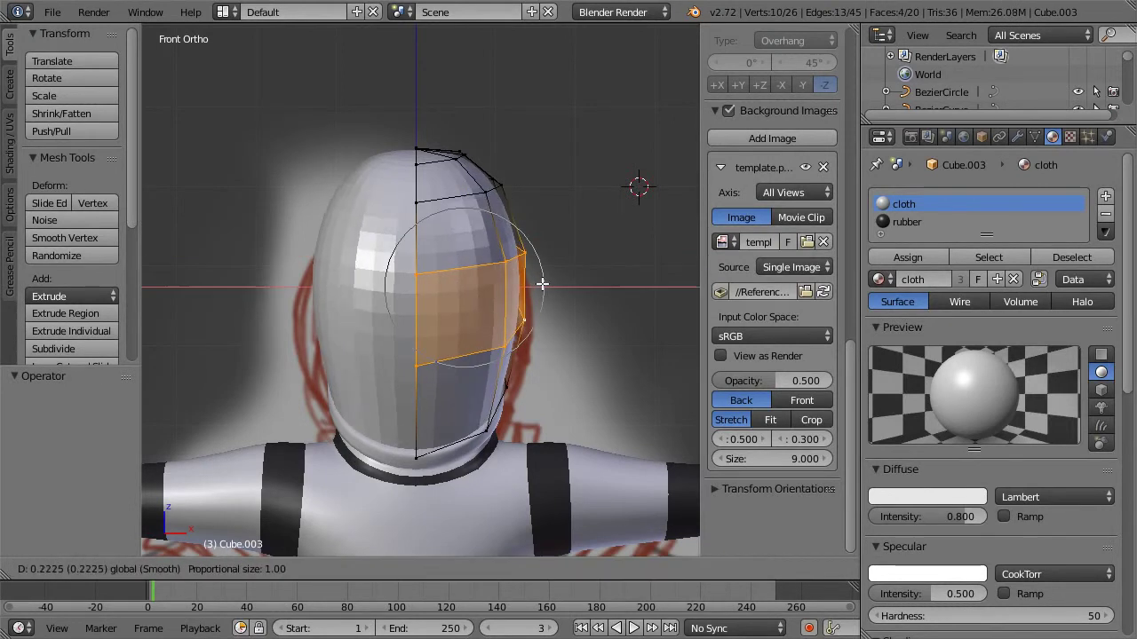
left_click(583, 280)
Step: Leave edit mode, check the widened helmet up close and undo the widening
middle_click_drag(487, 286, 386, 269)
key("Tab")
mouse_move(447, 251)
middle_mouse_down()
mouse_move(319, 251)
mouse_move(464, 245)
middle_mouse_up()
scroll(428, 290, "up", 4)
middle_click_drag(429, 295, 578, 305)
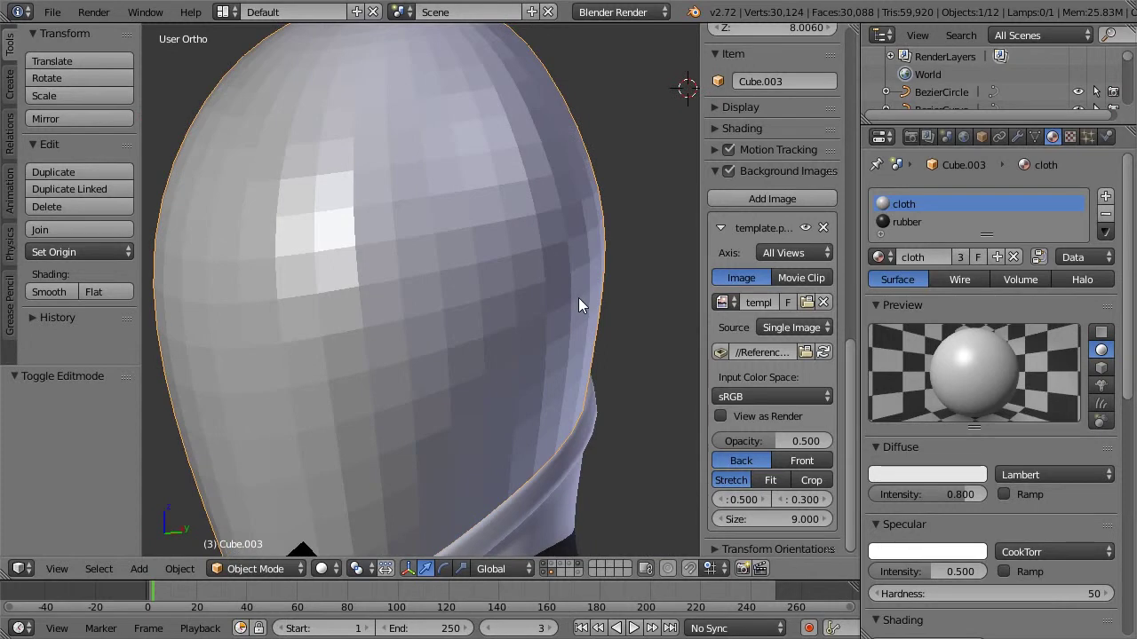
key("ctrl+z")
Step: Select the face band between the middle and lower loops and move it about 0.34 outward along X with proportional size 0.83
key("KP_1")
key("KP_3")
key("z")
key("z")
key("Tab")
key("KP_1")
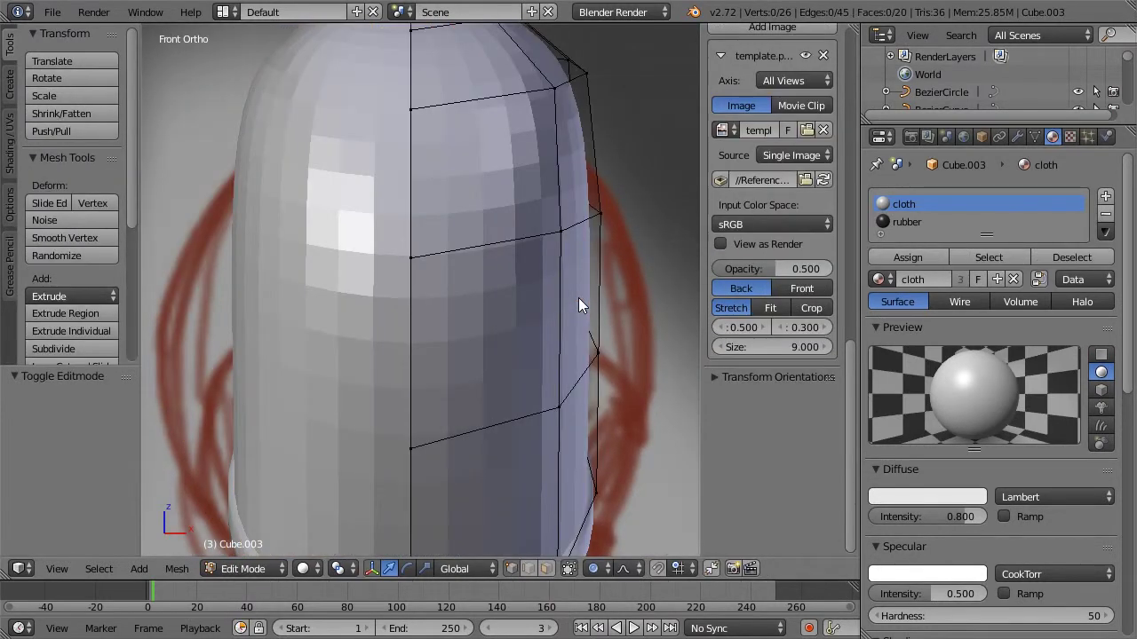
scroll(578, 305, "down", 5)
right_click(470, 354, "alt")
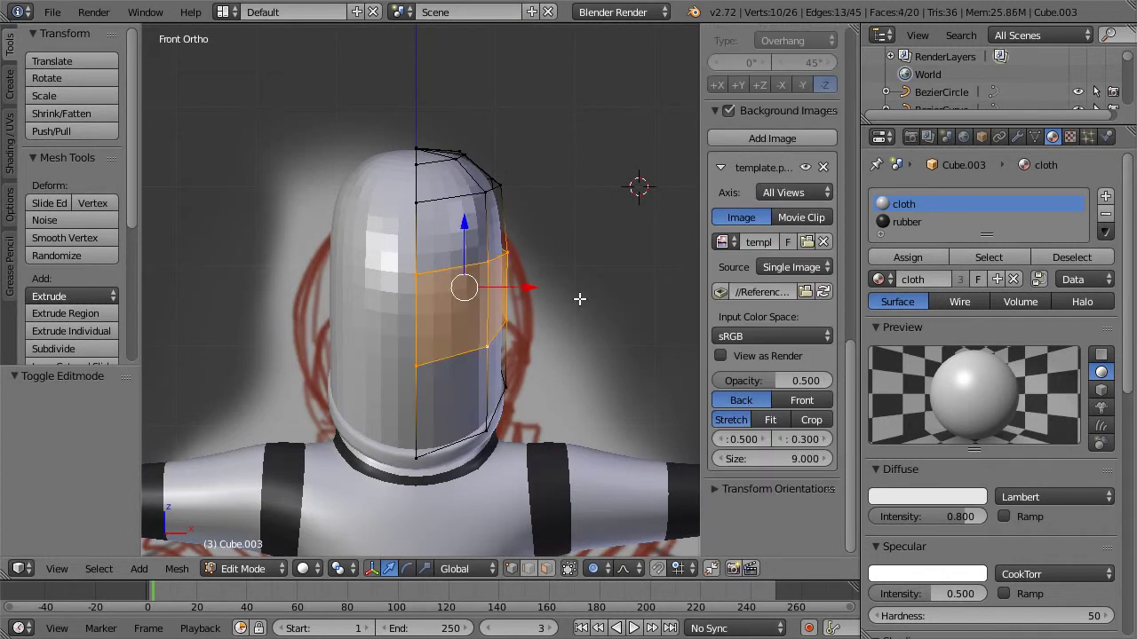
key("g")
key("x")
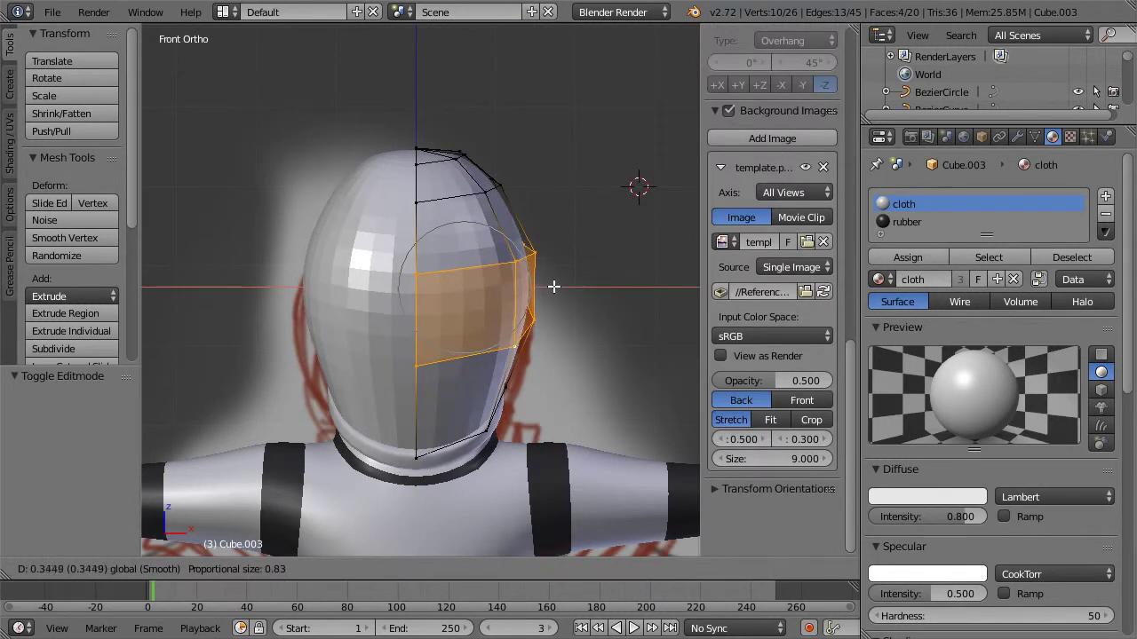
left_click(554, 287)
key("Tab")
key("Tab")
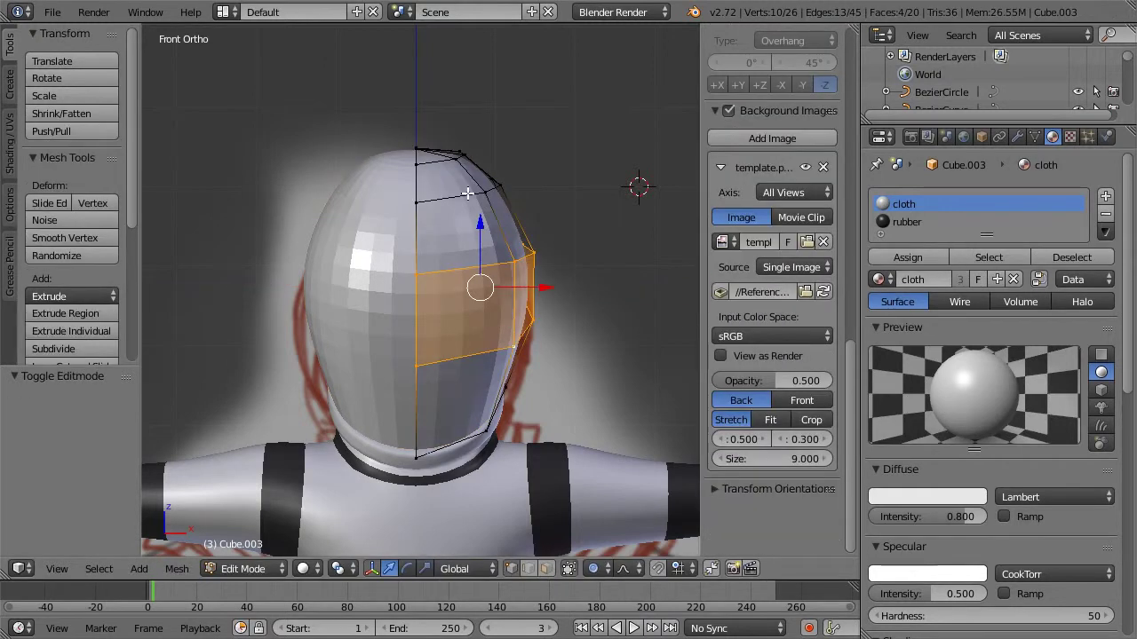
Step: Select the edge loop above the middle one, move it about 0.16 outward along X and check the shape in object mode
key("a")
right_click(480, 185)
key("g")
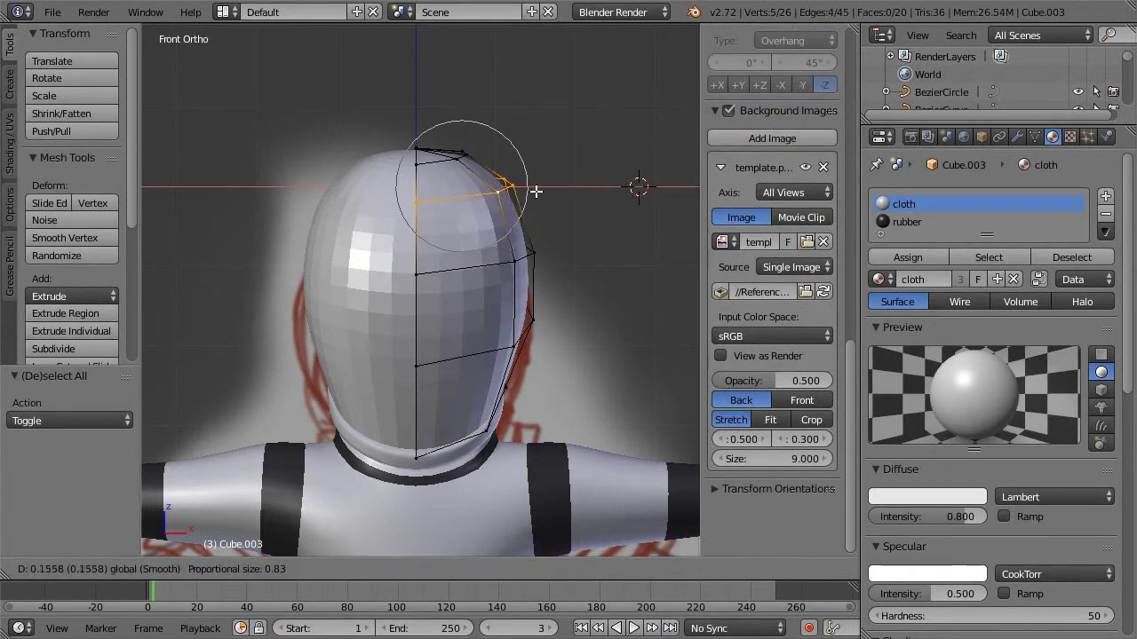
left_click(535, 191)
key("Tab")
mouse_move(609, 228)
middle_mouse_down()
mouse_move(510, 227)
mouse_move(435, 258)
mouse_move(405, 234)
mouse_move(500, 240)
mouse_move(525, 292)
mouse_move(415, 296)
mouse_move(342, 249)
middle_mouse_up()
key("z")
key("z")
Step: Select the helmet's upper part from the middle loop to the crown and shift it about -0.09 along Y in side view
key("Tab")
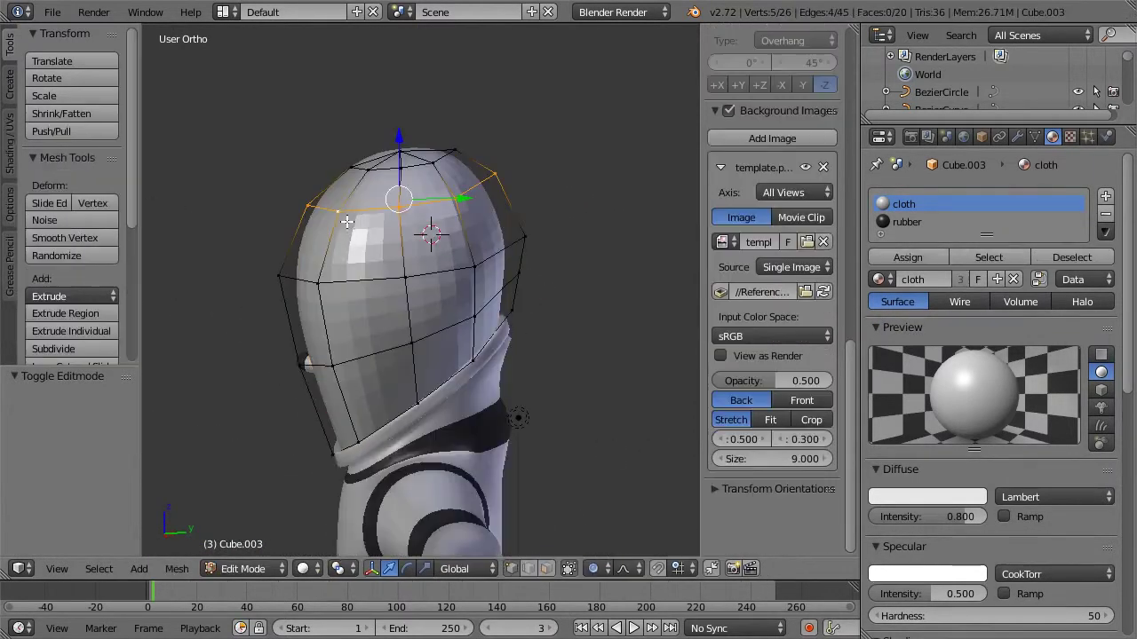
key("KP_3")
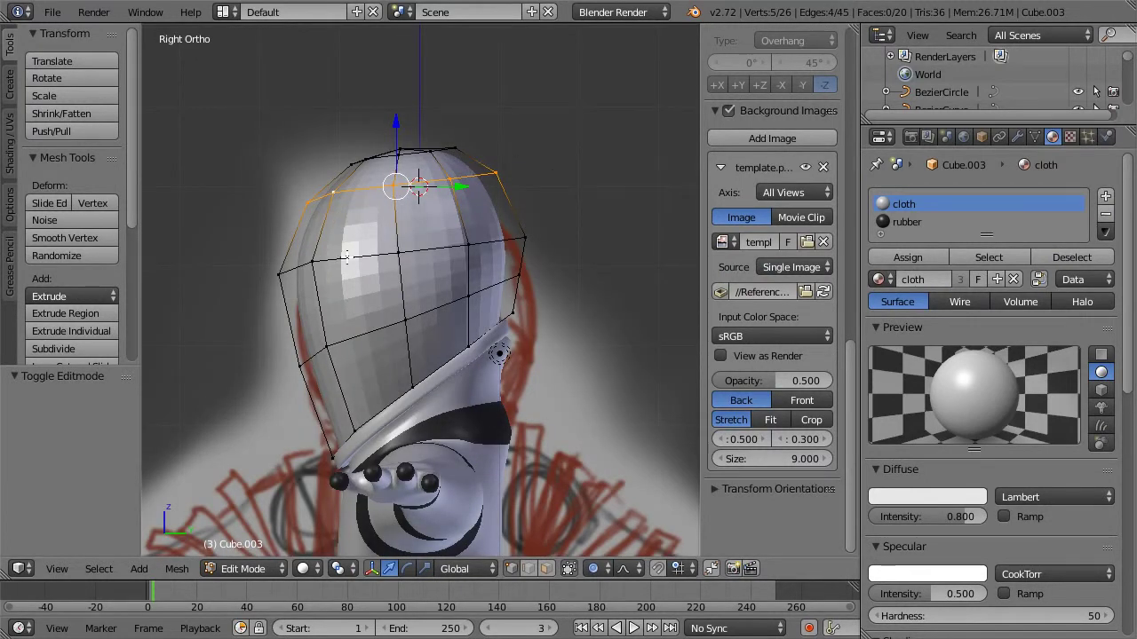
left_click(347, 256, "alt+shift")
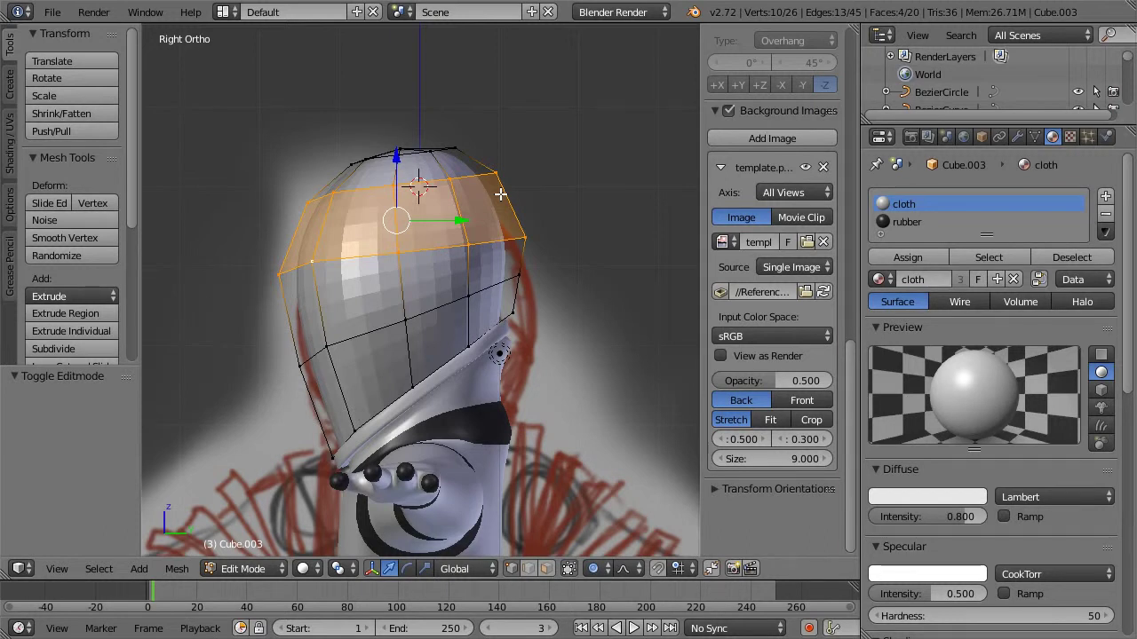
key("z")
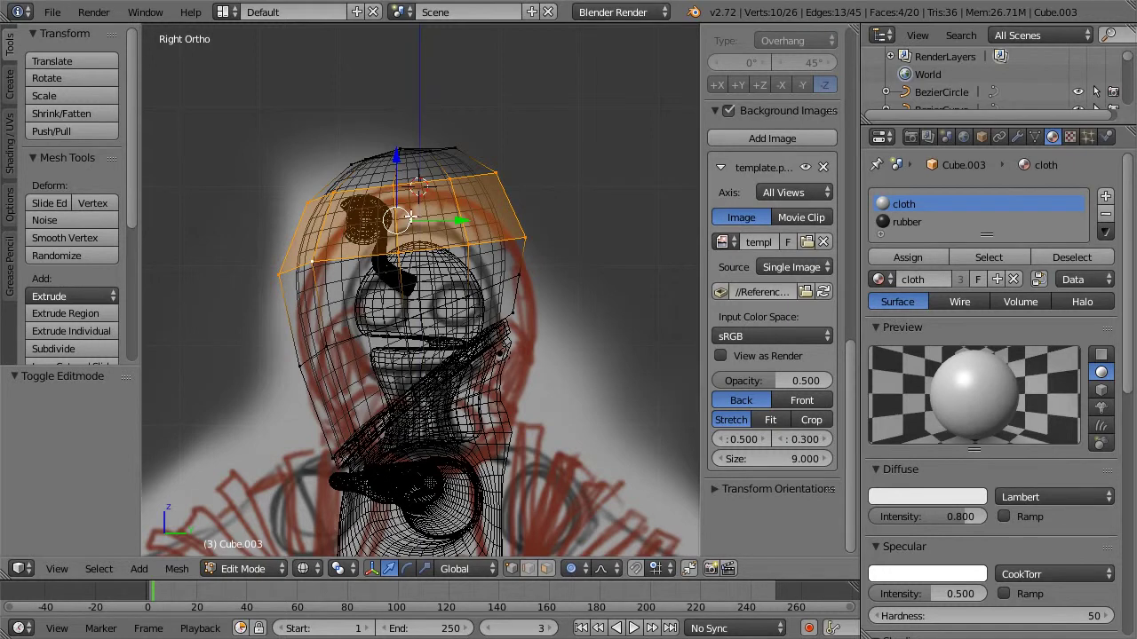
key("b")
left_click_drag(299, 115, 498, 182)
key("g")
key("y")
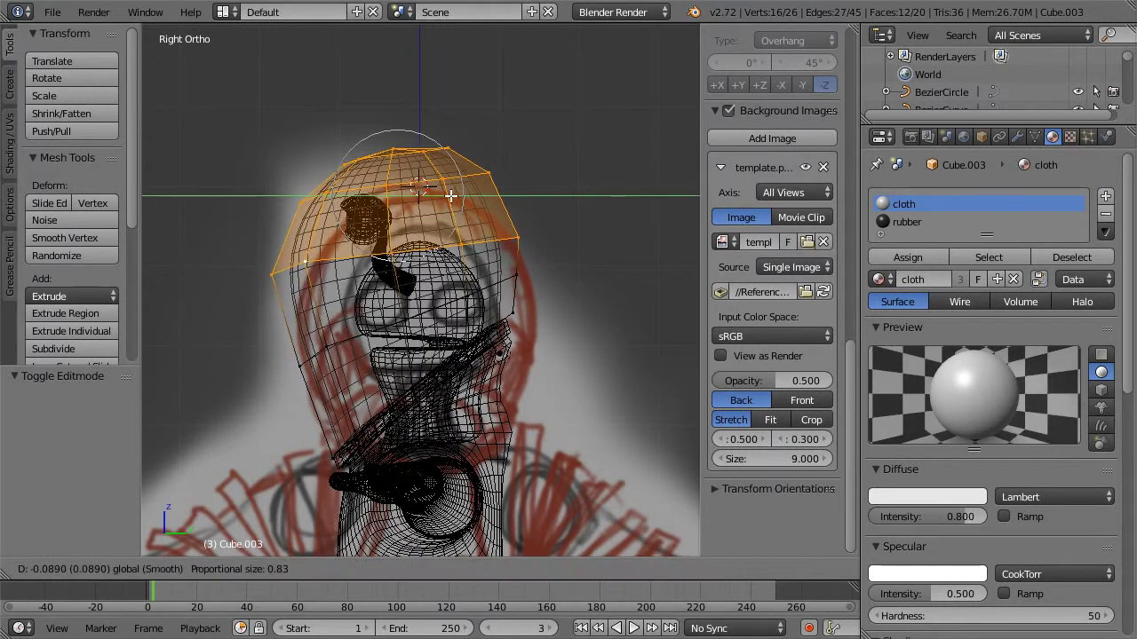
left_click(449, 195)
Step: Rotate the helmet's upper part about -1.467°, move it about 0.056 further forward and leave edit mode
key("r")
left_click(578, 173)
key("g")
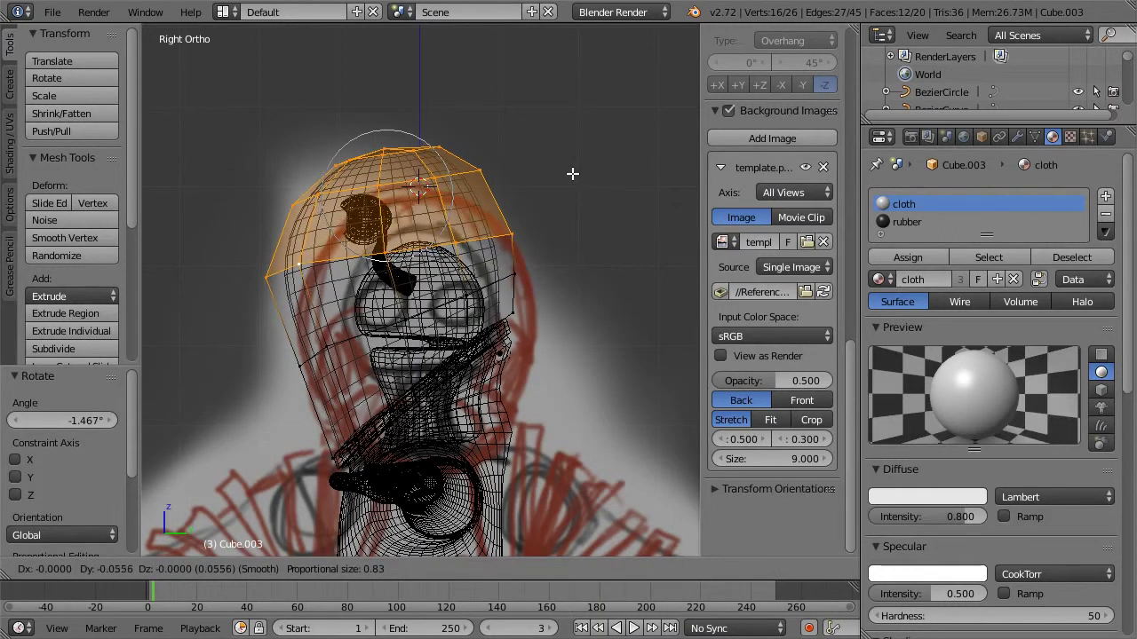
left_click(573, 174)
key("z")
key("Tab")
Step: Select the two front vertices of the helmet's bottom rim and lower them about 0.04 along Z into the collar
middle_click_drag(479, 201, 324, 222)
middle_click_drag(503, 217, 598, 206)
scroll(590, 208, "down", 2)
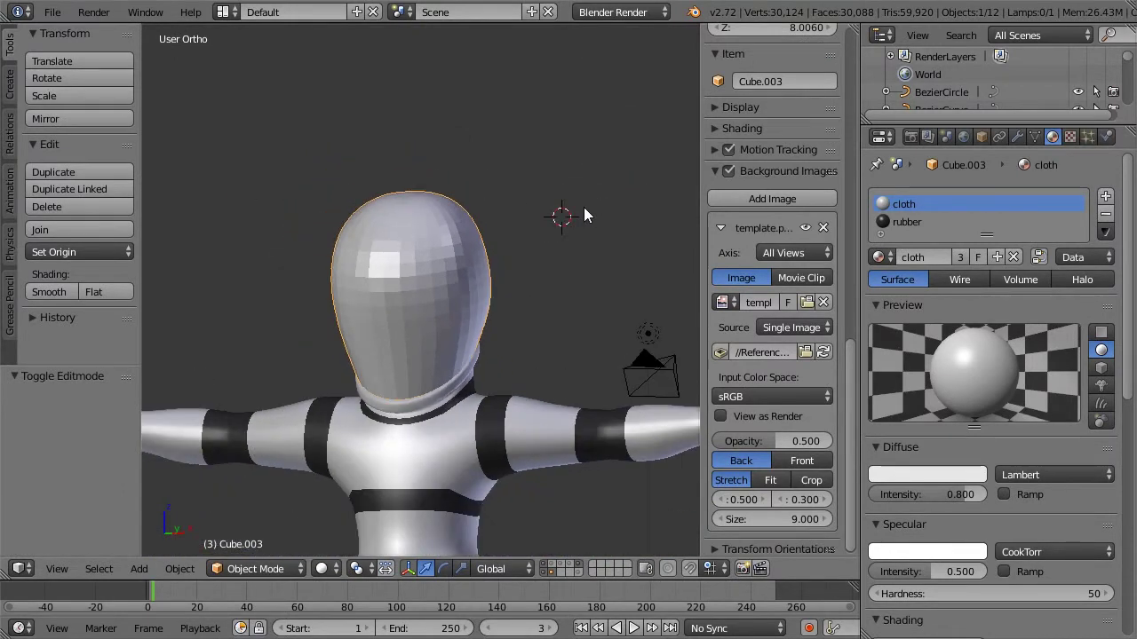
middle_click_drag(584, 209, 523, 223)
scroll(492, 269, "up", 4)
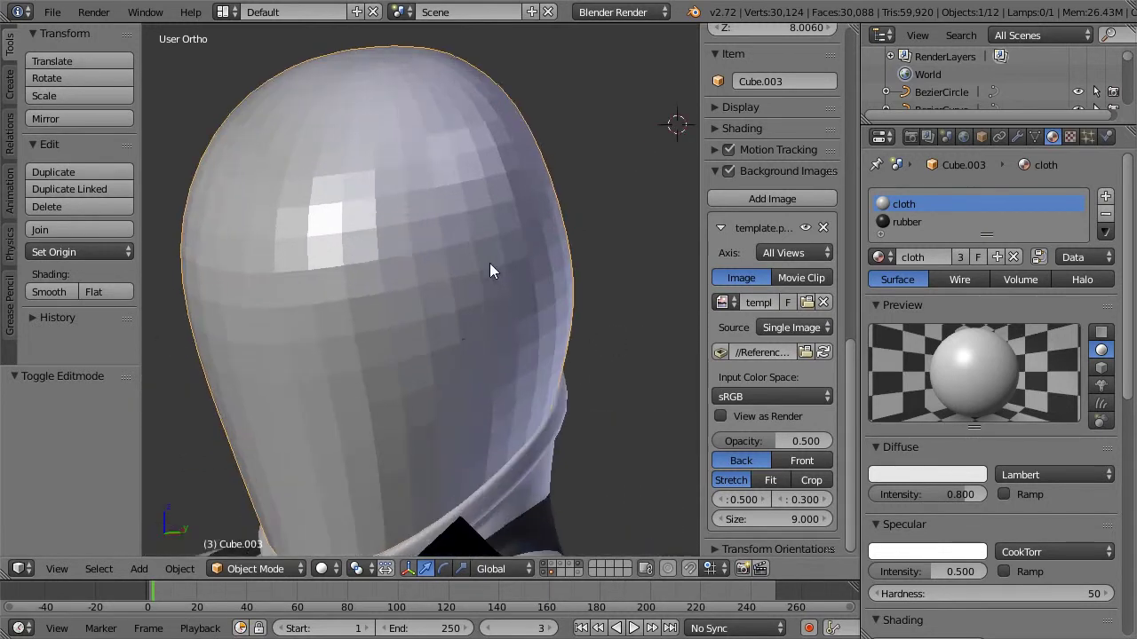
key("Tab")
middle_click_drag(492, 269, 442, 375)
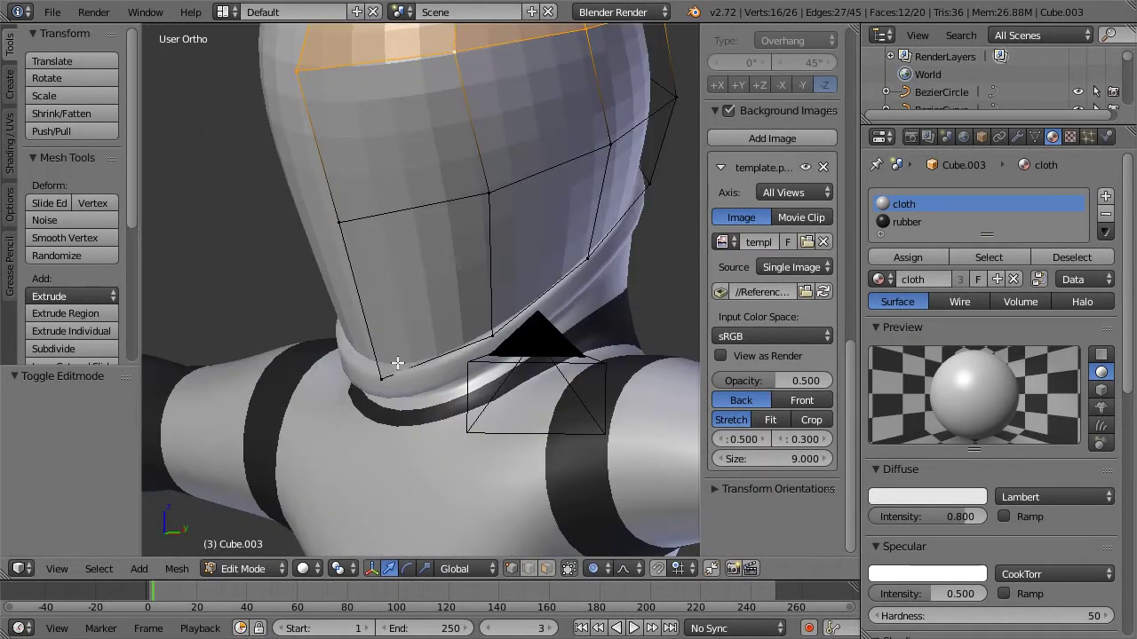
right_click(382, 378)
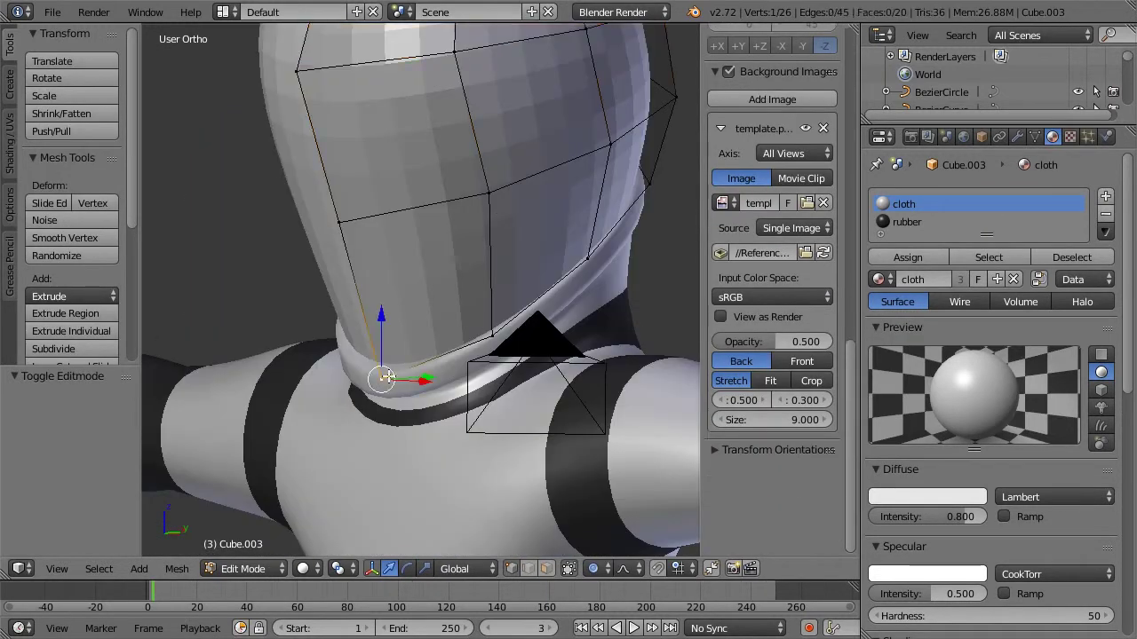
key("g")
key("z")
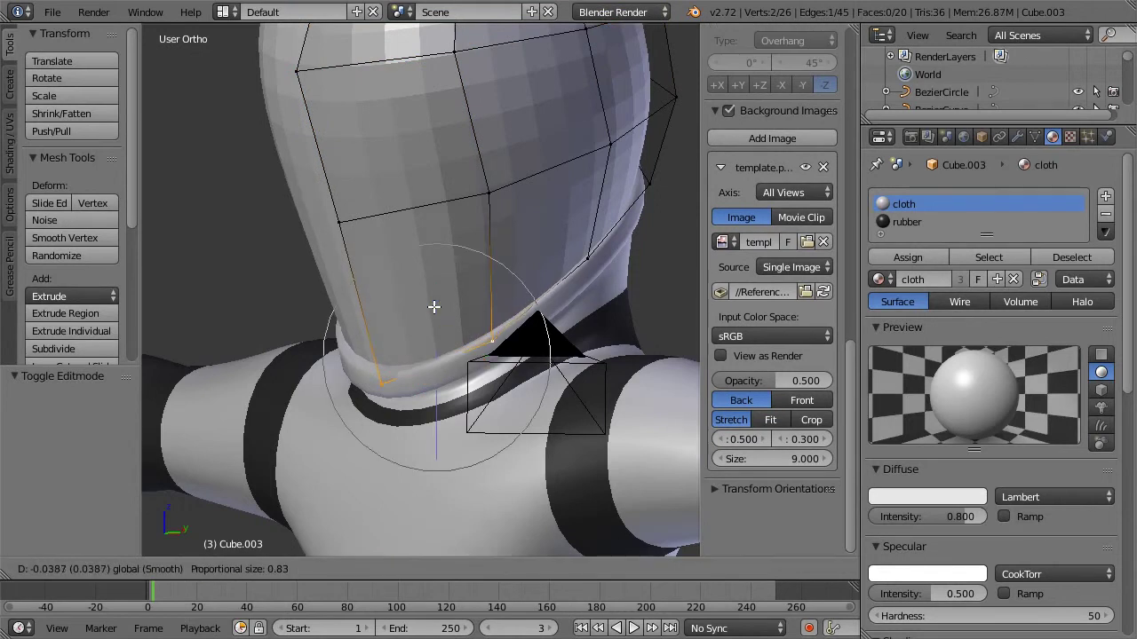
left_click_drag(435, 309, 435, 310)
Step: Nudge the next vertex along the bottom rim slightly into the collar and leave edit mode
right_click(581, 251)
left_click_drag(587, 216, 587, 219)
key("Tab")
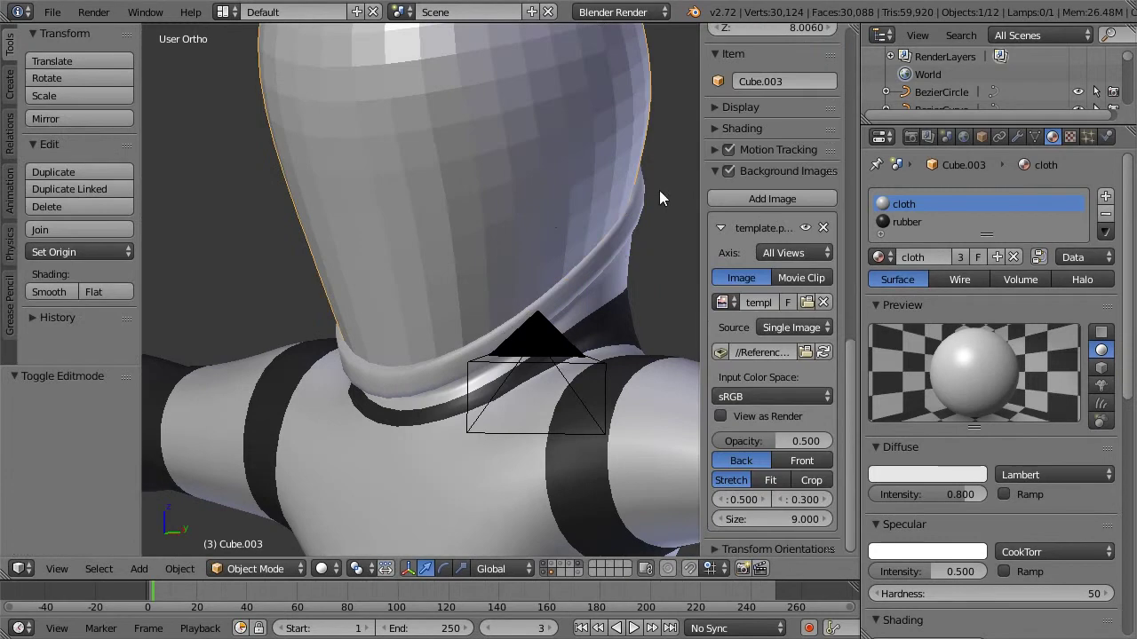
Step: Select the helmet in front view and remove its cloth and rubber material slots
middle_click_drag(506, 219, 500, 221)
scroll(499, 221, "down", 3)
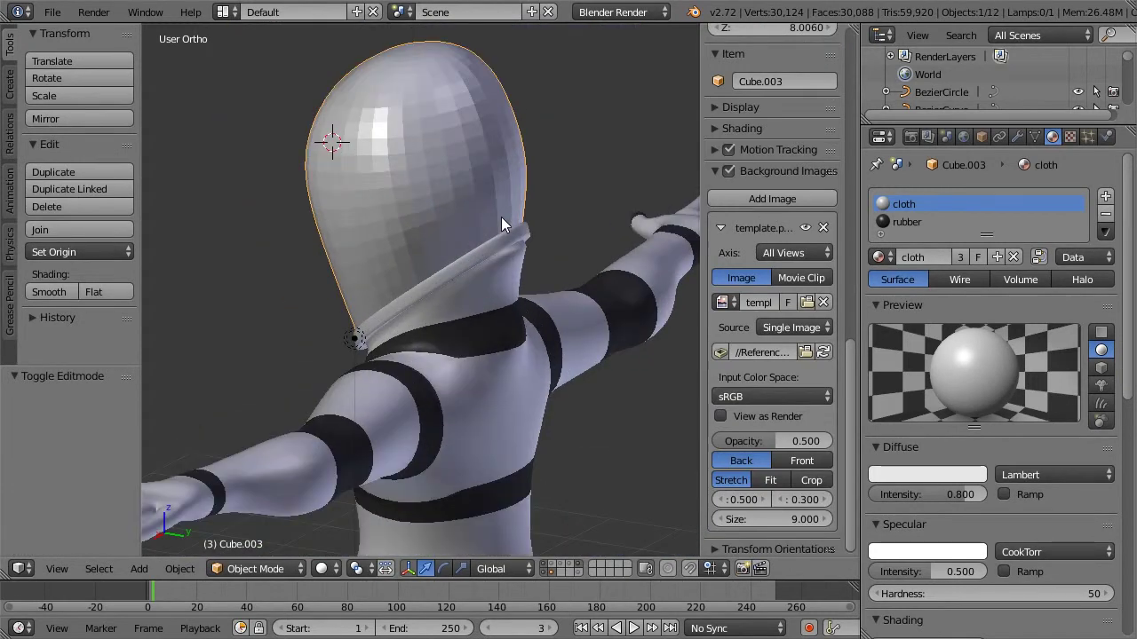
key("KP_1")
right_click(495, 171)
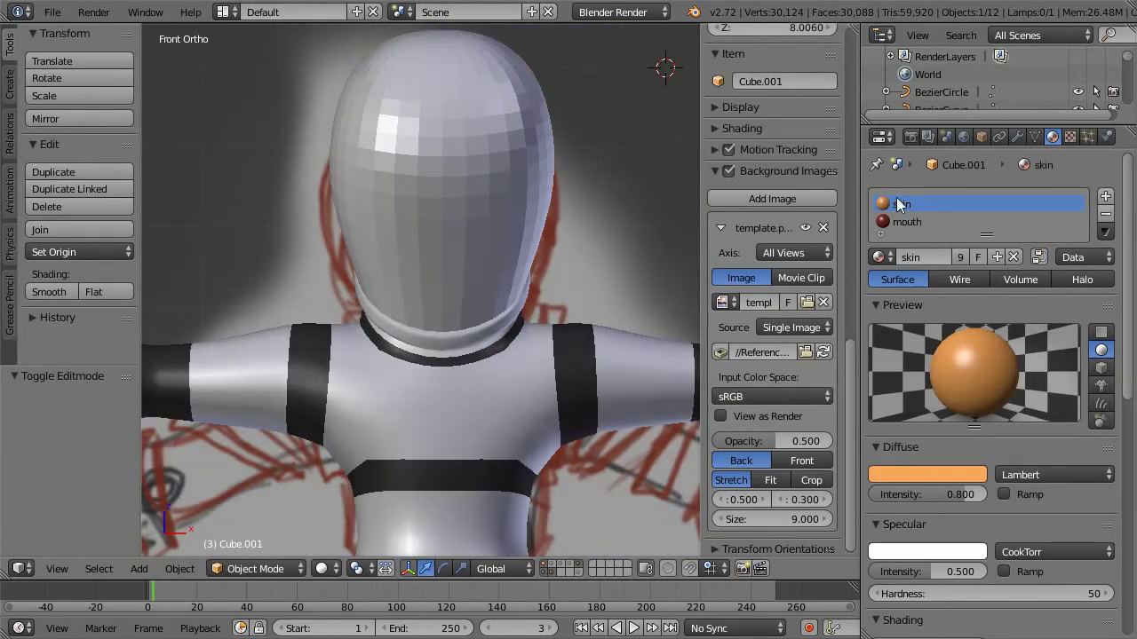
right_click(479, 115)
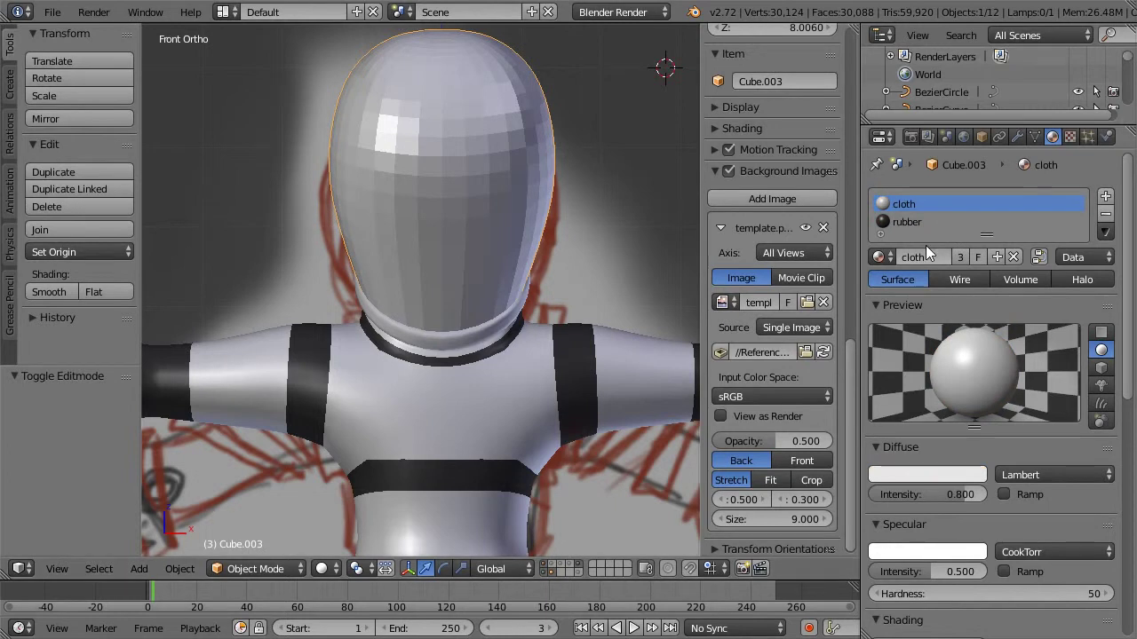
left_click(1106, 215)
left_click(1106, 215)
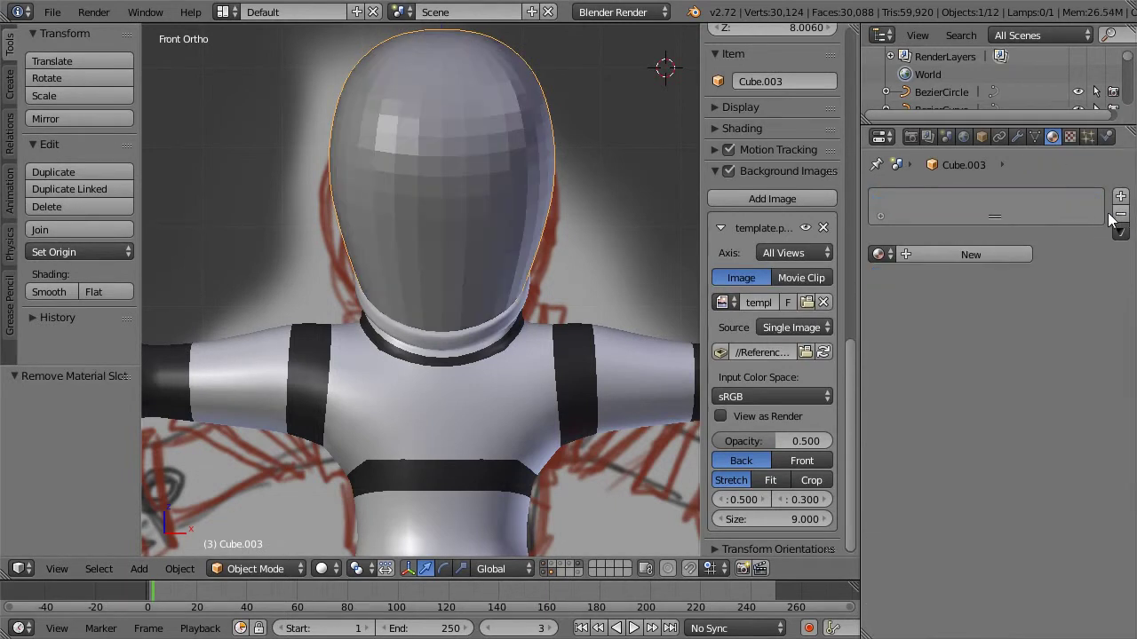
Step: Create a new material for the helmet and name it visor
left_click(933, 253)
left_click(926, 254)
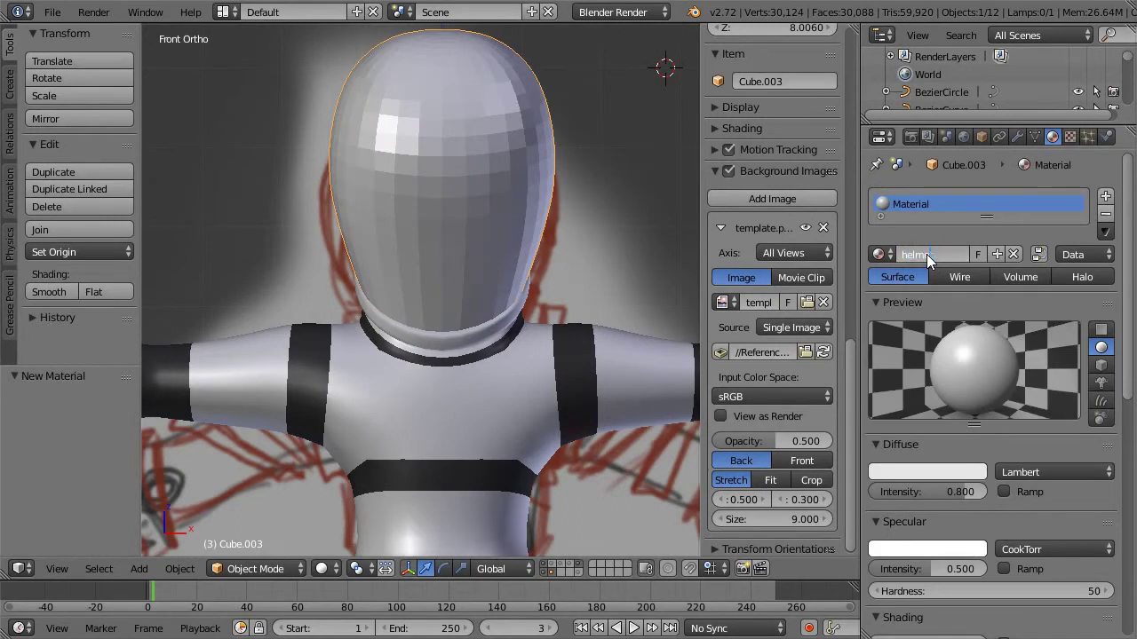
type("visor")
key("Return")
Step: Enable Z Transparency on the visor material, lower its alpha strongly, and shade the helmet smooth
scroll(1016, 444, "down", 6)
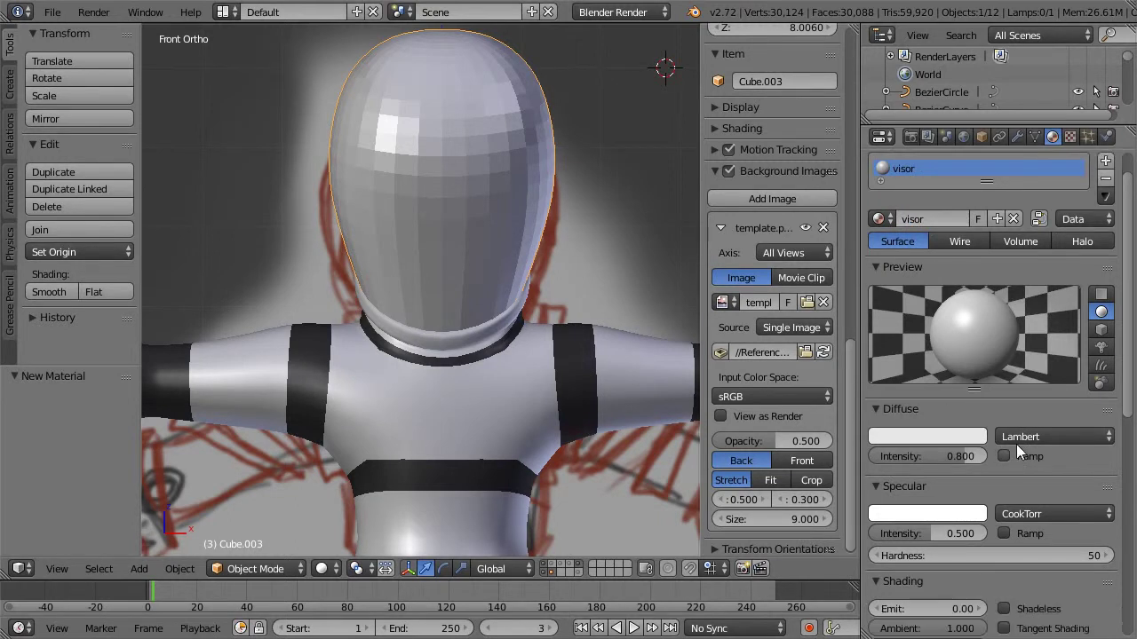
left_click(889, 496)
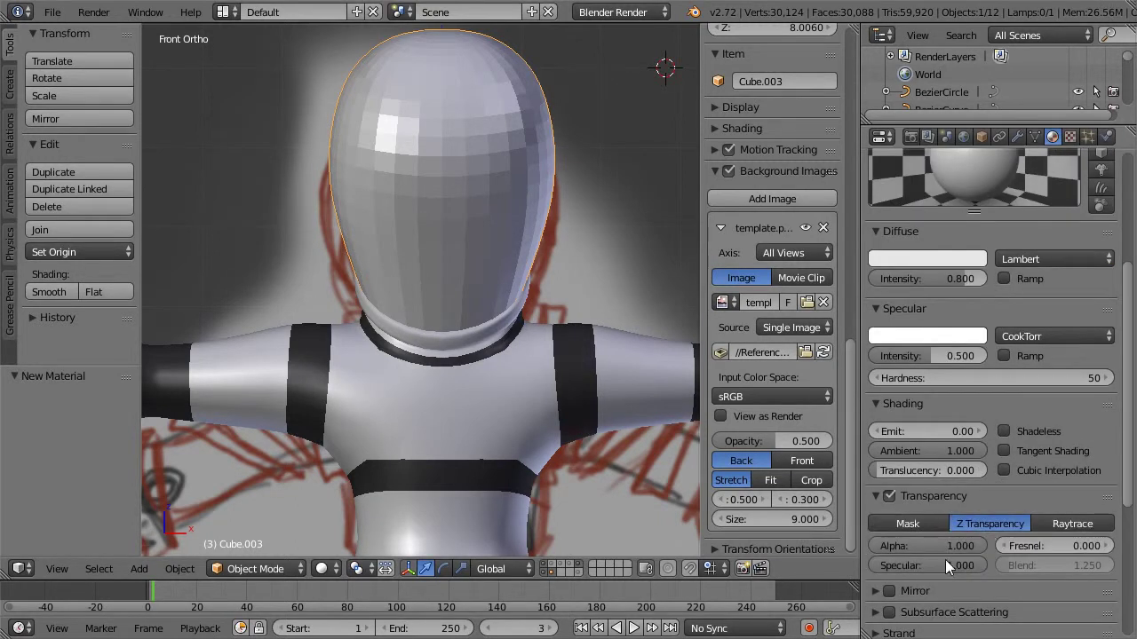
mouse_move(912, 545)
left_mouse_down()
mouse_move(884, 544)
mouse_move(895, 545)
left_mouse_up()
scroll(1017, 298, "up", 4)
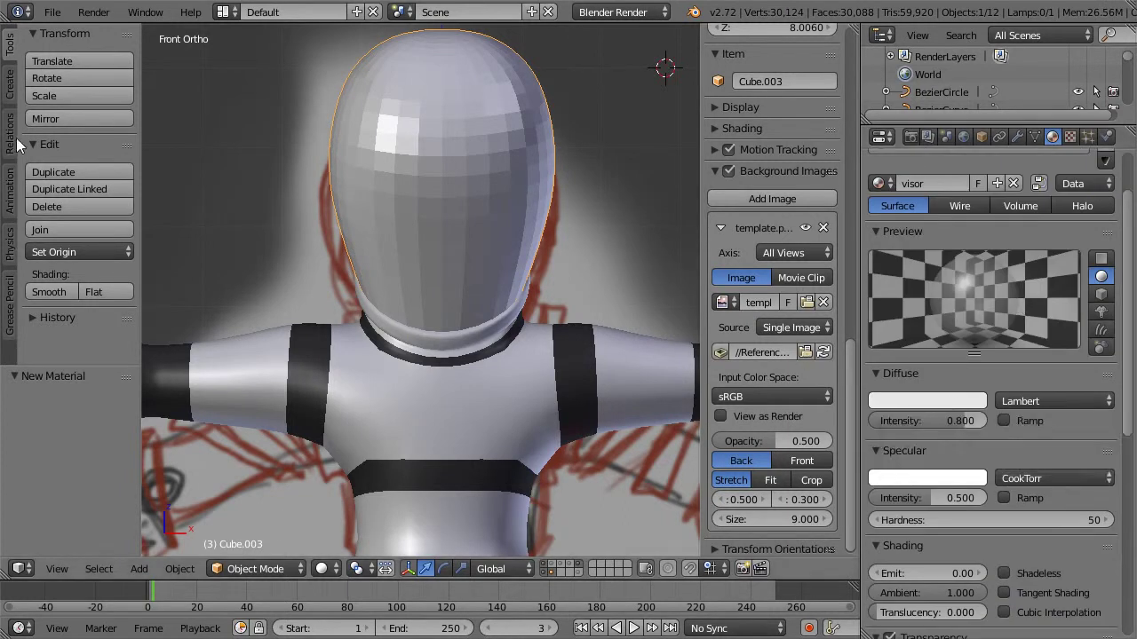
left_click(53, 292)
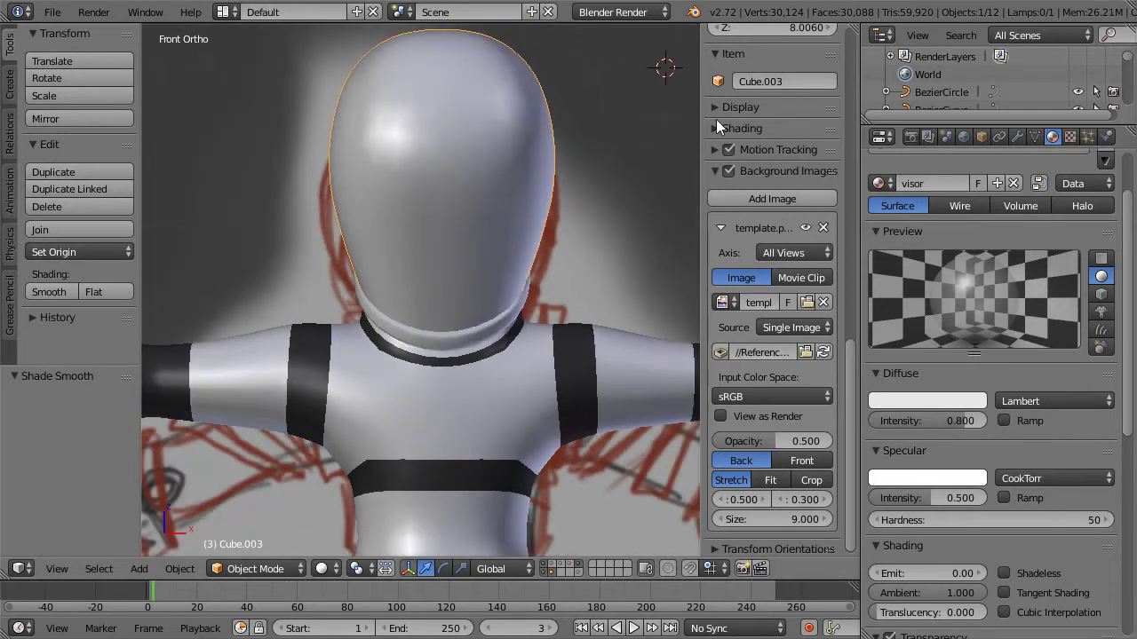
left_click(717, 106)
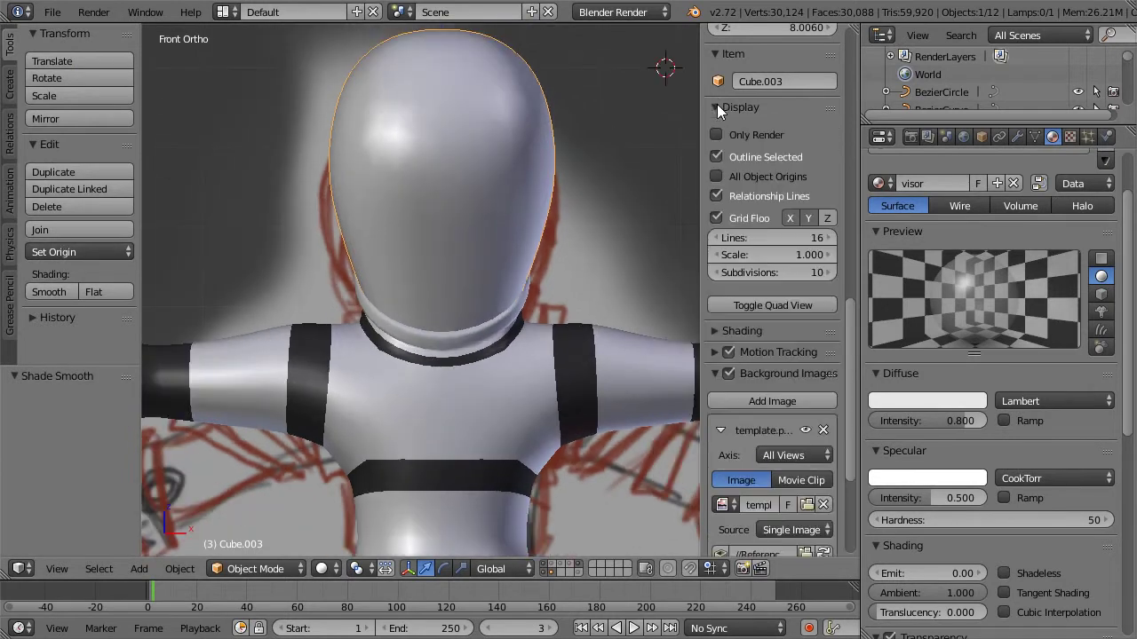
left_click(715, 331)
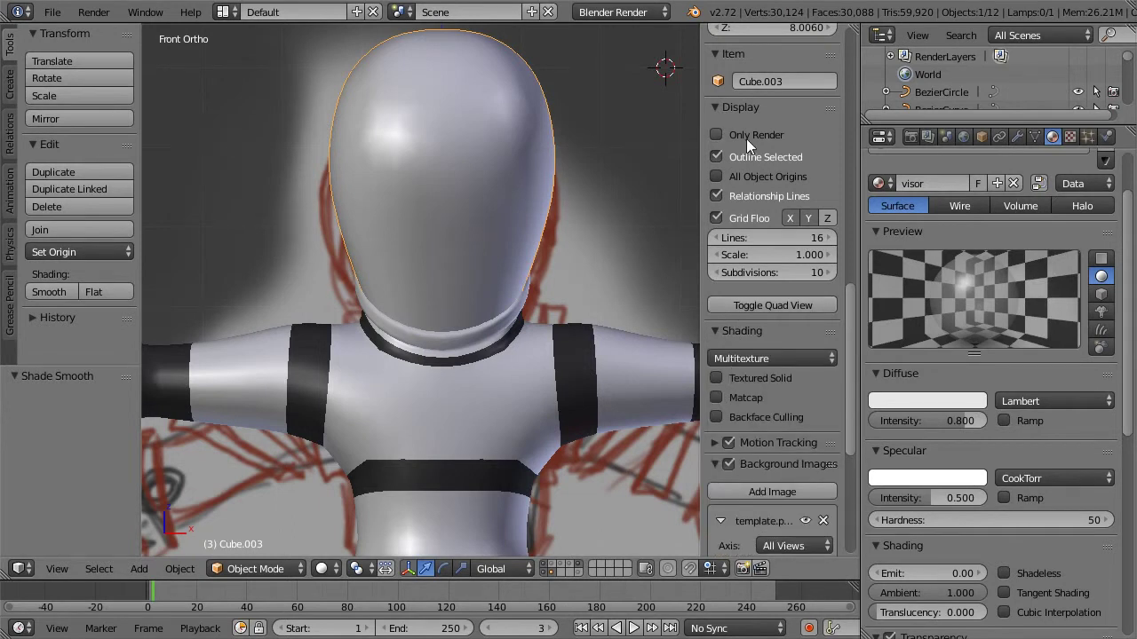
left_click(715, 107)
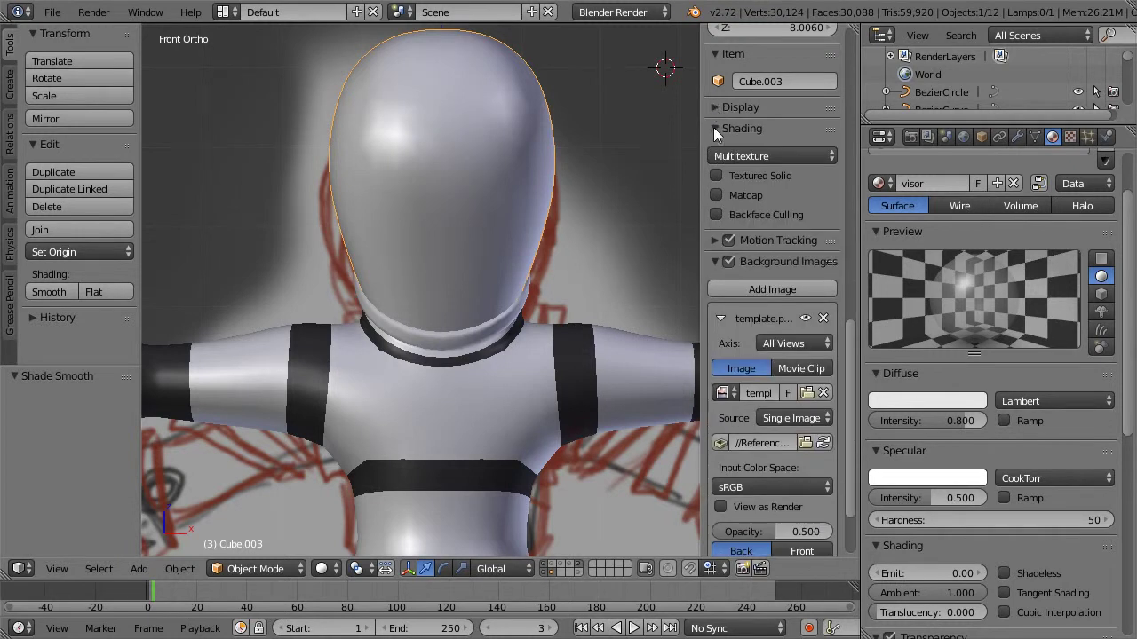
left_click(713, 128)
Step: Compare the helmet with the reference sketch by setting the background image to Front and returning it to Back
scroll(597, 170, "down", 2)
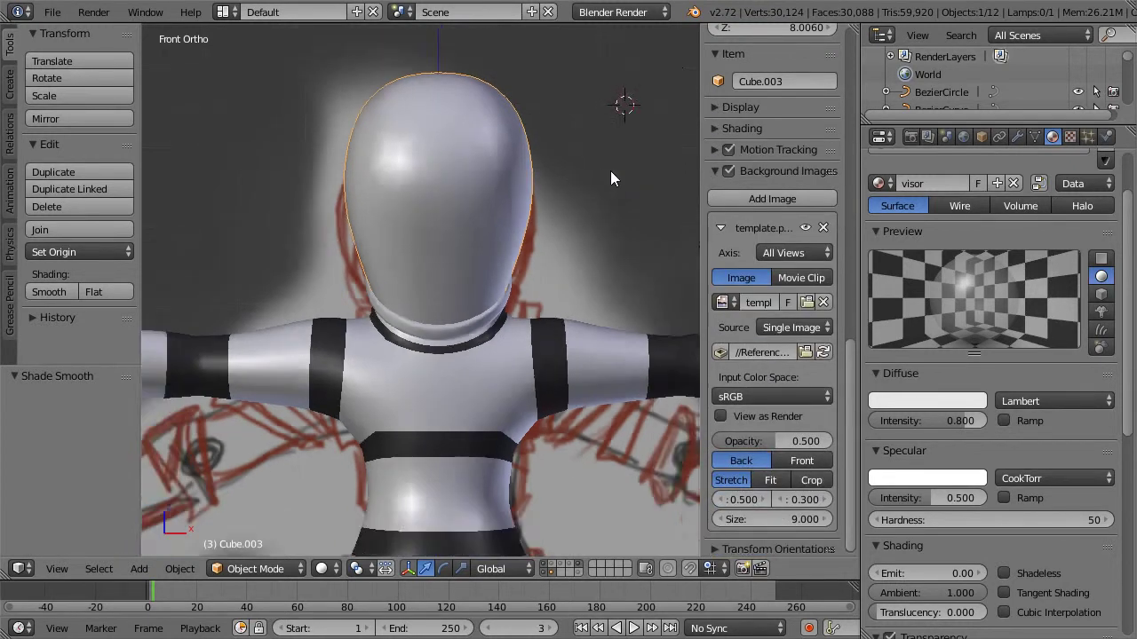
key("z")
key("z")
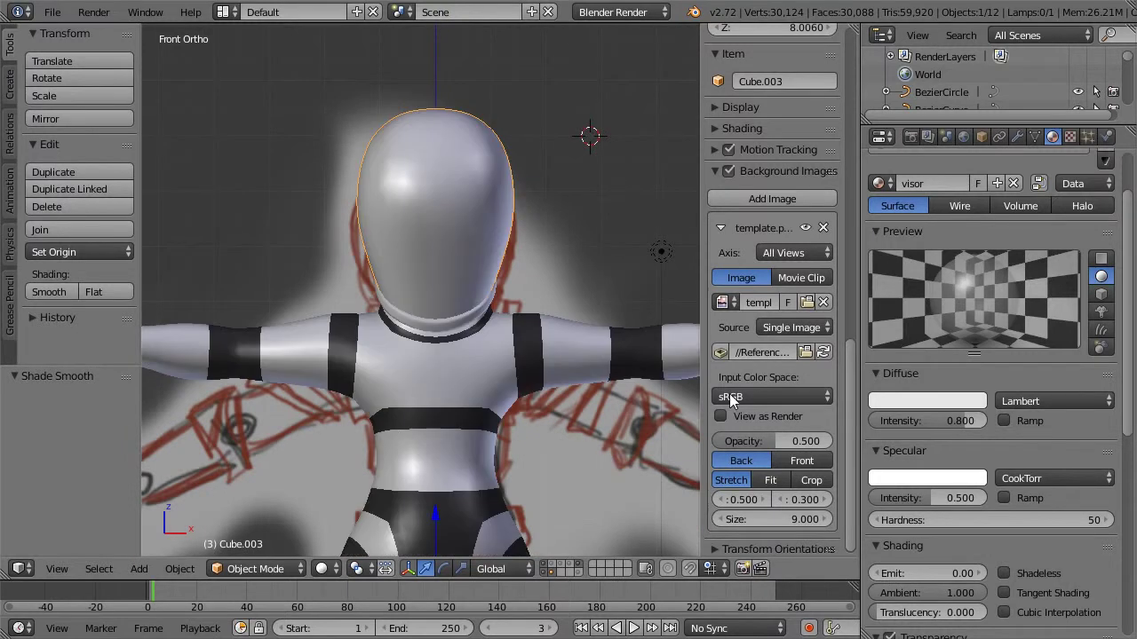
scroll(665, 325, "down", 2)
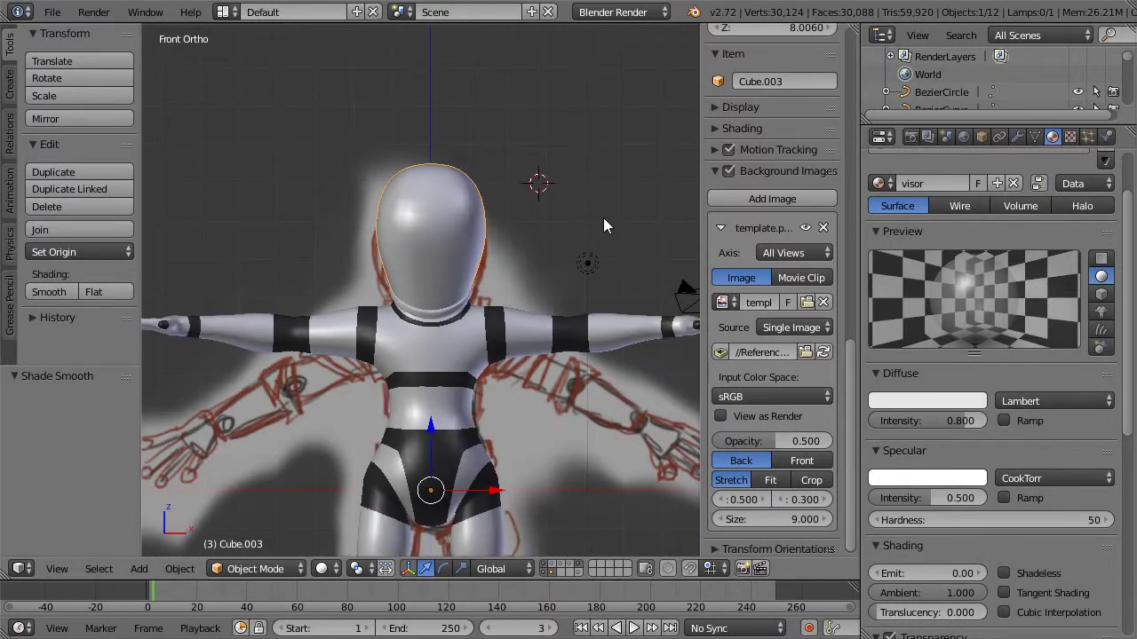
middle_click_drag(603, 218, 619, 138, "shift")
scroll(776, 362, "down", 1)
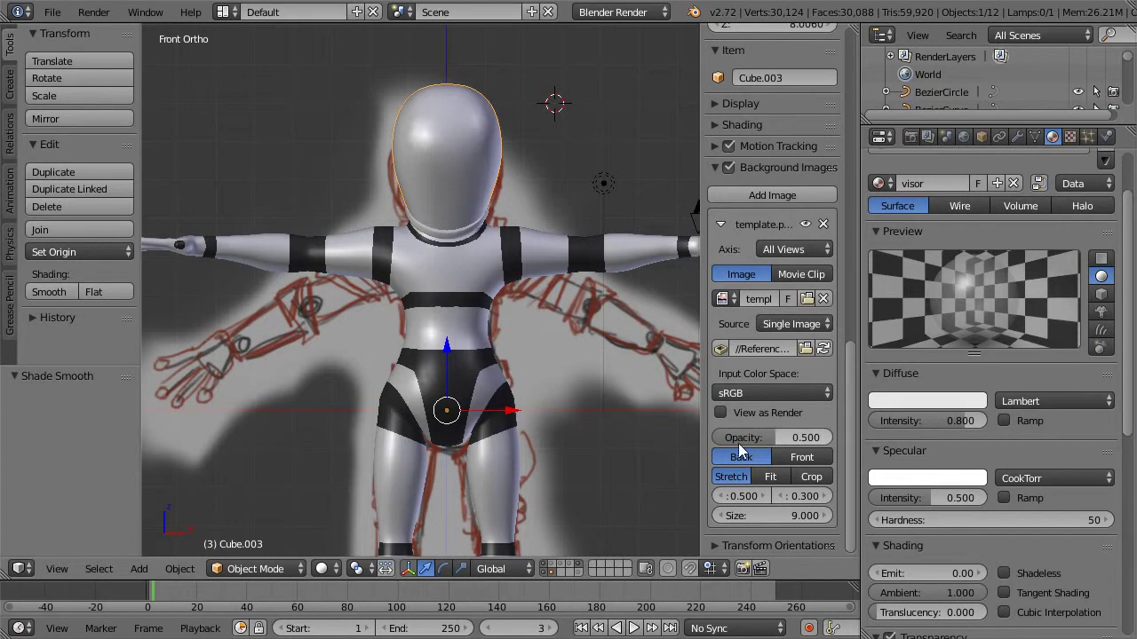
left_click(798, 460)
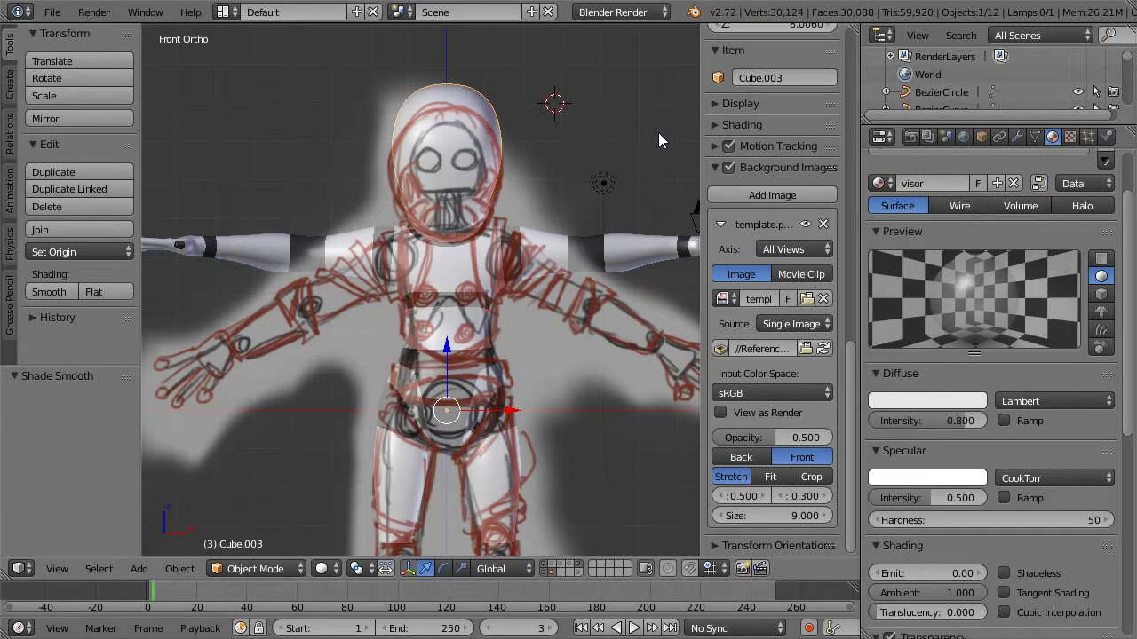
left_click(741, 457)
Step: Examine the helmet's profile against the enclosed head and antennae in wireframe side view
key("z")
key("z")
middle_click_drag(548, 157, 502, 157)
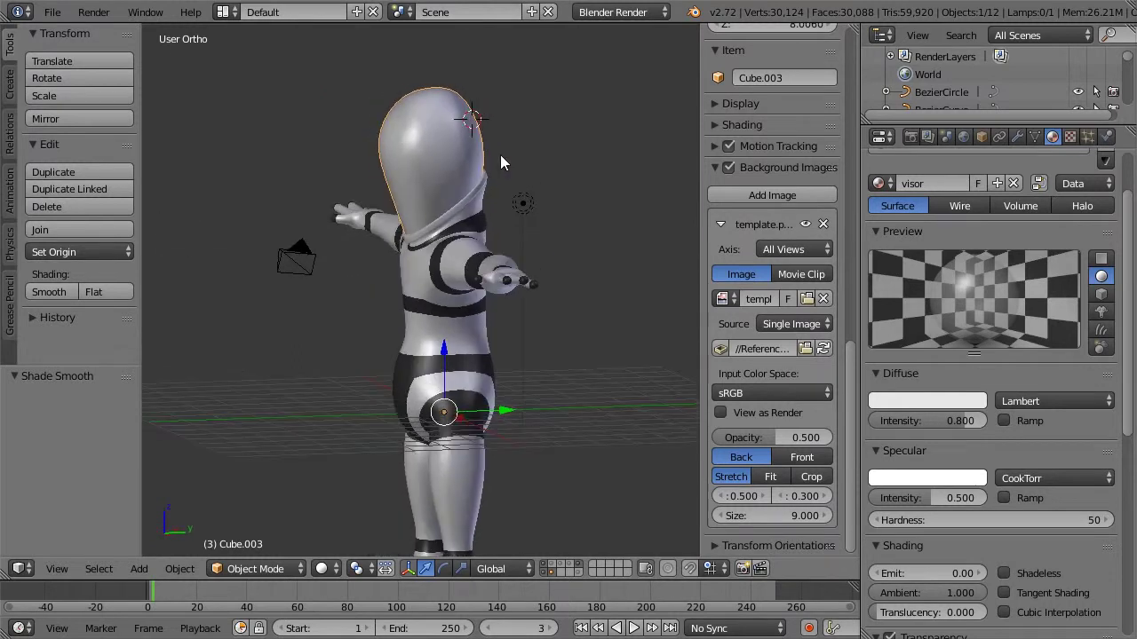
scroll(436, 165, "up", 4)
key("z")
key("z")
key("KP_1")
key("KP_3")
key("Tab")
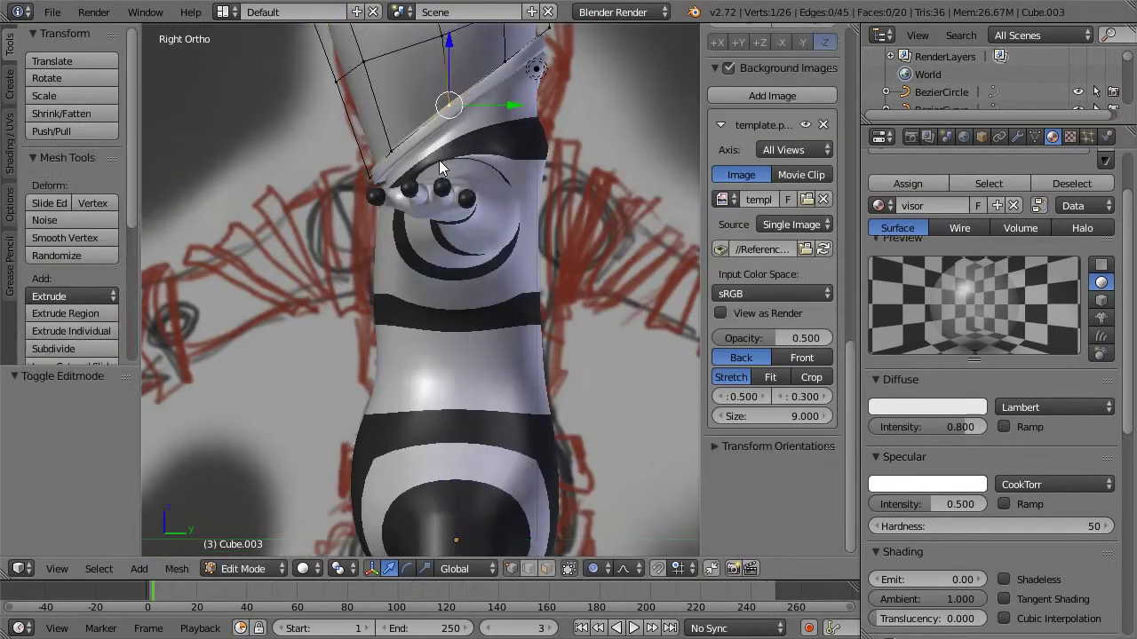
key("z")
middle_click_drag(398, 82, 416, 202, "shift")
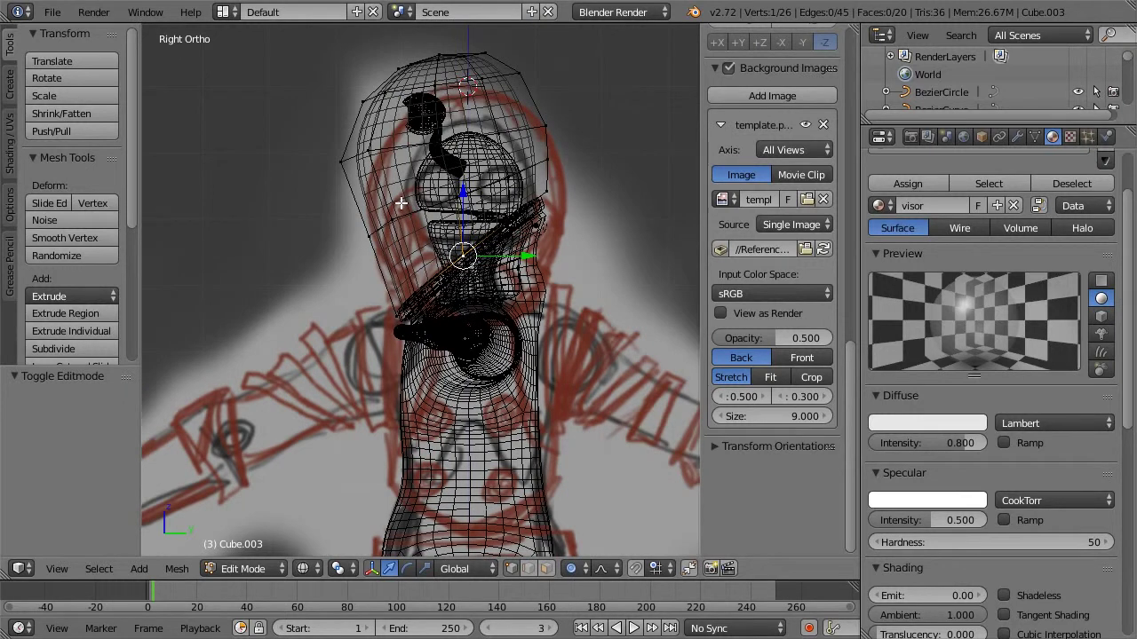
key("Tab")
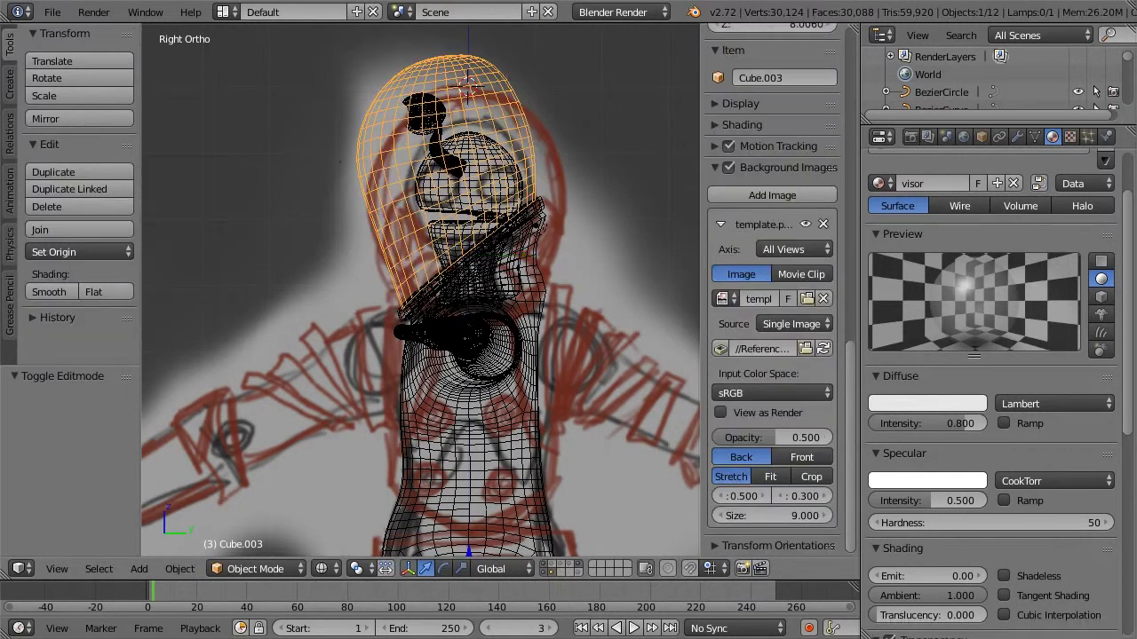
Step: Select the two vertices at the helmet's rear upper side and move them about 0.107 along Y
key("Tab")
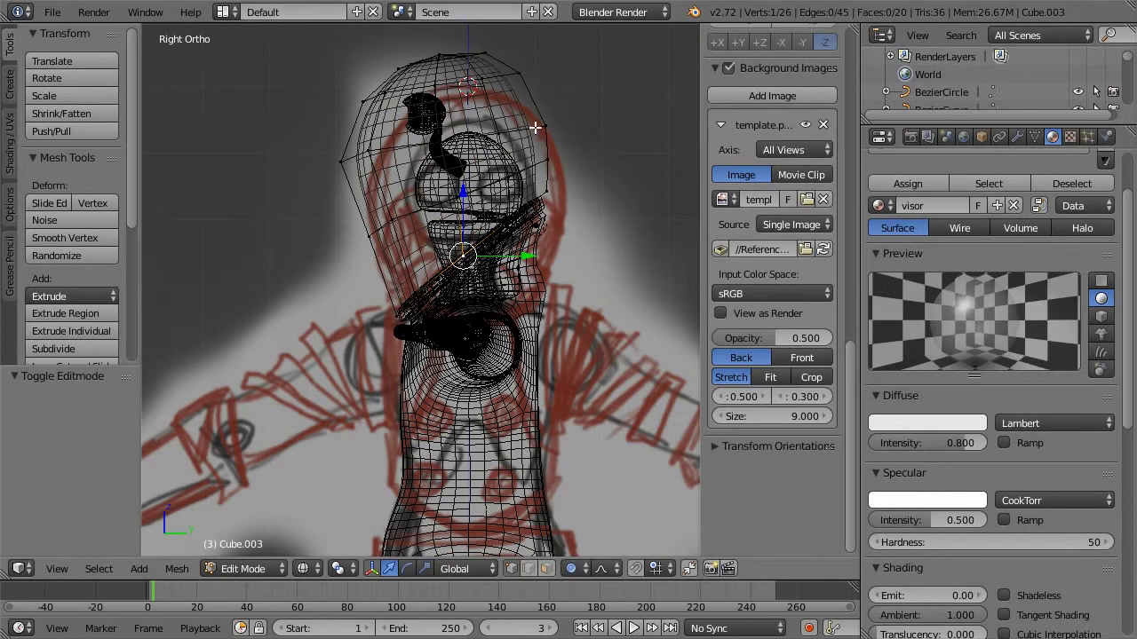
key("a")
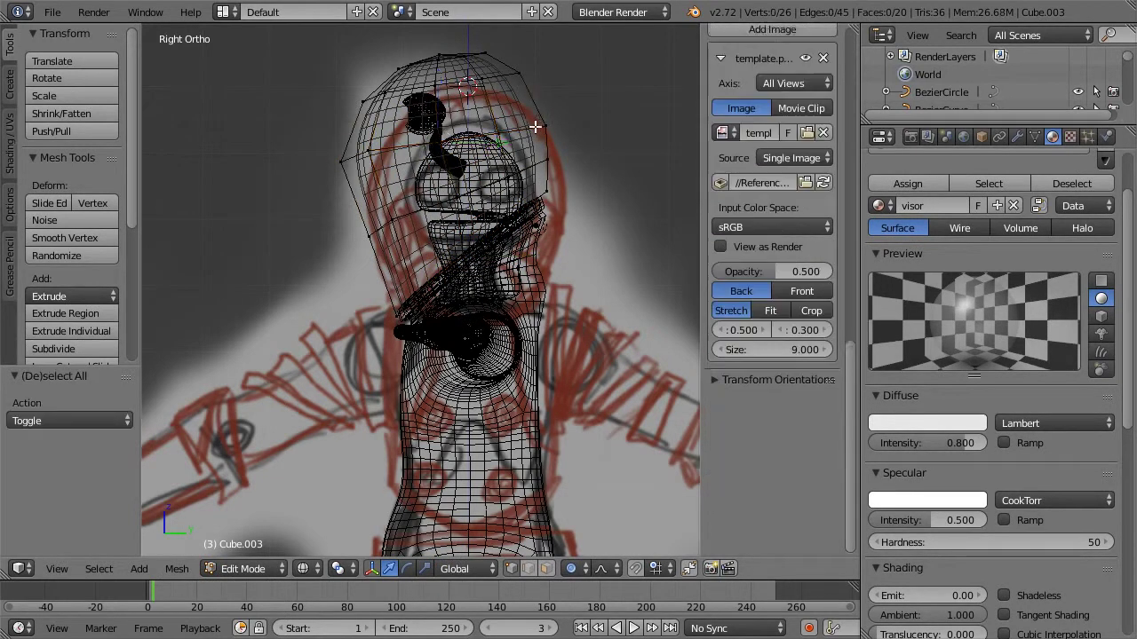
key("z")
left_click_drag(482, 113, 573, 146)
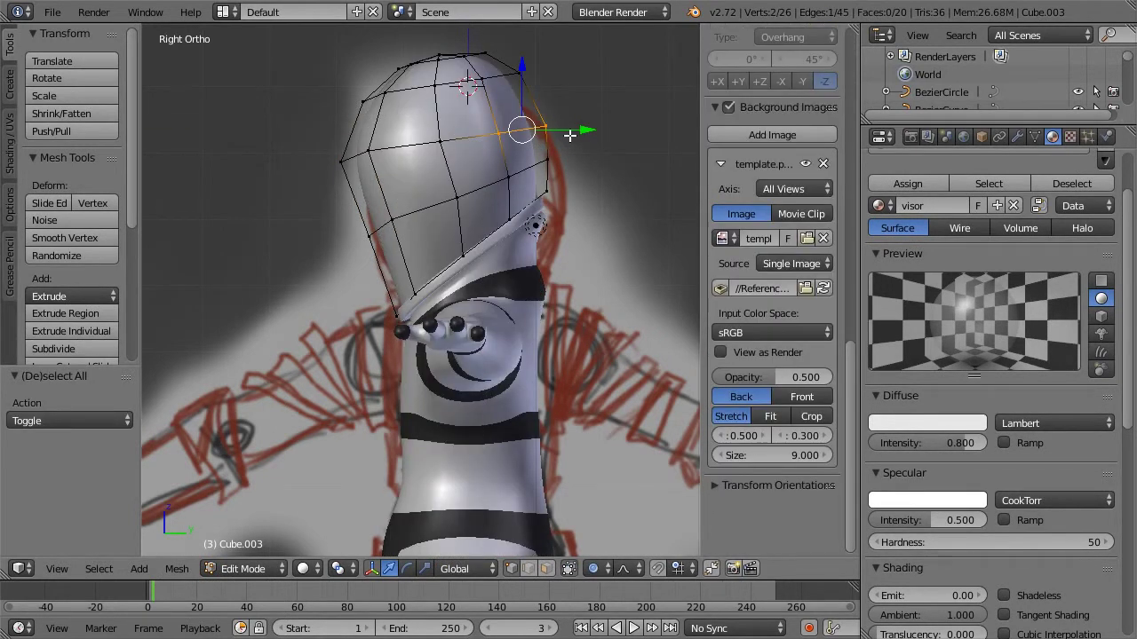
key("g")
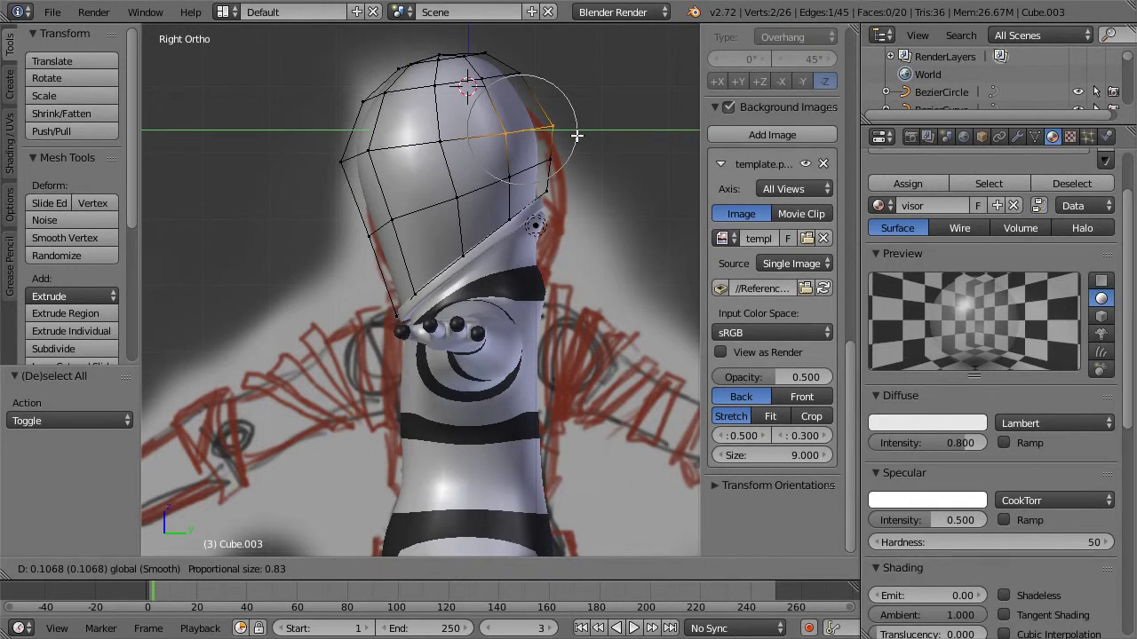
left_click(578, 136)
key("z")
key("z")
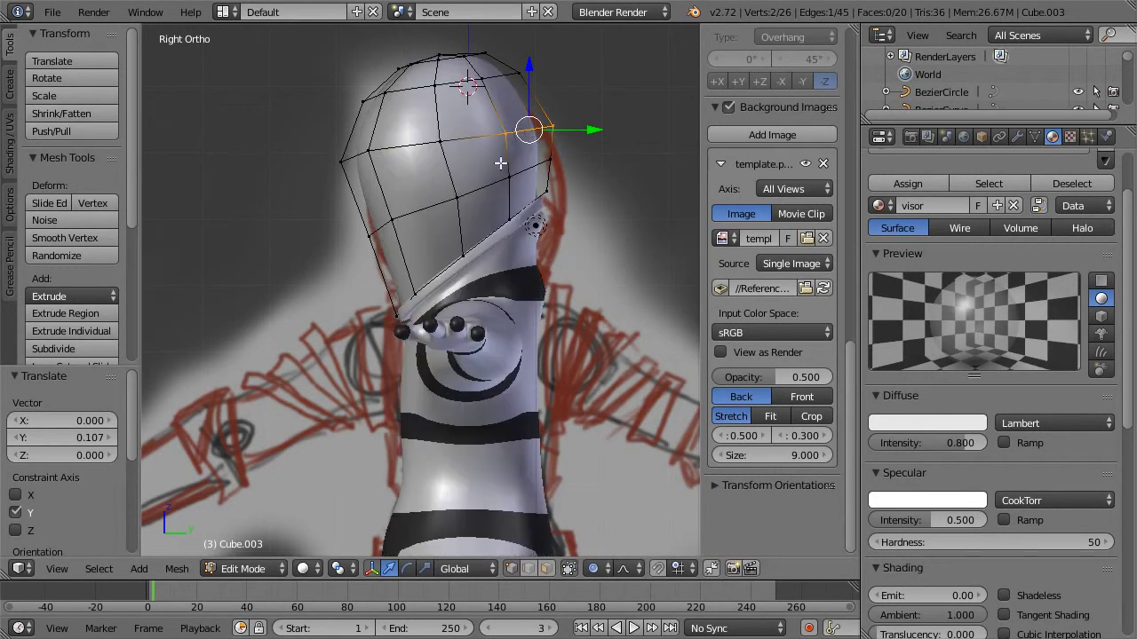
Step: Select the vertices at the helmet's upper back near the crown, shift them slightly backward along Y and leave edit mode
key("a")
key("b")
left_click_drag(464, 67, 549, 86)
key("g")
key("y")
left_click(552, 78)
key("a")
key("z")
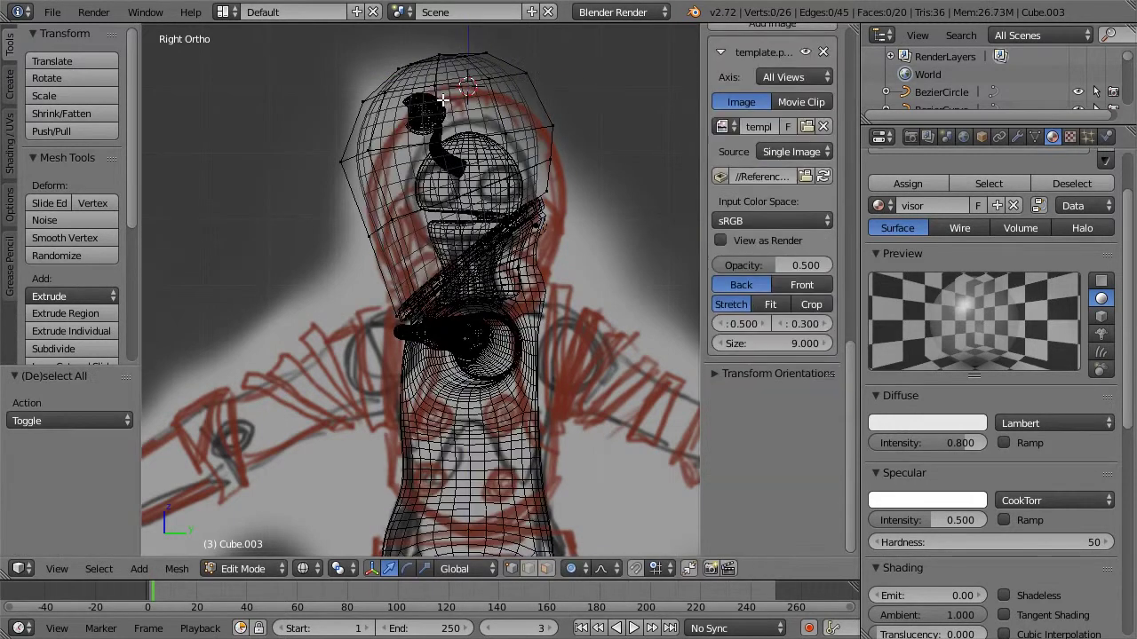
key("z")
key("Tab")
Step: Inspect the reshaped helmet from behind and from the front in solid and wireframe display
mouse_move(481, 153)
middle_mouse_down()
mouse_move(631, 158)
mouse_move(414, 163)
mouse_move(271, 182)
middle_mouse_up()
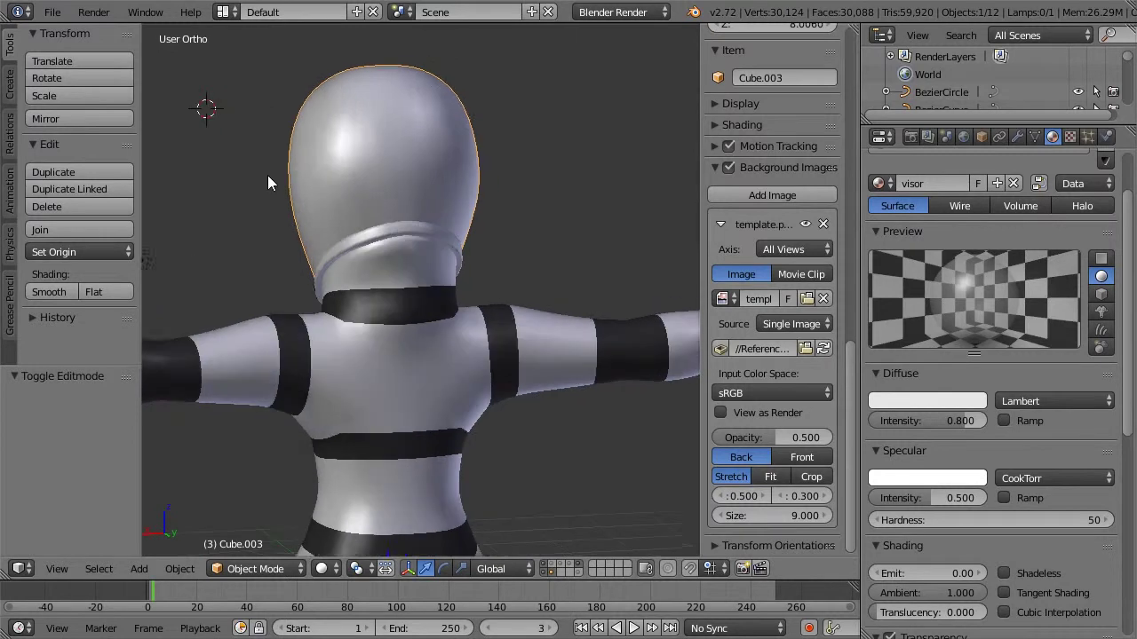
key("Tab")
key("z")
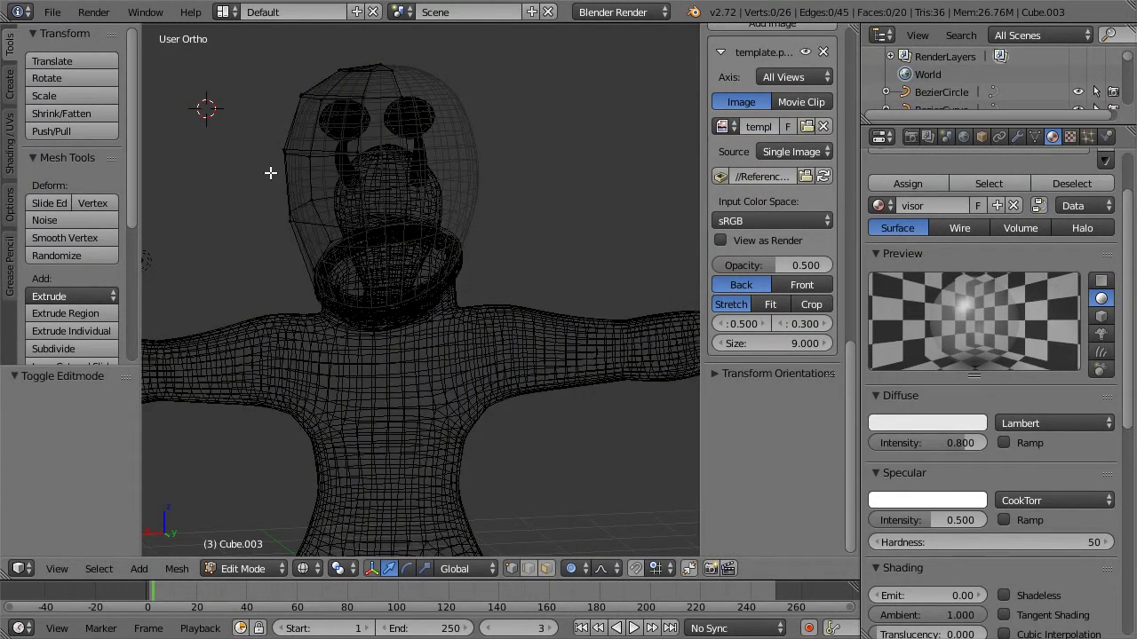
key("z")
key("KP_1")
scroll(254, 171, "up", 3)
key("Tab")
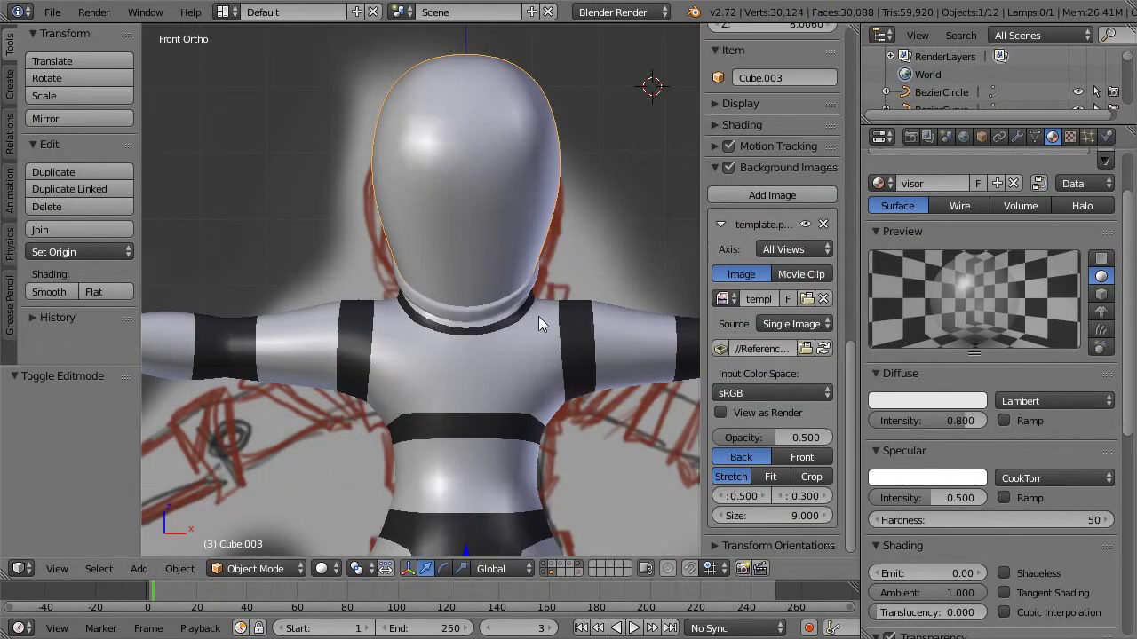
scroll(538, 316, "down", 3)
Step: Open the collar ring for editing and add a loop cut beside its front centre, slid slightly toward the centre
scroll(465, 286, "up", 3)
right_click(425, 278)
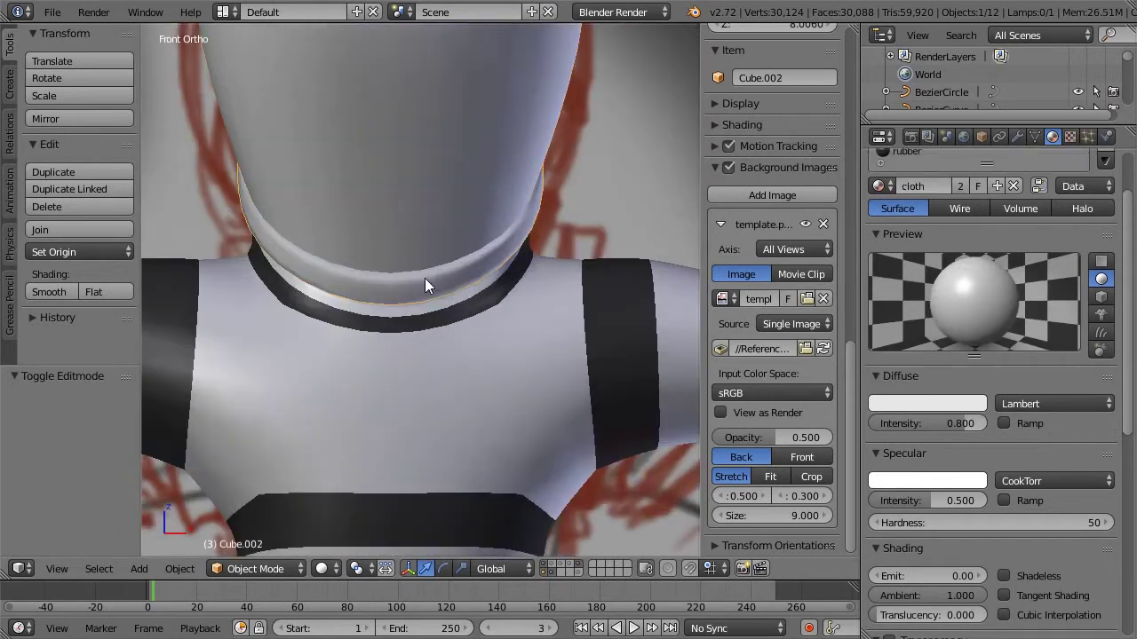
key("Tab")
scroll(463, 285, "up", 2)
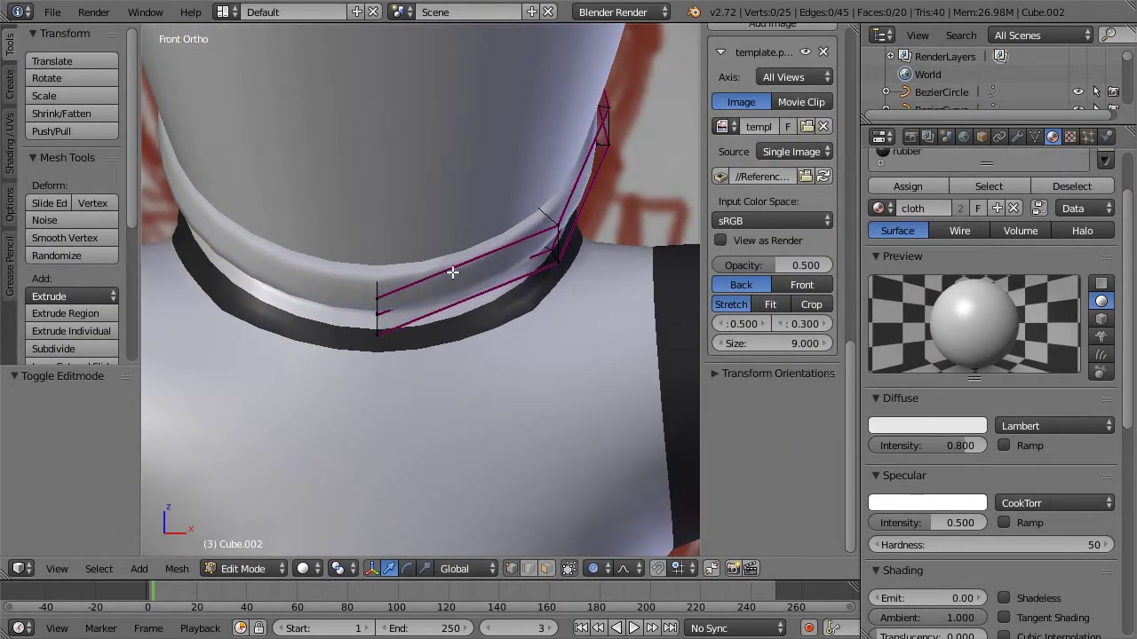
key("ctrl+r")
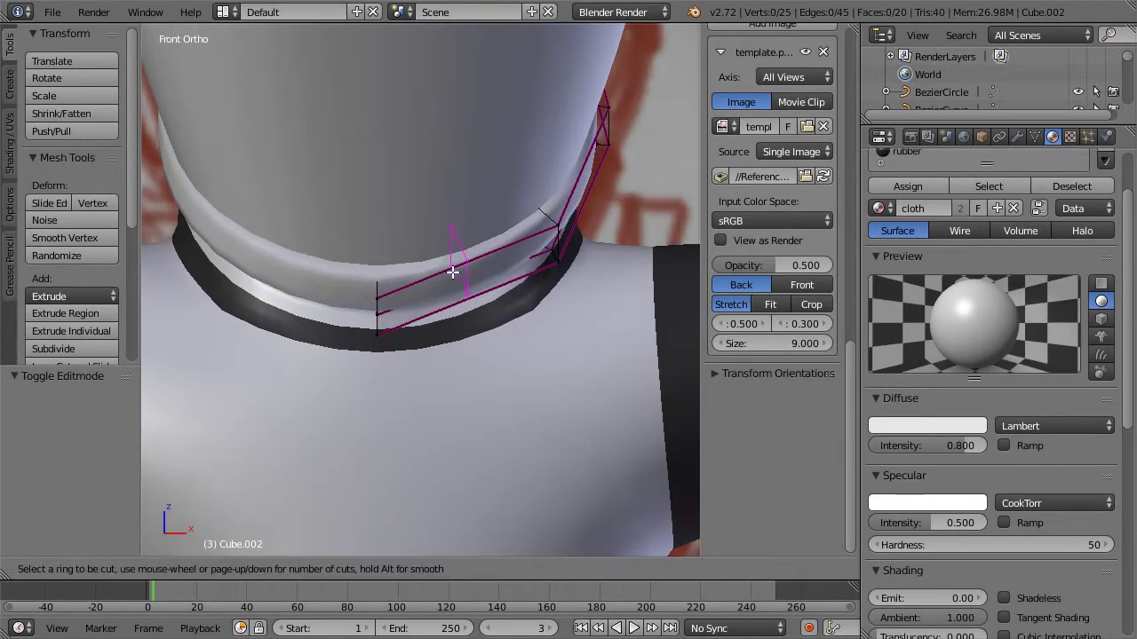
left_click(453, 273)
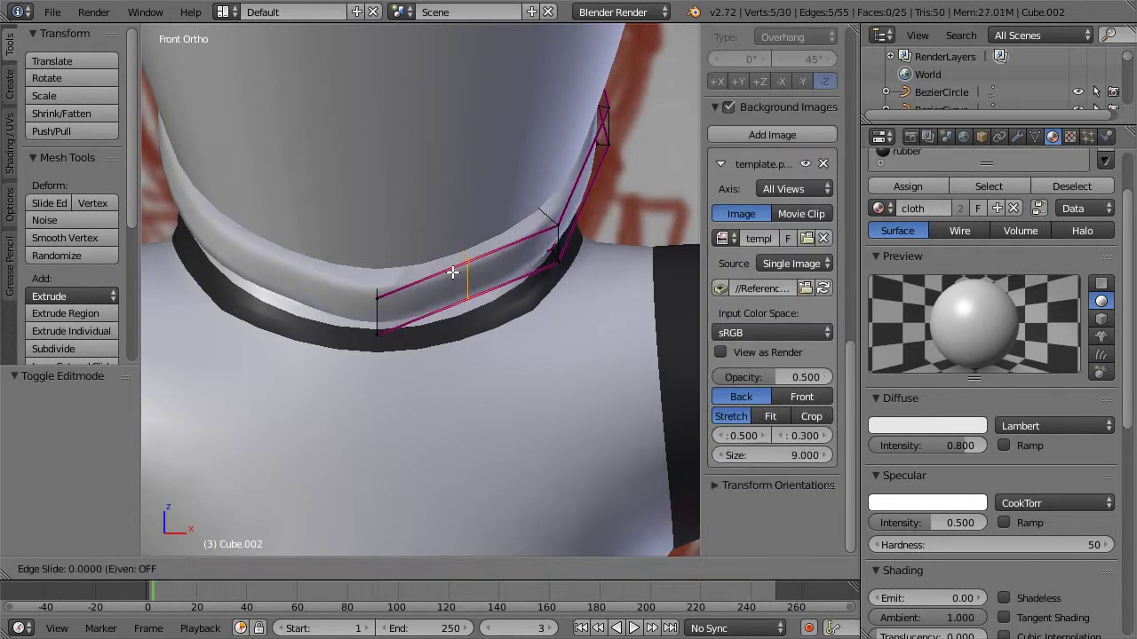
left_click(448, 271)
key("ctrl+r")
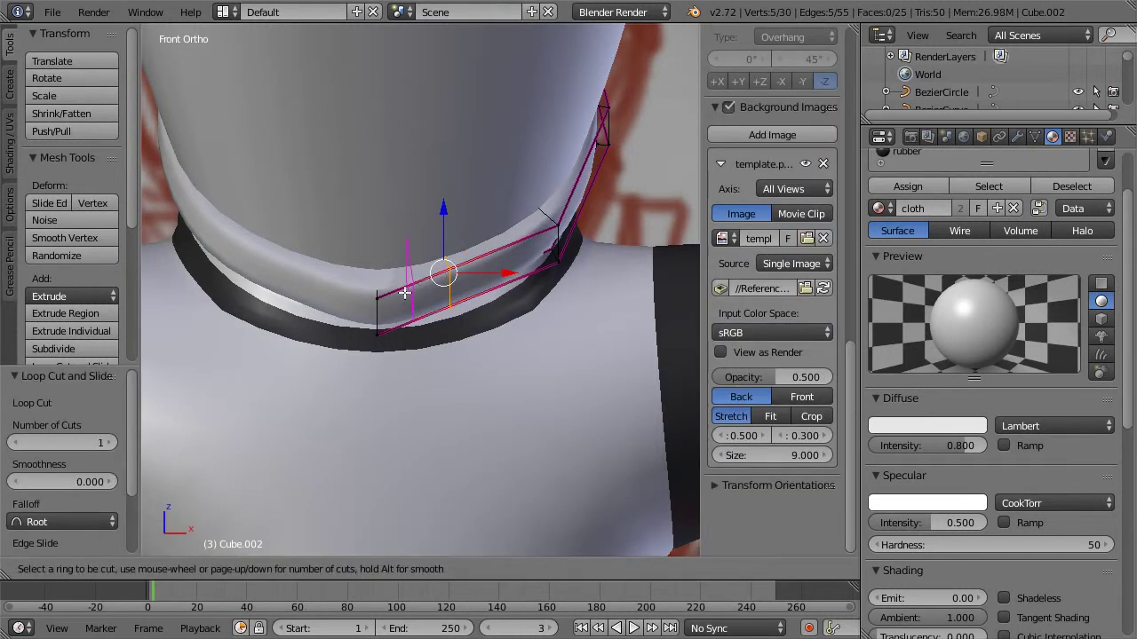
left_click(404, 293)
left_click(404, 292)
key("a")
right_click(414, 285)
key("ctrl+z")
key("ctrl+z")
key("ctrl+z")
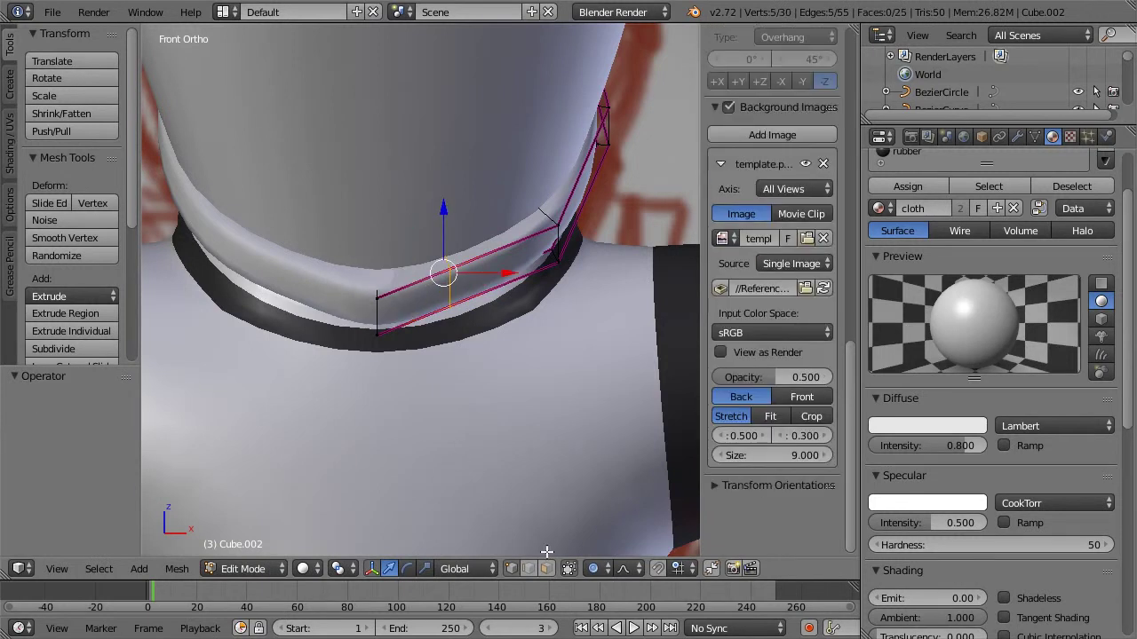
Step: Extrude the ring's front centre face outward to form a raised block
left_click(547, 568)
right_click(416, 287)
key("e")
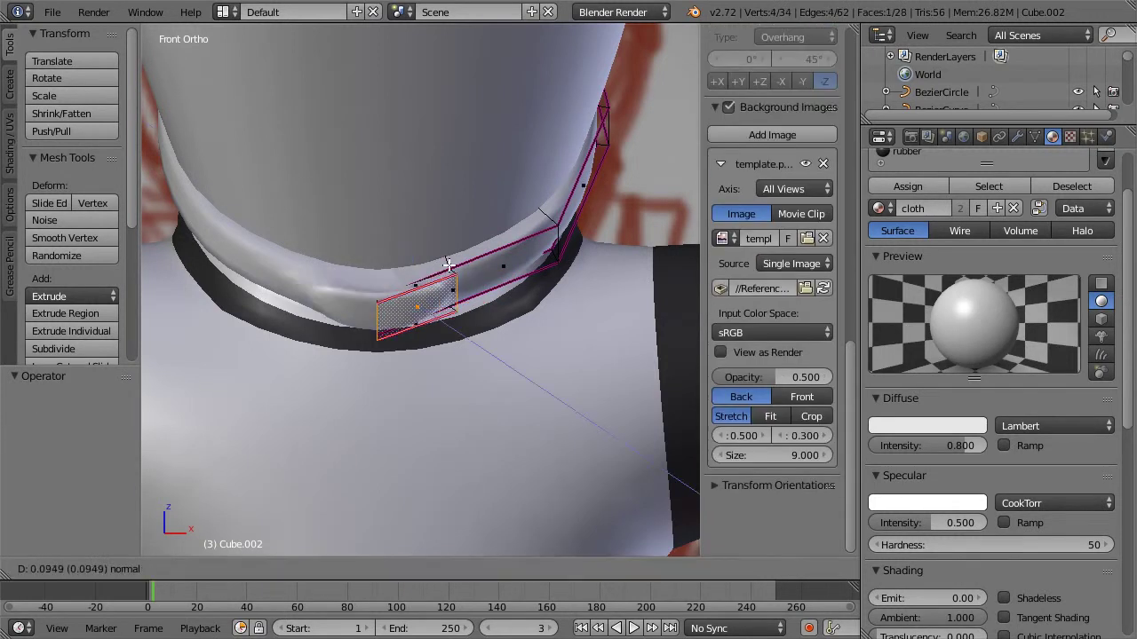
left_click(463, 296)
Step: Turn off proportional editing and move the extruded front face -0.072 along X
key("g")
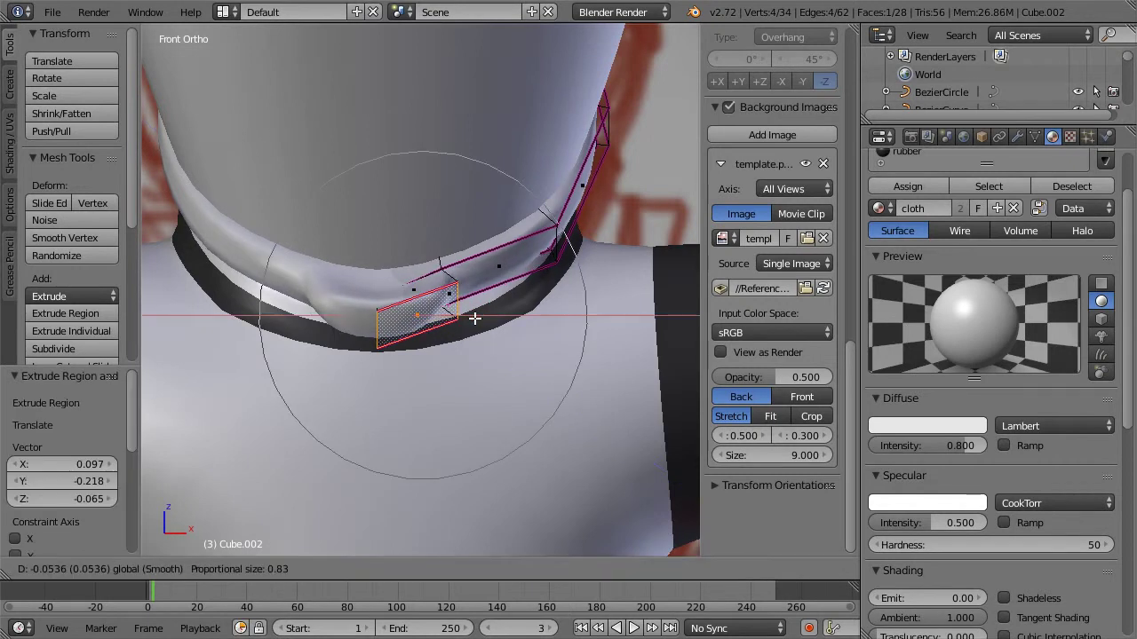
left_click(476, 318)
key("ctrl+z")
key("o")
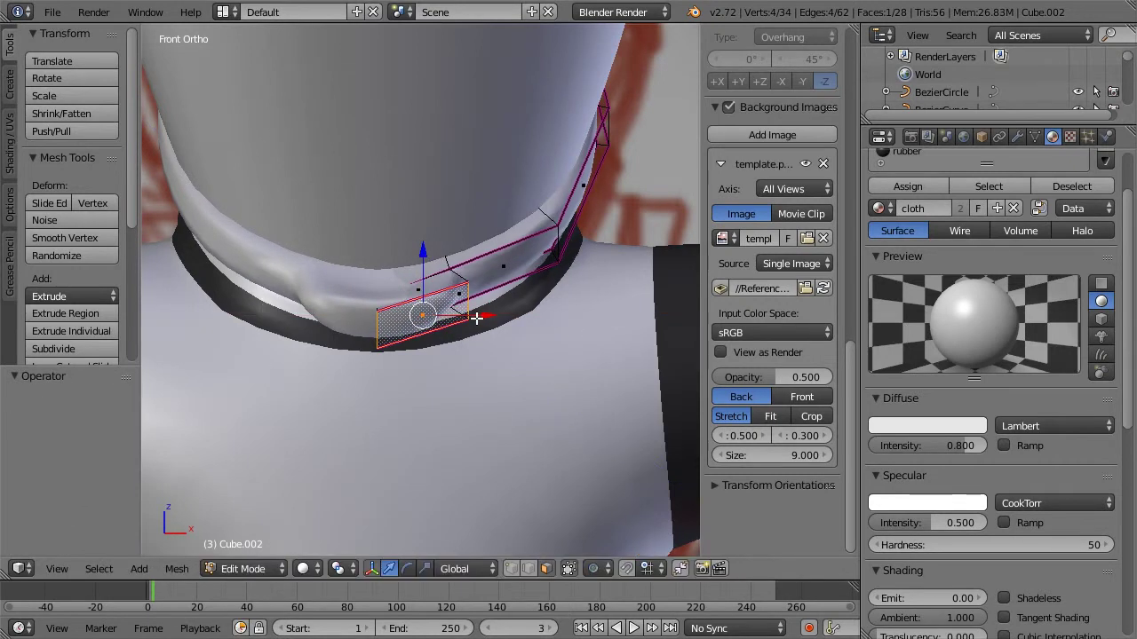
left_click_drag(478, 318, 464, 321)
Step: Add a loop cut across the ring's side segment, just in front of the existing cross edge
middle_click_drag(490, 296, 444, 292)
scroll(444, 293, "down", 2)
middle_click_drag(578, 230, 492, 287, "shift")
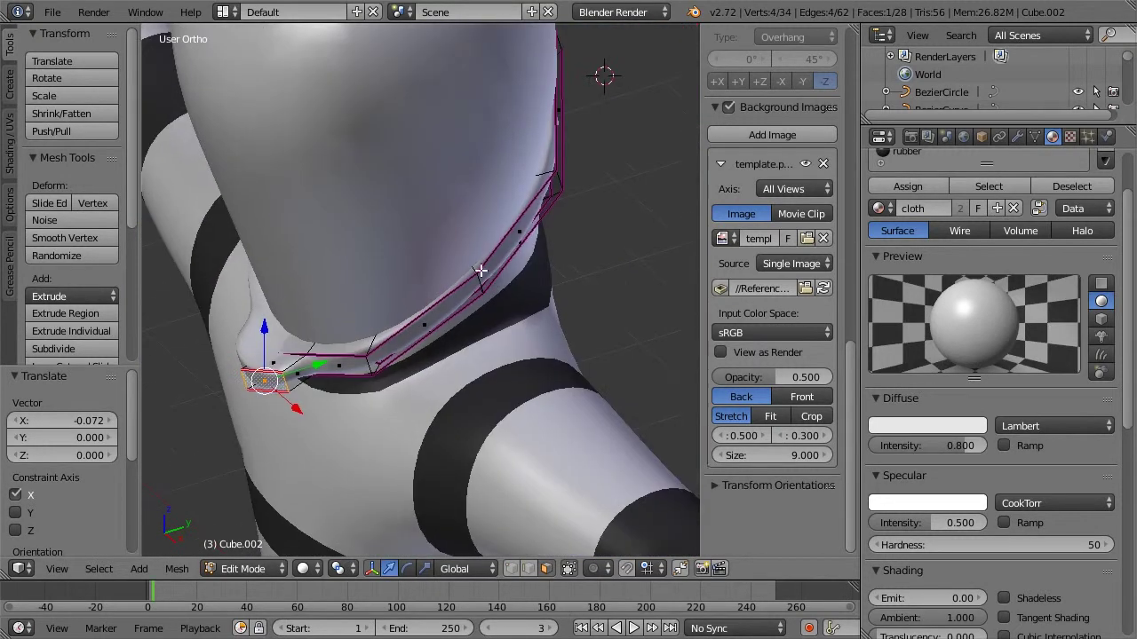
key("a")
key("ctrl+r")
left_click(461, 289)
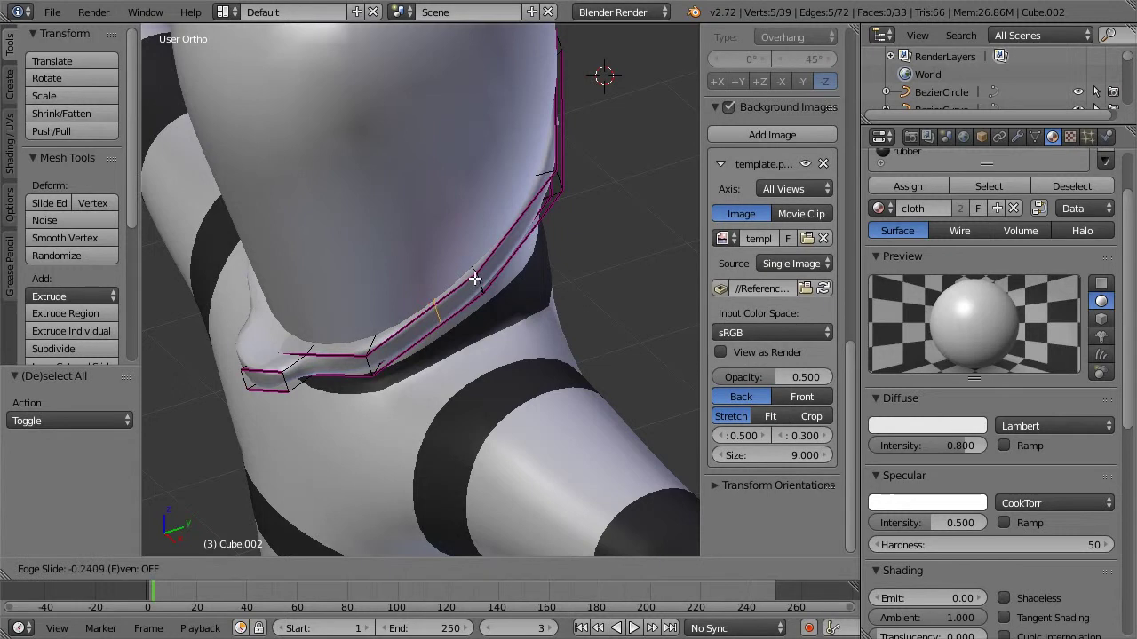
left_click(471, 290)
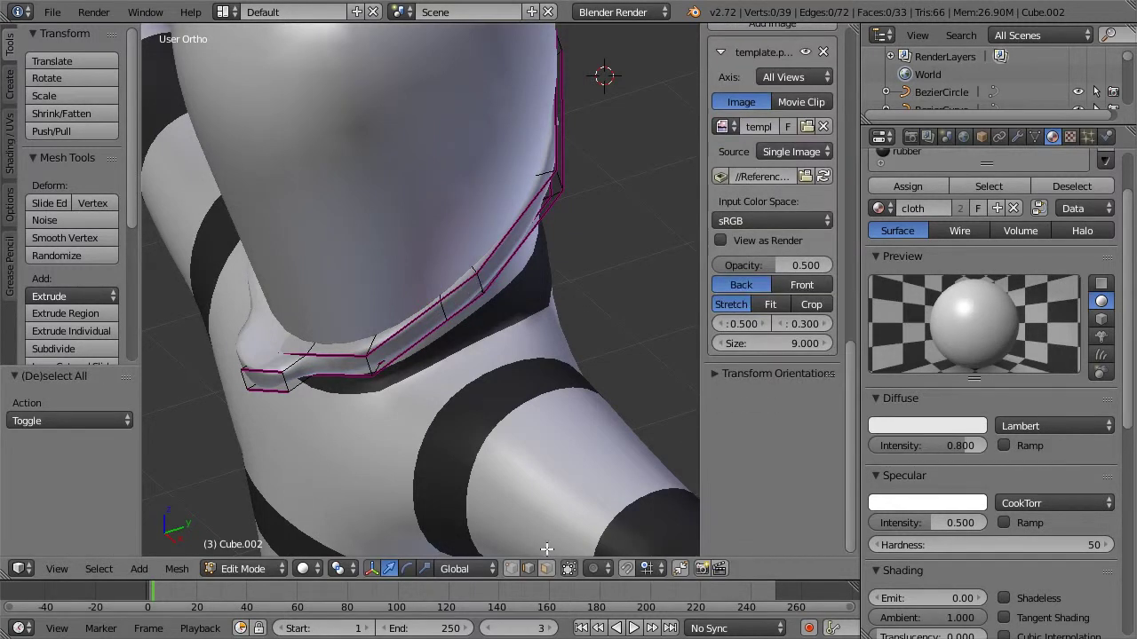
Step: Extrude the narrow side face of the ring outward along X by about 0.15
right_click(469, 300)
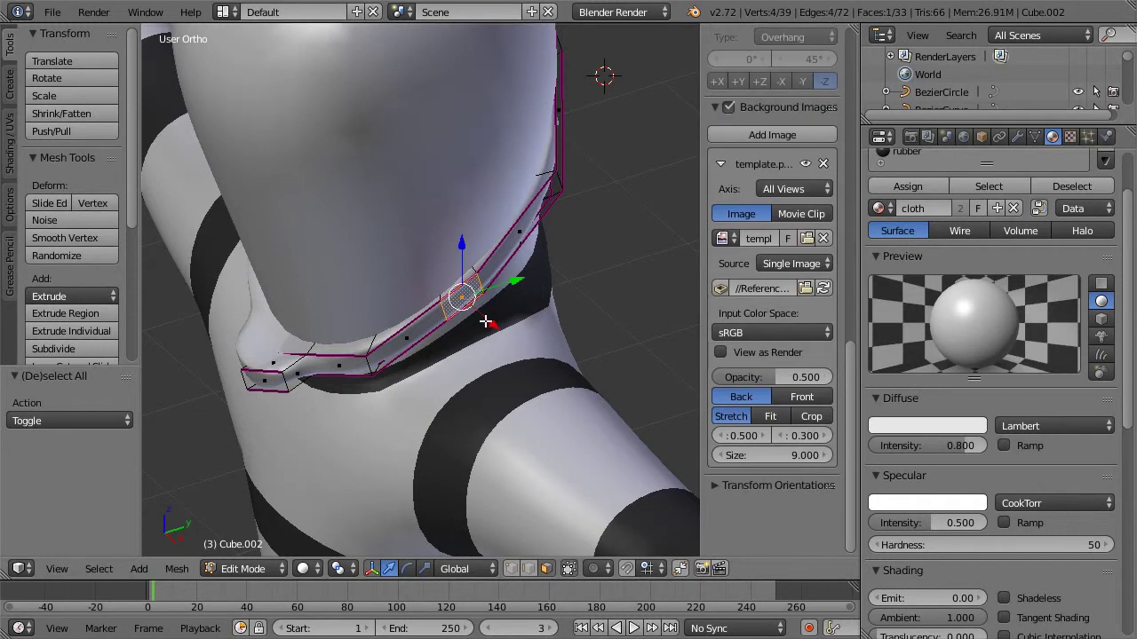
key("e")
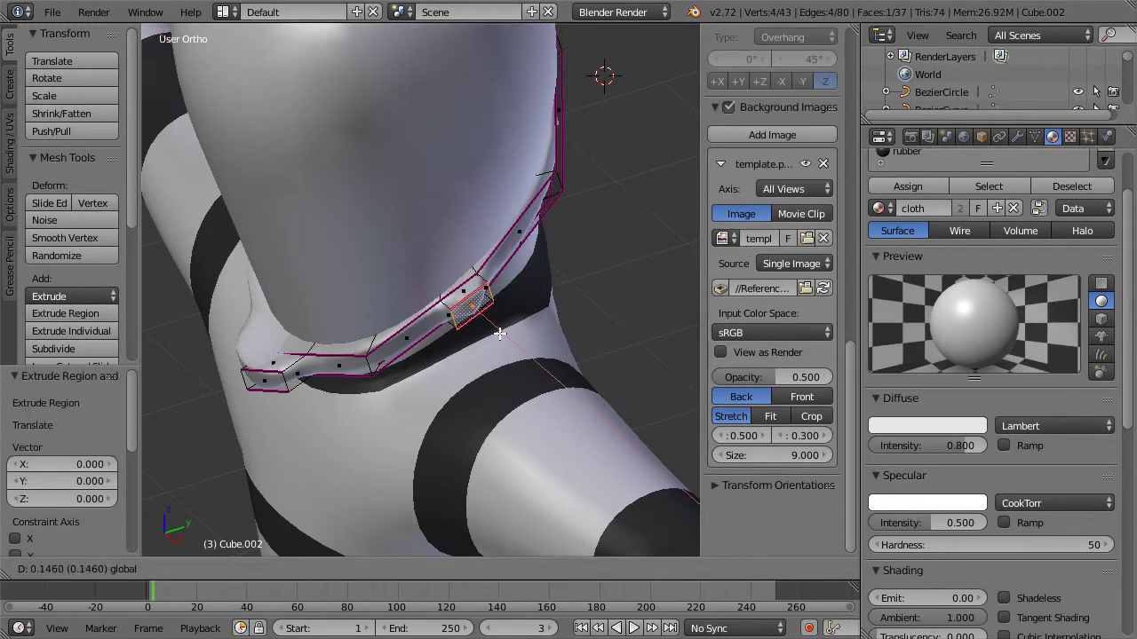
left_click(497, 330)
key("a")
Step: Select the side block's short connecting edges and outer rear edge and crease them to 1.000
scroll(454, 311, "up", 3)
left_click(530, 571)
right_click(476, 325)
right_click(544, 269, "shift")
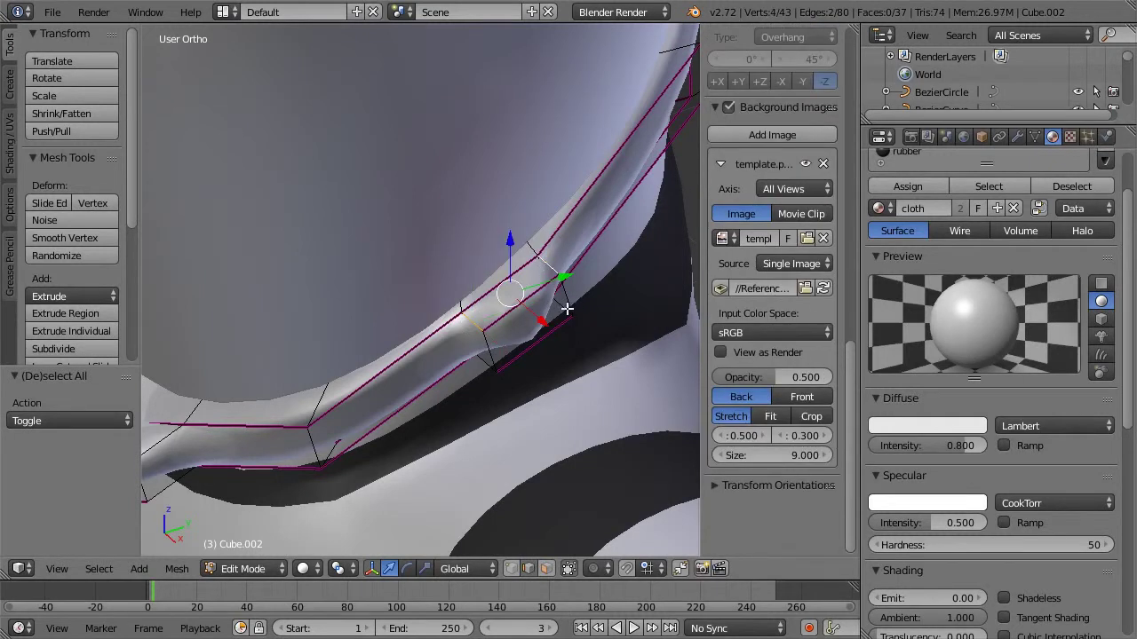
right_click(486, 360, "alt+shift")
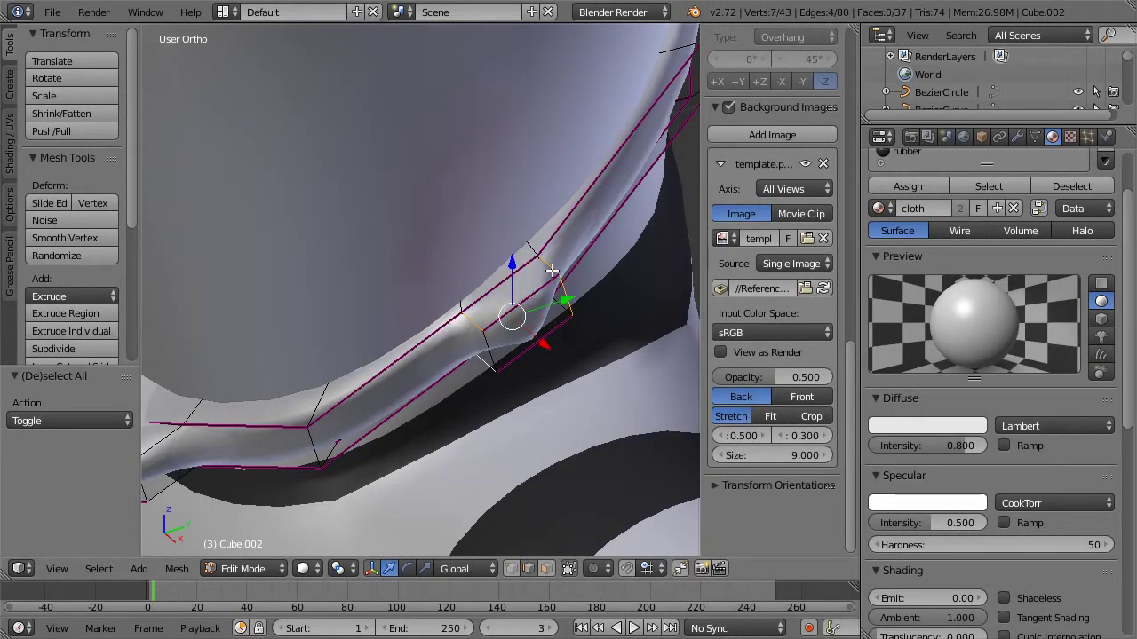
key("shift+e")
left_click(661, 214)
Step: Crease the outer vertical edge at the side block's rear to 1.000
middle_click_drag(663, 214, 541, 300)
right_click(454, 327)
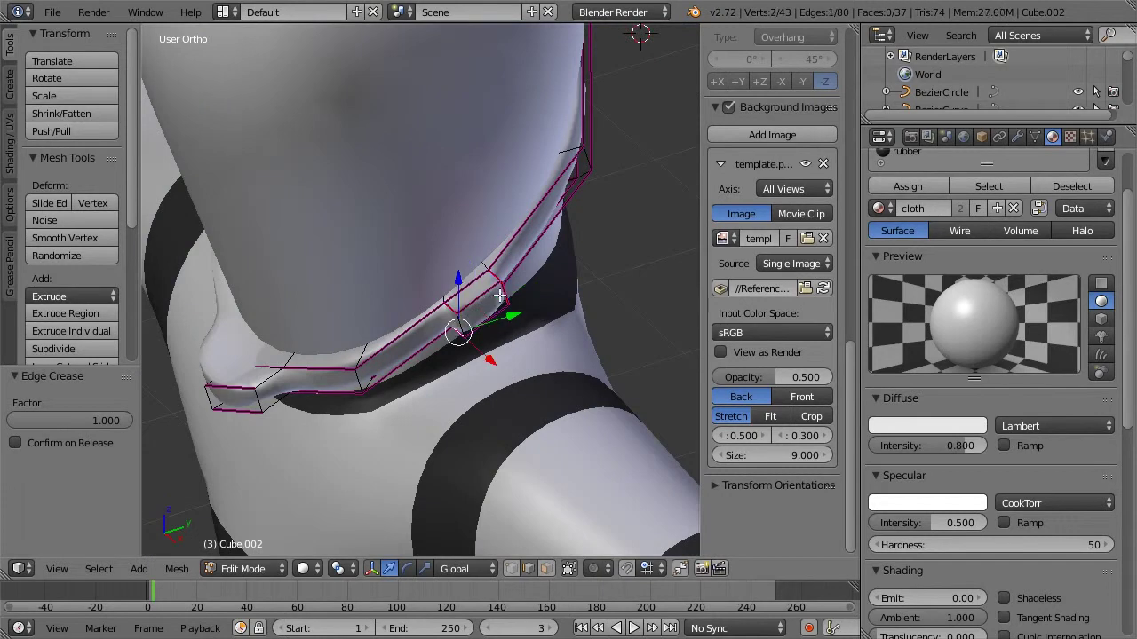
right_click(447, 315)
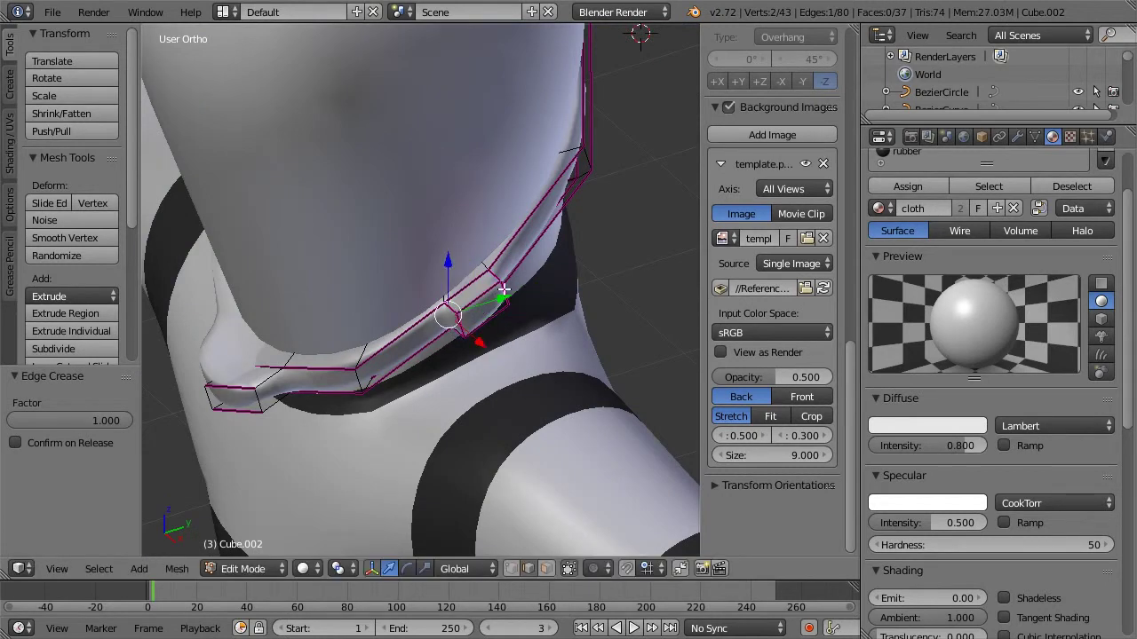
middle_click_drag(517, 294, 431, 321)
right_click(431, 321)
right_click(433, 335)
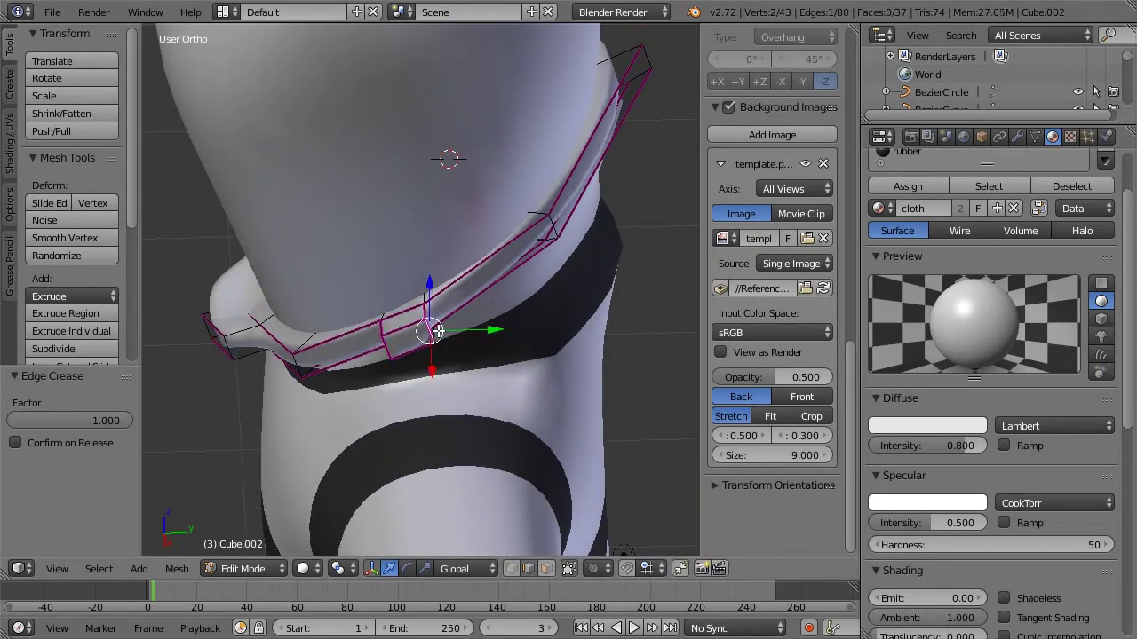
key("shift+e")
left_click(637, 221)
Step: Crease the short upper and lower edges at the side block's rear to 1.000
middle_click_drag(433, 340, 378, 355)
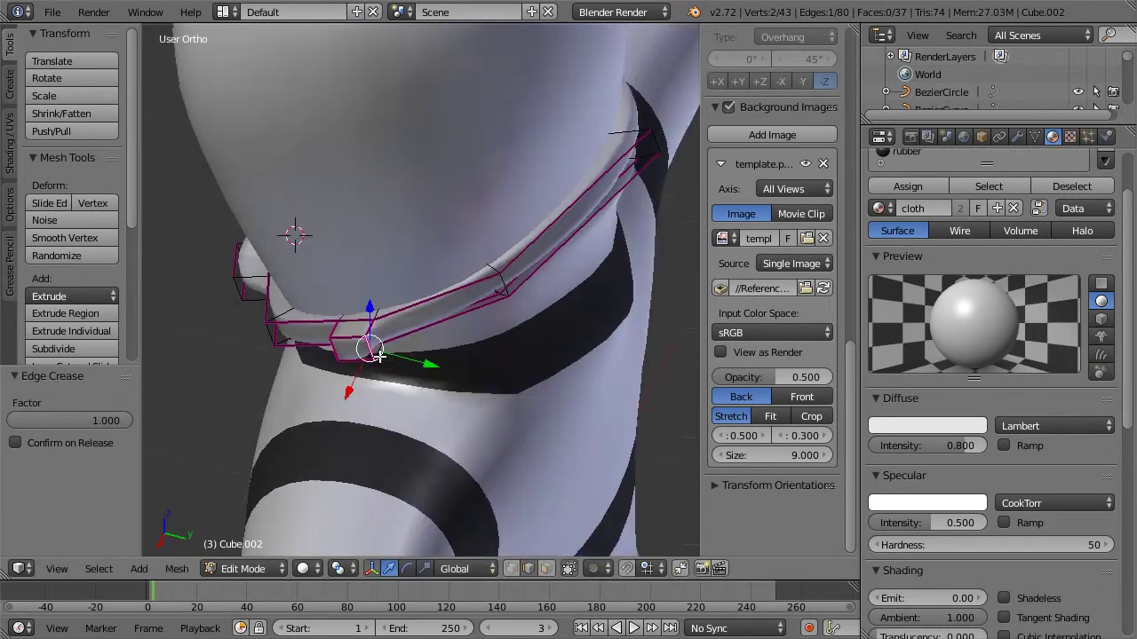
right_click(378, 333)
key("shift+e")
left_click(480, 295)
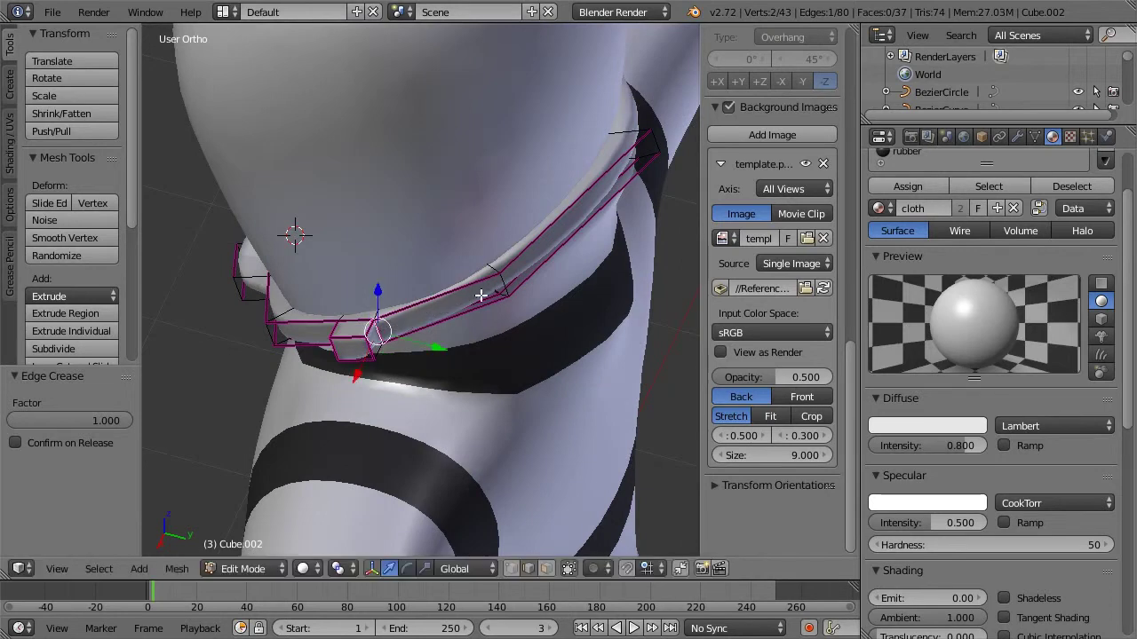
scroll(396, 358, "up", 4)
right_click(348, 410)
key("shift+e")
left_click(442, 388)
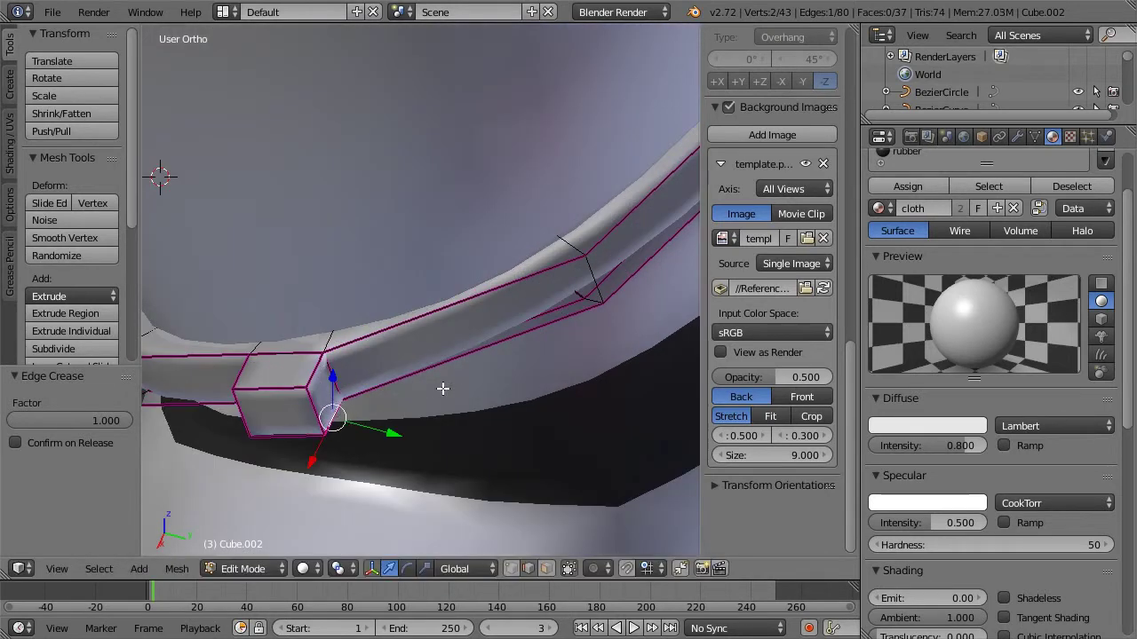
key("a")
Step: Select the edges around the front block's side end and crease them to 1.000
scroll(336, 380, "down", 4)
middle_click_drag(411, 246, 533, 329)
right_click(371, 436)
right_click(368, 400, "shift")
right_click(297, 450, "alt+shift")
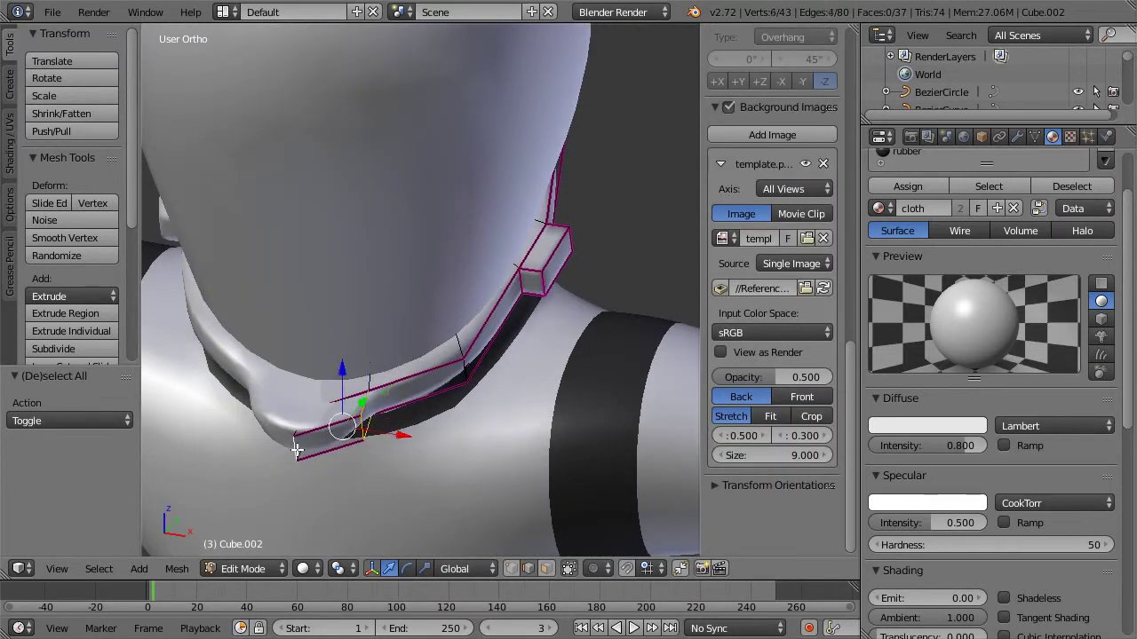
key("shift+e")
left_click(439, 400)
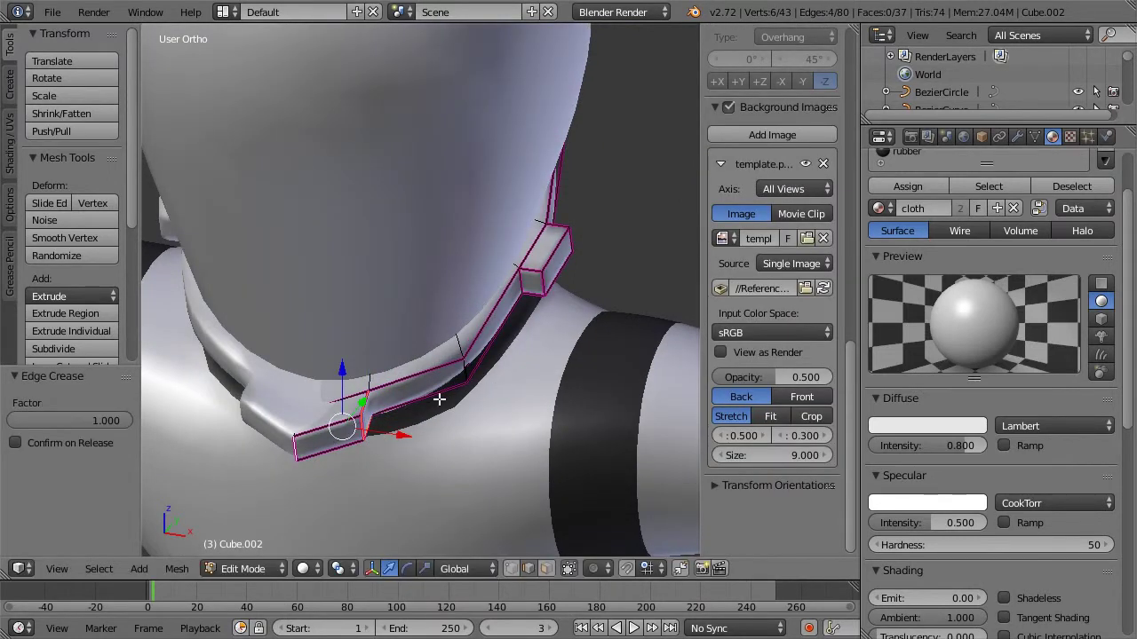
Step: Check the front block's edges in wireframe and examine the ring's blocks in object mode from the side
key("z")
right_click(302, 419)
key("z")
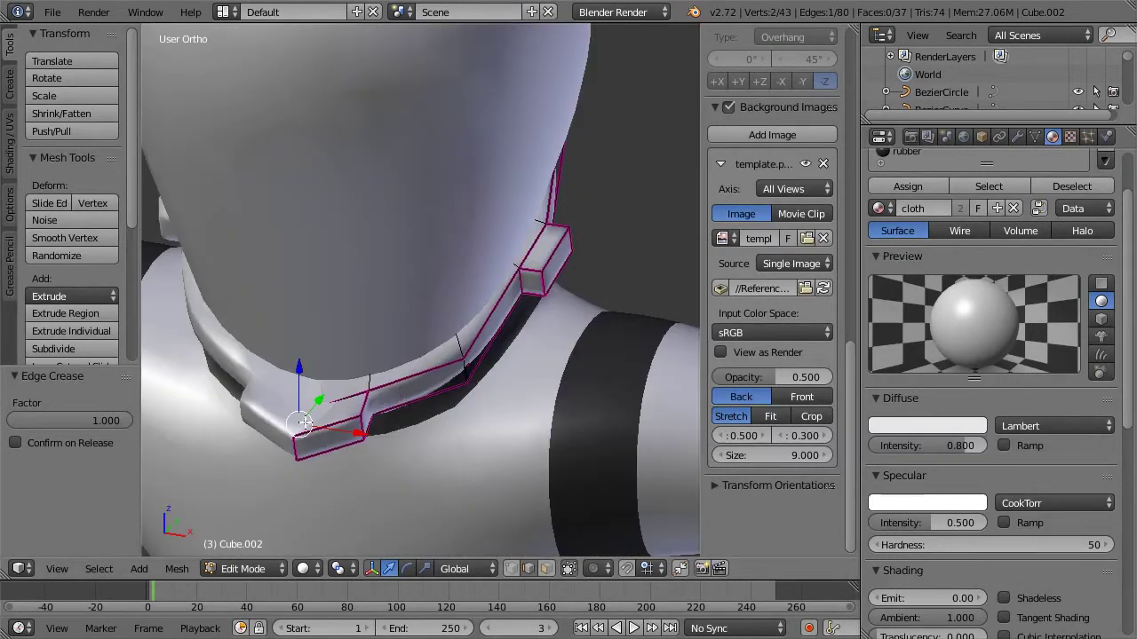
key("z")
mouse_move(414, 436)
middle_mouse_down()
mouse_move(427, 243)
mouse_move(380, 436)
middle_mouse_up()
key("z")
key("Tab")
scroll(426, 380, "down", 3)
middle_click_drag(381, 334, 319, 319)
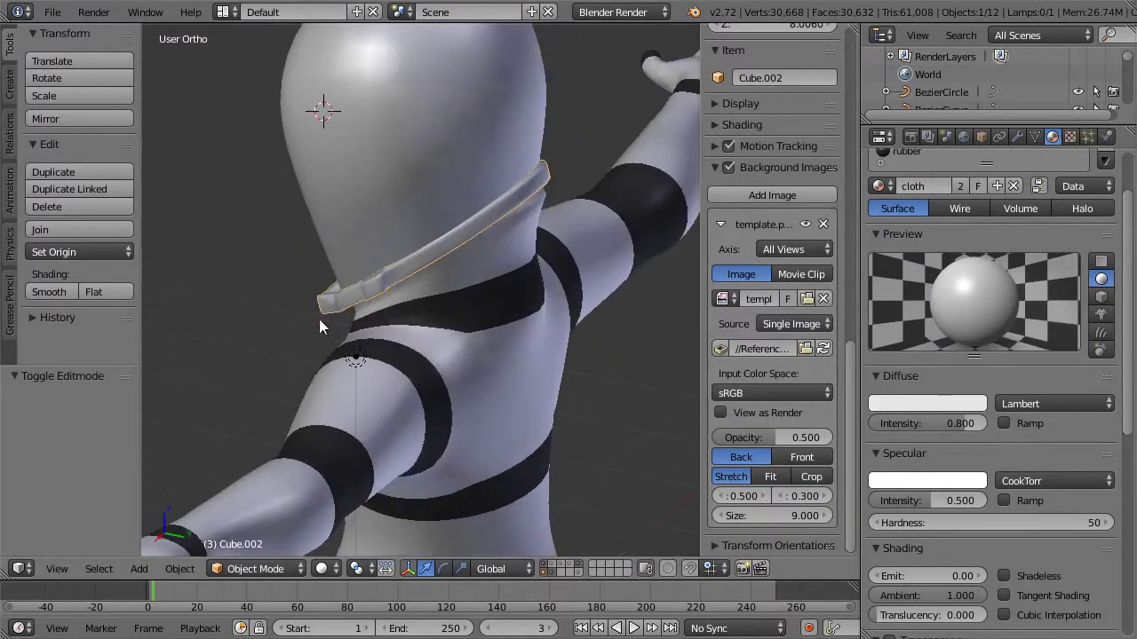
Step: Add a loop cut across the ring's back segment beside the rear centre line
scroll(525, 204, "up", 2)
middle_click_drag(525, 205, 425, 351, "shift")
scroll(537, 284, "up", 1)
middle_click_drag(538, 284, 395, 331)
key("Tab")
key("ctrl+r")
left_click(322, 333)
left_click(327, 332)
key("a")
Step: Extrude the ring's rear centre face and pull it backward along Y
middle_click_drag(365, 340, 540, 302)
left_click(545, 569)
right_click(505, 318)
key("e")
right_click(582, 288)
left_click_drag(584, 287, 601, 290)
Step: Adjust the extruded rear face's position along Z and Y and move it -0.039 along X
middle_click_drag(593, 291, 559, 241)
key("g")
key("z")
left_click(542, 196)
middle_click_drag(542, 196, 432, 334)
key("g")
key("y")
left_click(478, 371)
key("g")
key("x")
left_click(395, 366)
Step: Select the edges around the rear block's side end and centre and crease them
middle_click_drag(393, 367, 384, 364)
left_click(526, 568)
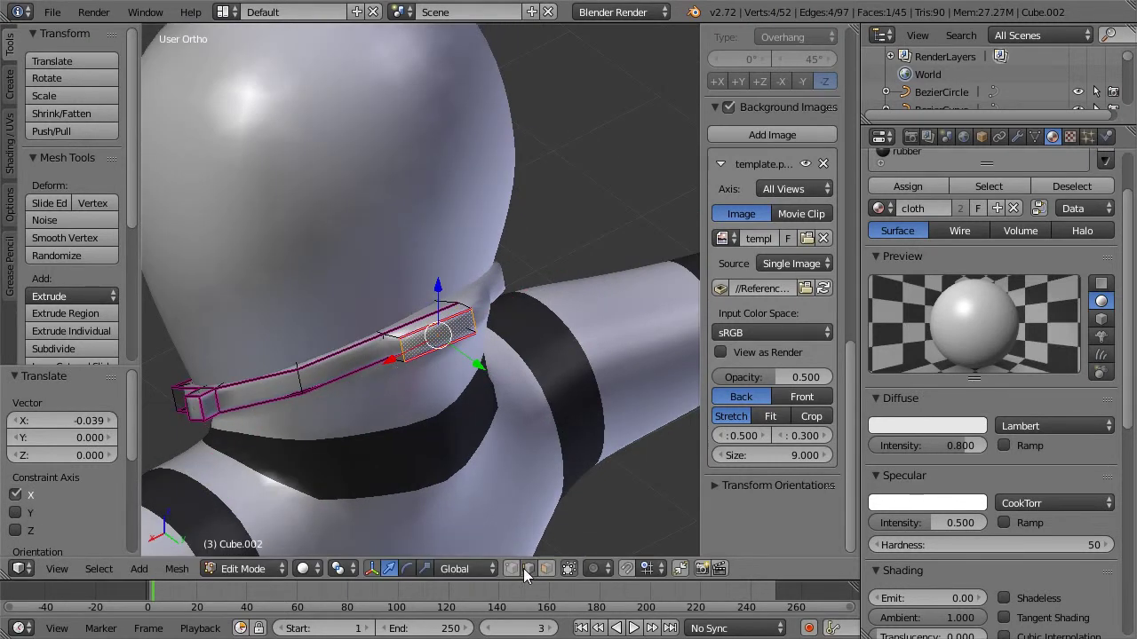
right_click(395, 337)
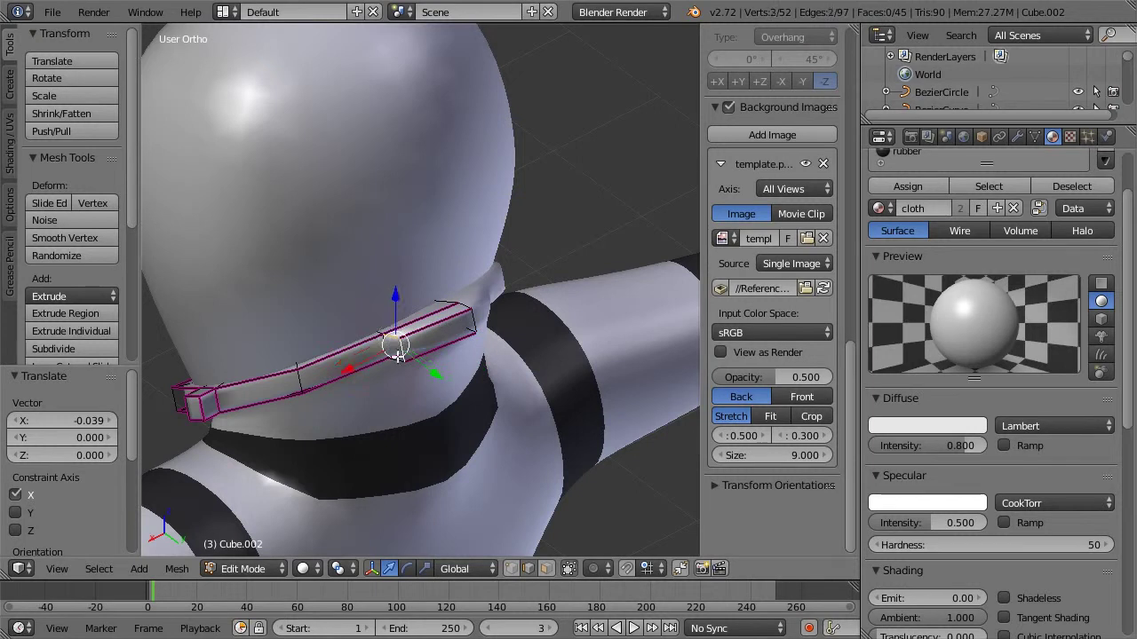
key("z")
key("z")
middle_click_drag(394, 342, 430, 229)
right_click(307, 180, "shift")
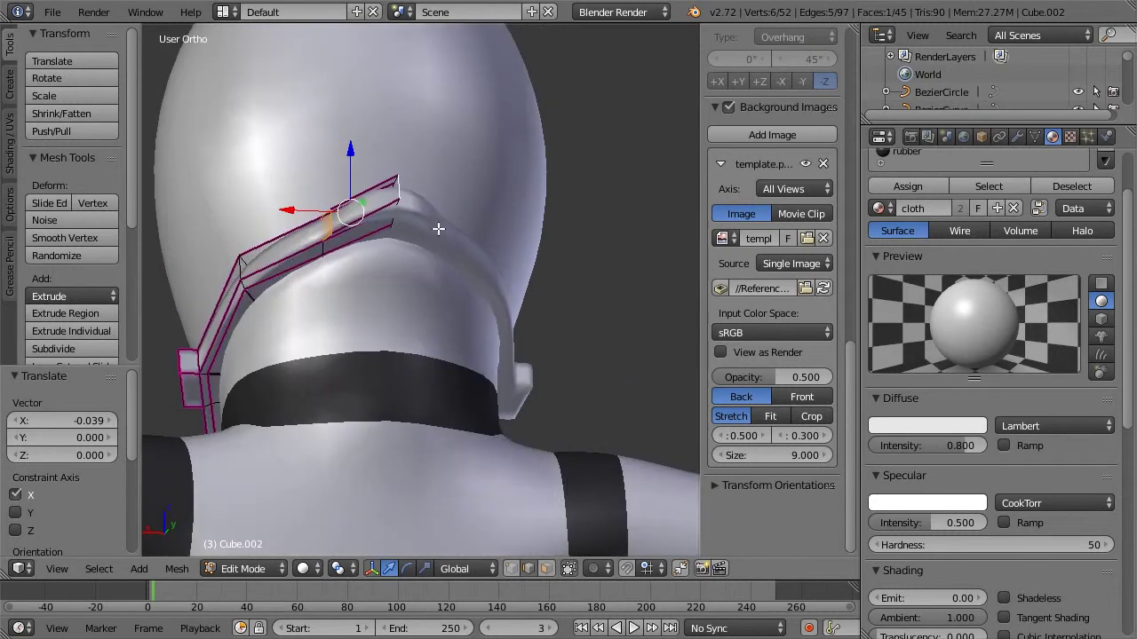
key("shift+e")
left_click(561, 225)
Step: Crease one further edge of the rear block near the ring's centre line
key("a")
middle_click_drag(452, 307, 373, 182)
right_click(378, 177)
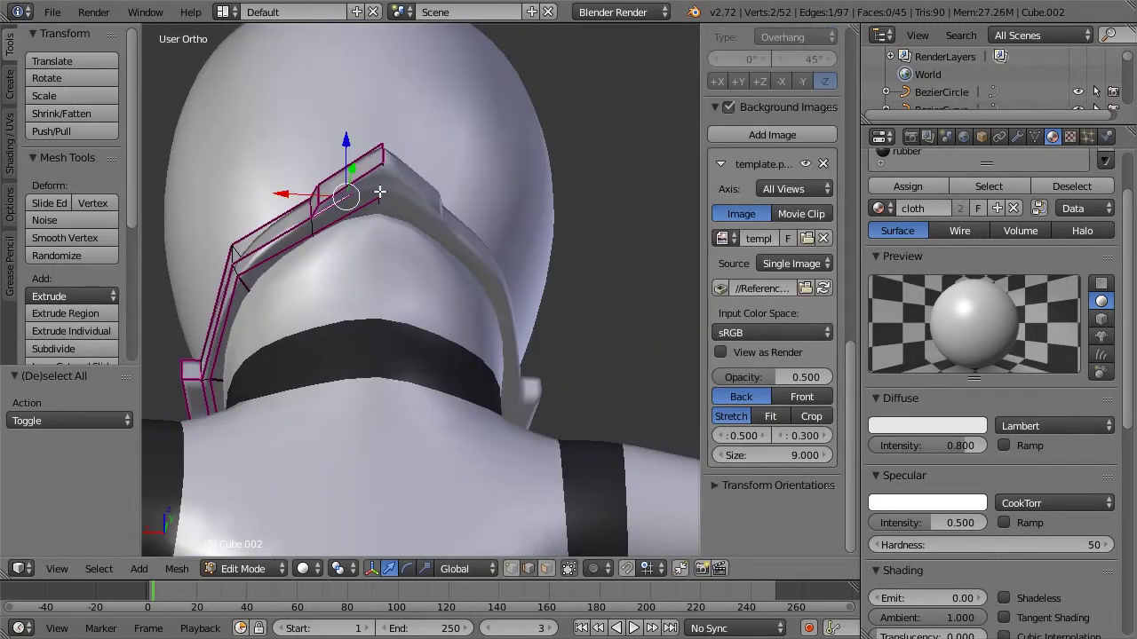
key("s")
key("Escape")
key("a")
right_click(397, 172)
key("shift+e")
left_click(514, 176)
key("a")
Step: Select the two edges at the rear block's side end and shift them slightly along X
middle_click_drag(339, 157, 434, 295)
right_click(476, 286)
right_click(461, 302)
right_click(477, 302)
right_click(392, 300, "shift")
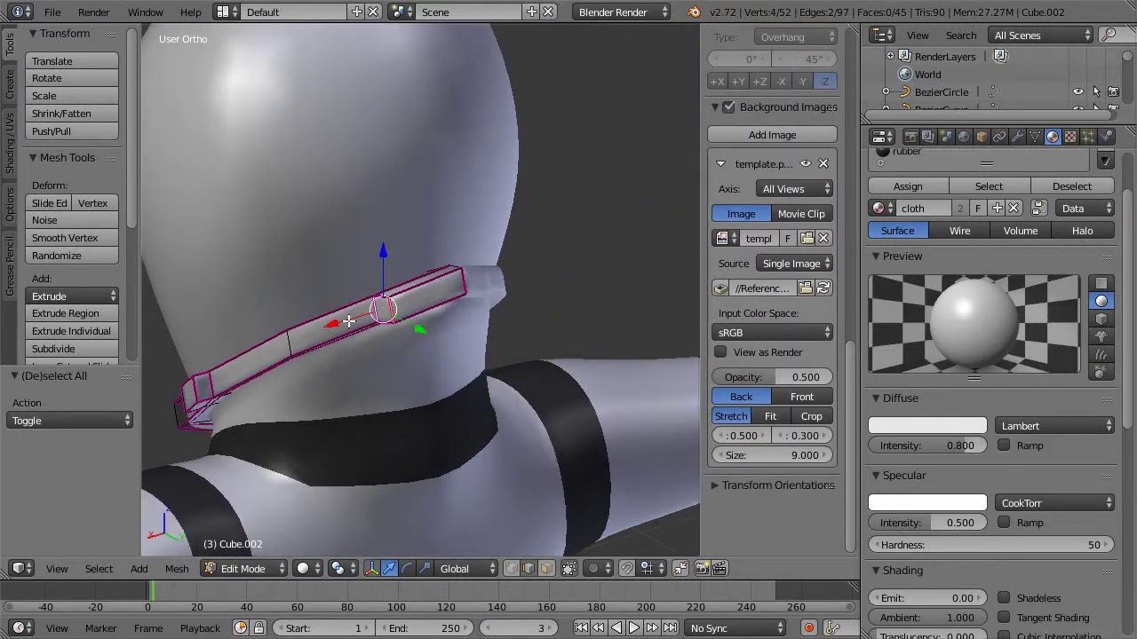
key("g")
key("x")
left_click(363, 318)
middle_click_drag(438, 340, 532, 298)
right_click(561, 283)
right_click(533, 280, "shift")
key("a")
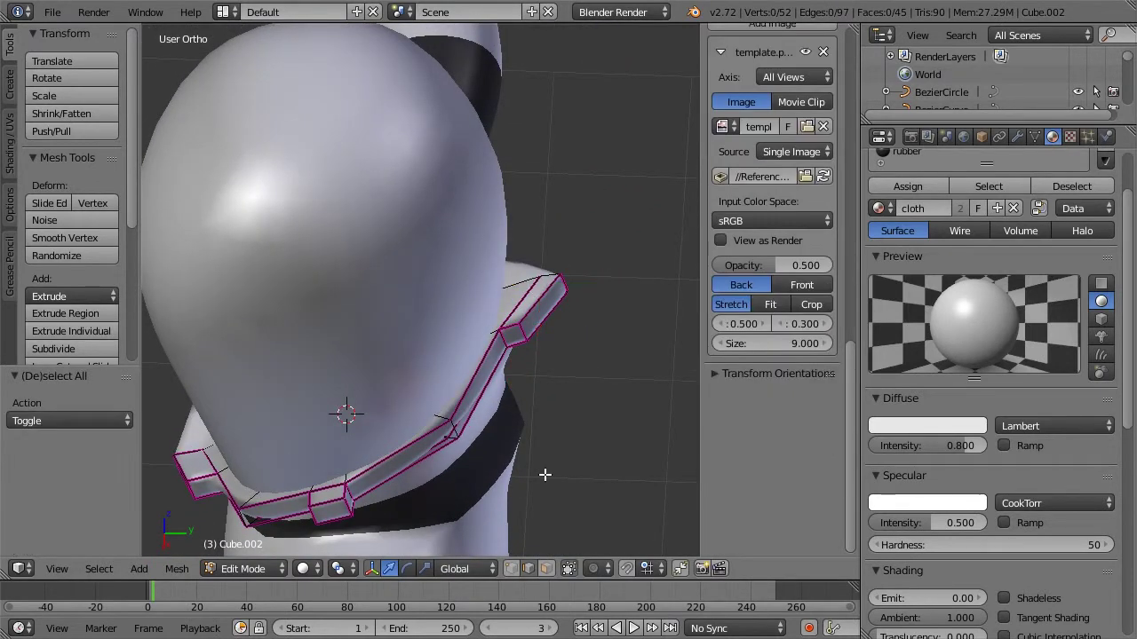
Step: In top view, box-select the rear block's centre tip, move it along Y toward the head and leave edit mode
key("KP_7")
key("z")
middle_click_drag(510, 120, 491, 240, "shift")
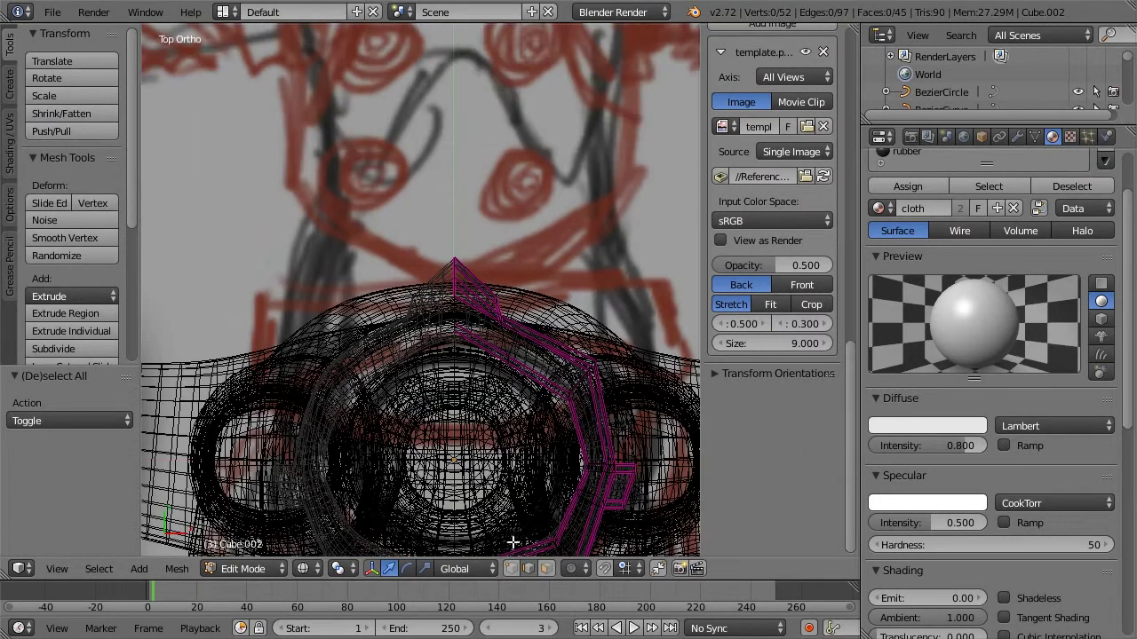
key("z")
key("b")
left_click_drag(436, 242, 470, 307)
left_click_drag(454, 233, 477, 262)
mouse_move(477, 261)
middle_mouse_down()
mouse_move(396, 233)
mouse_move(448, 281)
mouse_move(378, 338)
mouse_move(500, 395)
mouse_move(474, 258)
middle_mouse_up()
key("Tab")
Step: Inspect the finished ring shape in wireframe and solid display, ending in the right side view
key("KP_7")
middle_click_drag(468, 418, 460, 287)
key("z")
scroll(455, 406, "up", 4)
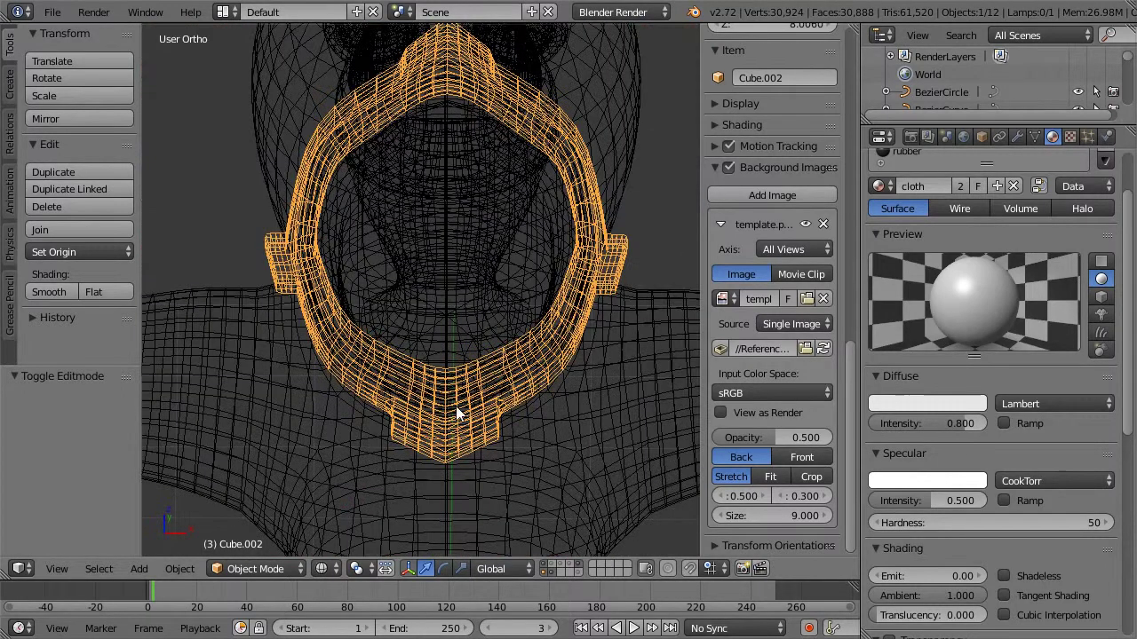
key("z")
key("KP_3")
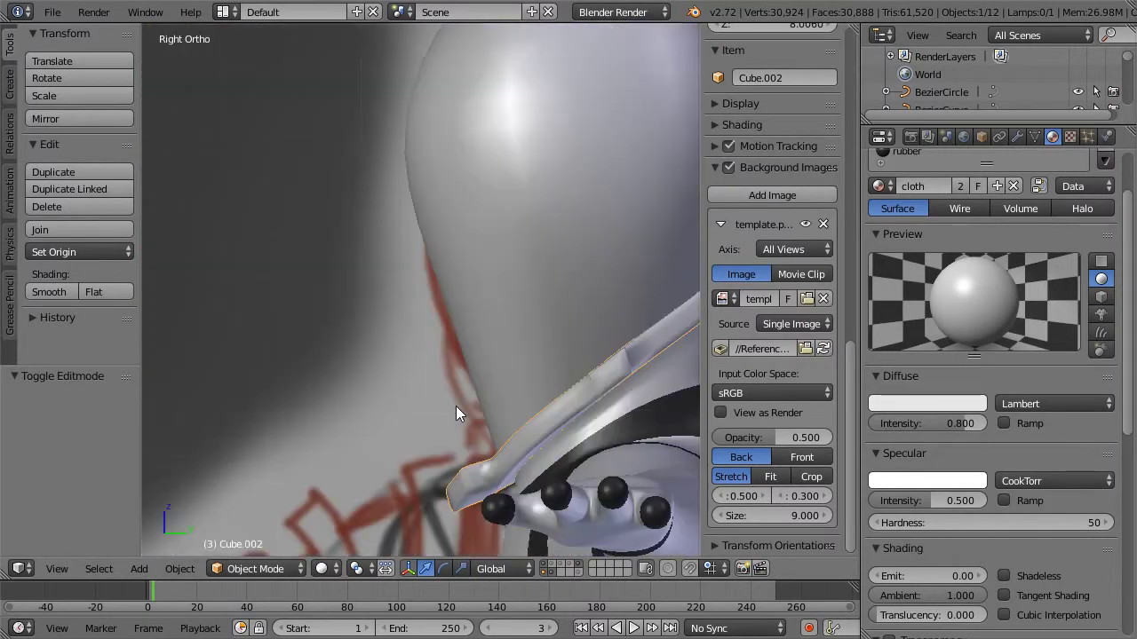
Step: In the right view, box-select the four vertices at the collar's front block tip and shift them along Y
key("Tab")
key("z")
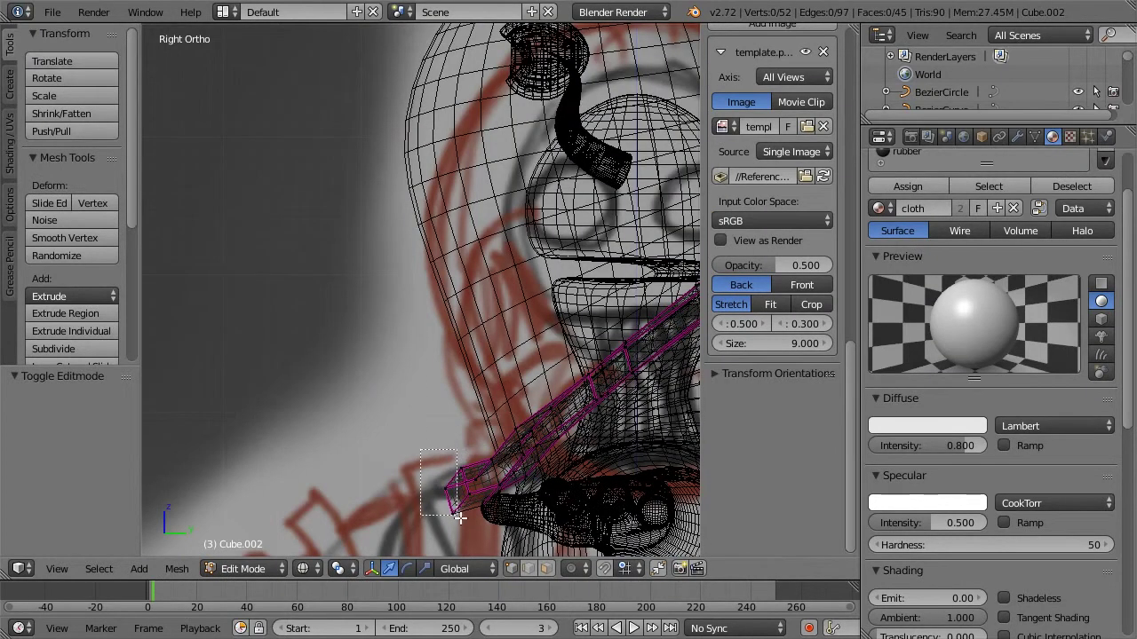
right_click(470, 524)
key("z")
key("g")
key("y")
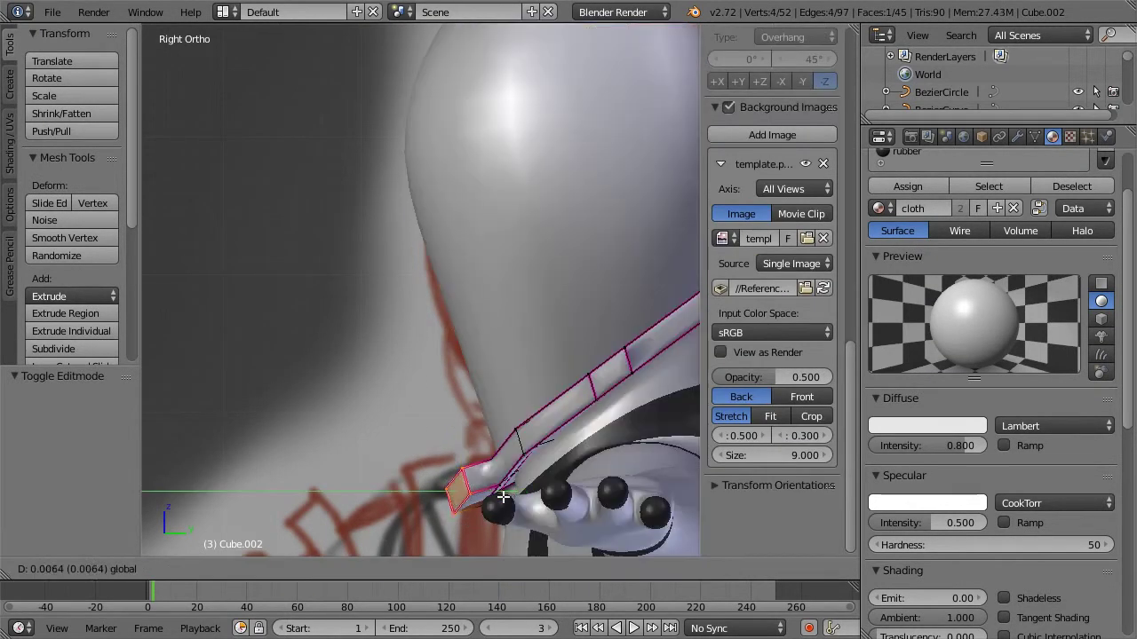
left_click(481, 468)
Step: Lower the selected tip of the collar's front block slightly along Z
middle_click_drag(481, 468, 457, 433)
key("g")
key("z")
left_click(495, 427)
left_click_drag(478, 435, 477, 440)
middle_click_drag(476, 439, 525, 444)
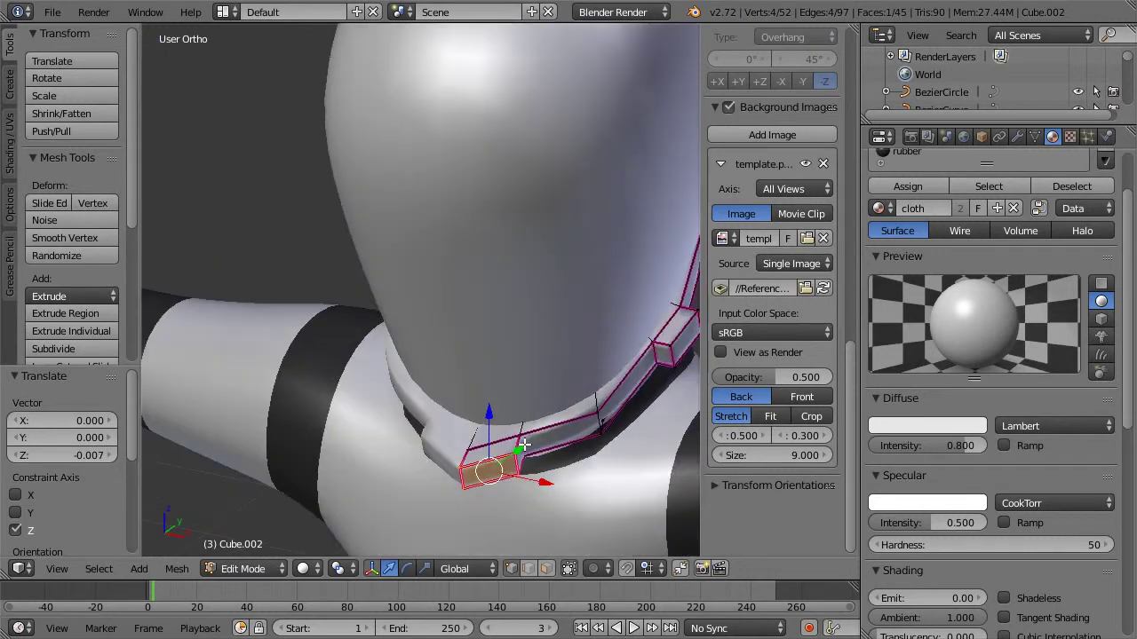
Step: Select the edges at the front block's side end and shift them along Y, checking the result in object mode
key("z")
right_click(516, 444)
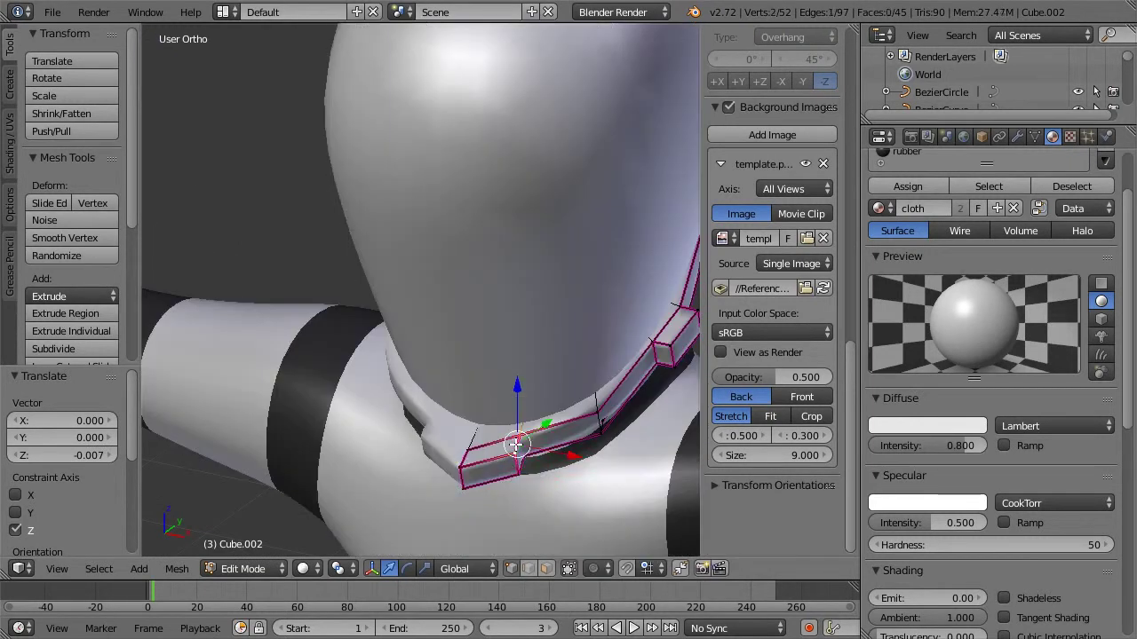
left_click_drag(549, 457, 544, 464)
key("ctrl+z")
right_click(521, 462, "shift")
left_click(545, 463)
middle_click_drag(486, 428, 549, 455)
key("g")
key("y")
left_click(549, 462)
key("Tab")
key("Tab")
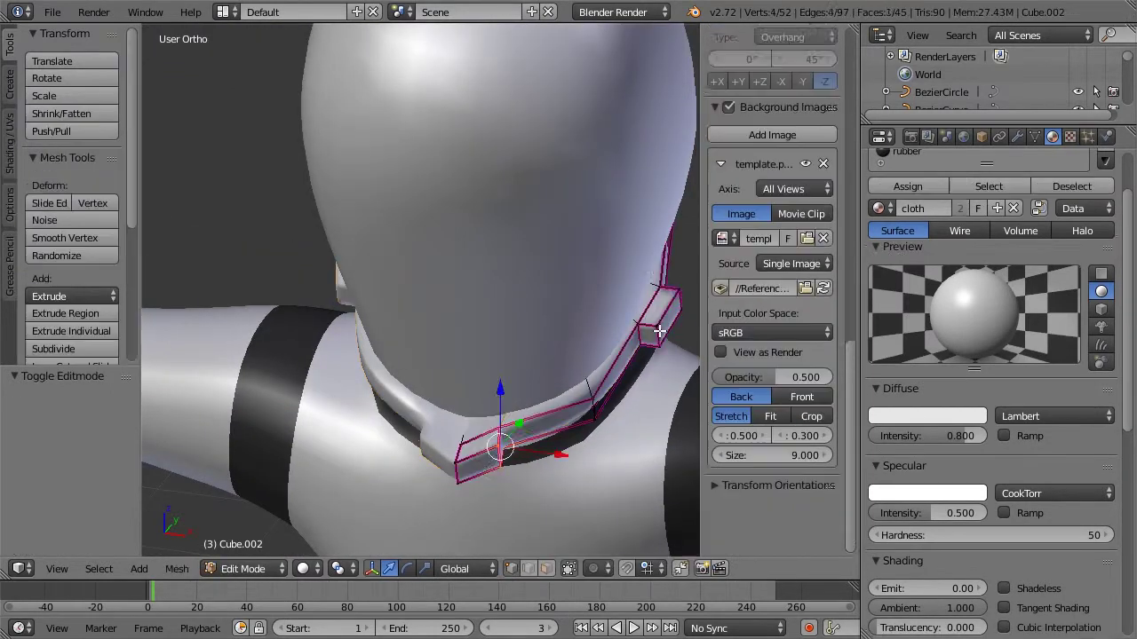
Step: Select the edge at the side block's front end, shift it along Y and raise it slightly along Z
right_click(655, 327)
key("a")
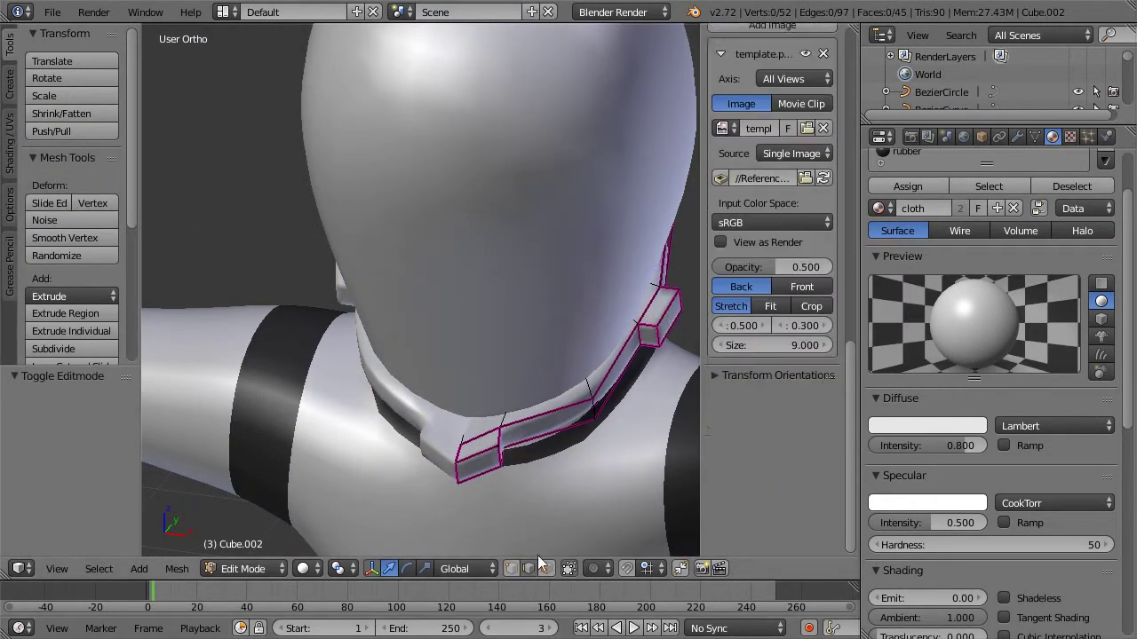
right_click(666, 333)
right_click(659, 336)
middle_click_drag(619, 368, 560, 398)
left_click_drag(582, 412, 589, 413)
left_click_drag(536, 388, 536, 379)
Step: Select the edge at the side block's rear end, move it -0.047 along Y and lower it slightly
right_click(570, 402)
left_click_drag(609, 396, 598, 397)
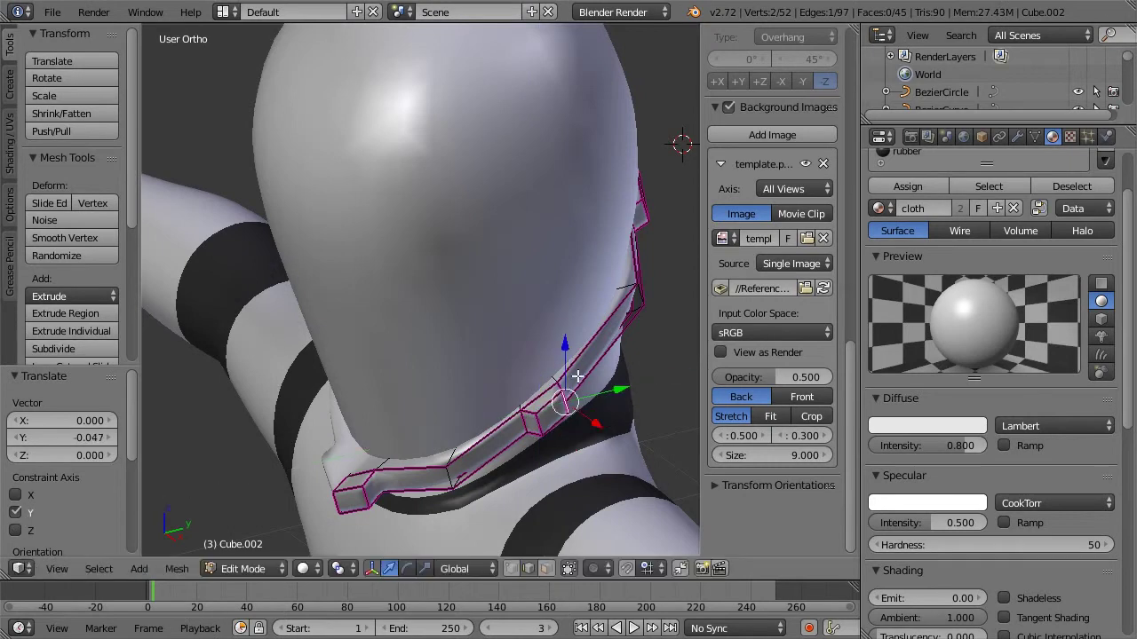
left_click_drag(565, 360, 566, 363)
Step: Select the rear block's side-end edge and move it -0.040 along X
middle_click_drag(567, 363, 533, 393)
left_click(452, 434)
left_click_drag(415, 444, 422, 436)
Step: Try to lower the two edges at the rear block's centre line along Z
right_click(496, 412)
right_click(492, 402, "shift")
key("g")
key("z")
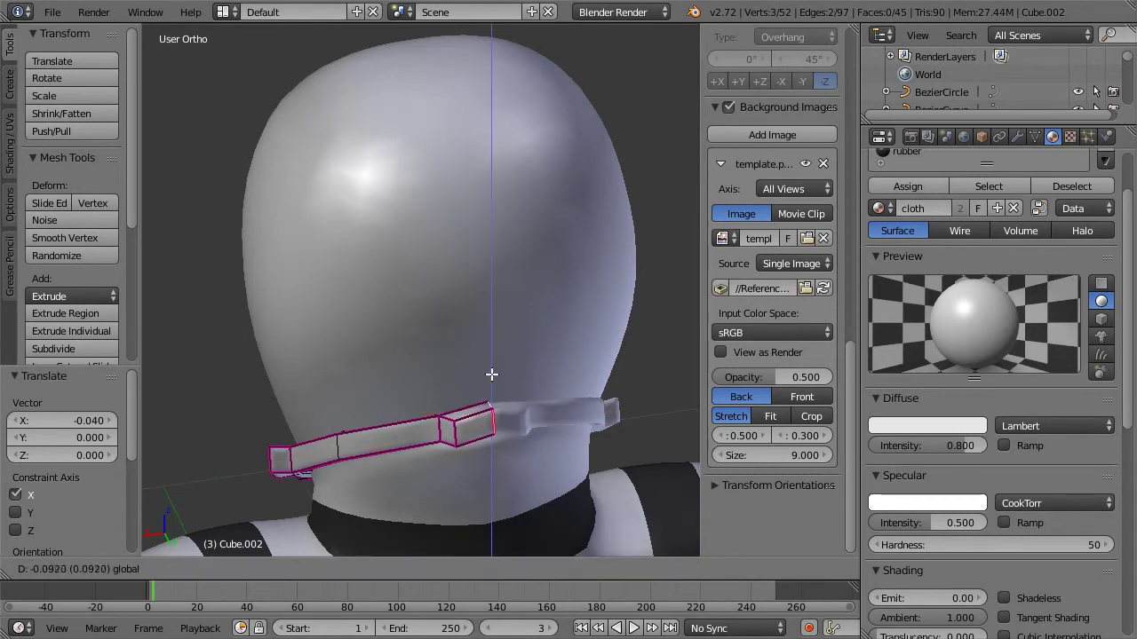
left_click(491, 380)
key("ctrl+z")
Step: Select the edge at the rear block's side end and raise it 0.092 along Z
right_click(456, 434)
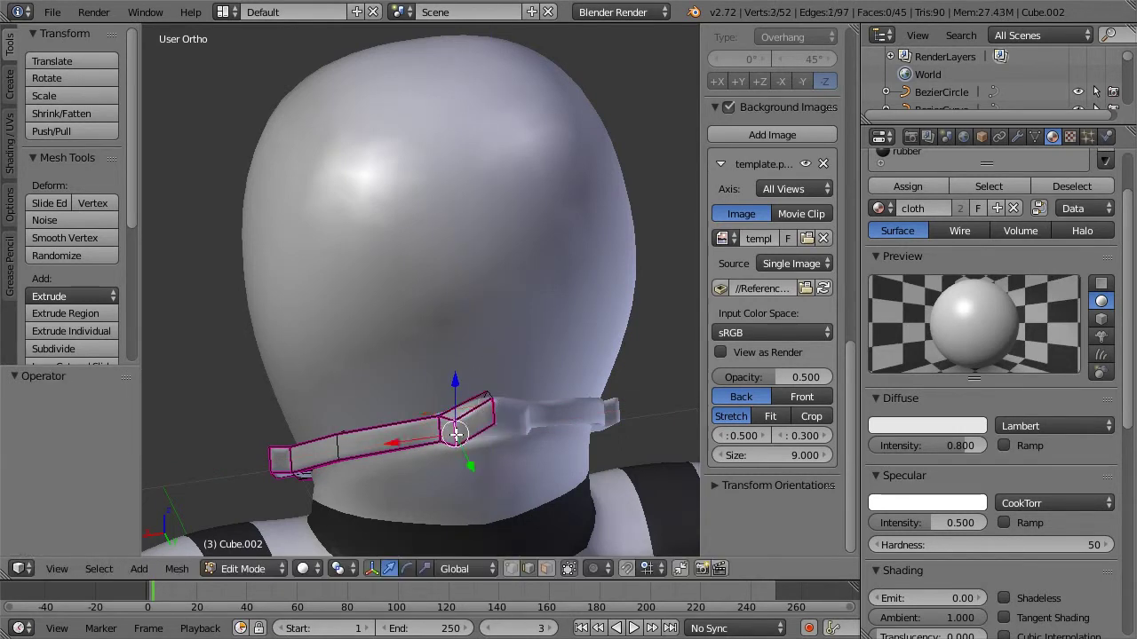
key("g")
key("z")
left_click(471, 388)
Step: Select the upper inner vertex on the rear block's centre line and move it -0.062 along Z
left_click(491, 413)
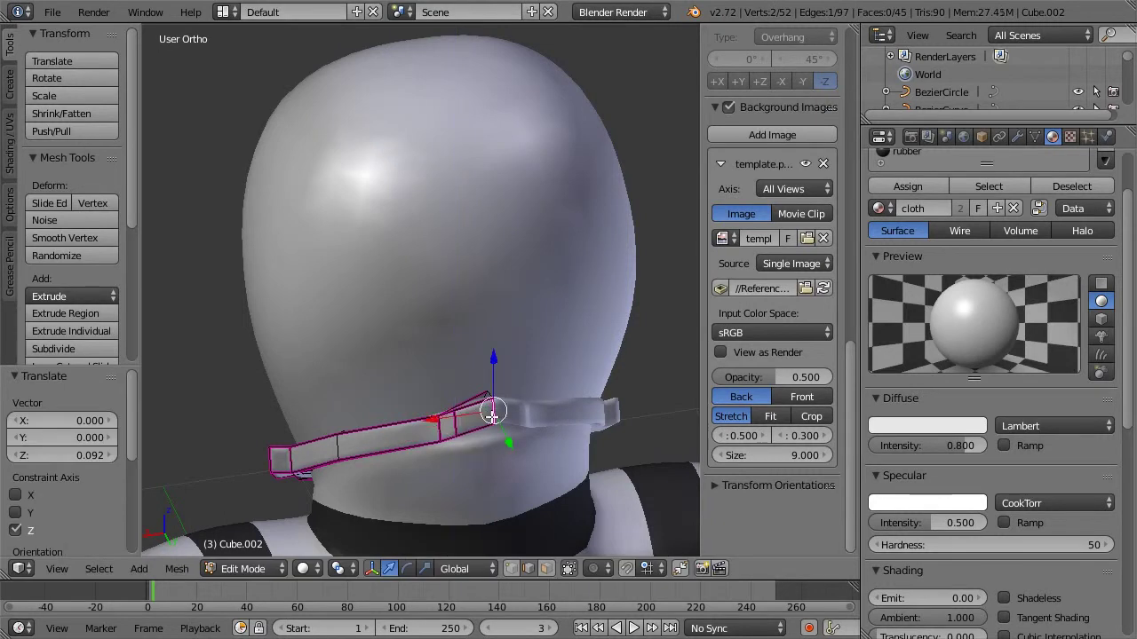
middle_click_drag(491, 416, 589, 404)
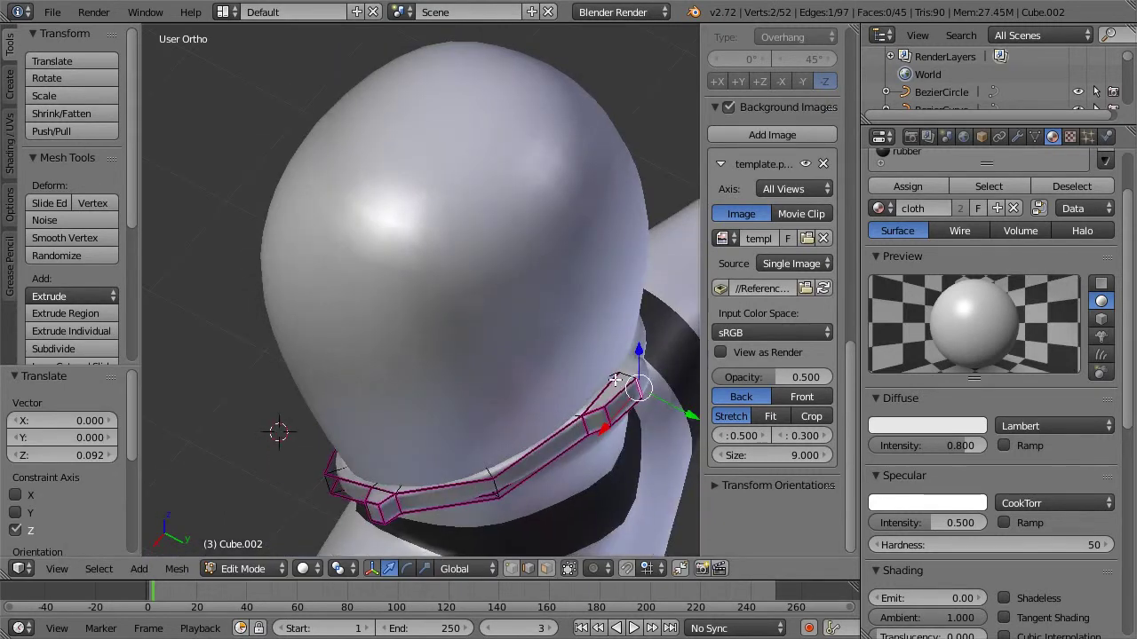
right_click(619, 375)
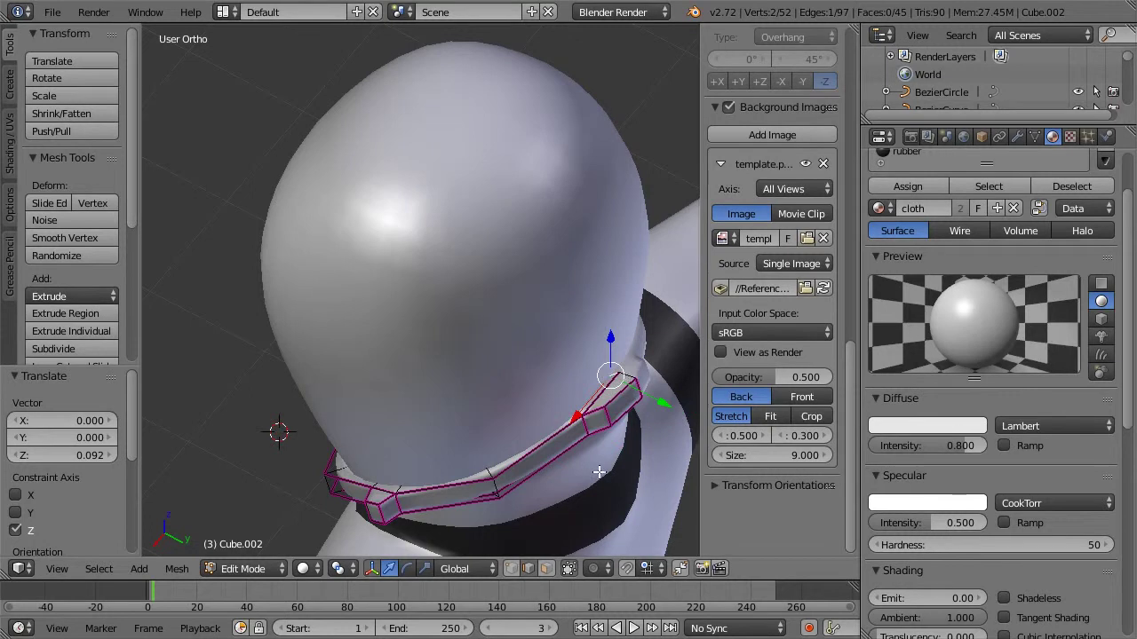
right_click(615, 373)
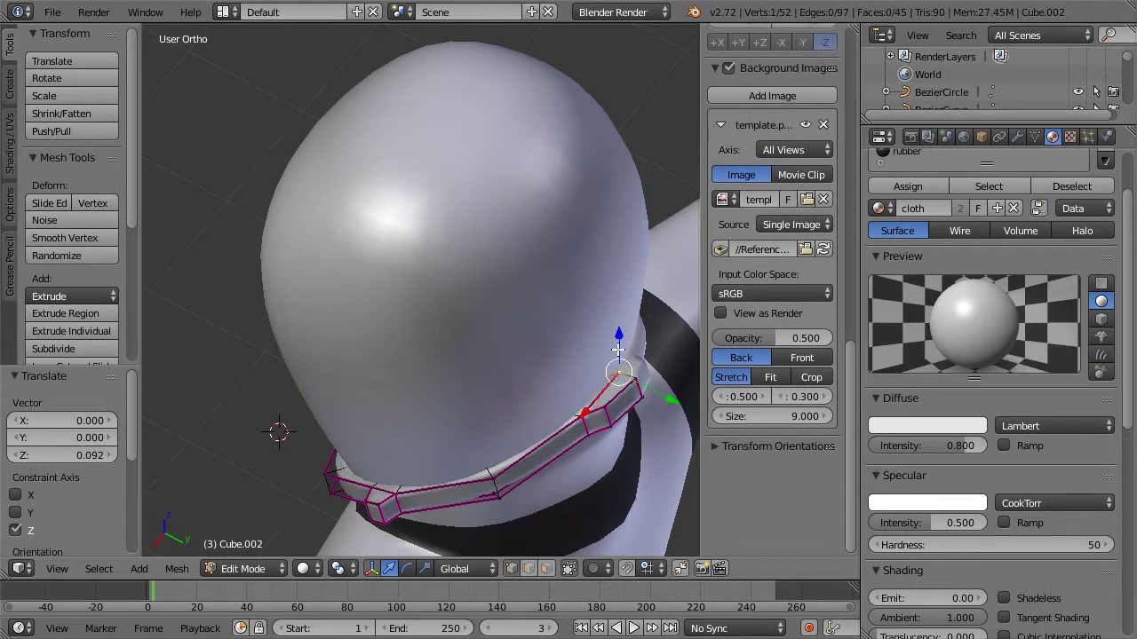
key("g")
key("z")
left_click(616, 356)
middle_click_drag(584, 364, 525, 343)
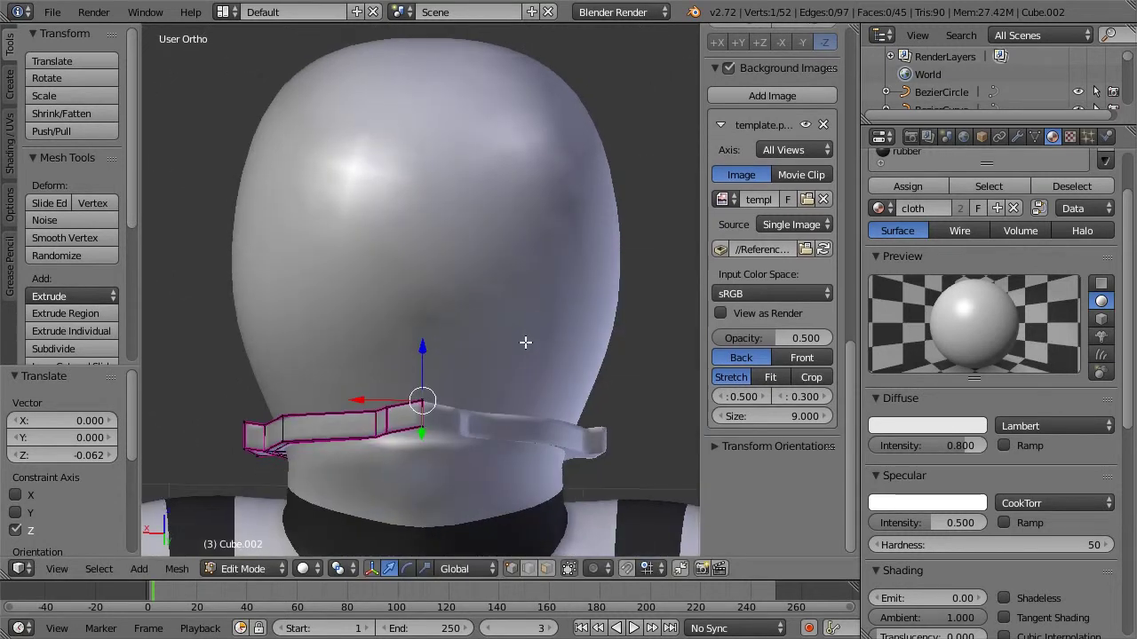
key("Tab")
key("Tab")
Step: Select the four vertices on the rear block's centre line, using wireframe for the hidden one, and move them -0.036 along Z
key("a")
right_click(424, 400)
right_click(426, 421, "shift")
left_click_drag(423, 360, 423, 368)
key("ctrl+z")
middle_click_drag(440, 437, 515, 471)
scroll(515, 472, "up", 2)
middle_click_drag(462, 286, 396, 103, "shift")
scroll(505, 374, "up", 3)
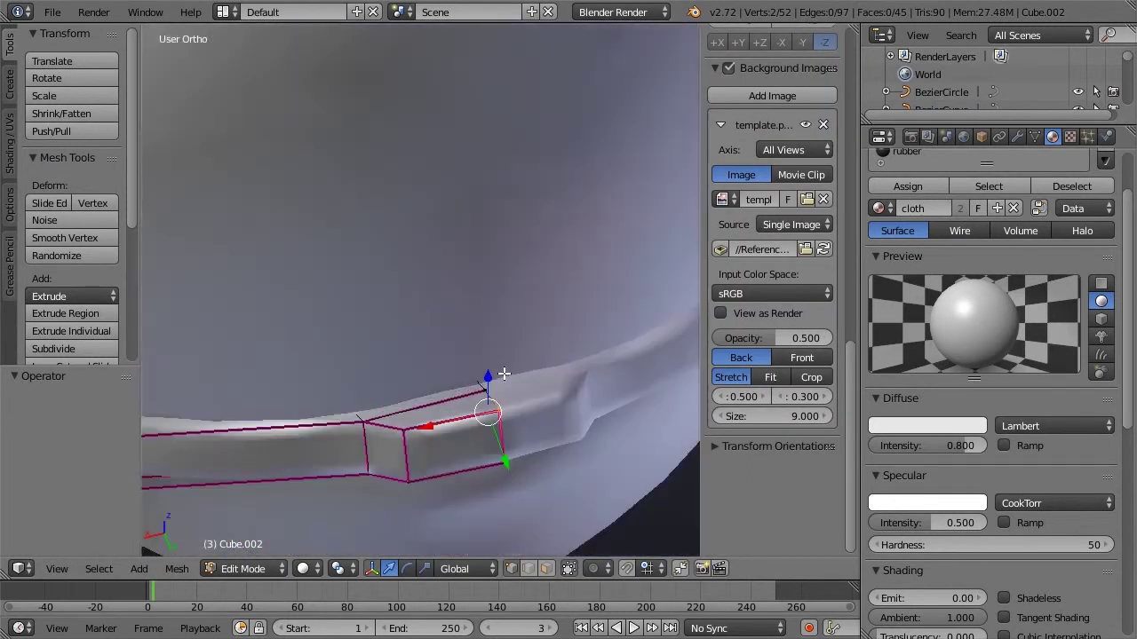
right_click(500, 409, "shift")
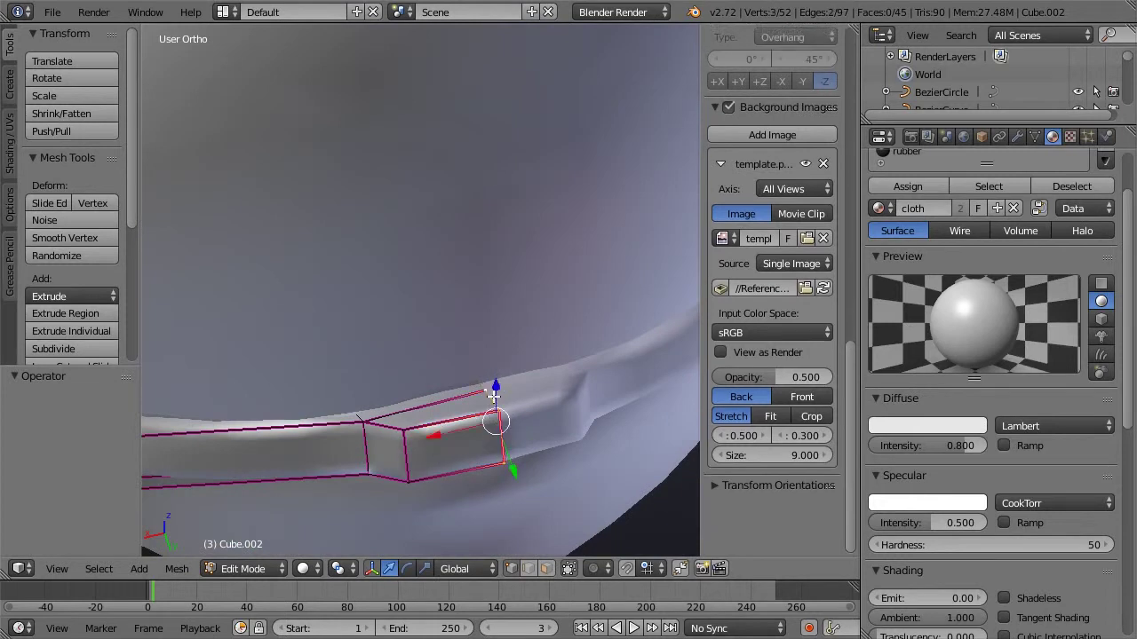
key("z")
right_click(494, 419, "shift")
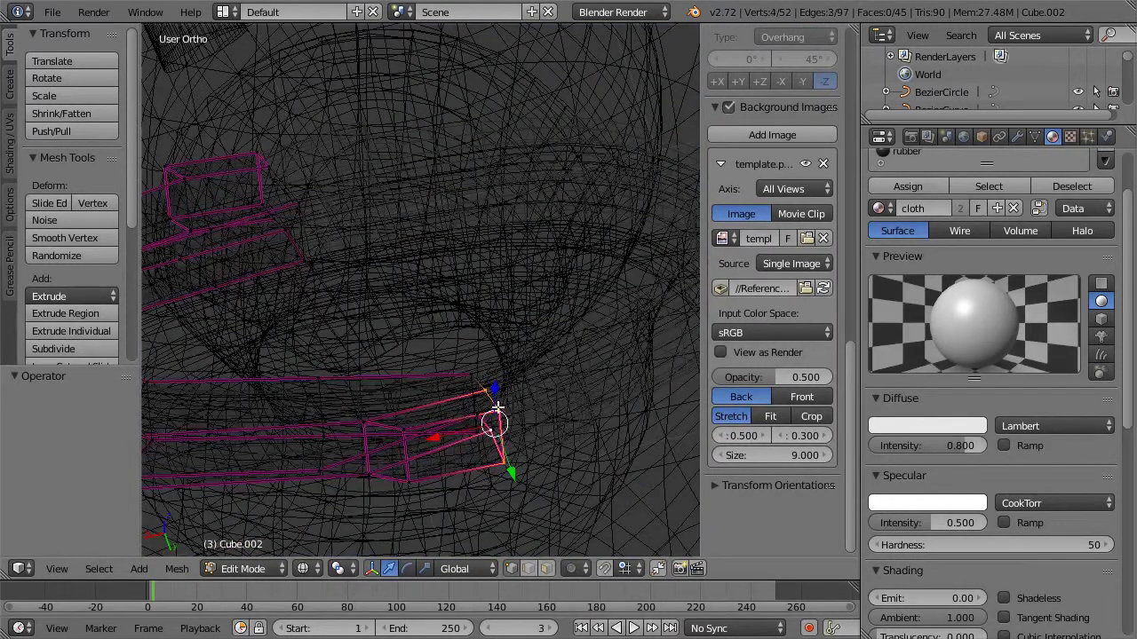
key("z")
left_click_drag(499, 389, 500, 400)
middle_click_drag(500, 400, 495, 293)
Step: Nudge the lower inner vertex on the rear block's centre line and leave edit mode
right_click(432, 196)
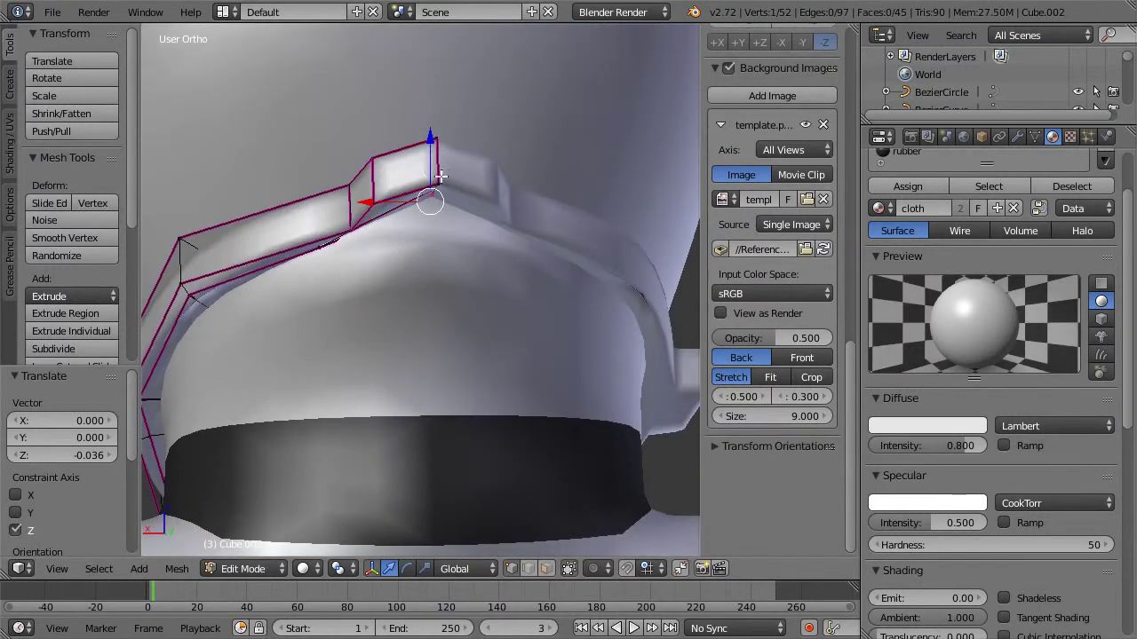
mouse_move(426, 162)
left_mouse_down()
mouse_move(435, 188)
mouse_move(434, 162)
left_mouse_up()
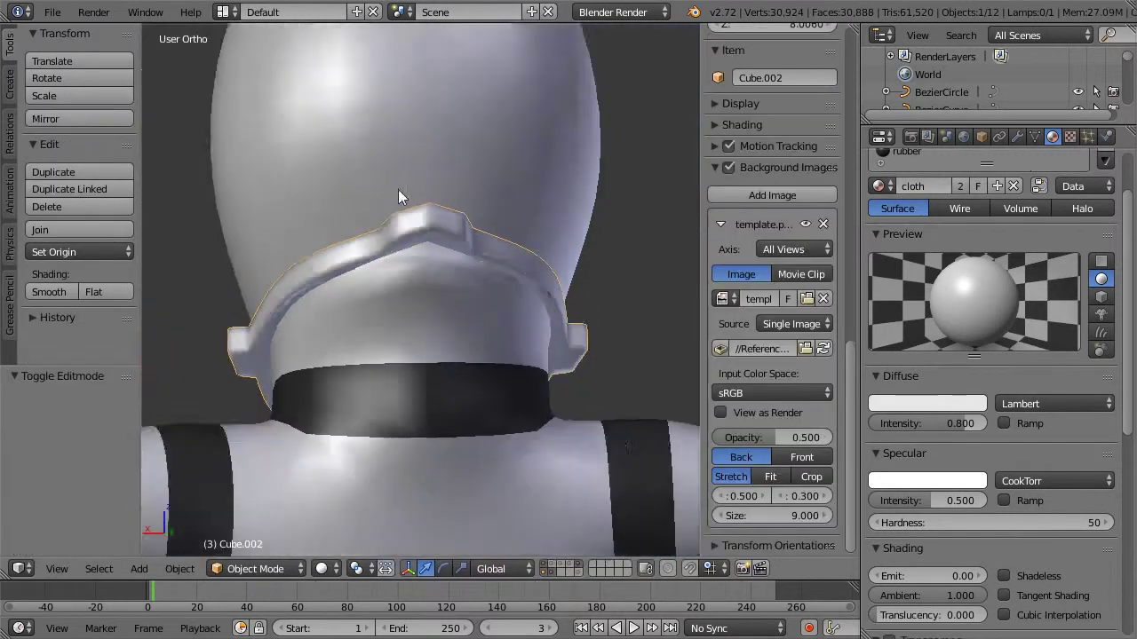
scroll(397, 189, "down", 2)
Step: Inspect the collar ring's blocks and slope from all around, including the front and right side views
middle_click_drag(376, 244, 490, 259)
middle_click_drag(431, 293, 462, 299)
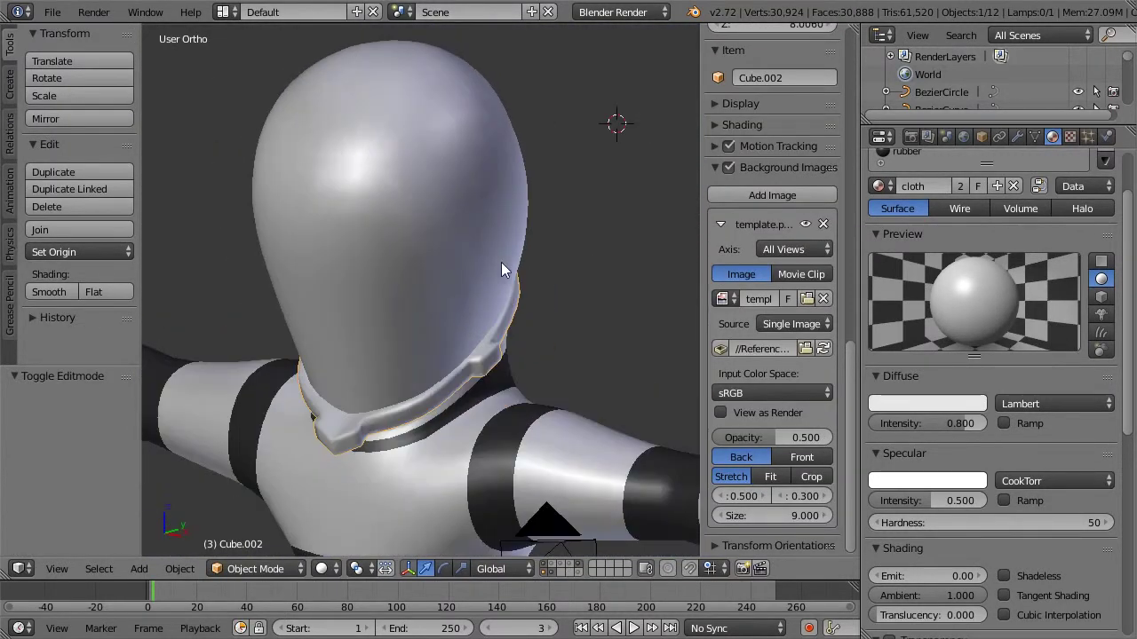
middle_click_drag(506, 266, 427, 236)
key("KP_1")
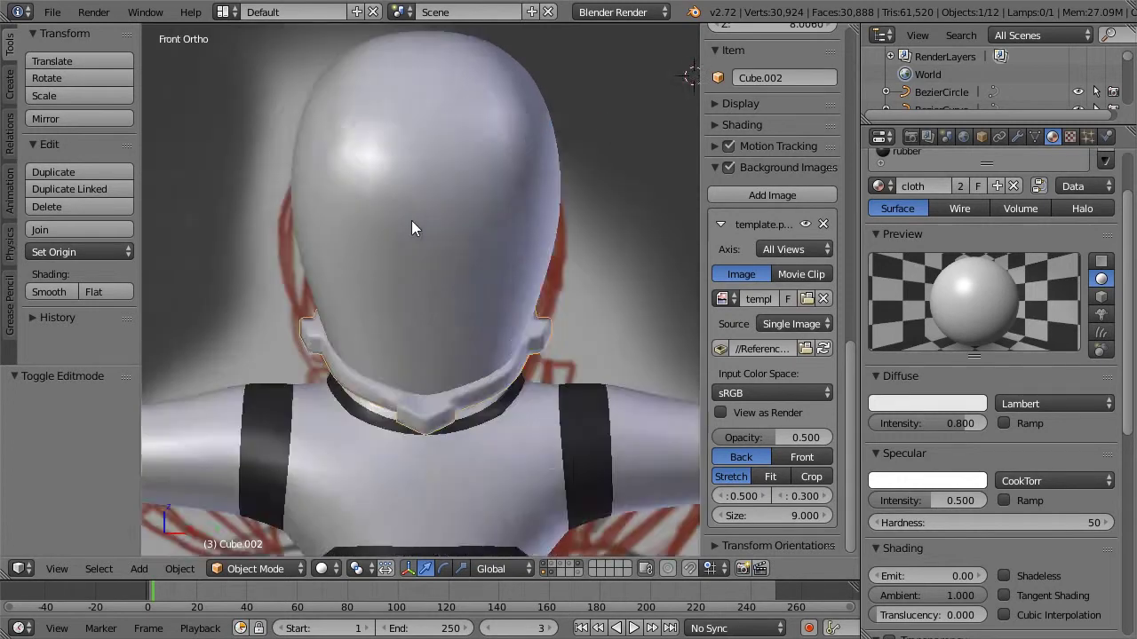
key("KP_3")
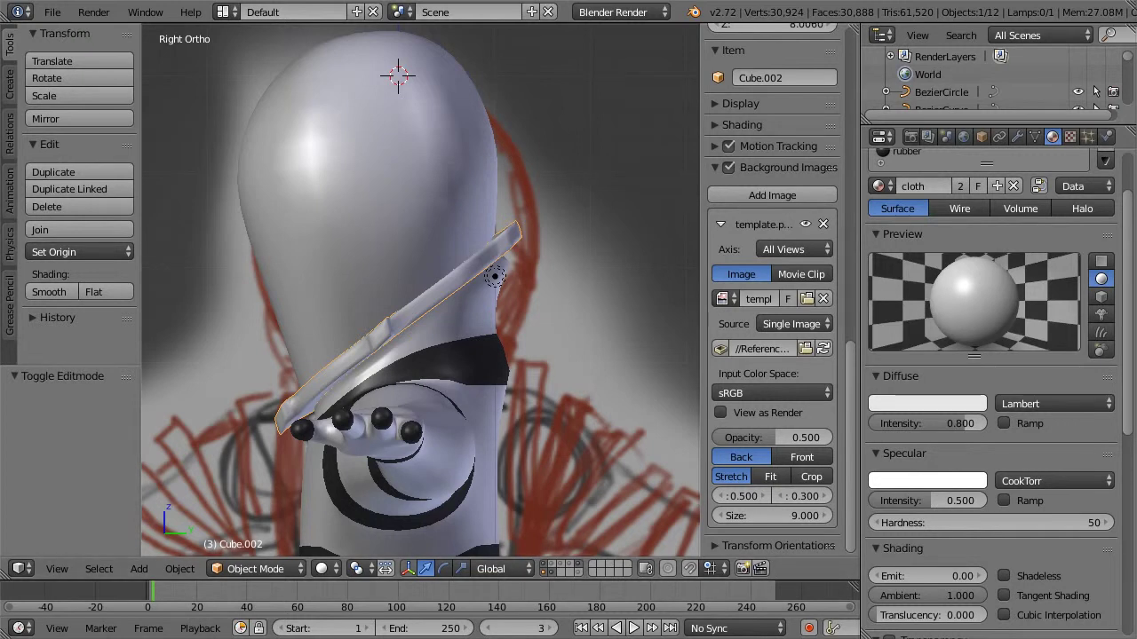
key("Tab")
key("Tab")
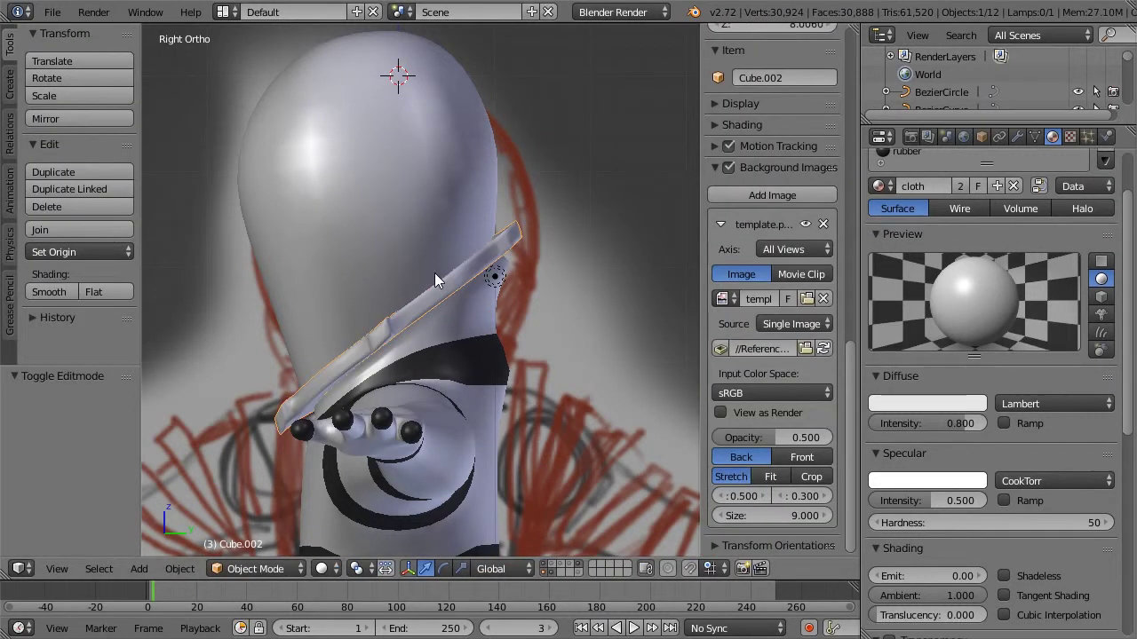
key("shift+a")
key("Escape")
Step: Edit the visor helmet in face selection mode and select four faces on its side and back
right_click(434, 112)
key("Tab")
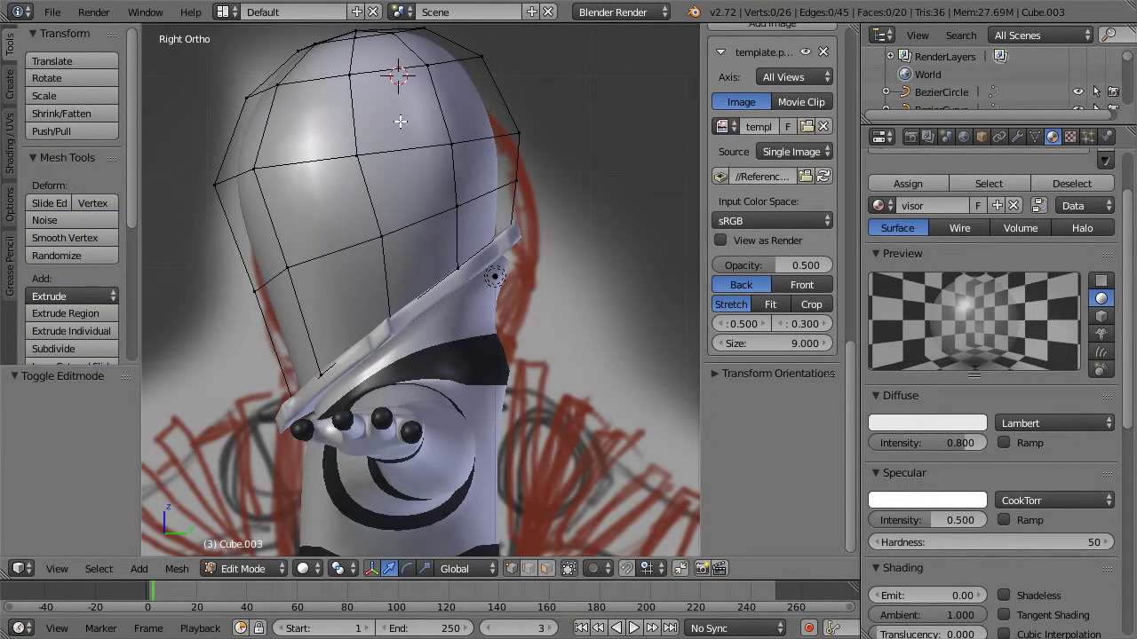
left_click(544, 569)
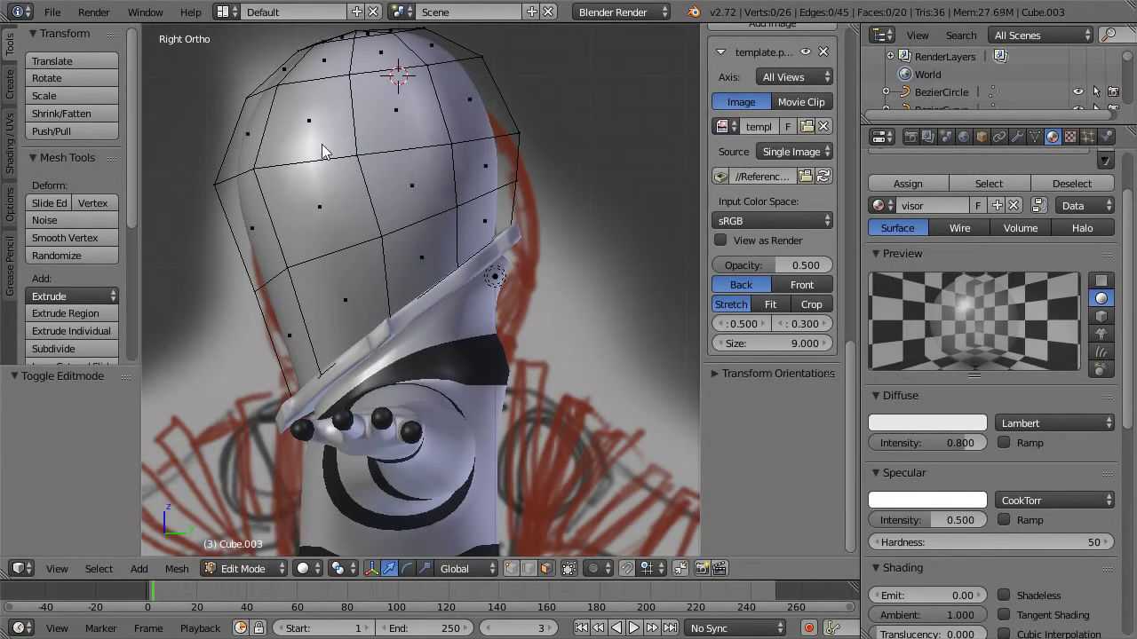
right_click(302, 124)
right_click(414, 186, "shift")
right_click(478, 222, "shift")
right_click(484, 155, "shift")
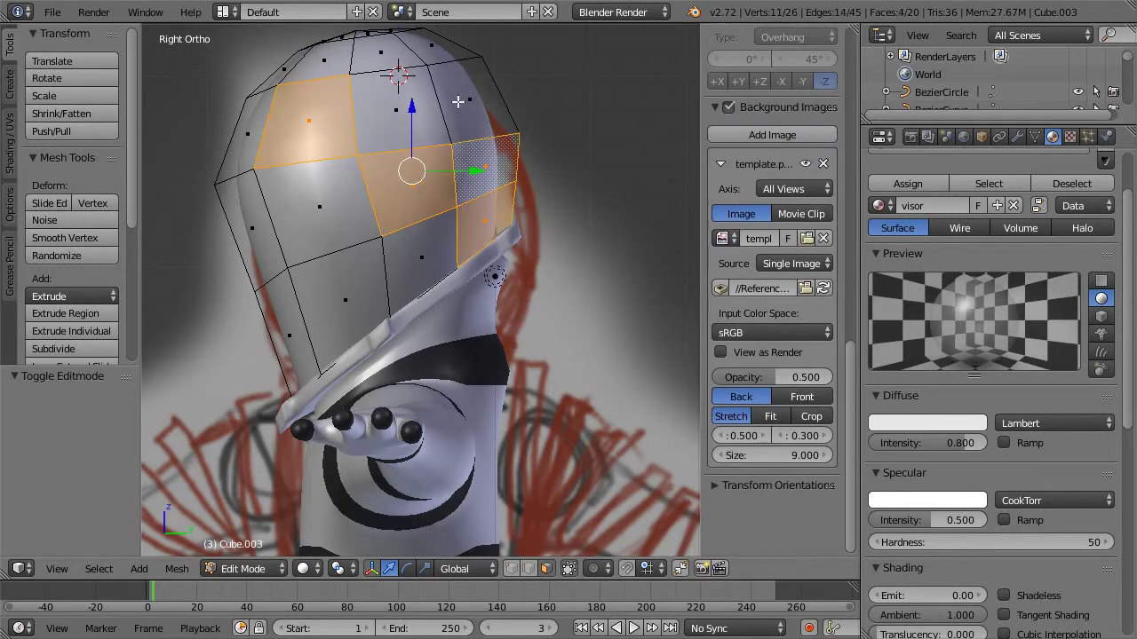
Step: In the right wireframe view, add all faces of the helmet's upper dome to the selection with a box select
middle_click_drag(458, 102, 431, 134)
key("KP_1")
key("KP_3")
key("z")
scroll(432, 134, "down", 3)
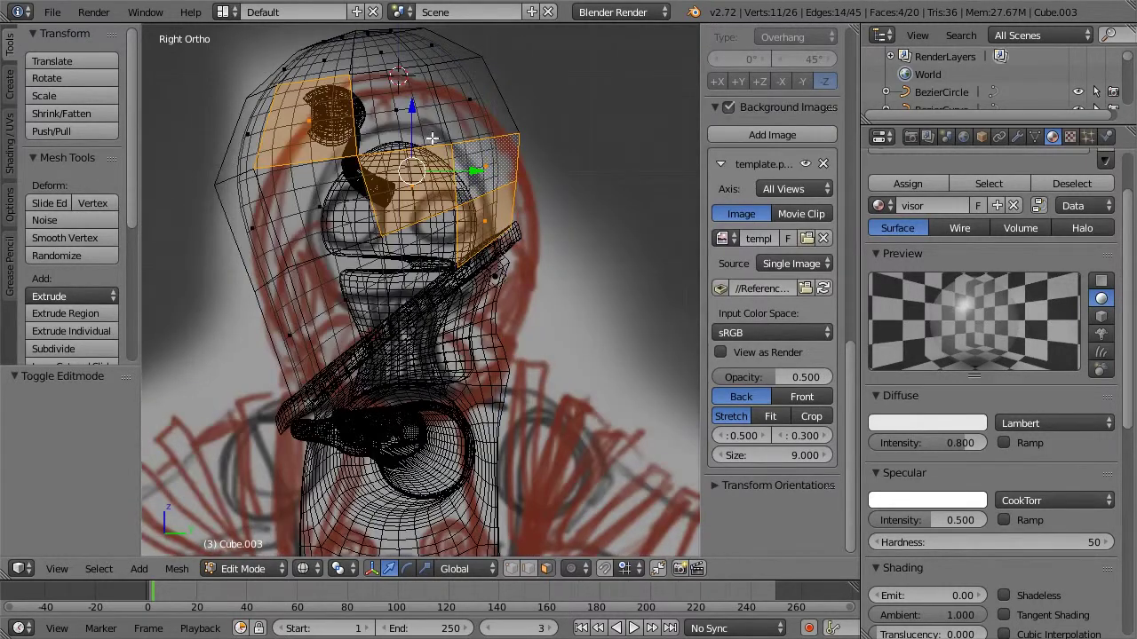
middle_click_drag(321, 122, 342, 167, "shift")
key("b")
left_click_drag(310, 102, 505, 228)
key("z")
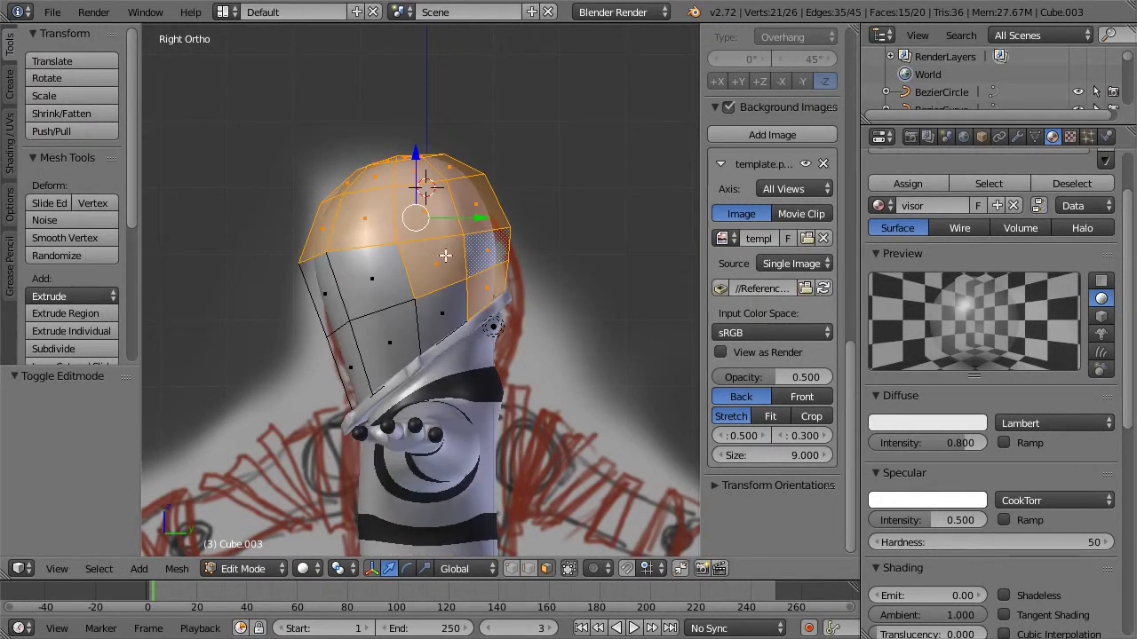
Step: Add the remaining rear side face just above the collar to the helmet face selection
middle_click_drag(416, 275, 373, 270)
middle_click_drag(464, 268, 534, 234)
scroll(439, 300, "up", 3)
right_click(404, 320, "shift")
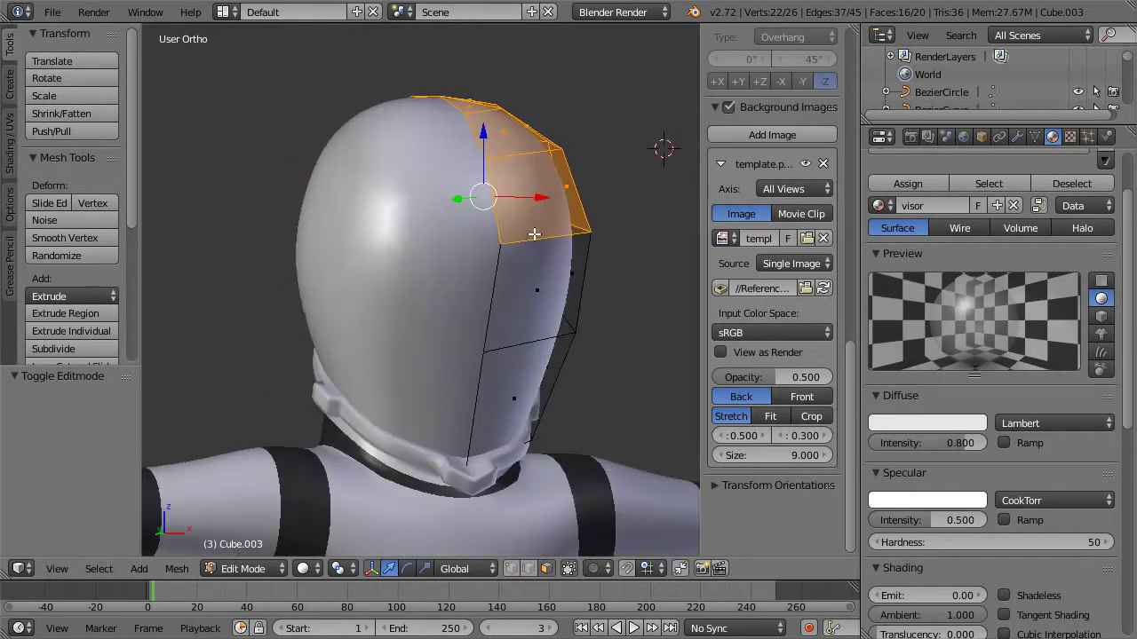
Step: Duplicate the selected helmet faces in place and separate the copy into its own object
middle_click_drag(405, 240, 378, 243)
key("shift+d")
right_click(505, 148)
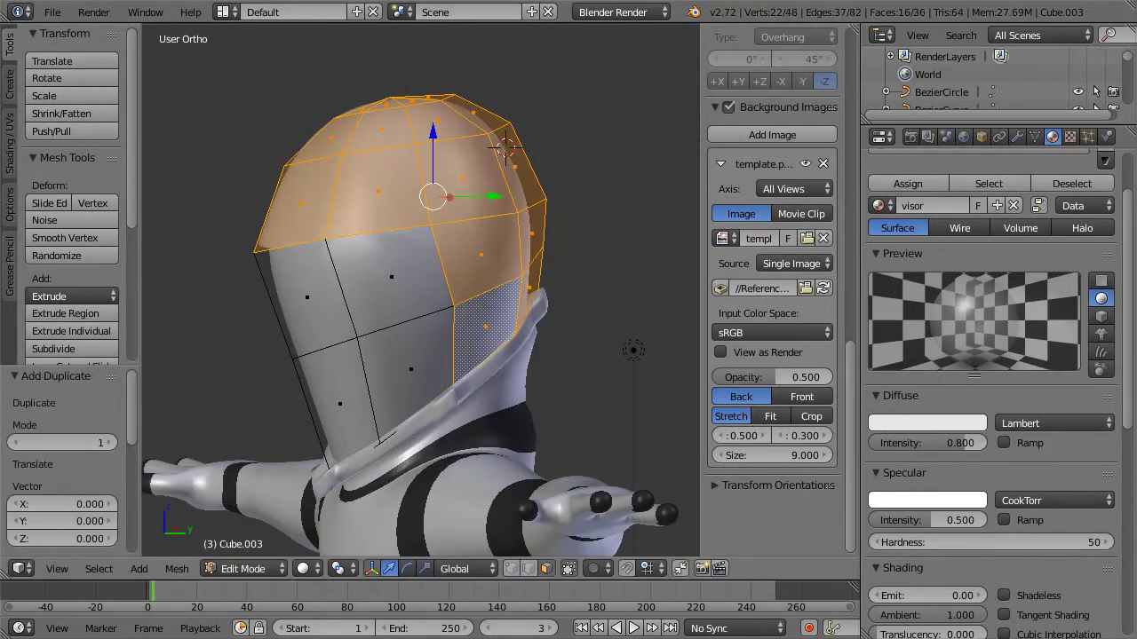
key("space")
key("Escape")
key("p")
key("Return")
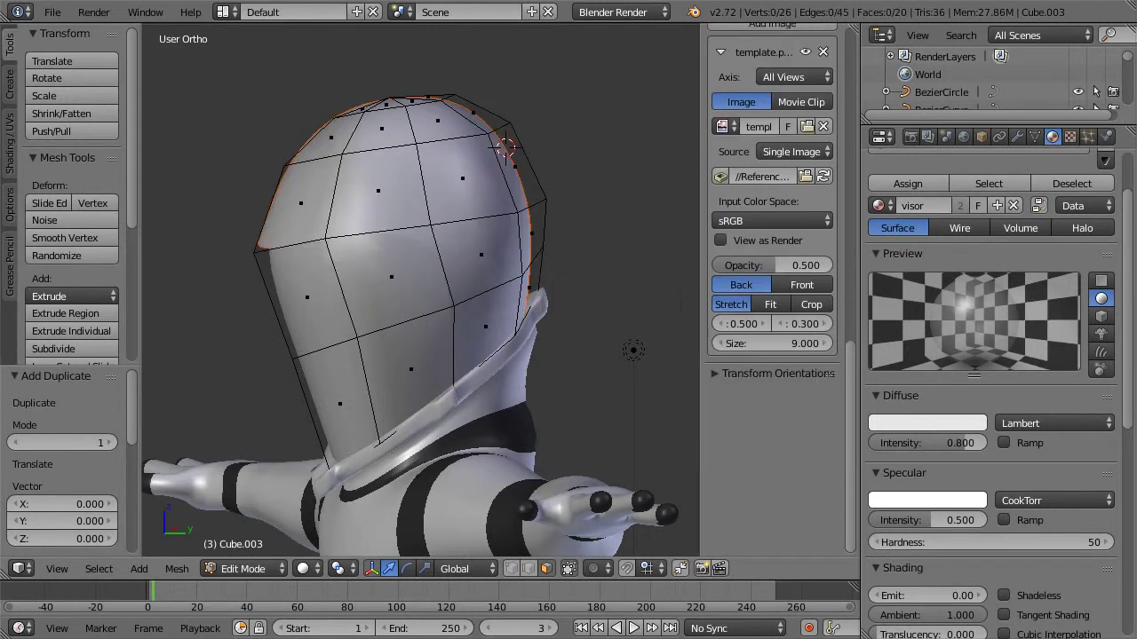
Step: Leave edit mode and select only the separated upper helmet shell
key("Tab")
key("Tab")
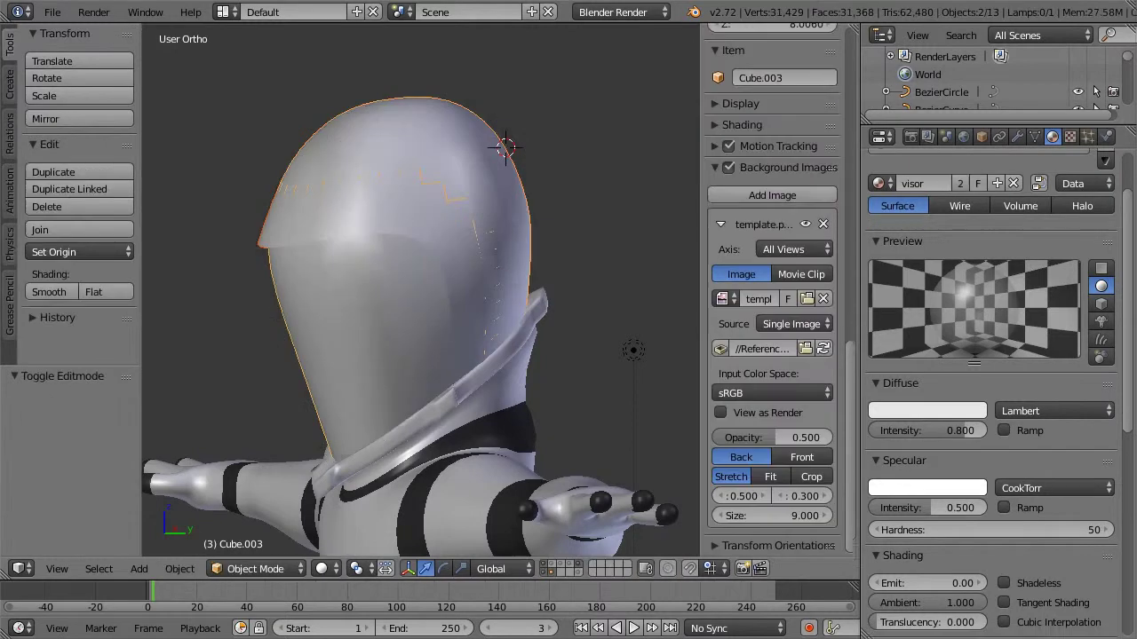
key("Tab")
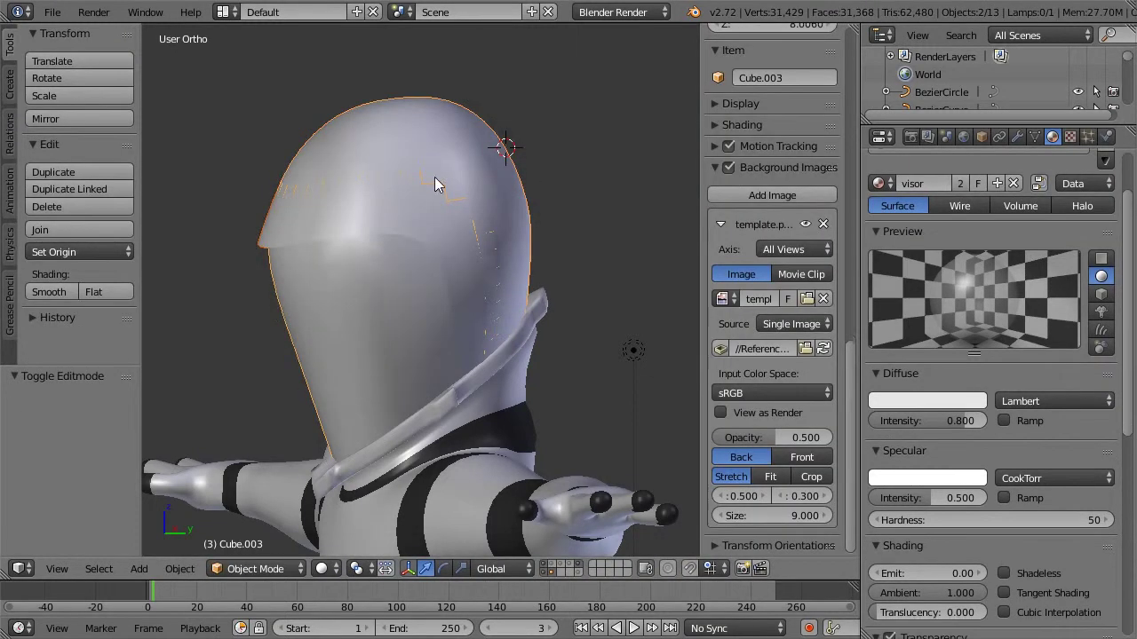
right_click(440, 169)
mouse_move(528, 204)
middle_mouse_down()
mouse_move(398, 214)
mouse_move(533, 219)
middle_mouse_up()
key("Tab")
key("Tab")
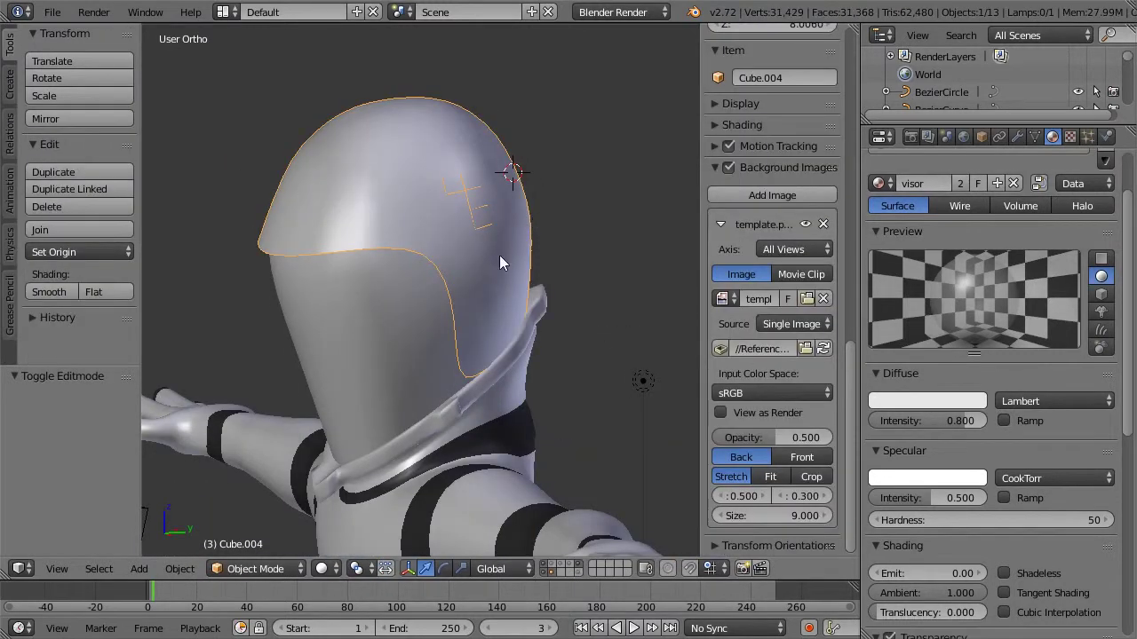